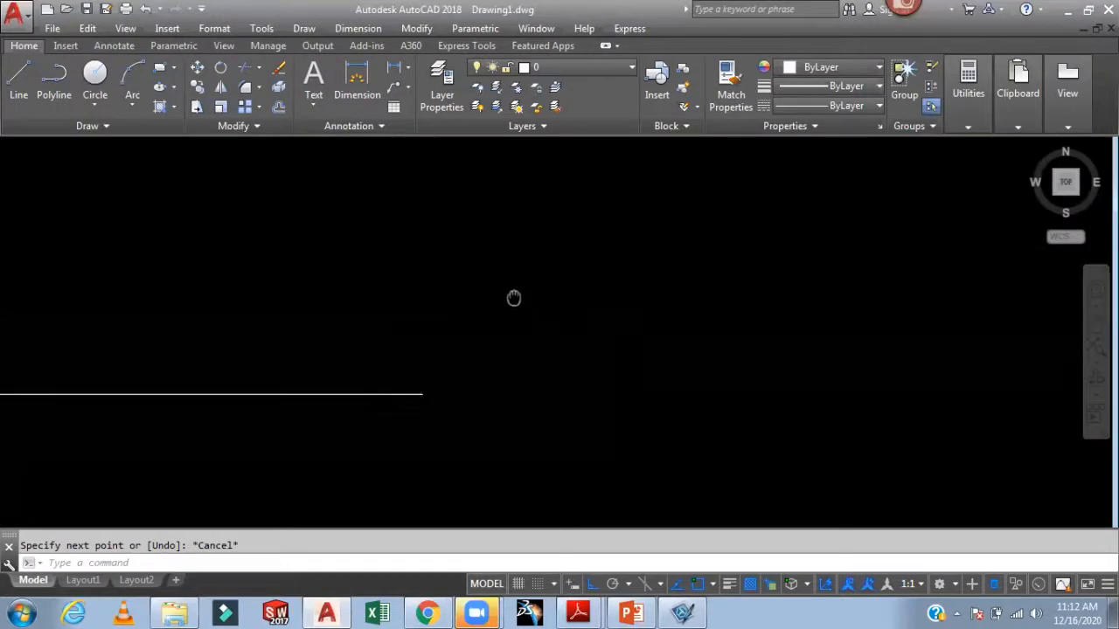
# - Move the horizontal line about 75 units to the right, away from the coordinate origin
pyautogui.write('z')
pyautogui.press('Return')
pyautogui.write('a')
pyautogui.press('Return')
pyautogui.scroll(-3, 509, 257)
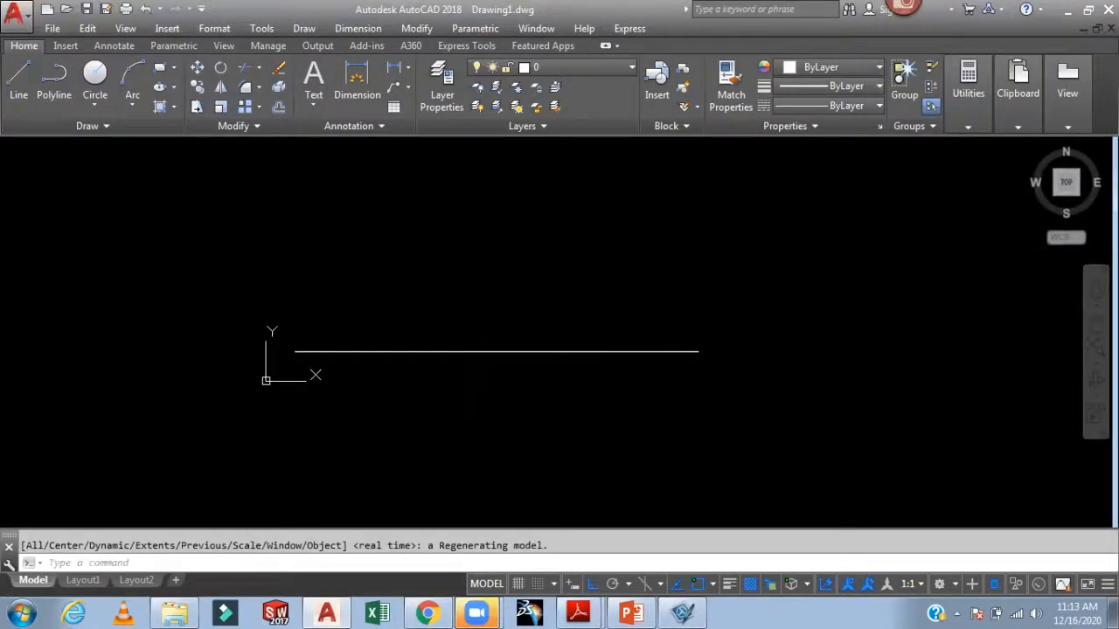
pyautogui.click(513, 399)
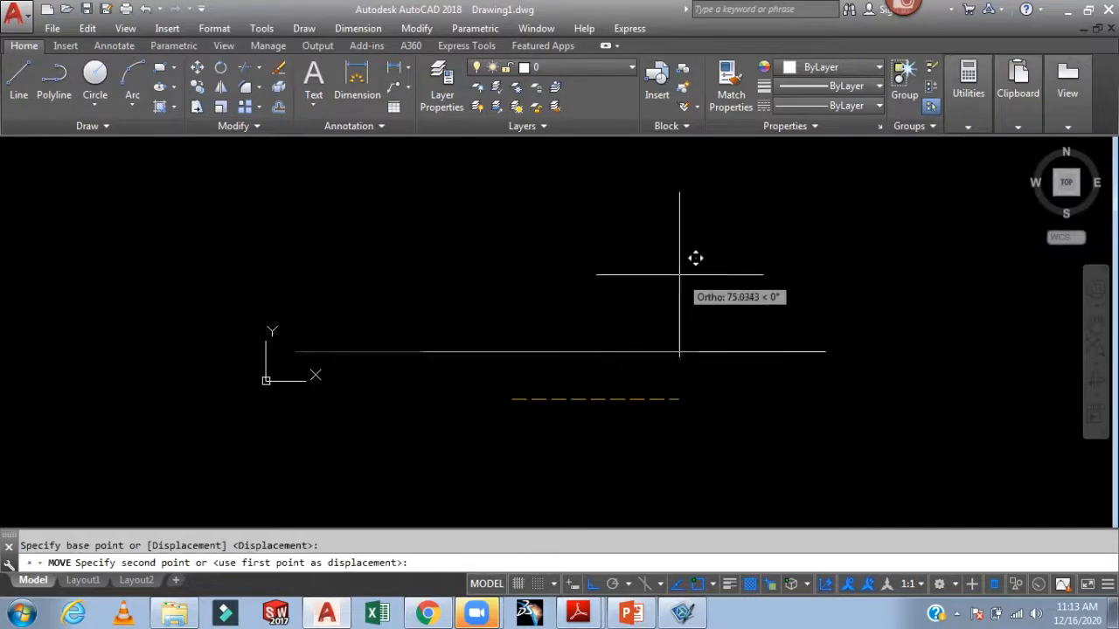
pyautogui.click(679, 274)
pyautogui.moveTo(617, 304); pyautogui.dragTo(502, 343, button='middle')
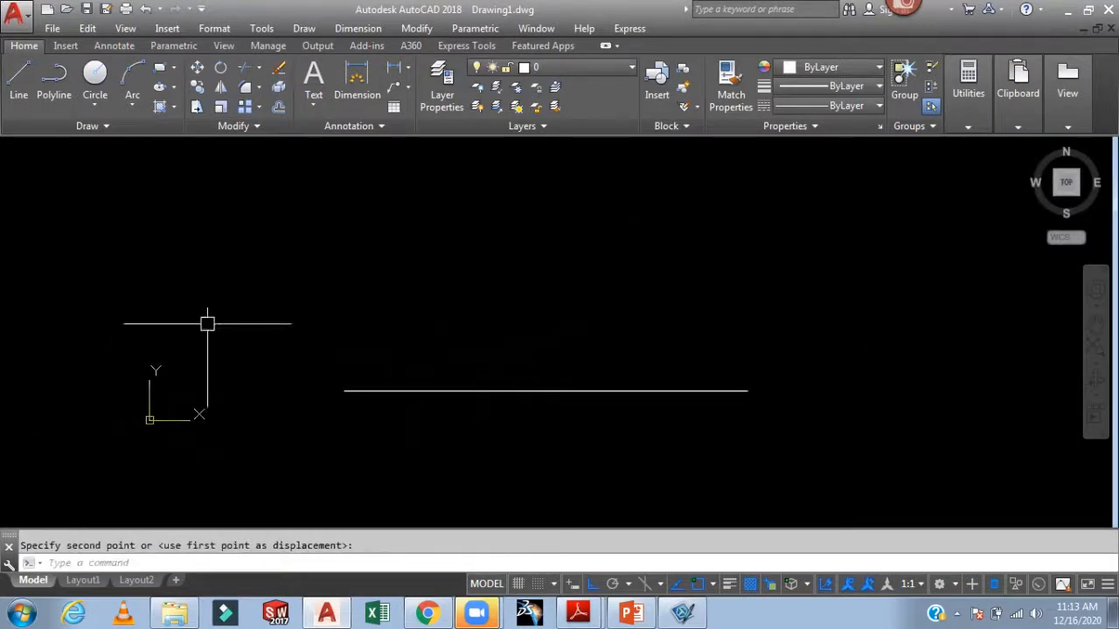
# - Turn off the display of the UCS icon at the origin
pyautogui.click(126, 28)
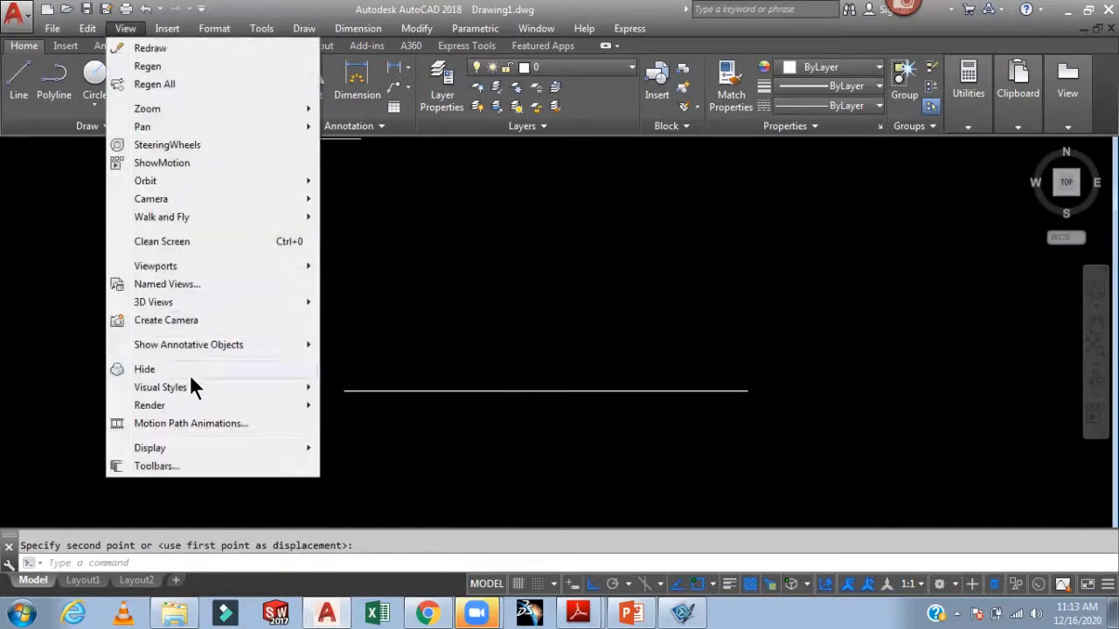
pyautogui.moveTo(214, 448)
pyautogui.moveTo(409, 447)
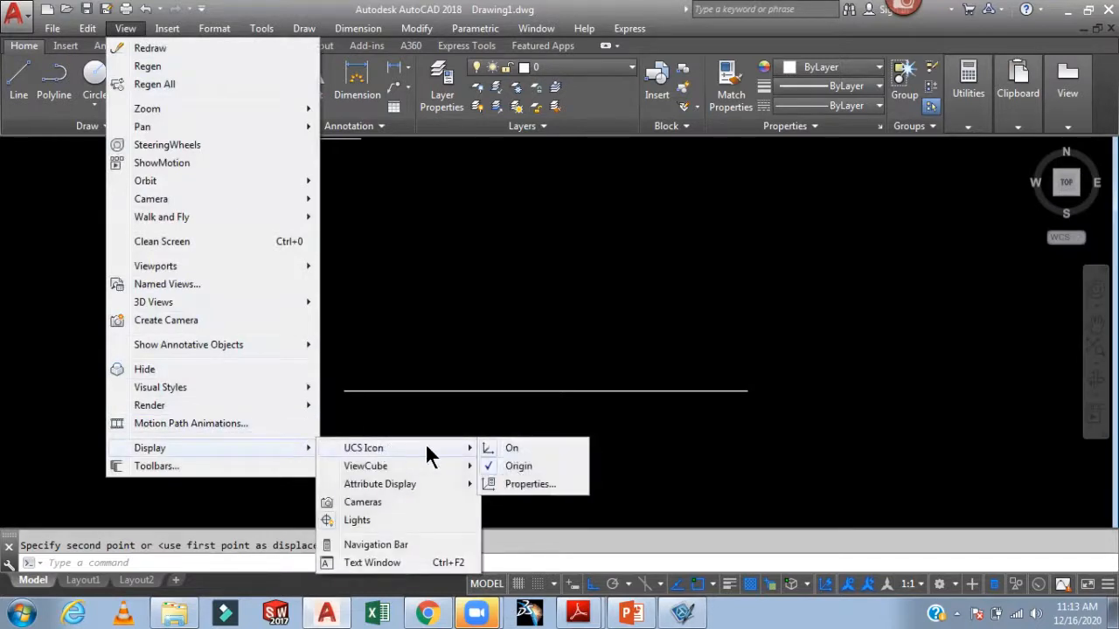
pyautogui.click(516, 466)
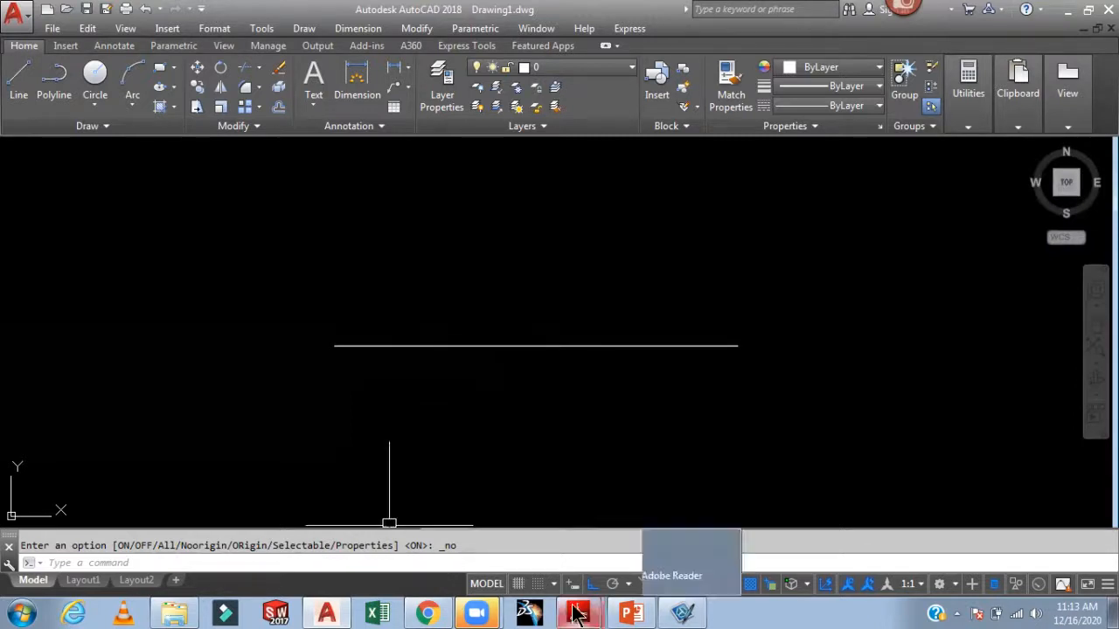
# - Consult "Types of Drawing View to Understand.pdf" in Adobe Reader, return to AutoCAD and offset the centre line 32.5 to both sides
pyautogui.moveTo(570, 610)
pyautogui.click(551, 577)
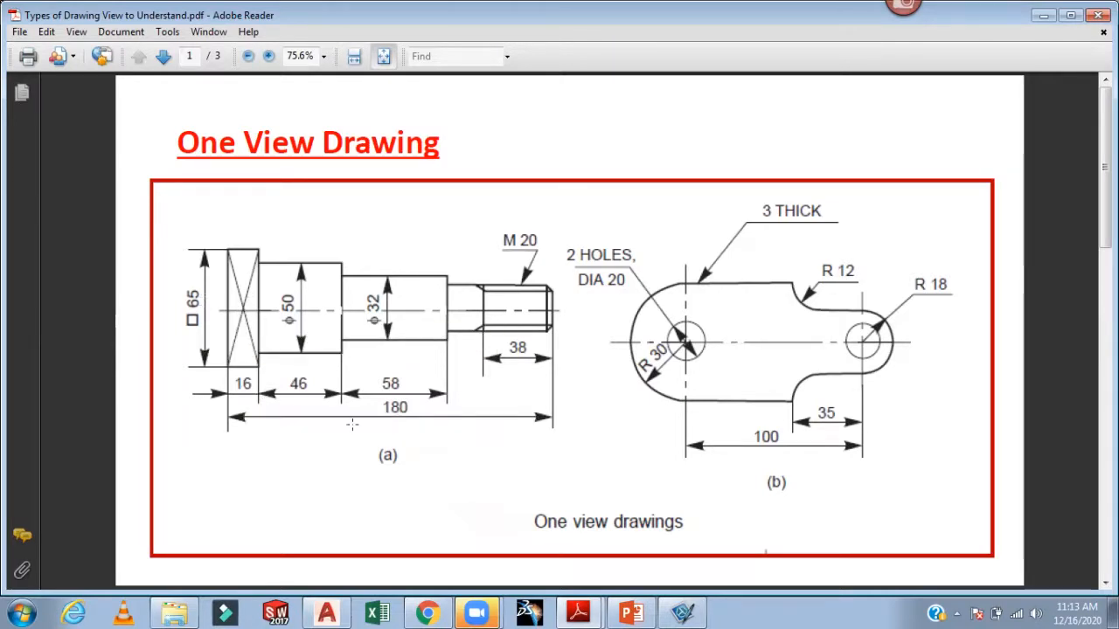
pyautogui.moveTo(627, 615)
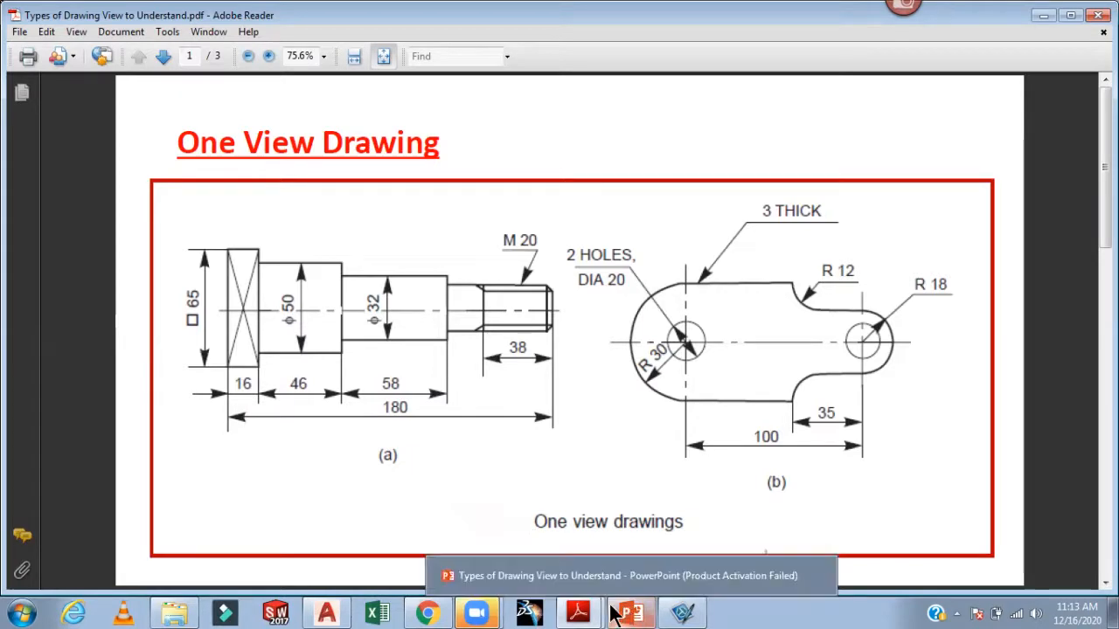
pyautogui.click(328, 614)
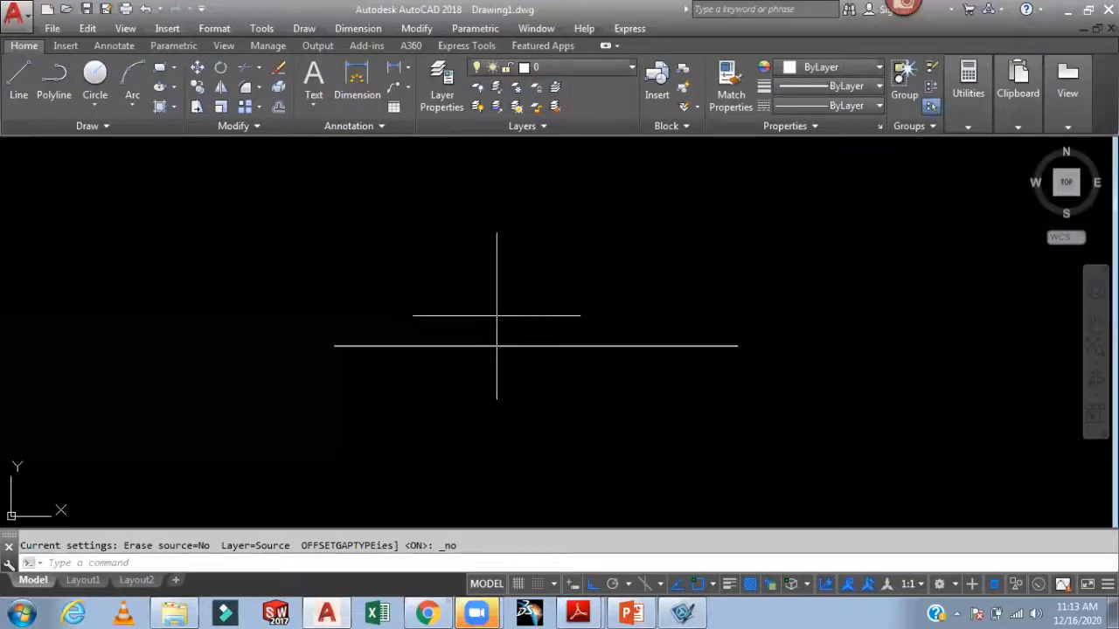
pyautogui.press('Return')
pyautogui.click(473, 346)
pyautogui.click(457, 287)
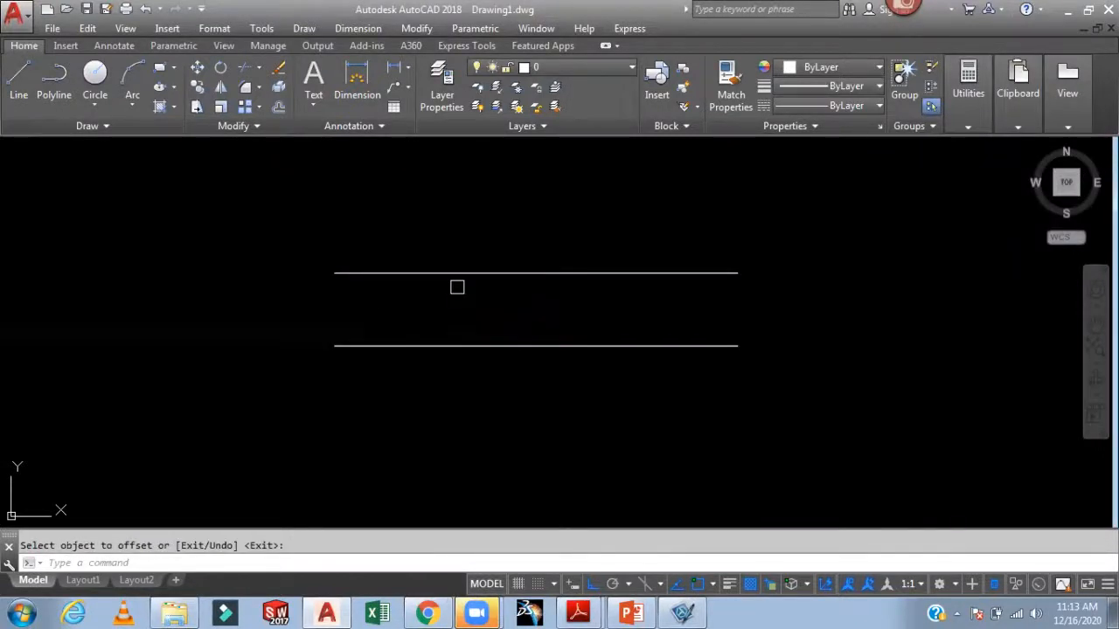
pyautogui.click(444, 346)
pyautogui.click(475, 387)
pyautogui.press('Escape')
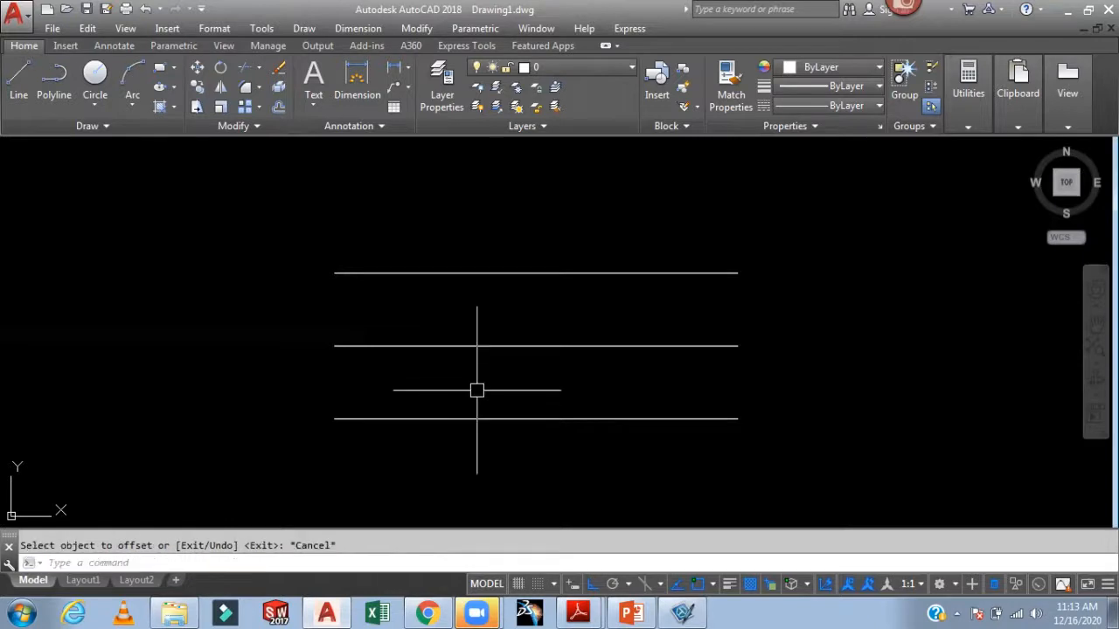
# - Draw a vertical line joining the left ends of the upper and lower offset lines
pyautogui.write('l')
pyautogui.press('Return')
pyautogui.click(334, 275)
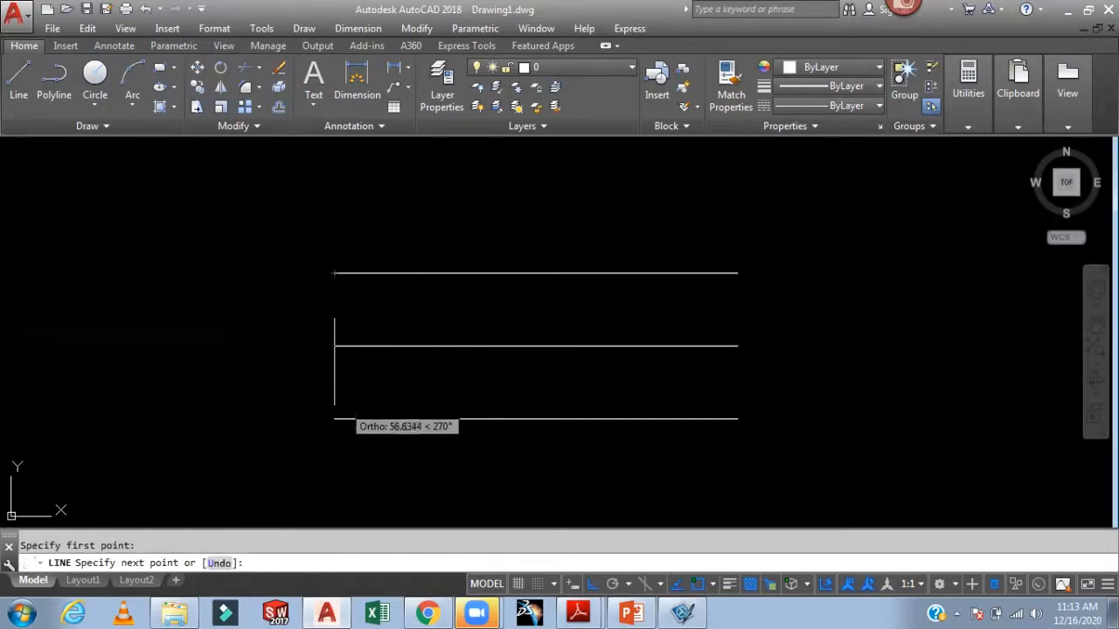
pyautogui.click(334, 419)
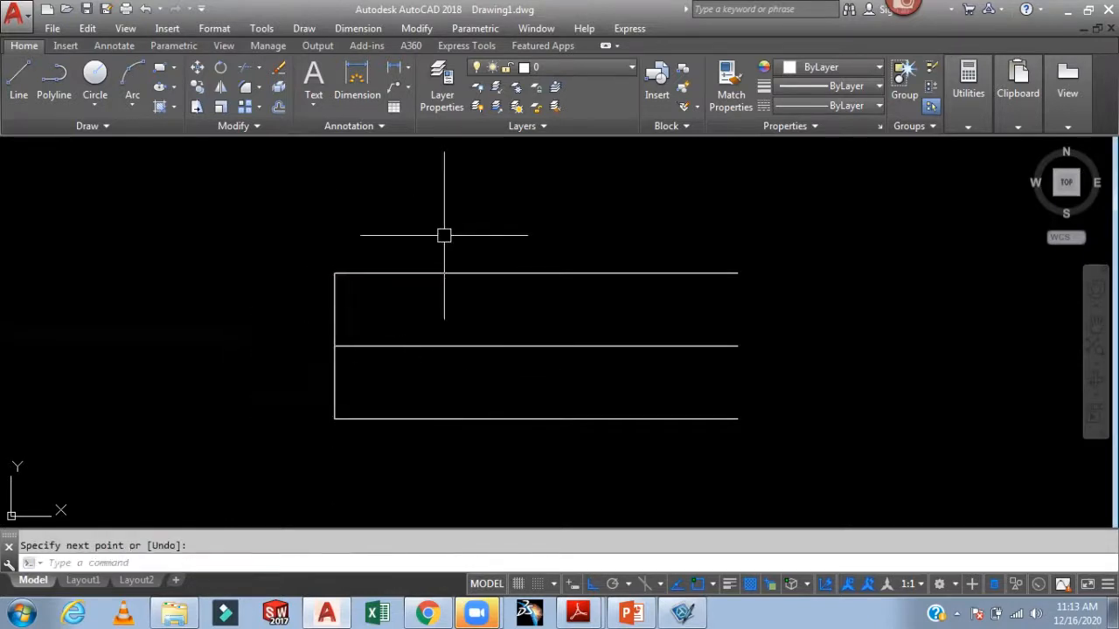
pyautogui.press('Return')
# - Offset the vertical left edge 16 to the right to form the head's width
pyautogui.write('o')
pyautogui.press('Return')
pyautogui.write('16')
pyautogui.press('Return')
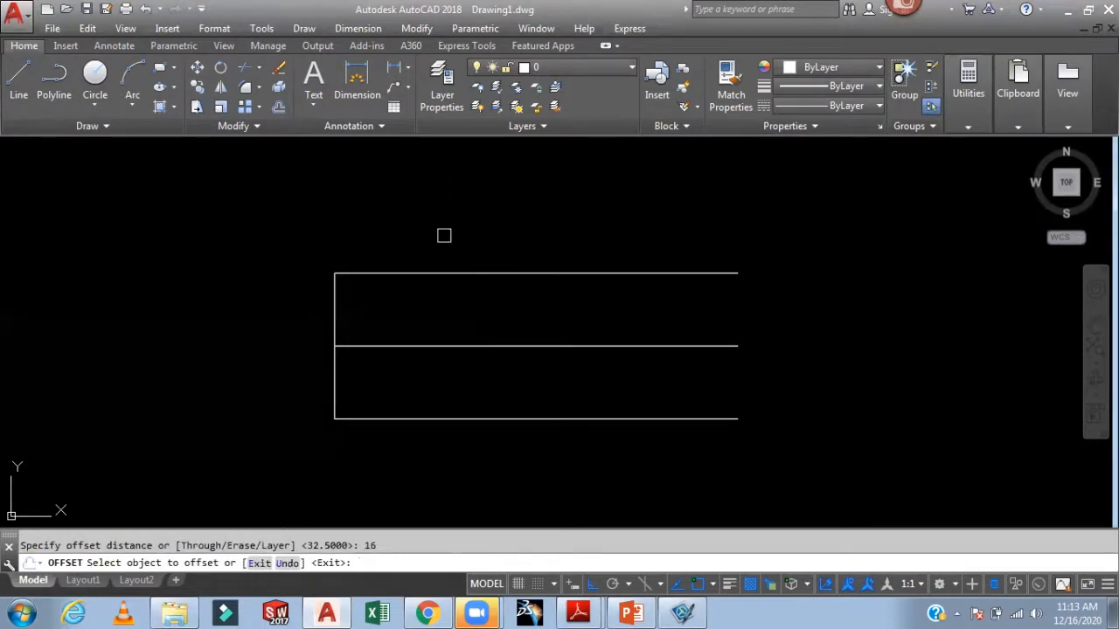
pyautogui.click(339, 312)
pyautogui.click(438, 320)
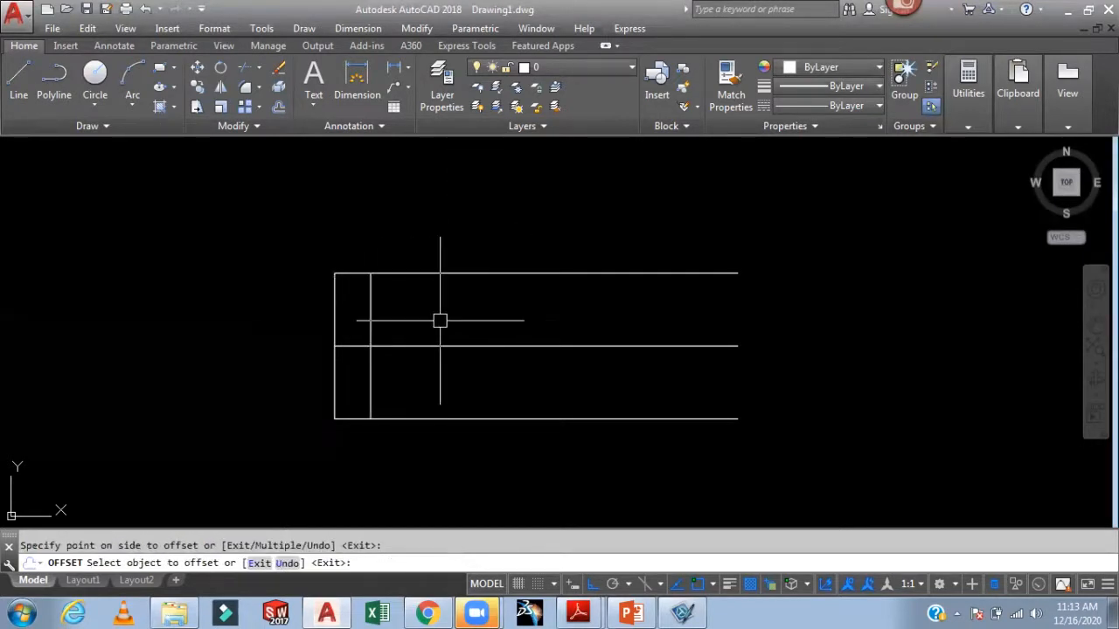
pyautogui.press('Escape')
# - Trim the upper and lower lines beyond the head's right edge
pyautogui.write('tr')
pyautogui.press('Return')
pyautogui.click(457, 269)
pyautogui.click(490, 418)
pyautogui.press('Escape')
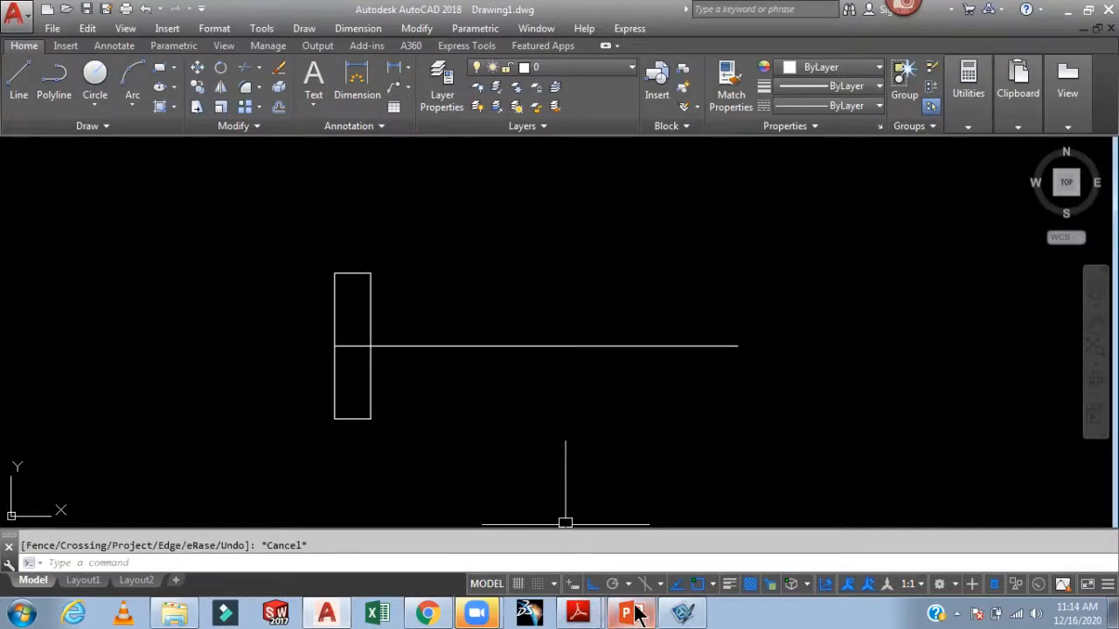
# - Check the second section's size in the Adobe Reader drawing, return to AutoCAD and offset the centre line 25 to both sides
pyautogui.moveTo(577, 612)
pyautogui.click(554, 573)
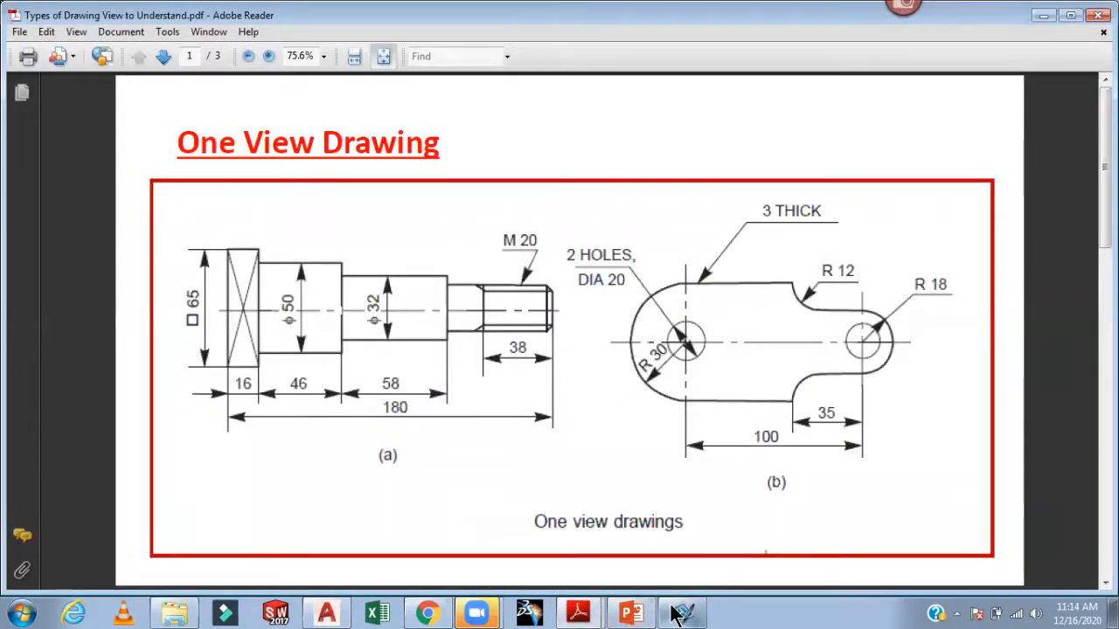
pyautogui.click(330, 615)
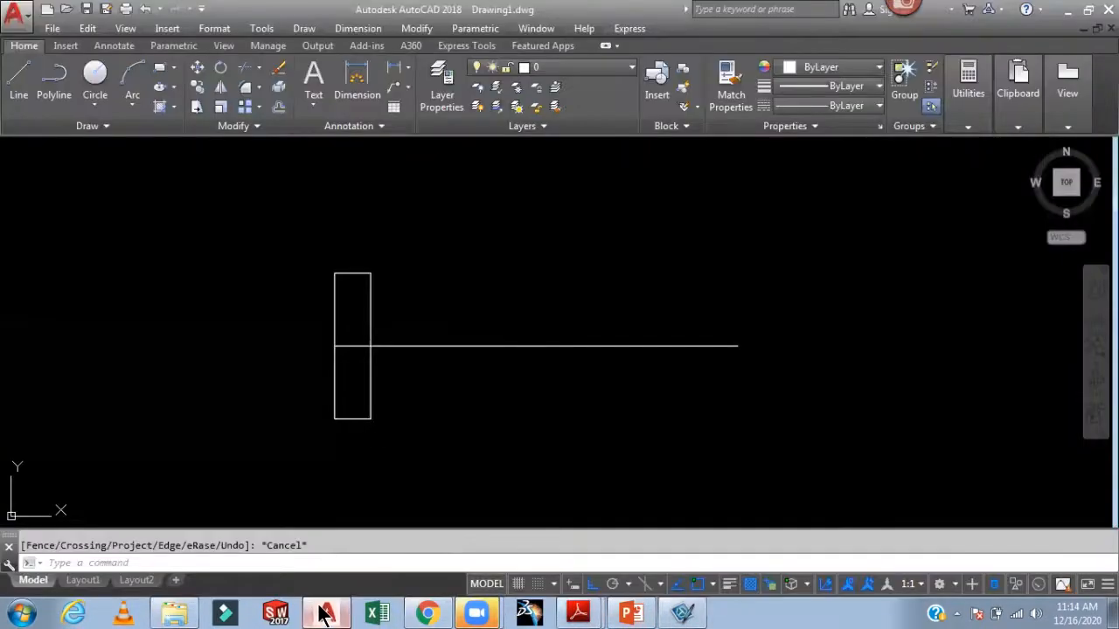
pyautogui.write('o')
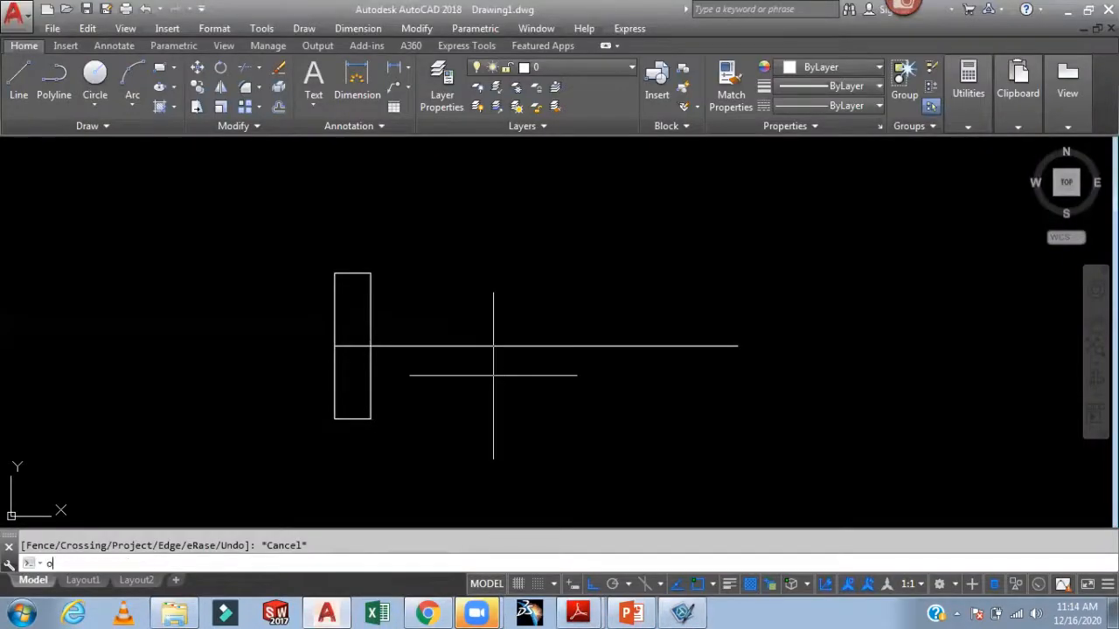
pyautogui.press('Return')
pyautogui.press('Return')
pyautogui.click(514, 347)
pyautogui.click(513, 300)
pyautogui.click(492, 347)
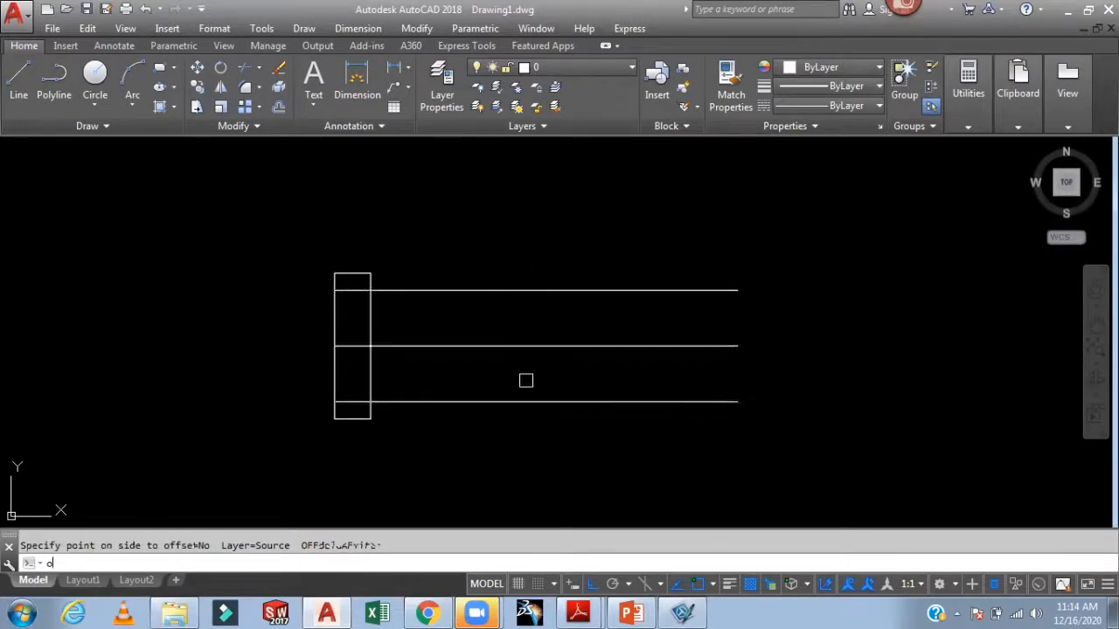
# - Offset the head's right edge 46 to the right to mark the end of the second section
pyautogui.press('Return')
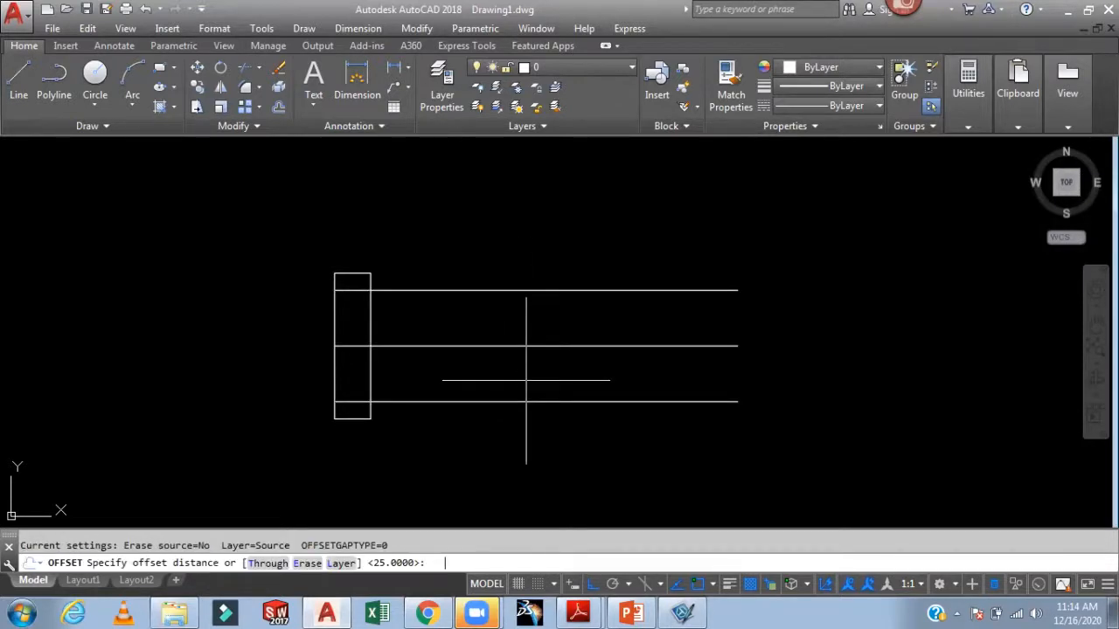
pyautogui.write('46')
pyautogui.press('Return')
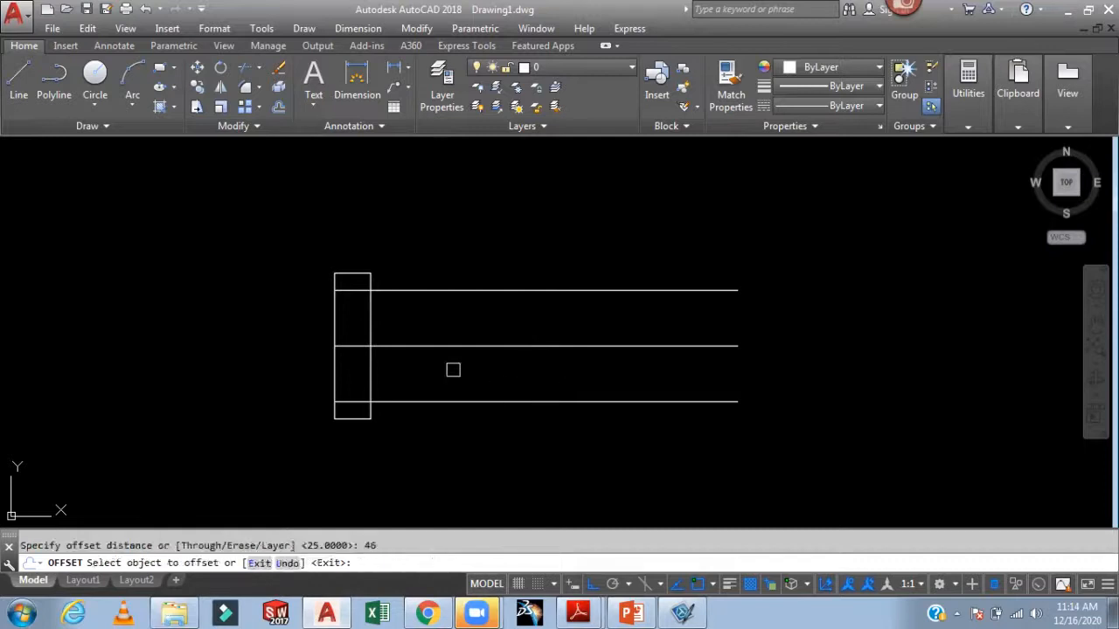
pyautogui.click(371, 385)
pyautogui.press('Escape')
# - Trim the second section's horizontal lines inside the head and beyond its end edge, plus the edge's projecting ends
pyautogui.write('tr')
pyautogui.press('Return')
pyautogui.press('Return')
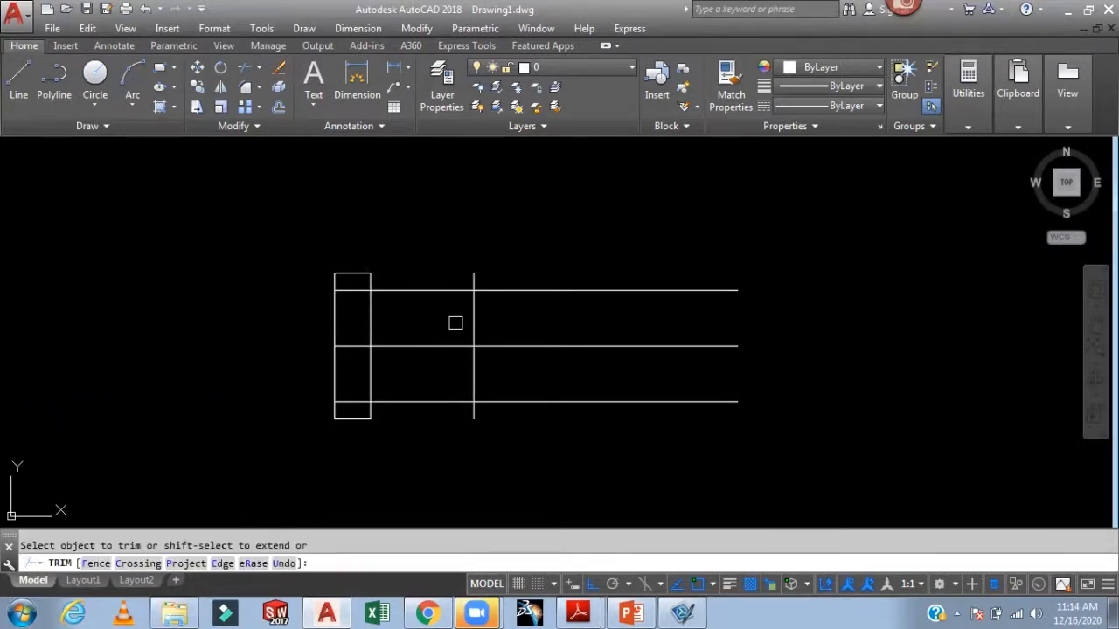
pyautogui.click(359, 297)
pyautogui.click(357, 399)
pyautogui.click(503, 288)
pyautogui.click(520, 403)
pyautogui.click(473, 413)
pyautogui.click(472, 278)
pyautogui.press('Return')
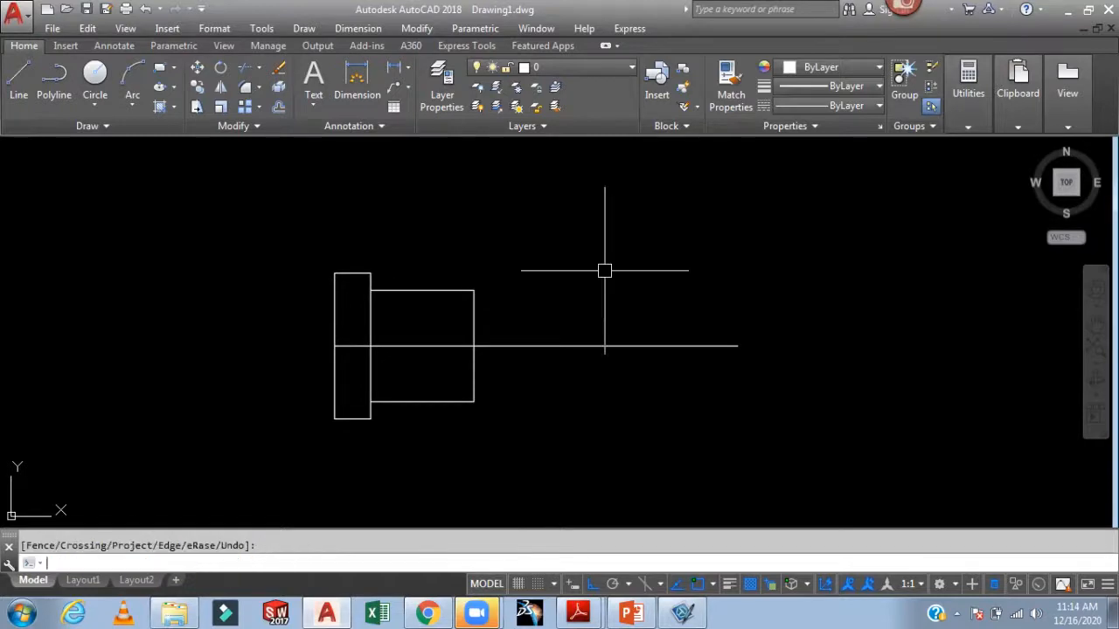
# - Check the third section's size in the Adobe Reader drawing, return to AutoCAD and offset the second section's end edge 58 to the right
pyautogui.moveTo(578, 612)
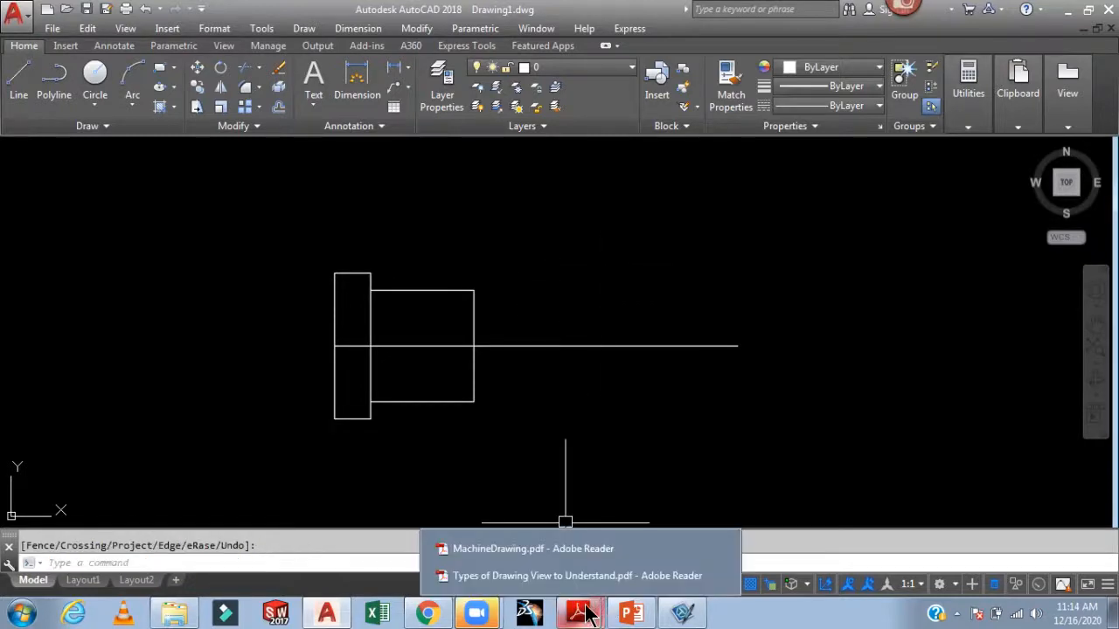
pyautogui.click(566, 578)
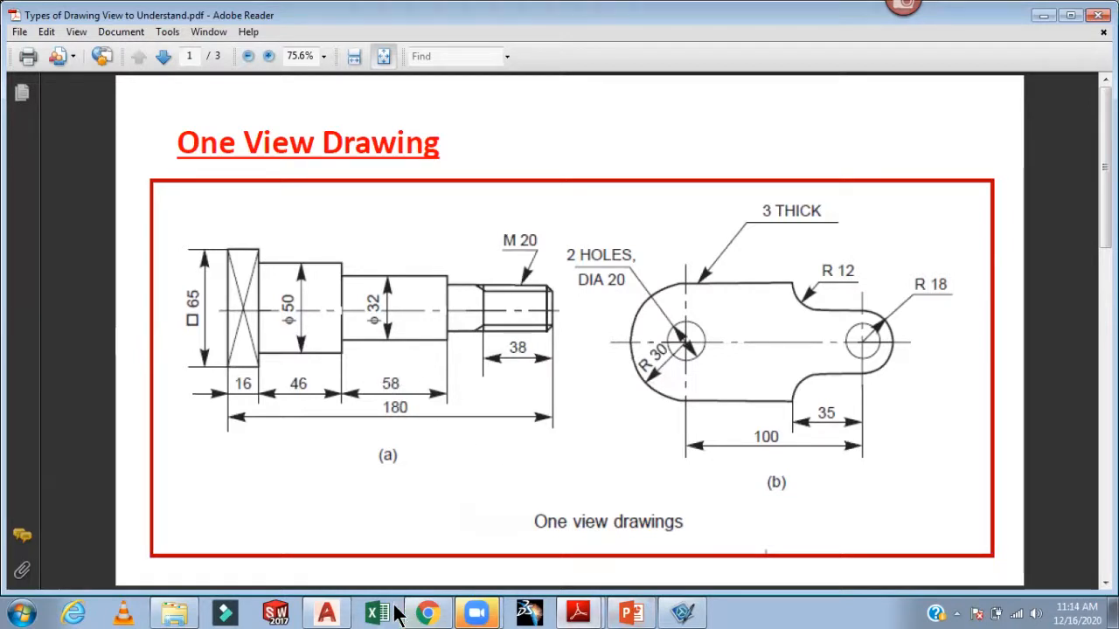
pyautogui.click(339, 613)
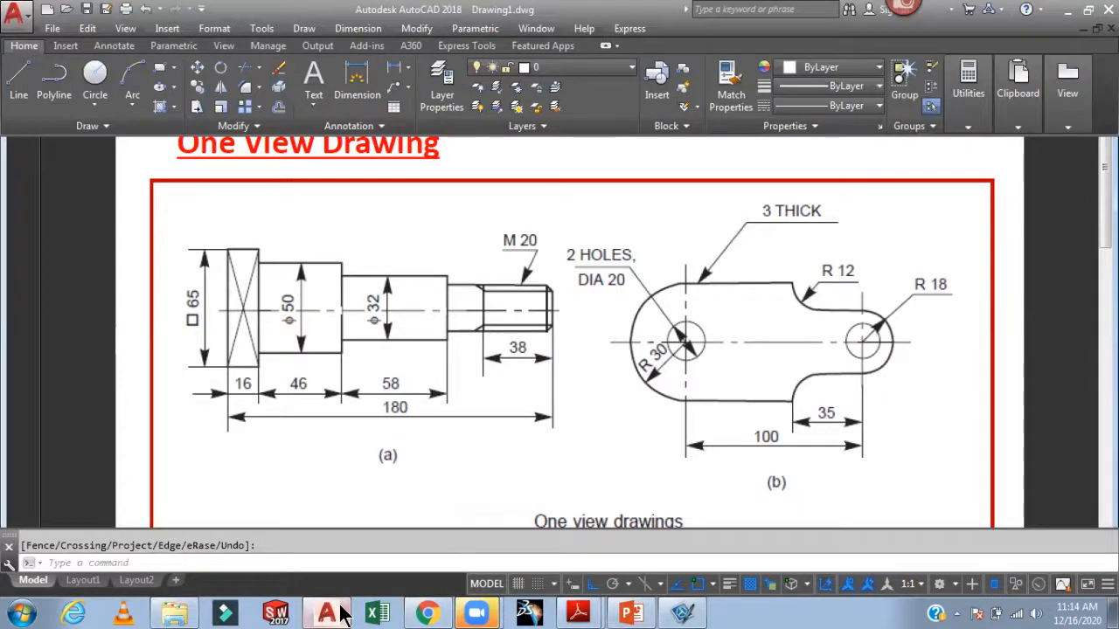
pyautogui.write('o')
pyautogui.press('Return')
pyautogui.write('56')
pyautogui.press('Return')
pyautogui.click(473, 315)
pyautogui.click(574, 308)
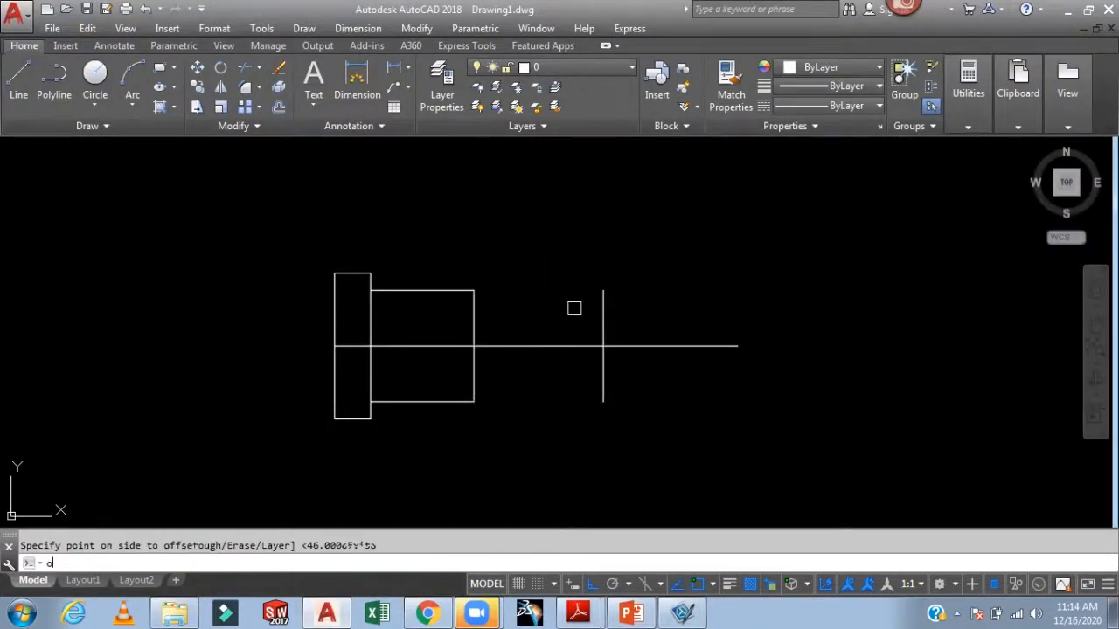
# - Offset the centre line 16 to both sides for the third section's upper and lower edges
pyautogui.press('Return')
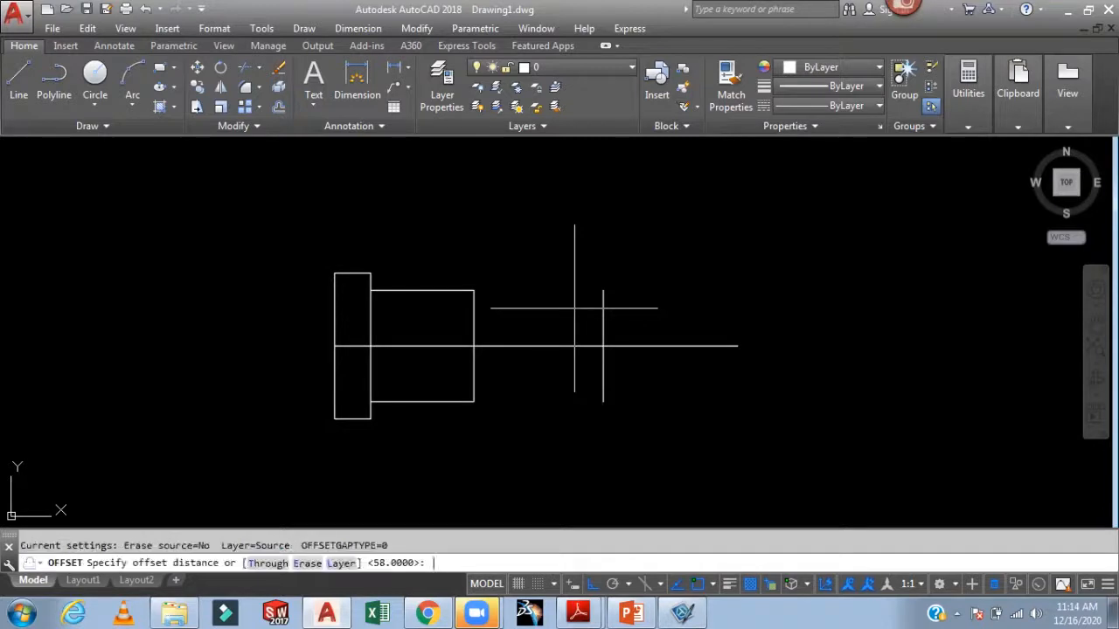
pyautogui.write('16')
pyautogui.press('Return')
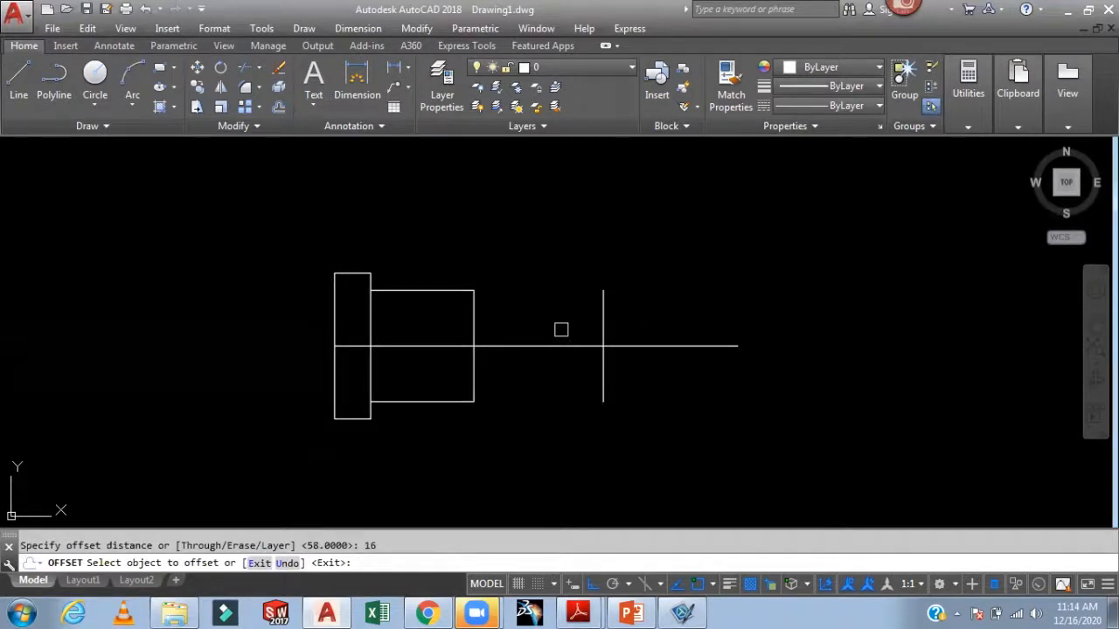
pyautogui.click(560, 346)
pyautogui.click(551, 324)
pyautogui.click(531, 346)
pyautogui.click(527, 379)
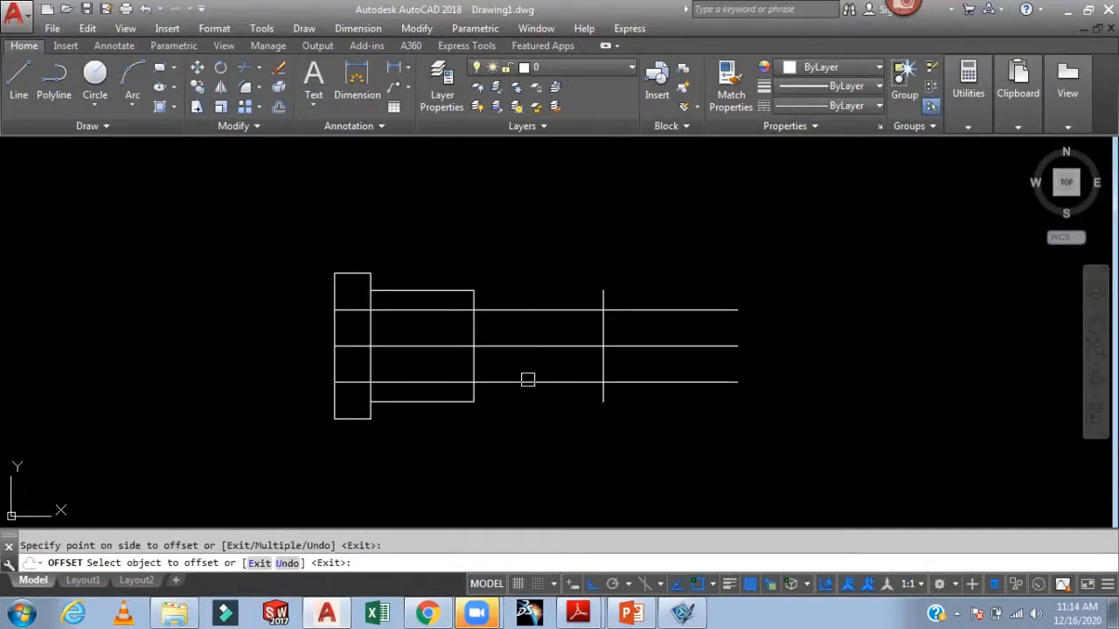
pyautogui.press('Escape')
# - Trim the third section's horizontal lines inside the first two sections and beyond its end edge, plus the edge's projecting ends
pyautogui.write('tr')
pyautogui.press('Return')
pyautogui.press('Return')
pyautogui.click(346, 310)
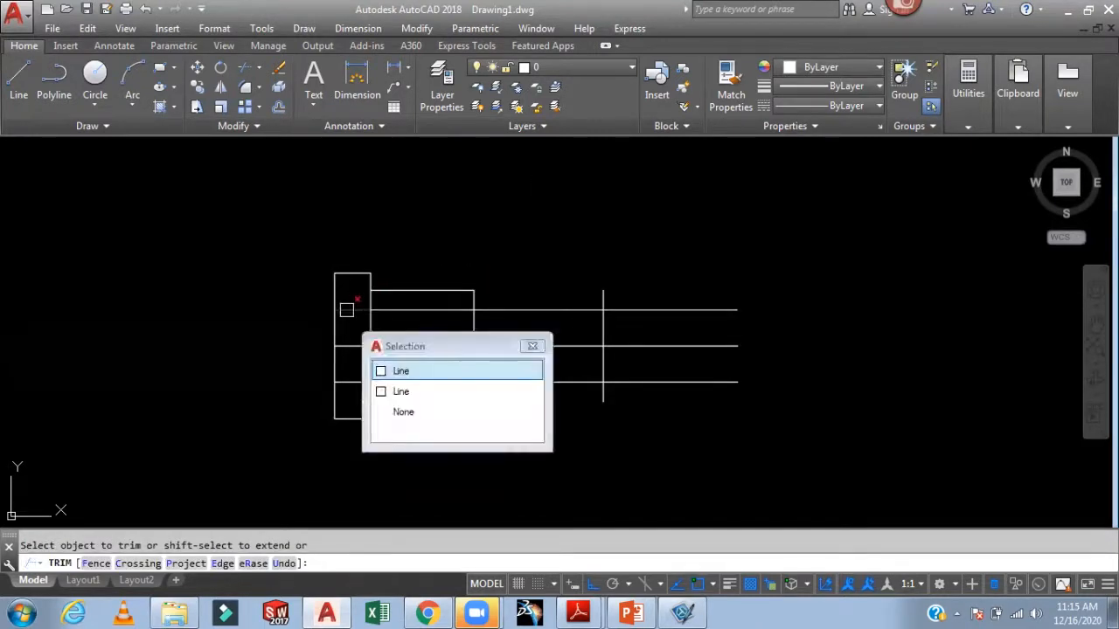
pyautogui.click(347, 308)
pyautogui.click(382, 310)
pyautogui.click(354, 378)
pyautogui.click(389, 377)
pyautogui.click(630, 310)
pyautogui.click(666, 381)
pyautogui.click(604, 299)
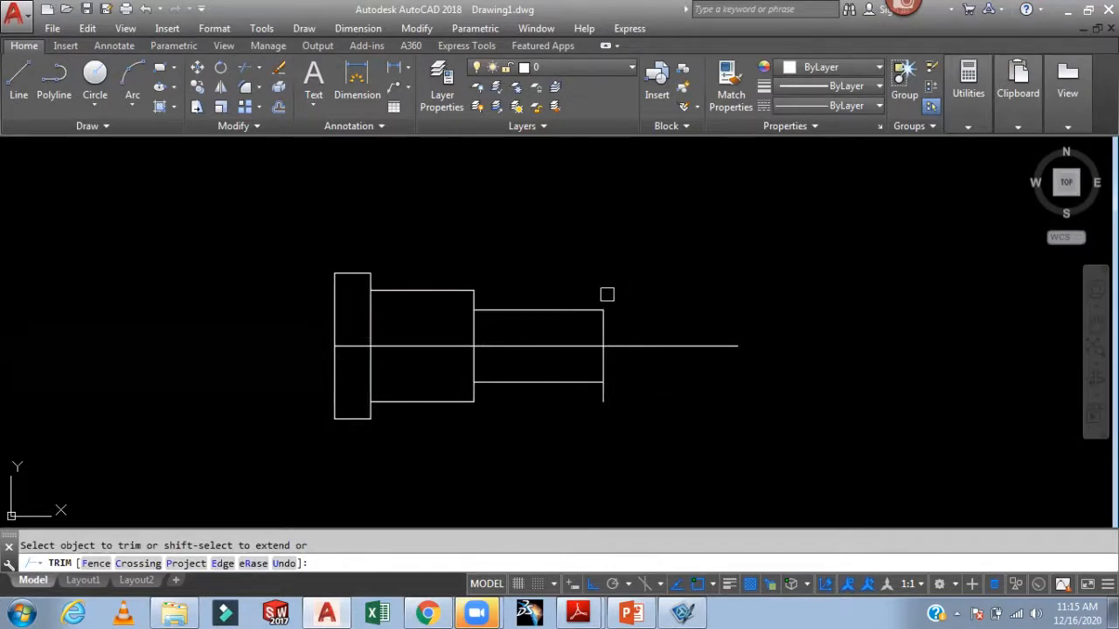
pyautogui.click(604, 392)
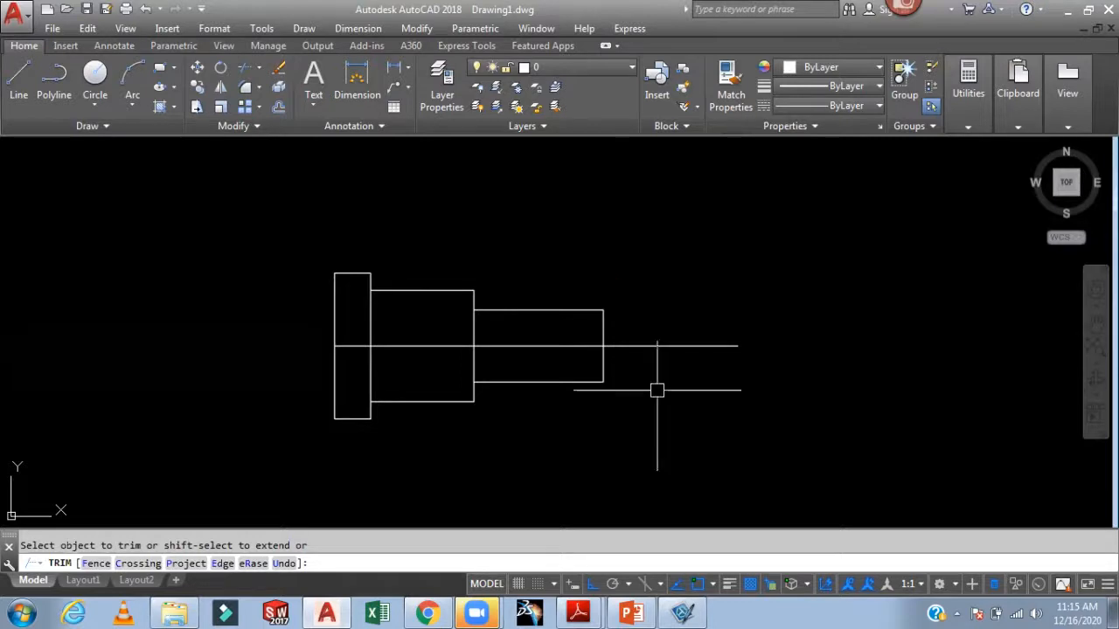
pyautogui.press('Escape')
# - Check the threaded end's size in the Adobe Reader drawing, return to AutoCAD and offset the centre line 10 to both sides
pyautogui.click(581, 615)
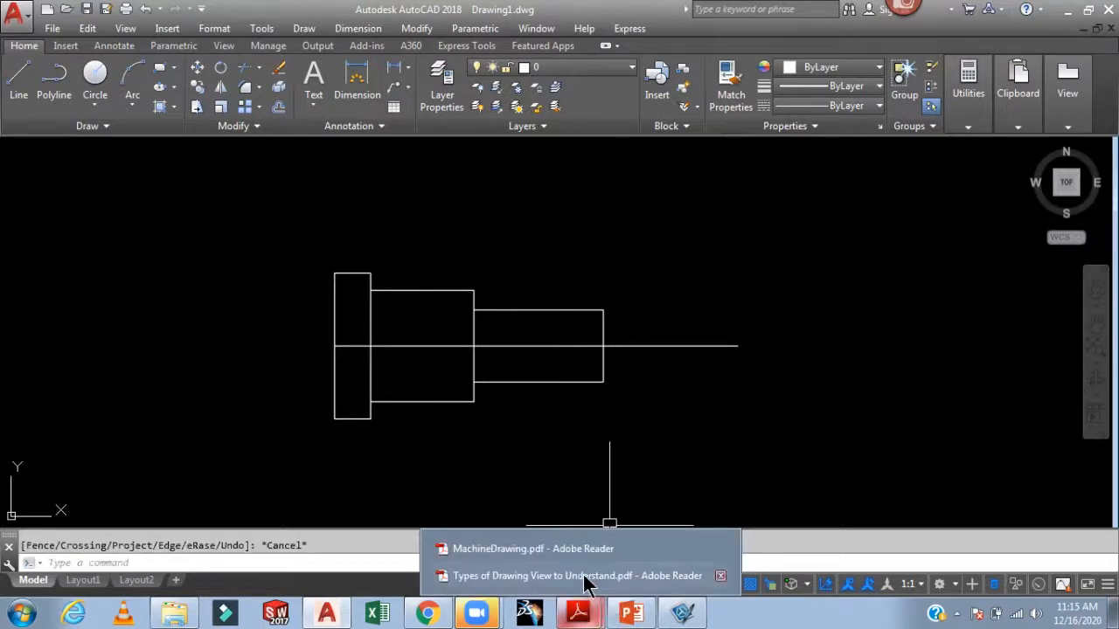
pyautogui.click(585, 566)
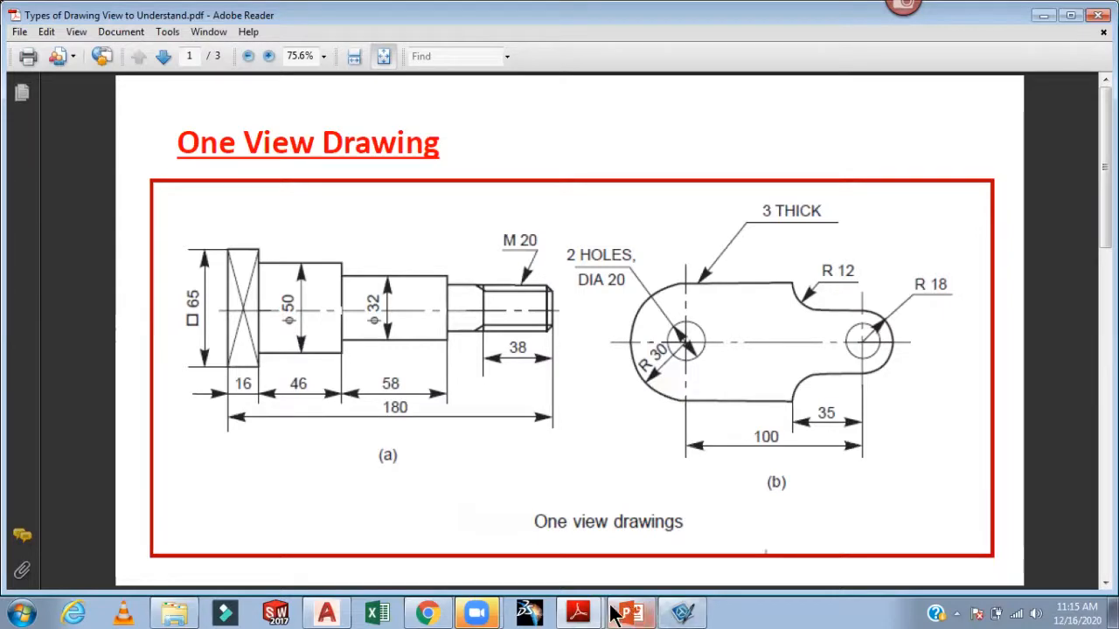
pyautogui.click(326, 611)
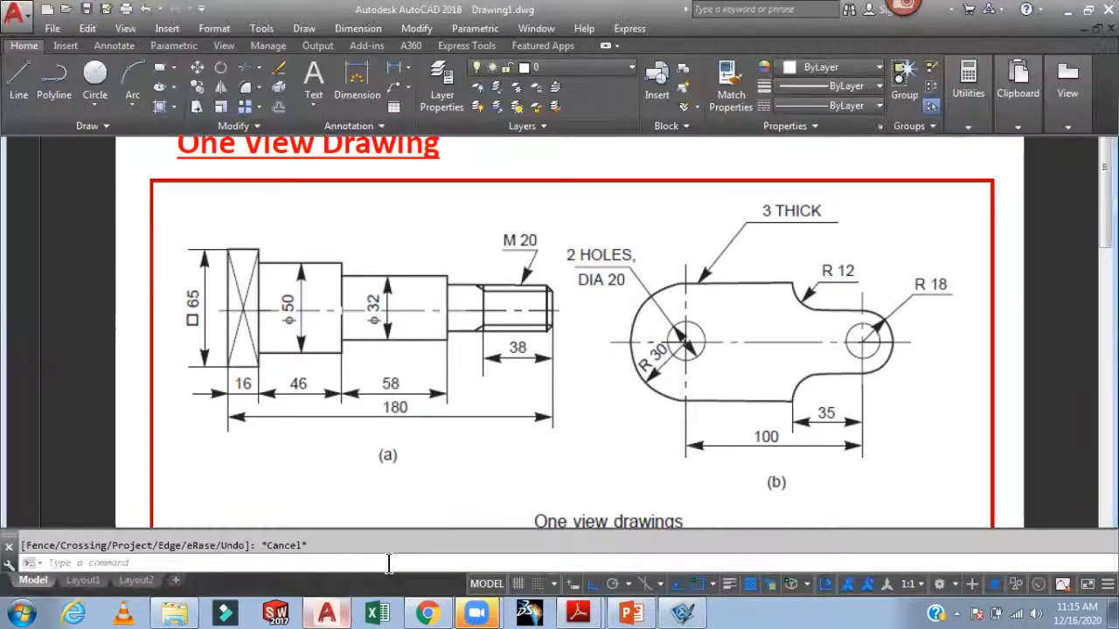
pyautogui.write('o')
pyautogui.press('Return')
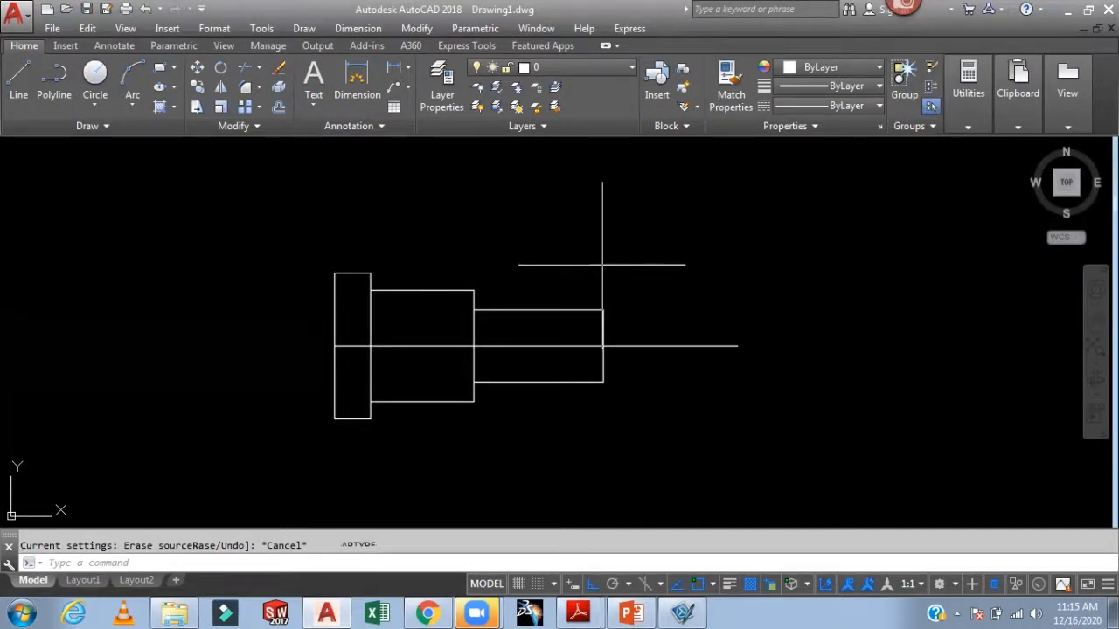
pyautogui.write('10')
pyautogui.press('Return')
pyautogui.click(674, 345)
pyautogui.click(699, 311)
pyautogui.click(702, 345)
pyautogui.click(704, 388)
pyautogui.press('Escape')
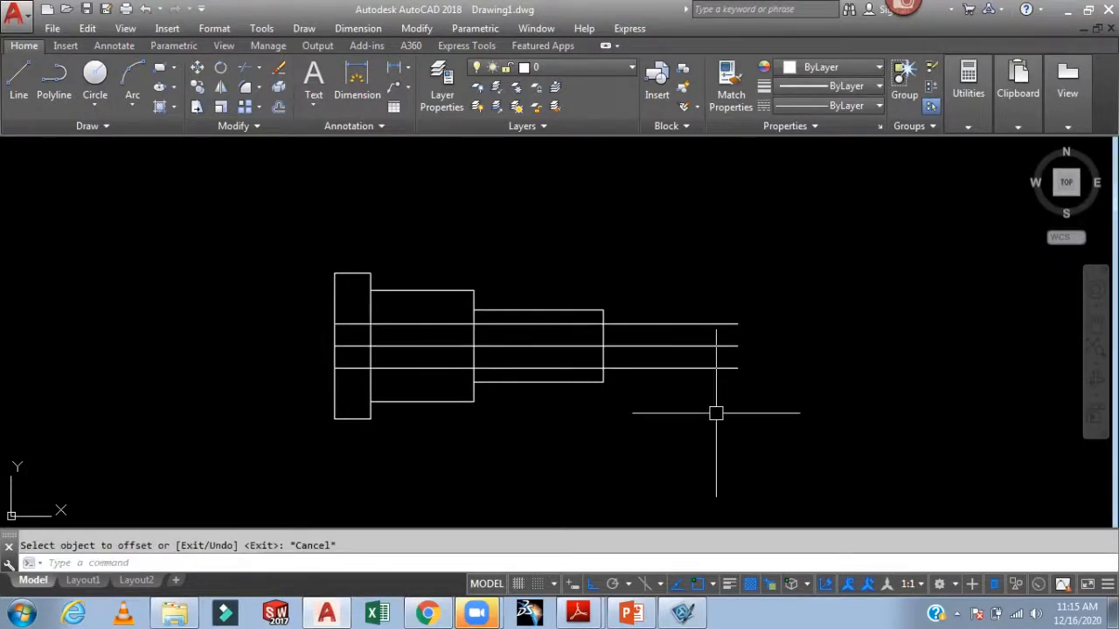
# - Draw a vertical line closing the shaft's right end between the two new horizontal lines
pyautogui.write('l')
pyautogui.click(737, 325)
pyautogui.click(738, 368)
pyautogui.press('Return')
# - Offset the shaft's right end edge 38 to the left to mark the start of the thread
pyautogui.write('o')
pyautogui.press('Return')
pyautogui.write('3')
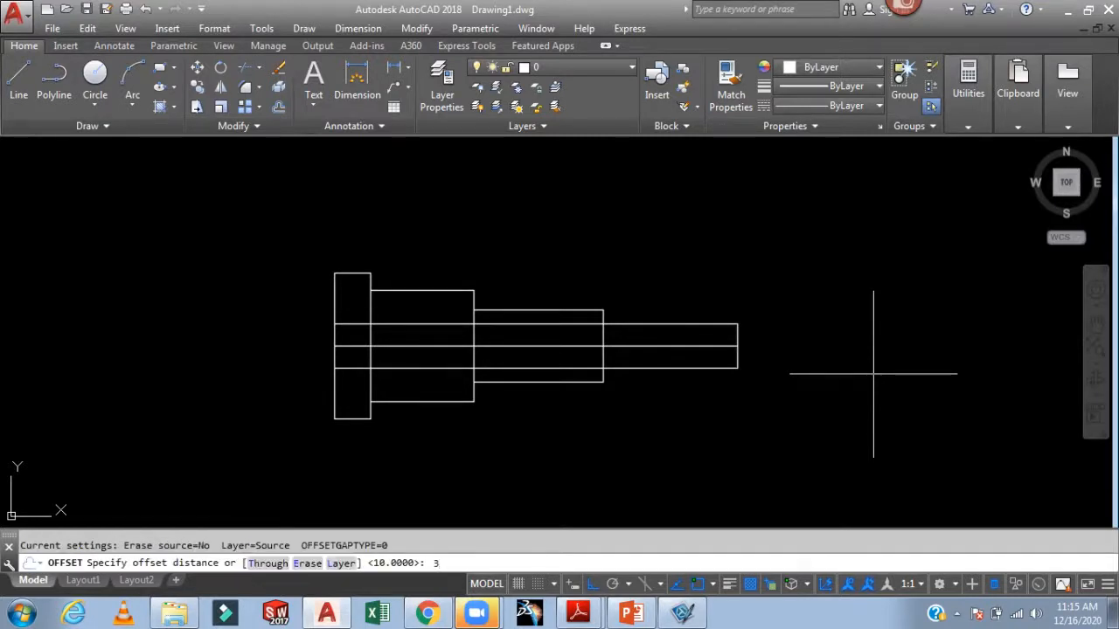
pyautogui.write('8')
pyautogui.press('Return')
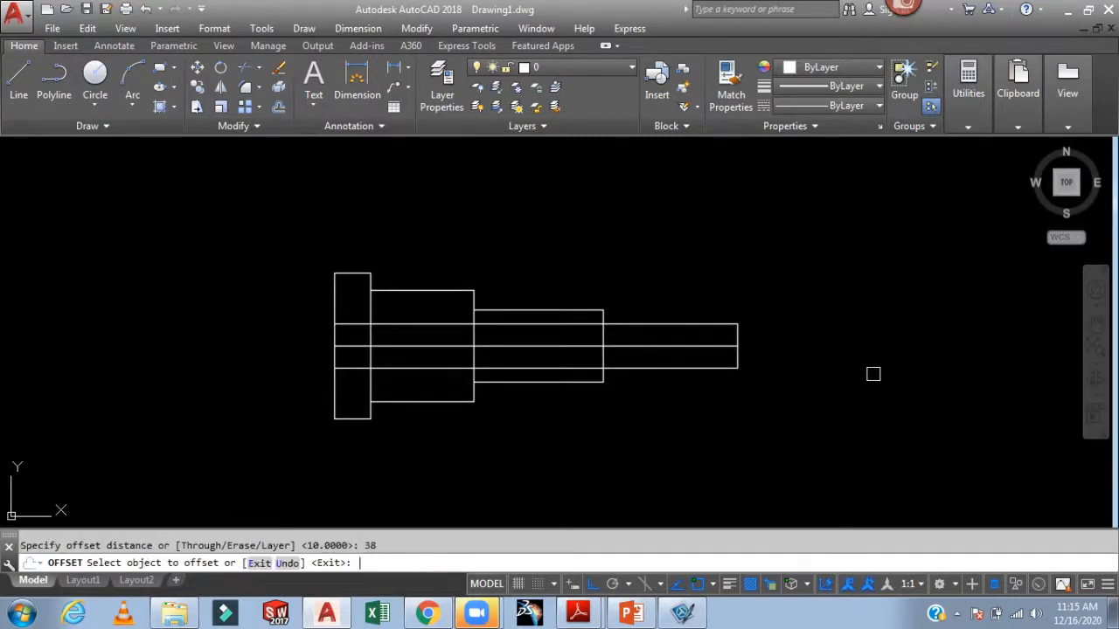
pyautogui.click(696, 336)
pyautogui.press('Escape')
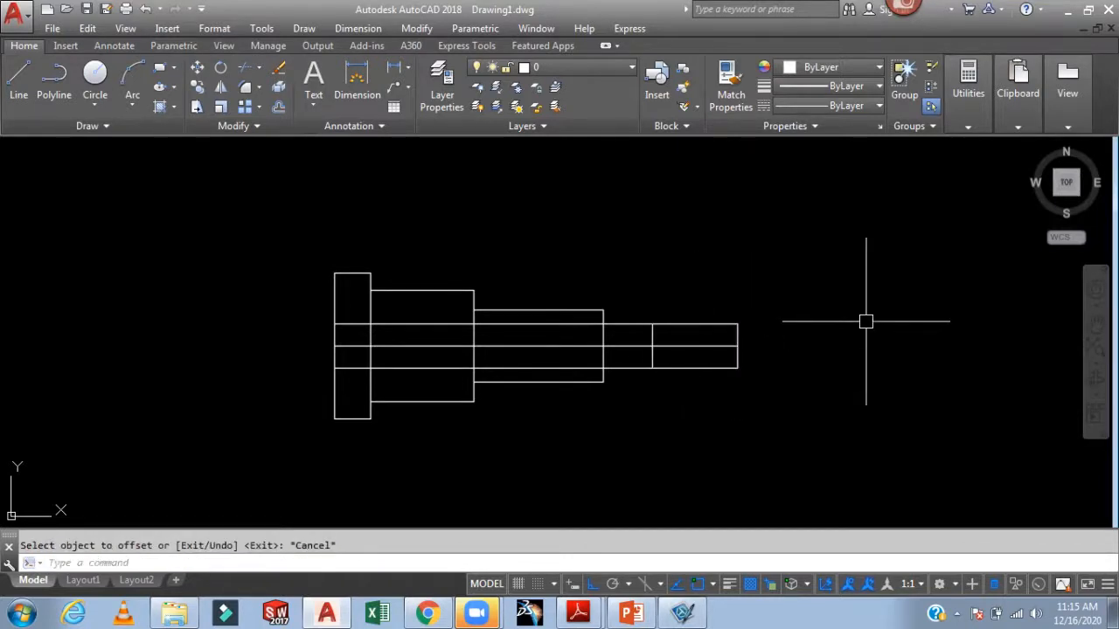
# - Trim the last section's upper and lower lines inside the head, second and third sections
pyautogui.write('tr')
pyautogui.press('Return')
pyautogui.press('Return')
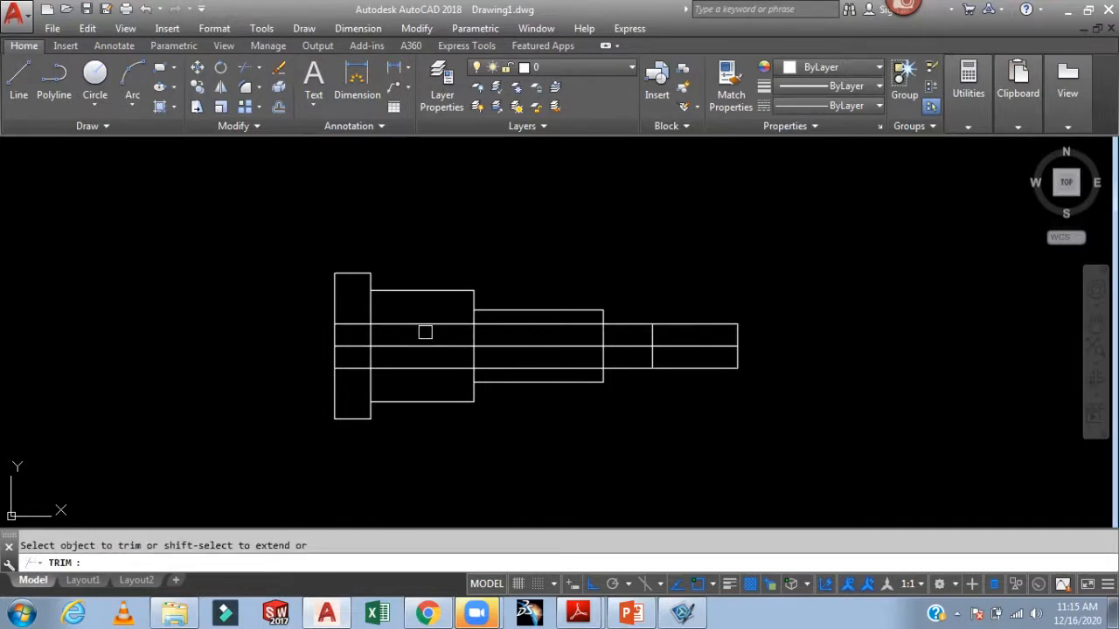
pyautogui.click(368, 321)
pyautogui.click(399, 323)
pyautogui.click(512, 322)
pyautogui.click(357, 368)
pyautogui.click(377, 368)
pyautogui.click(502, 368)
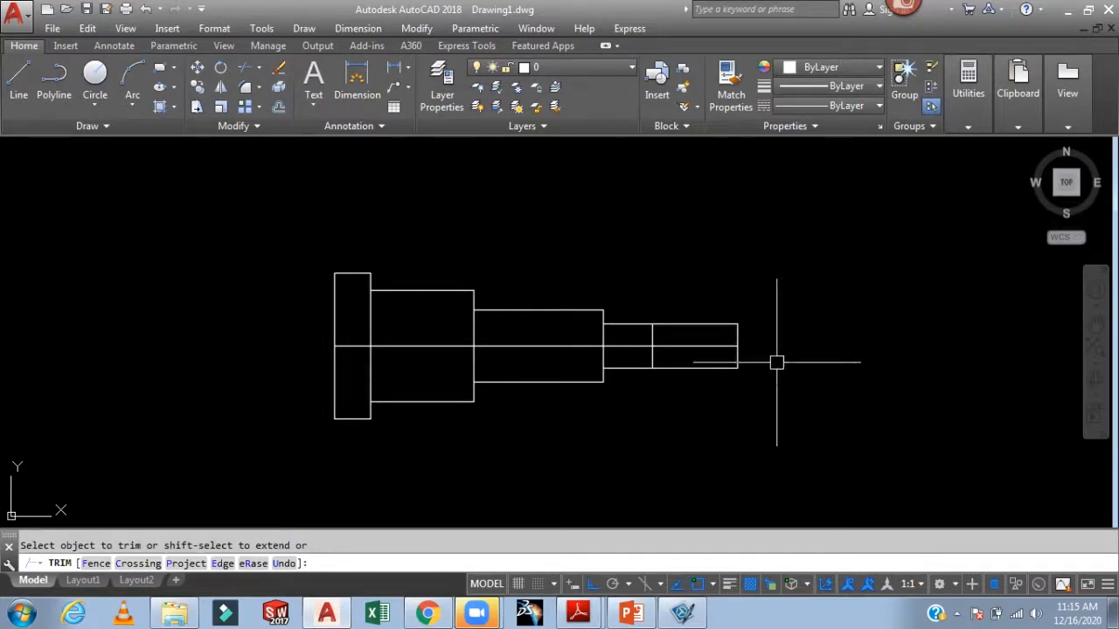
pyautogui.press('Escape')
# - Offset the last section's upper and lower edges 2 inward for the thread lines
pyautogui.scroll(3, 661, 333)
pyautogui.moveTo(635, 321); pyautogui.dragTo(645, 300, button='middle')
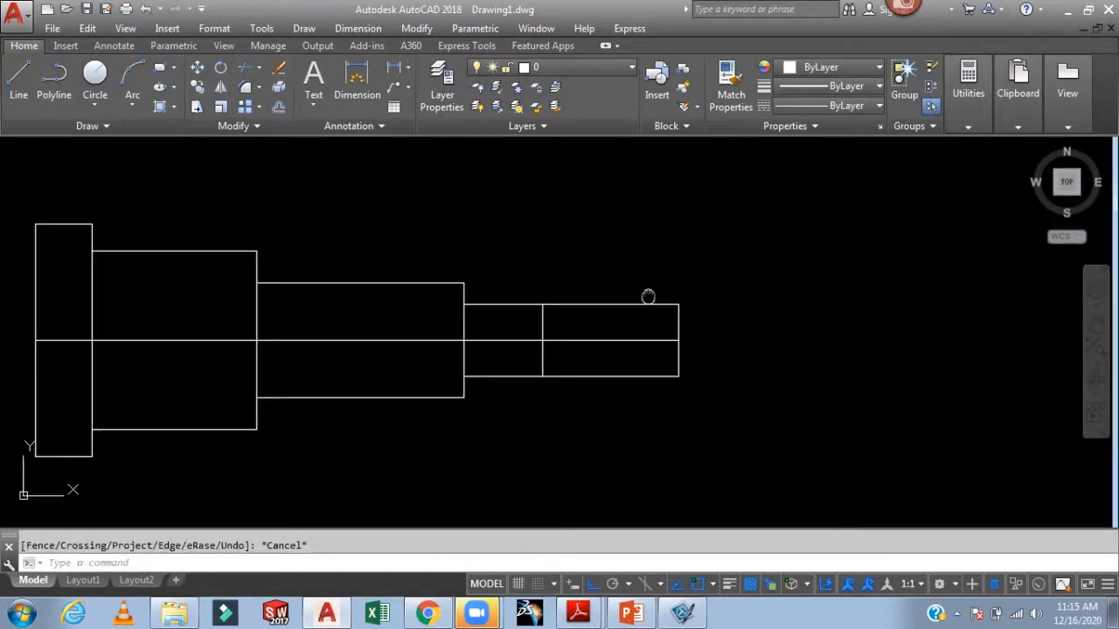
pyautogui.moveTo(635, 615)
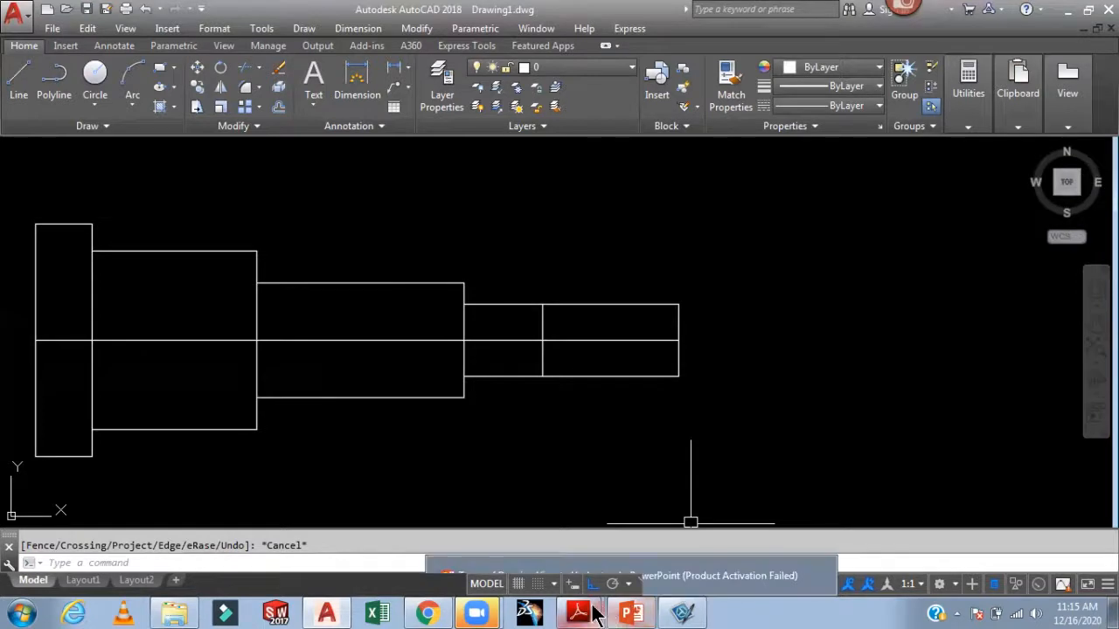
pyautogui.moveTo(579, 615)
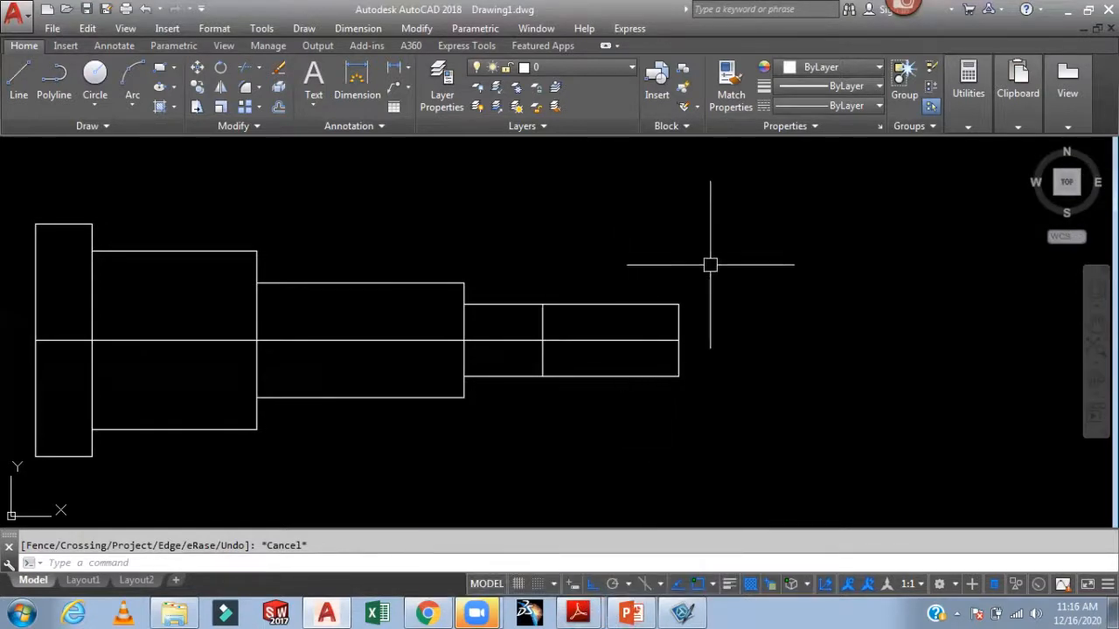
pyautogui.write('o')
pyautogui.press('Return')
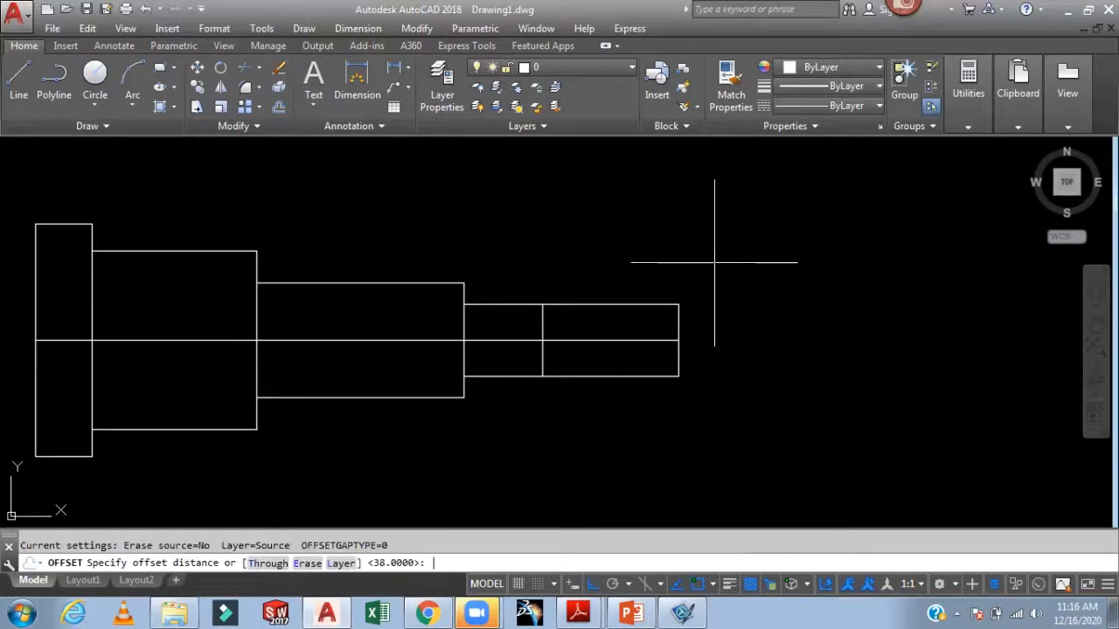
pyautogui.write('2')
pyautogui.press('Return')
pyautogui.click(662, 304)
pyautogui.click(644, 328)
pyautogui.click(635, 376)
pyautogui.click(635, 366)
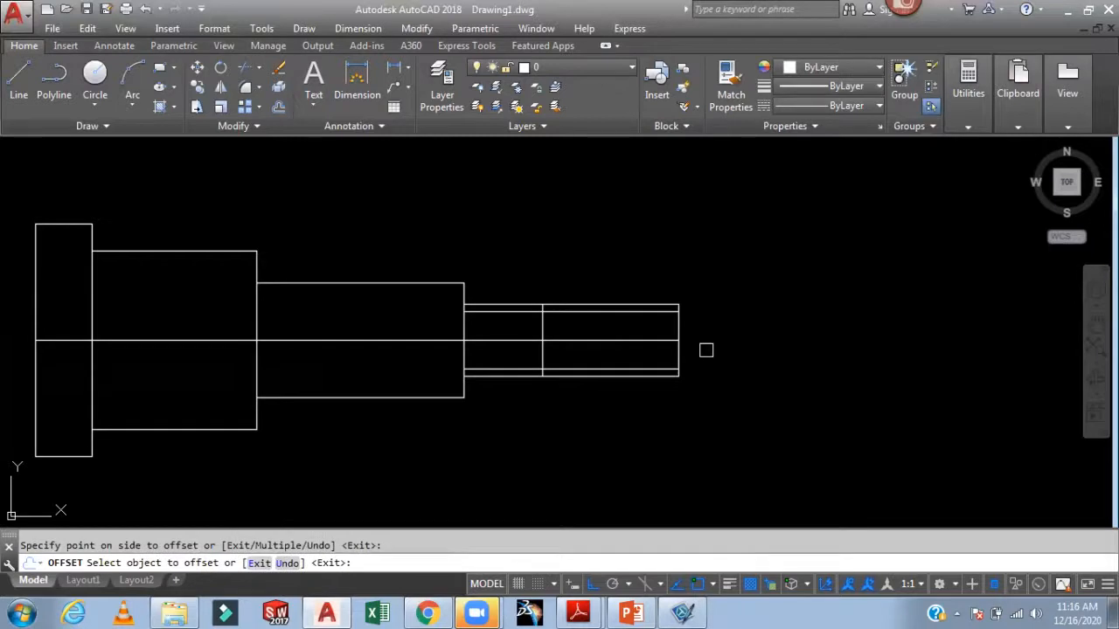
pyautogui.press('Escape')
# - Trim both thread lines to the left of the thread's start edge
pyautogui.write('tr')
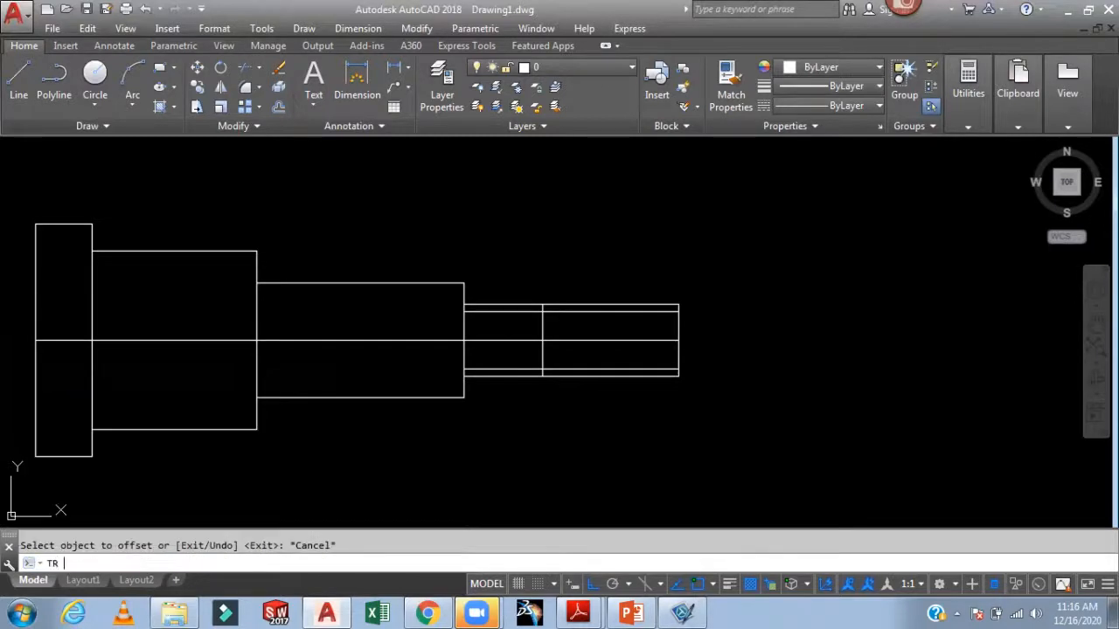
pyautogui.press('Return')
pyautogui.click(517, 312)
pyautogui.click(517, 366)
pyautogui.press('Escape')
# - Draw two circles of radius 2, centred on the start edge's lower end and its crossing with the upper thread line
pyautogui.scroll(4, 557, 387)
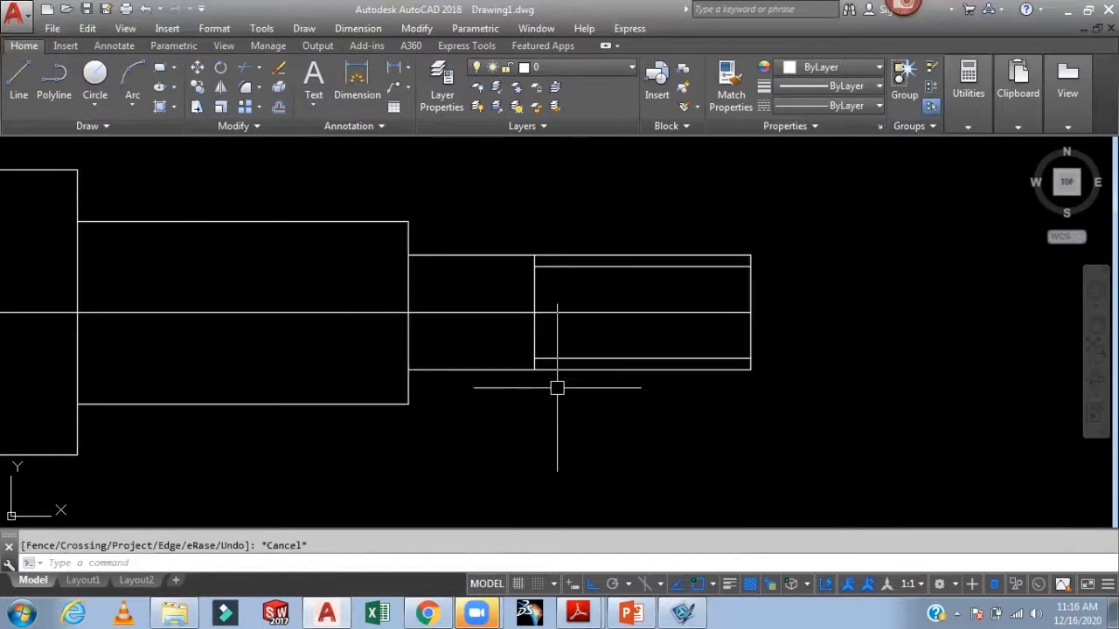
pyautogui.write('c')
pyautogui.press('Return')
pyautogui.click(520, 359)
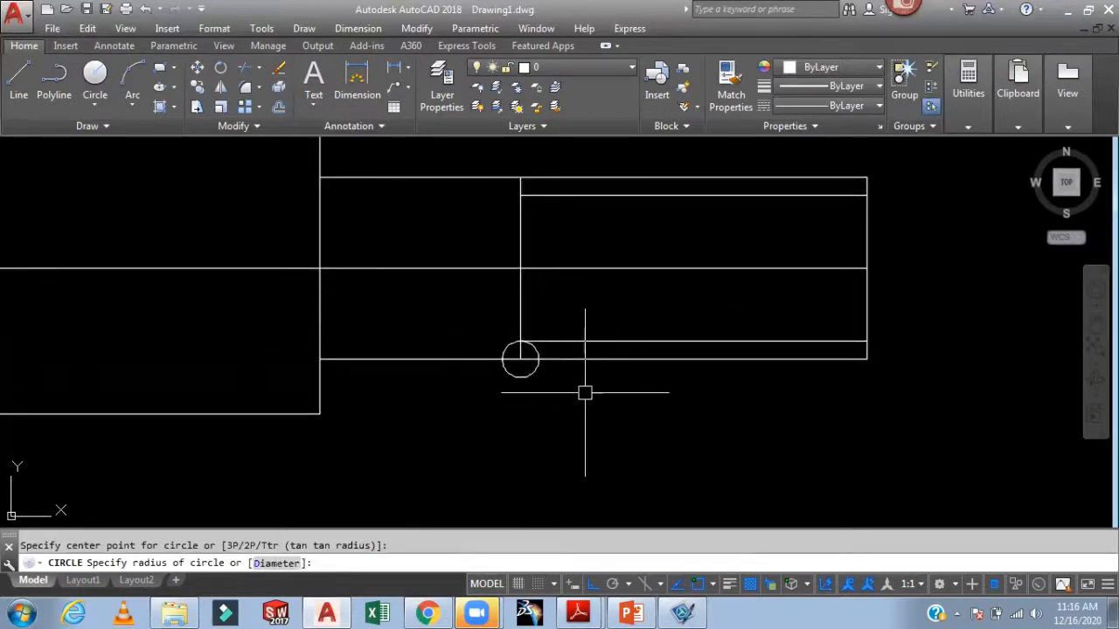
pyautogui.press('Return')
pyautogui.press('Return')
pyautogui.click(520, 196)
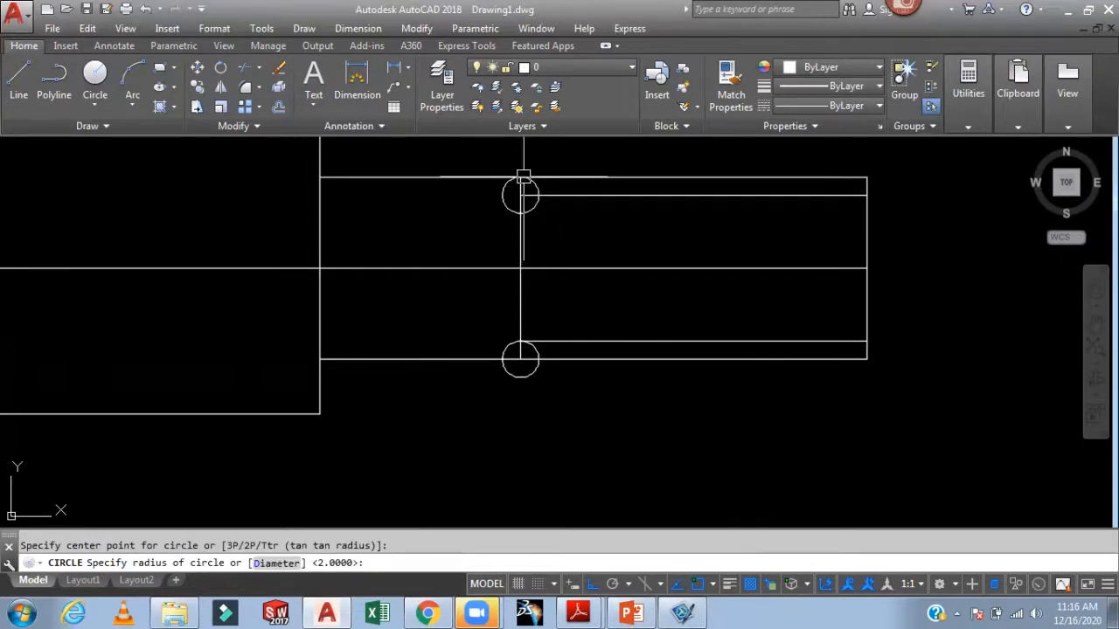
pyautogui.press('Return')
pyautogui.press('Return')
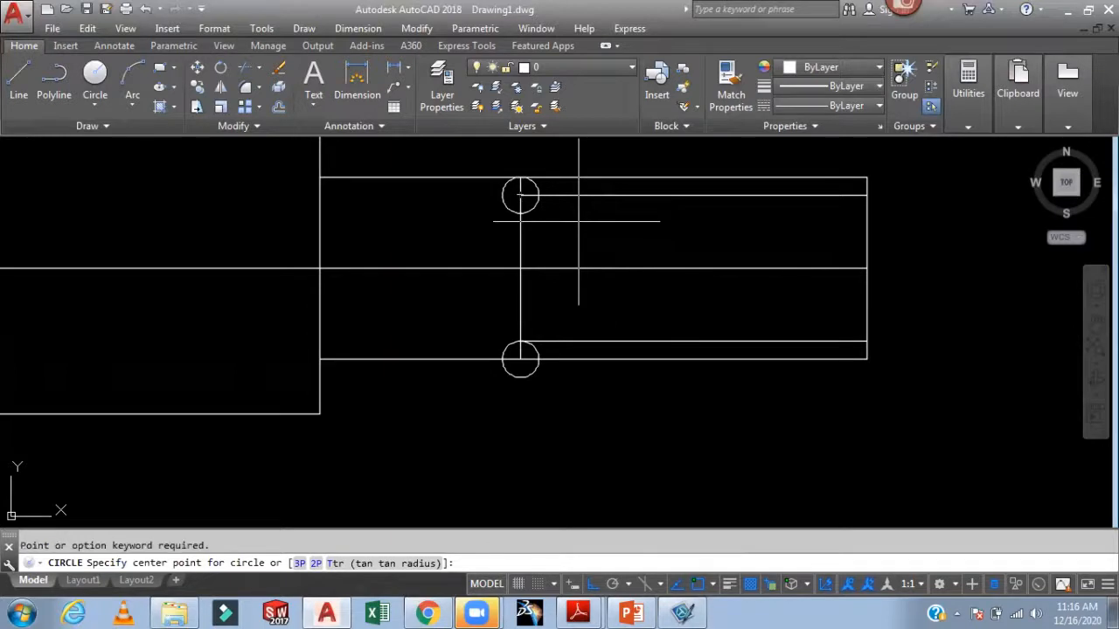
pyautogui.press('Escape')
# - Move the upper circle from its centre to the upper end of the thread's start edge
pyautogui.write('m')
pyautogui.press('Return')
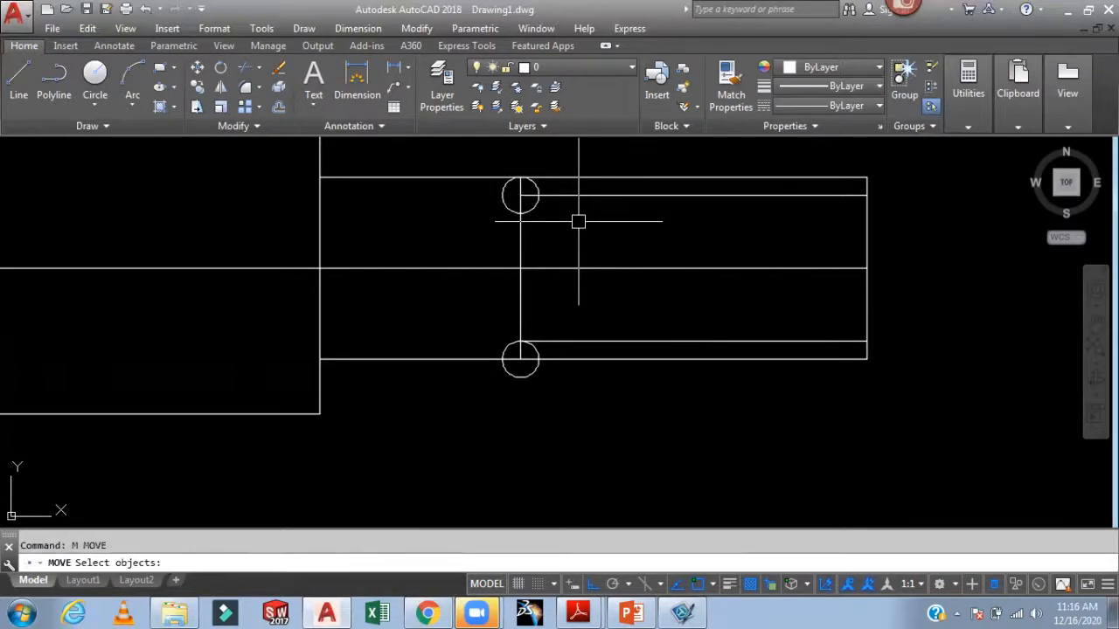
pyautogui.click(530, 208)
pyautogui.press('Return')
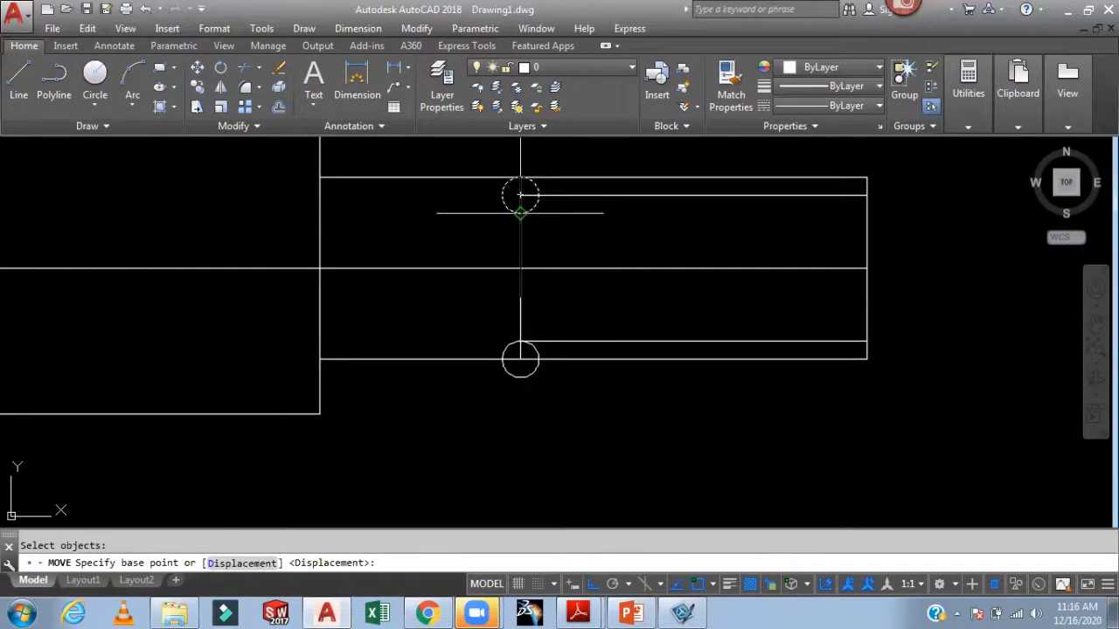
pyautogui.click(520, 190)
pyautogui.click(520, 178)
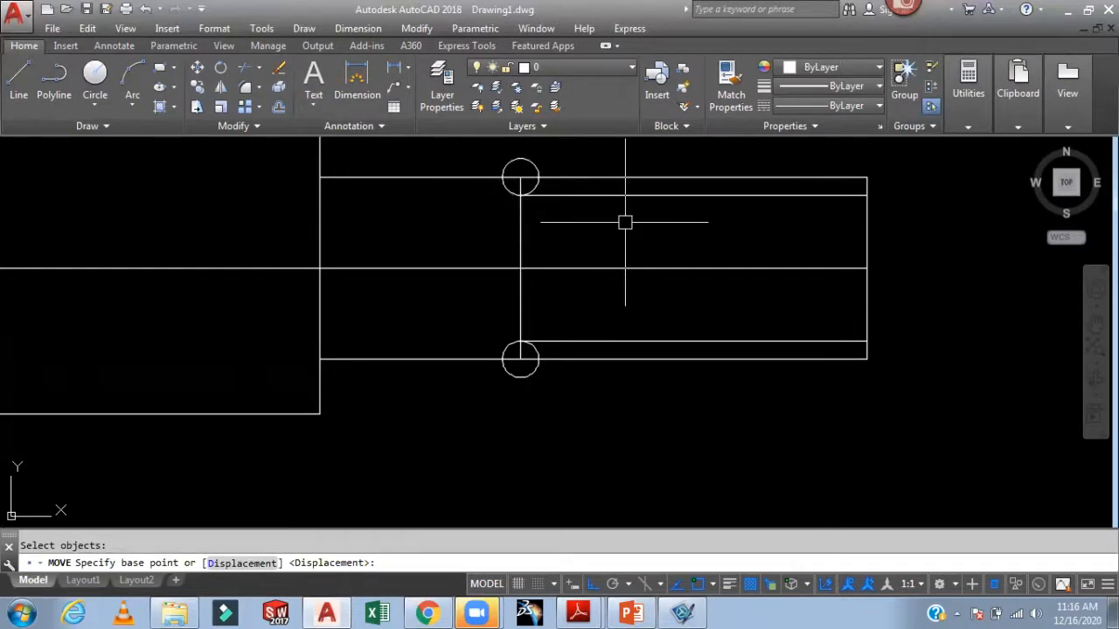
pyautogui.press('Escape')
# - Trim the upper circle to its lower-left quarter arc and remove the start edge's short end beside it
pyautogui.write('tr')
pyautogui.press('Return')
pyautogui.click(537, 164)
pyautogui.scroll(4, 545, 184)
pyautogui.click(525, 186)
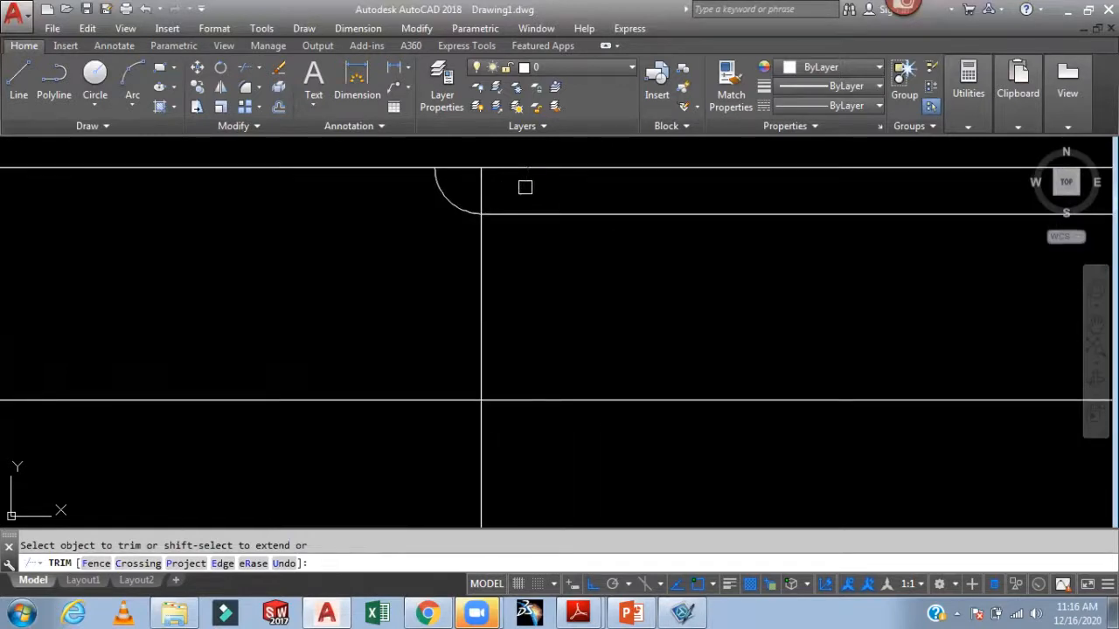
# - Trim the lower circle to its upper-left quarter arc and remove the start edge's short lower end
pyautogui.scroll(-5, 493, 188)
pyautogui.scroll(4, 524, 302)
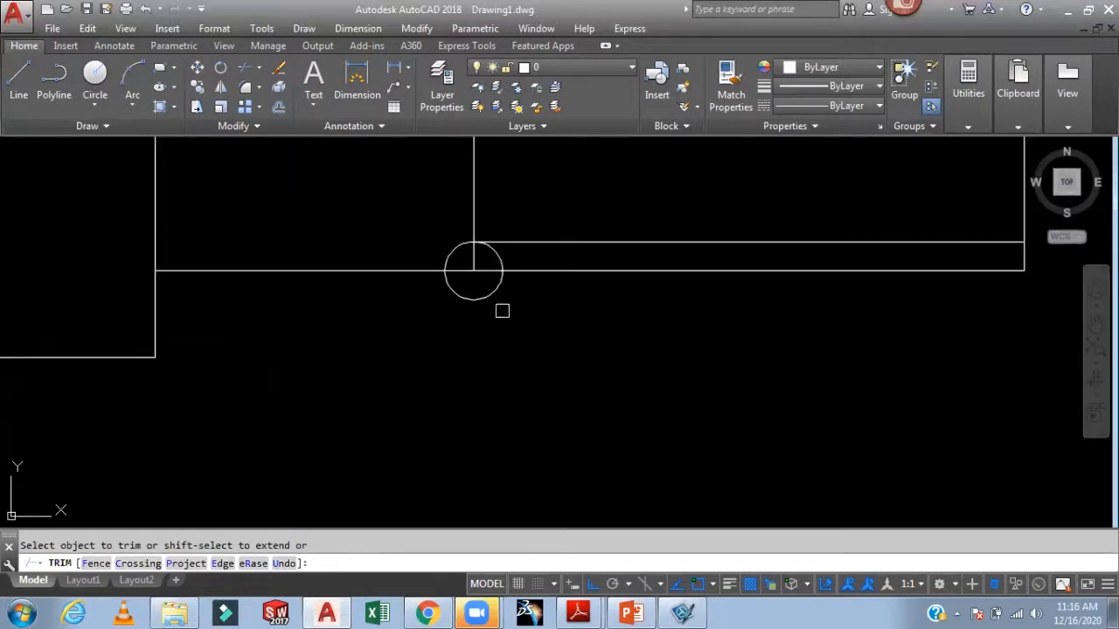
pyautogui.click(490, 299)
pyautogui.click(493, 255)
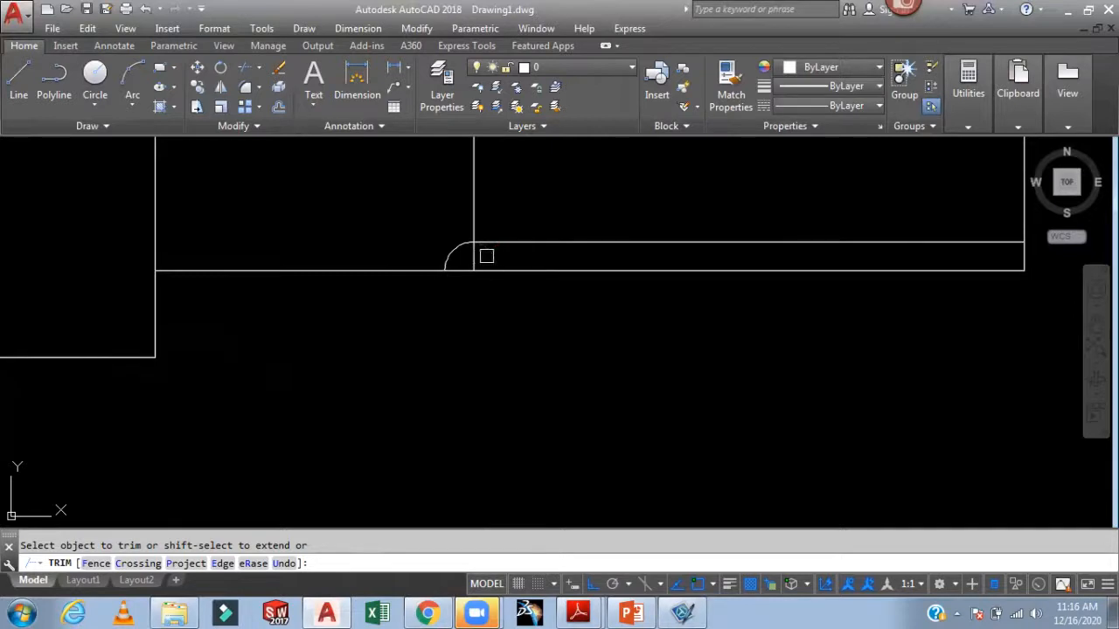
pyautogui.click(476, 255)
pyautogui.scroll(-2, 549, 304)
pyautogui.scroll(-4, 549, 304)
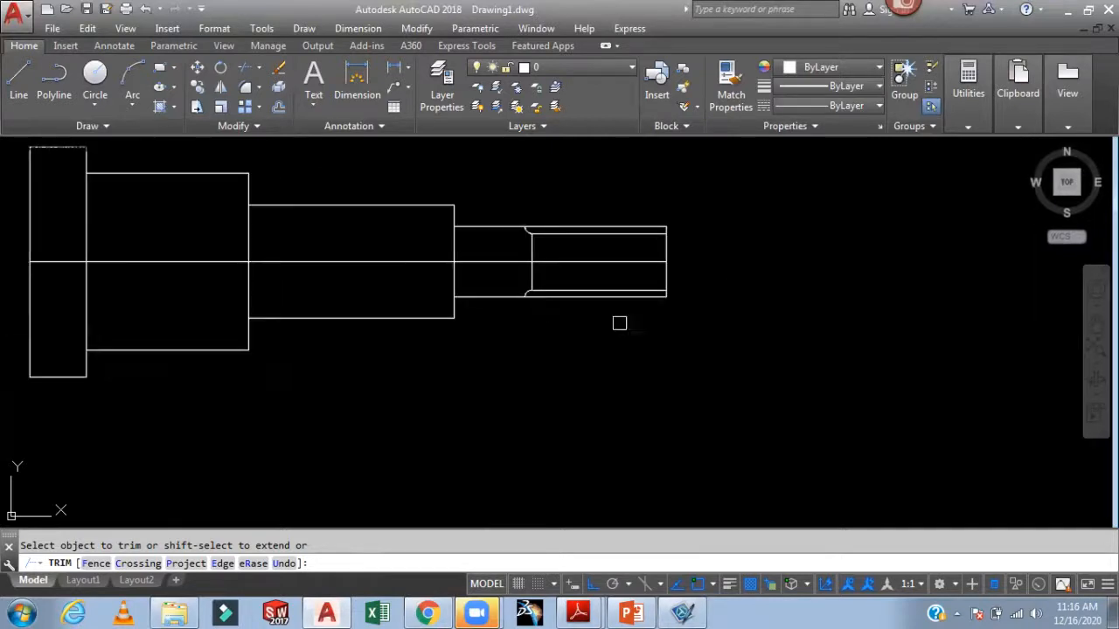
pyautogui.press('Escape')
# - Stretch the centre line's right end about 4 beyond the shaft's end edge
pyautogui.scroll(-2, 682, 319)
pyautogui.scroll(2, 758, 357)
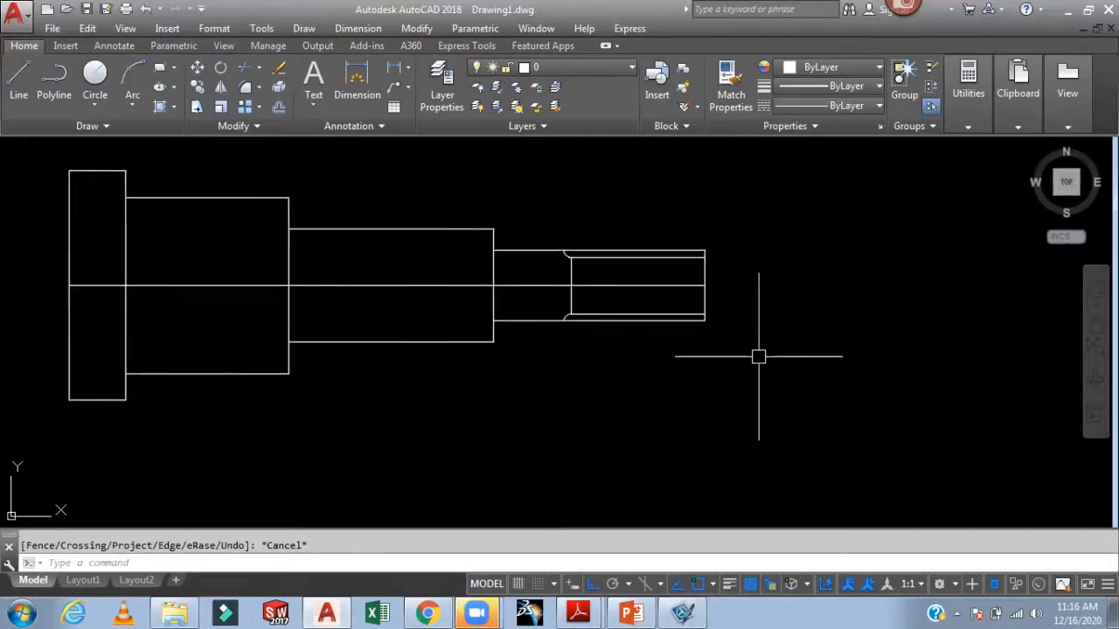
pyautogui.moveTo(758, 357); pyautogui.dragTo(862, 387, button='middle')
pyautogui.click(545, 319)
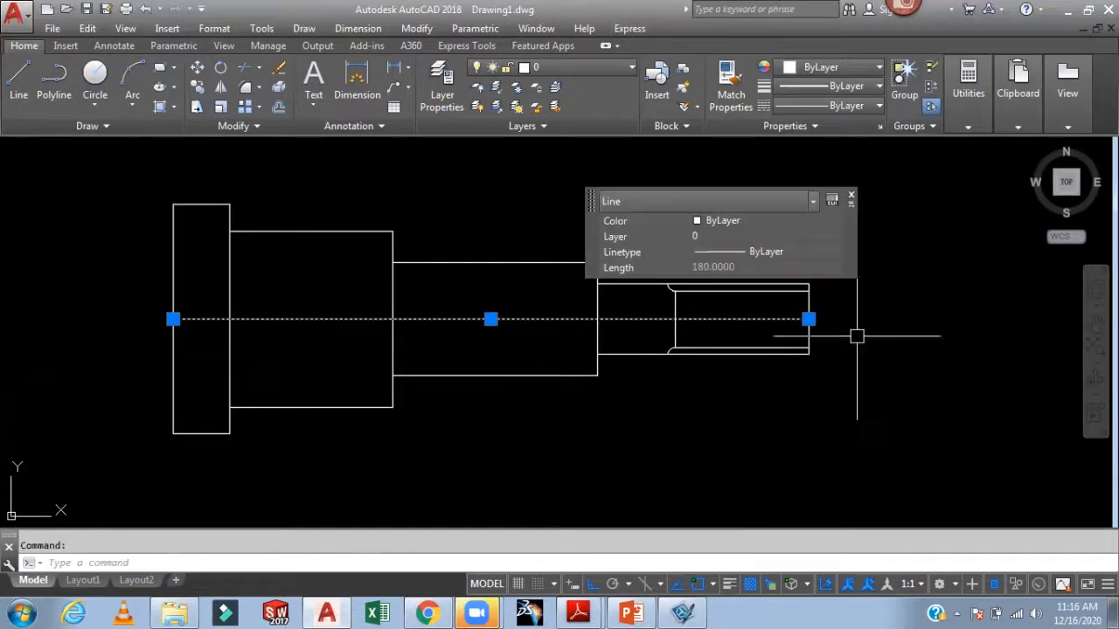
pyautogui.press('Escape')
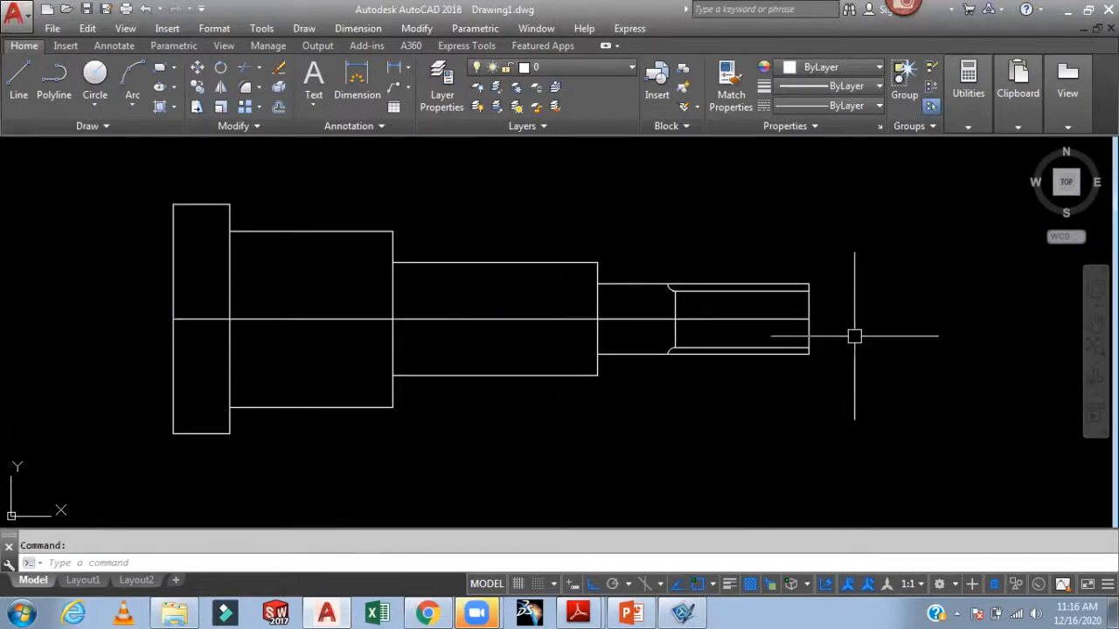
pyautogui.click(756, 320)
pyautogui.click(809, 319)
pyautogui.click(823, 319)
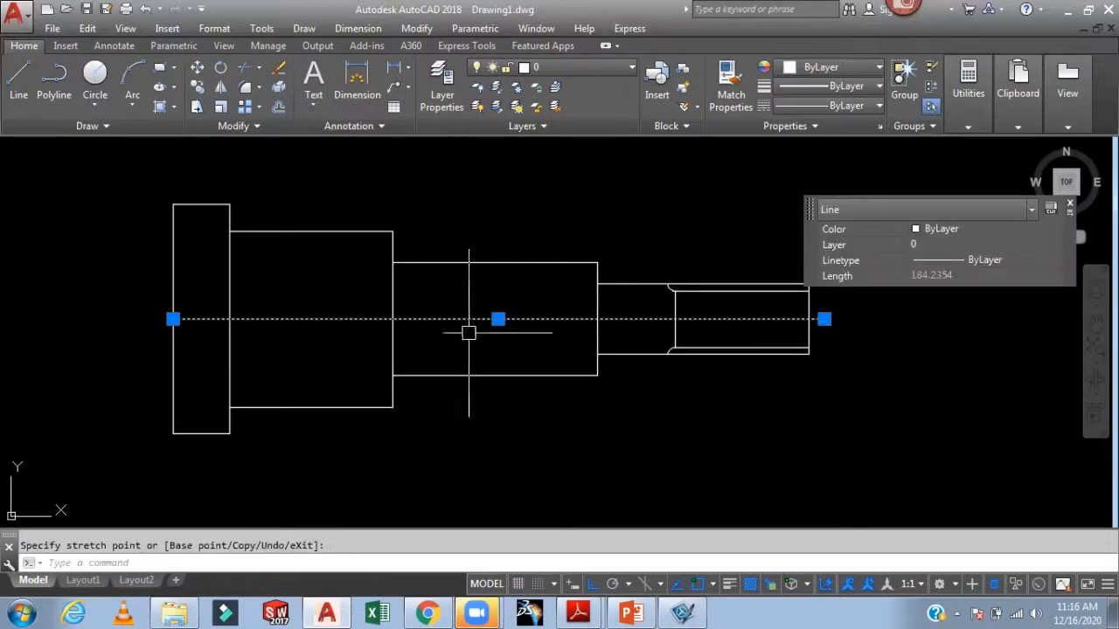
pyautogui.press('Escape')
pyautogui.press('Escape')
# - Stretch the centre line's left end about 5.5 beyond the head's outer edge
pyautogui.click(192, 319)
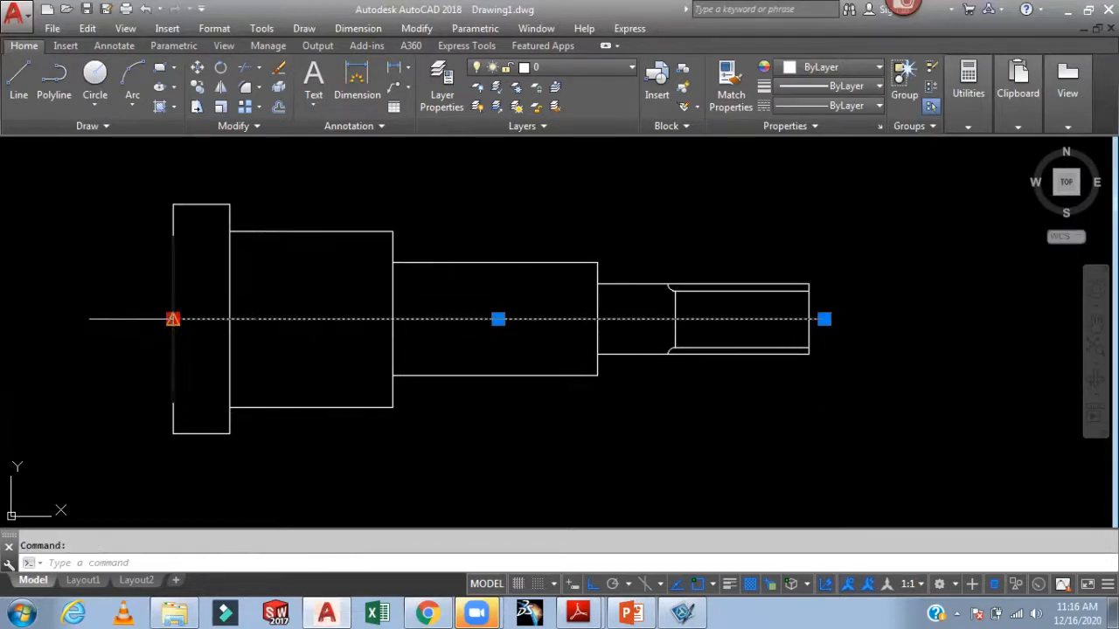
pyautogui.click(173, 319)
pyautogui.click(153, 319)
pyautogui.moveTo(154, 321)
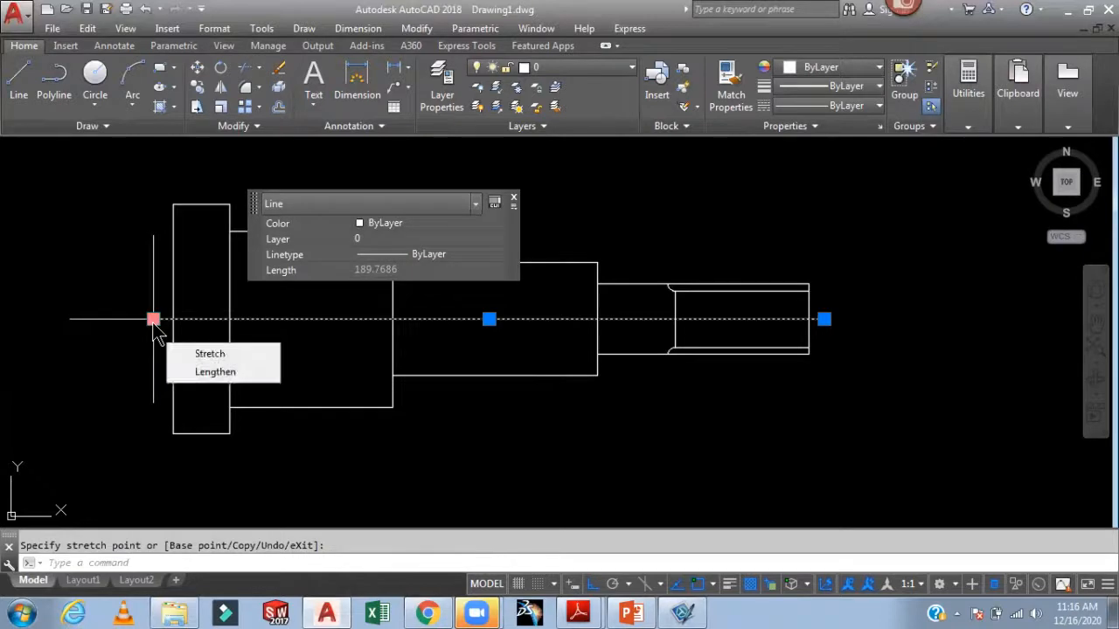
pyautogui.press('Escape')
# - Load the CENTER2 linetype from acad.lin into the drawing
pyautogui.moveTo(744, 232); pyautogui.dragTo(729, 251, button='middle')
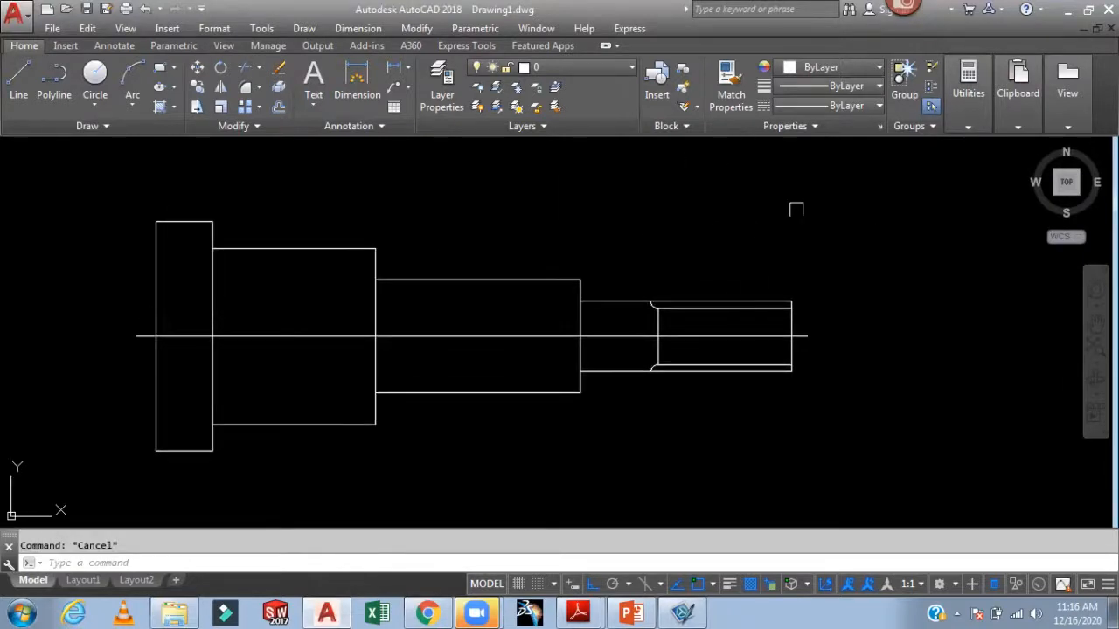
pyautogui.click(844, 106)
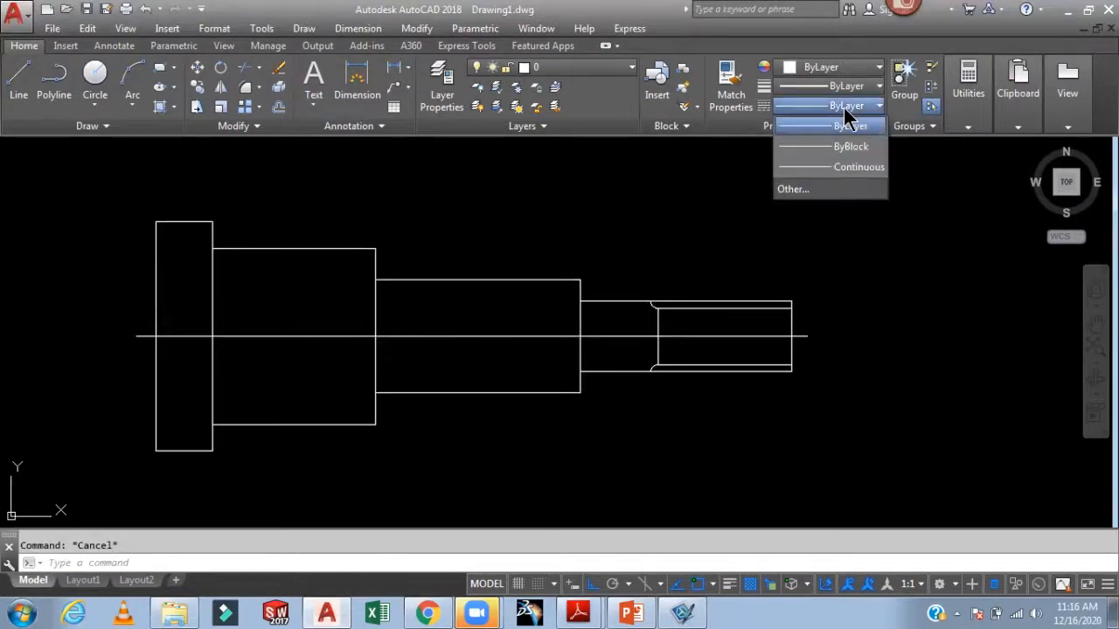
pyautogui.click(817, 190)
pyautogui.click(673, 167)
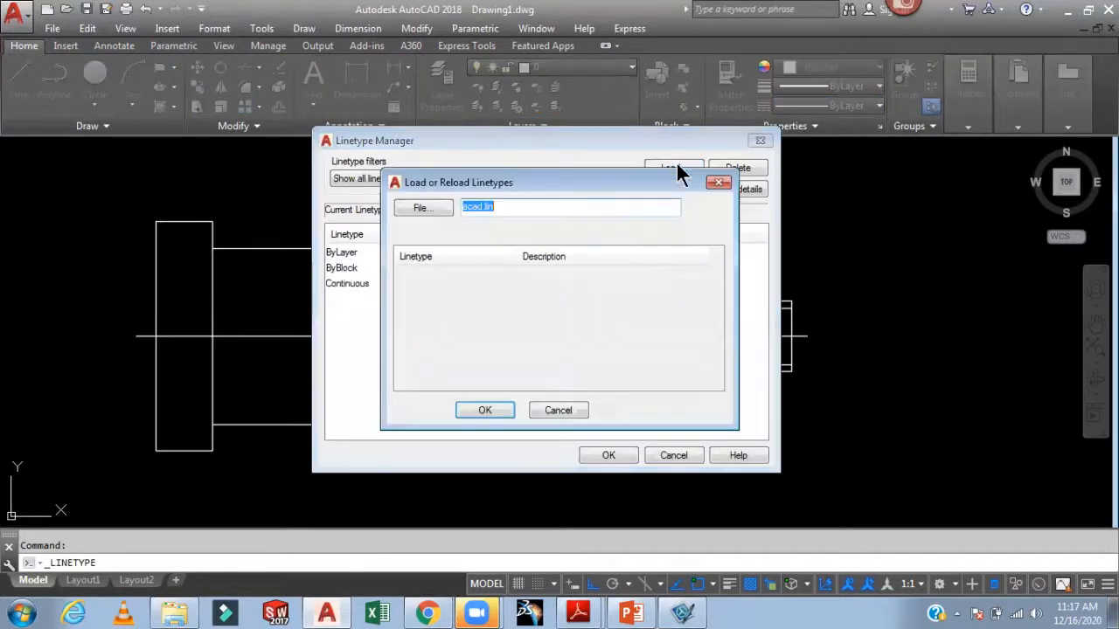
pyautogui.moveTo(712, 264); pyautogui.dragTo(713, 300)
pyautogui.click(416, 321)
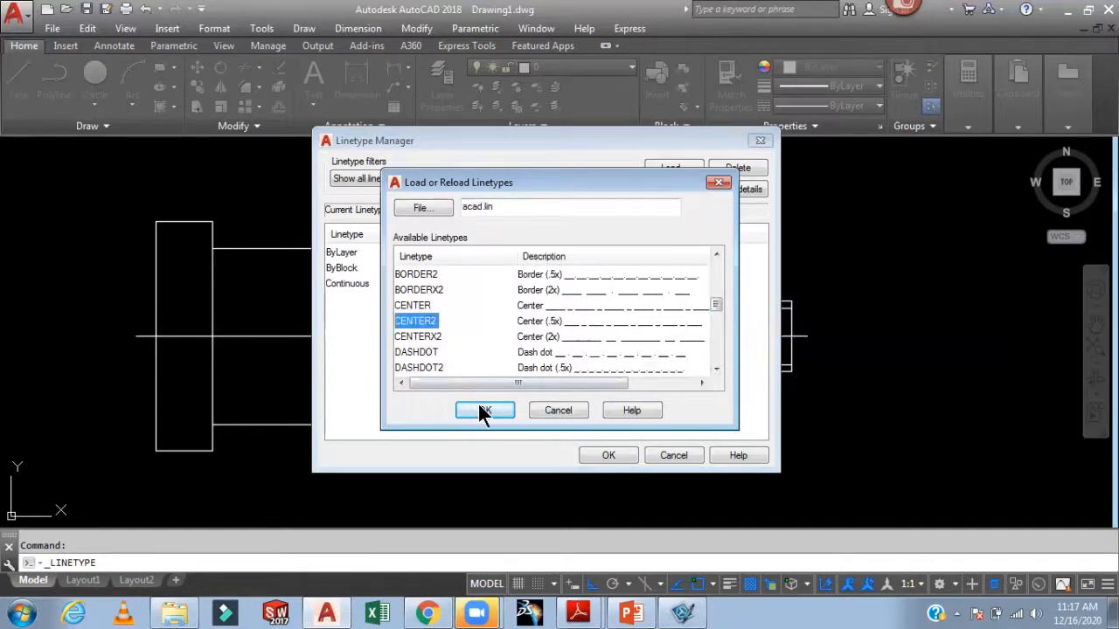
pyautogui.click(483, 410)
pyautogui.click(608, 455)
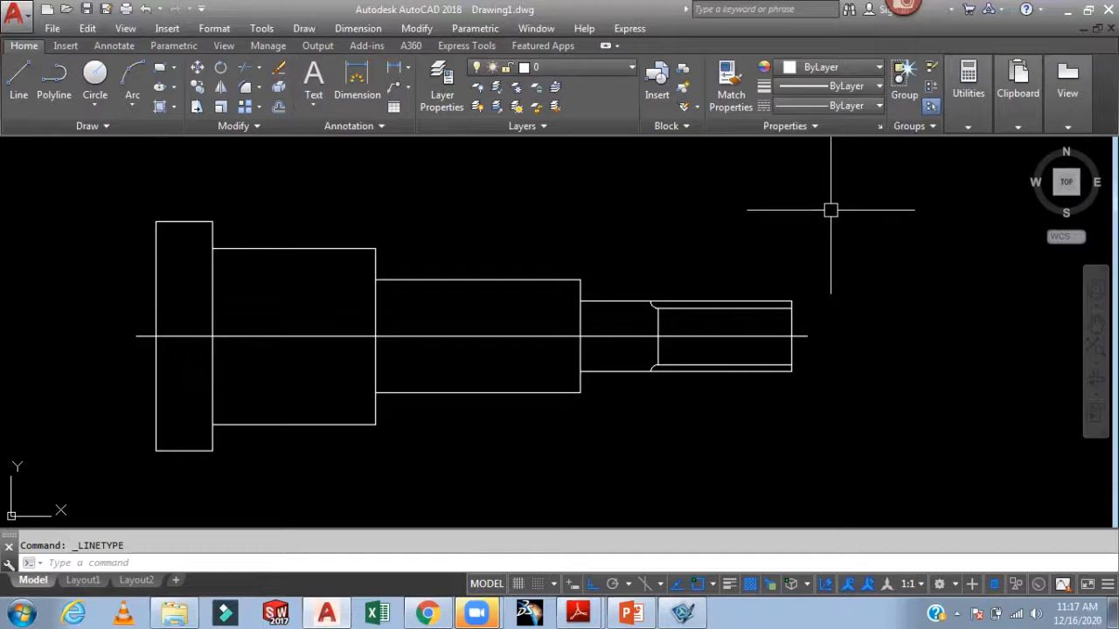
# - Set the current object color to light blue 122,175,223 and the current linetype to CENTER2
pyautogui.click(836, 67)
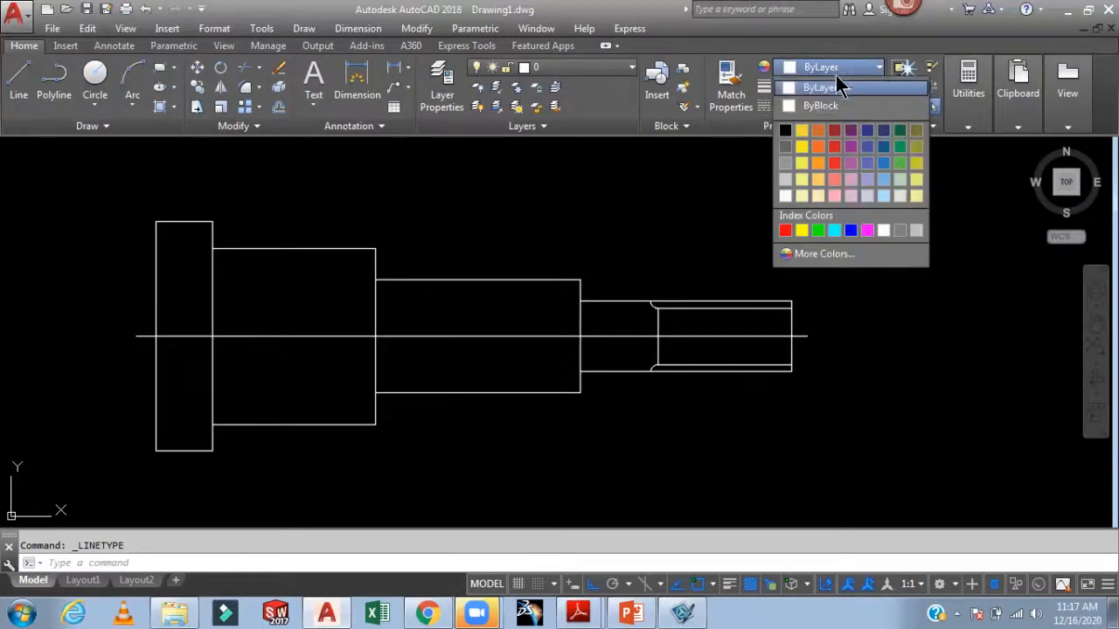
pyautogui.click(883, 178)
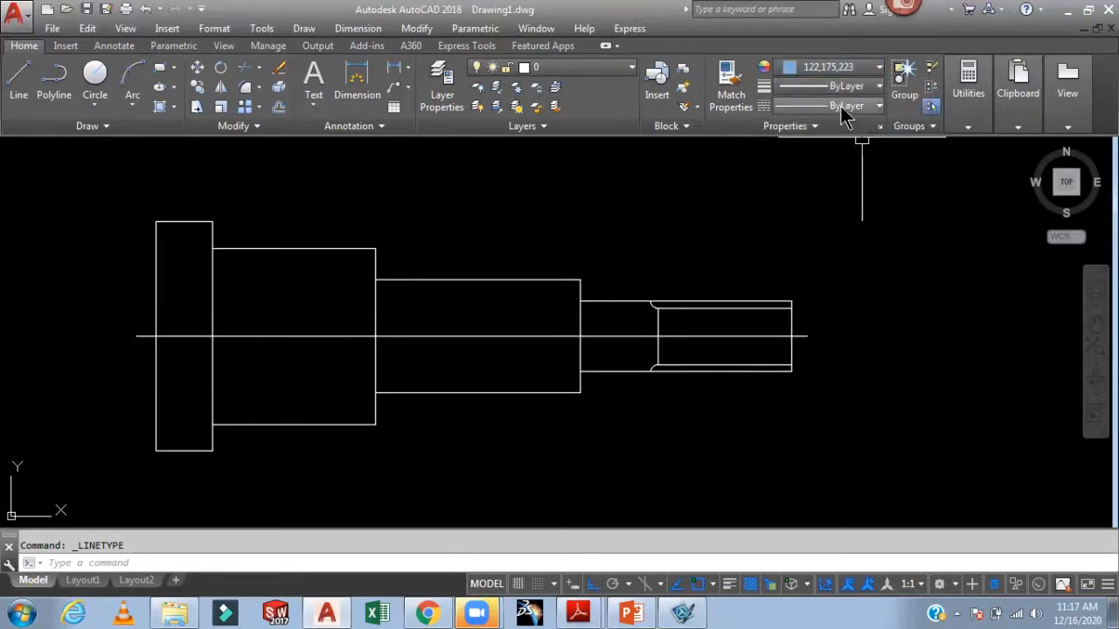
pyautogui.click(842, 106)
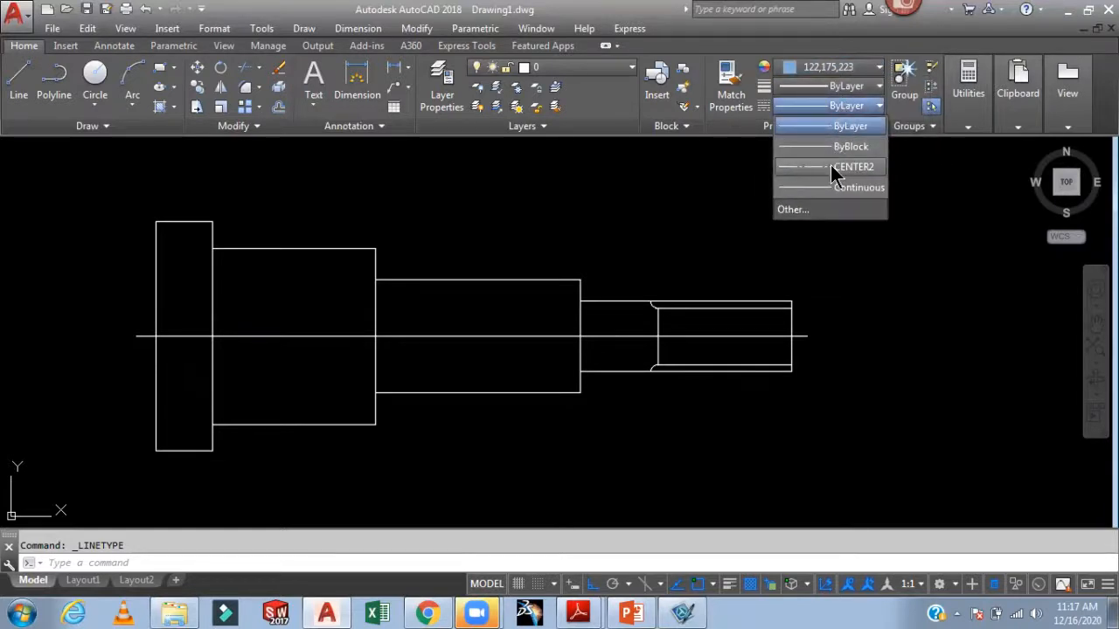
pyautogui.click(832, 167)
# - Draw a horizontal sample line about 82 long in the empty area below the shaft's threaded end
pyautogui.write('l')
pyautogui.press('Return')
pyautogui.click(607, 491)
pyautogui.click(896, 481)
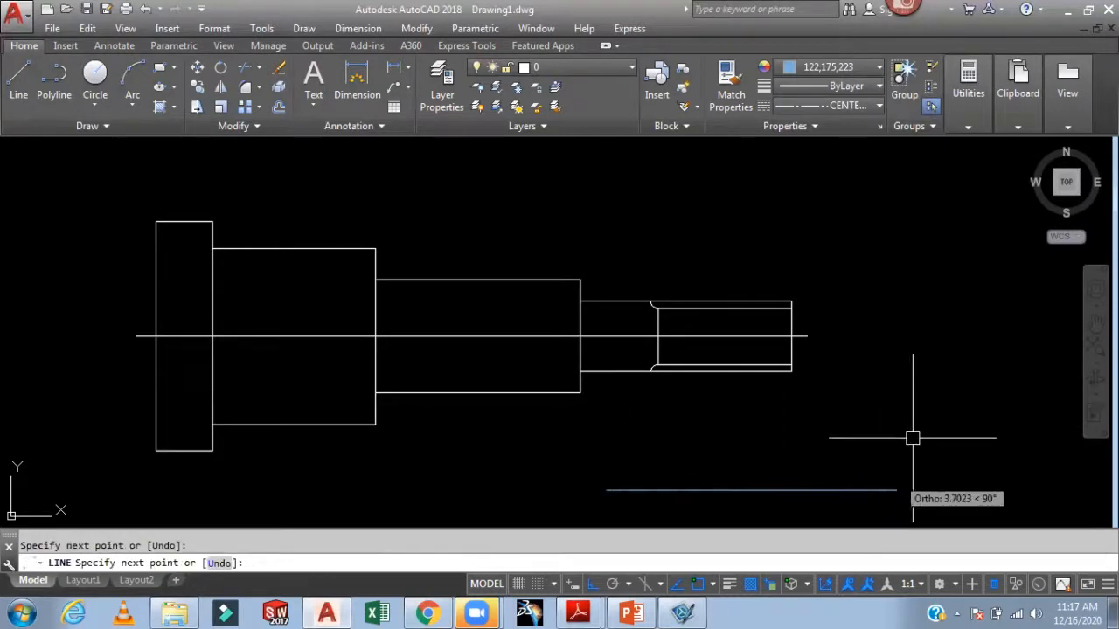
# - Set the global linetype scale to 10 after trying a factor of 5
pyautogui.write('1t')
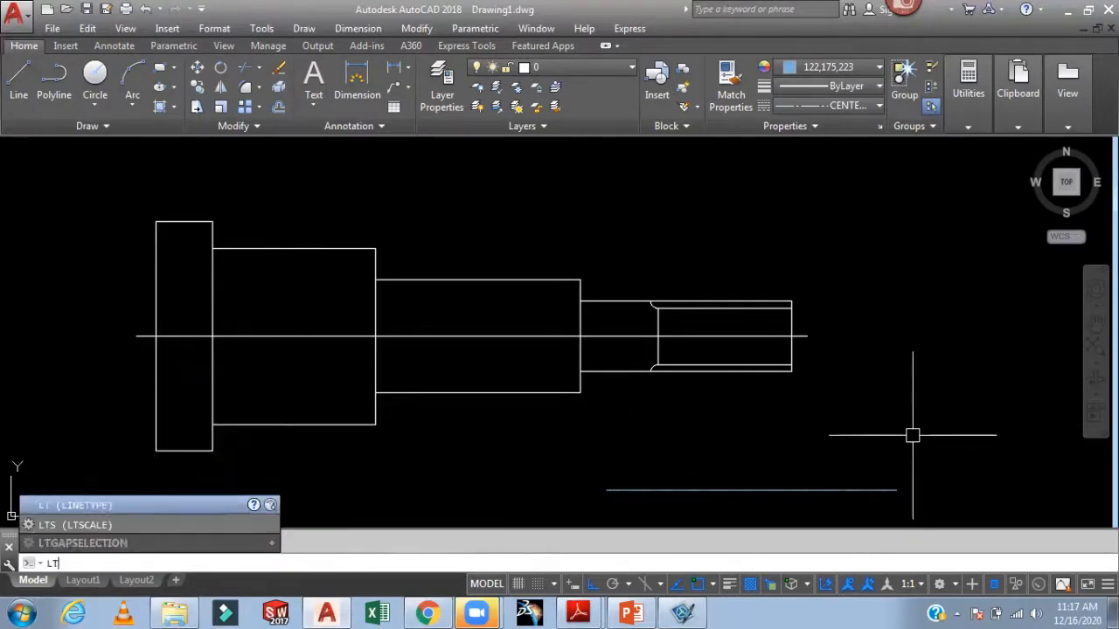
pyautogui.press('Return')
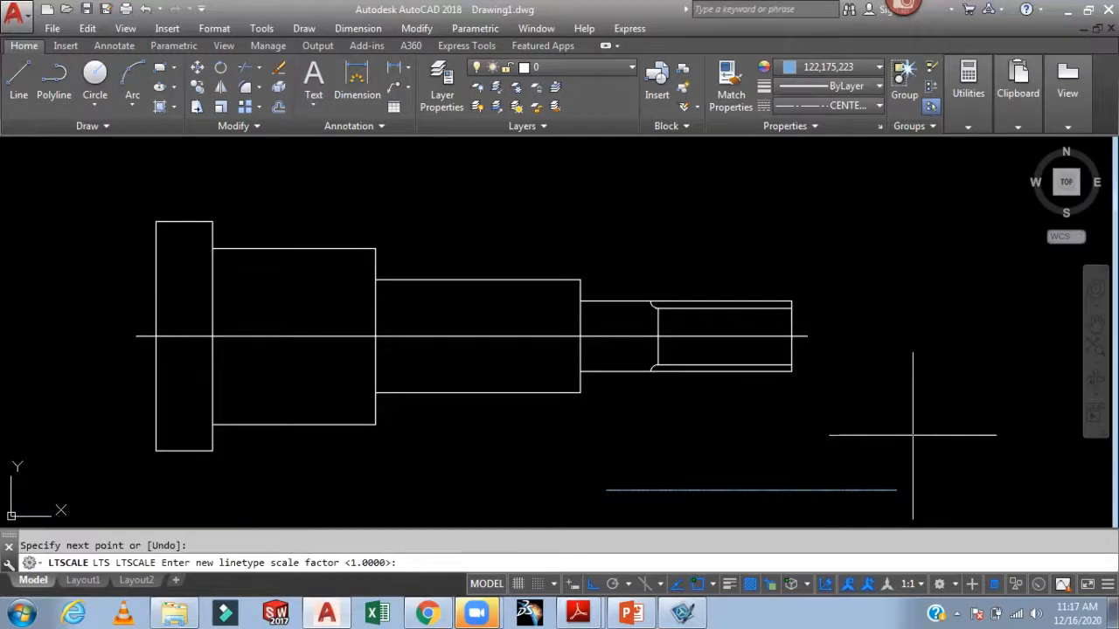
pyautogui.write('5')
pyautogui.press('Return')
pyautogui.press('Return')
pyautogui.write('10')
pyautogui.press('Return')
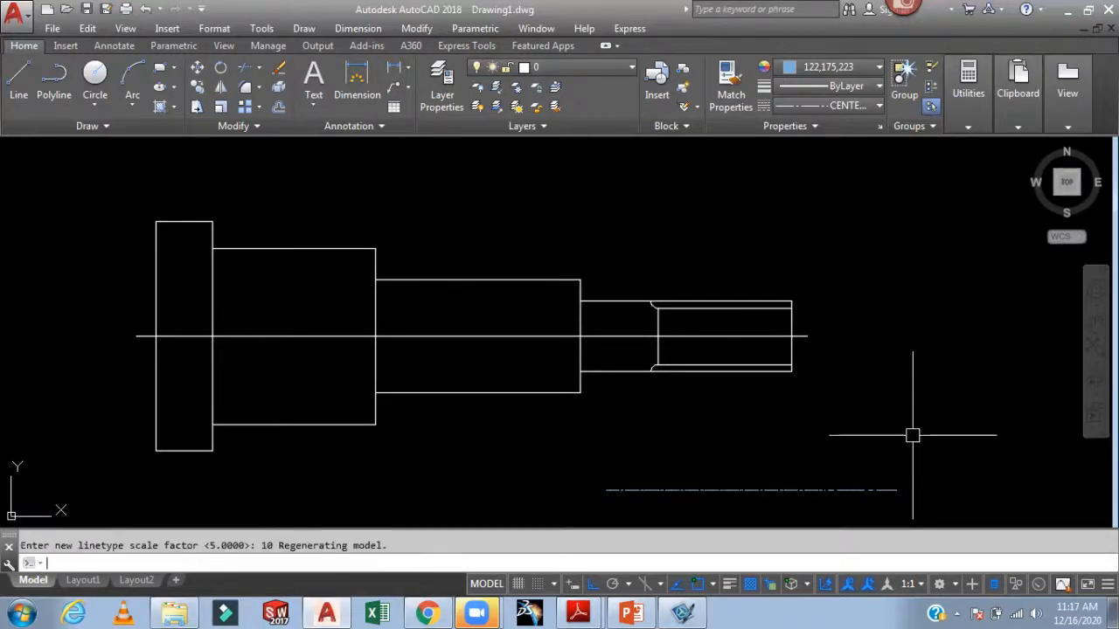
# - Match the properties of the blue CENTER2 sample line onto the shaft's centre line
pyautogui.write('ma')
pyautogui.press('Return')
pyautogui.click(850, 488)
pyautogui.click(608, 337)
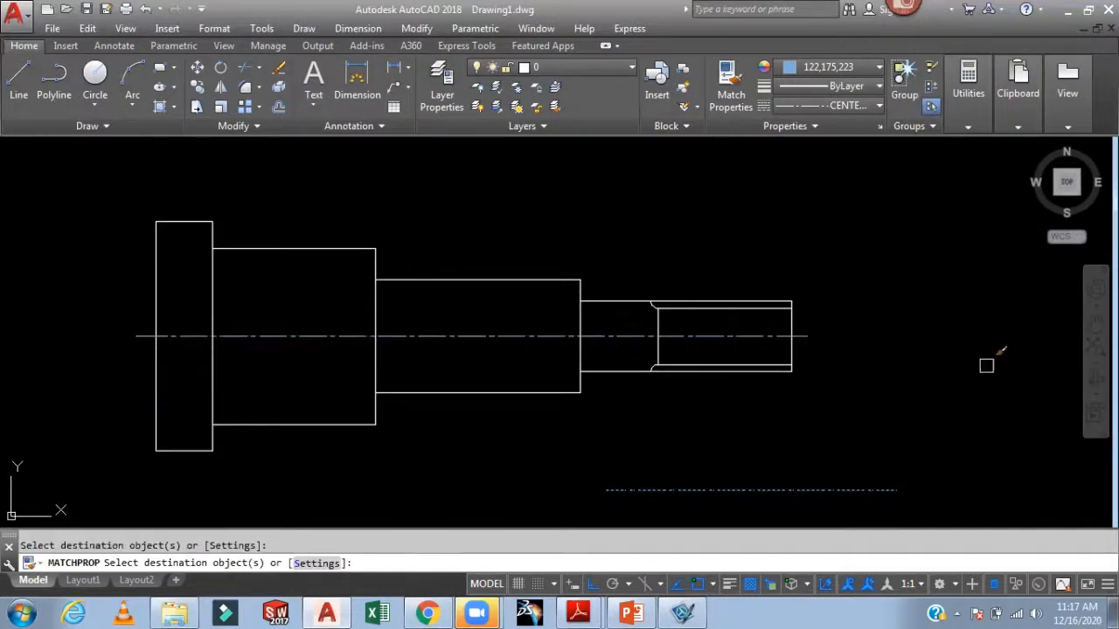
pyautogui.press('Escape')
# - Erase the blue sample line below the shaft
pyautogui.moveTo(898, 437); pyautogui.dragTo(892, 420, button='middle')
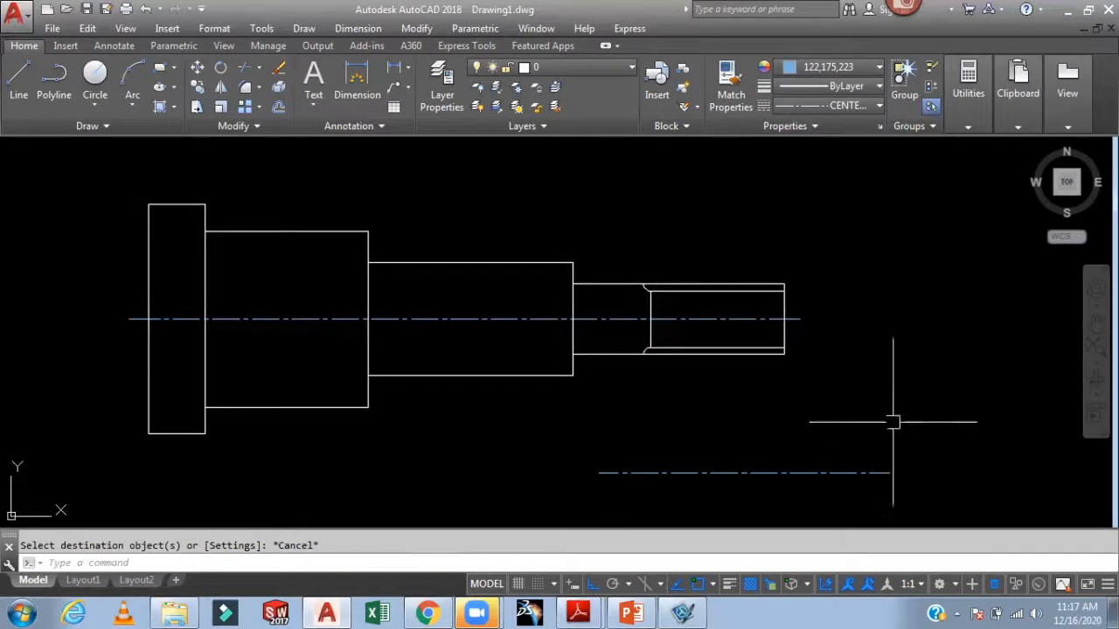
pyautogui.click(856, 472)
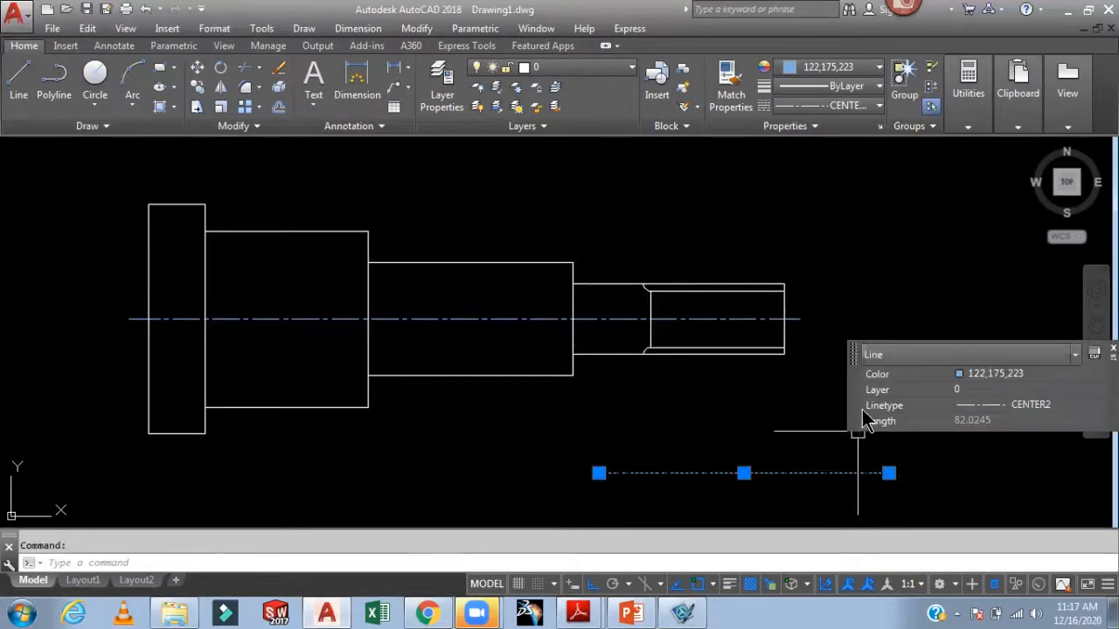
pyautogui.press('Delete')
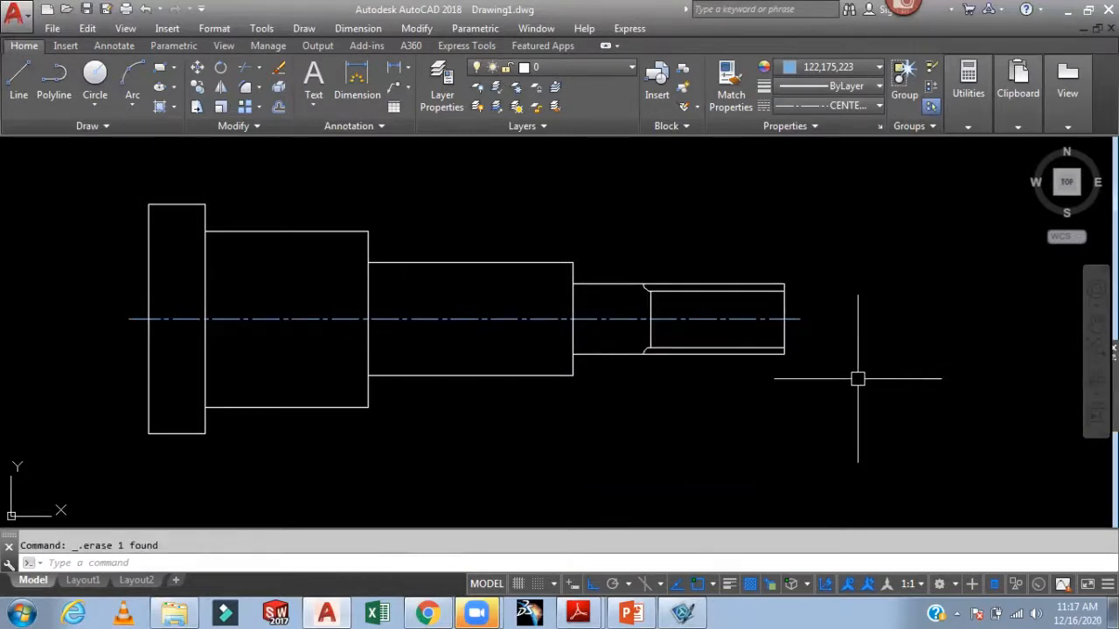
# - Set the current linetype to Continuous and the current object color to Yellow
pyautogui.click(842, 104)
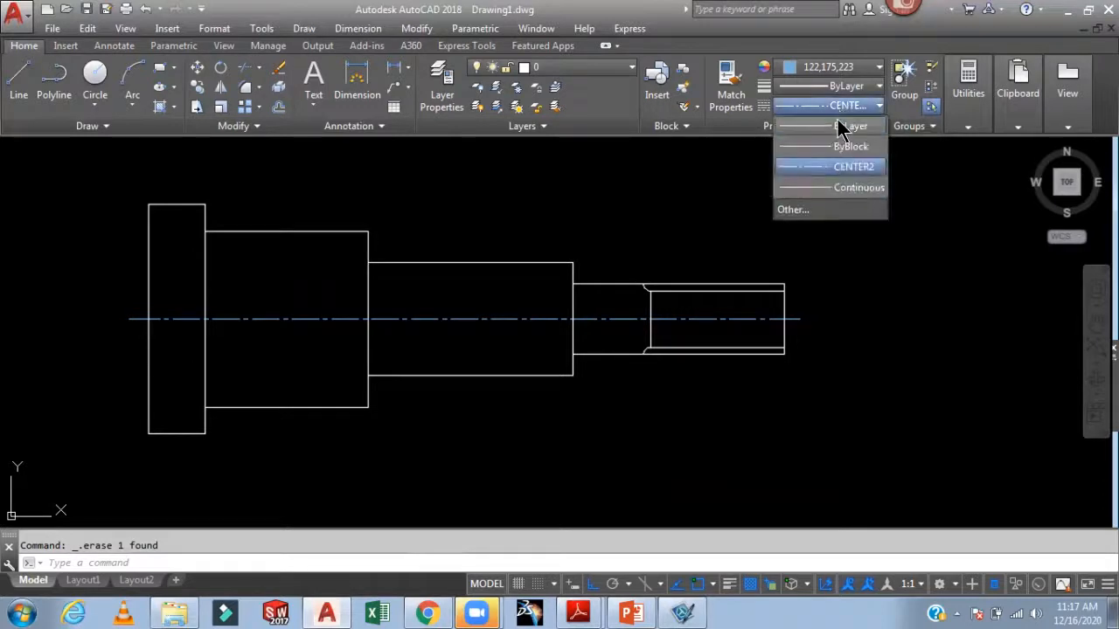
pyautogui.click(840, 184)
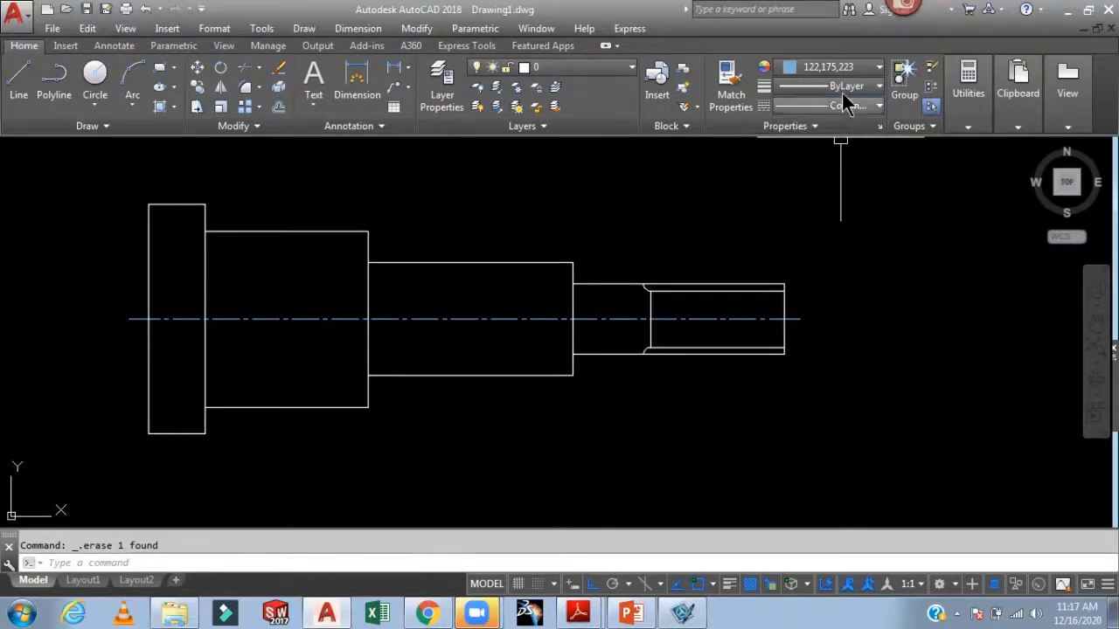
pyautogui.click(839, 68)
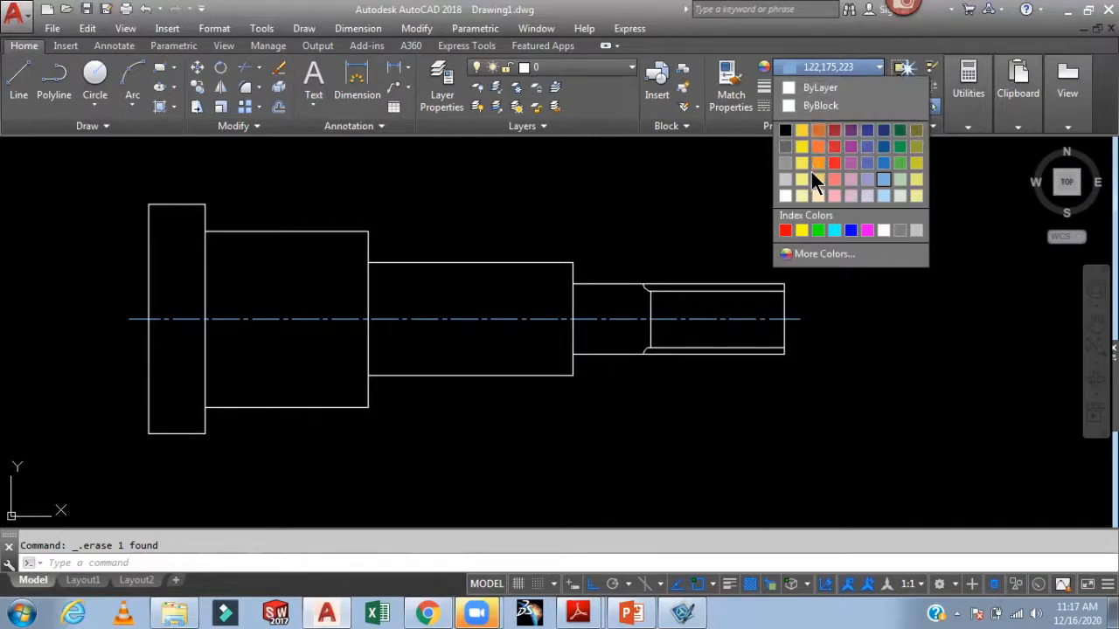
pyautogui.click(801, 230)
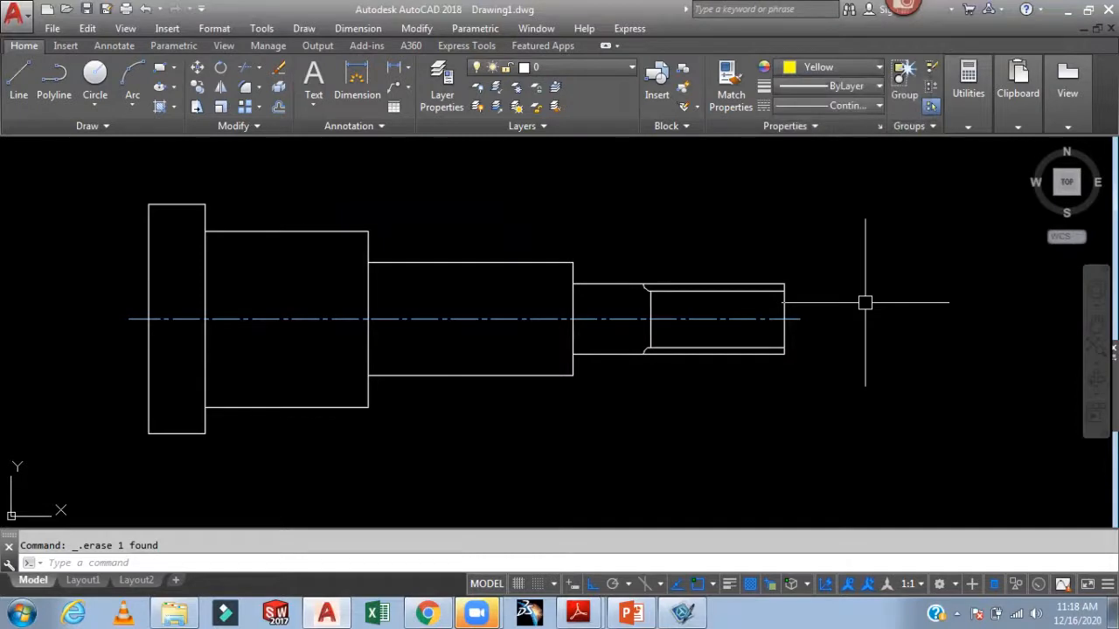
# - Draw a short horizontal yellow sample line in the empty area above and beyond the shaft's threaded end
pyautogui.write('l')
pyautogui.press('Return')
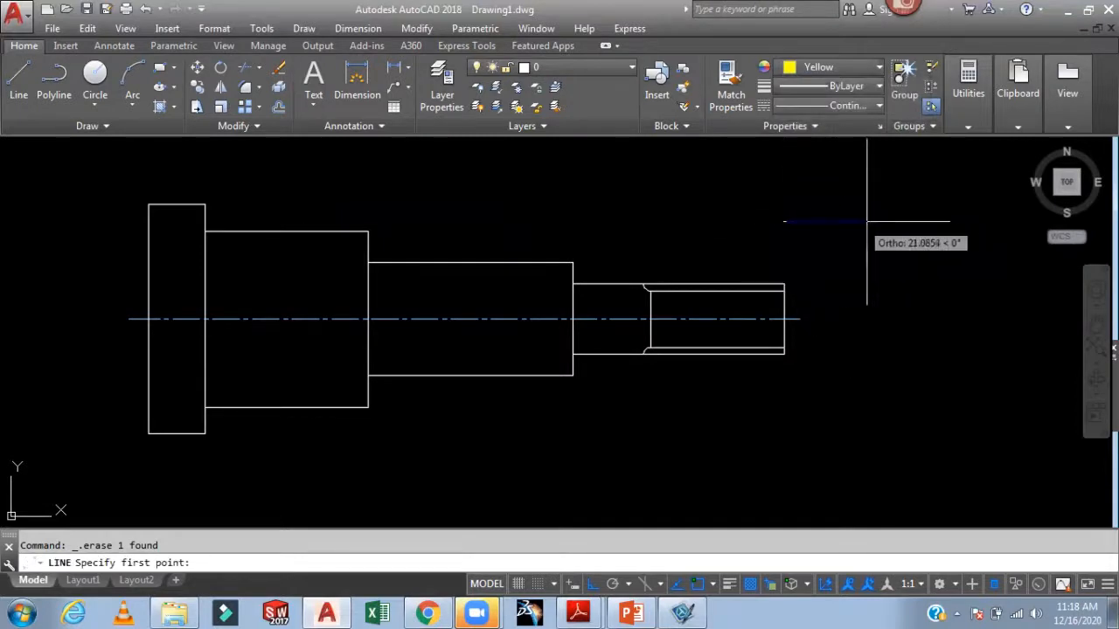
pyautogui.press('Escape')
# - Match the yellow sample line's properties onto all four head edges and the top edges of the two middle shaft sections
pyautogui.write('ma')
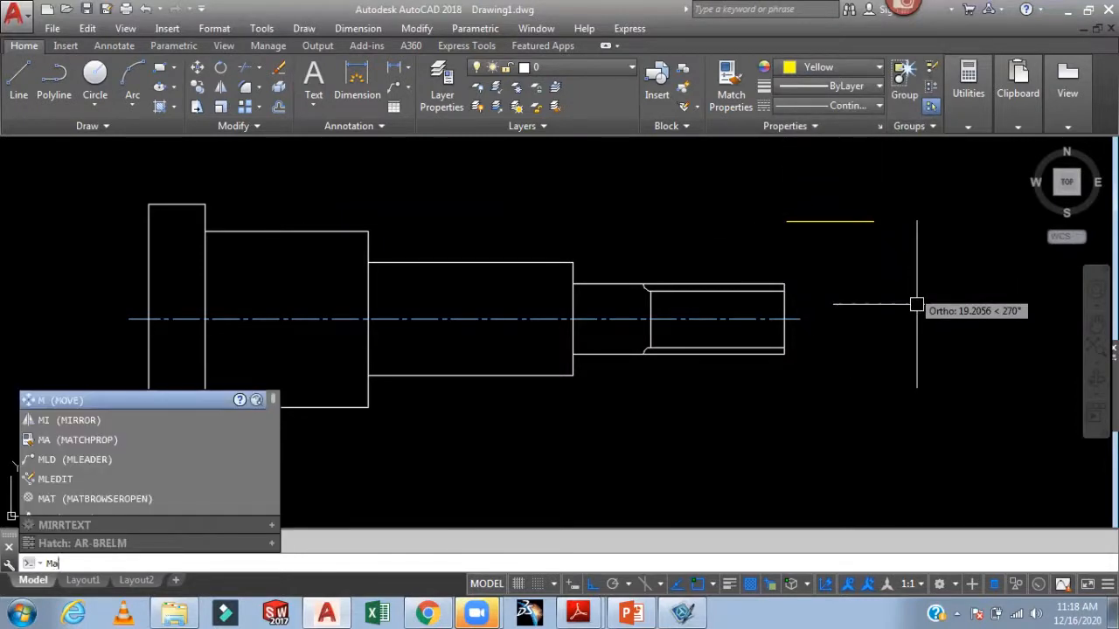
pyautogui.press('Return')
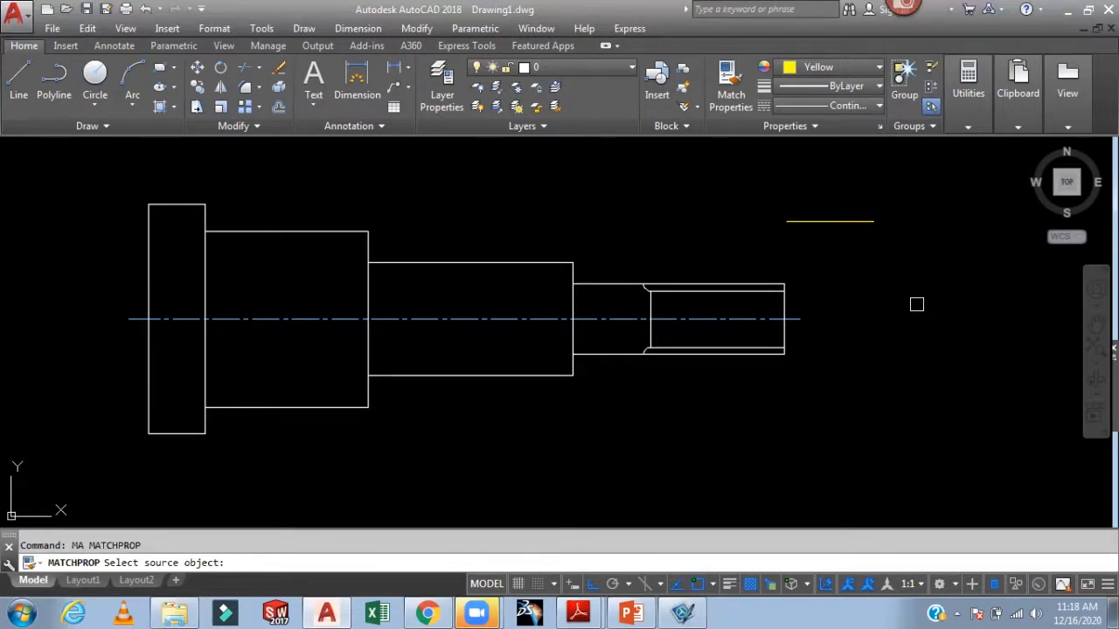
pyautogui.click(844, 221)
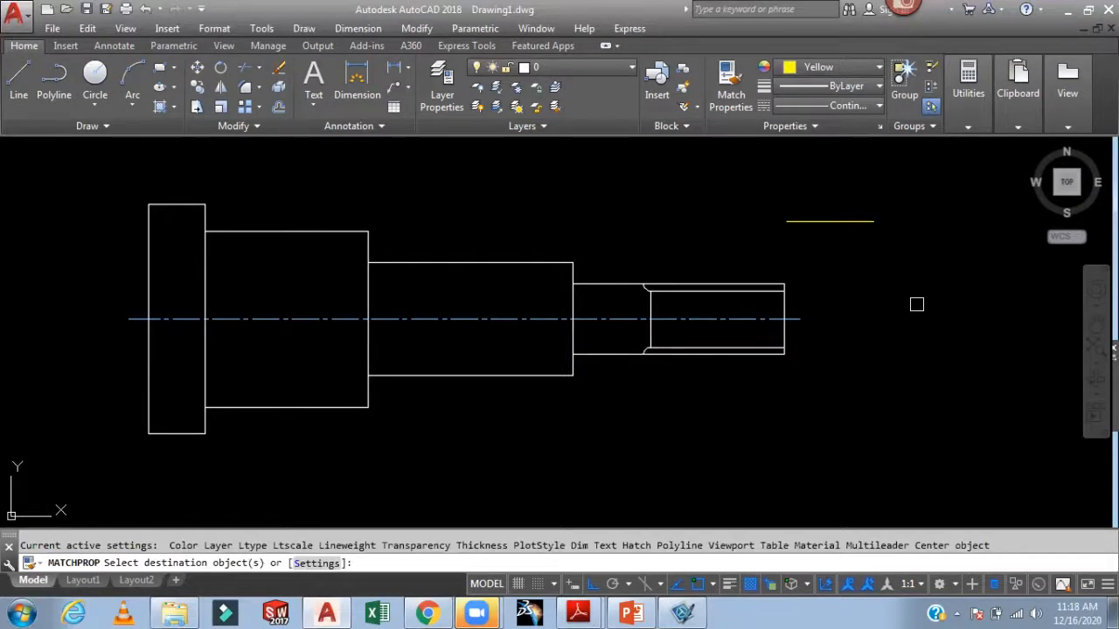
pyautogui.click(524, 262)
pyautogui.click(336, 232)
pyautogui.moveTo(295, 255); pyautogui.dragTo(420, 270, button='middle')
pyautogui.click(333, 283)
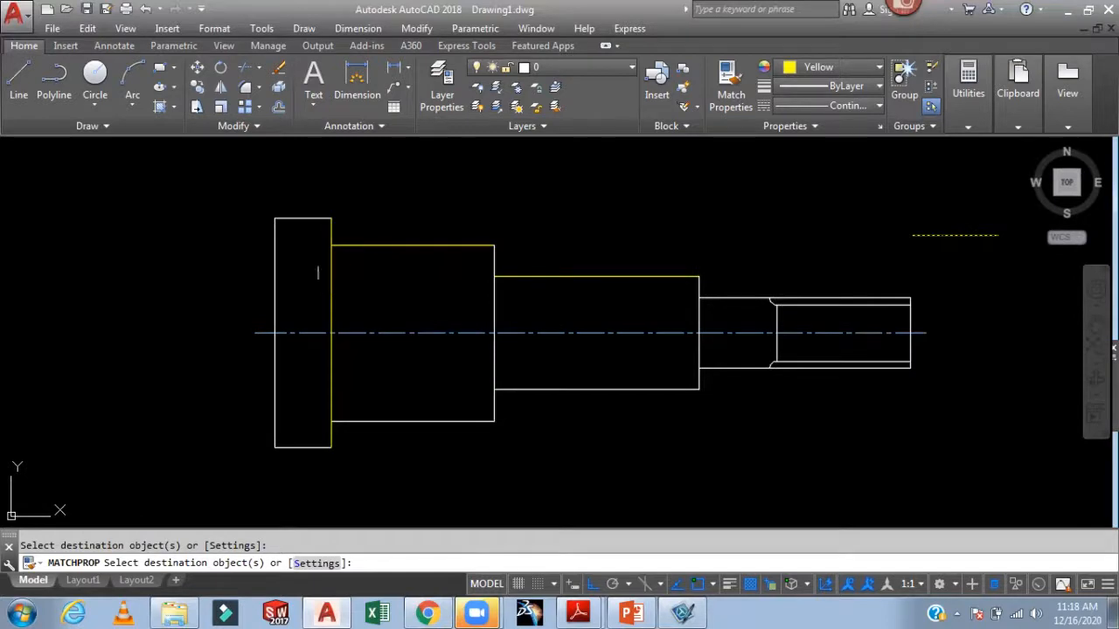
pyautogui.click(312, 219)
pyautogui.click(275, 256)
pyautogui.click(325, 447)
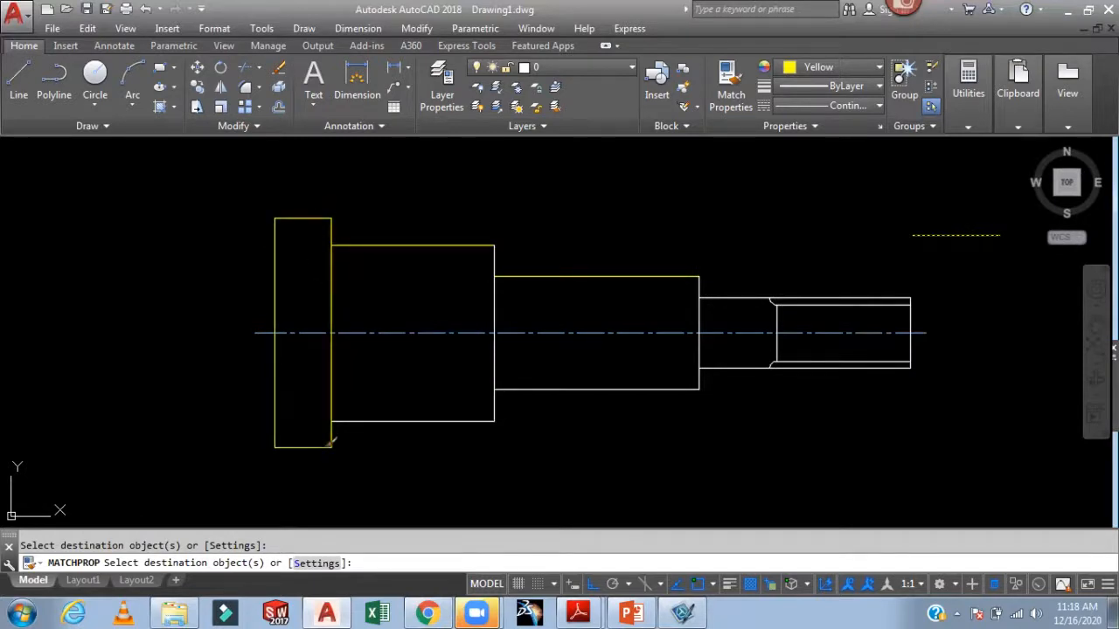
# - Apply the yellow properties to the middle sections' bottom edges, their two step edges and the threaded section's outer edges
pyautogui.click(381, 422)
pyautogui.click(530, 388)
pyautogui.click(496, 376)
pyautogui.click(741, 369)
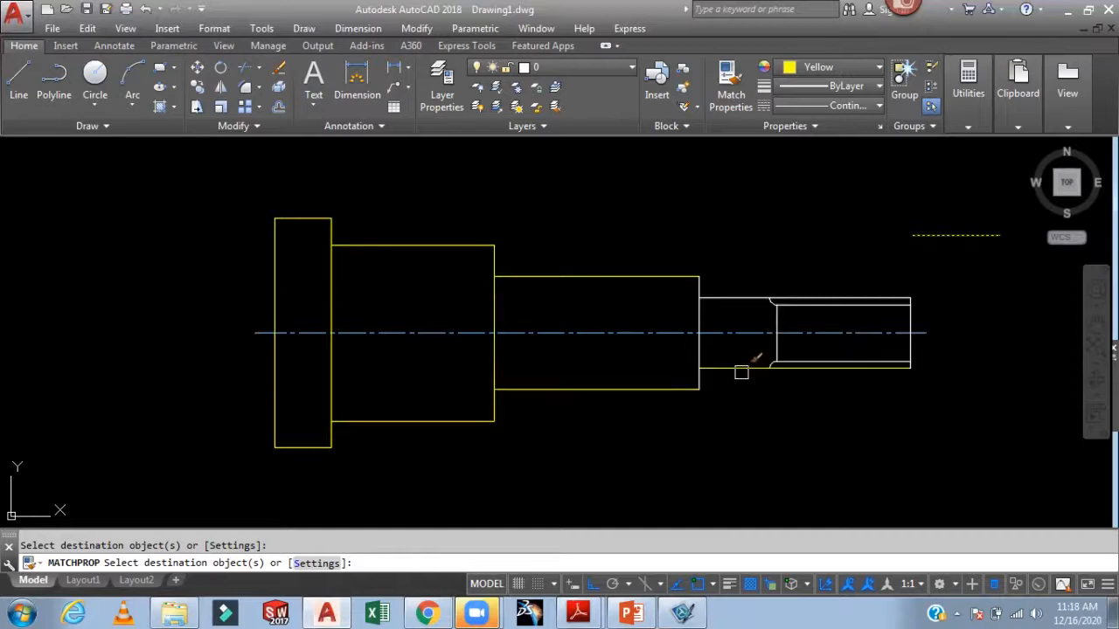
pyautogui.click(696, 357)
pyautogui.click(737, 296)
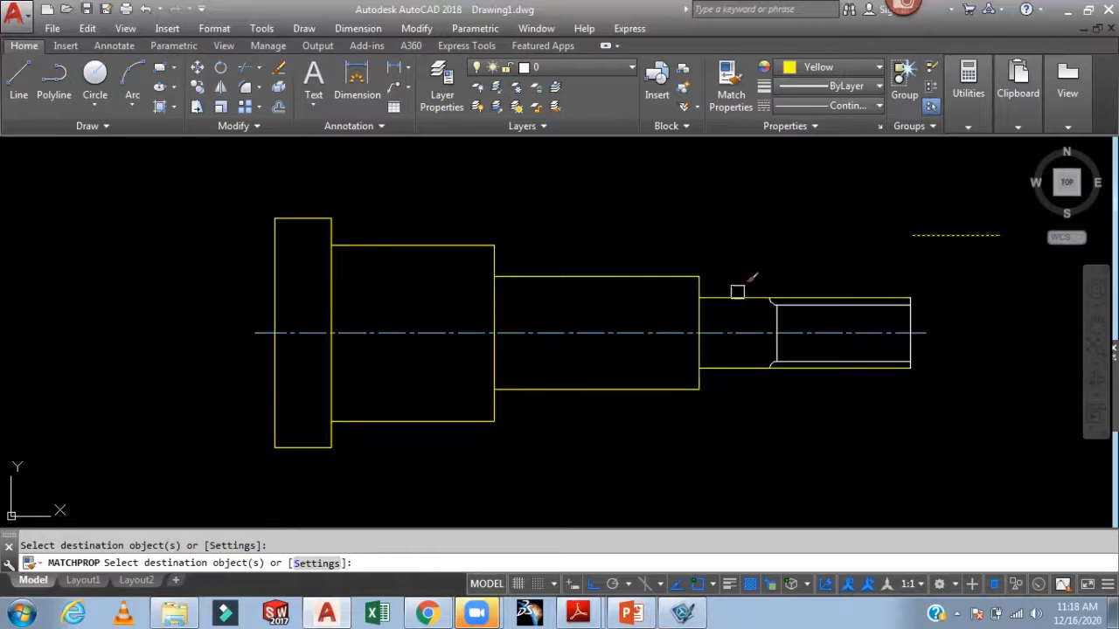
# - Apply the yellow properties to the shaft's end edge, both inner thread lines, the thread start line and the small arcs
pyautogui.click(825, 299)
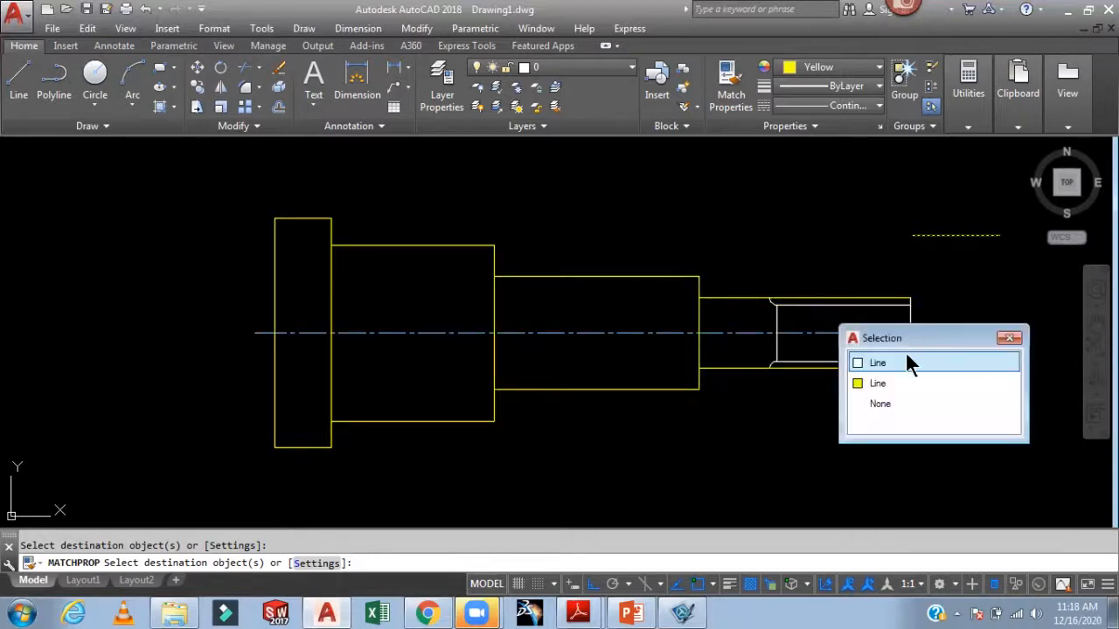
pyautogui.click(886, 382)
pyautogui.scroll(2, 914, 316)
pyautogui.click(881, 298)
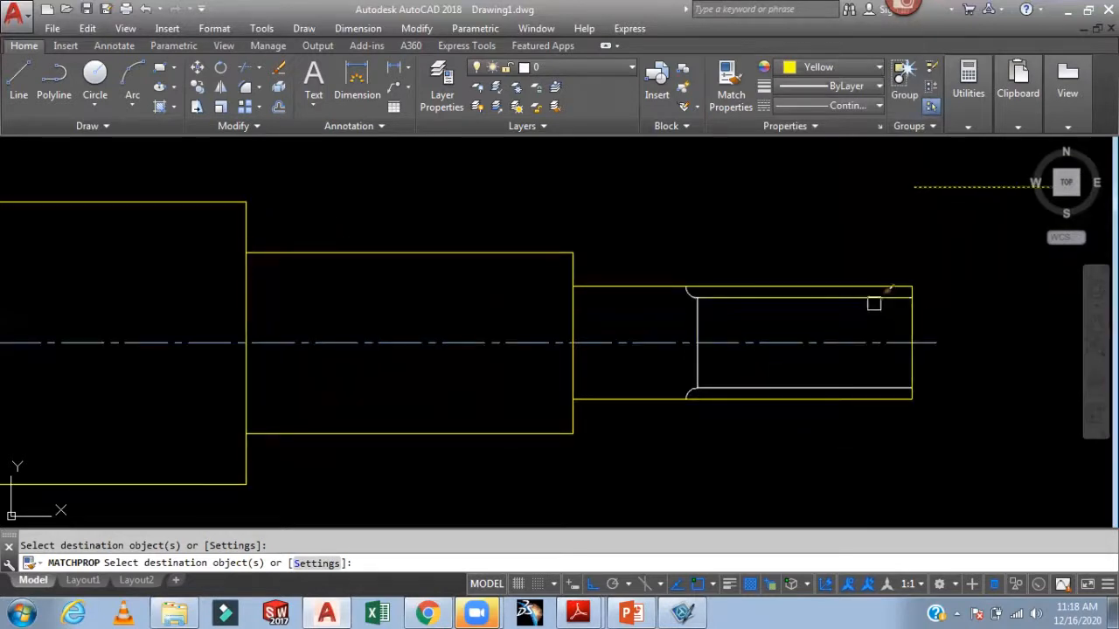
pyautogui.click(700, 291)
pyautogui.click(728, 388)
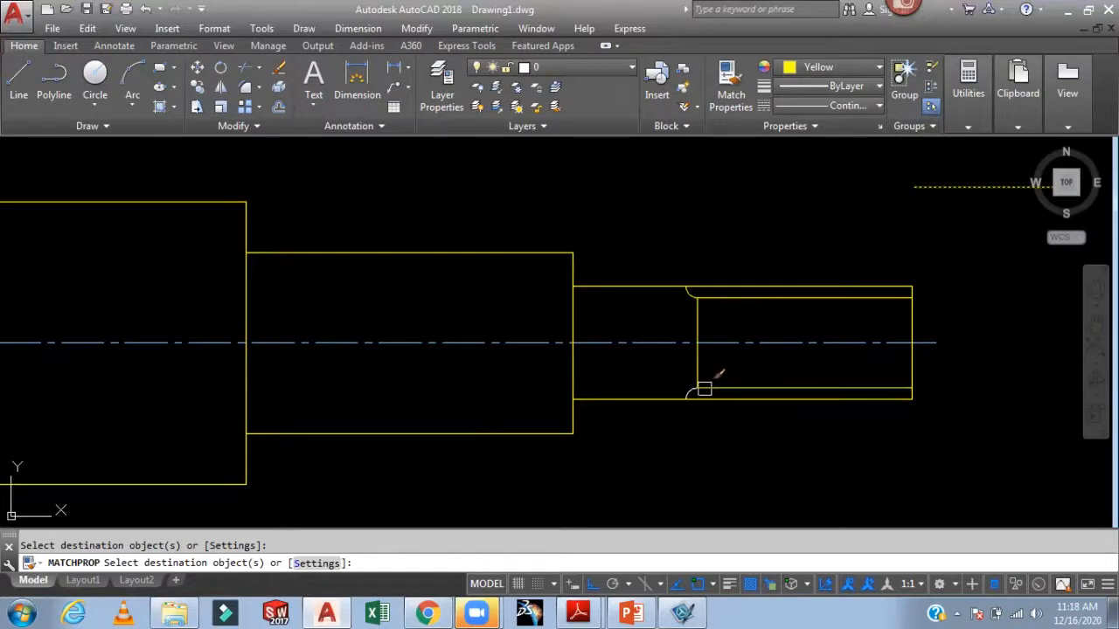
pyautogui.scroll(-4, 847, 411)
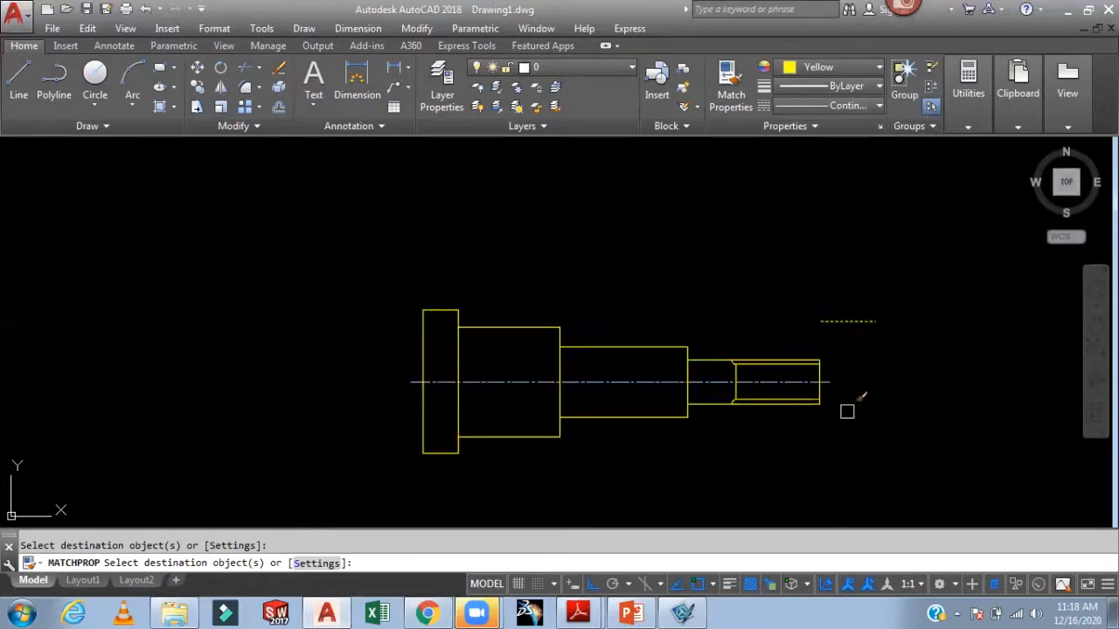
pyautogui.press('Escape')
# - Erase the yellow sample line above the shaft's threaded end
pyautogui.moveTo(874, 367); pyautogui.dragTo(783, 302, button='middle')
pyautogui.click(783, 302)
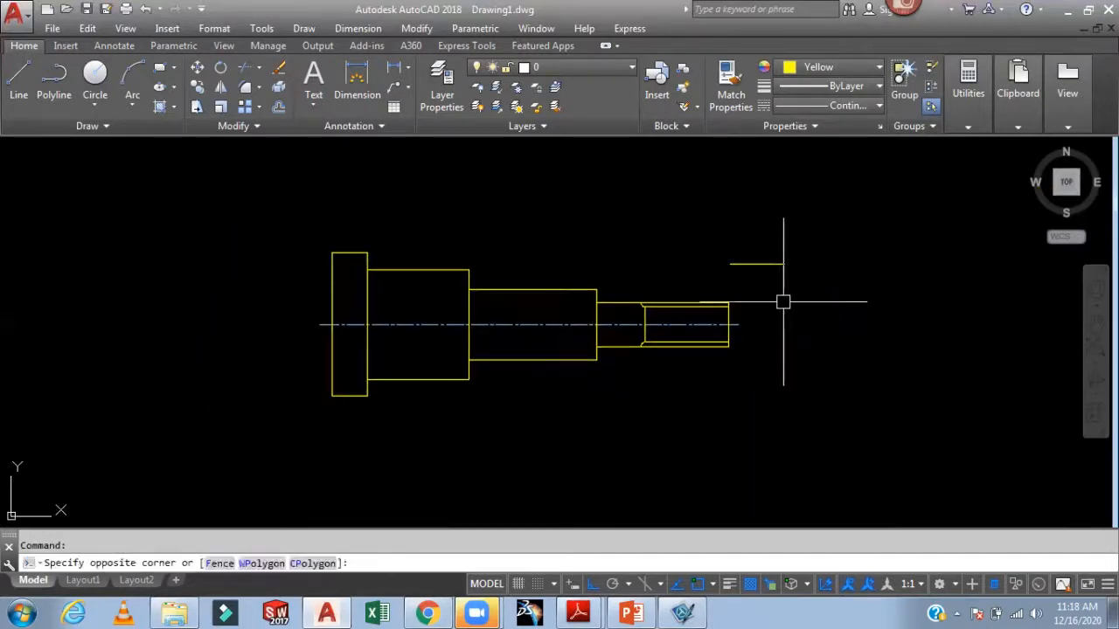
pyautogui.click(549, 238)
pyautogui.press('Delete')
# - Modify the Standard dimension style so its dimension lines use Color 8
pyautogui.scroll(2, 549, 238)
pyautogui.moveTo(549, 238); pyautogui.dragTo(595, 231, button='middle')
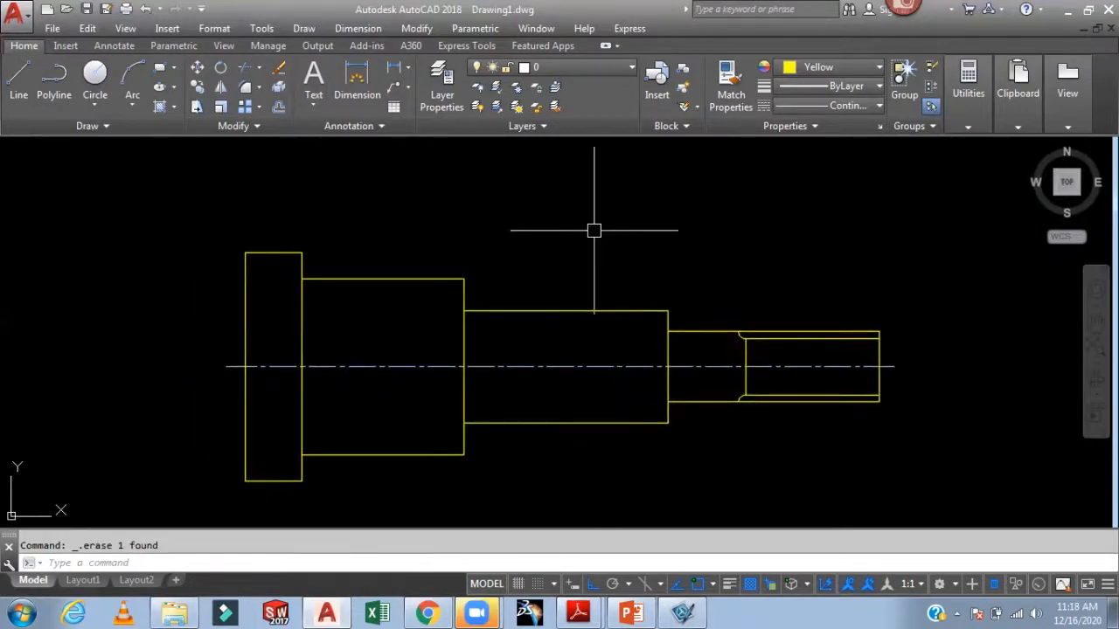
pyautogui.write('D')
pyautogui.press('Return')
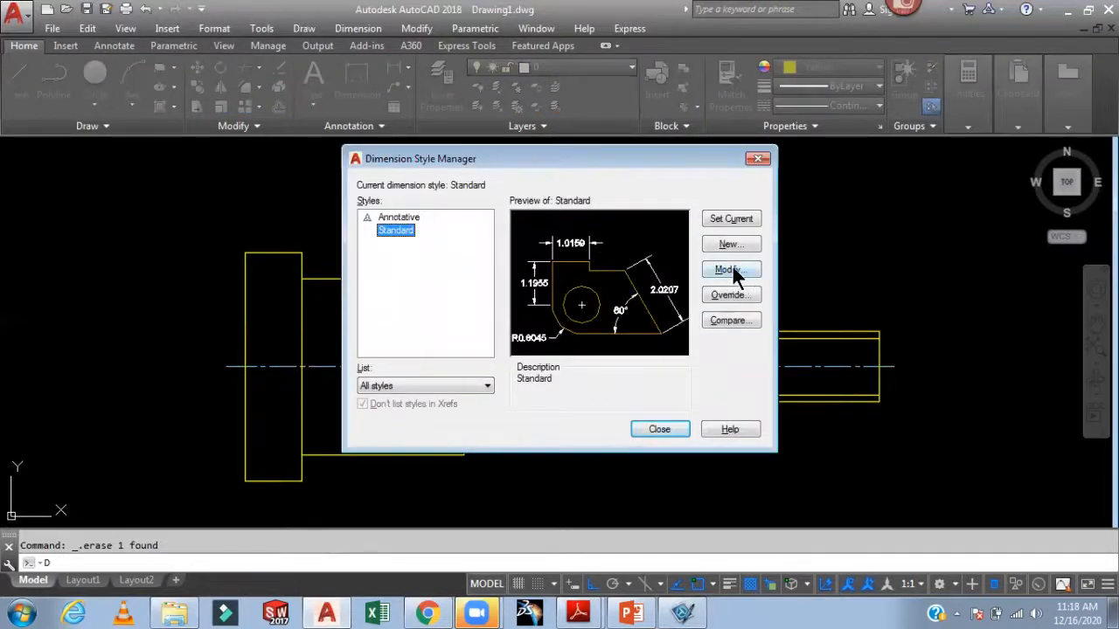
pyautogui.click(735, 267)
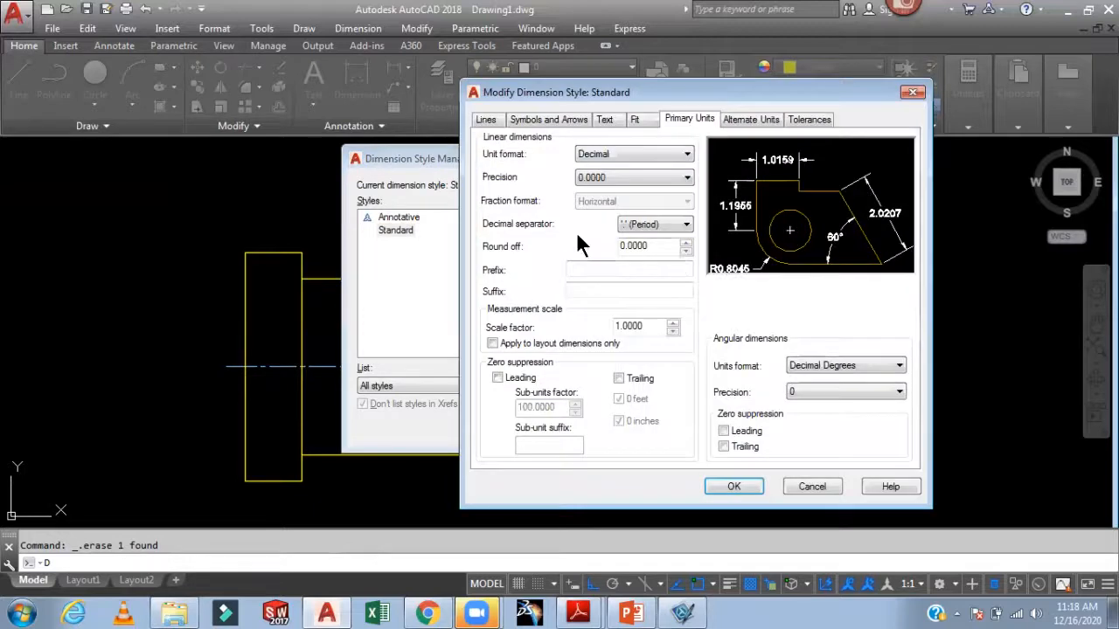
pyautogui.click(486, 119)
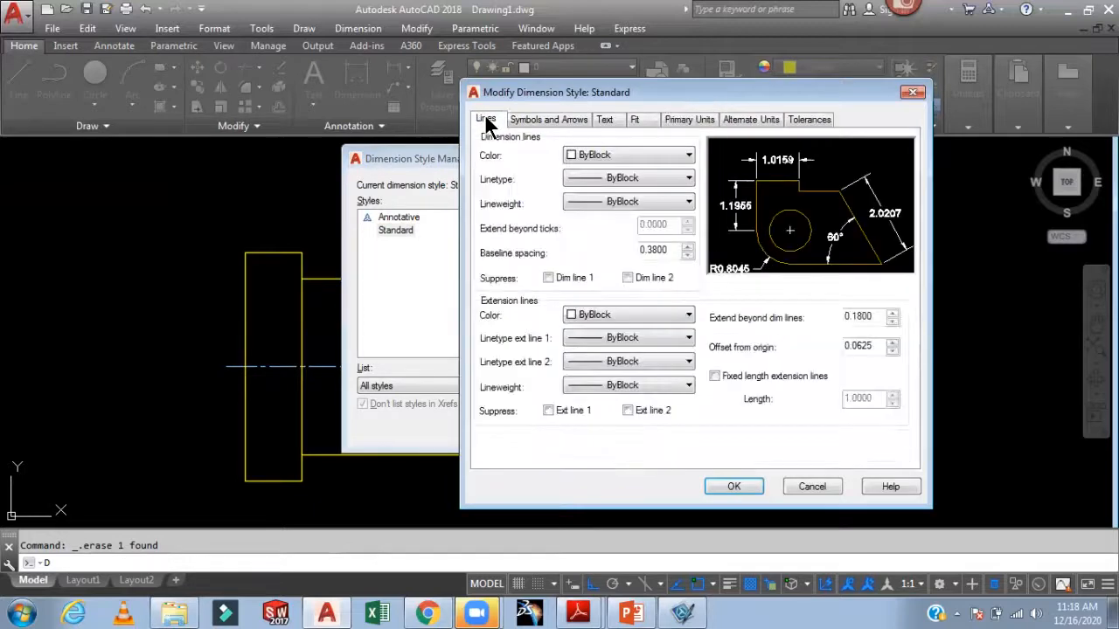
pyautogui.click(614, 157)
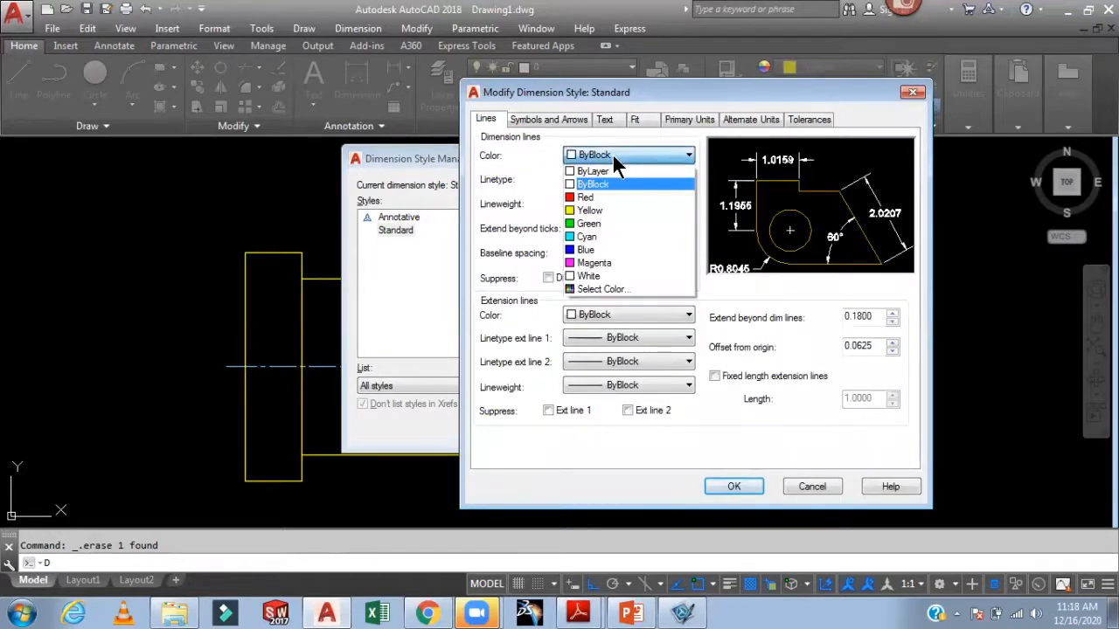
pyautogui.click(602, 289)
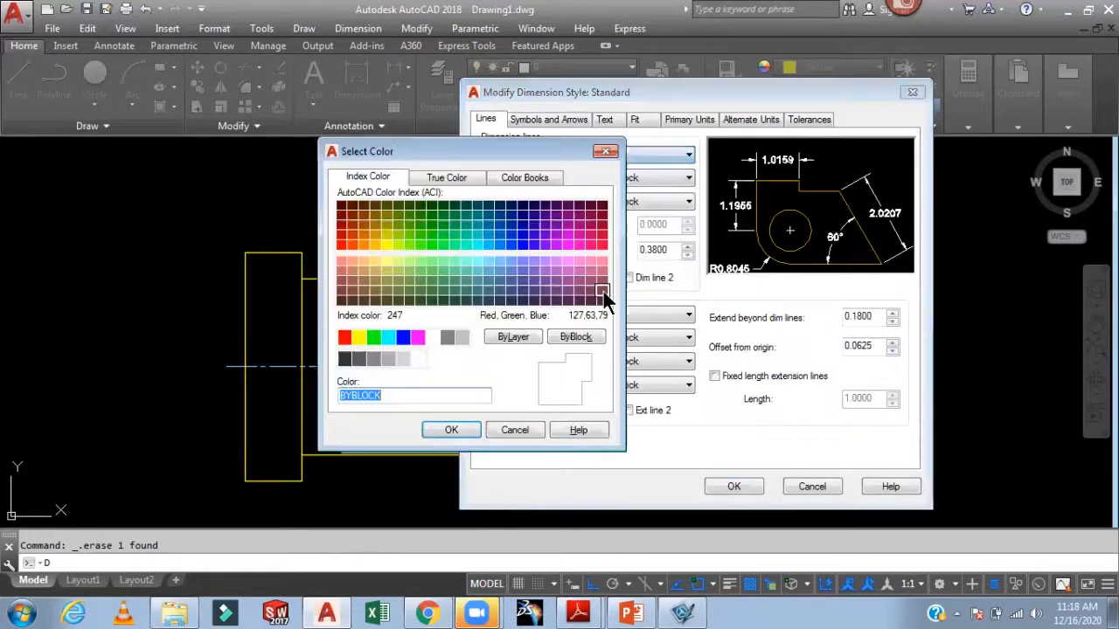
pyautogui.click(448, 338)
pyautogui.click(451, 430)
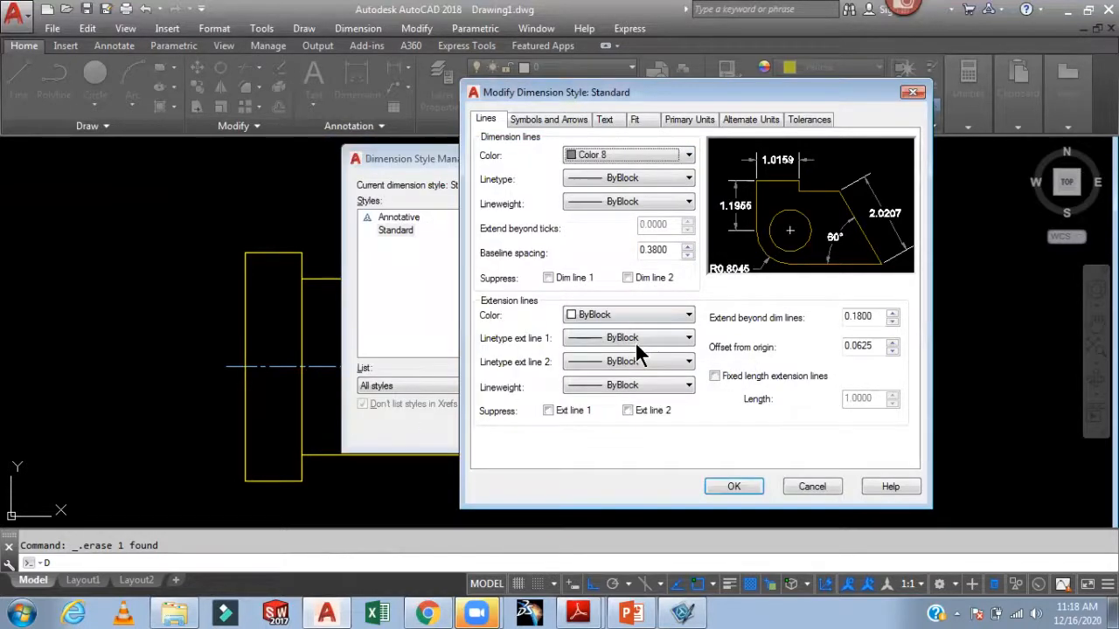
# - Set the extension line color of the Standard dimension style to Color 8
pyautogui.click(624, 317)
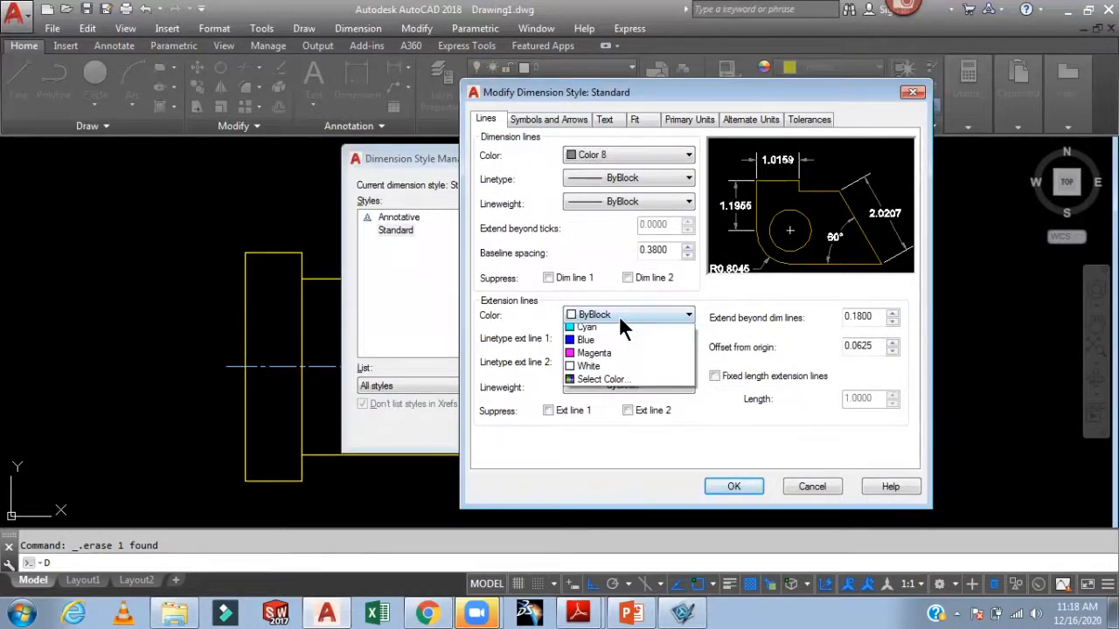
pyautogui.click(613, 452)
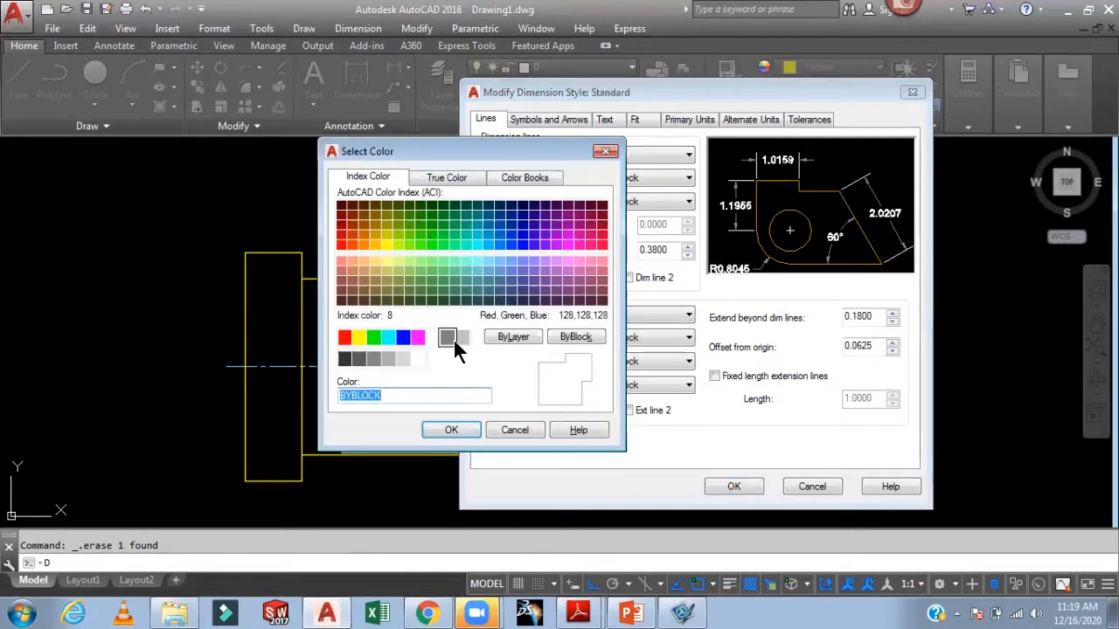
pyautogui.click(448, 338)
pyautogui.click(452, 431)
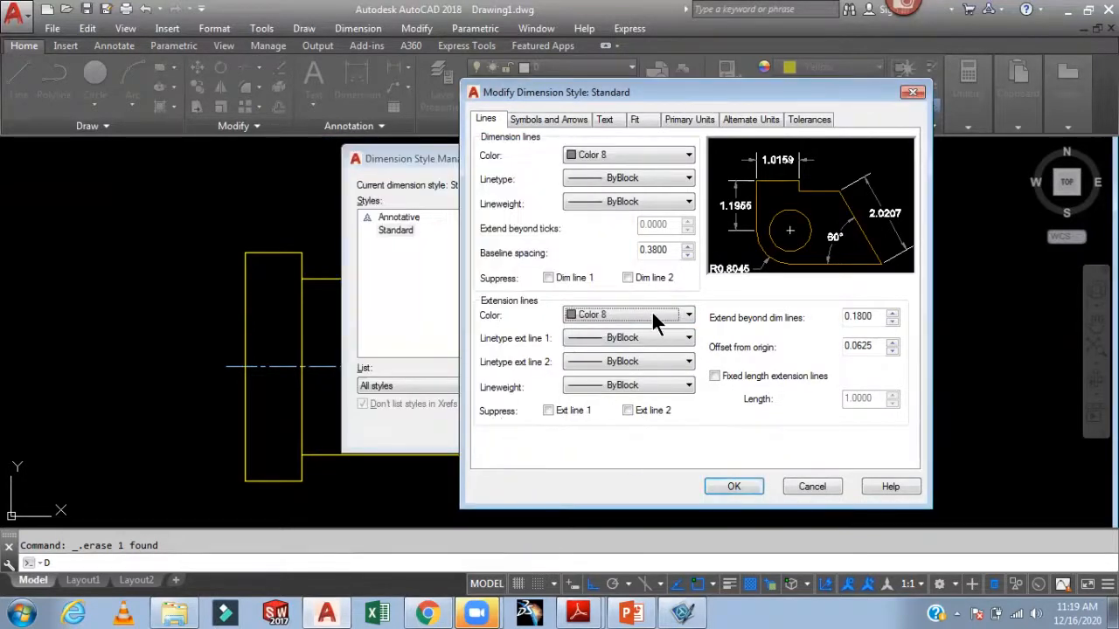
# - Set the dimension style's baseline spacing to 5 and its arrow size to 3
pyautogui.moveTo(667, 251); pyautogui.dragTo(633, 255)
pyautogui.write('5')
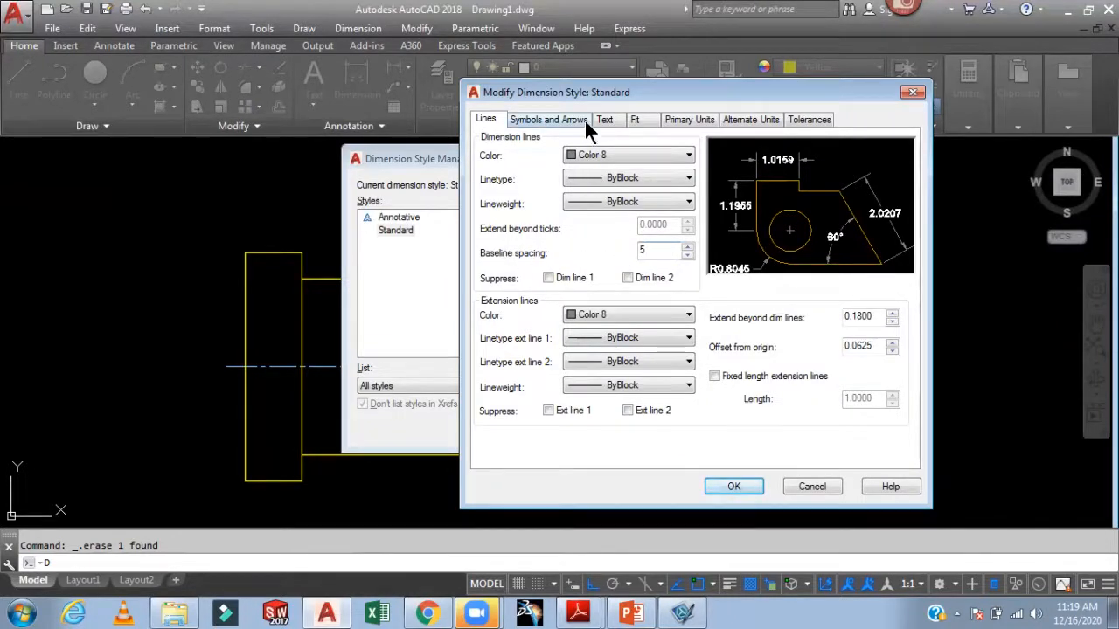
pyautogui.click(550, 120)
pyautogui.moveTo(522, 283); pyautogui.dragTo(490, 282)
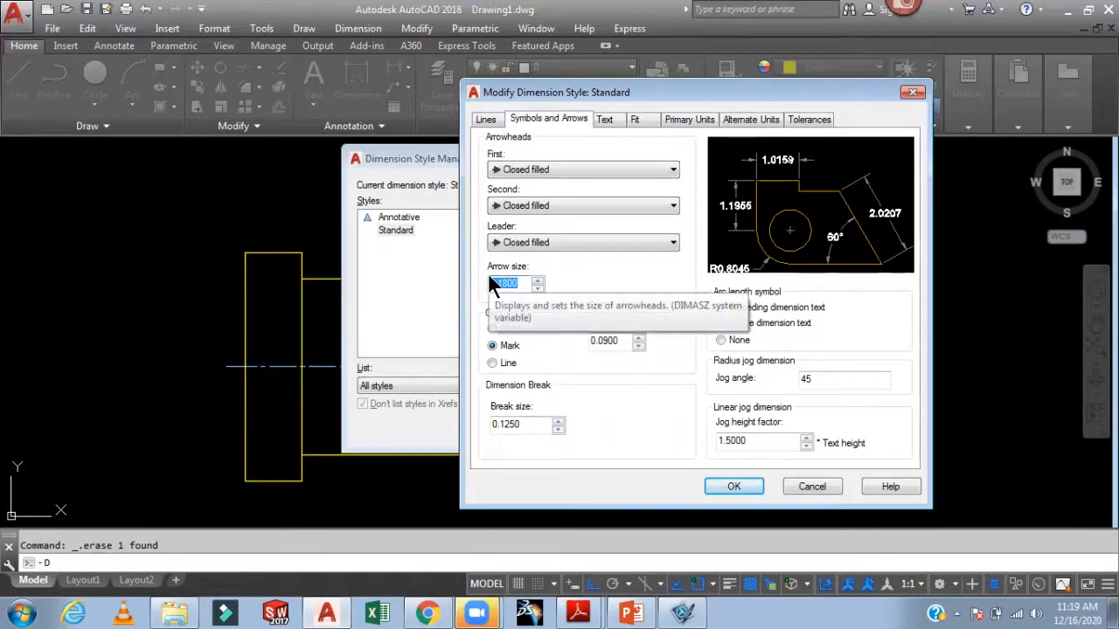
pyautogui.write('3')
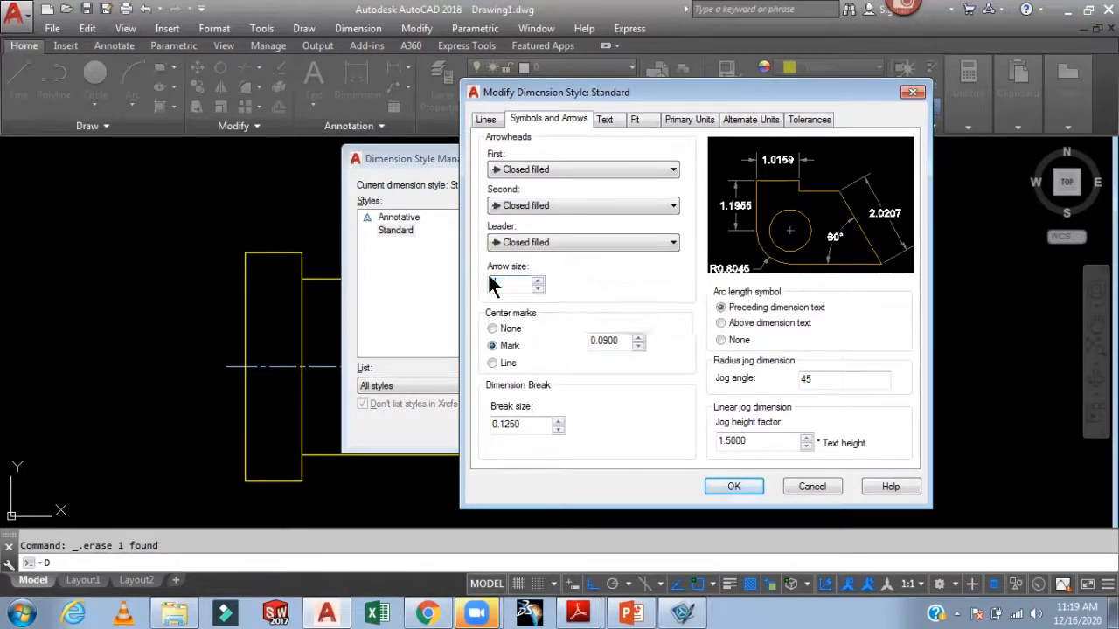
# - Set the dimension text height to 5 and the text alignment to ISO standard
pyautogui.click(610, 120)
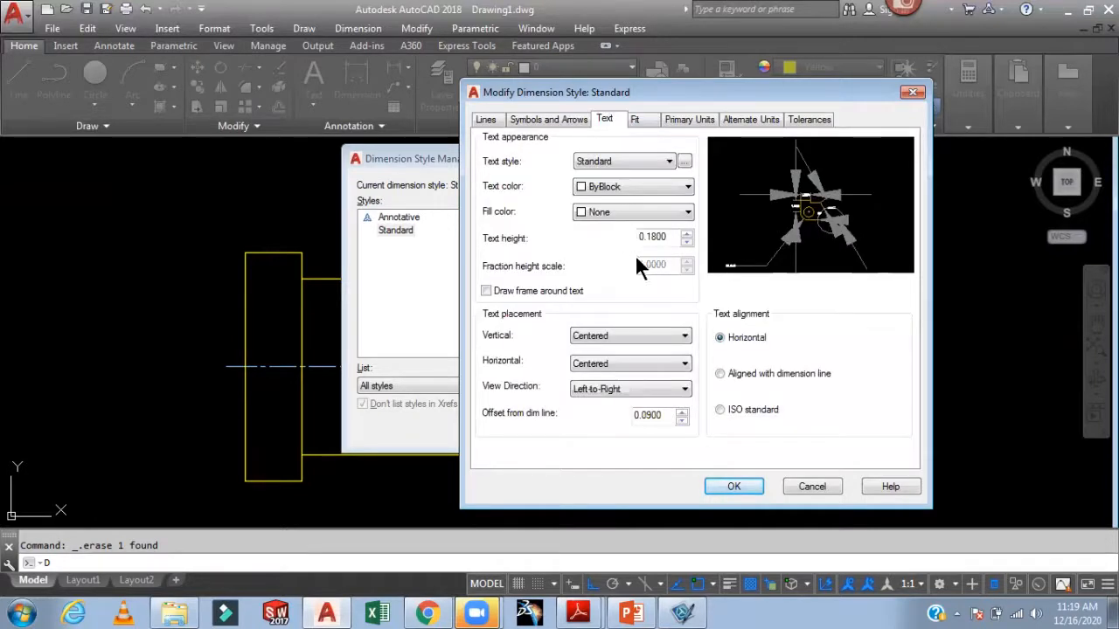
pyautogui.moveTo(675, 237); pyautogui.dragTo(640, 238)
pyautogui.write('5')
pyautogui.click(720, 410)
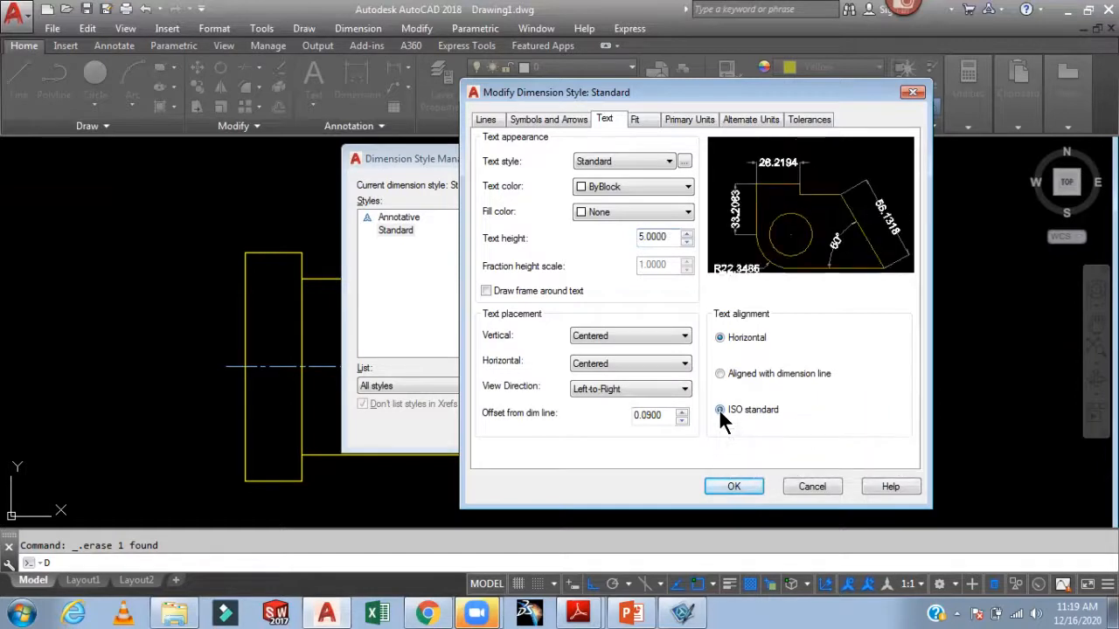
# - Set the linear dimension precision to 0 and save the modified dimension style
pyautogui.click(684, 118)
pyautogui.click(638, 177)
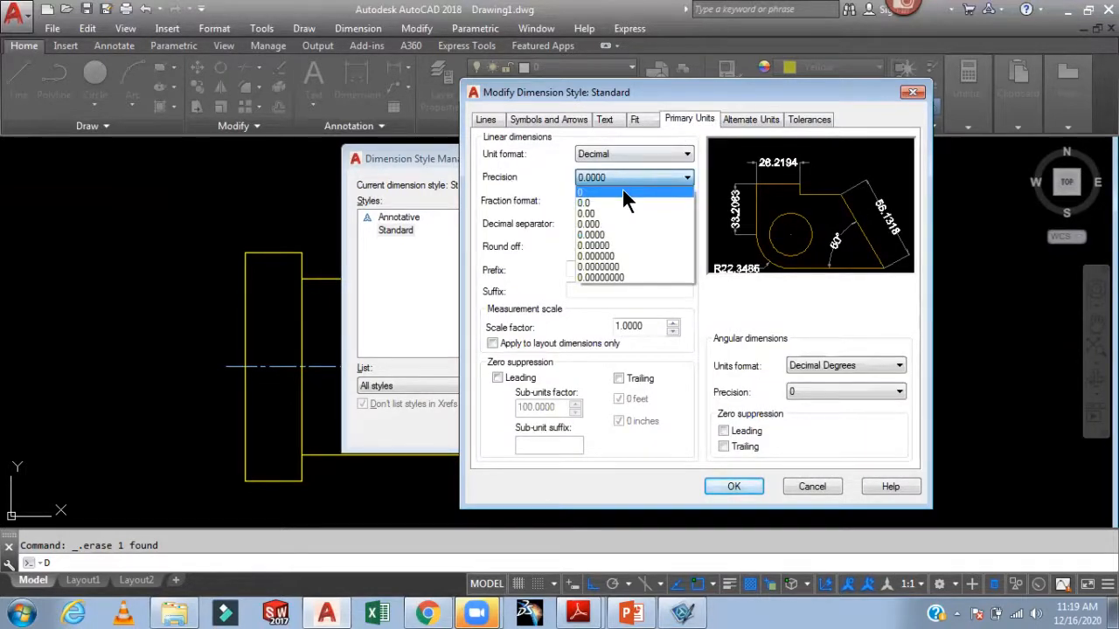
pyautogui.click(623, 192)
pyautogui.click(739, 487)
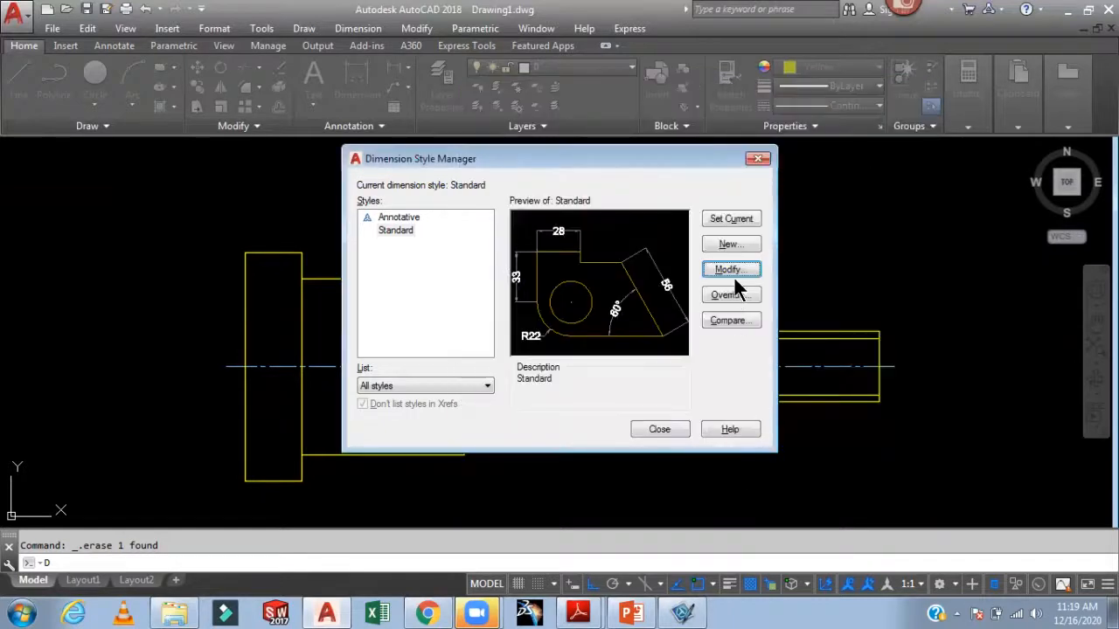
pyautogui.click(662, 432)
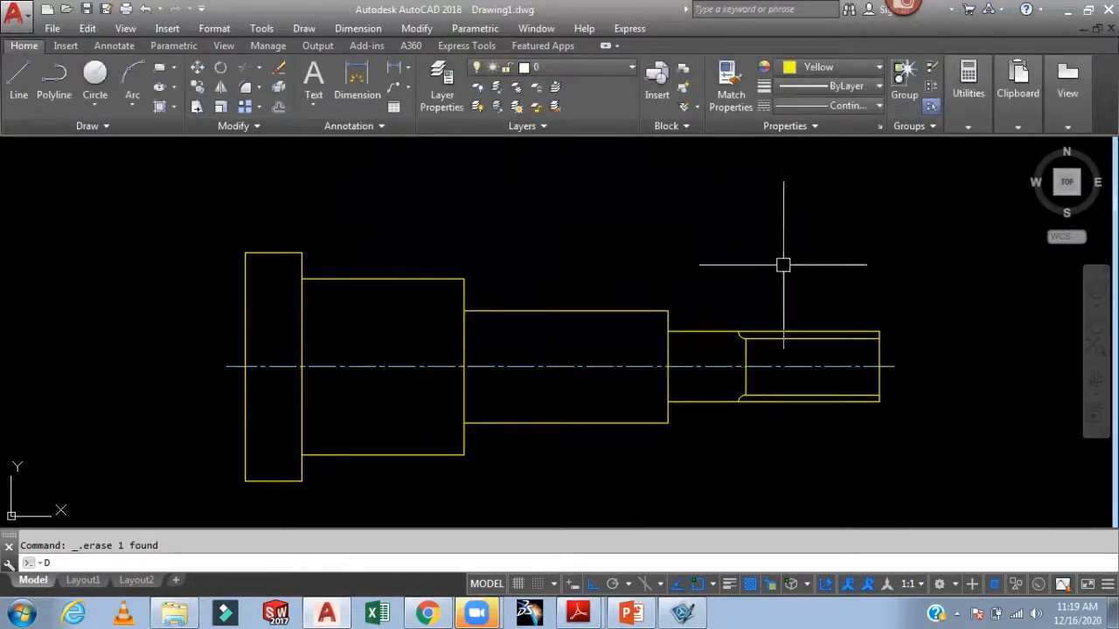
# - Add a linear dimension for the shaft's overall length below the view, from the head's outer corner to the threaded end
pyautogui.moveTo(777, 244); pyautogui.dragTo(747, 180, button='middle')
pyautogui.write('D')
pyautogui.press('Return')
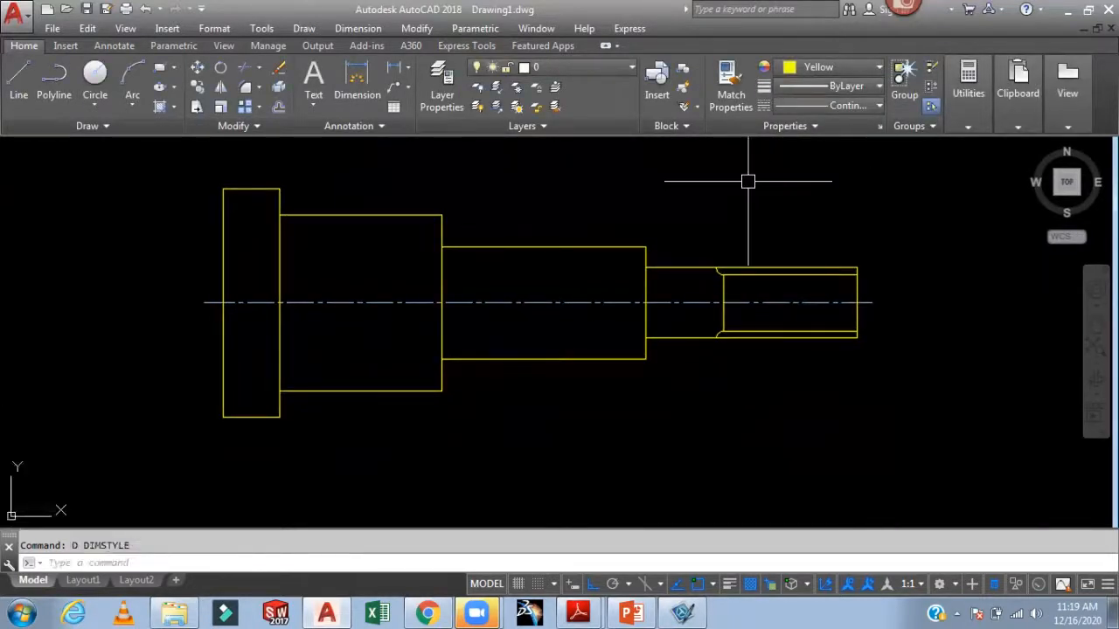
pyautogui.write('DLI')
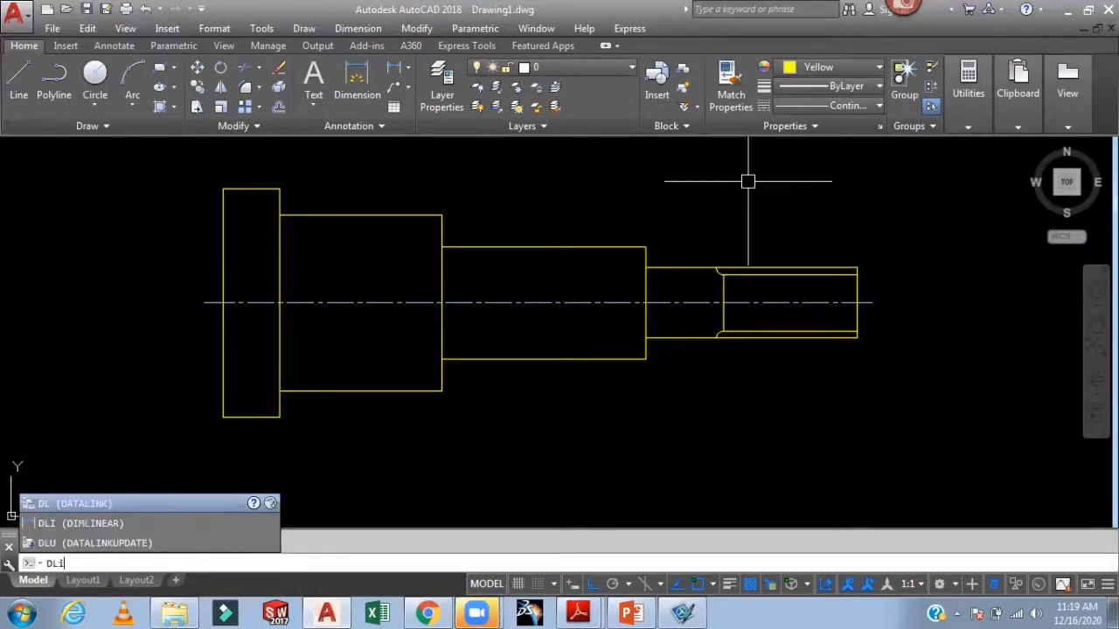
pyautogui.press('Return')
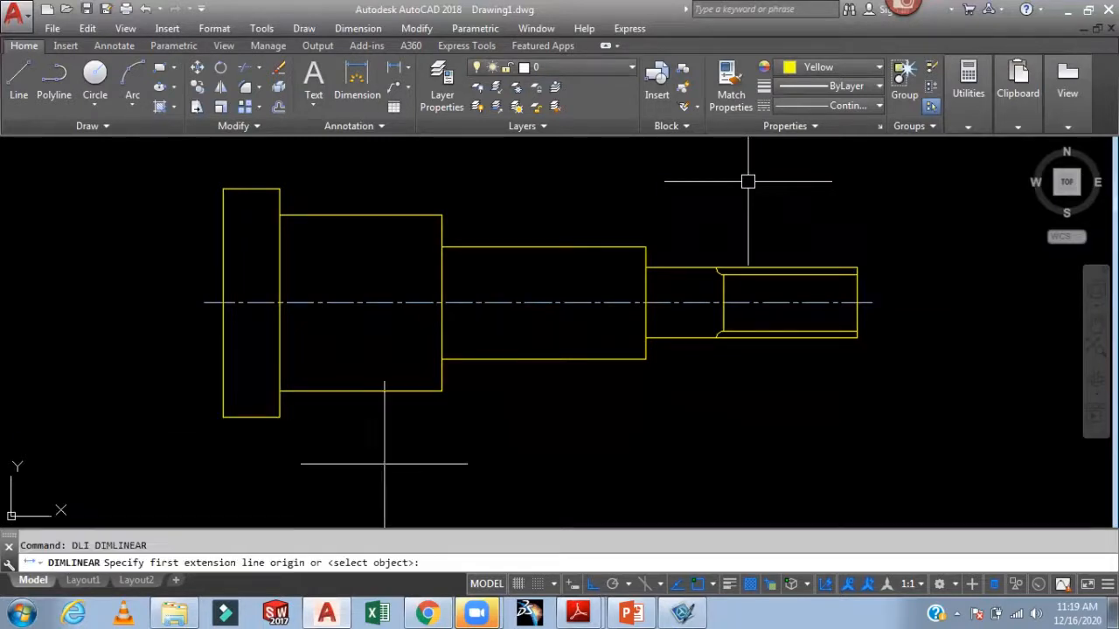
pyautogui.click(224, 417)
pyautogui.click(856, 337)
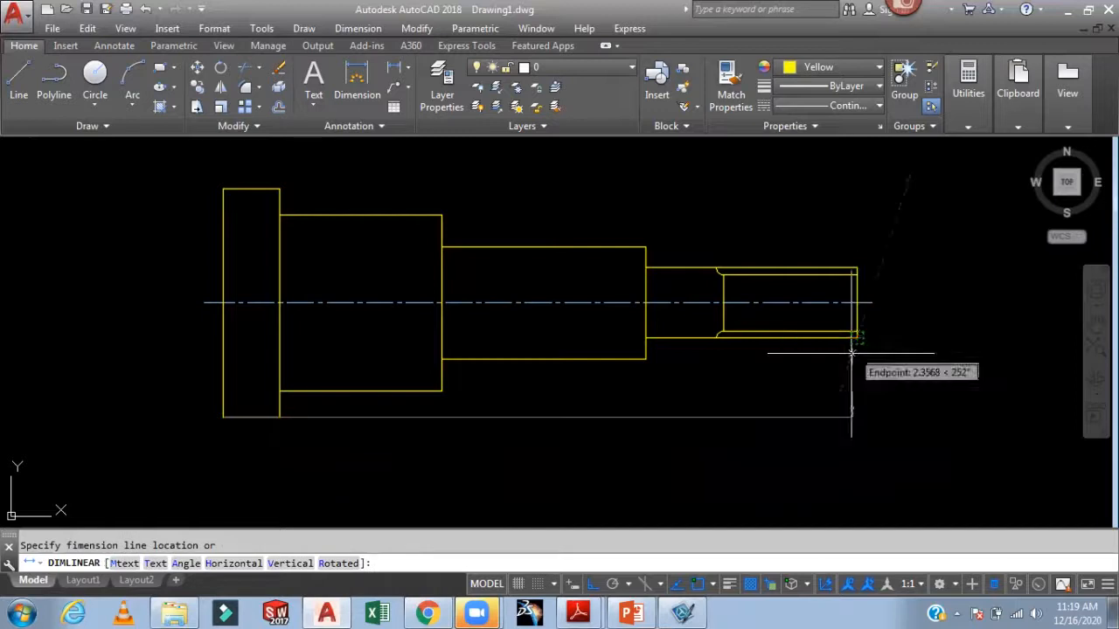
pyautogui.click(589, 463)
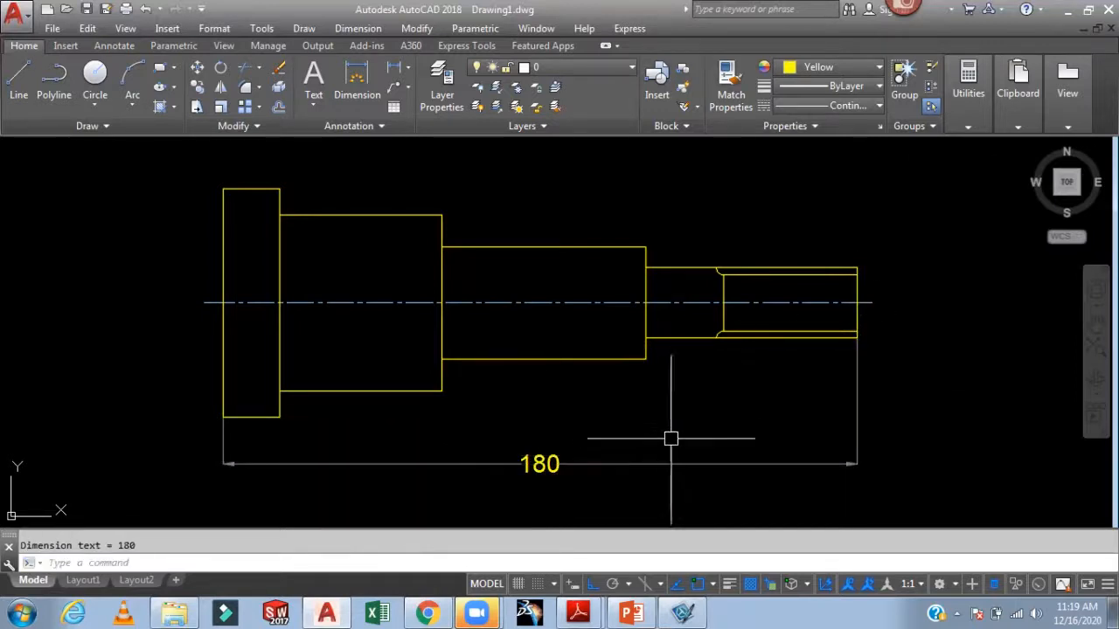
# - Change the Standard dimension style's text color to Color 232 and save the style
pyautogui.write('d')
pyautogui.press('Return')
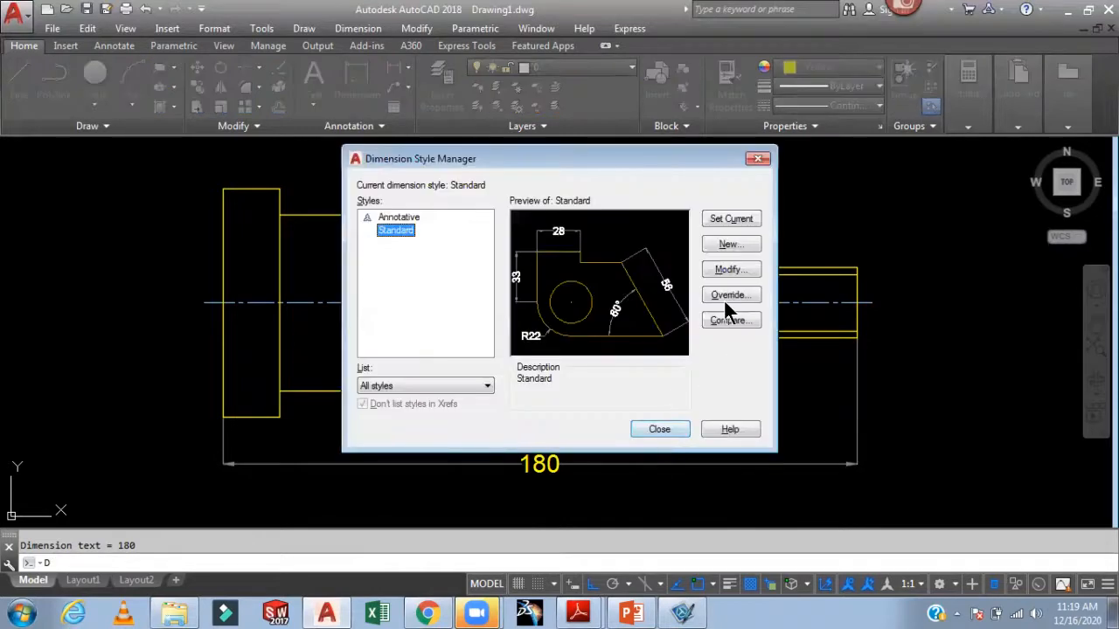
pyautogui.click(729, 270)
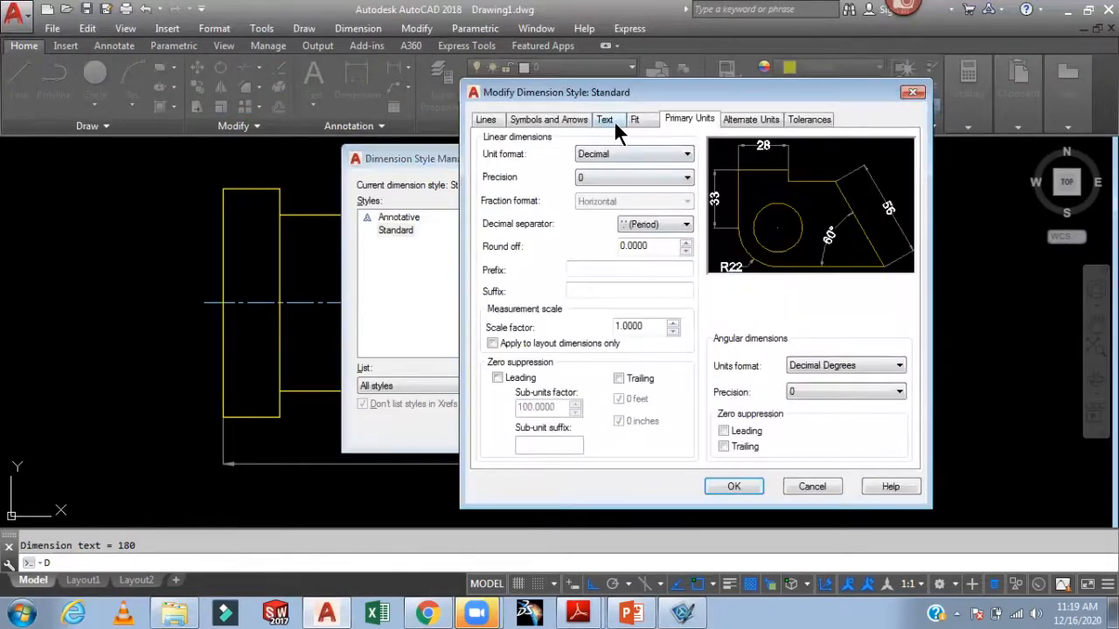
pyautogui.click(615, 122)
pyautogui.click(645, 186)
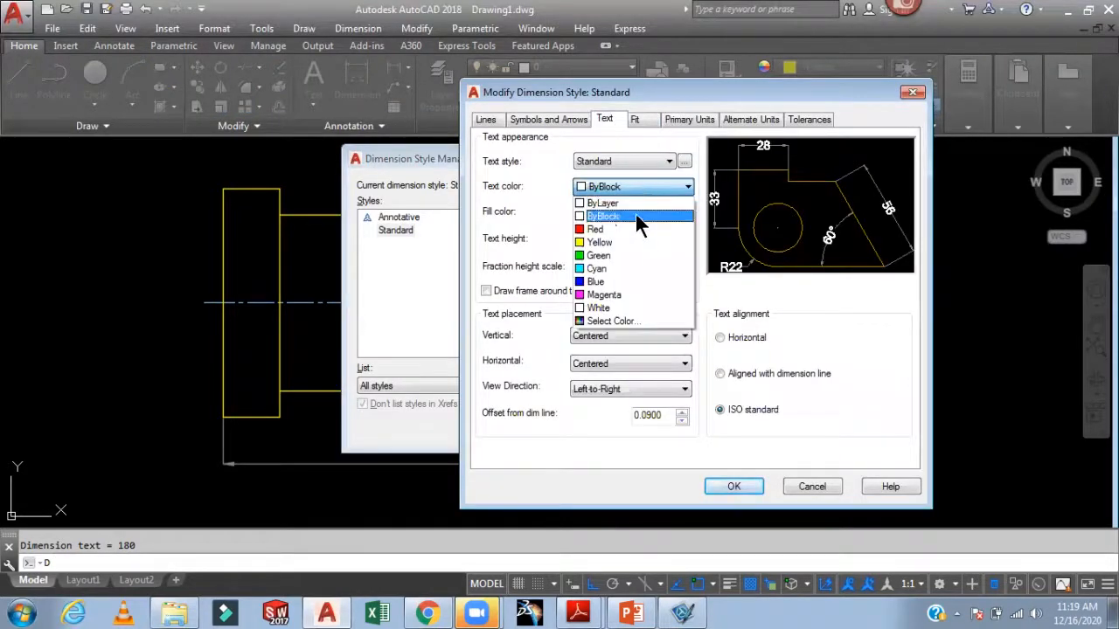
pyautogui.click(619, 322)
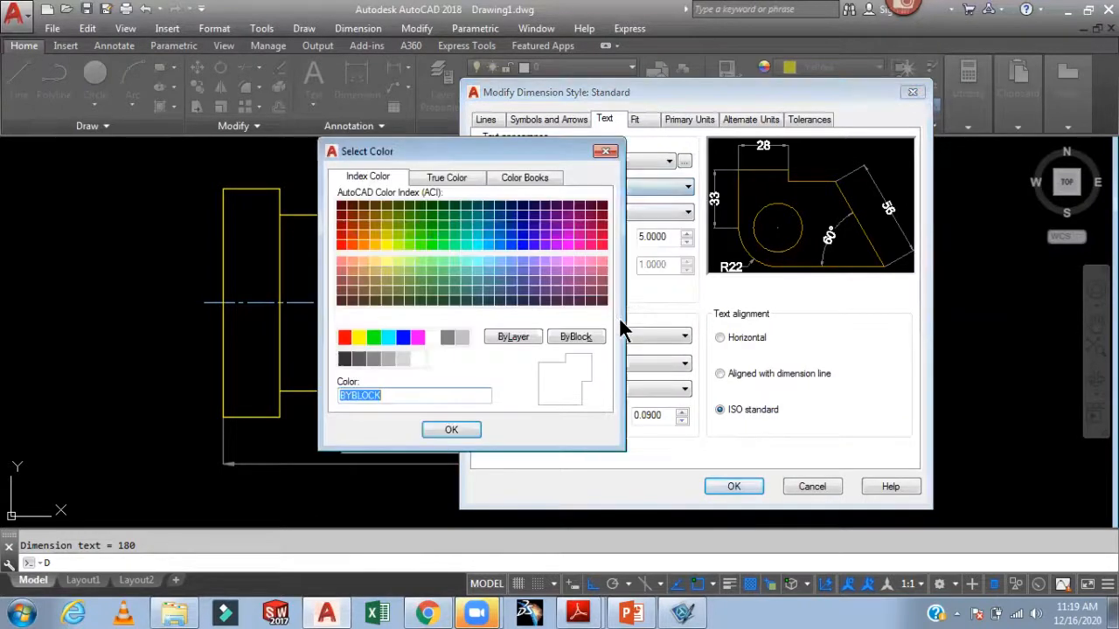
pyautogui.click(594, 233)
pyautogui.click(476, 429)
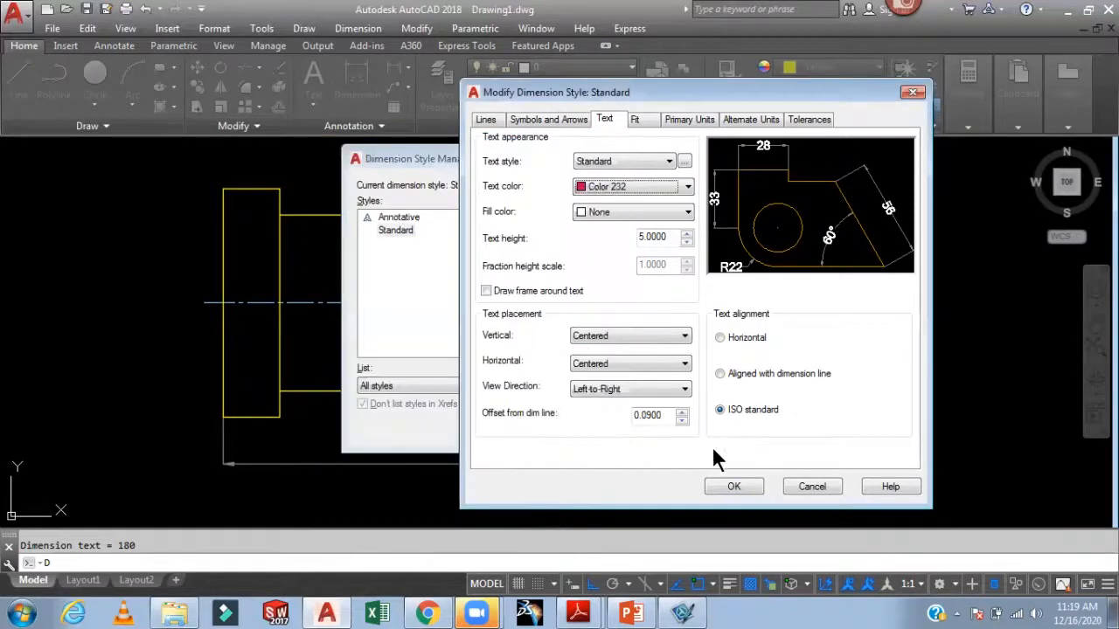
pyautogui.click(735, 486)
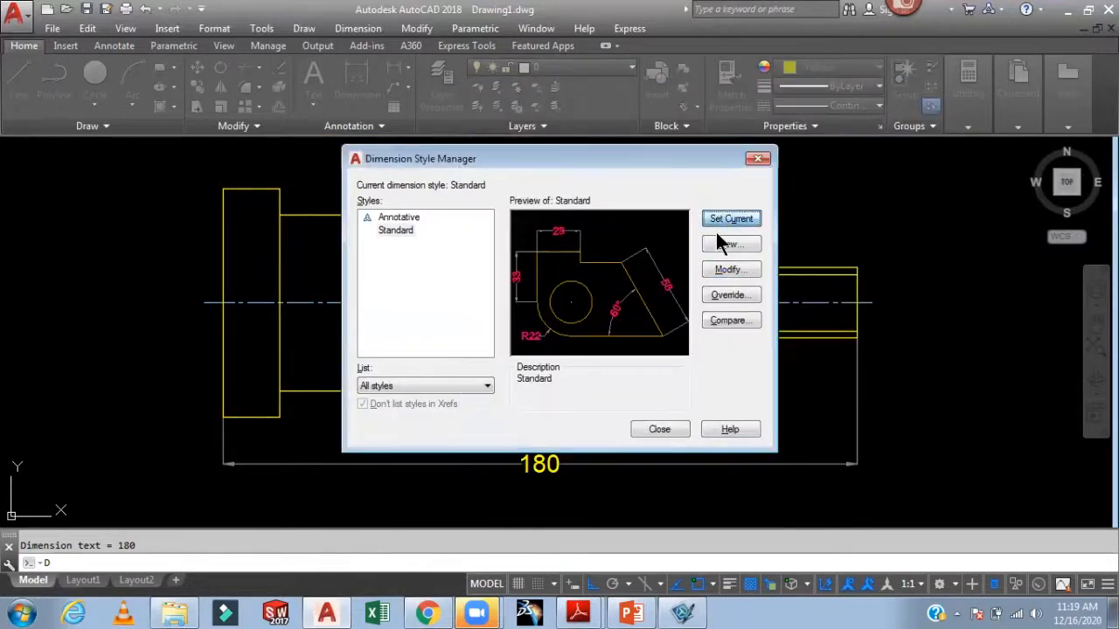
pyautogui.click(666, 430)
# - Add a linear dimension for the head's width, placed between the head and the overall length dimension
pyautogui.press('Return')
pyautogui.write('DLI')
pyautogui.press('Return')
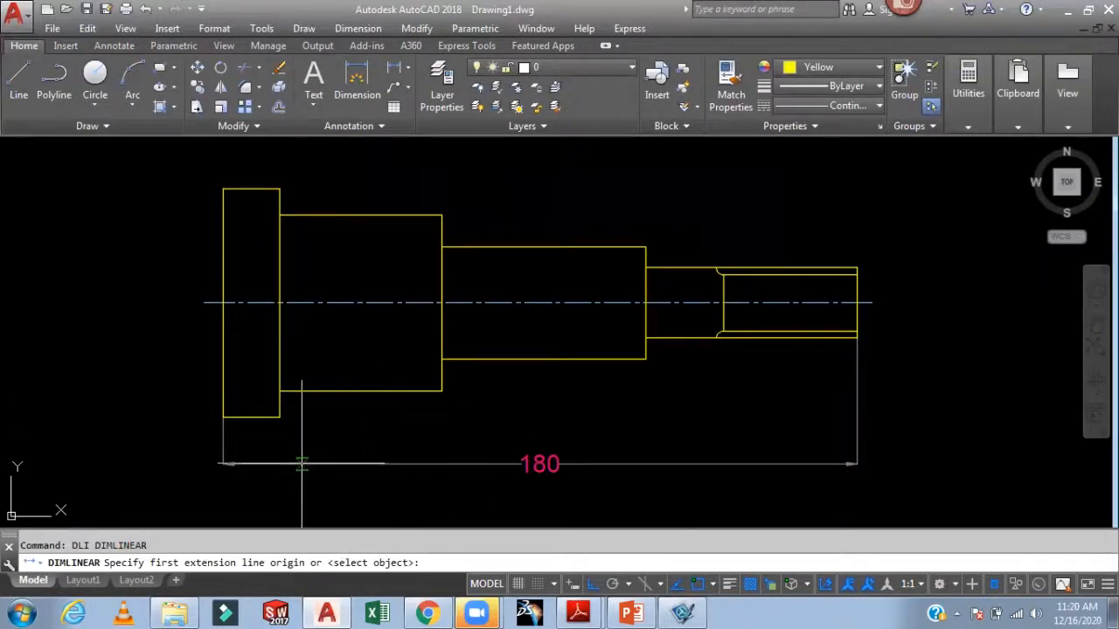
pyautogui.click(223, 417)
pyautogui.click(277, 419)
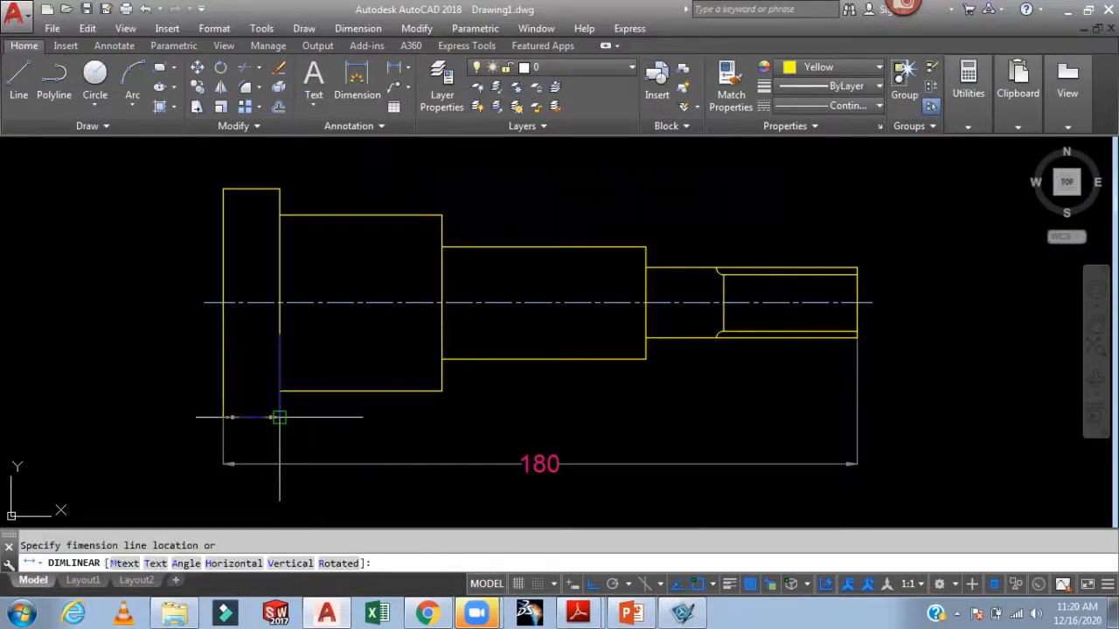
pyautogui.click(267, 435)
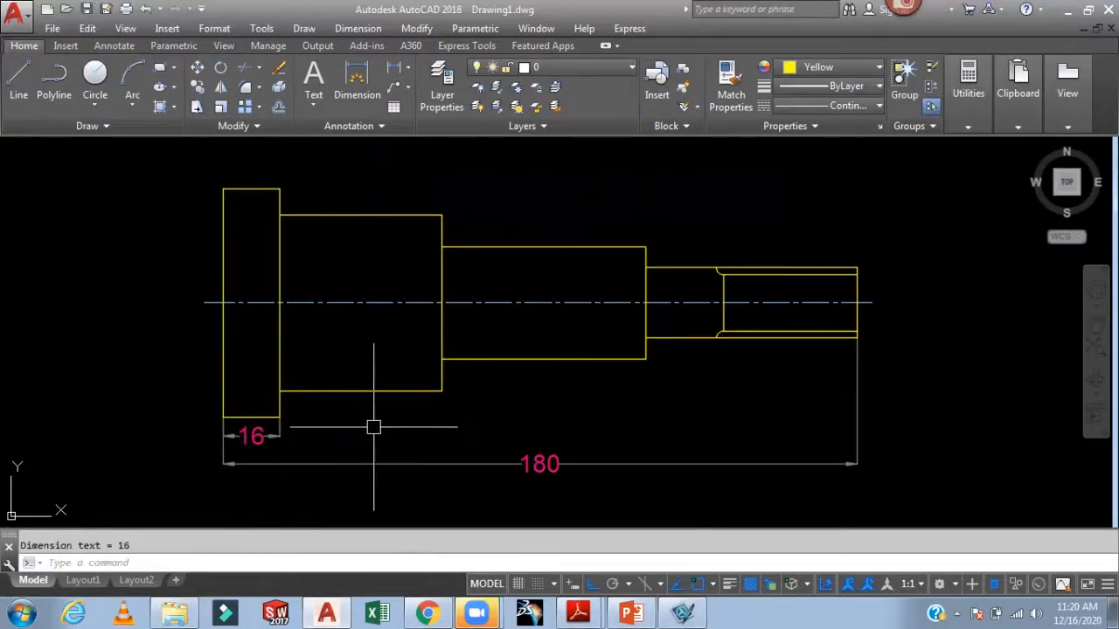
# - Continue the head's width dimension with chained dimensions for the lengths of the three remaining shaft sections, up to the threaded end
pyautogui.click(359, 29)
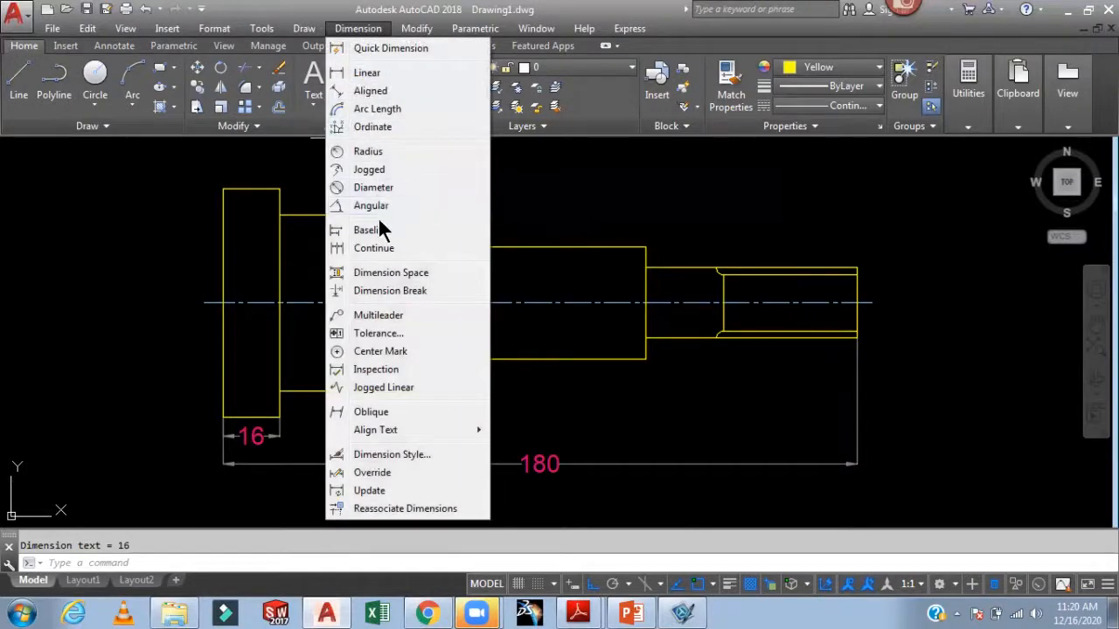
pyautogui.click(374, 250)
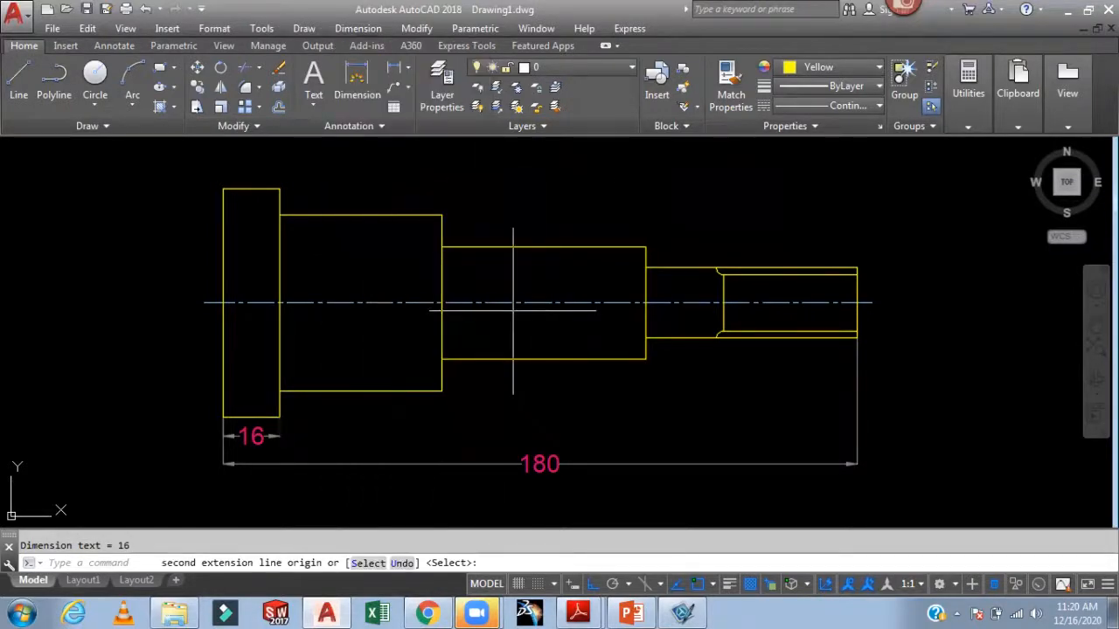
pyautogui.click(441, 391)
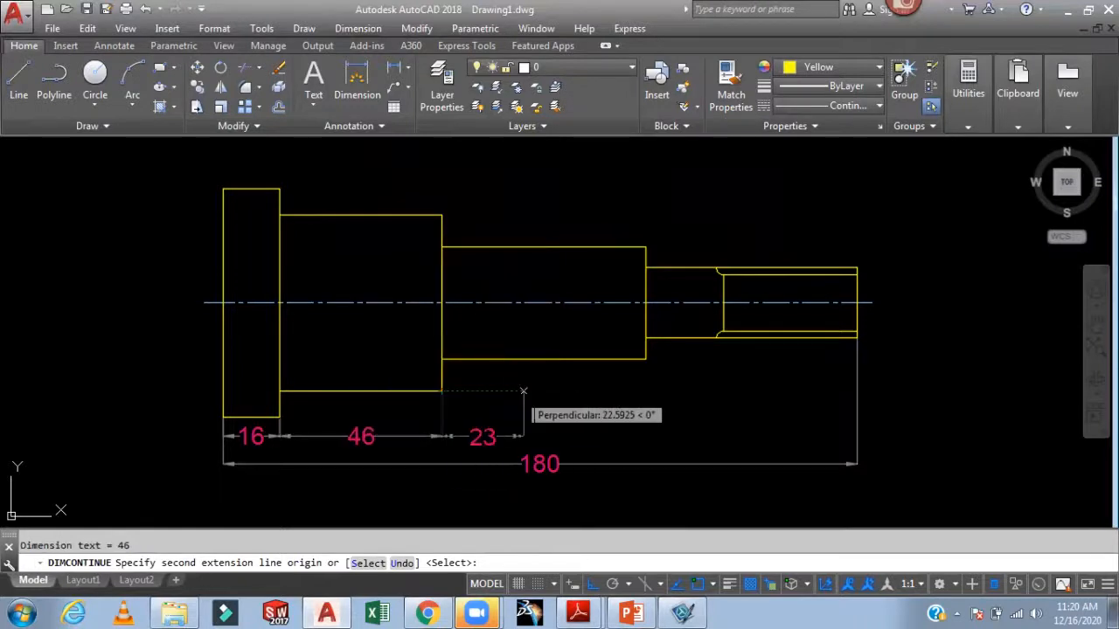
pyautogui.click(645, 360)
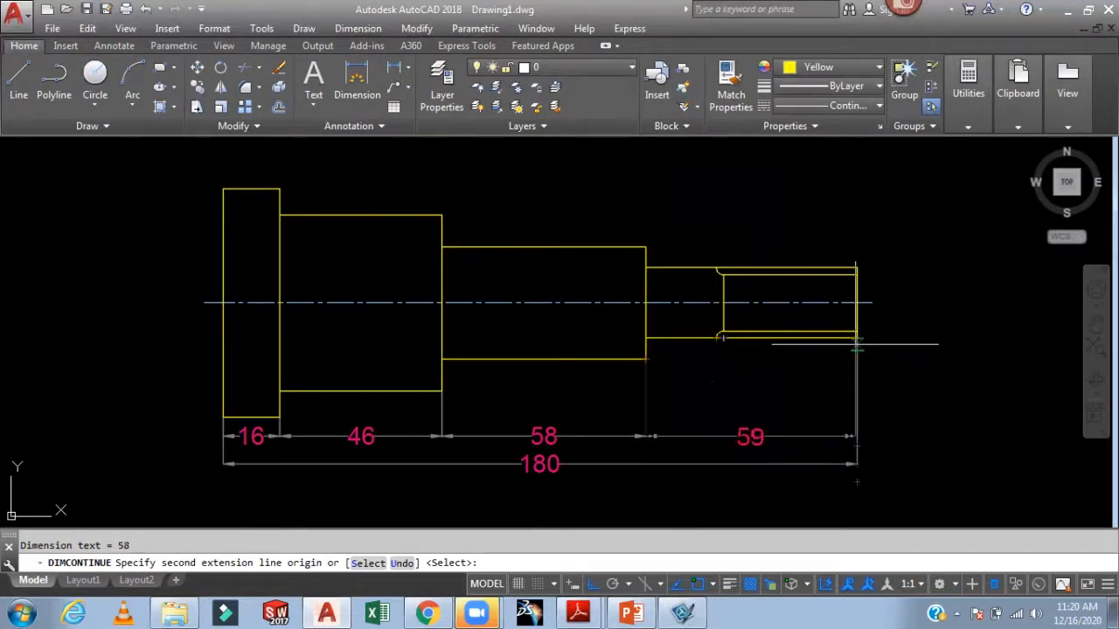
pyautogui.click(857, 338)
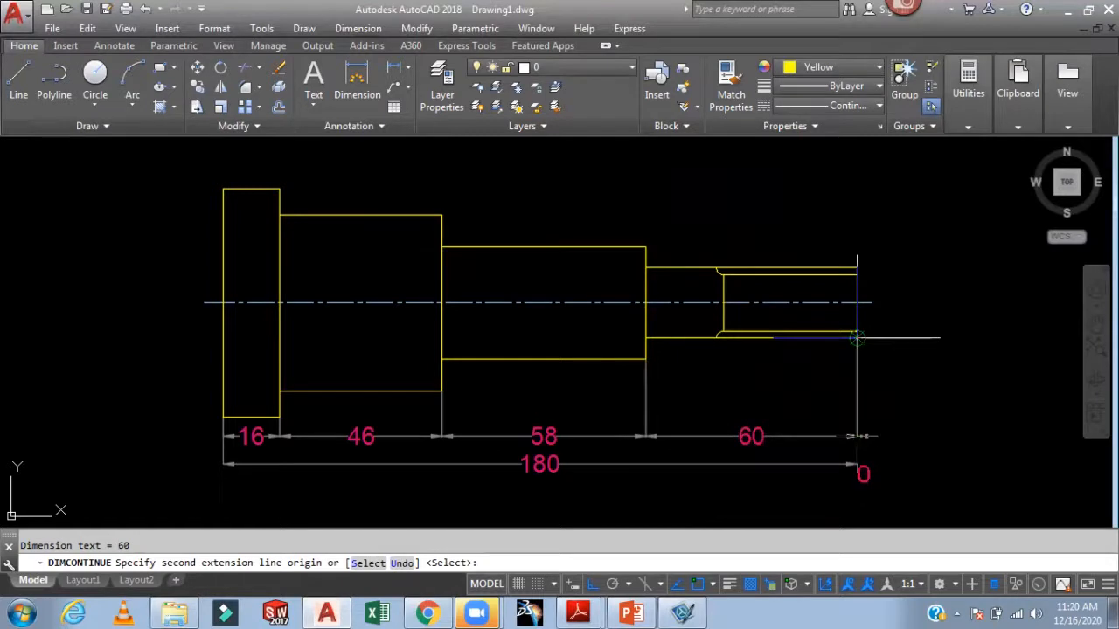
pyautogui.press('Return')
pyautogui.press('Escape')
# - Add a linear dimension for the thread's length, placed between the shaft and the chained length dimensions
pyautogui.write('dli')
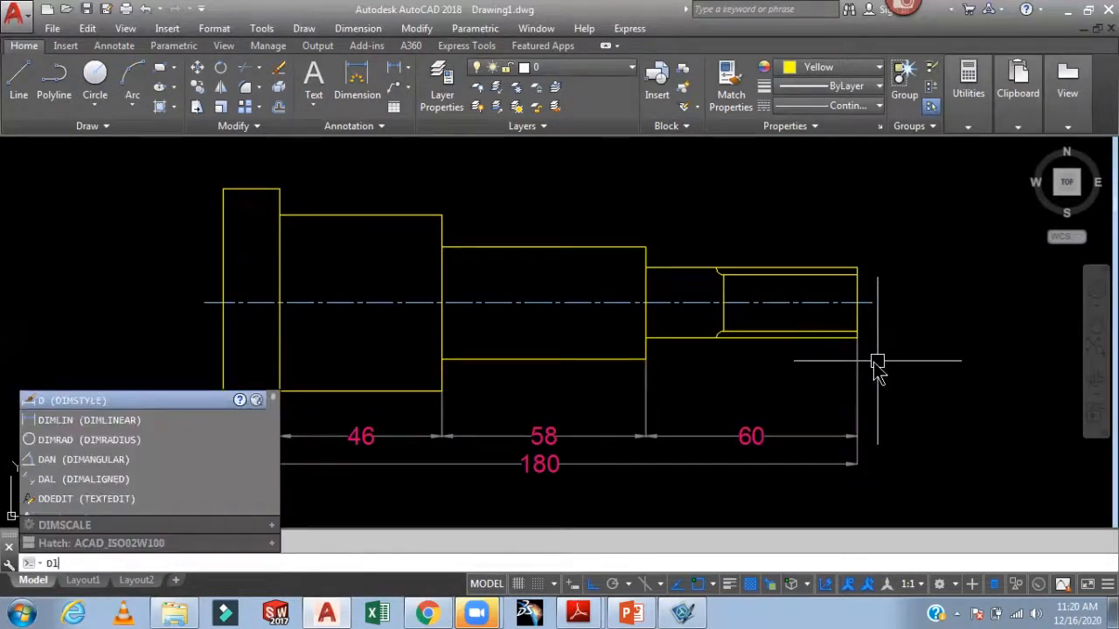
pyautogui.press('Return')
pyautogui.click(857, 339)
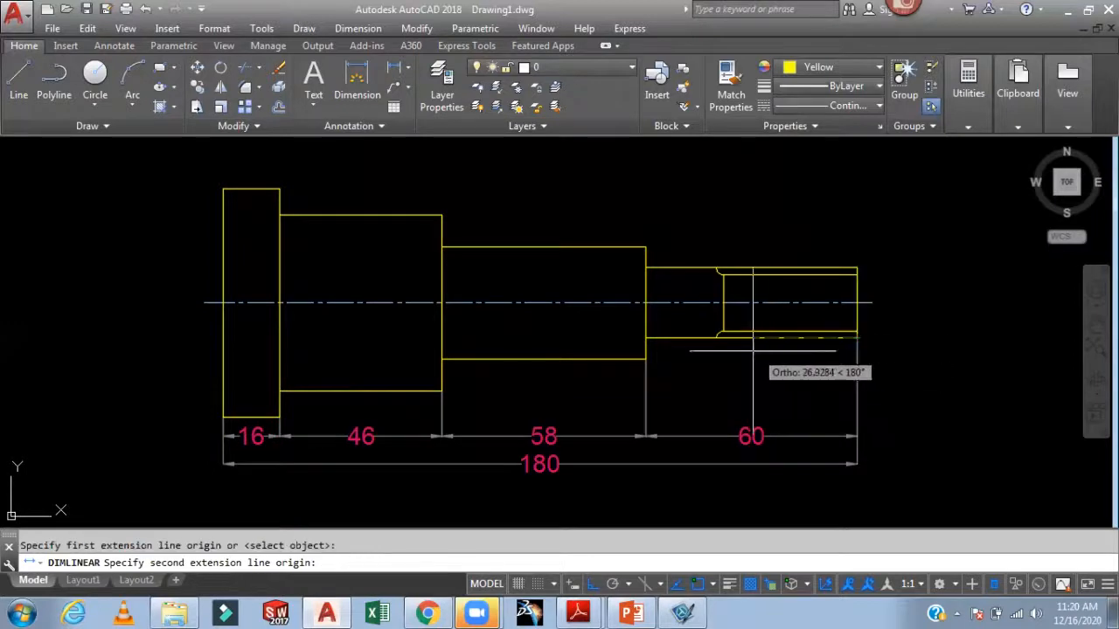
pyautogui.click(723, 333)
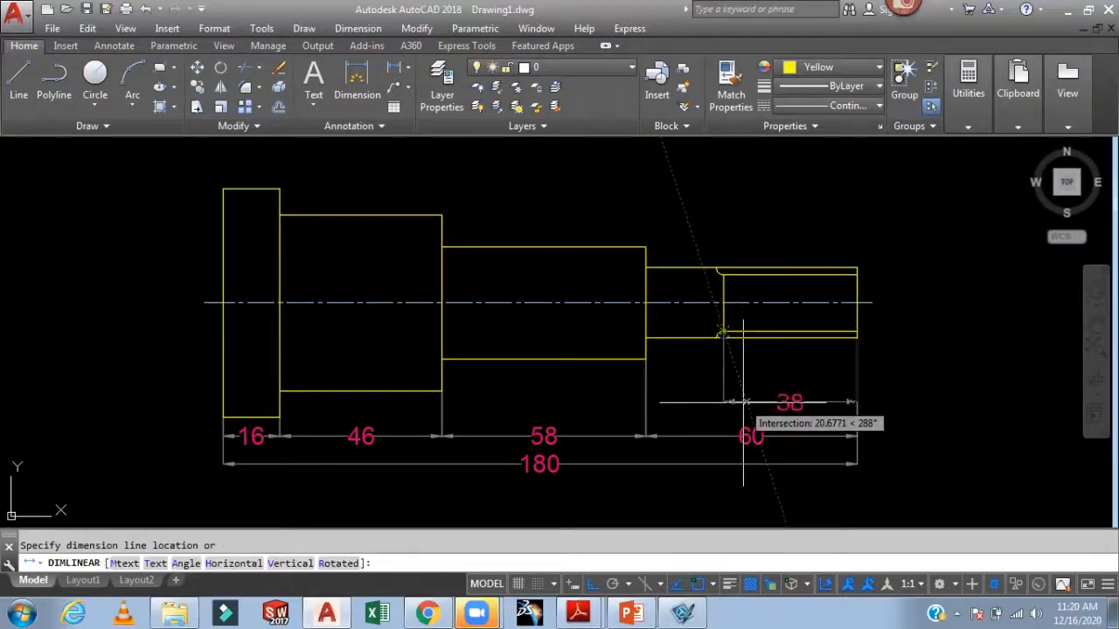
pyautogui.click(744, 404)
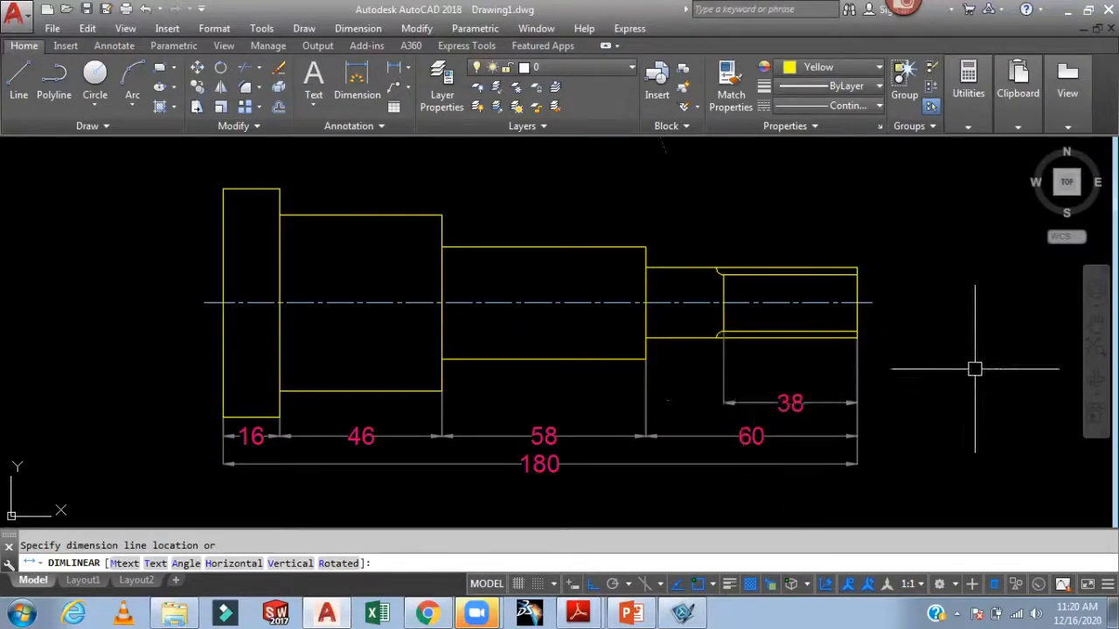
# - Add a vertical linear dimension for the head's height, placed outside the head's outer face
pyautogui.moveTo(959, 370); pyautogui.dragTo(1056, 368, button='middle')
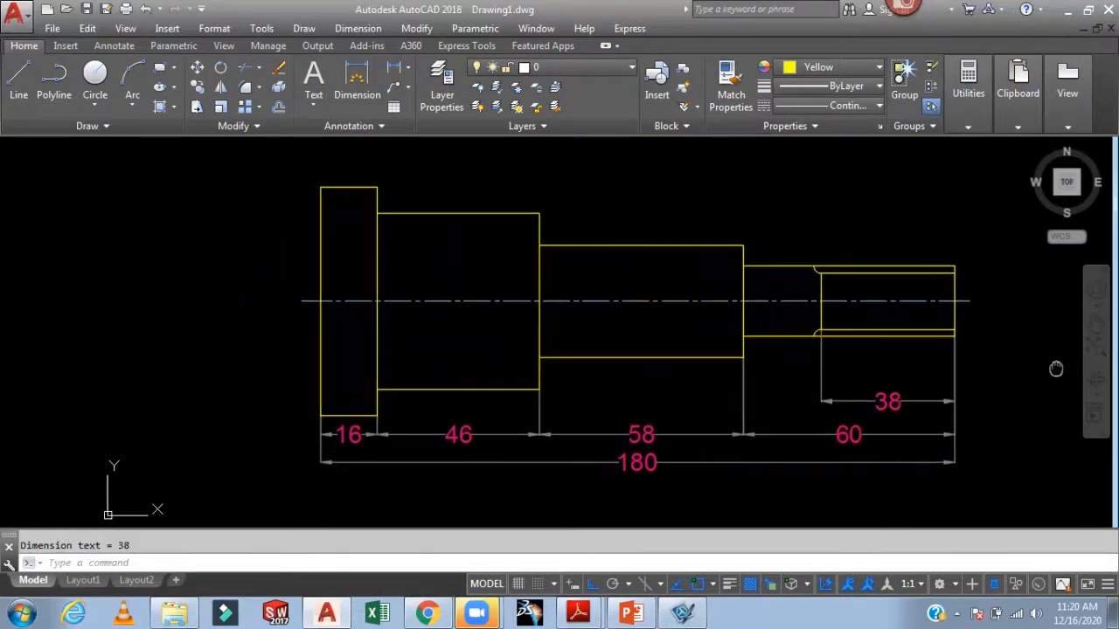
pyautogui.press('Return')
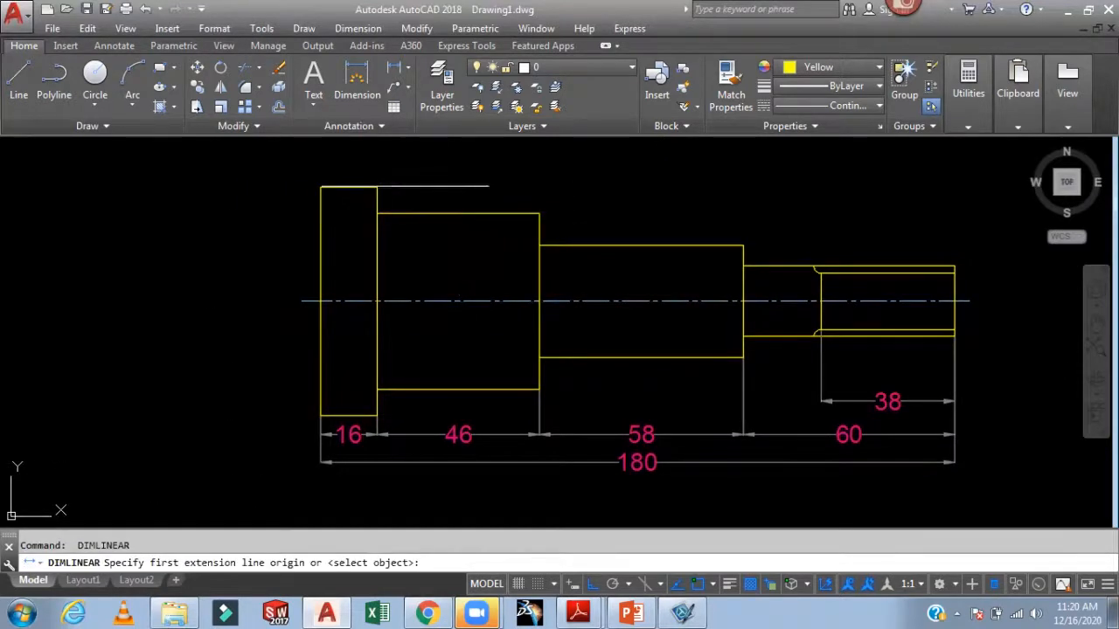
pyautogui.click(321, 187)
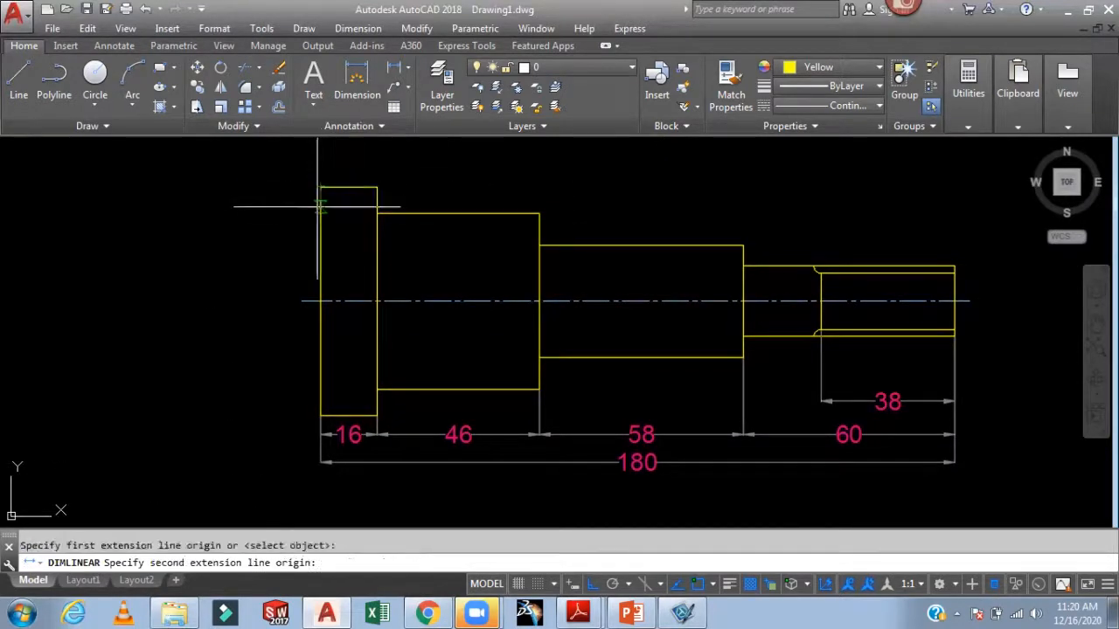
pyautogui.click(321, 415)
pyautogui.click(257, 379)
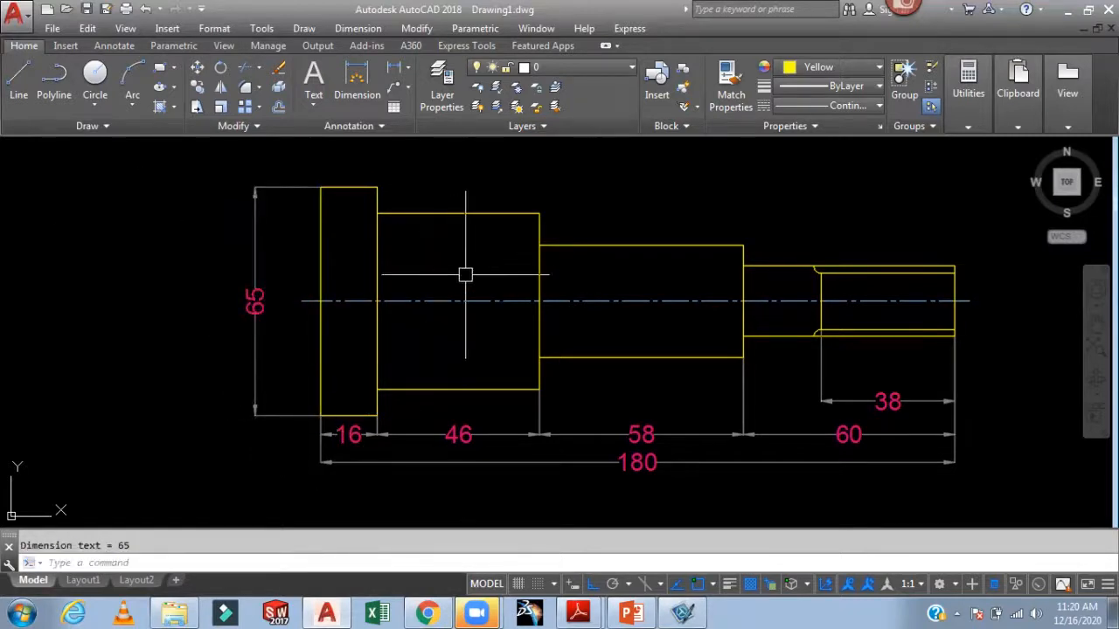
# - Add vertical linear dimensions inside the second and third shaft sections, between the midpoints of their upper and lower edges
pyautogui.press('Return')
pyautogui.click(458, 213)
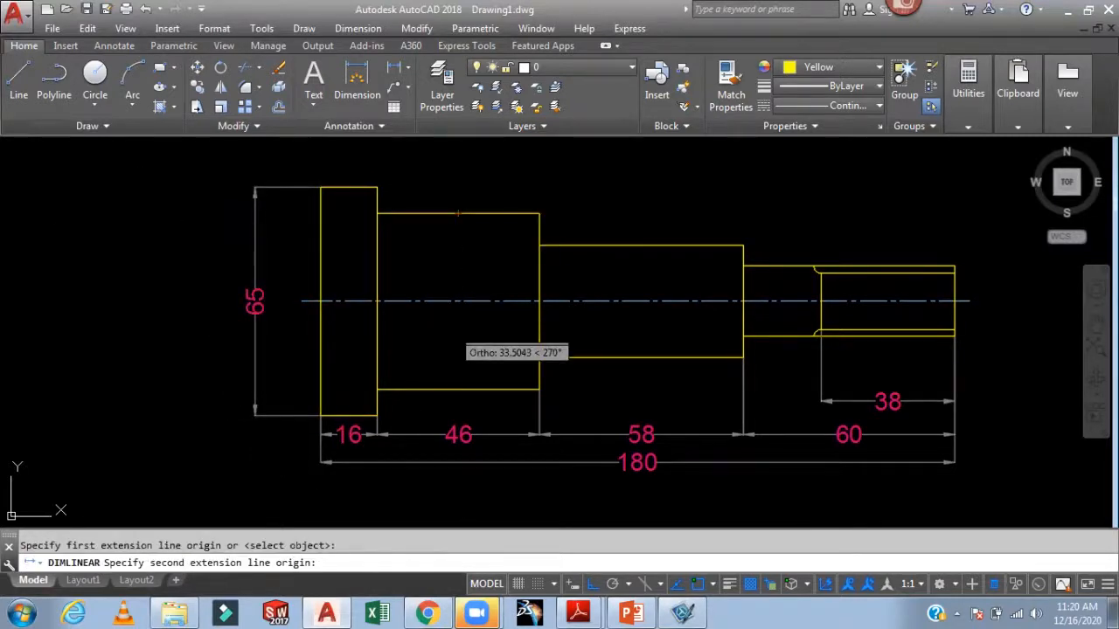
pyautogui.click(458, 389)
pyautogui.click(458, 350)
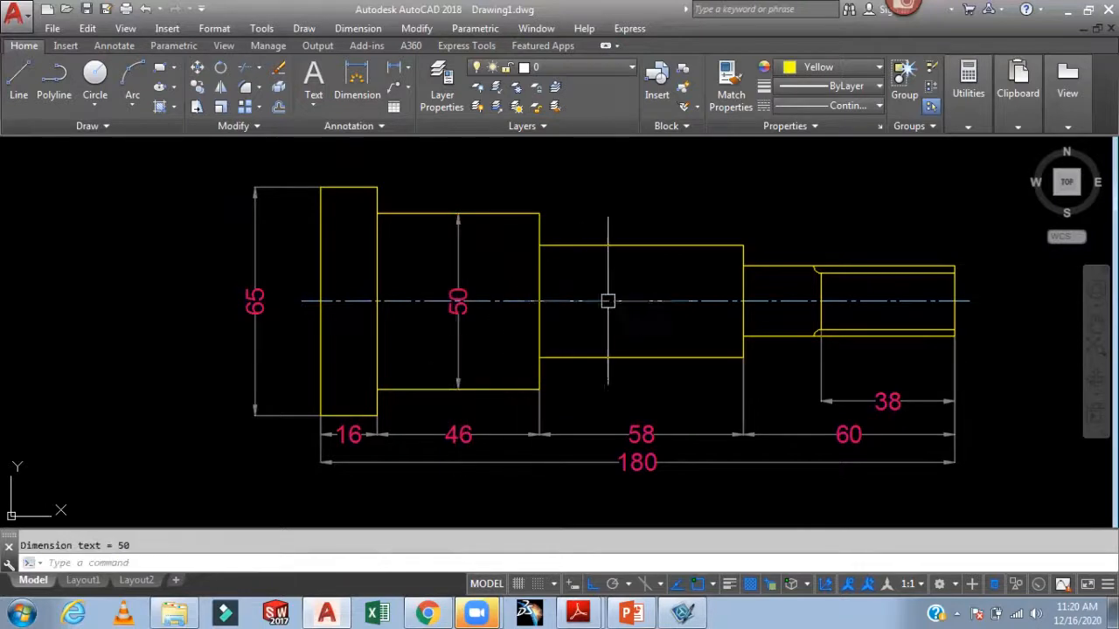
pyautogui.press('Return')
pyautogui.click(641, 245)
pyautogui.click(641, 356)
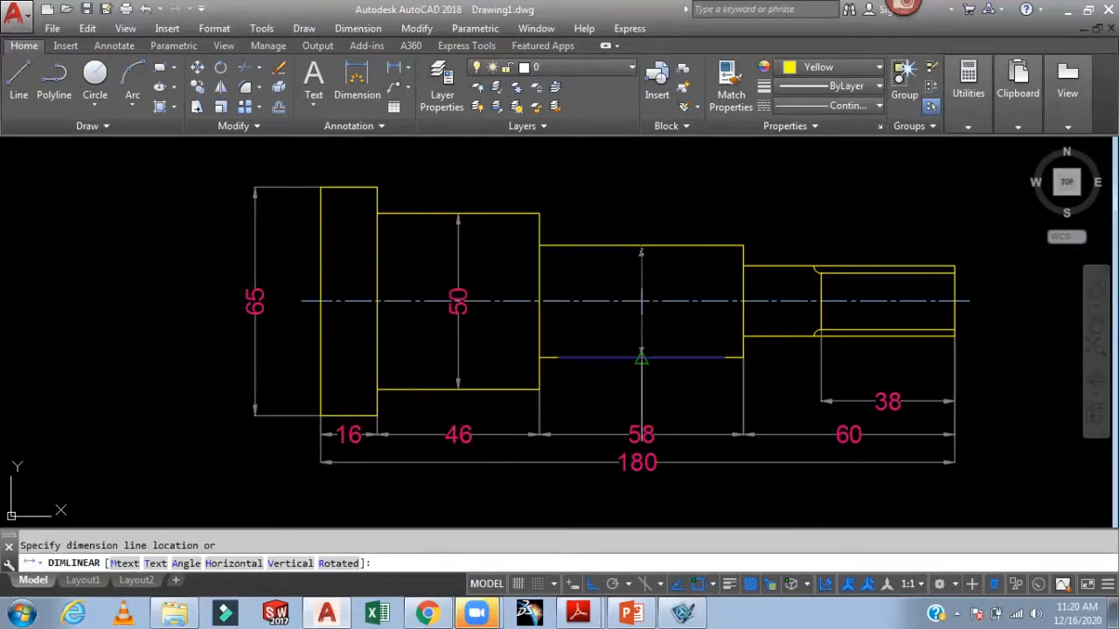
pyautogui.click(641, 319)
# - Add a vertical linear dimension for the threaded end's outer diameter, placed just beyond the shaft's end
pyautogui.moveTo(757, 217); pyautogui.dragTo(583, 268, button='middle')
pyautogui.moveTo(667, 259); pyautogui.dragTo(705, 233, button='middle')
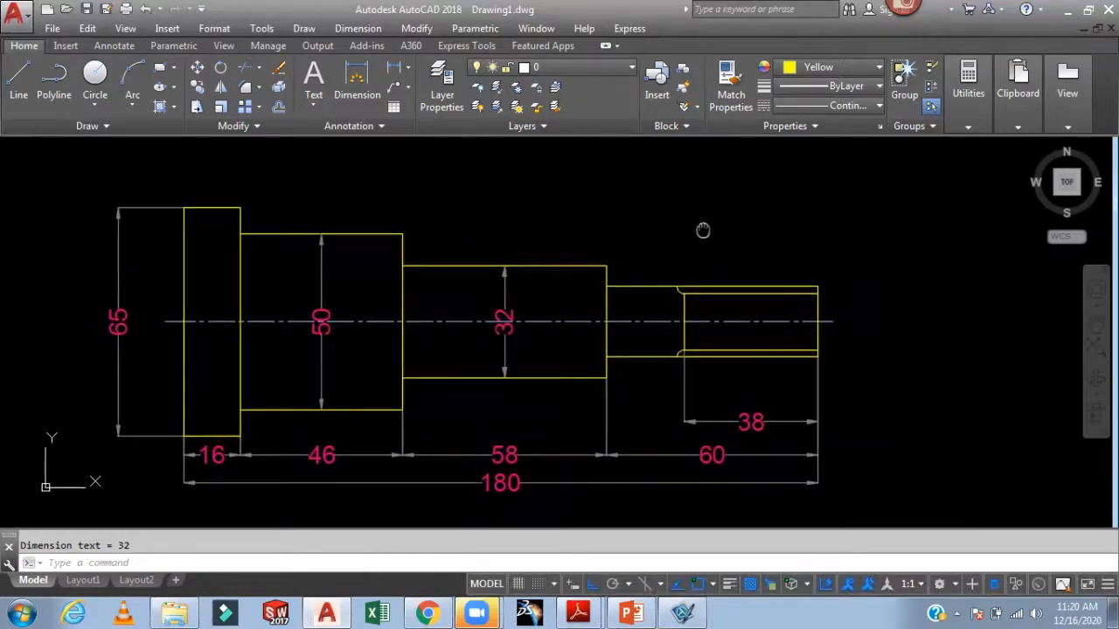
pyautogui.press('Return')
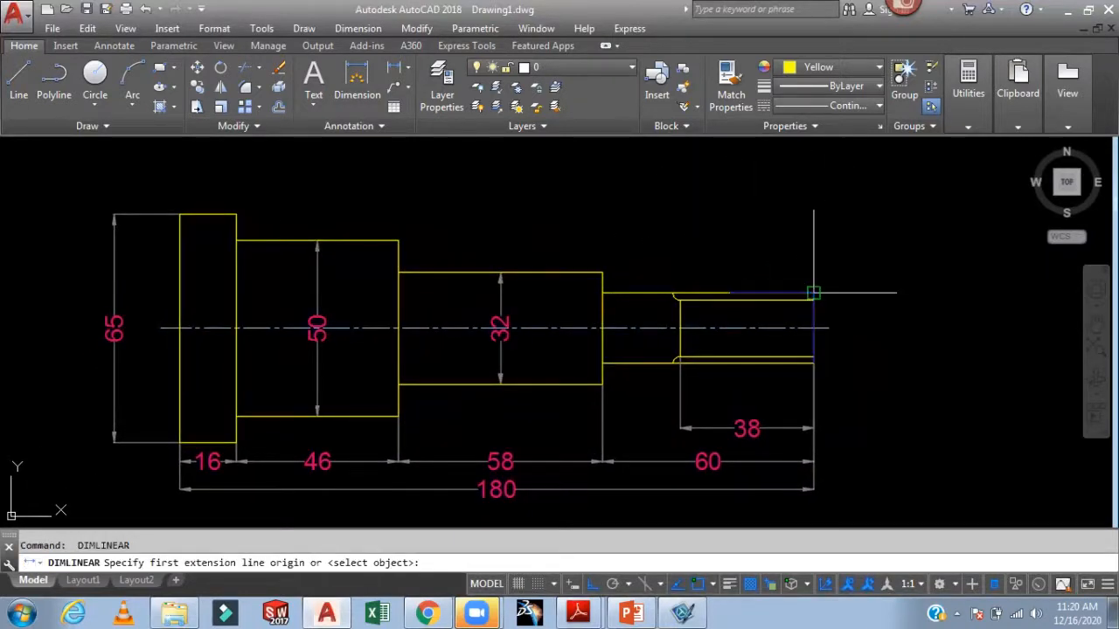
pyautogui.click(814, 294)
pyautogui.click(814, 363)
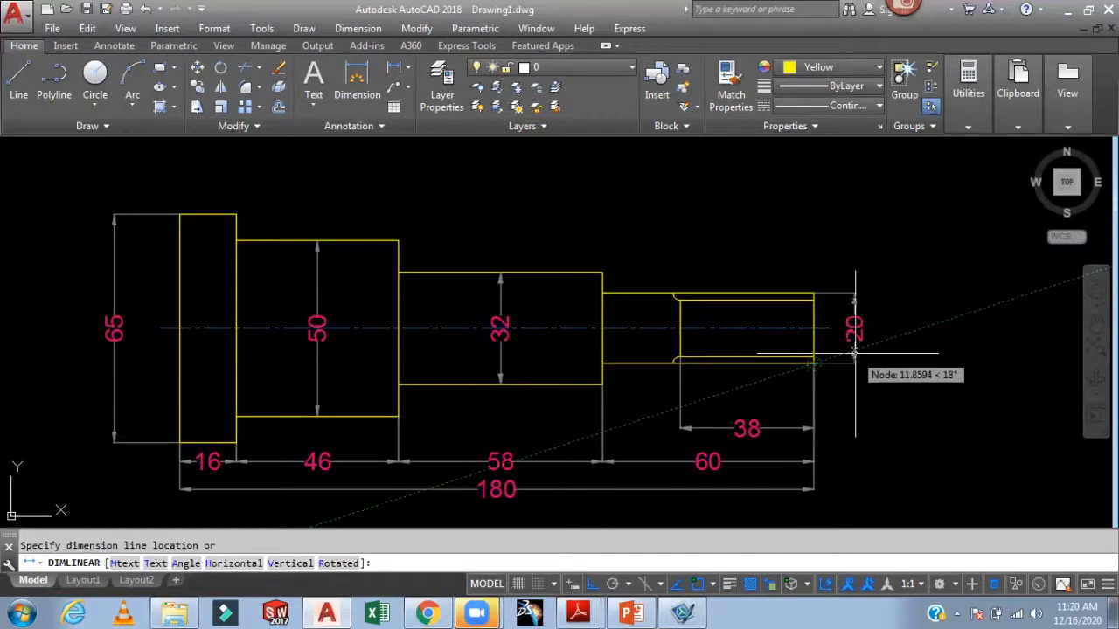
pyautogui.click(853, 325)
# - Apply a manual Dimension Break to the head's height dimension, opening a gap in its line from below to above the text
pyautogui.moveTo(609, 247); pyautogui.dragTo(718, 236, button='middle')
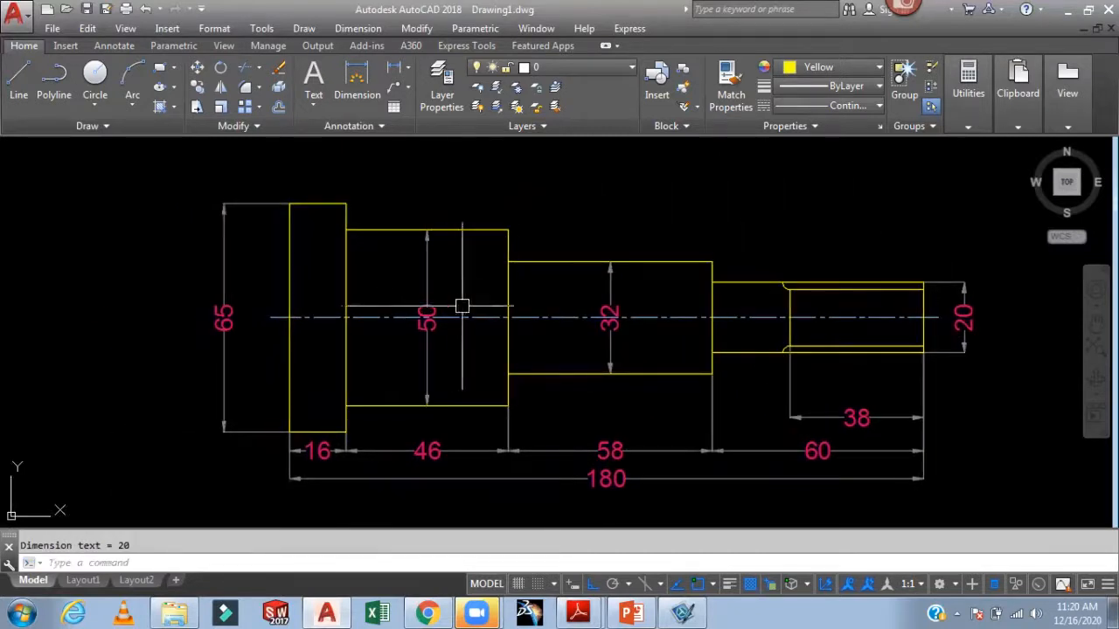
pyautogui.moveTo(537, 237); pyautogui.dragTo(677, 188, button='middle')
pyautogui.scroll(3, 318, 346)
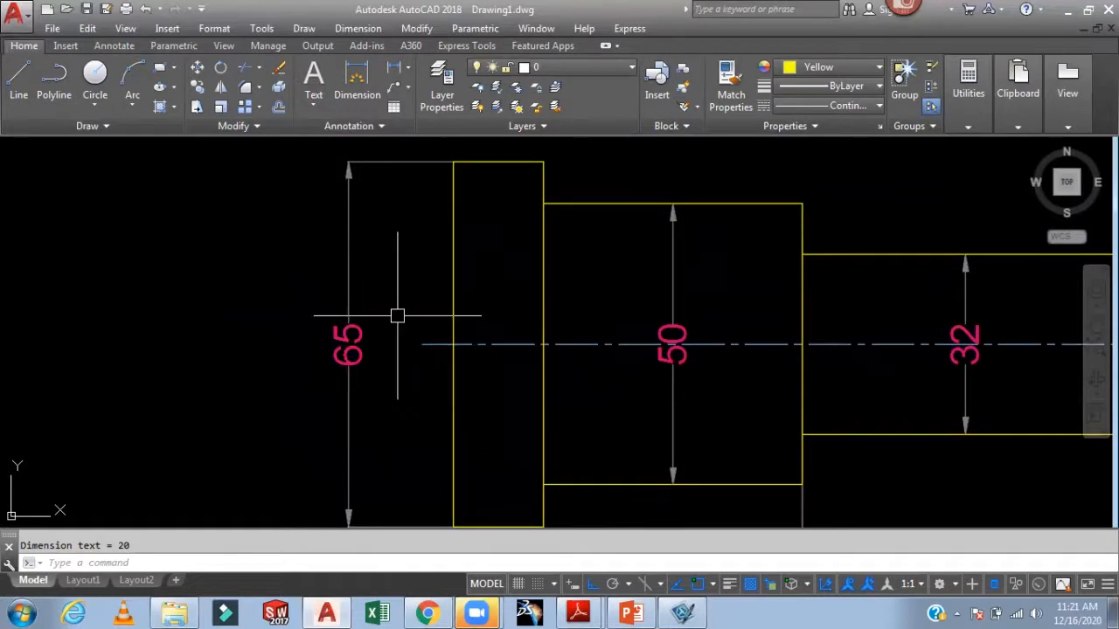
pyautogui.click(358, 28)
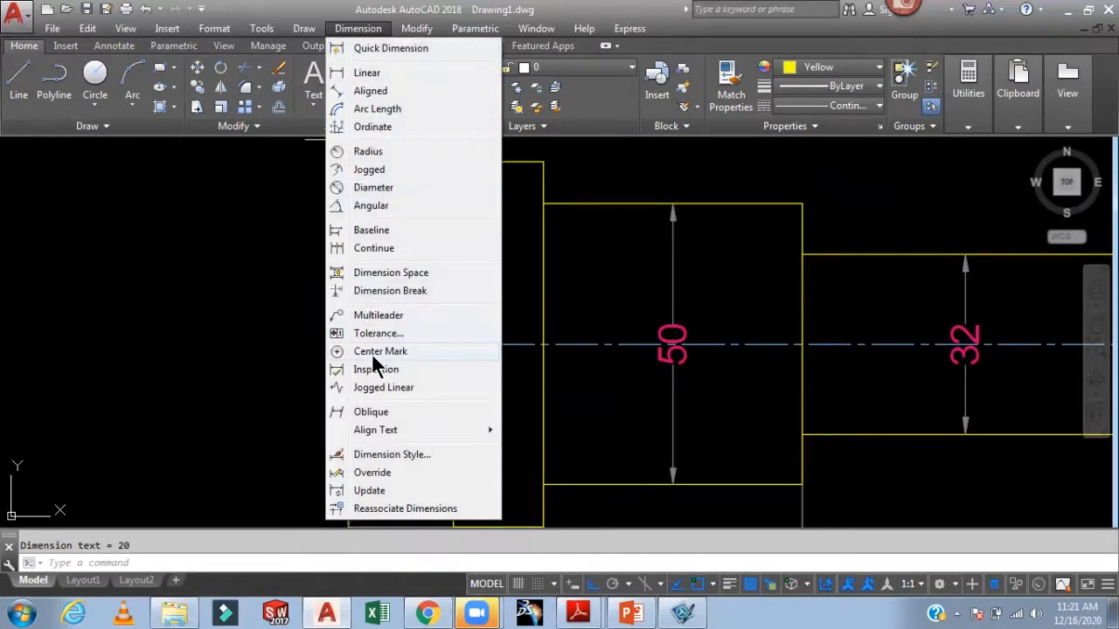
pyautogui.click(389, 291)
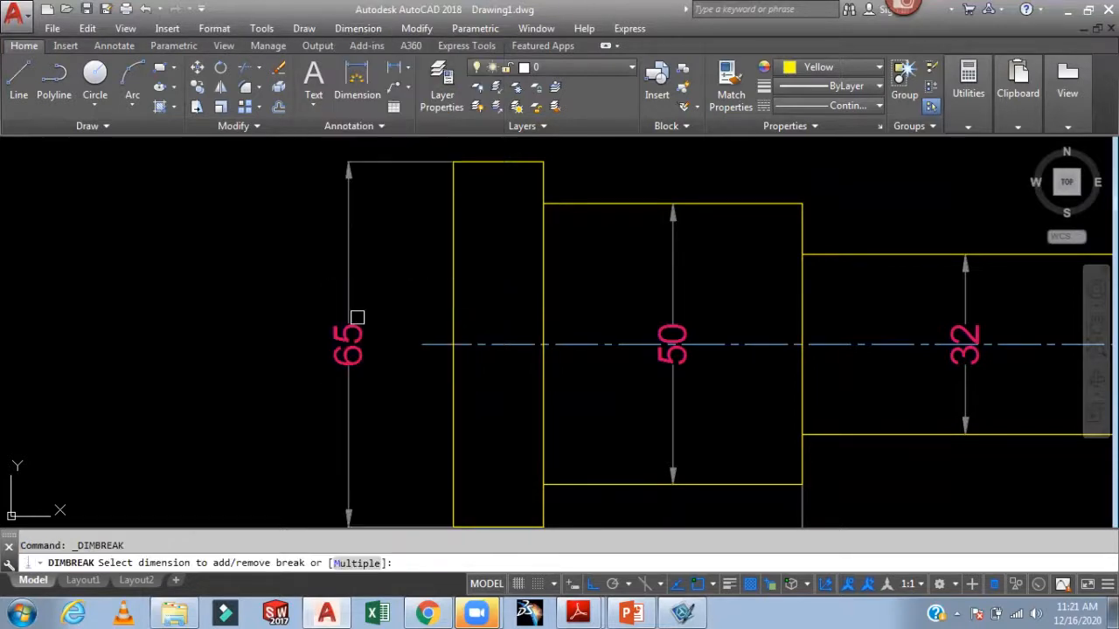
pyautogui.click(348, 347)
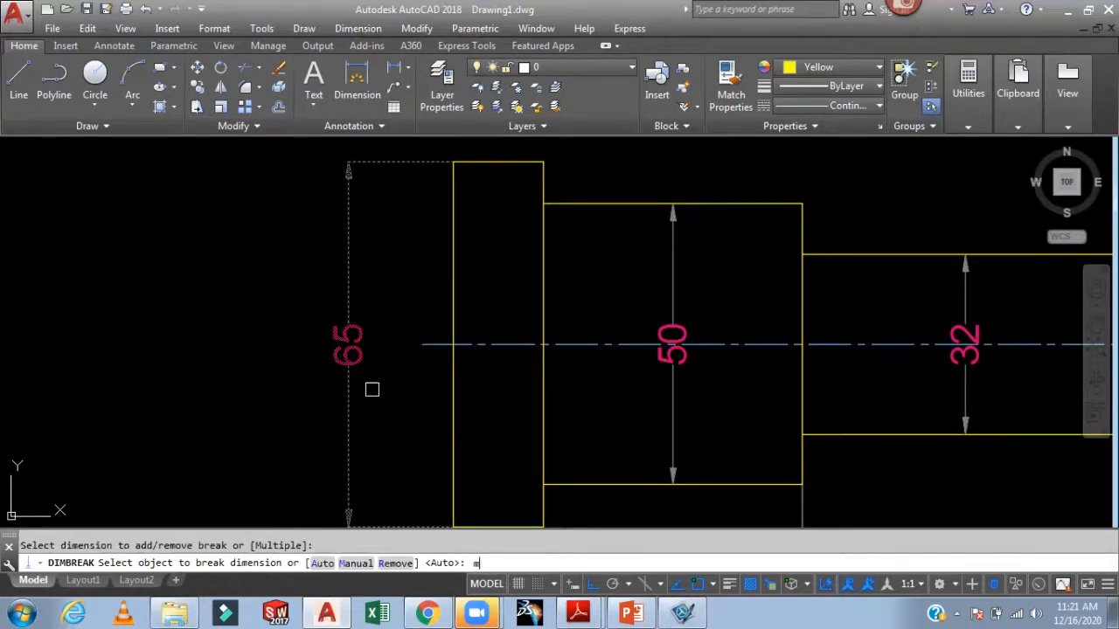
pyautogui.write('m')
pyautogui.press('Return')
pyautogui.click(348, 407)
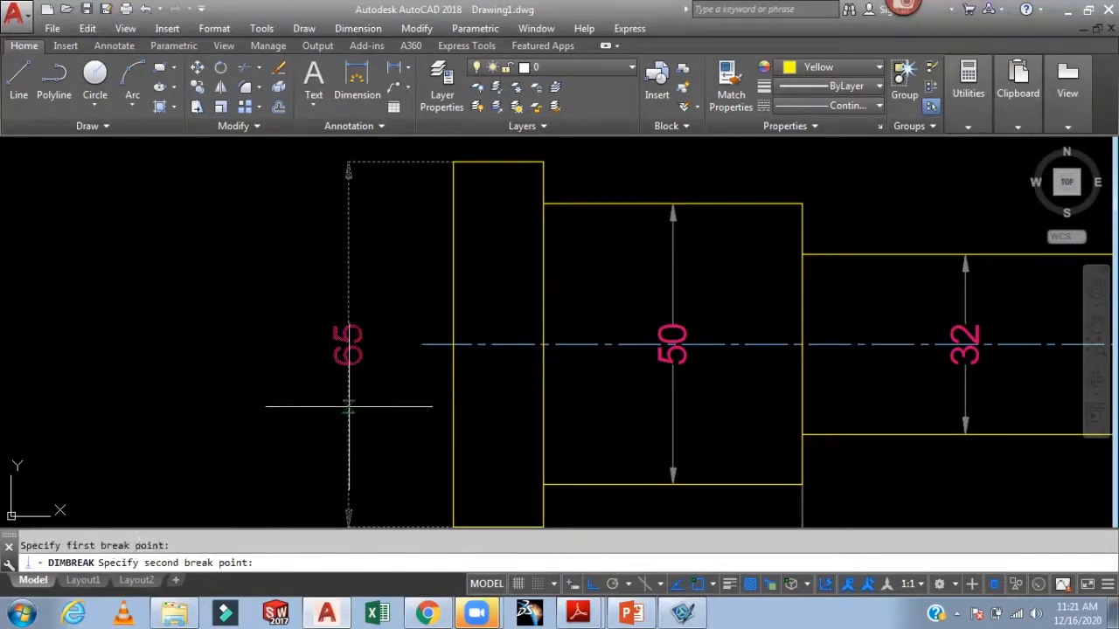
pyautogui.click(348, 295)
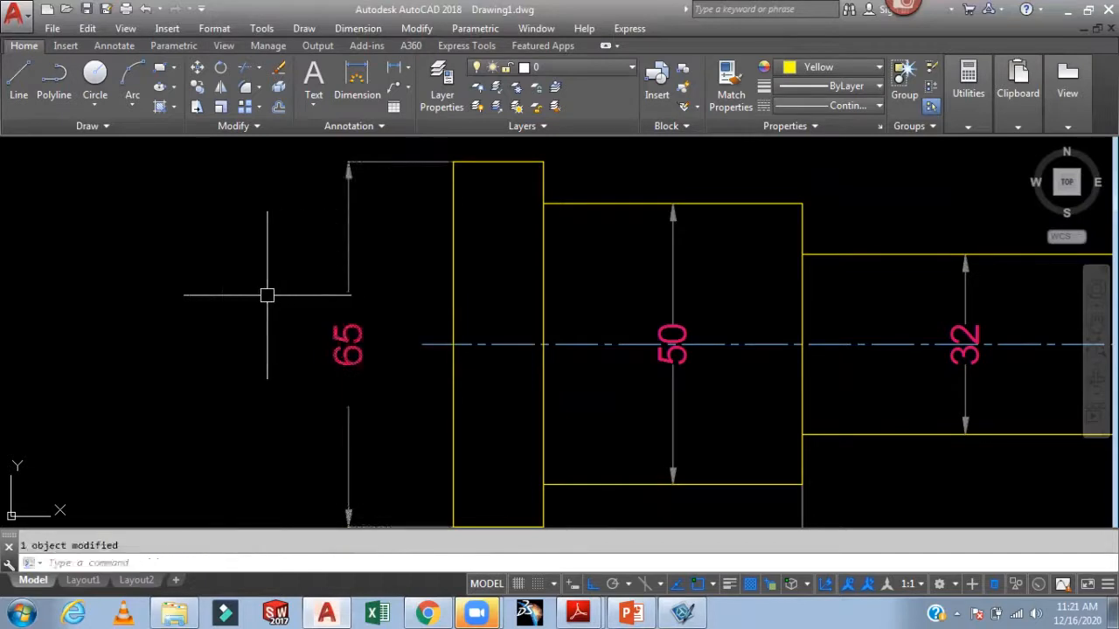
pyautogui.press('Escape')
# - Set the current object color to index color 222
pyautogui.click(837, 70)
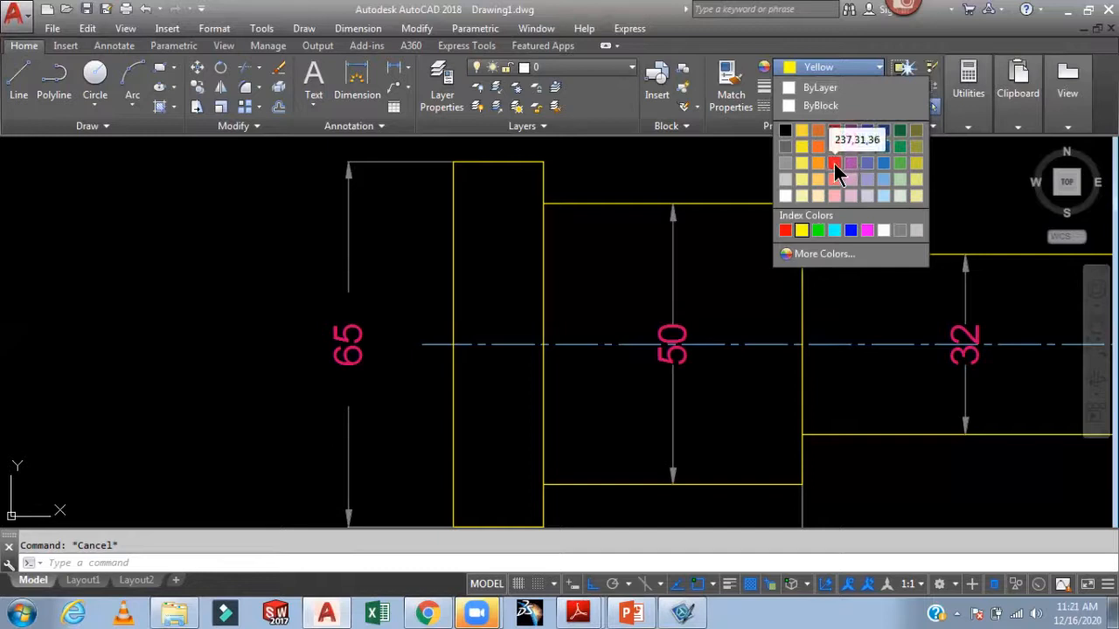
pyautogui.click(828, 254)
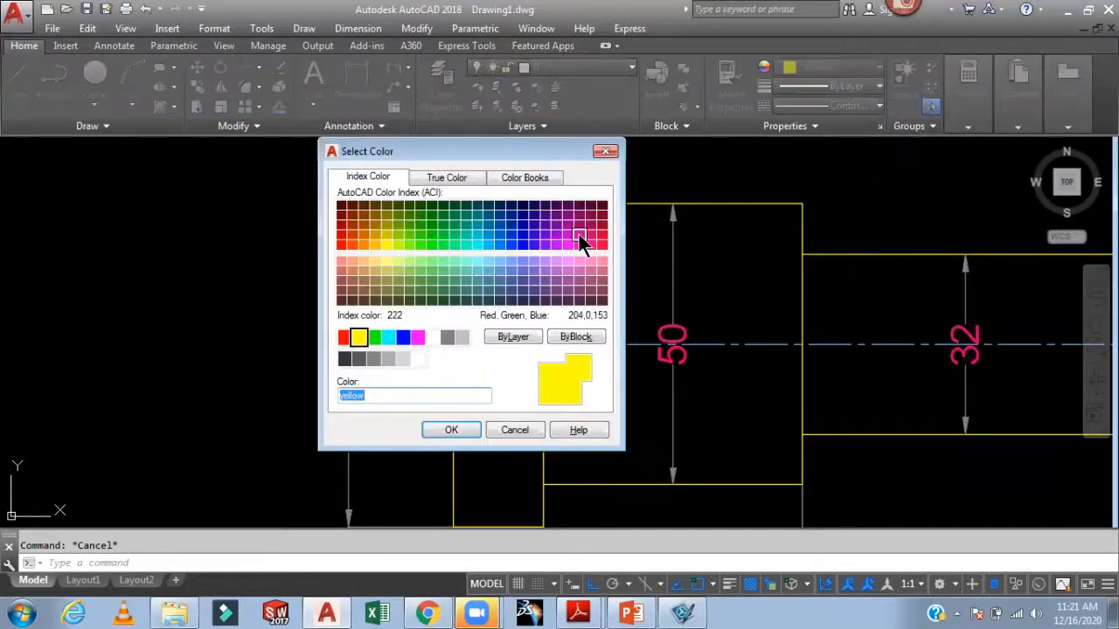
pyautogui.click(579, 234)
pyautogui.click(460, 430)
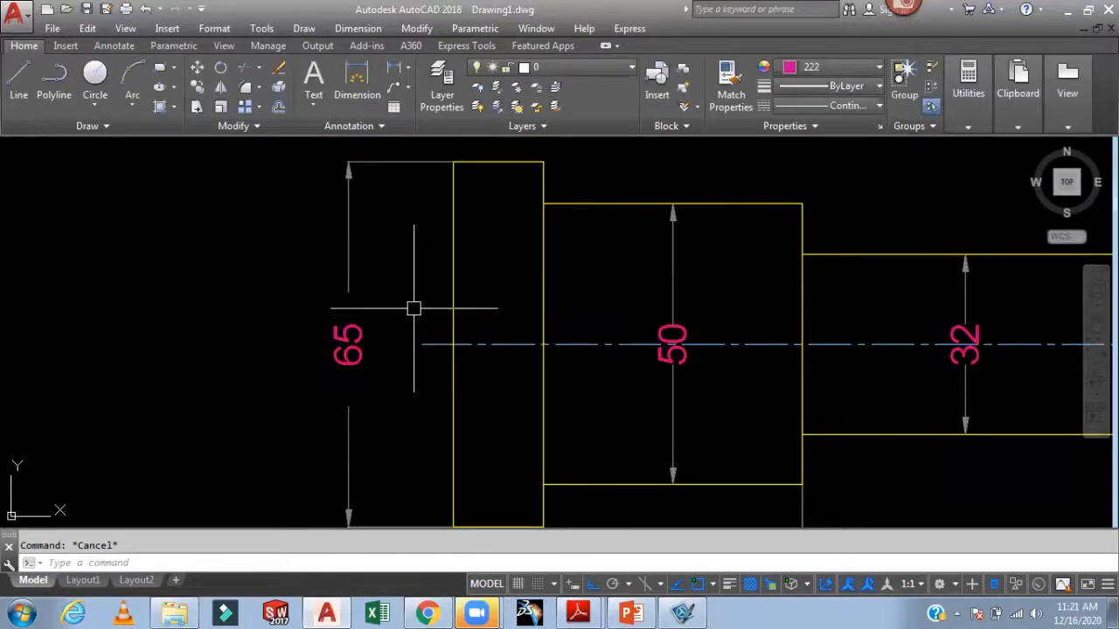
# - Draw a small rectangle as a square symbol directly in front of the head's height dimension text, inside the dimension line's gap
pyautogui.write('REC')
pyautogui.press('Return')
pyautogui.scroll(4, 367, 402)
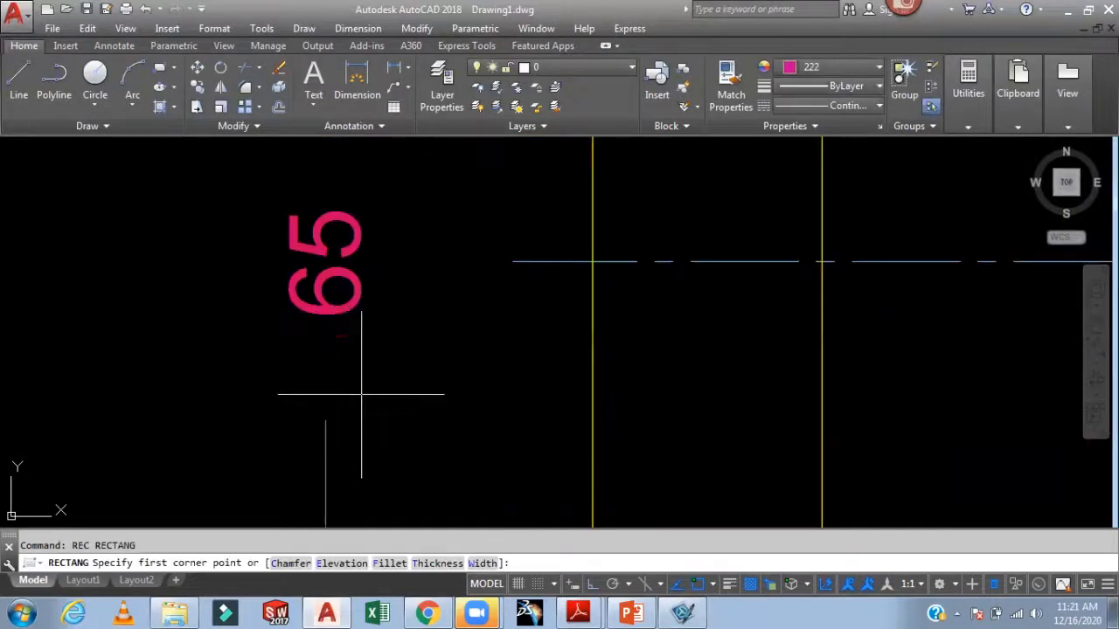
pyautogui.click(298, 335)
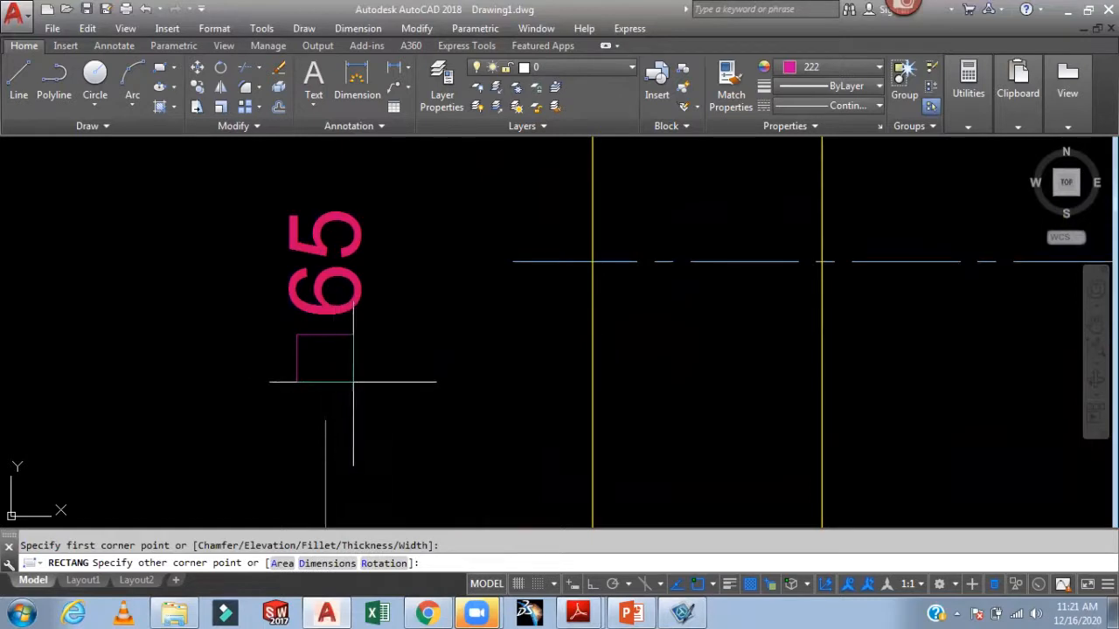
pyautogui.scroll(-5, 455, 319)
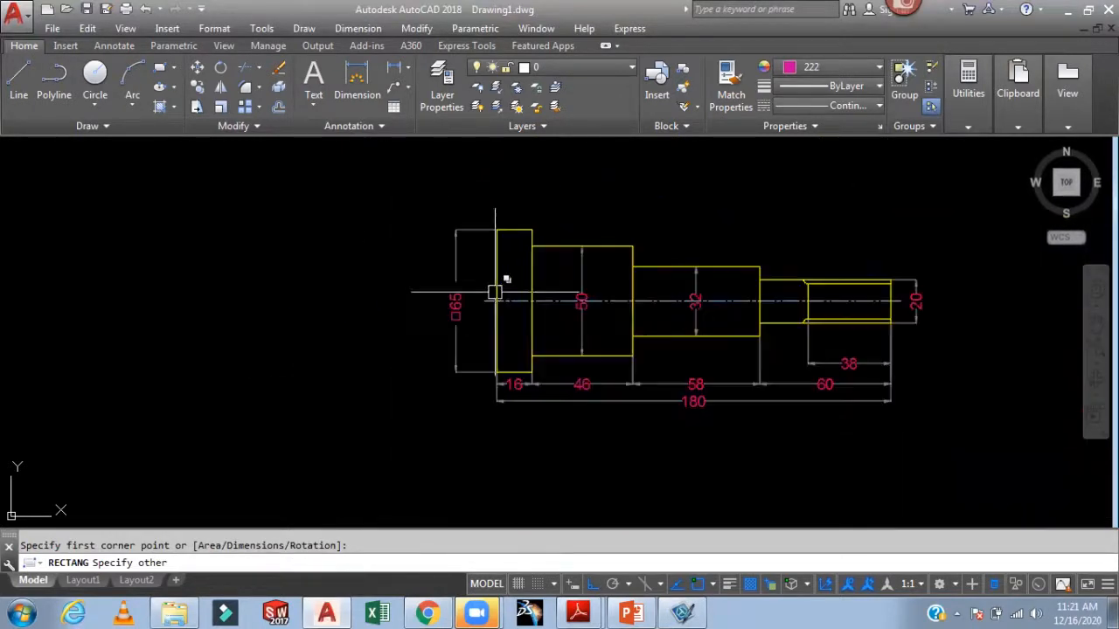
# - Add a diameter symbol (%%c) in front of the 50 dimension text on the large shaft section
pyautogui.scroll(2, 567, 258)
pyautogui.moveTo(444, 296); pyautogui.dragTo(395, 284, button='middle')
pyautogui.moveTo(502, 265); pyautogui.dragTo(448, 261, button='middle')
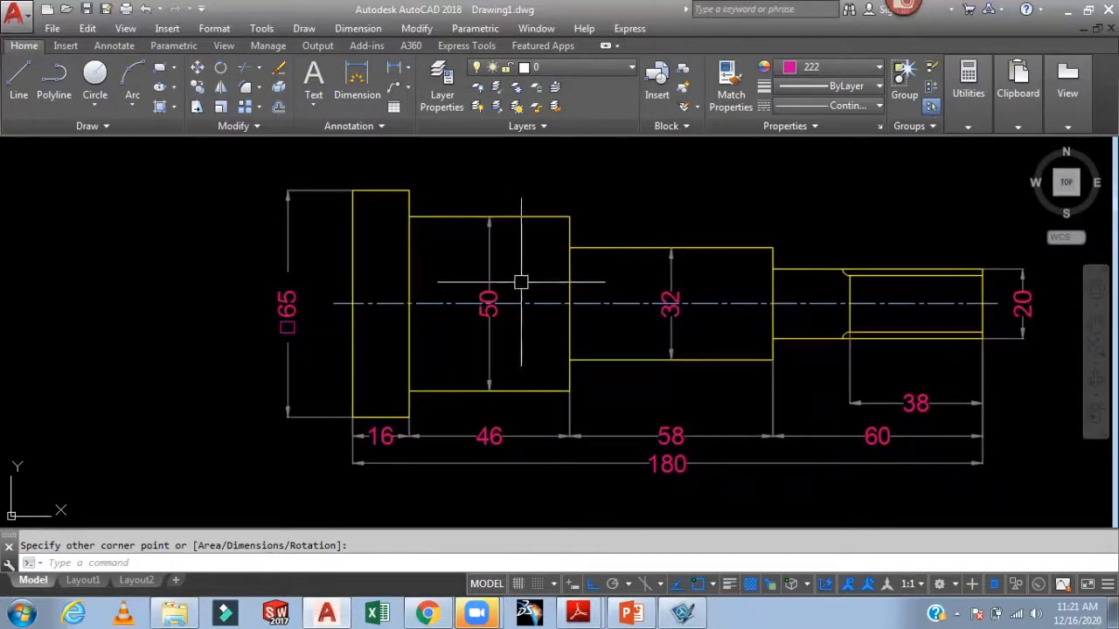
pyautogui.press('Return')
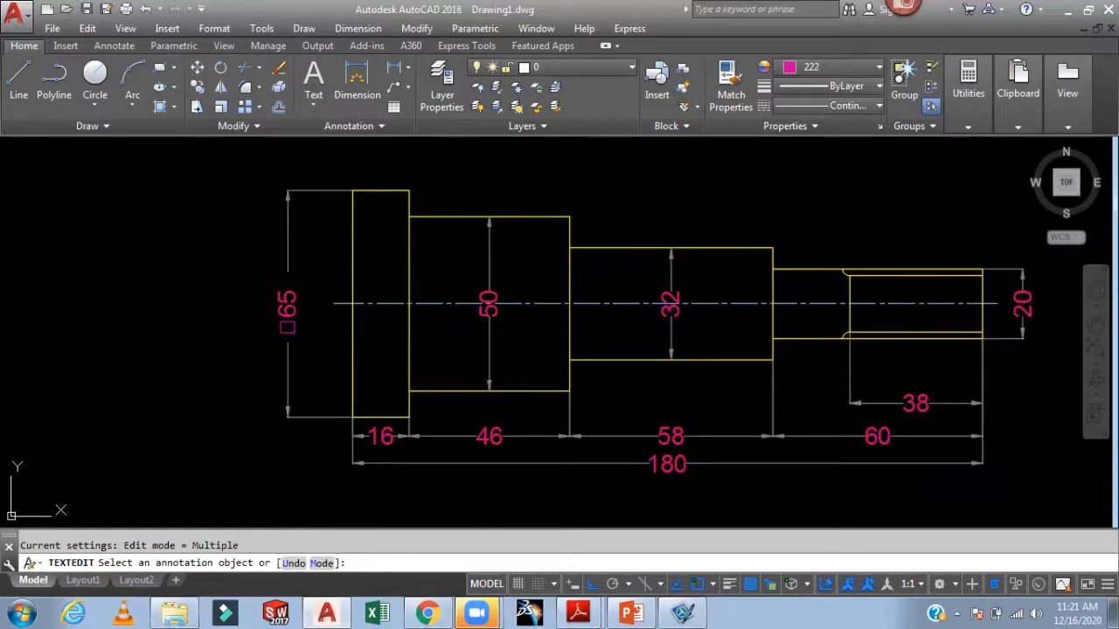
pyautogui.click(489, 299)
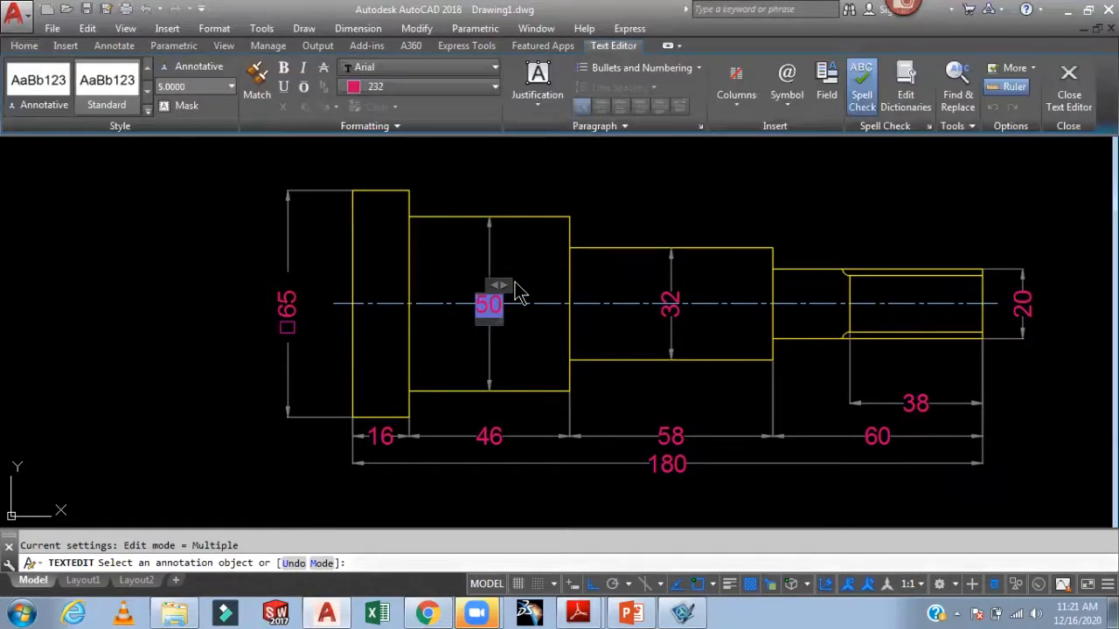
pyautogui.press('Home')
pyautogui.write('%%')
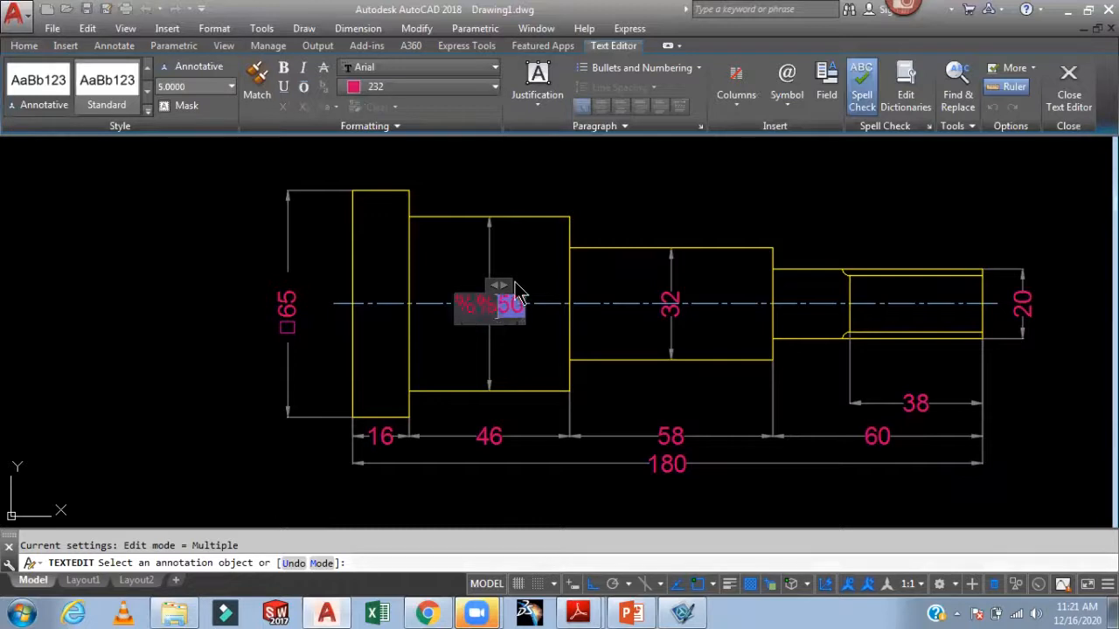
pyautogui.write('c')
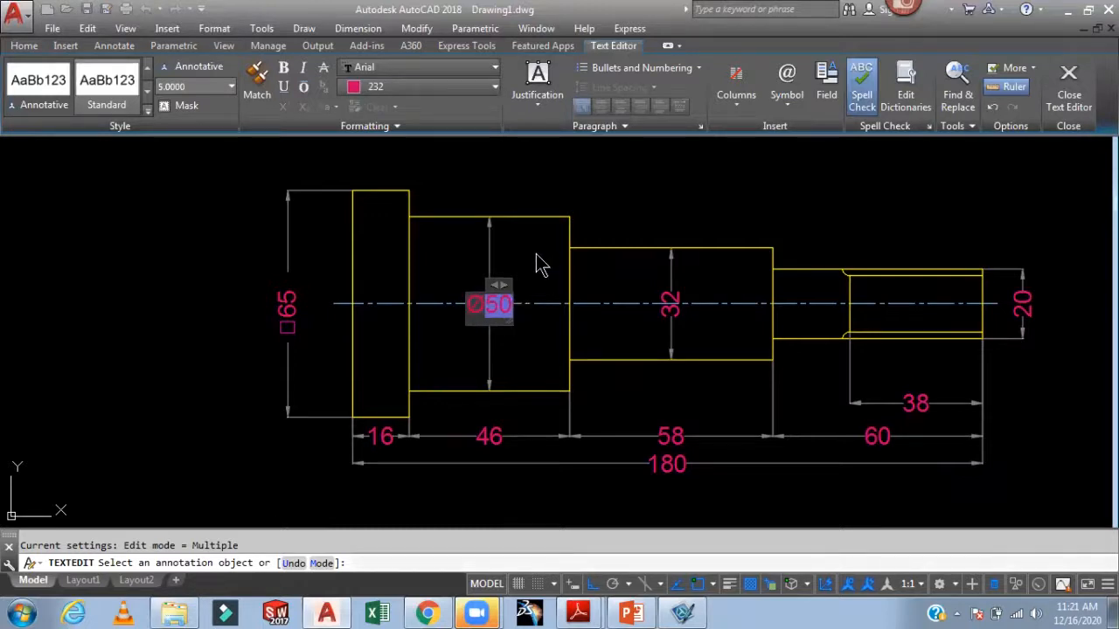
pyautogui.click(542, 264)
# - Add a diameter symbol (%%c) in front of the 32 dimension text on the middle shaft section
pyautogui.click(672, 317)
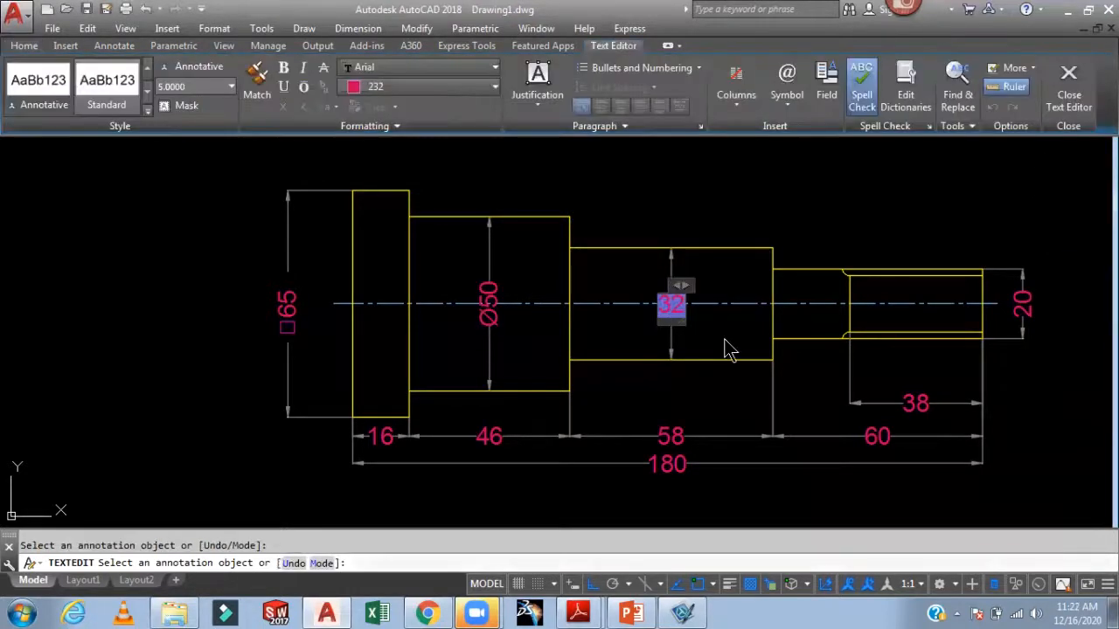
pyautogui.press('Home')
pyautogui.write('%%c')
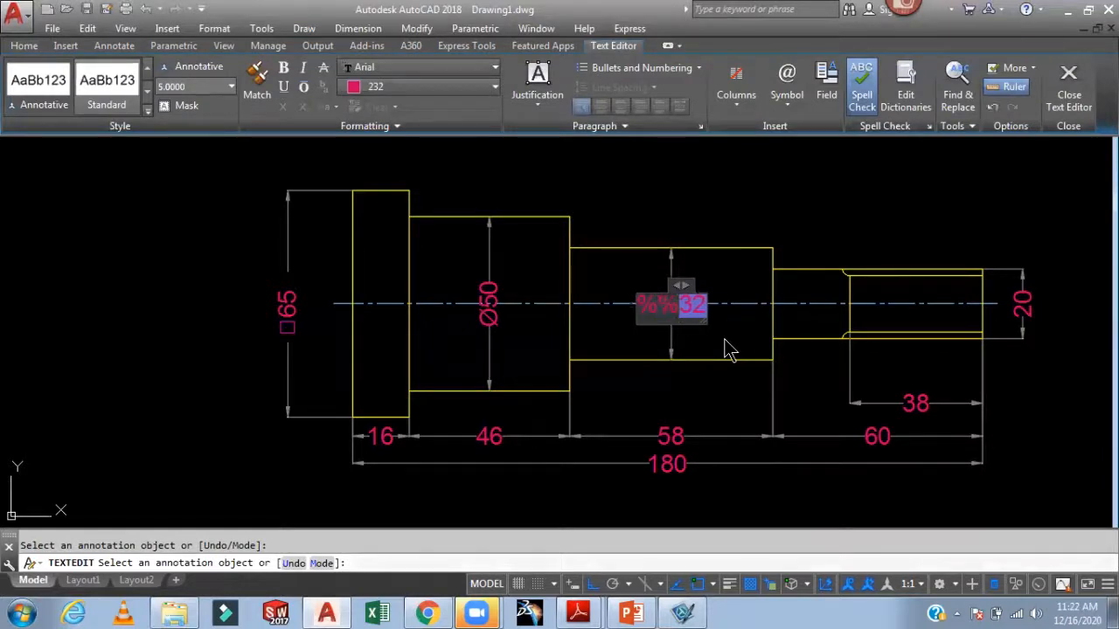
pyautogui.click(734, 348)
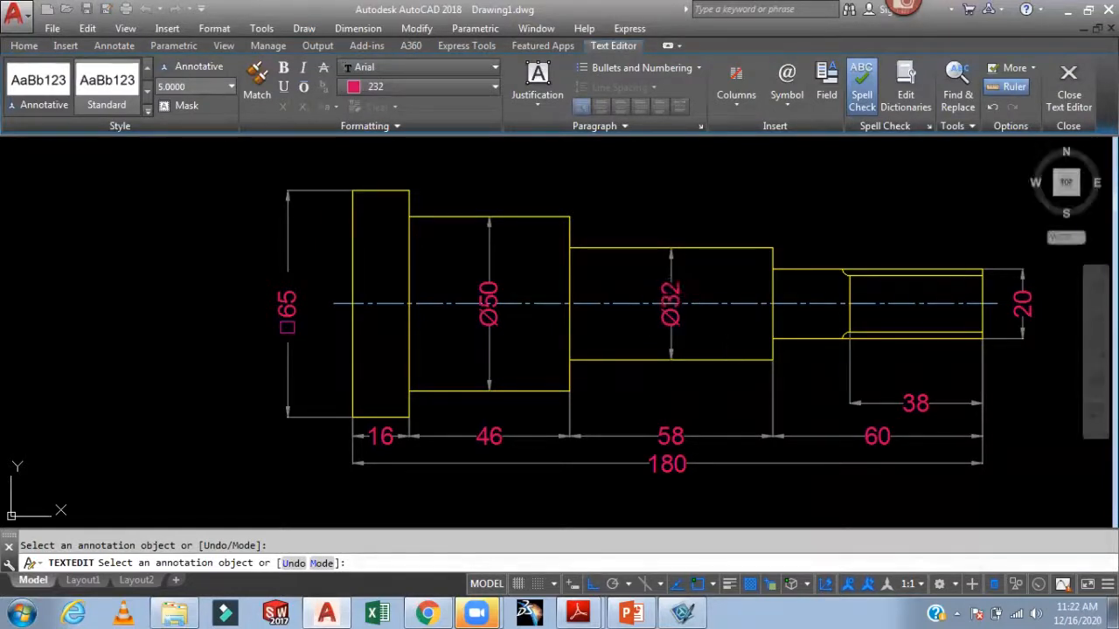
# - Add a diameter symbol (%%c) in front of the threaded end's 20 dimension text and end text editing
pyautogui.click(1023, 304)
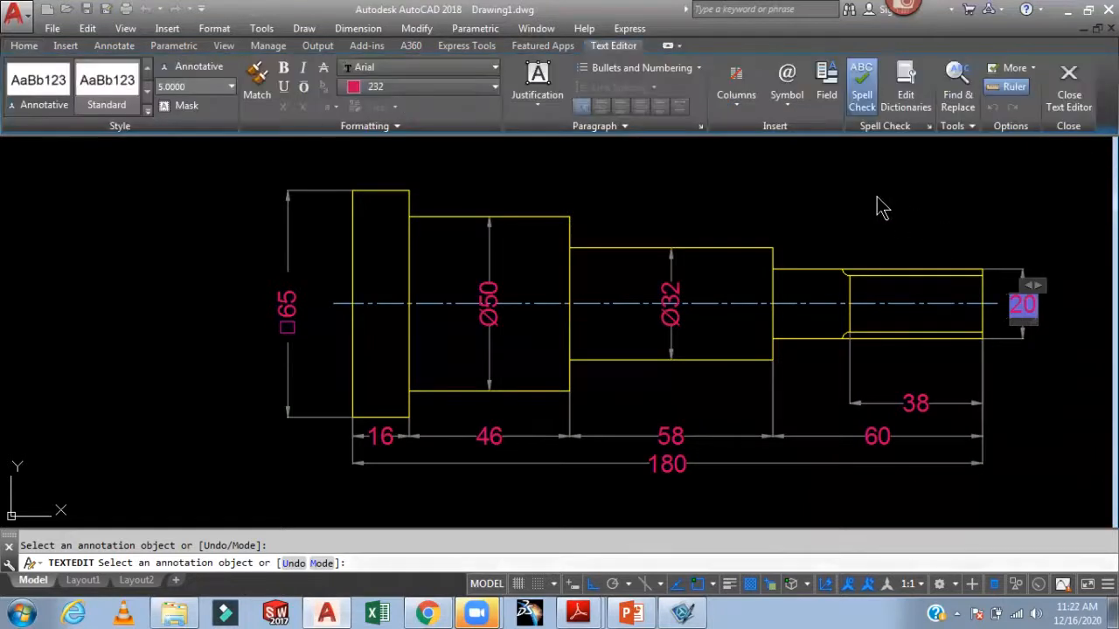
pyautogui.press('Home')
pyautogui.write('%%c')
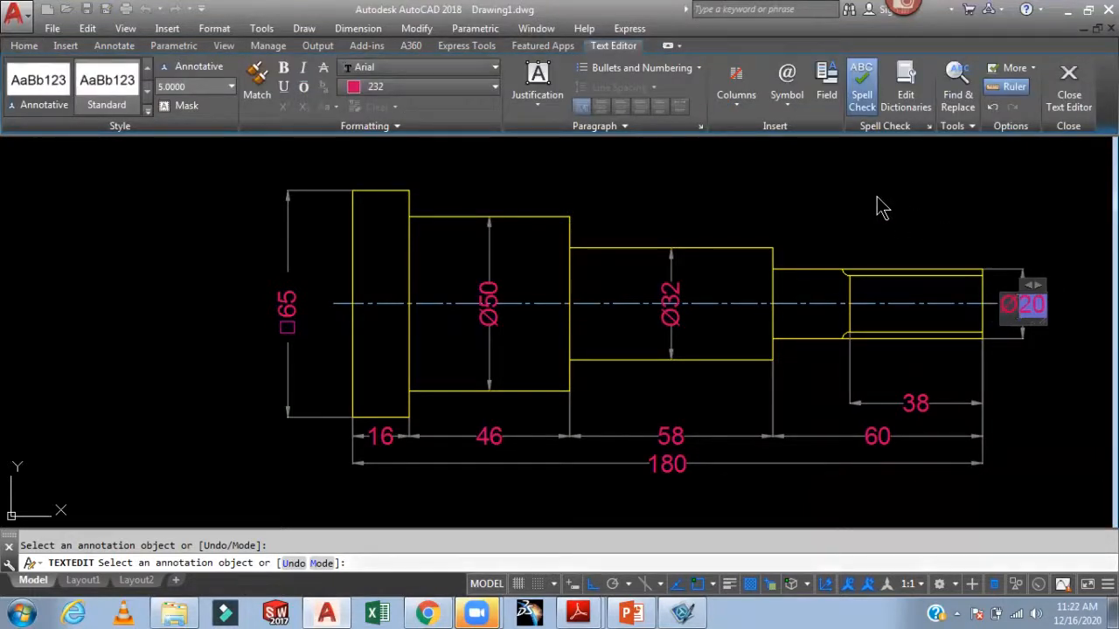
pyautogui.click(881, 207)
pyautogui.moveTo(879, 238); pyautogui.dragTo(644, 247, button='middle')
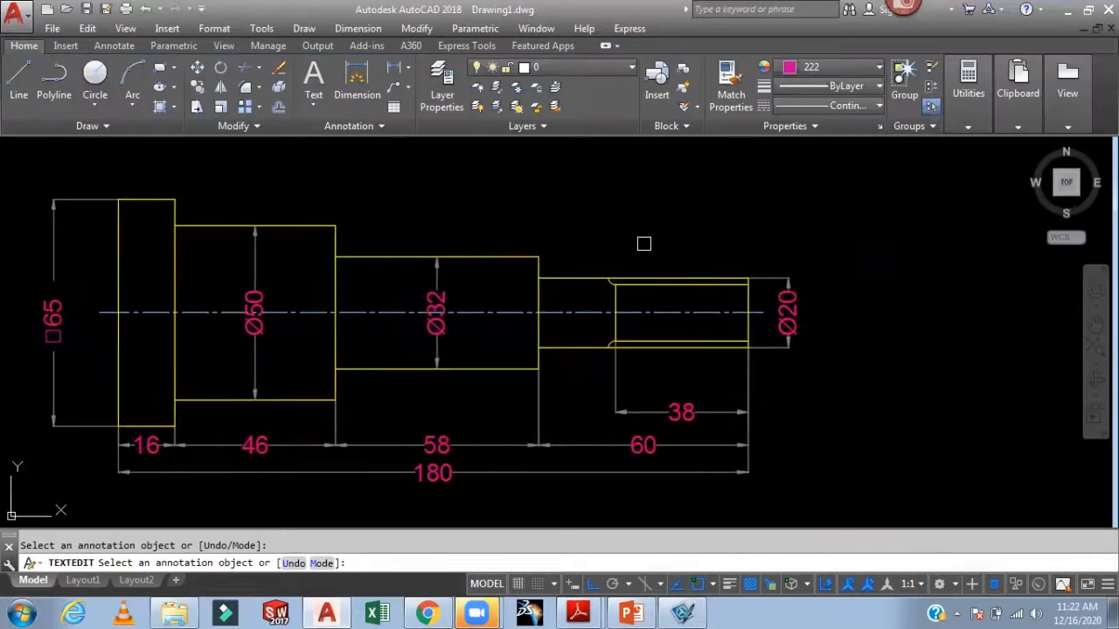
pyautogui.press('Escape')
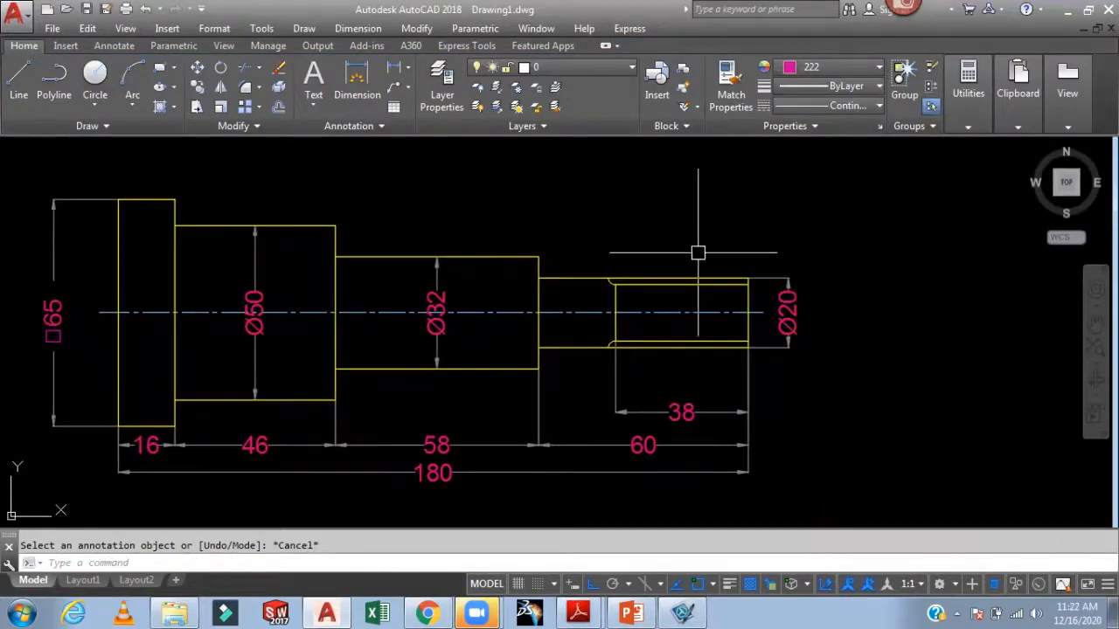
pyautogui.moveTo(706, 248); pyautogui.dragTo(712, 285, button='middle')
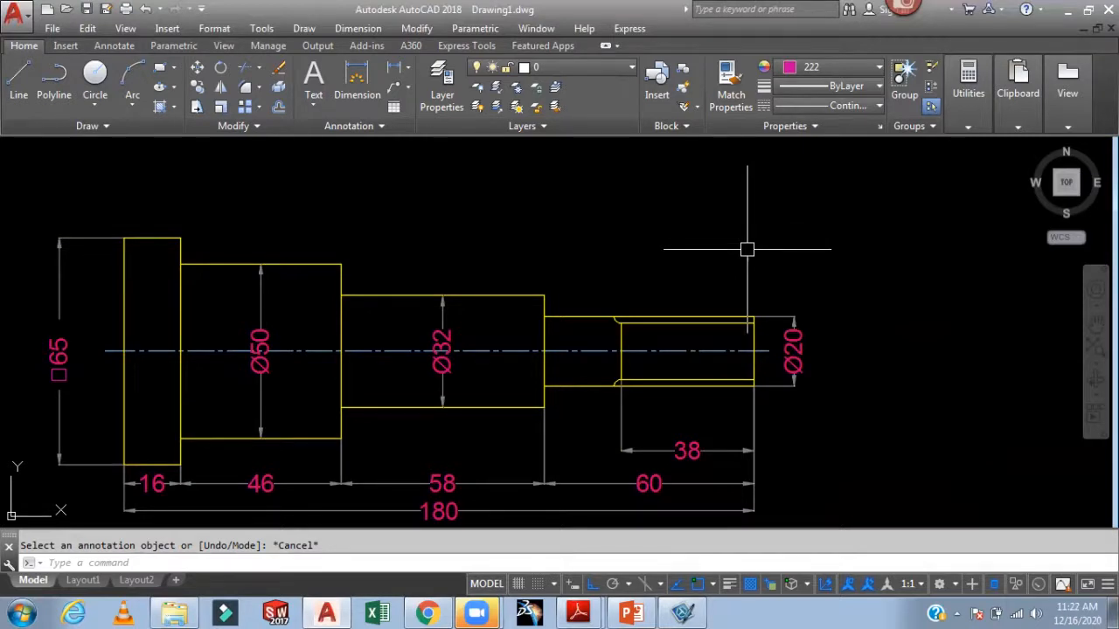
# - Place a multileader from the thread's upper edge to a landing diagonally up and right, with Ortho turned off
pyautogui.write('MLD')
pyautogui.press('Return')
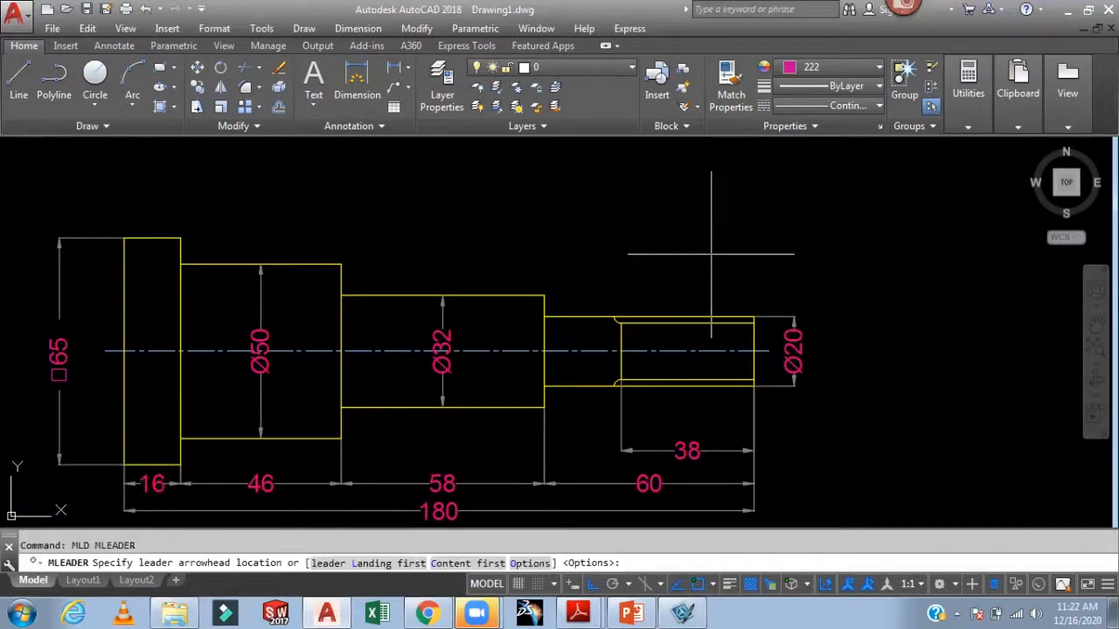
pyautogui.click(662, 319)
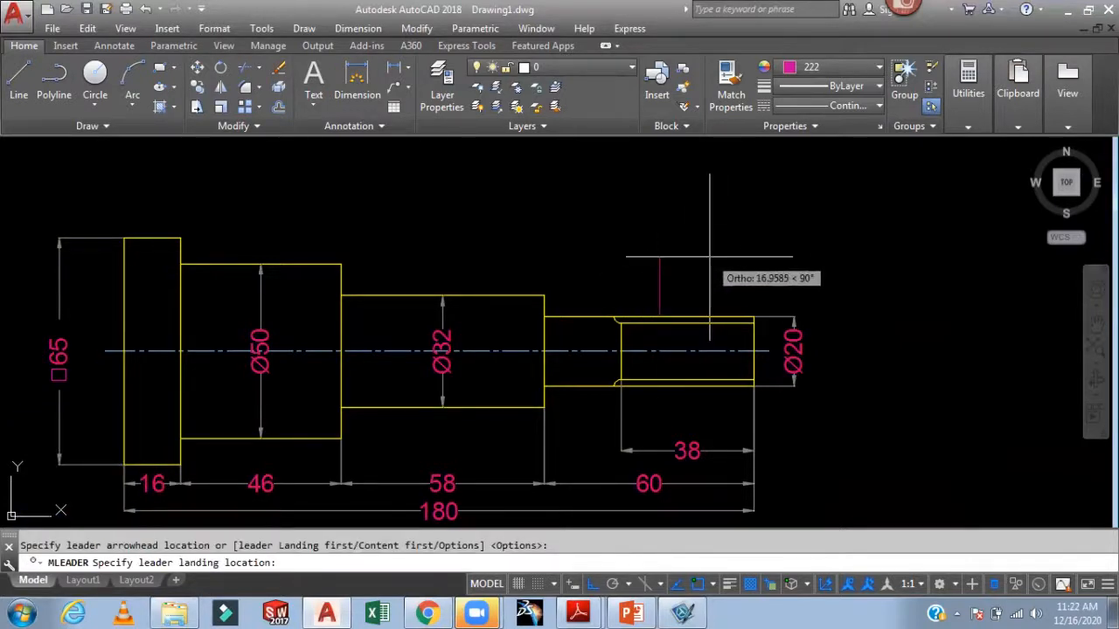
pyautogui.click(593, 584)
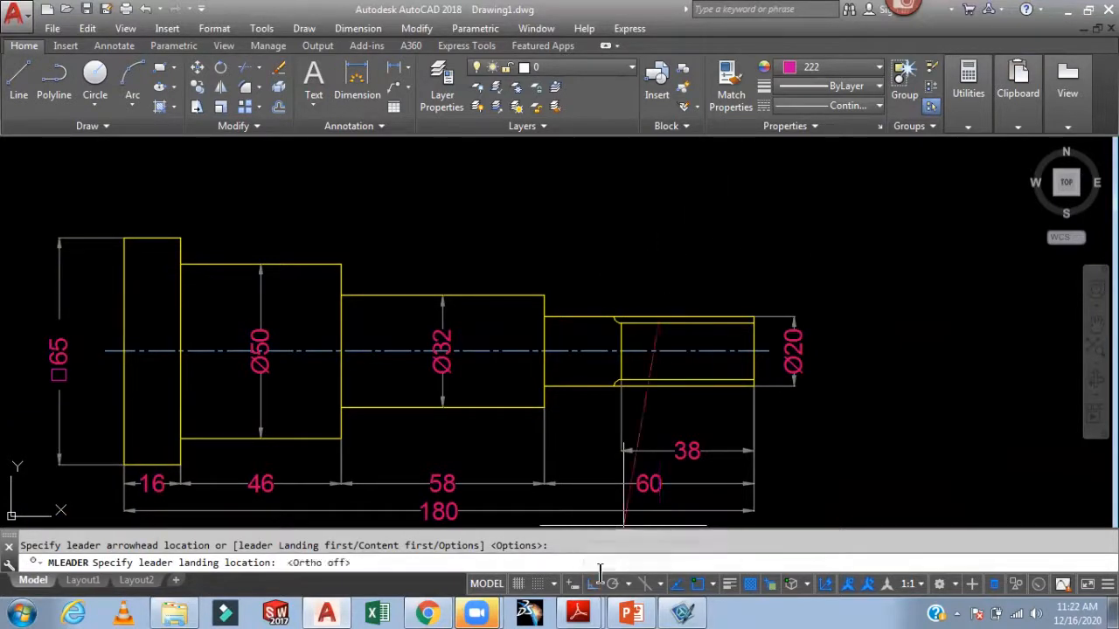
pyautogui.click(724, 240)
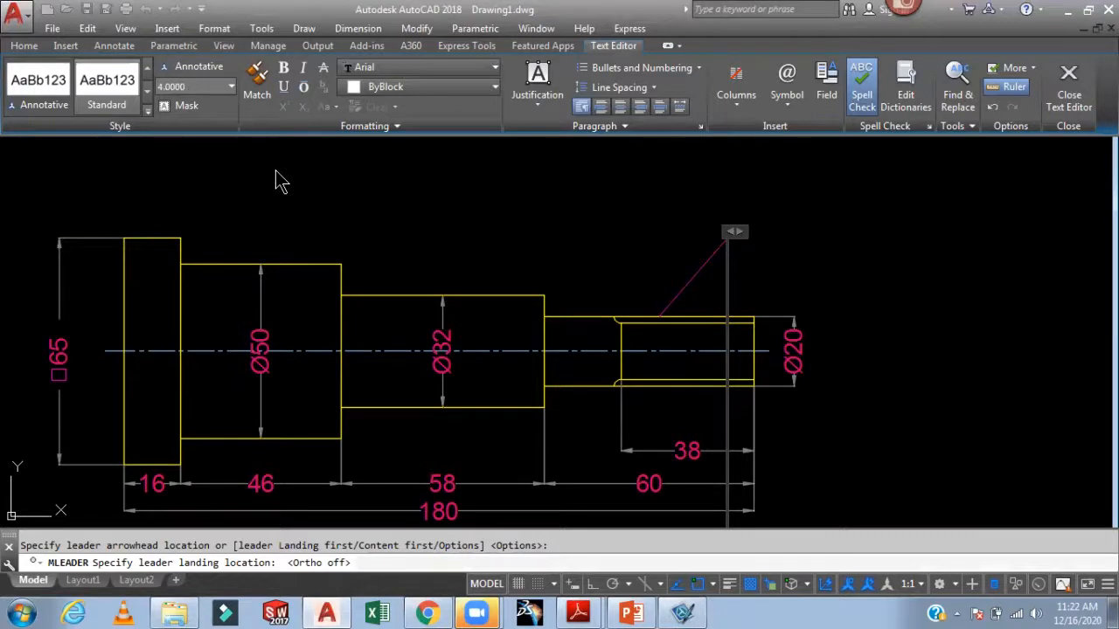
# - Enter M20X2.0 as the thread leader's text and finish the annotation
pyautogui.write('M20')
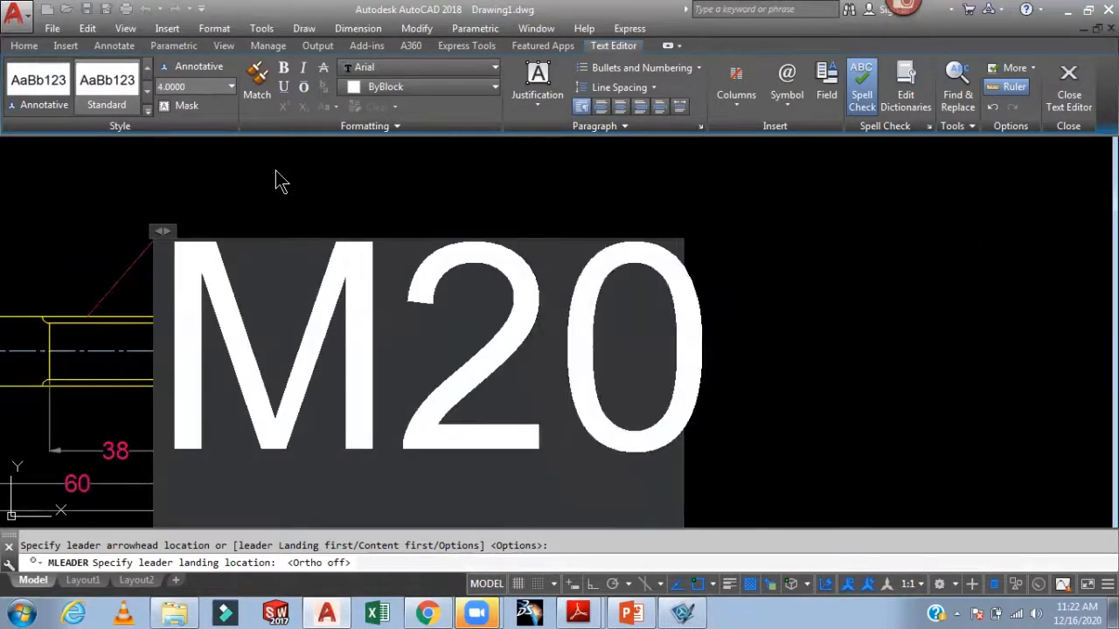
pyautogui.write('X')
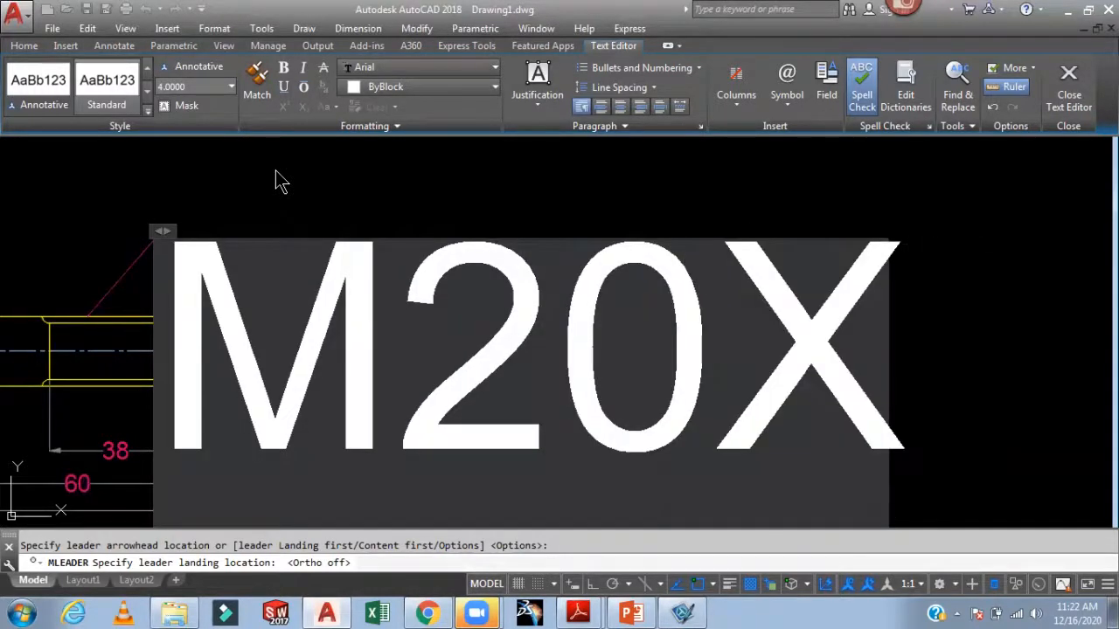
pyautogui.write('2')
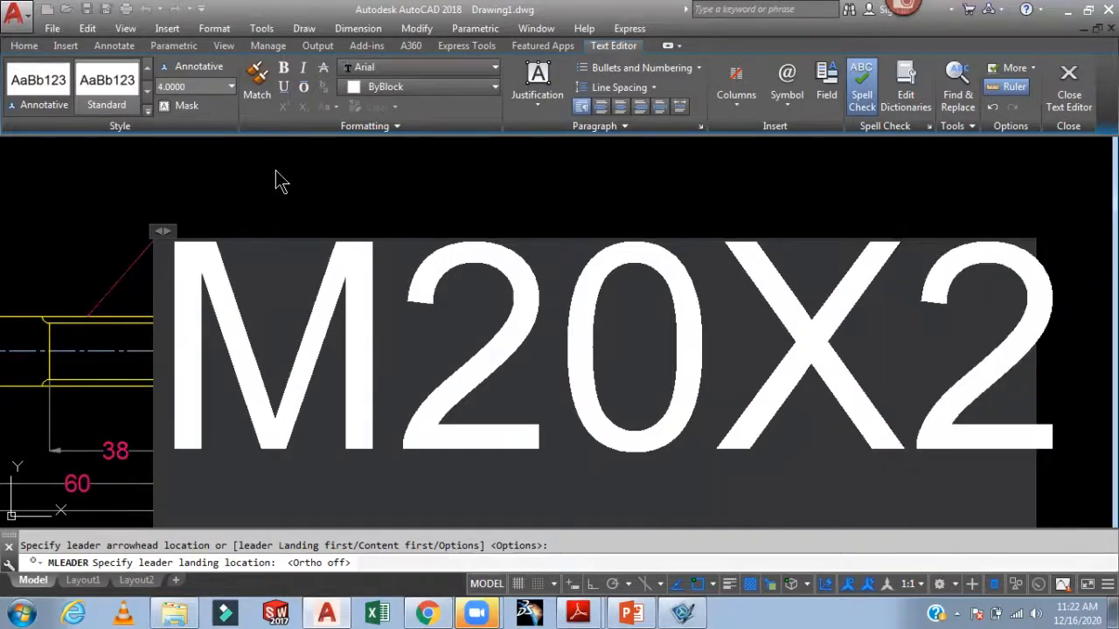
pyautogui.write('.0')
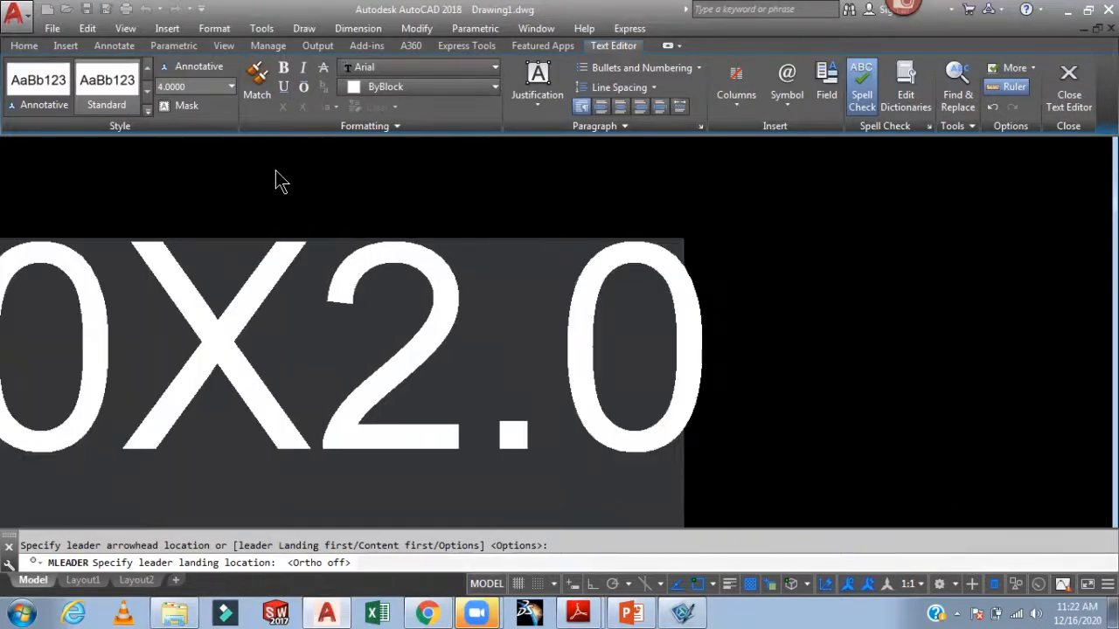
pyautogui.click(734, 208)
pyautogui.scroll(-10, 791, 245)
pyautogui.scroll(5, 492, 245)
pyautogui.moveTo(657, 258)
pyautogui.mouseDown(button='middle')
pyautogui.moveTo(755, 219)
pyautogui.moveTo(811, 229)
pyautogui.mouseUp(button='middle')
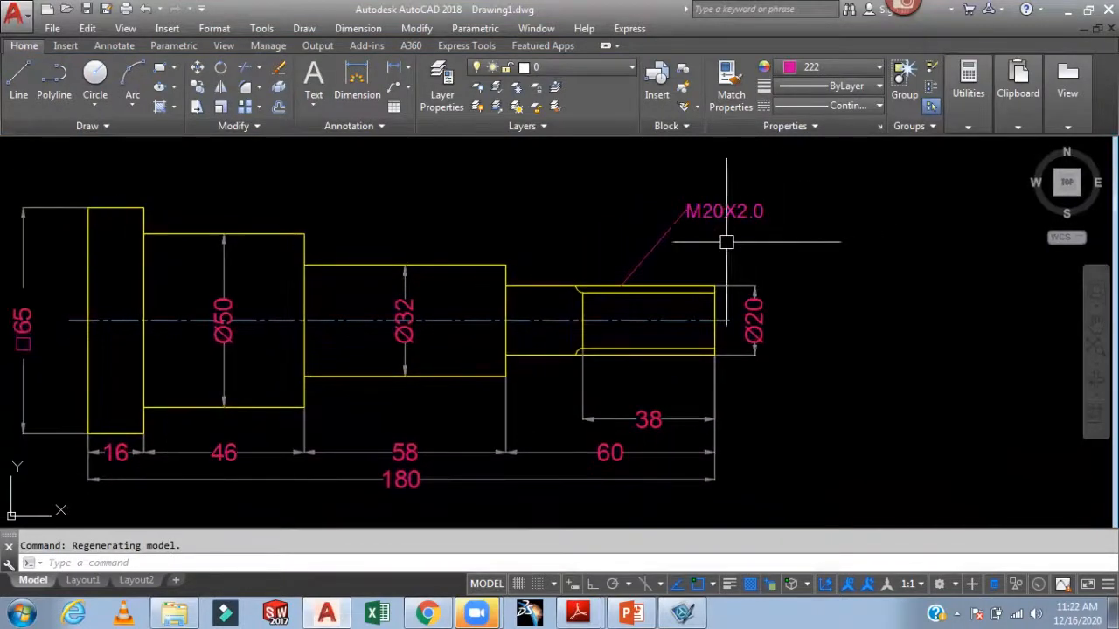
# - Set the thread leader's arrowhead size to 3 in its properties
pyautogui.moveTo(746, 244); pyautogui.dragTo(755, 268, button='middle')
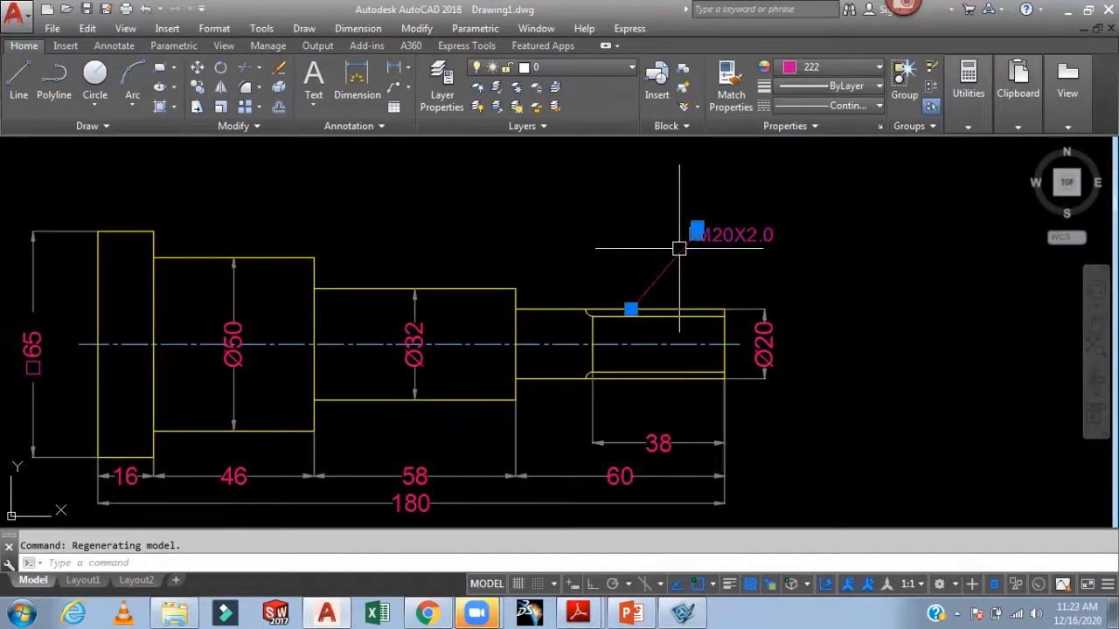
pyautogui.click(679, 249)
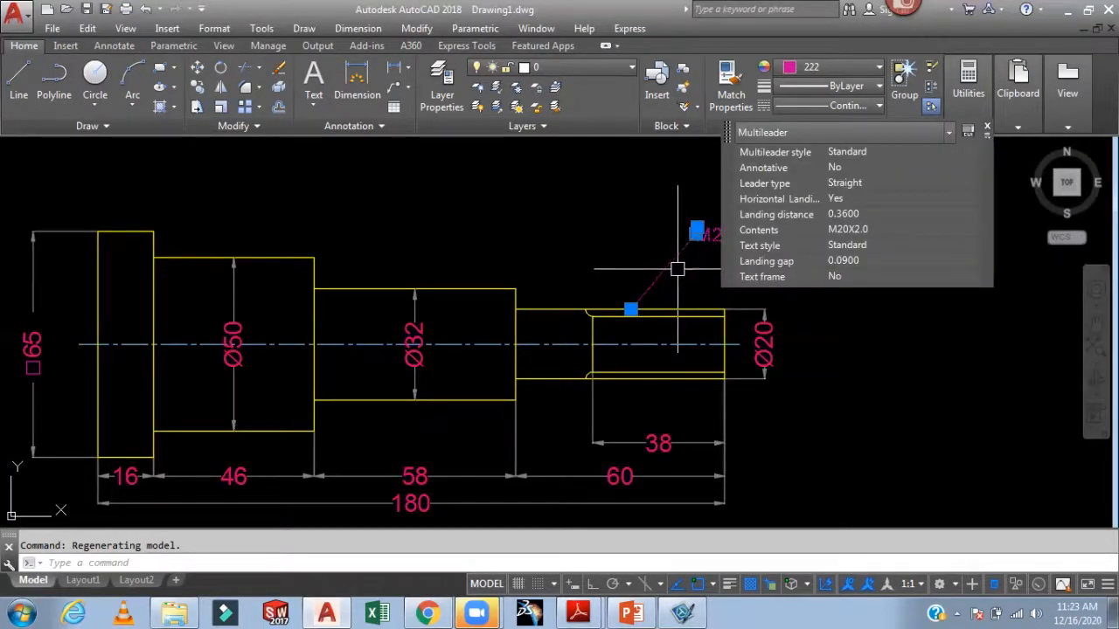
pyautogui.hotkey('ctrl', '1')
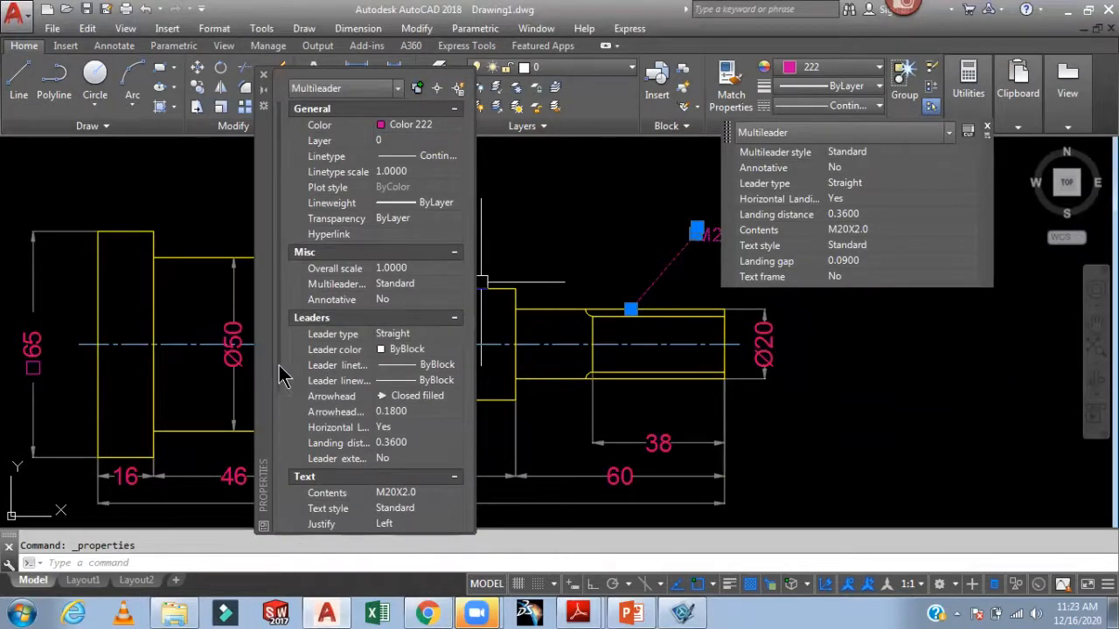
pyautogui.scroll(-1, 283, 389)
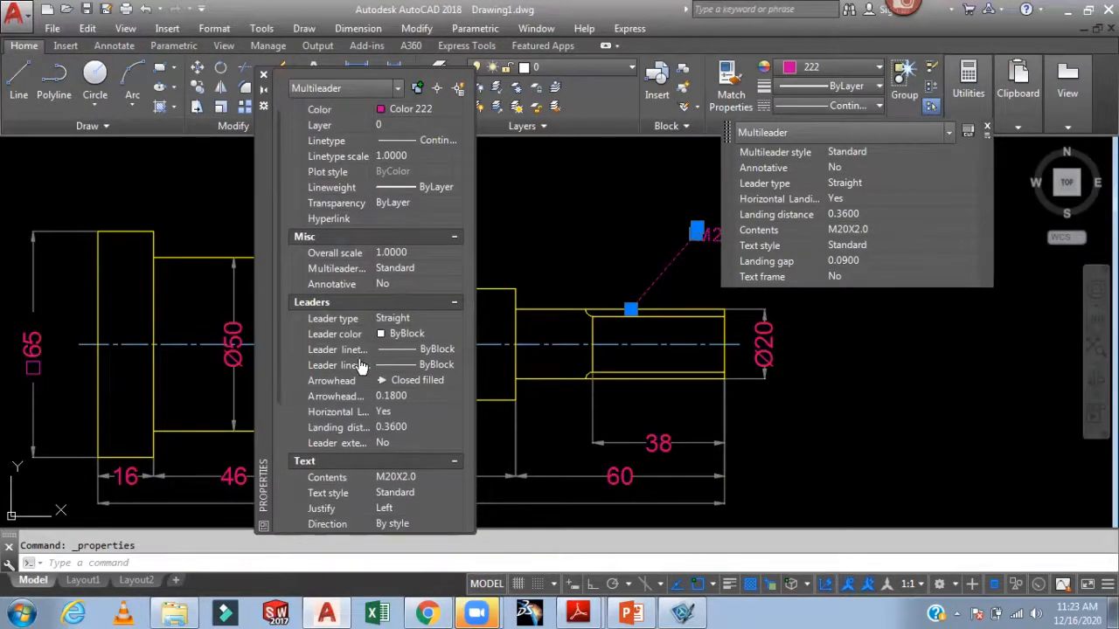
pyautogui.click(418, 396)
pyautogui.write('3')
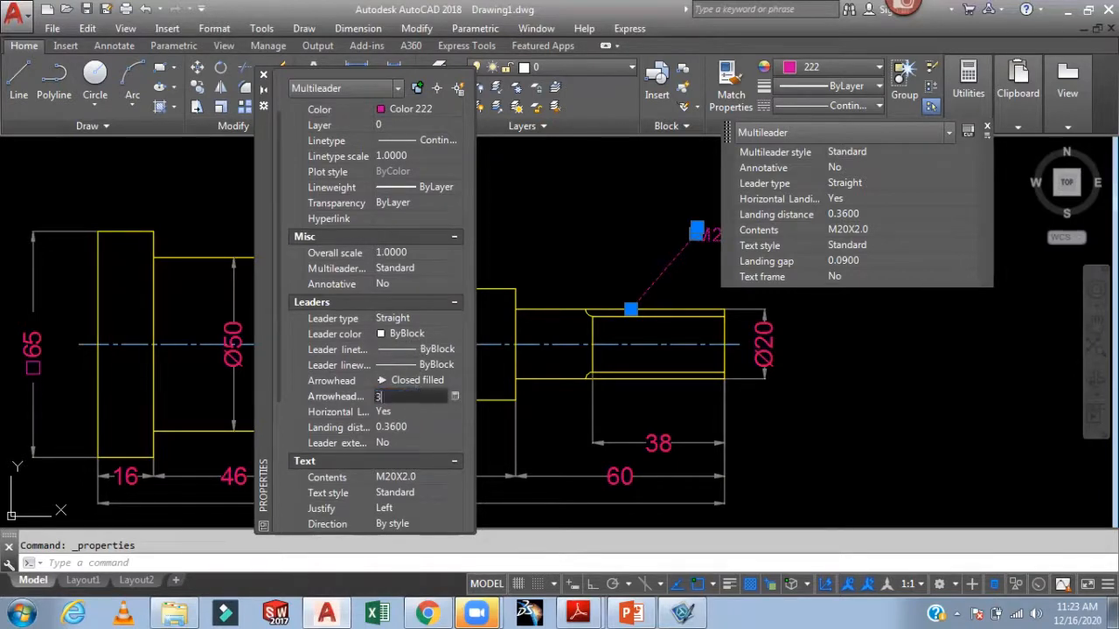
pyautogui.click(422, 409)
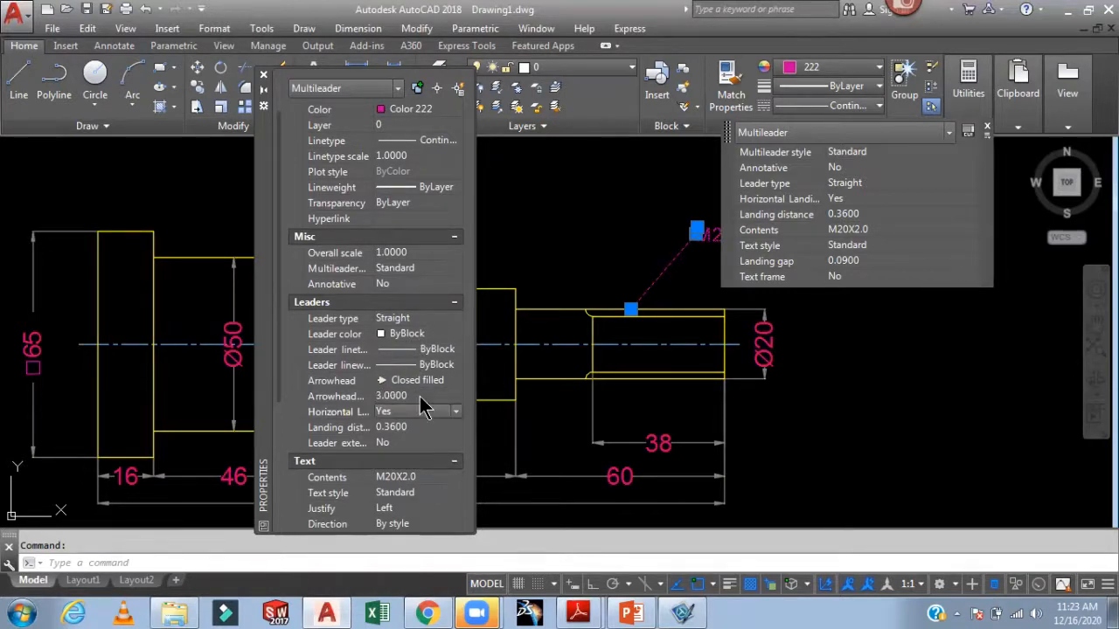
# - Set the thread leader's leader color to index color 8
pyautogui.click(428, 332)
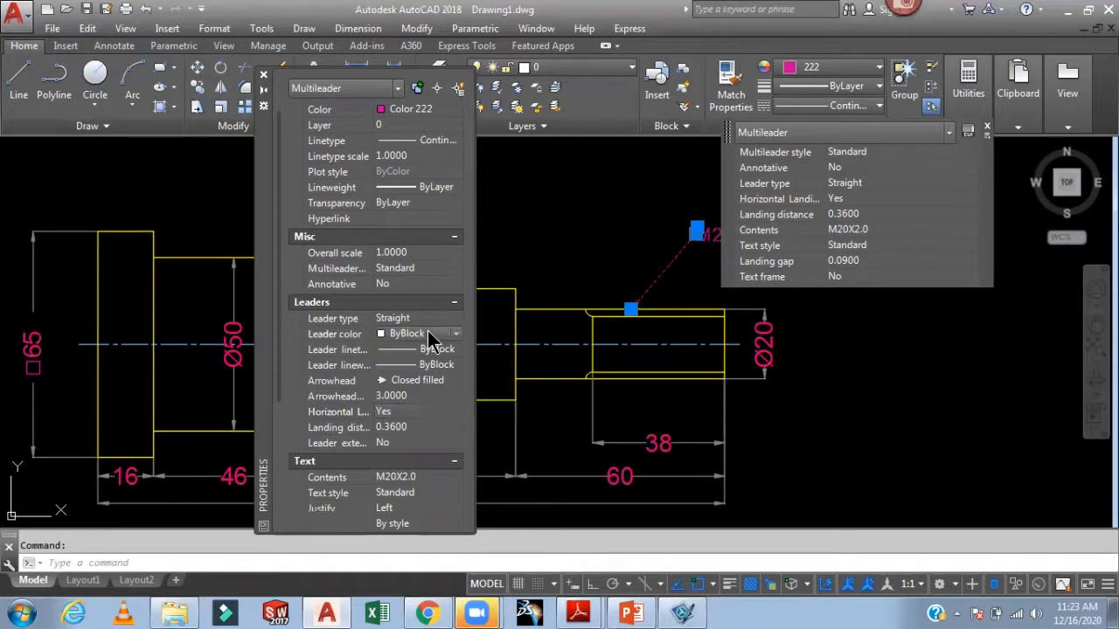
pyautogui.click(427, 331)
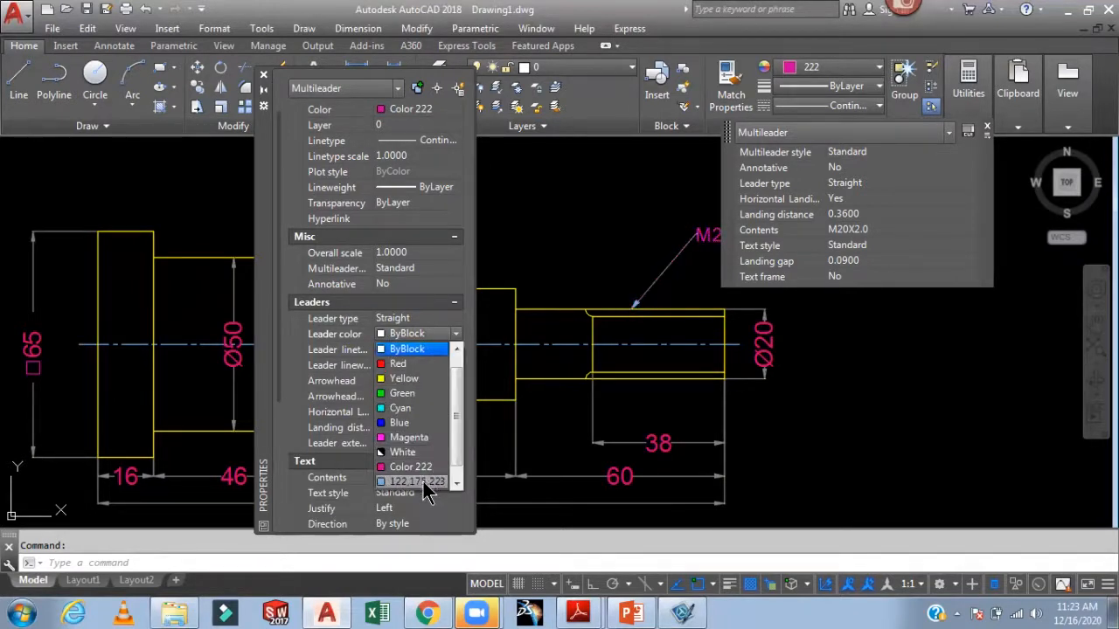
pyautogui.moveTo(457, 465); pyautogui.dragTo(457, 487)
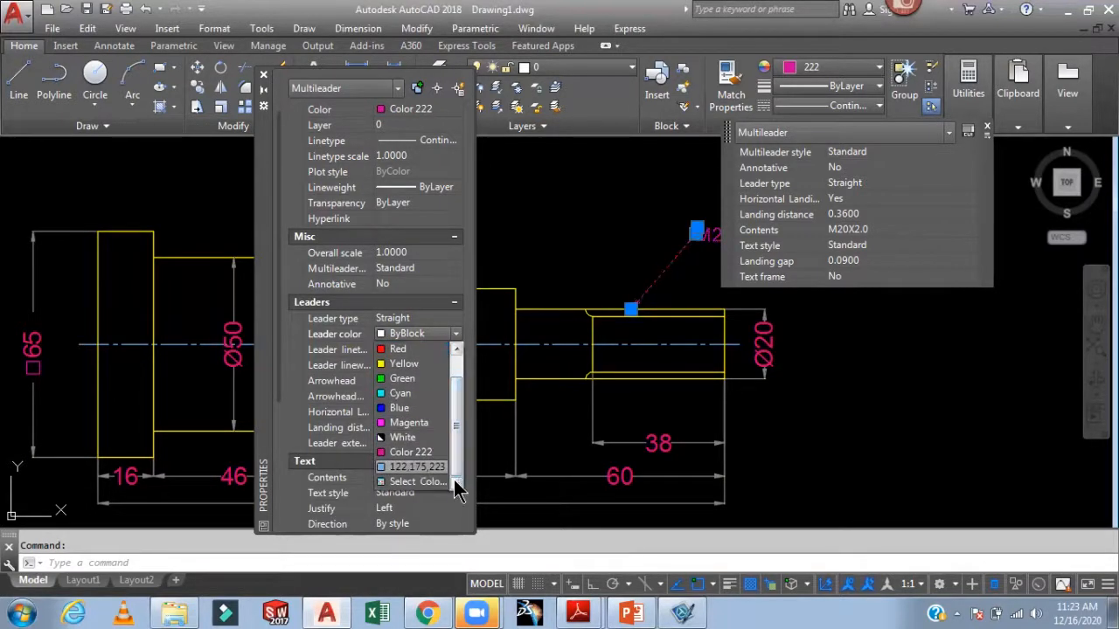
pyautogui.click(428, 486)
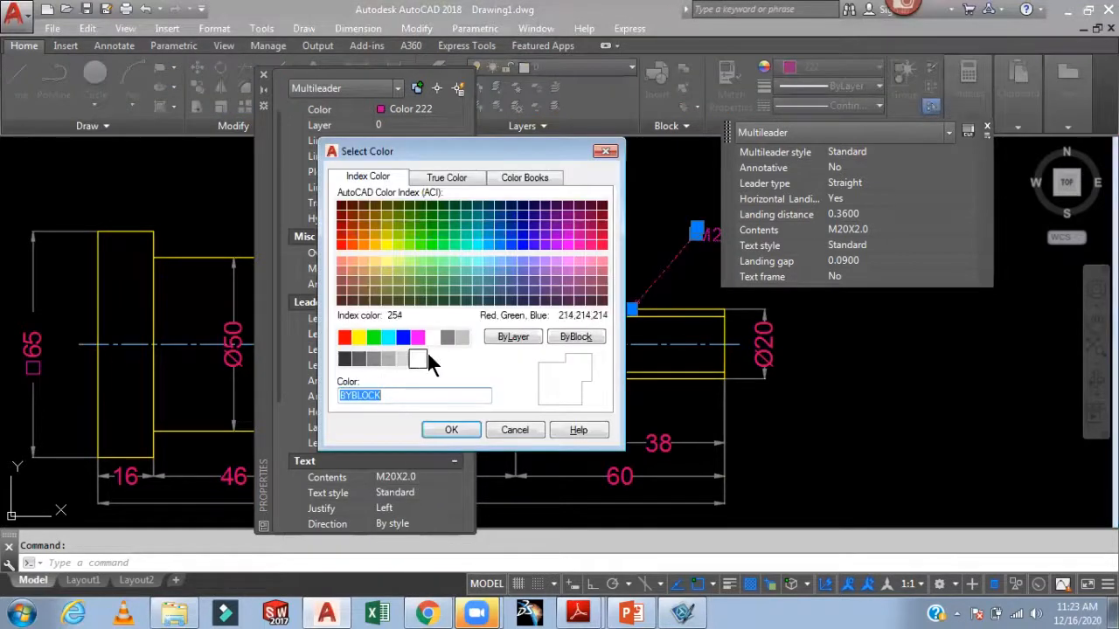
pyautogui.click(448, 337)
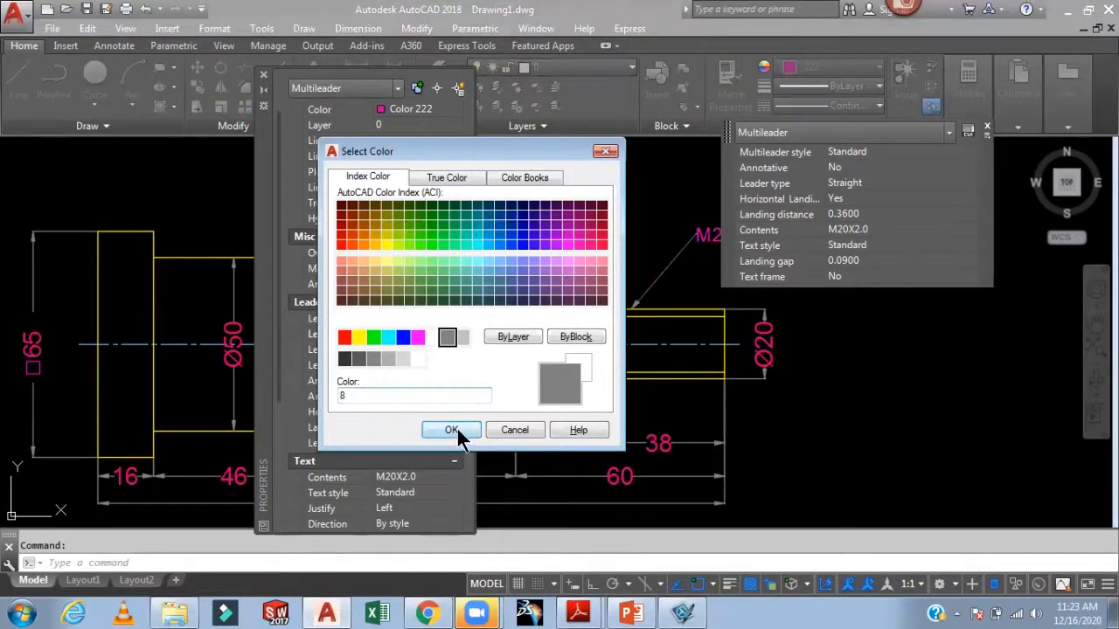
pyautogui.click(451, 430)
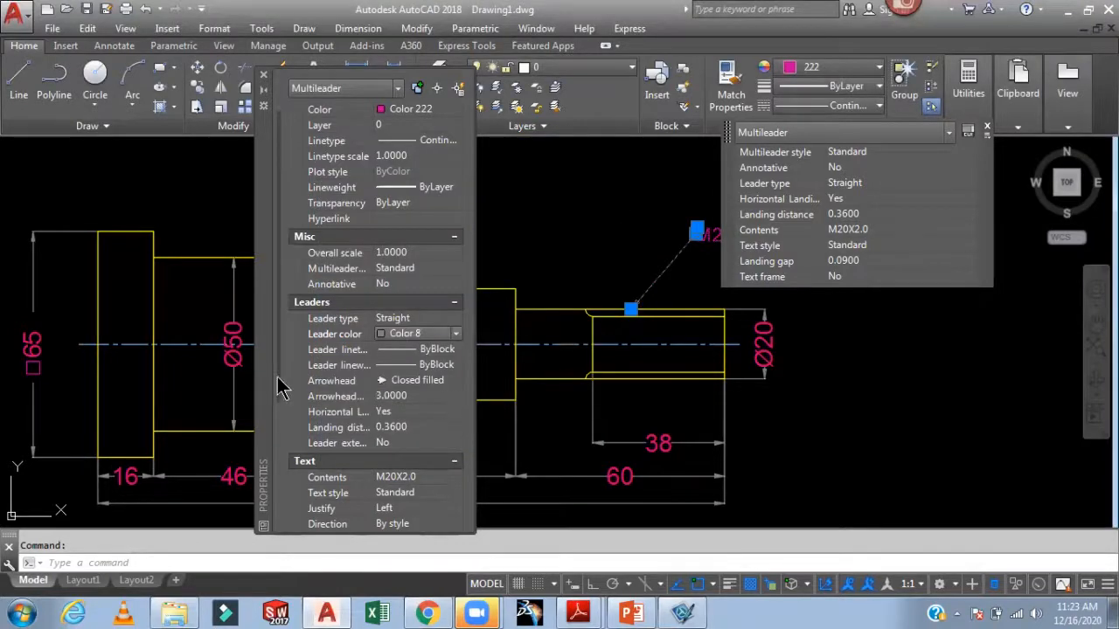
# - Set the thread leader's left and right text attachments to Underline bottom line in its properties, and deselect the leader
pyautogui.scroll(-1, 281, 419)
pyautogui.scroll(-3, 284, 437)
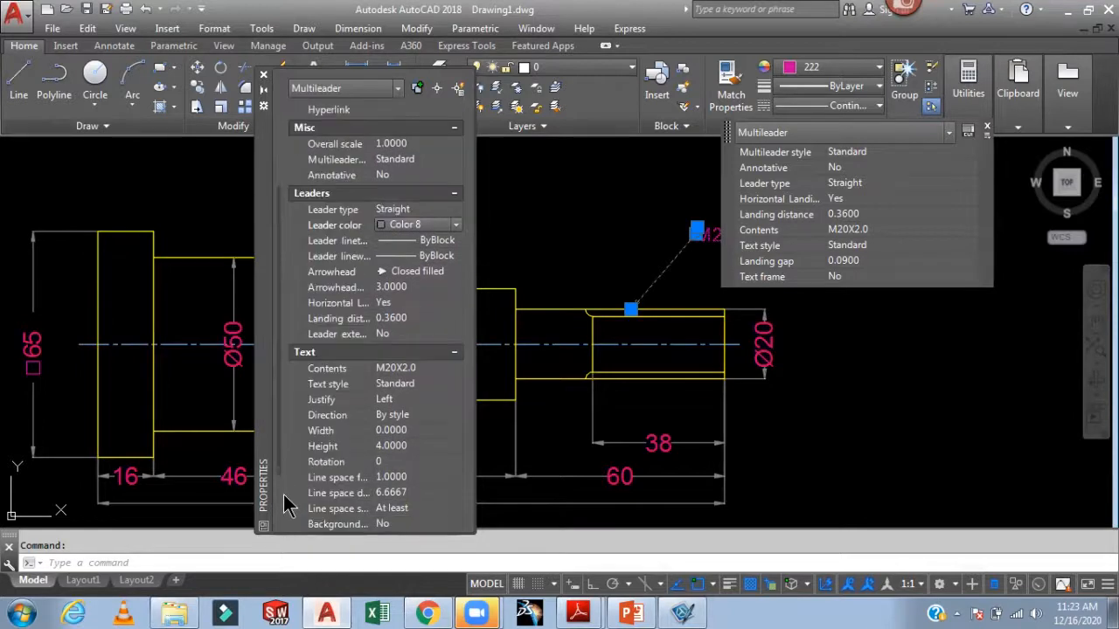
pyautogui.scroll(-2, 289, 505)
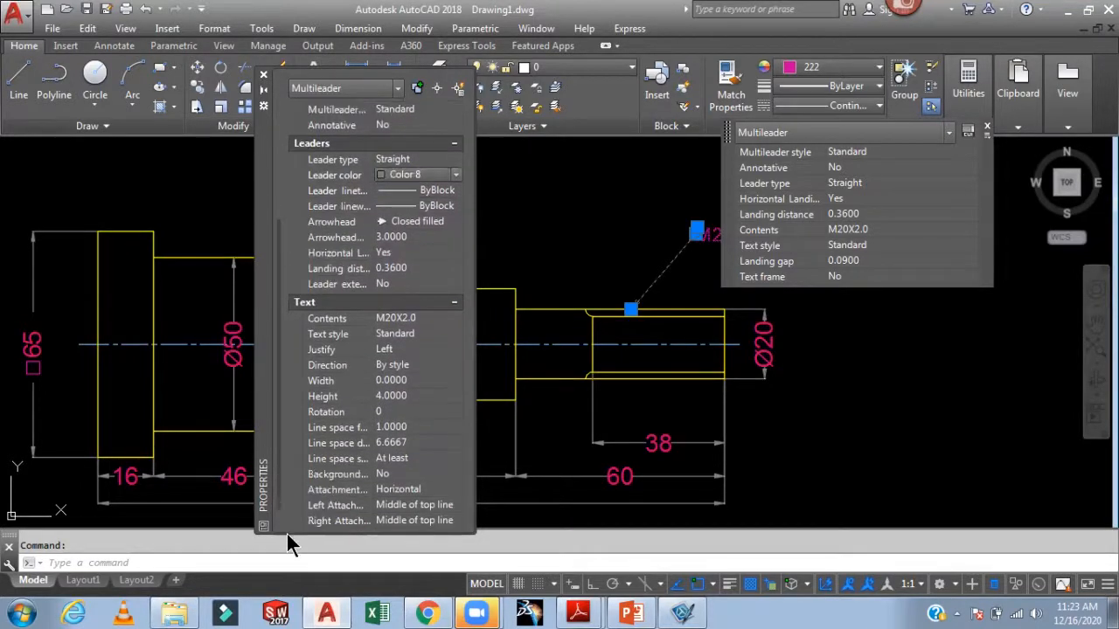
pyautogui.click(412, 490)
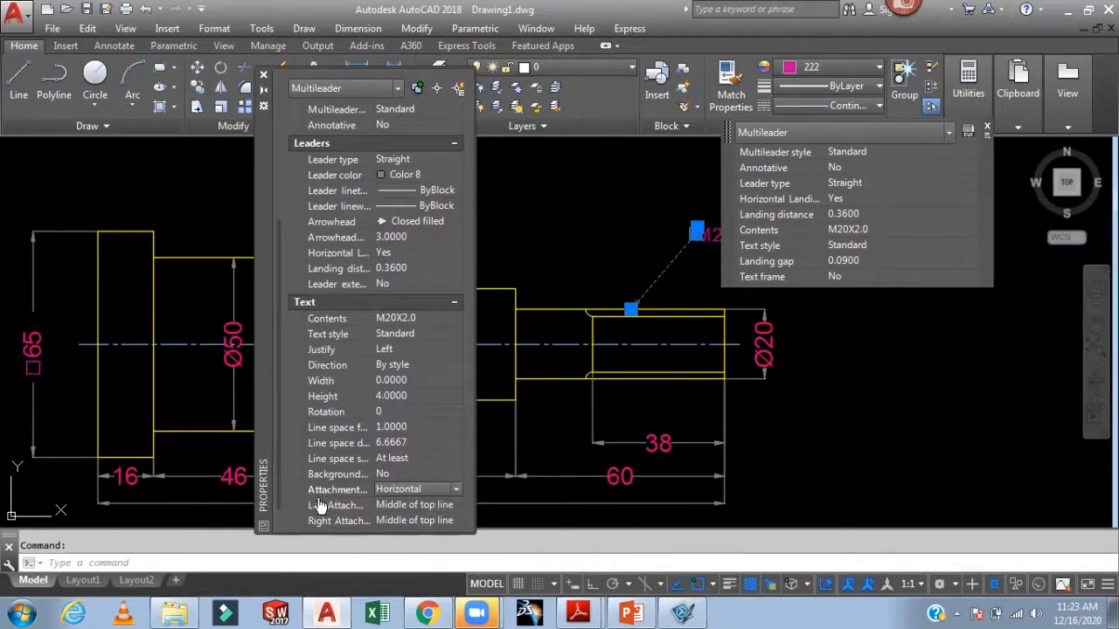
pyautogui.click(398, 510)
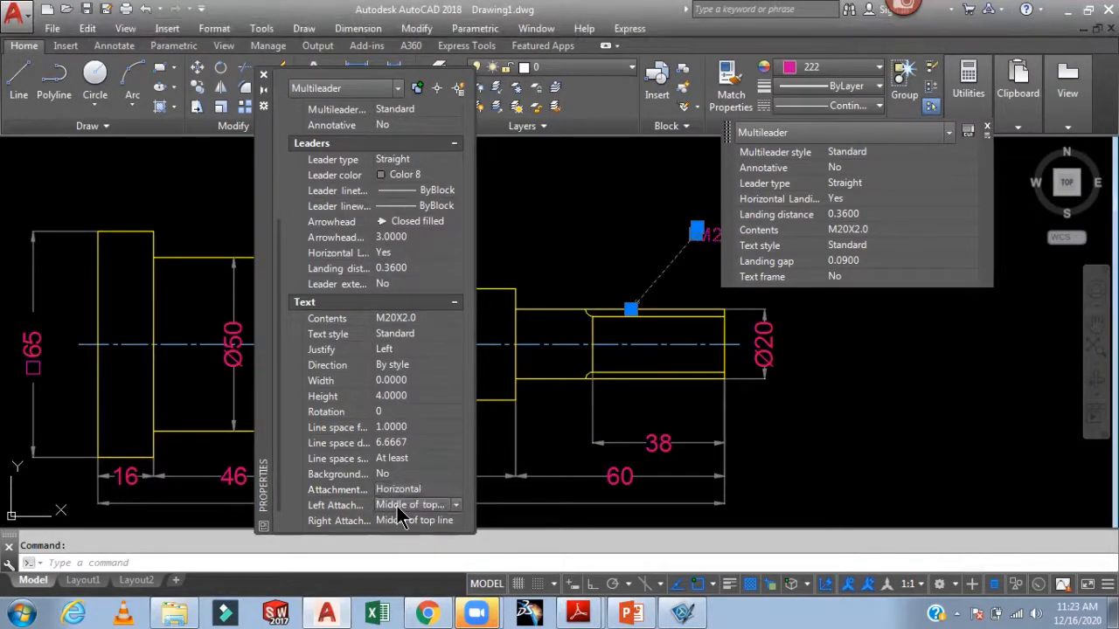
pyautogui.click(397, 509)
pyautogui.click(404, 473)
pyautogui.click(411, 517)
pyautogui.click(411, 516)
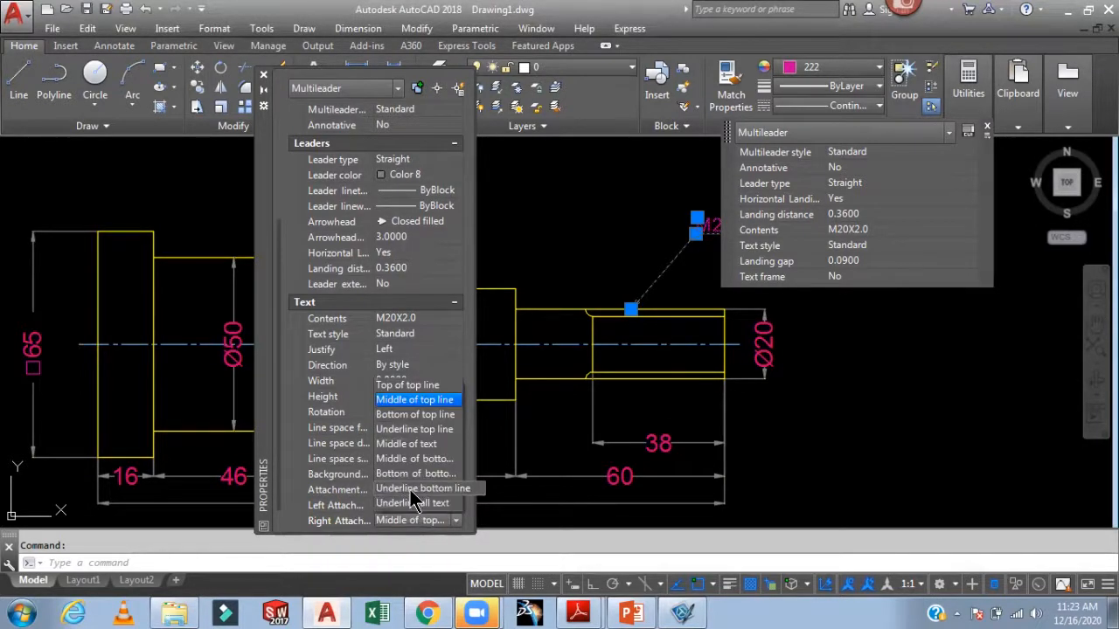
pyautogui.click(410, 489)
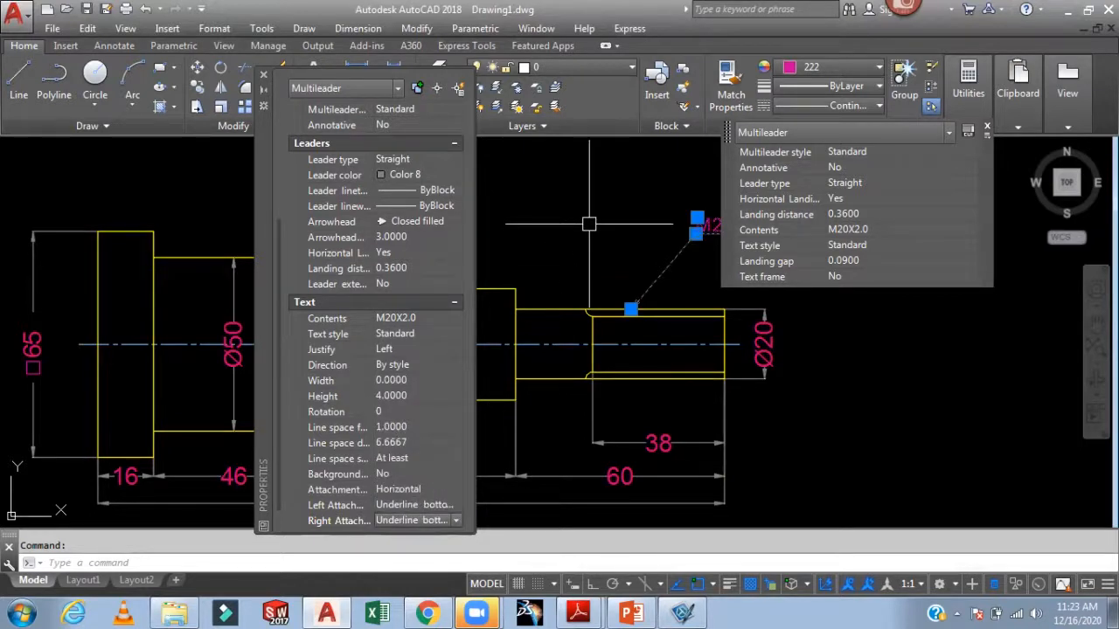
pyautogui.click(263, 76)
pyautogui.press('Escape')
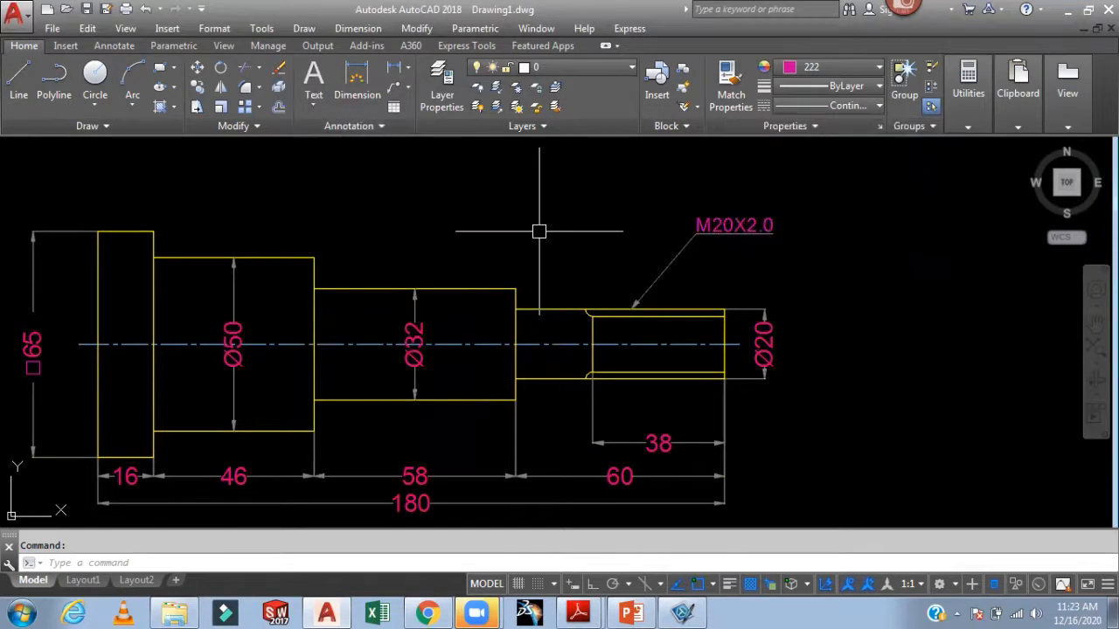
# - Review plate drawing (b) in the reference PDF in Adobe Reader, return to AutoCAD and set the current color to Yellow
pyautogui.scroll(-1, 850, 272)
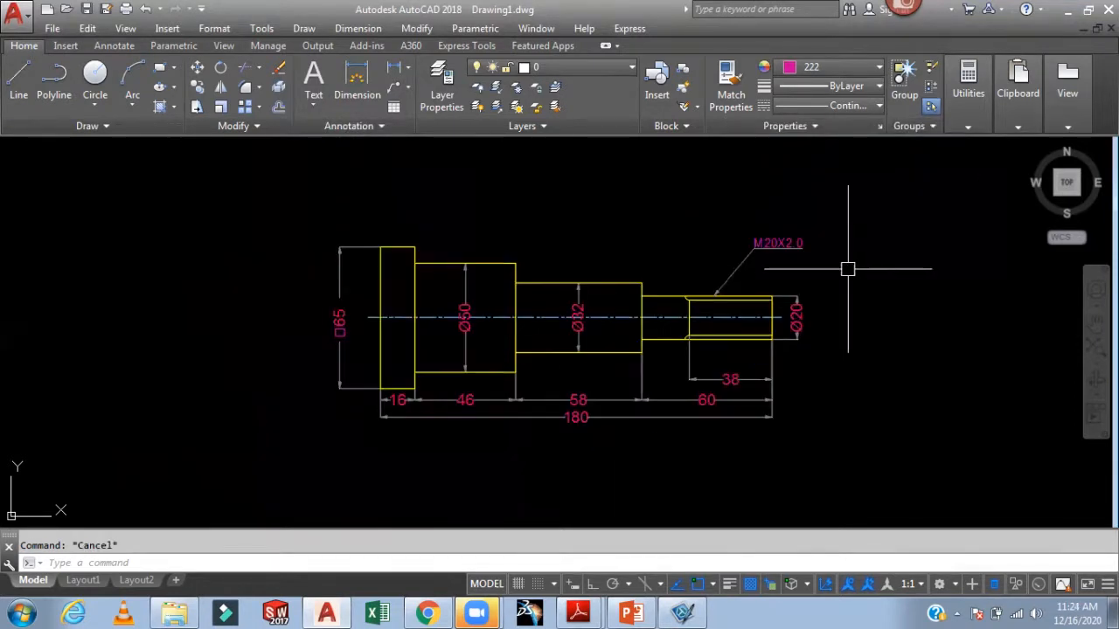
pyautogui.moveTo(849, 267)
pyautogui.mouseDown(button='middle')
pyautogui.moveTo(722, 270)
pyautogui.moveTo(742, 282)
pyautogui.moveTo(669, 302)
pyautogui.moveTo(644, 283)
pyautogui.moveTo(722, 187)
pyautogui.moveTo(766, 202)
pyautogui.mouseUp(button='middle')
pyautogui.moveTo(776, 254); pyautogui.dragTo(737, 270, button='middle')
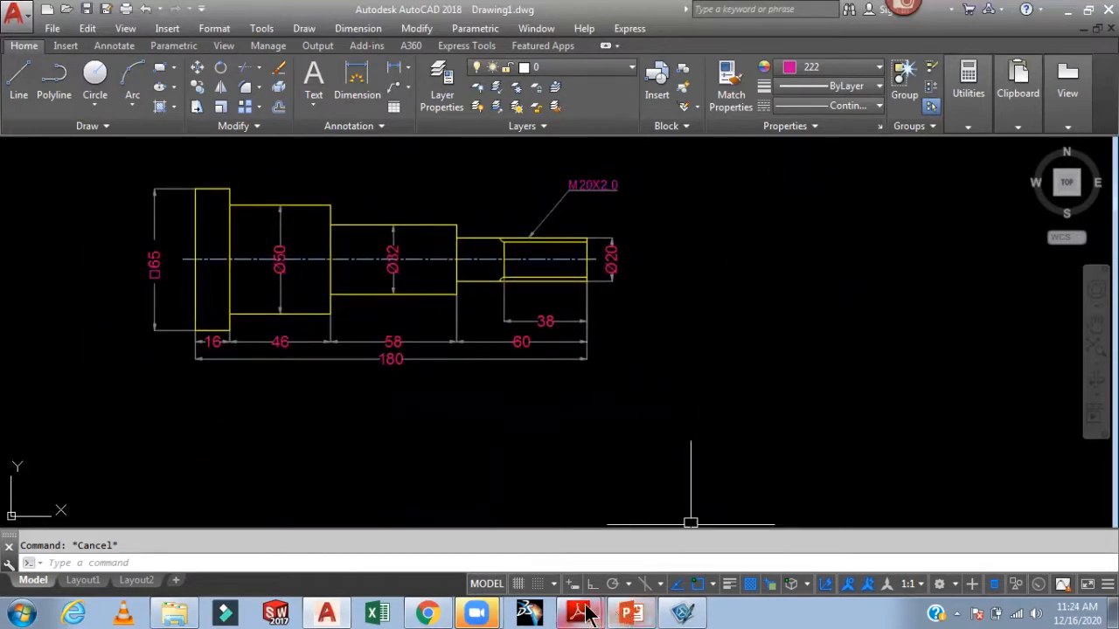
pyautogui.moveTo(577, 614)
pyautogui.click(577, 579)
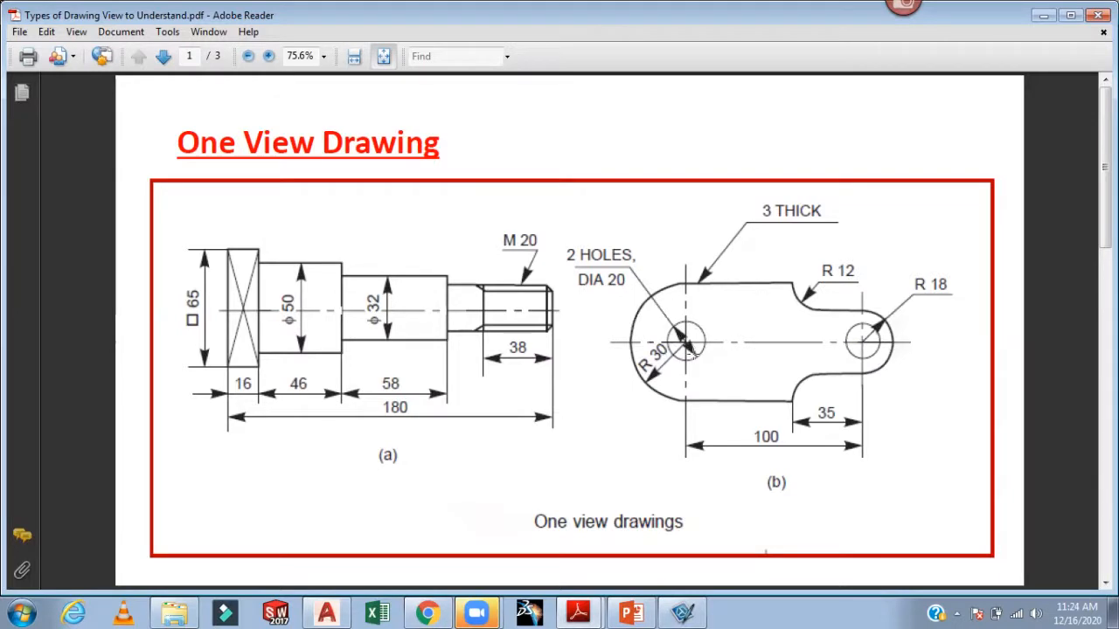
pyautogui.moveTo(581, 614)
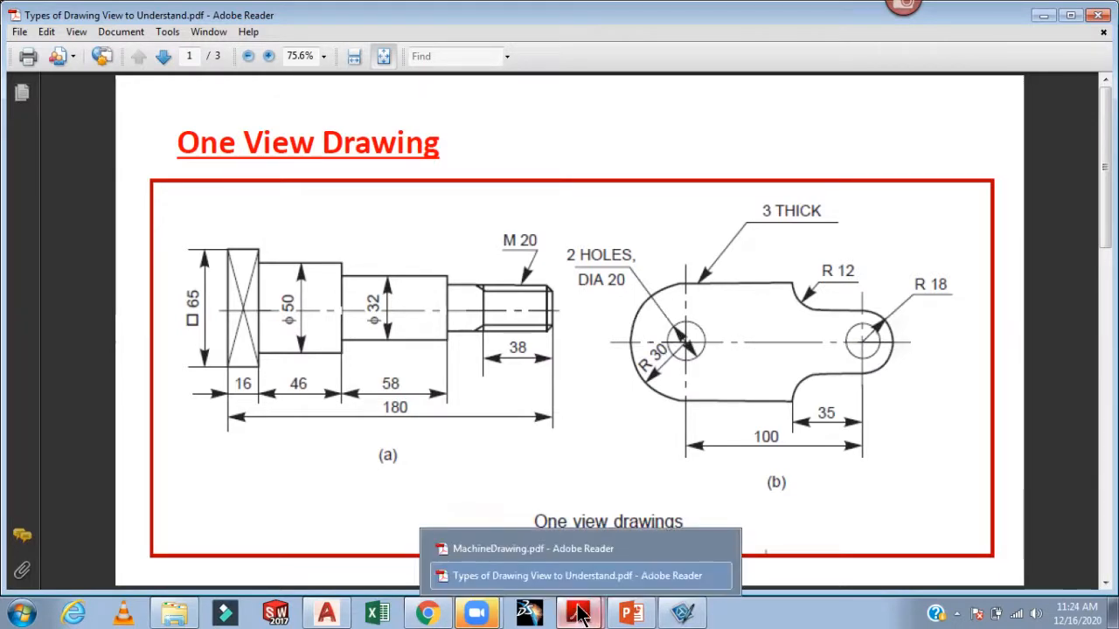
pyautogui.click(329, 614)
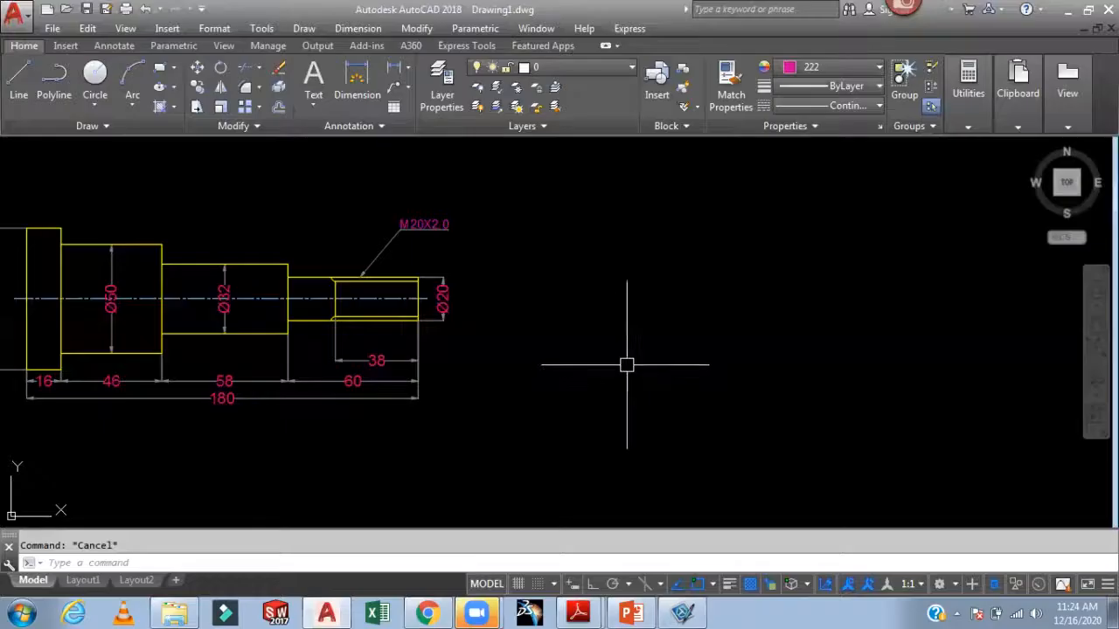
pyautogui.click(837, 67)
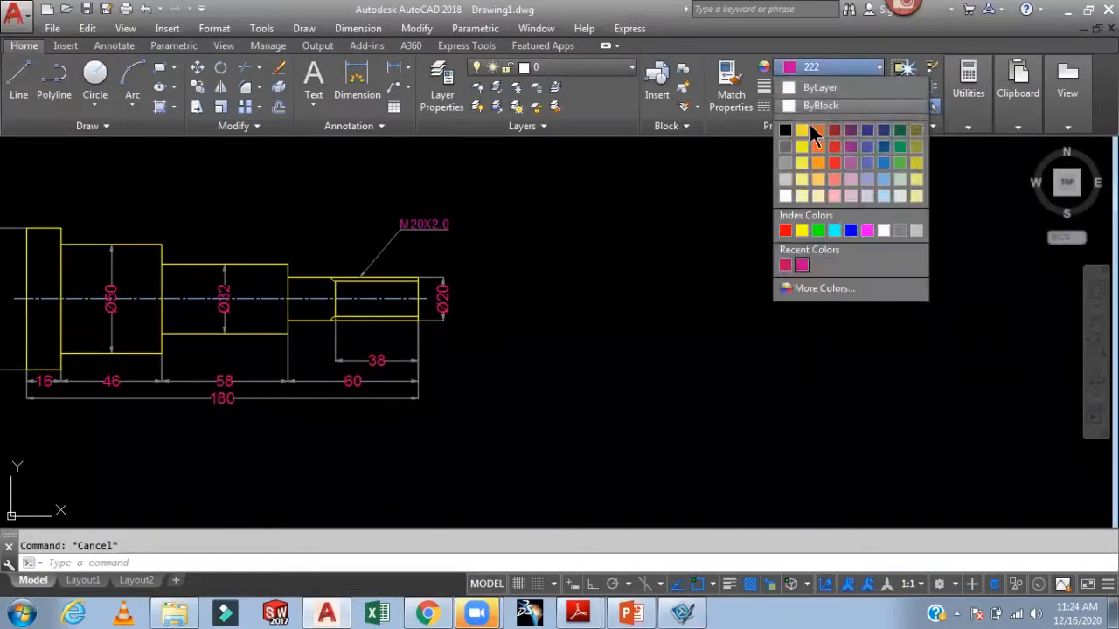
pyautogui.click(802, 230)
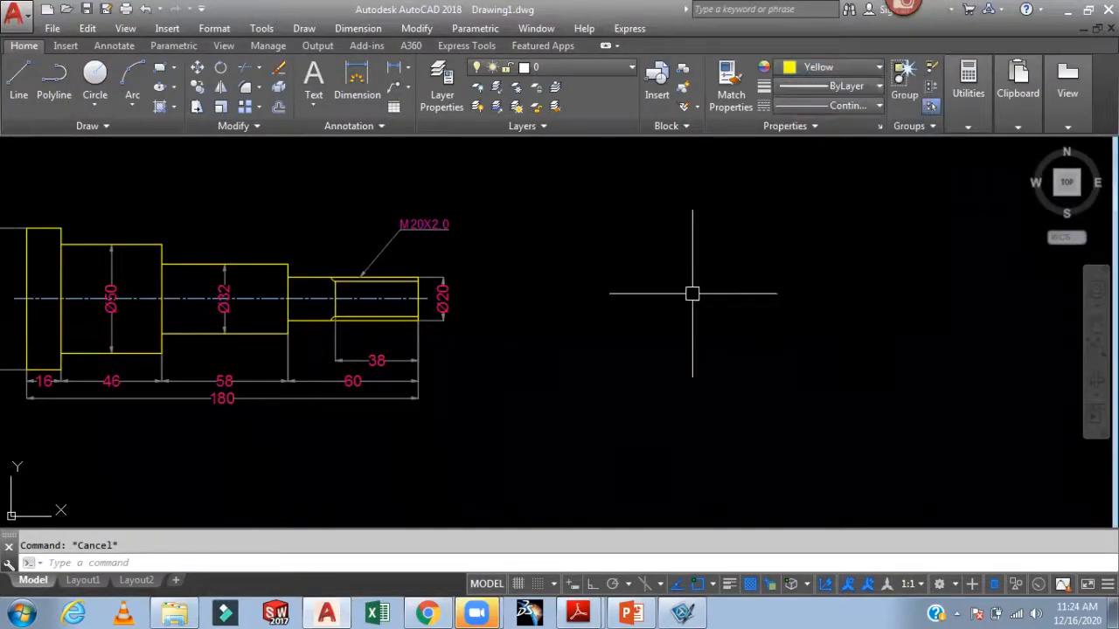
pyautogui.write('c')
pyautogui.press('Return')
pyautogui.click(717, 316)
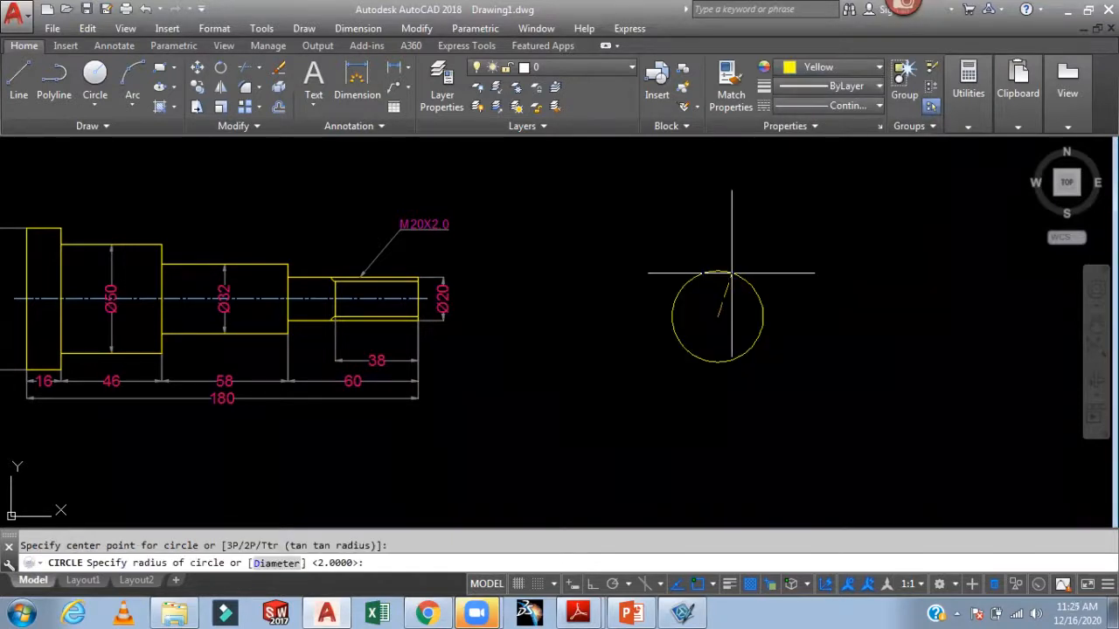
pyautogui.press('Return')
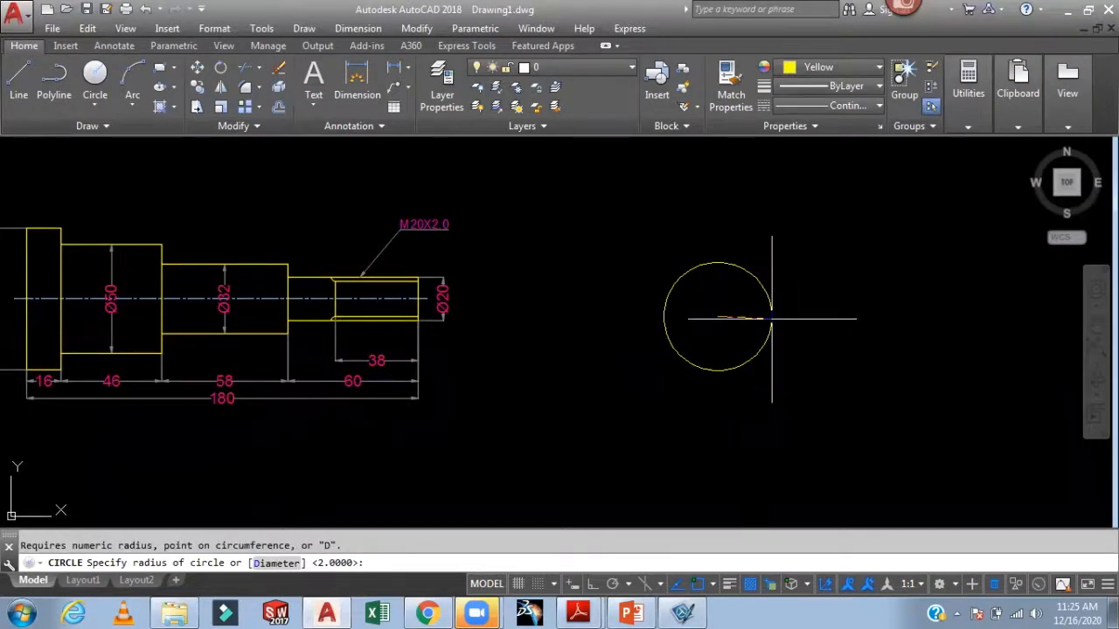
pyautogui.press('Escape')
# - Draw a circle of radius 30 in the empty space to the right of the shaft
pyautogui.write('c')
pyautogui.press('Return')
pyautogui.click(725, 333)
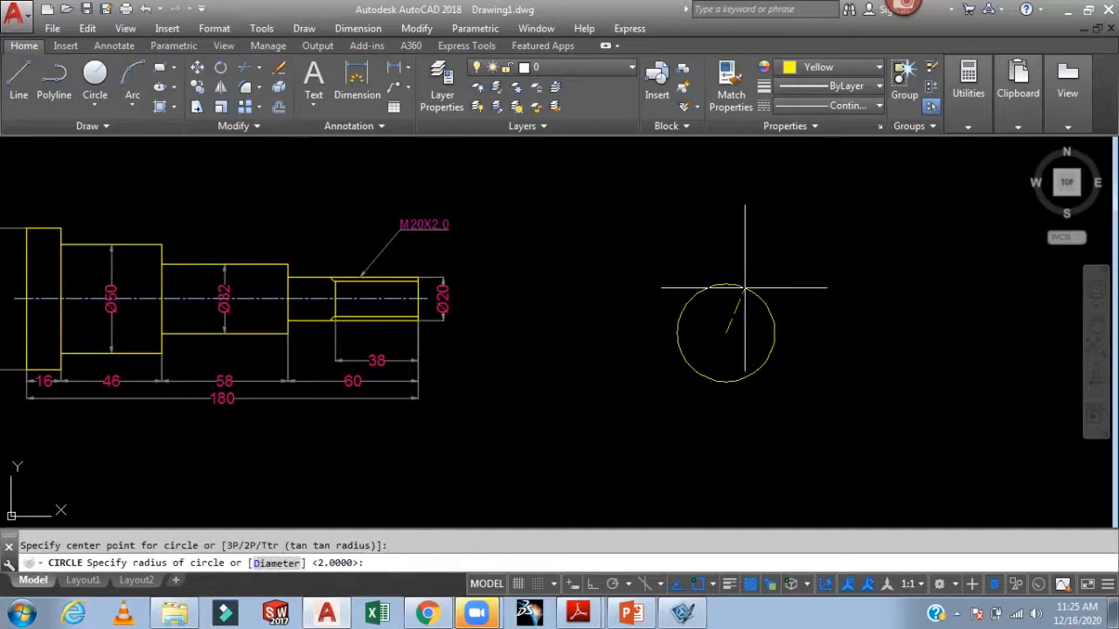
pyautogui.write('30')
pyautogui.press('Return')
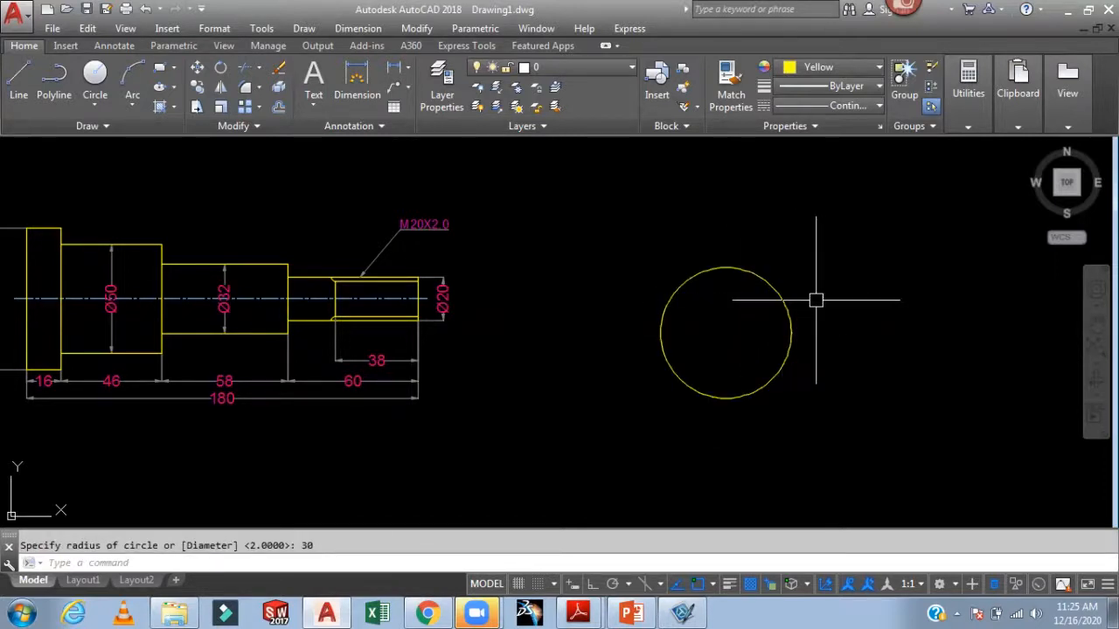
# - Draw a concentric circle of radius 10 at the center of the radius 30 circle
pyautogui.write('c')
pyautogui.press('Return')
pyautogui.click(725, 333)
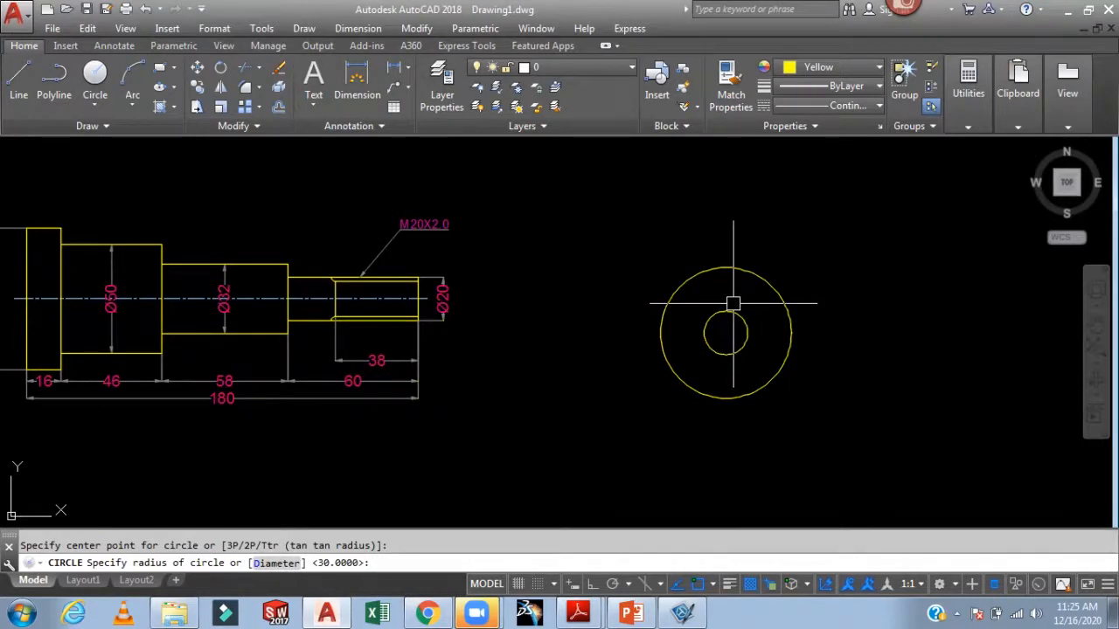
pyautogui.write('10')
pyautogui.press('Return')
# - Copy the radius 10 circle from its center 100 units horizontally to the right, with Ortho turned on
pyautogui.scroll(-2, 712, 310)
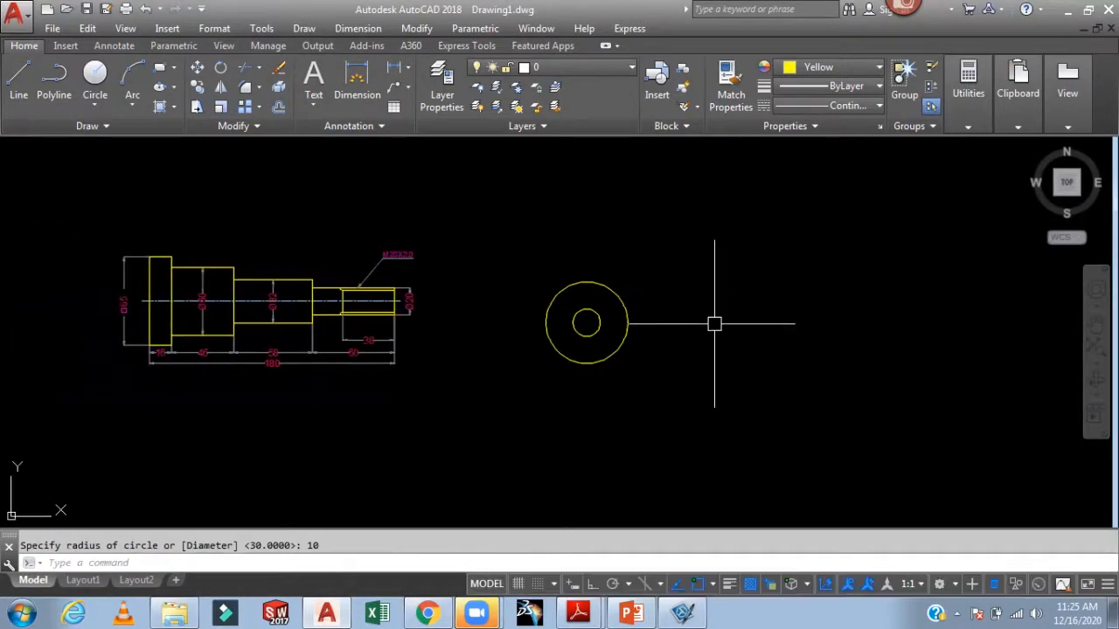
pyautogui.write('co')
pyautogui.press('Return')
pyautogui.click(599, 318)
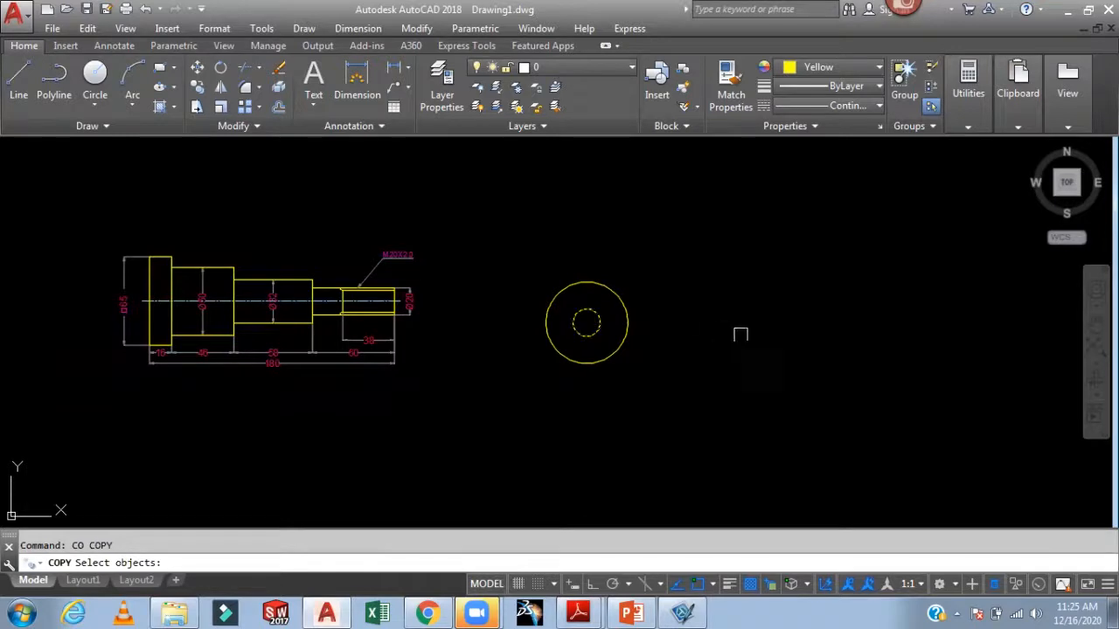
pyautogui.press('Return')
pyautogui.click(586, 323)
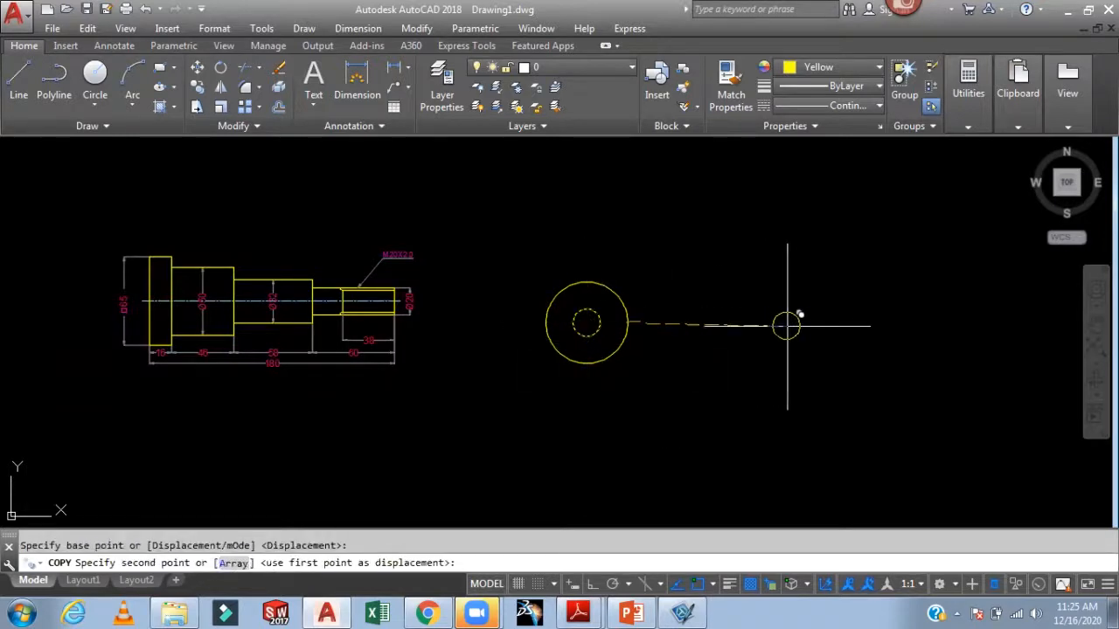
pyautogui.click(591, 584)
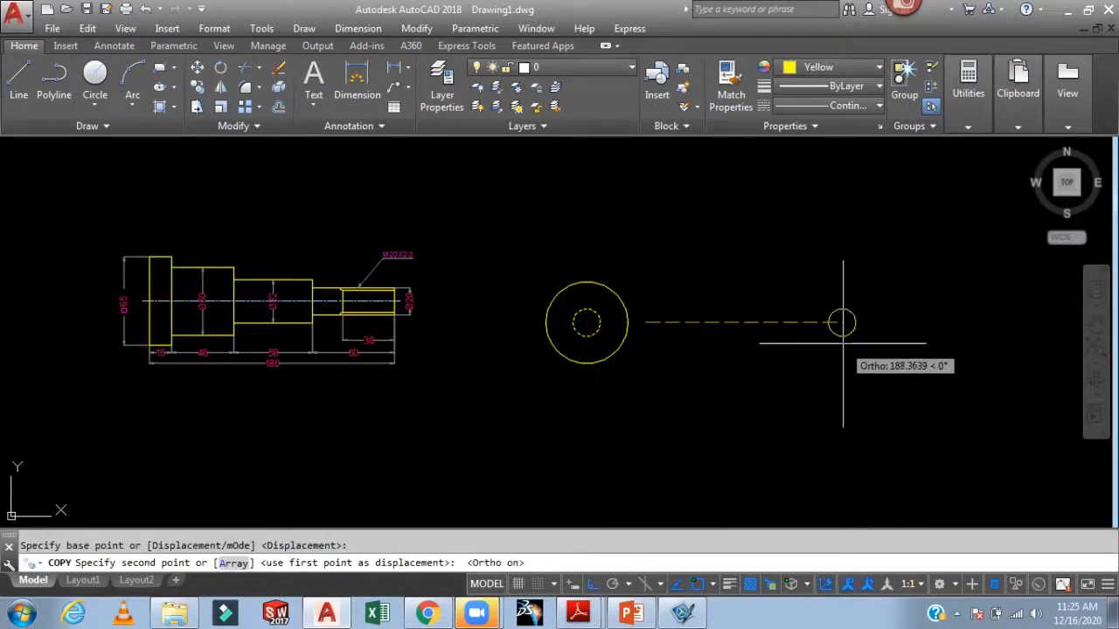
pyautogui.write('100')
pyautogui.press('Return')
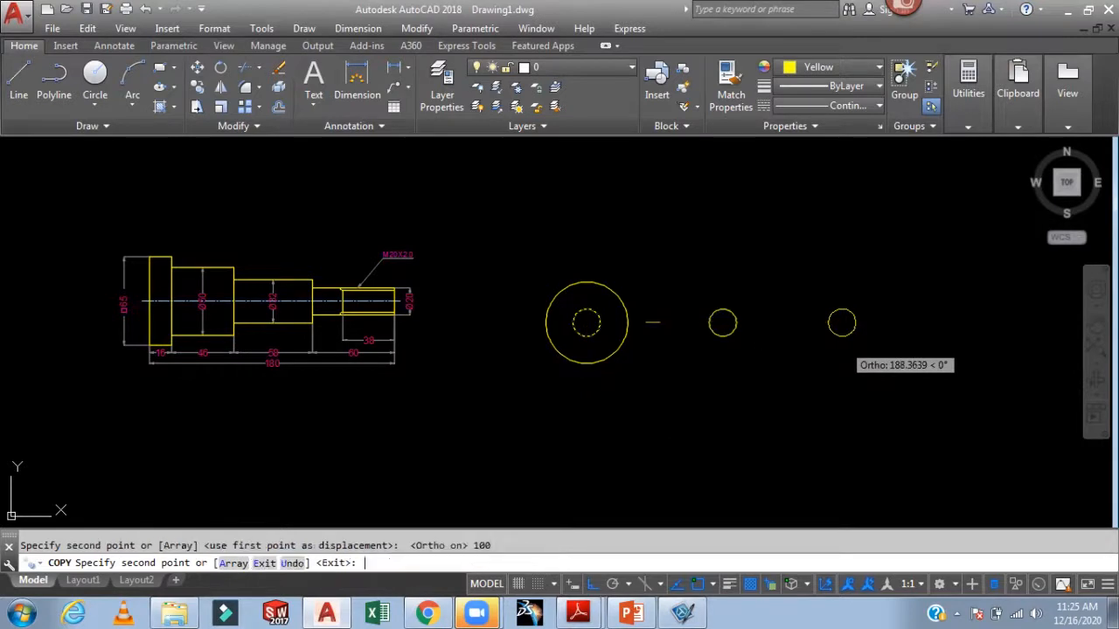
pyautogui.press('Escape')
# - Draw a circle of radius 18 concentric with the copied hole circle
pyautogui.scroll(4, 750, 347)
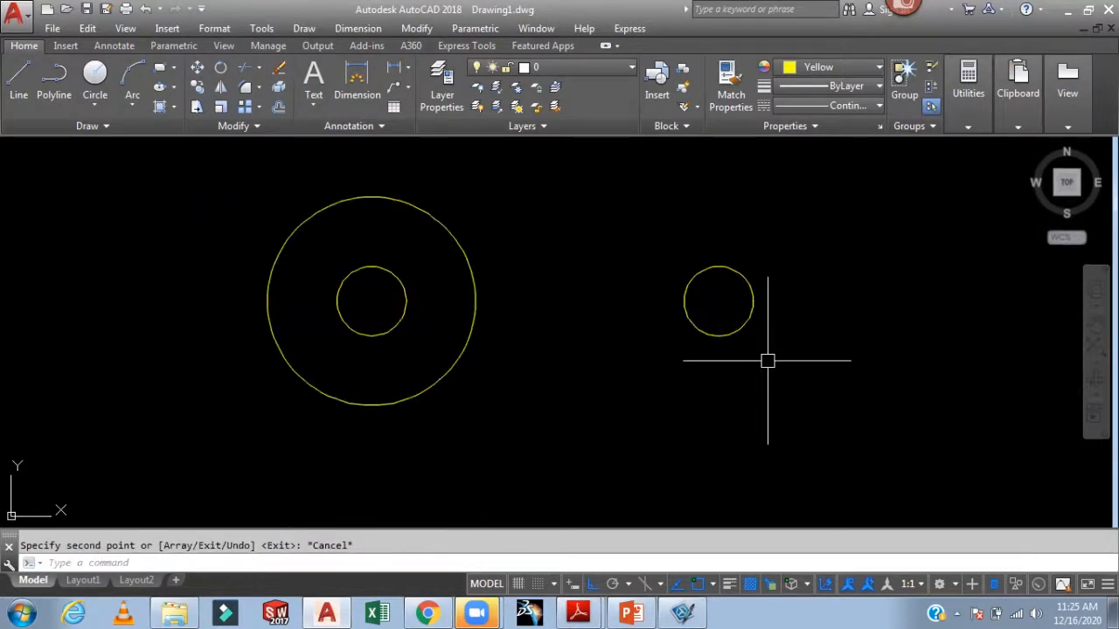
pyautogui.write('c')
pyautogui.press('Return')
pyautogui.click(719, 302)
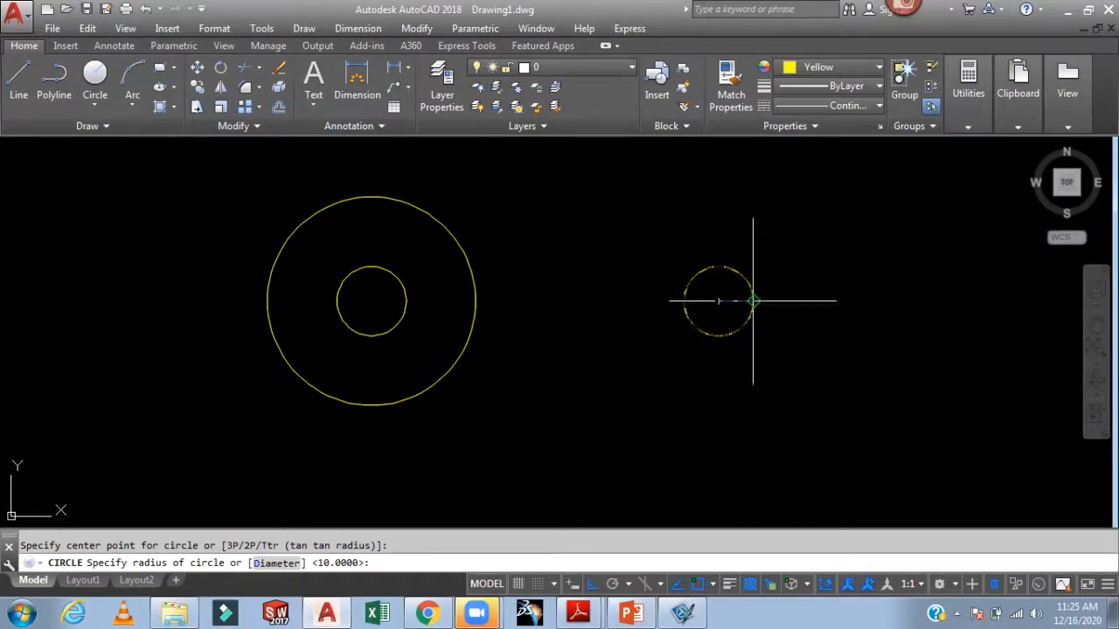
pyautogui.write('18')
pyautogui.press('Return')
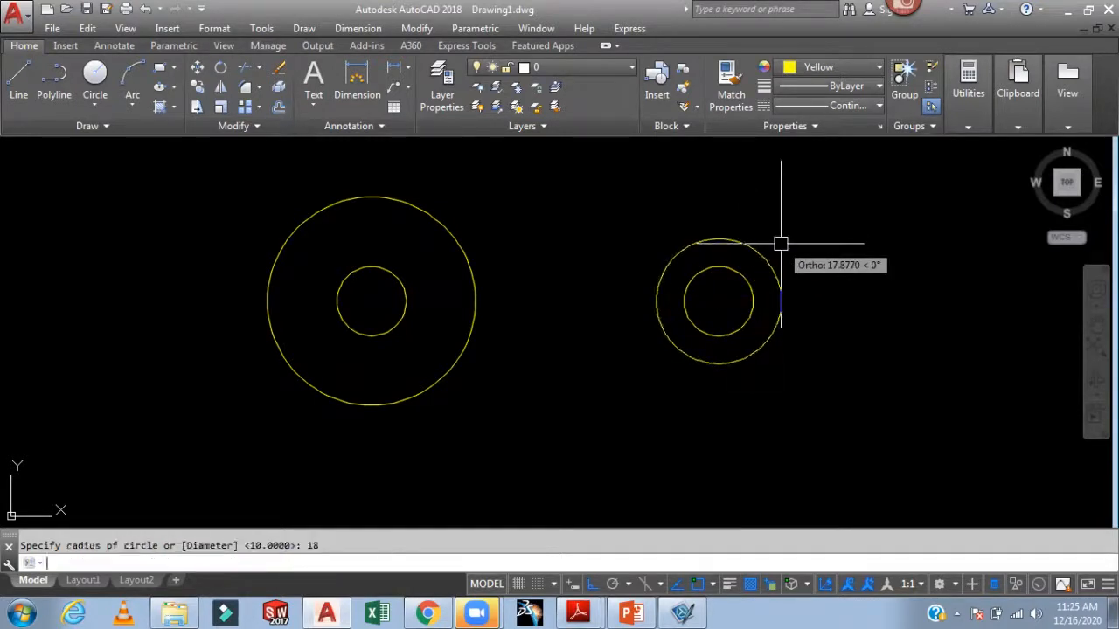
# - Check plate drawing (b) in the reference PDF, and in AutoCAD draw a vertical line between the radius 18 circle's upper and lower quadrants
pyautogui.moveTo(587, 612)
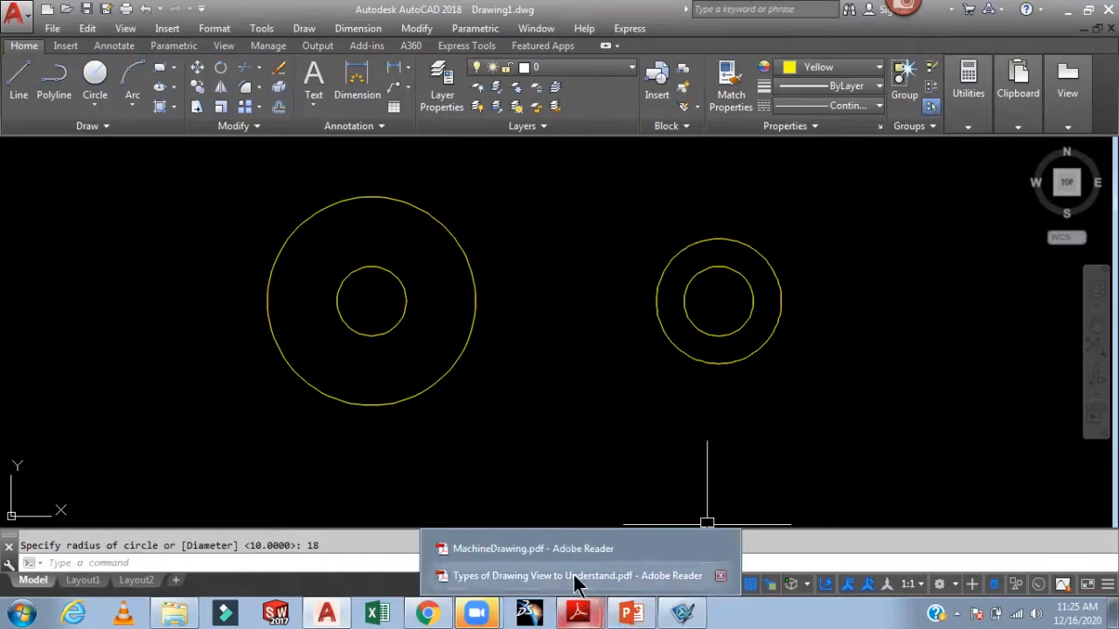
pyautogui.click(579, 581)
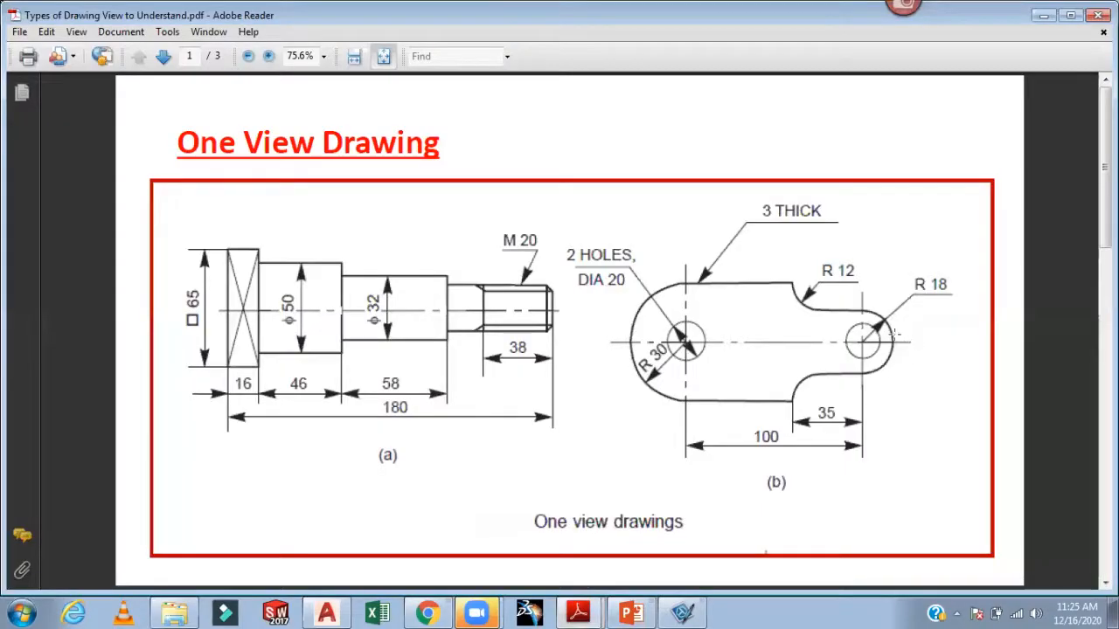
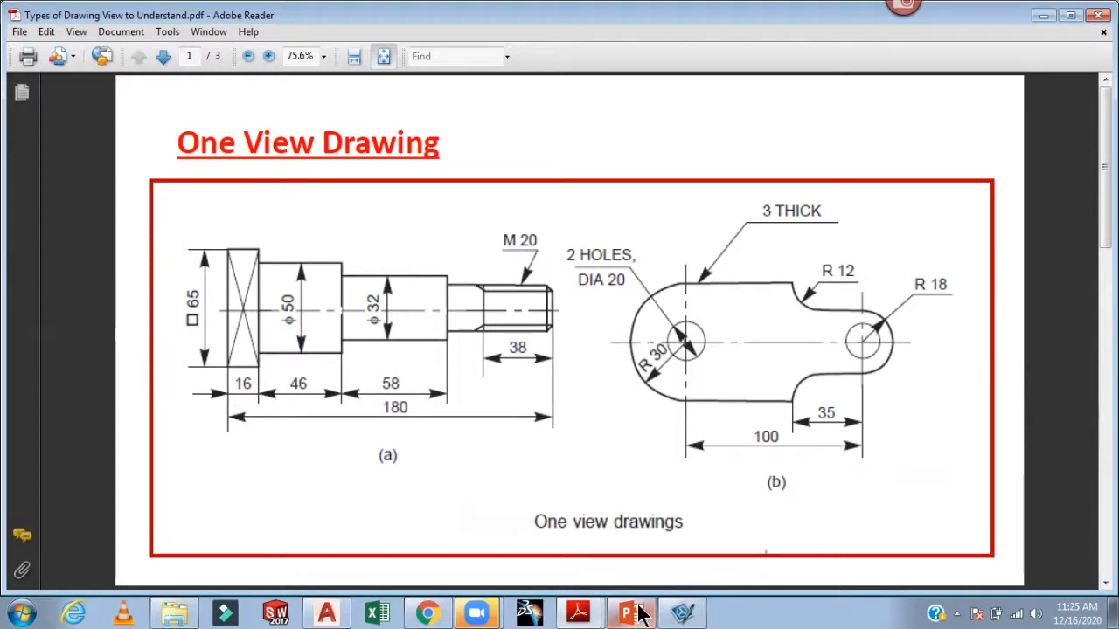
pyautogui.moveTo(619, 614)
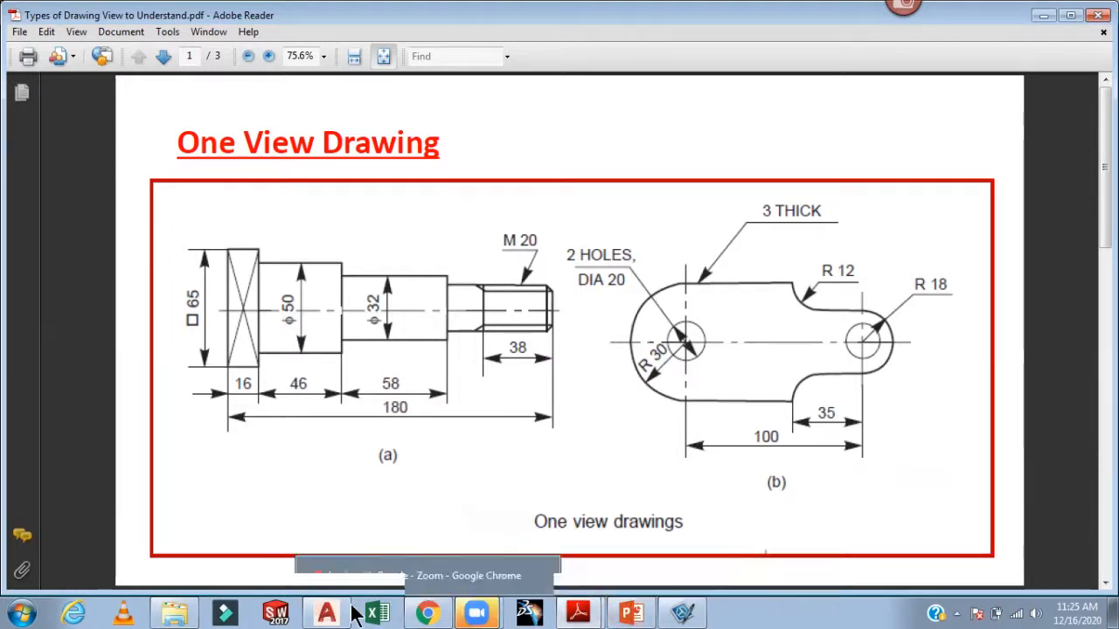
pyautogui.click(322, 615)
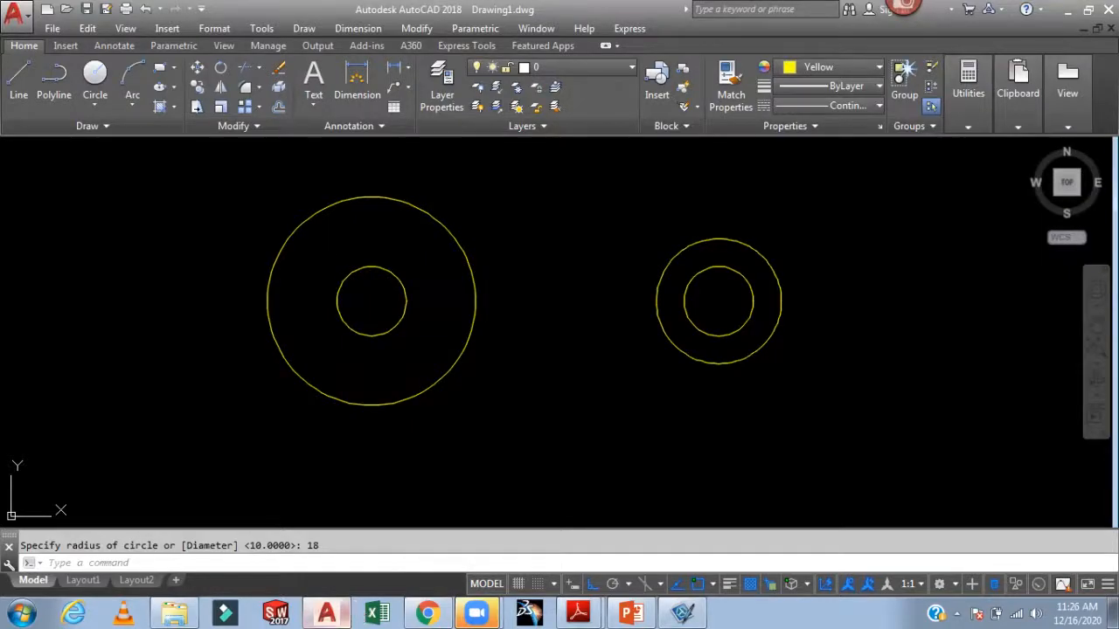
pyautogui.write('1')
pyautogui.press('Return')
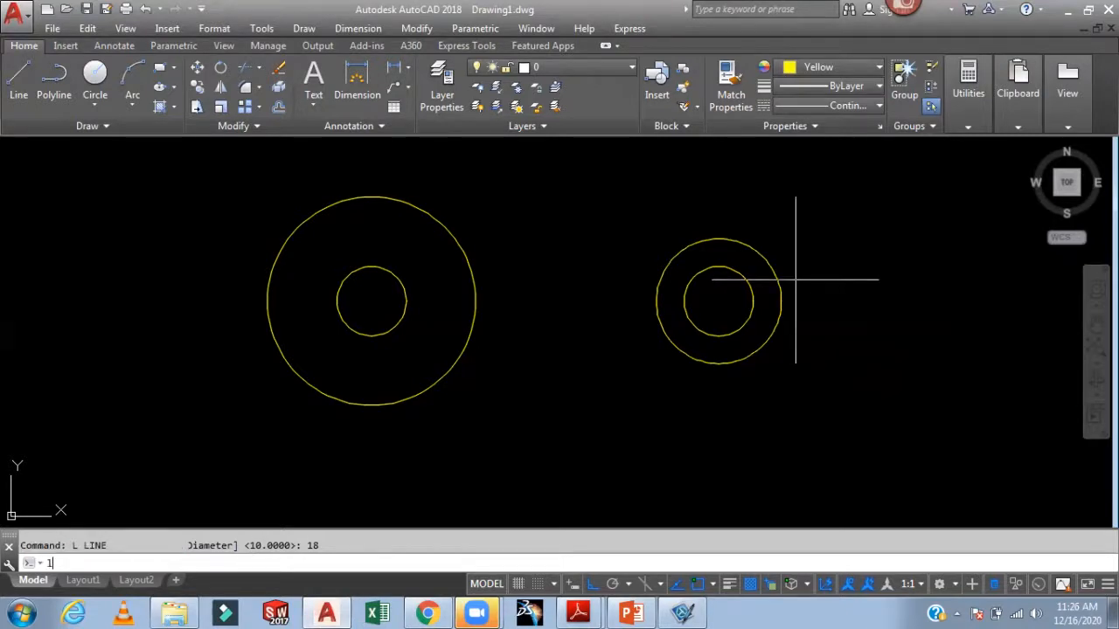
pyautogui.click(718, 239)
pyautogui.click(718, 363)
pyautogui.press('Return')
# - Offset the vertical line through the radius 18 circle by 35 toward the large circle
pyautogui.write('o')
pyautogui.press('Return')
pyautogui.write('35')
pyautogui.press('Return')
pyautogui.click(719, 319)
pyautogui.click(609, 304)
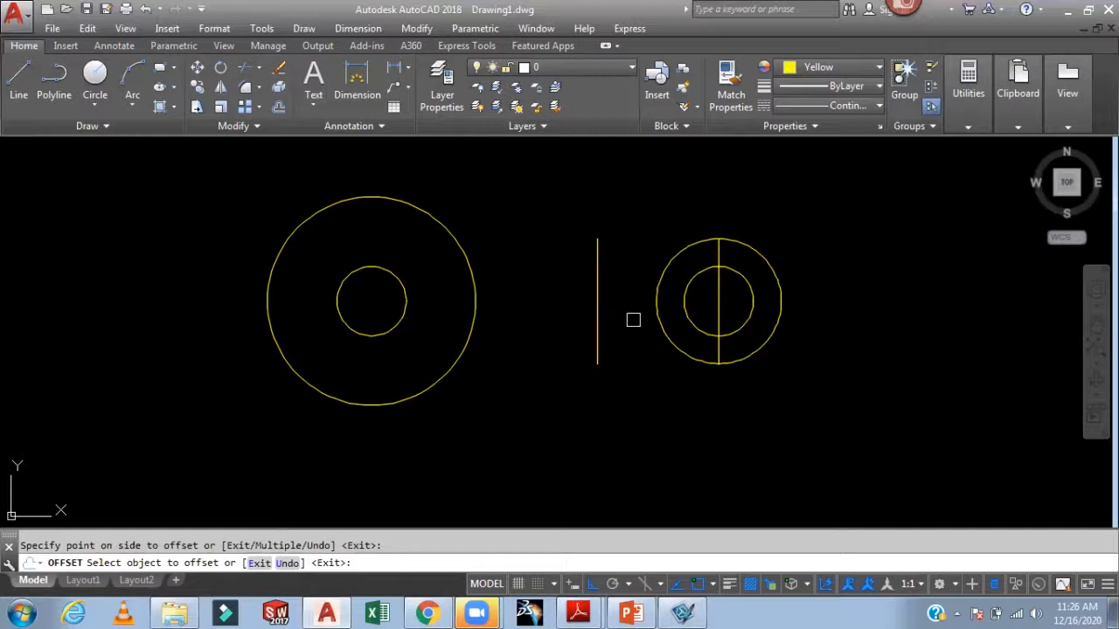
pyautogui.press('Escape')
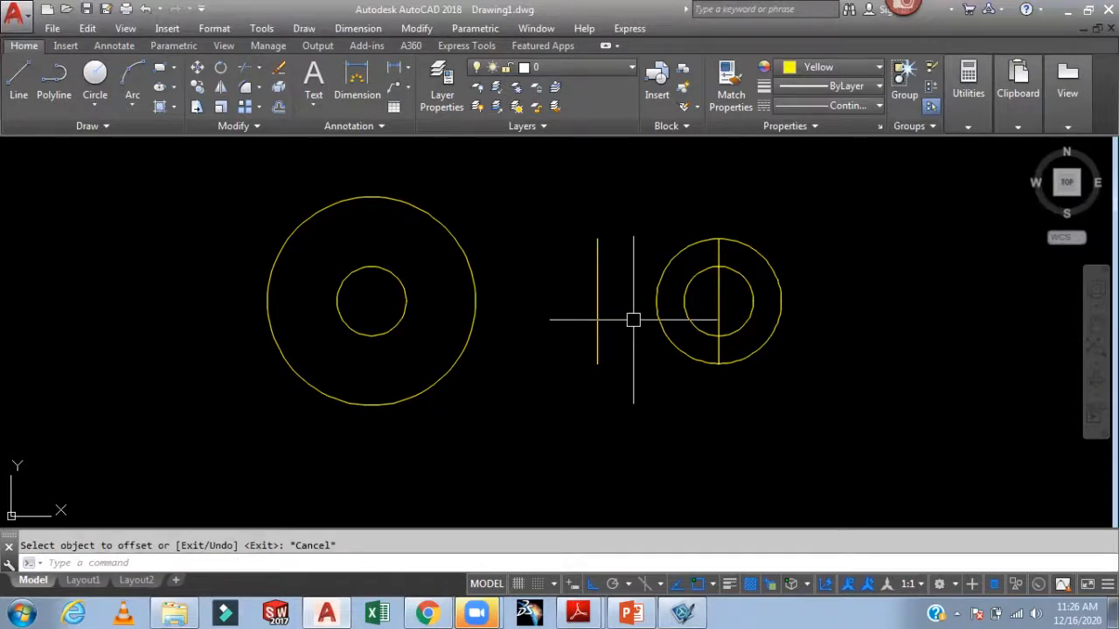
# - Draw horizontal lines from the large circle's lower and upper quadrants toward the small circle, past the offset vertical line
pyautogui.write('l')
pyautogui.press('Return')
pyautogui.click(371, 404)
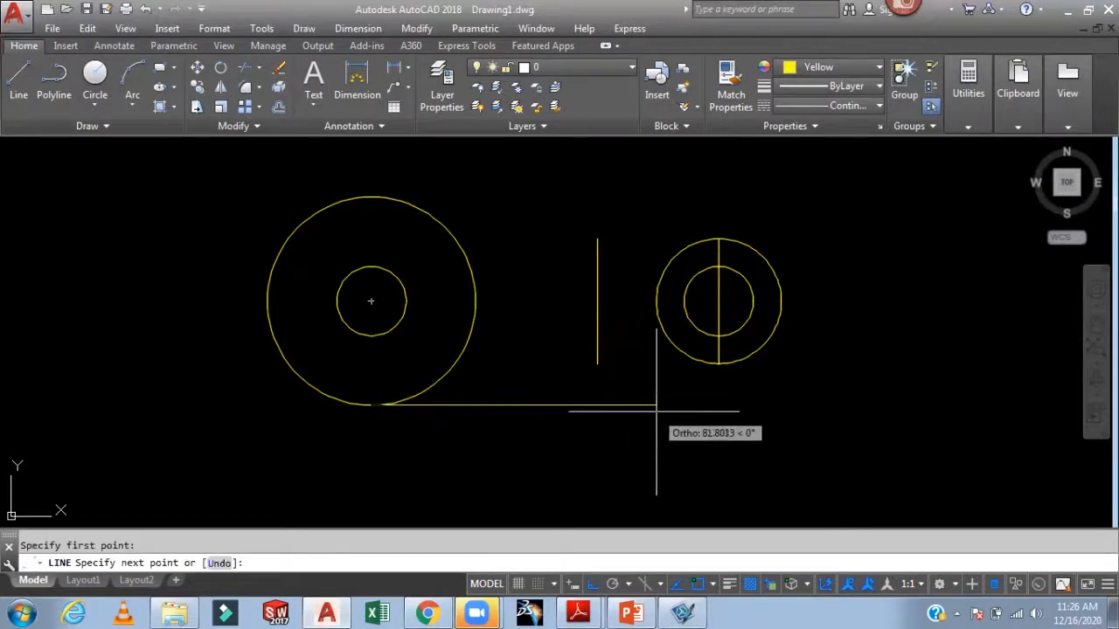
pyautogui.click(660, 405)
pyautogui.press('Return')
pyautogui.press('Return')
pyautogui.click(370, 196)
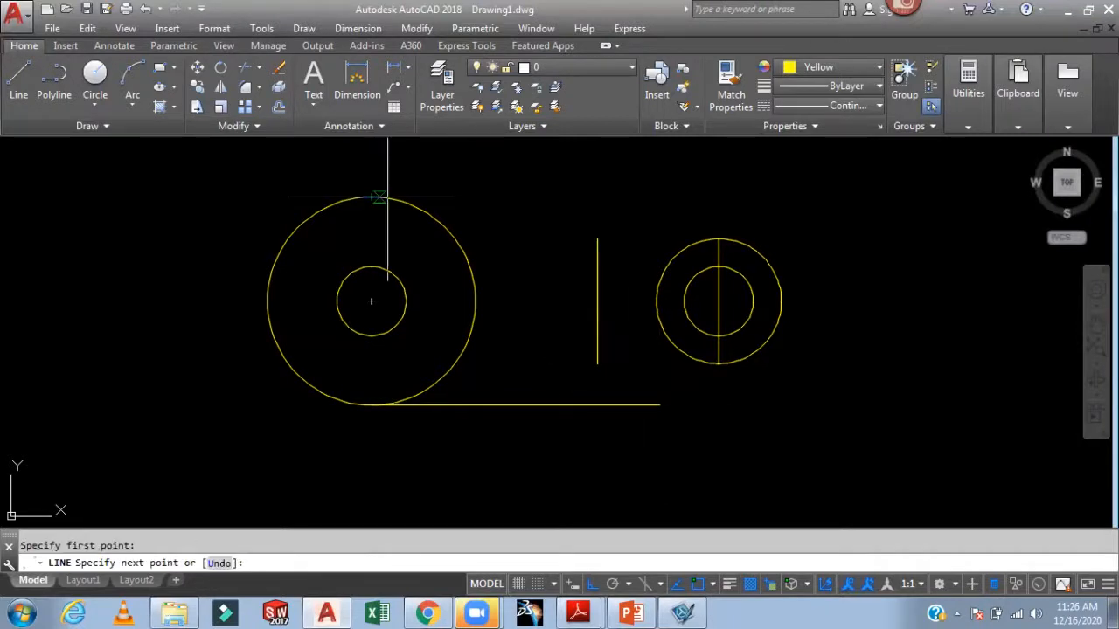
pyautogui.click(706, 197)
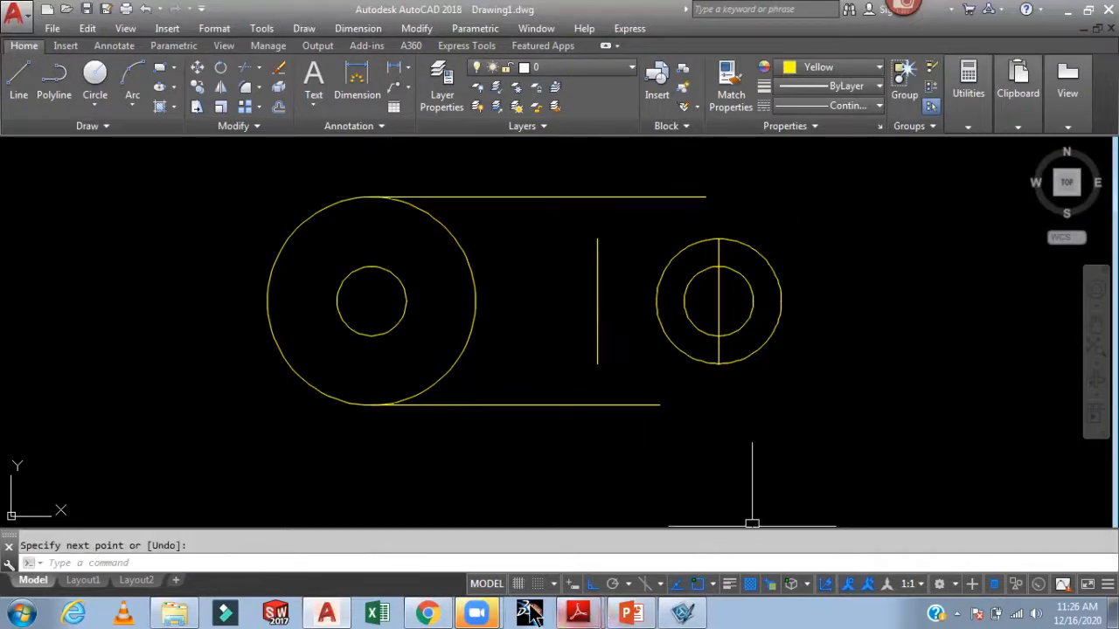
# - Check plate drawing (b) in the reference PDF, and in AutoCAD extend the offset vertical line to both horizontal lines
pyautogui.moveTo(599, 603)
pyautogui.click(601, 577)
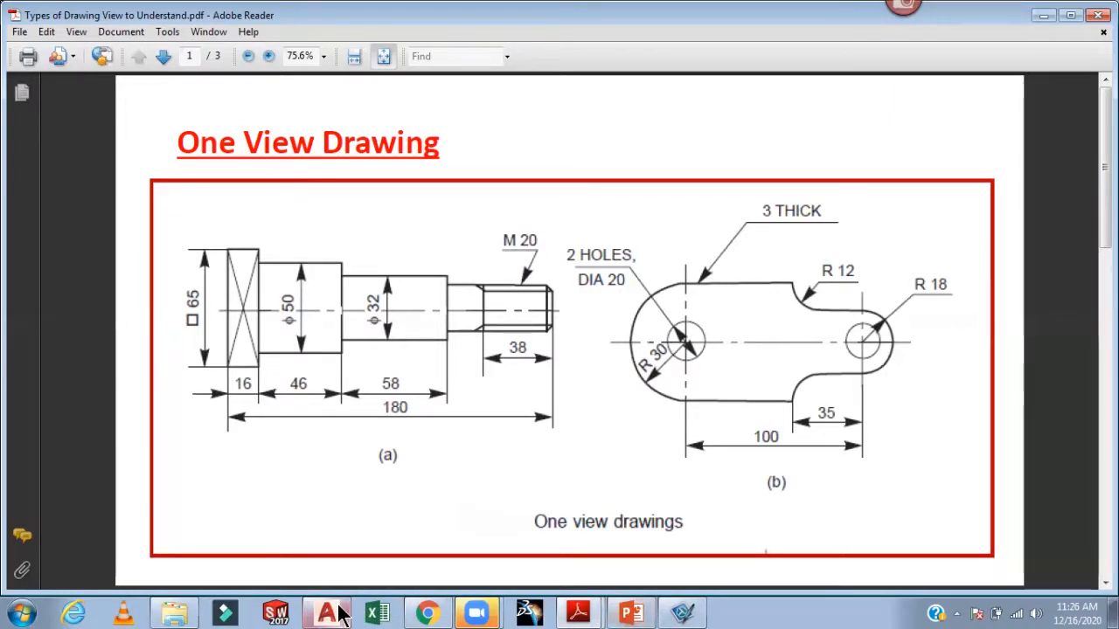
pyautogui.moveTo(341, 615)
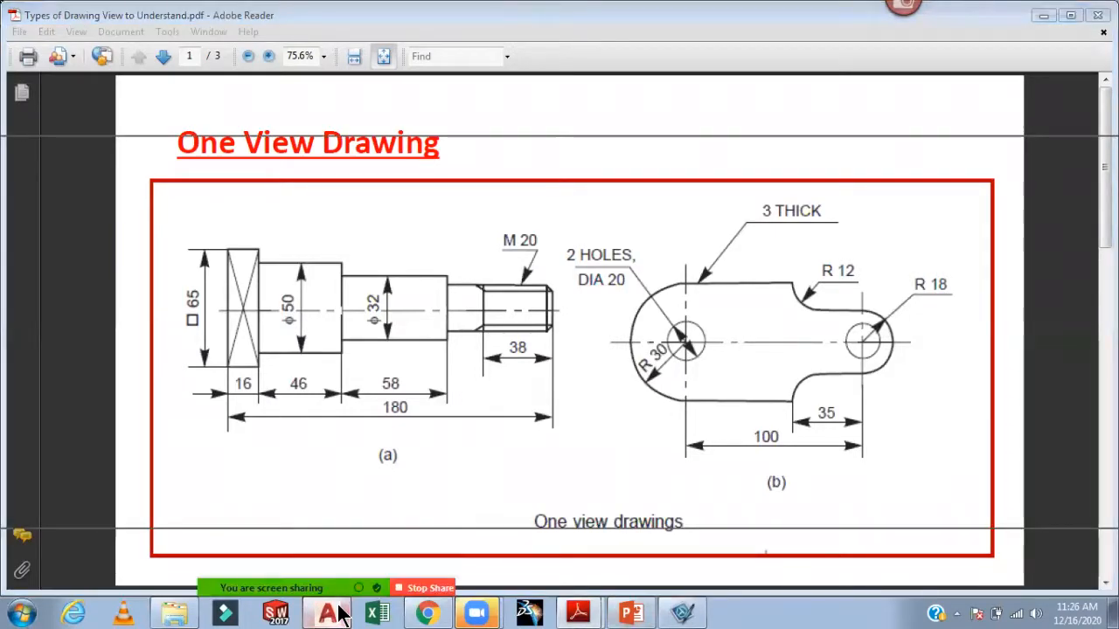
pyautogui.click(341, 615)
pyautogui.write('ex')
pyautogui.press('Return')
pyautogui.press('Return')
pyautogui.click(599, 257)
pyautogui.click(600, 357)
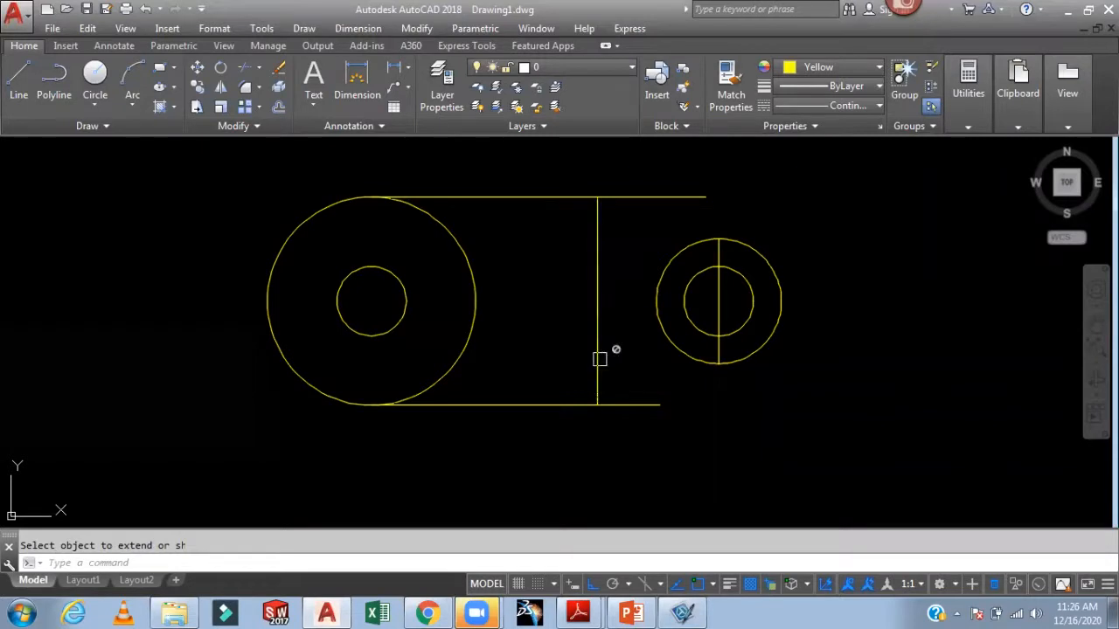
pyautogui.press('Escape')
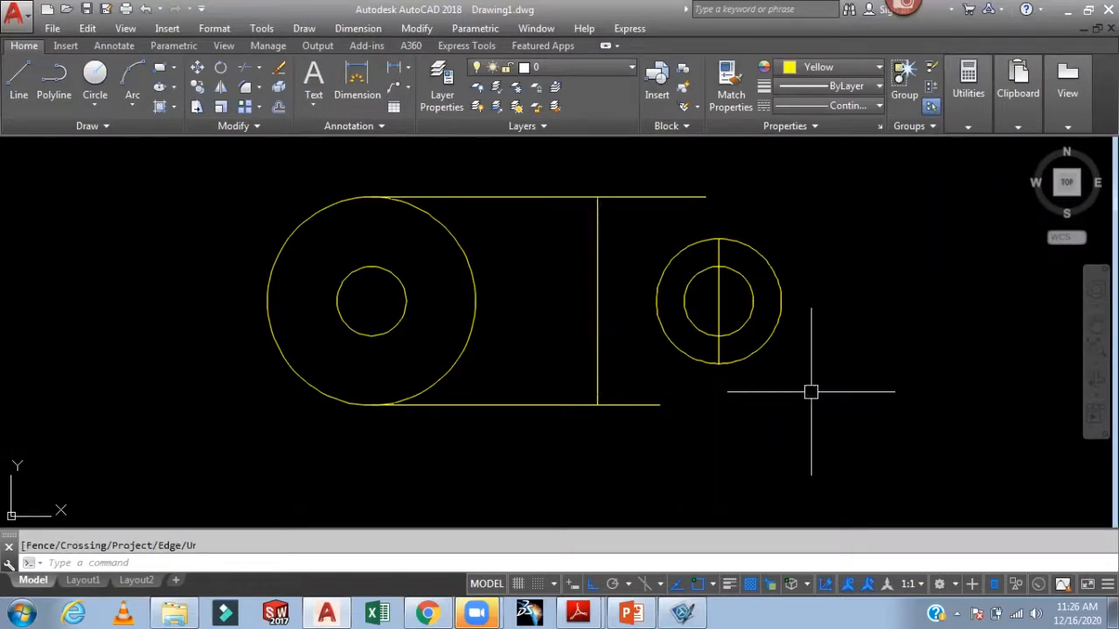
# - Trim the ends of the upper and lower horizontal lines that project beyond the offset vertical line
pyautogui.write('tr')
pyautogui.press('Return')
pyautogui.press('Return')
pyautogui.click(653, 197)
pyautogui.click(645, 405)
pyautogui.press('Escape')
# - Draw horizontal lines from the radius 18 circle's upper and lower quadrants toward the large circle, crossing the offset vertical line
pyautogui.write('1')
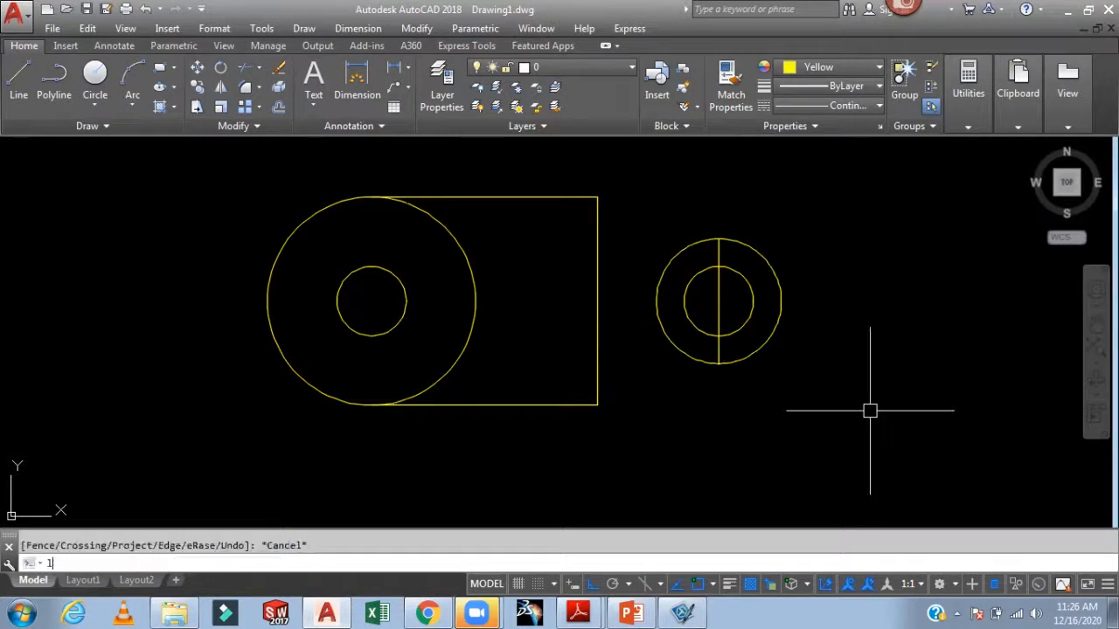
pyautogui.press('Return')
pyautogui.click(718, 239)
pyautogui.click(576, 239)
pyautogui.press('Return')
pyautogui.press('Return')
pyautogui.click(718, 363)
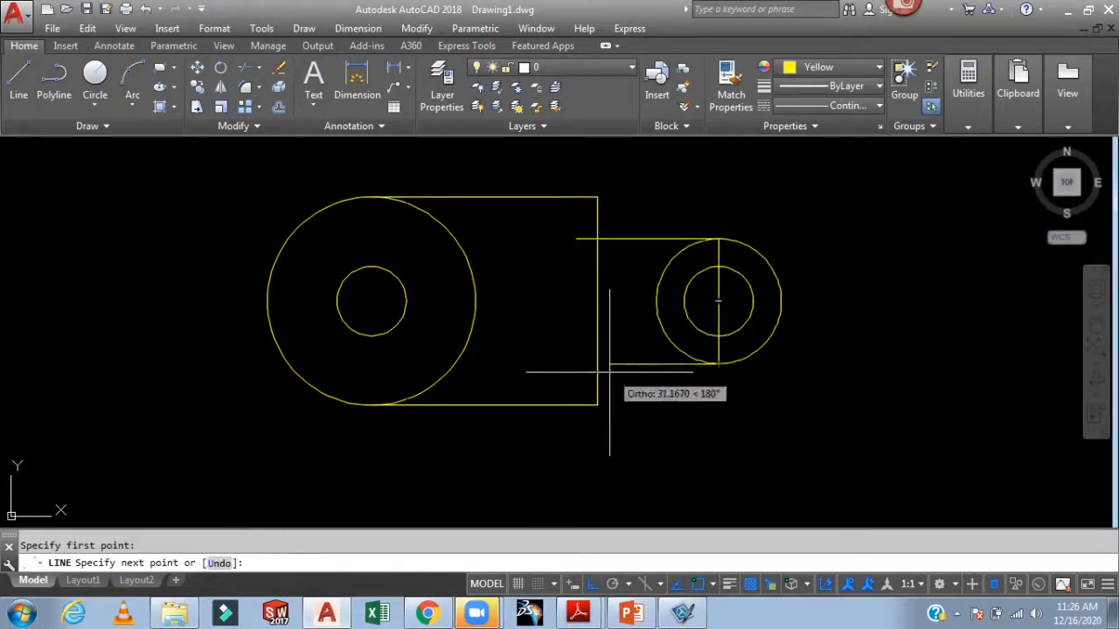
pyautogui.click(572, 362)
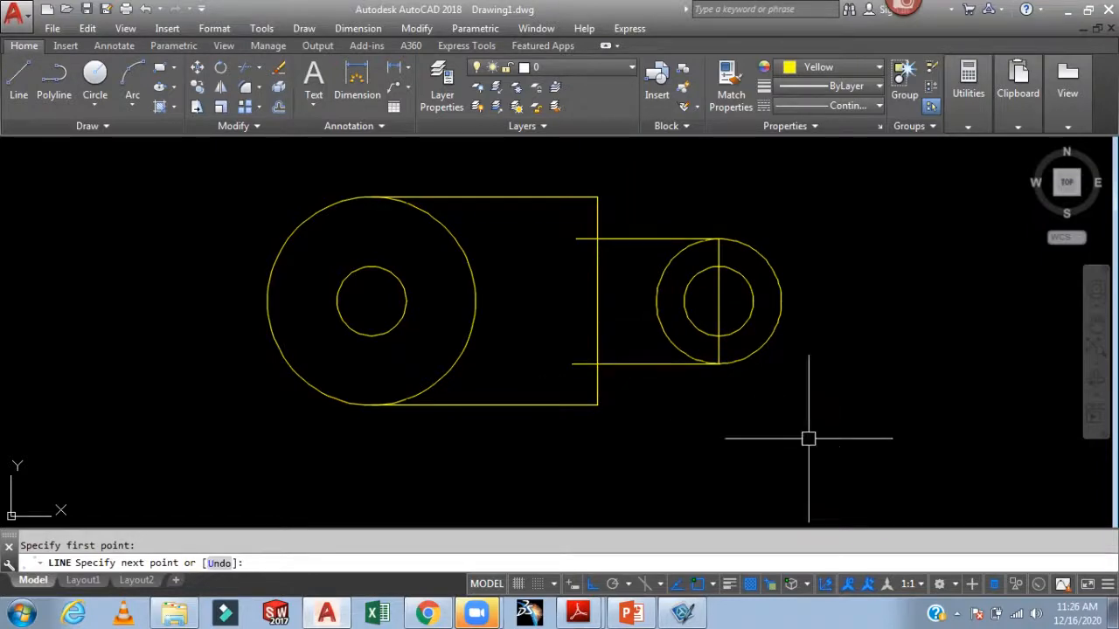
pyautogui.press('Return')
# - Check the corner radius in the reference PDF, and in AutoCAD fillet the upper inner corner with radius 12 using the Multiple option
pyautogui.moveTo(581, 603)
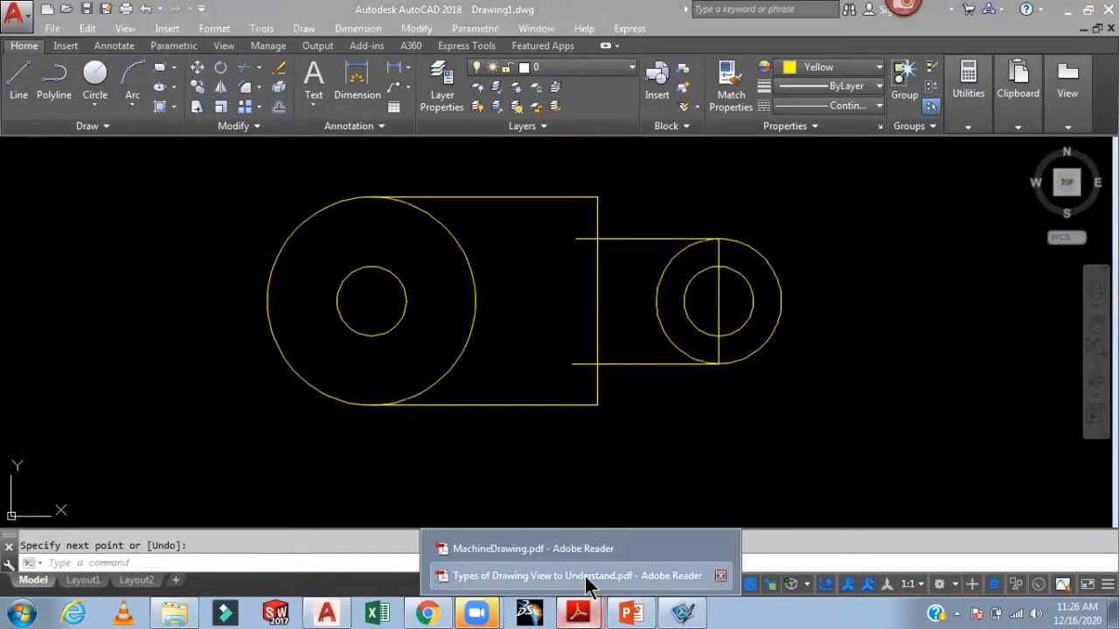
pyautogui.click(585, 576)
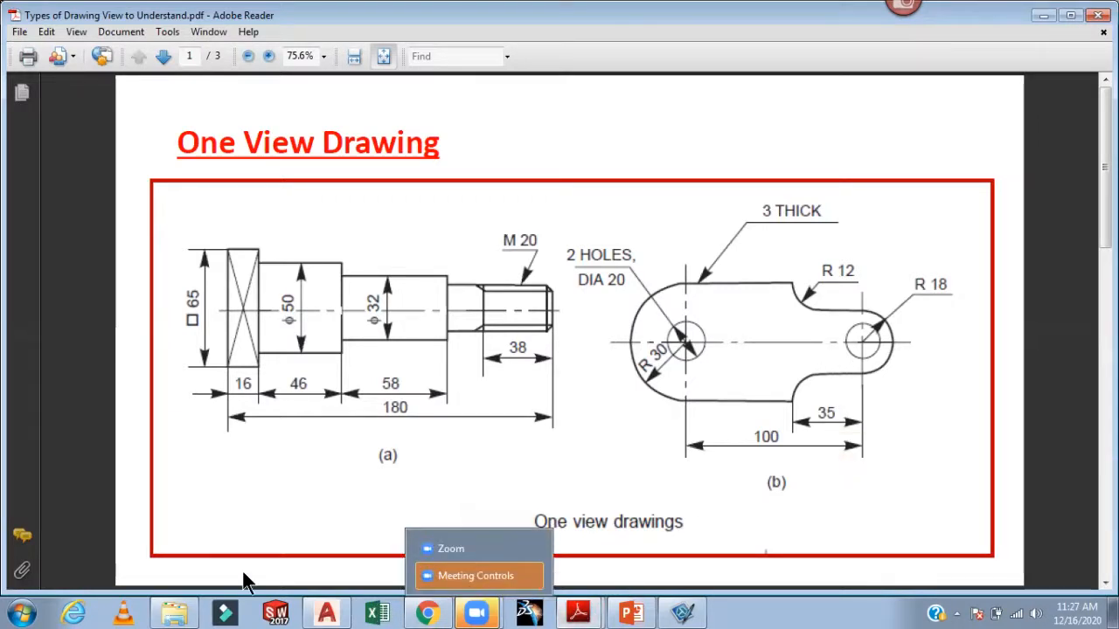
pyautogui.click(327, 612)
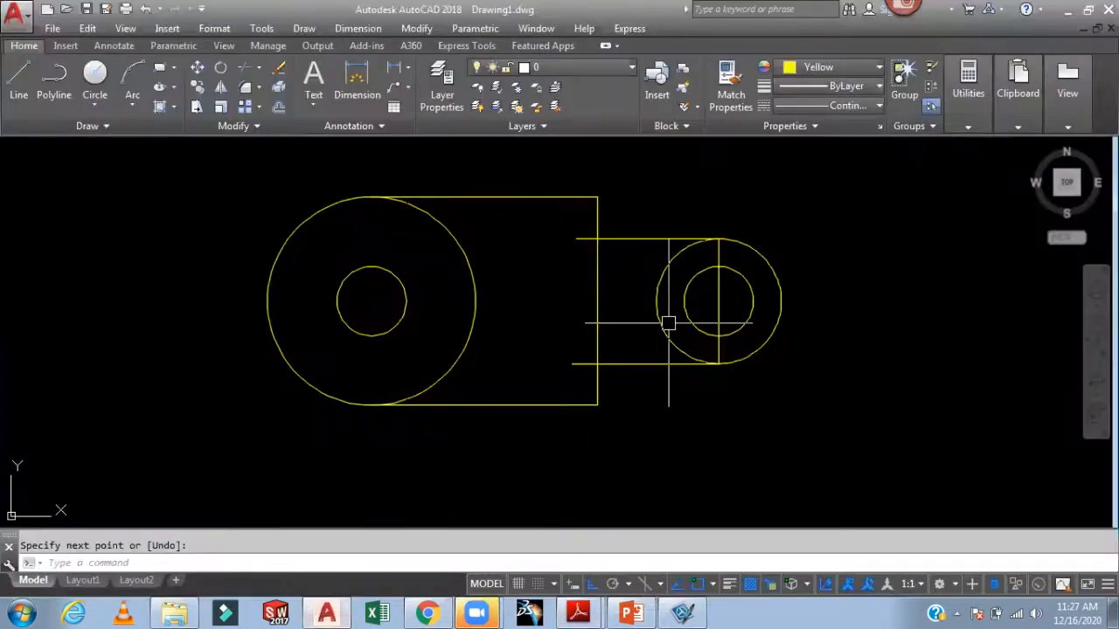
pyautogui.write('f')
pyautogui.press('Return')
pyautogui.write('r')
pyautogui.press('Return')
pyautogui.write('12')
pyautogui.press('Return')
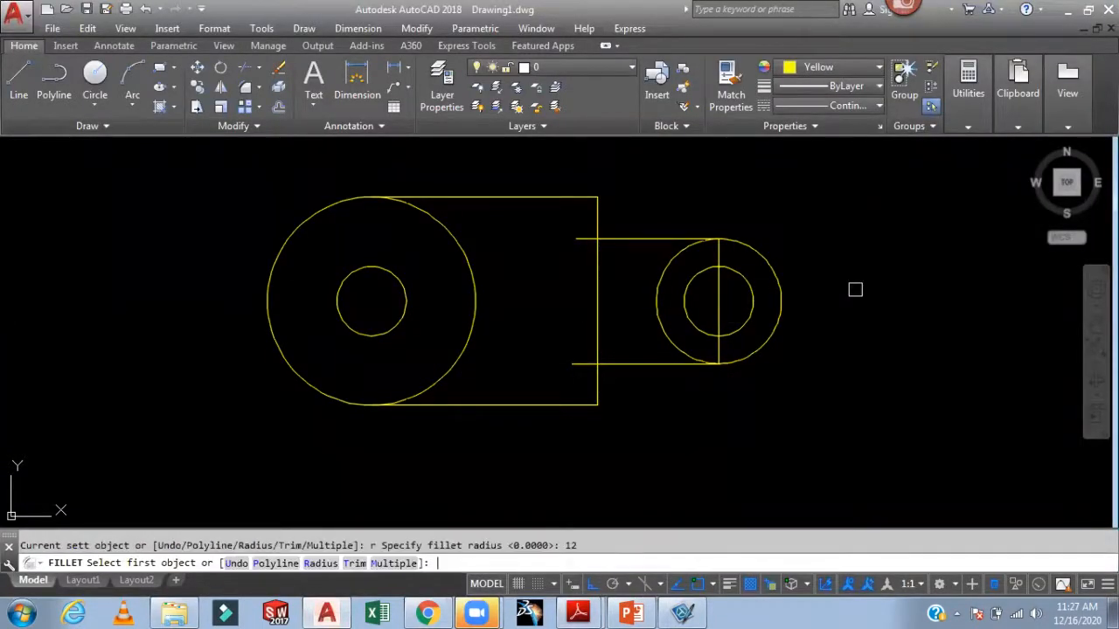
pyautogui.write('m')
pyautogui.press('Return')
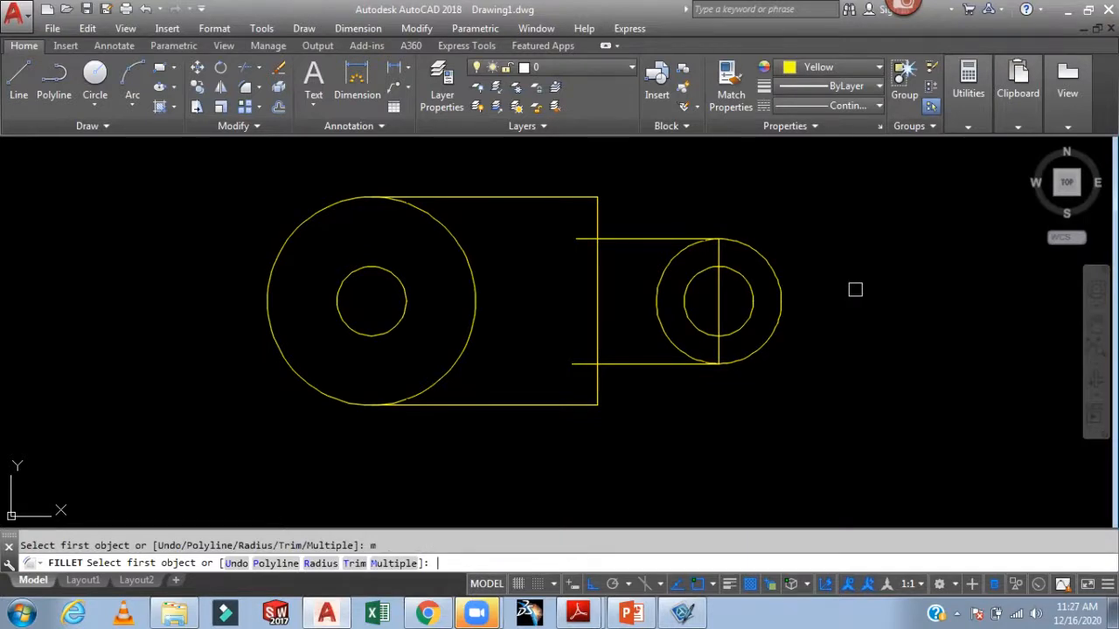
pyautogui.click(608, 238)
pyautogui.click(592, 216)
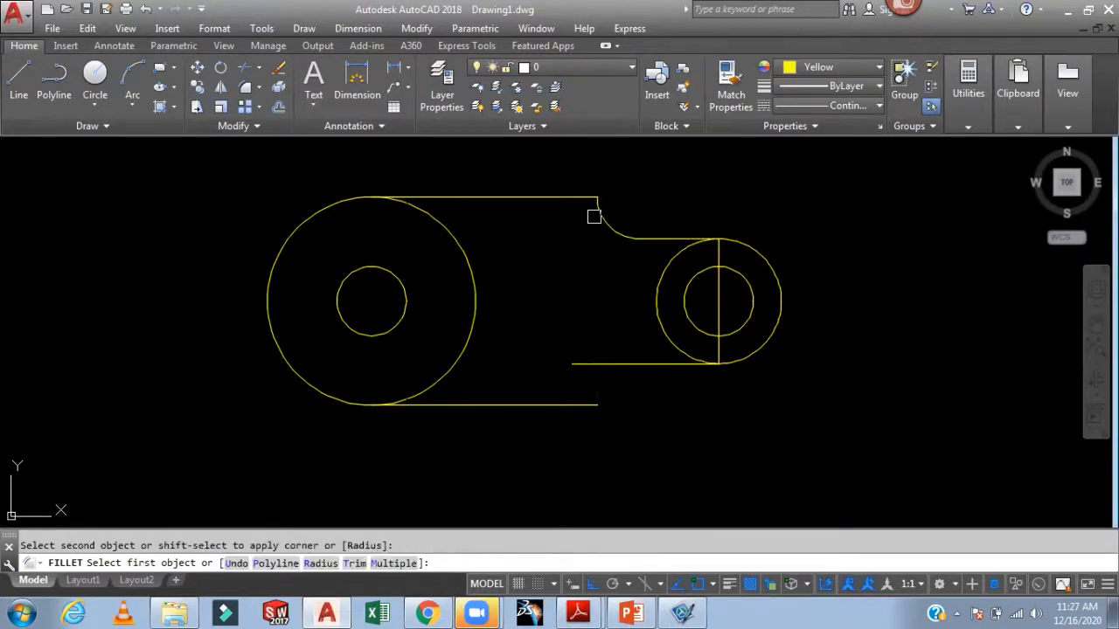
pyautogui.click(606, 364)
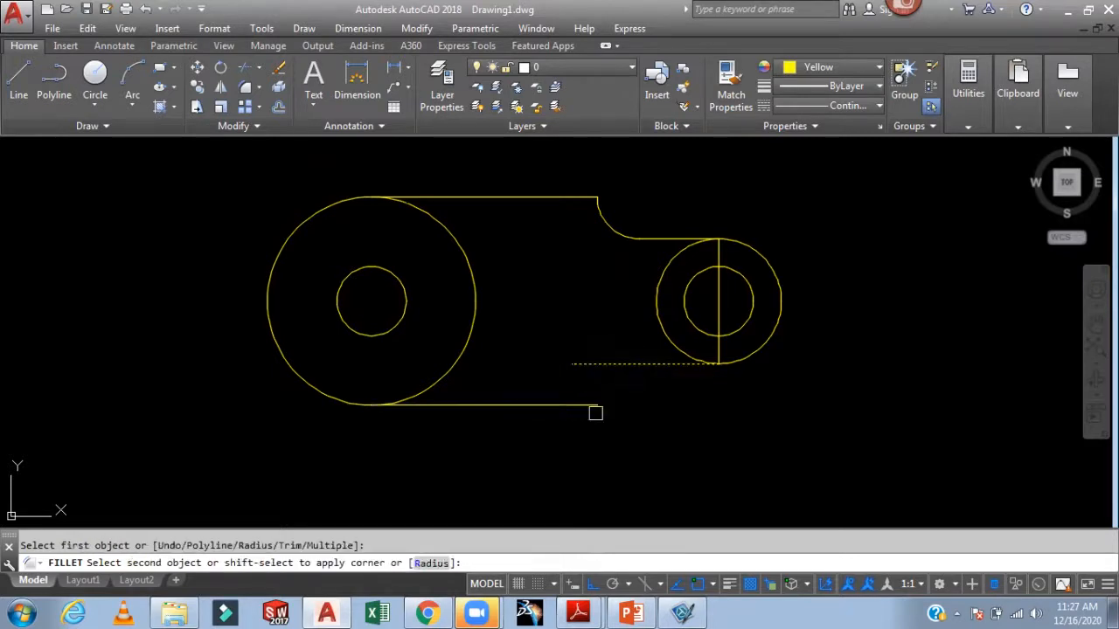
pyautogui.press('Escape')
# - Redraw the vertical line between the ends of the plate's upper and lower long edges
pyautogui.write('L')
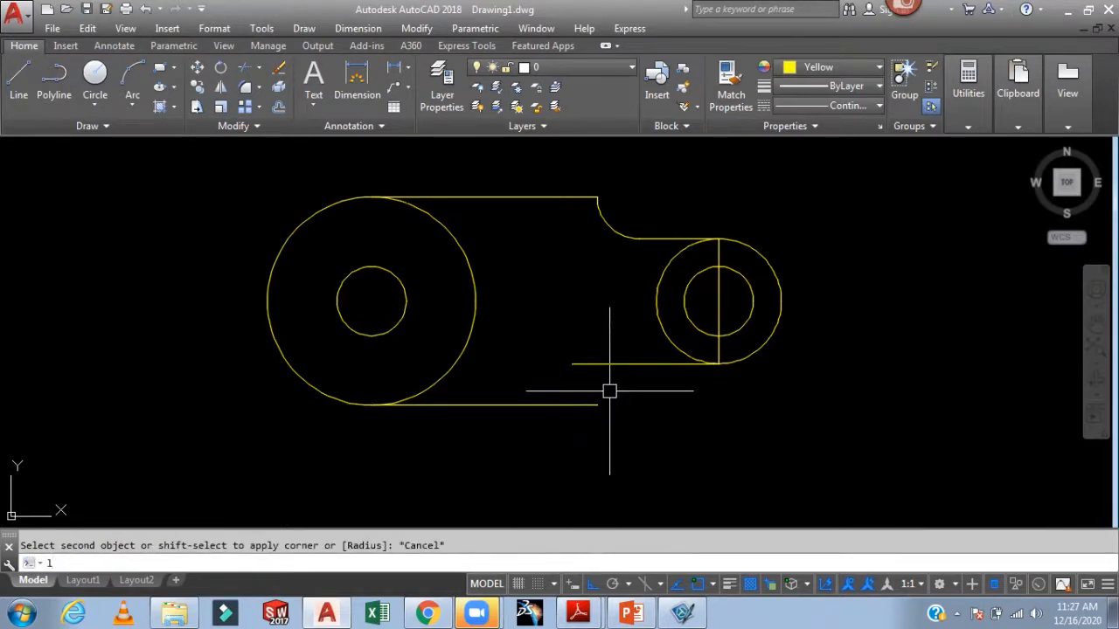
pyautogui.press('Return')
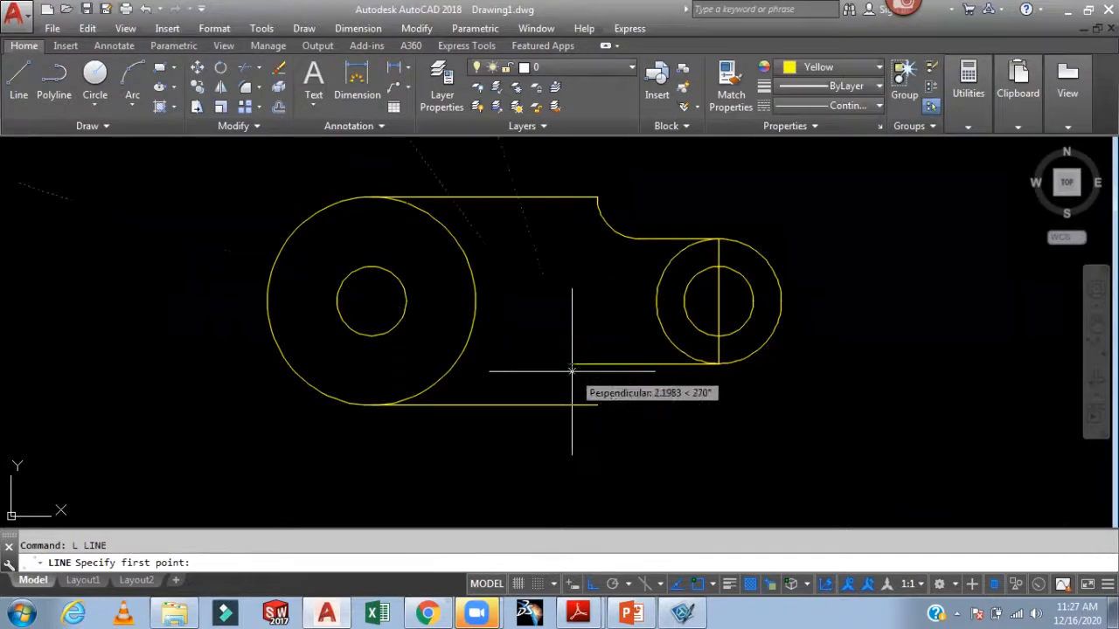
pyautogui.click(598, 199)
pyautogui.click(597, 404)
pyautogui.press('Return')
# - Fillet the lower inner corner between the redrawn vertical line and the small end's lower edge with radius 12
pyautogui.write('f')
pyautogui.press('Return')
pyautogui.write('r')
pyautogui.press('Return')
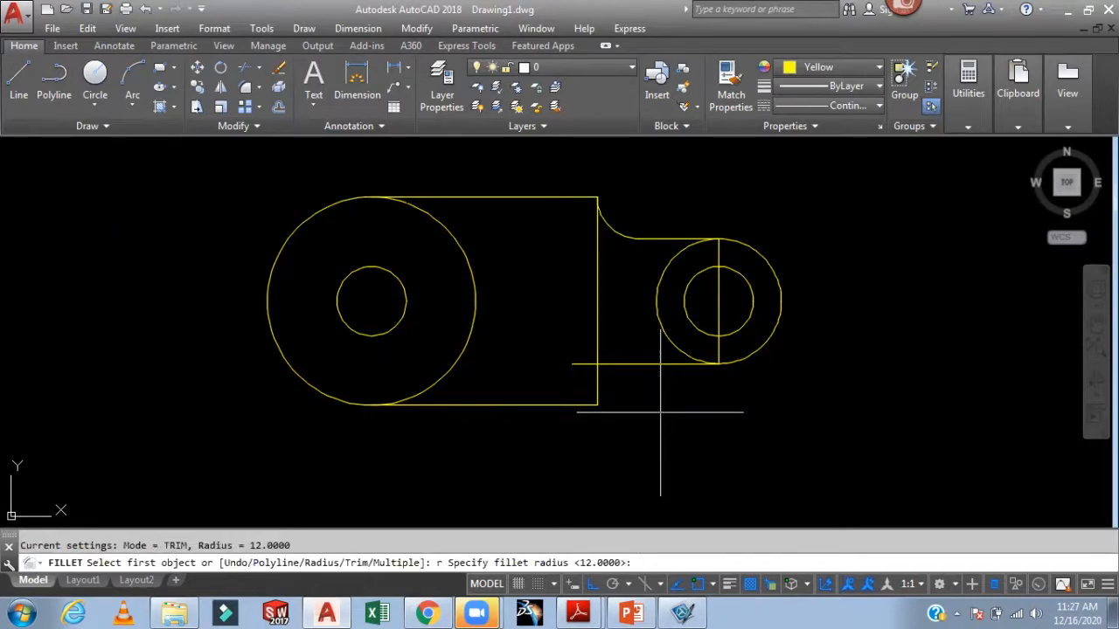
pyautogui.press('Return')
pyautogui.click(660, 413)
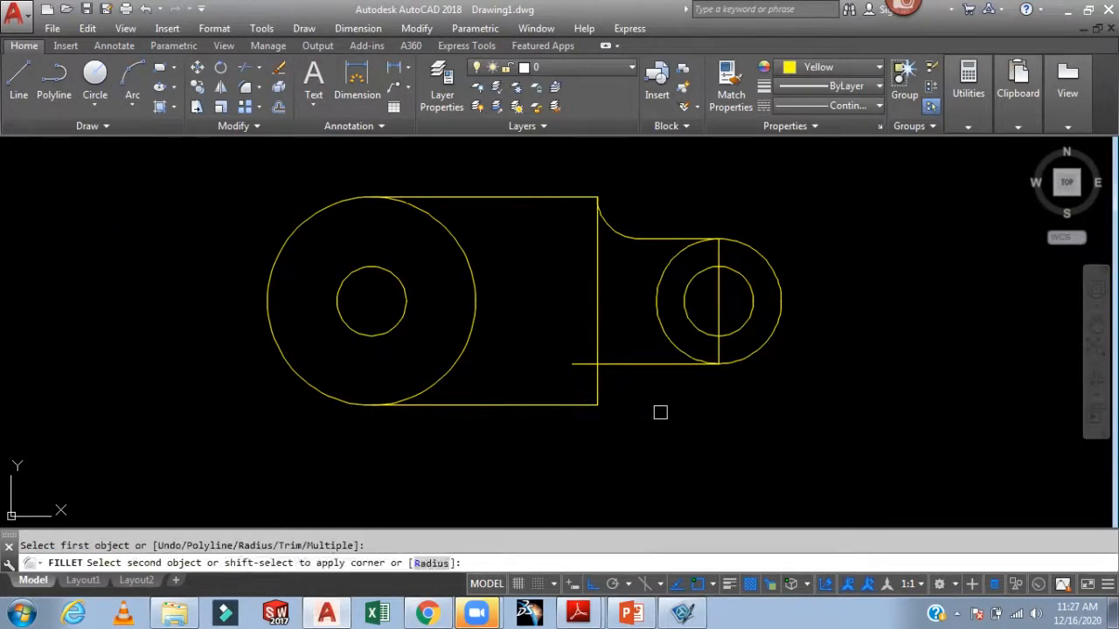
pyautogui.click(666, 365)
# - Trim the inner halves of the radius 18 and radius 30 circles and erase the vertical line through the small hole's center
pyautogui.moveTo(707, 402); pyautogui.dragTo(729, 420, button='middle')
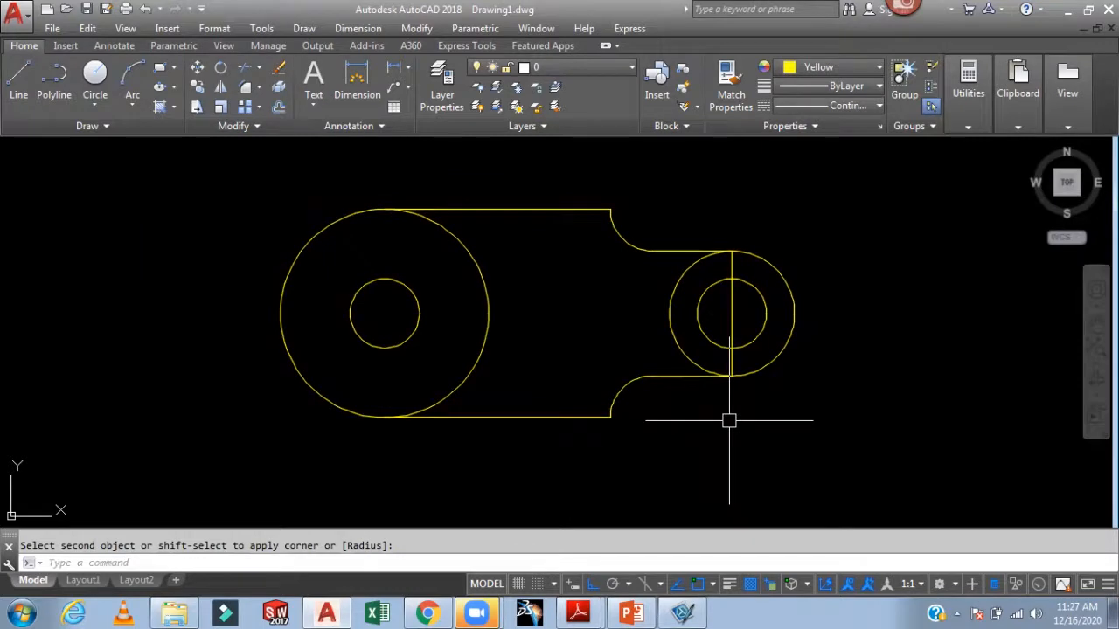
pyautogui.write('tr')
pyautogui.press('Return')
pyautogui.press('Return')
pyautogui.click(672, 300)
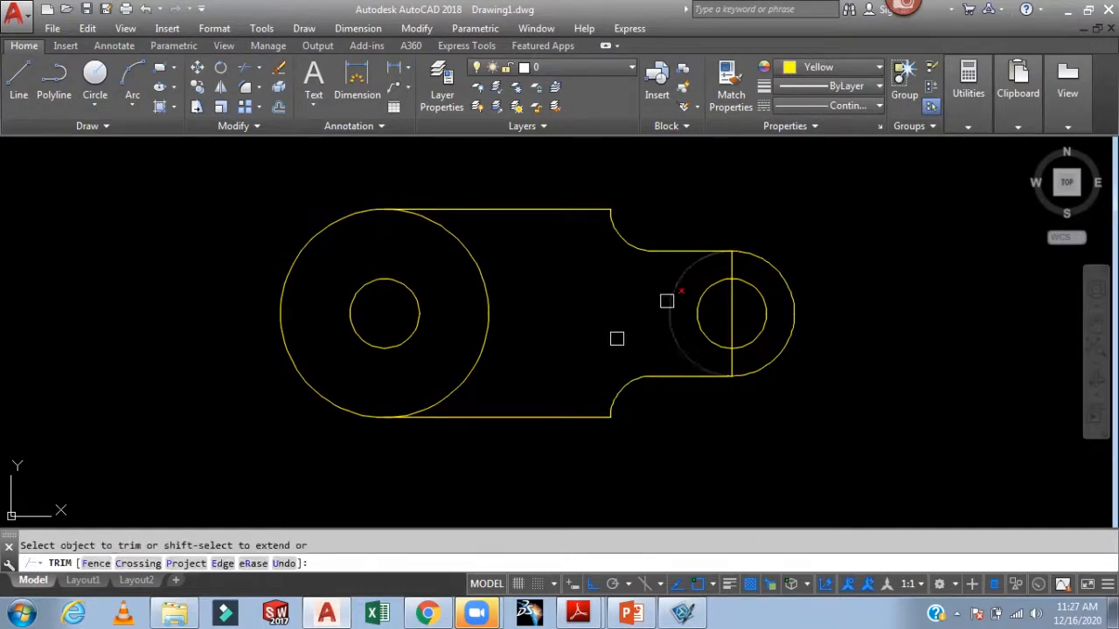
pyautogui.click(486, 276)
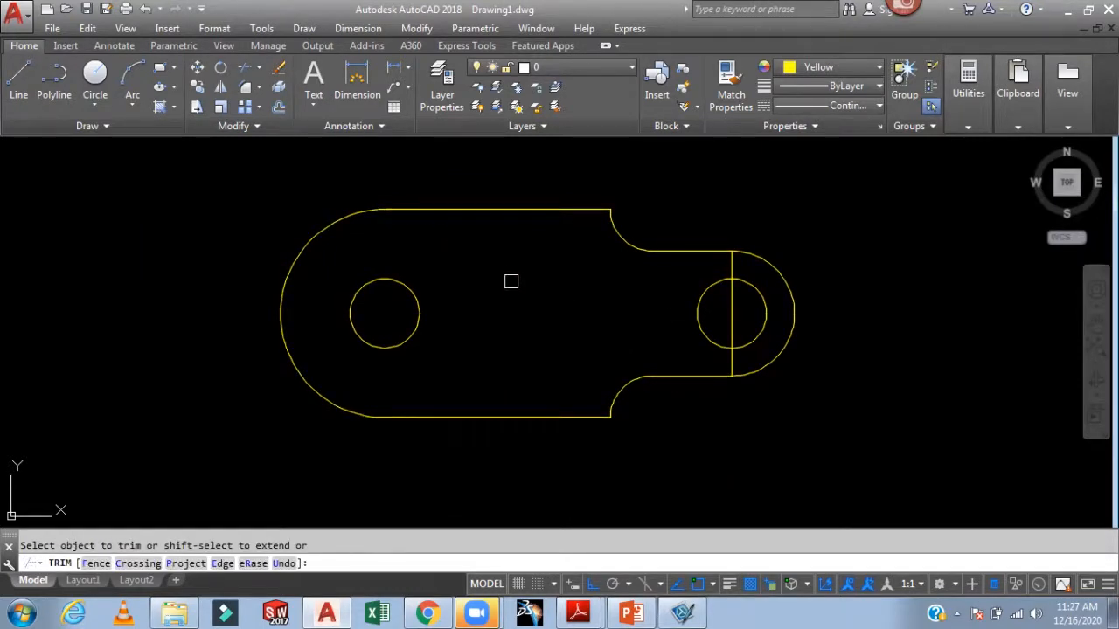
pyautogui.press('Escape')
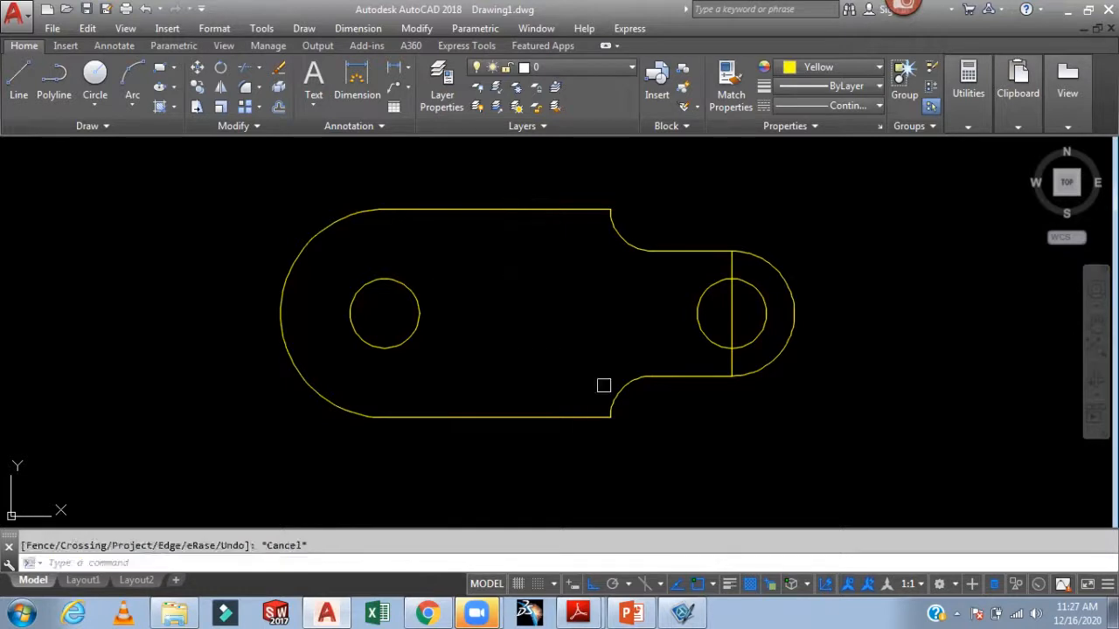
pyautogui.click(728, 319)
pyautogui.press('Delete')
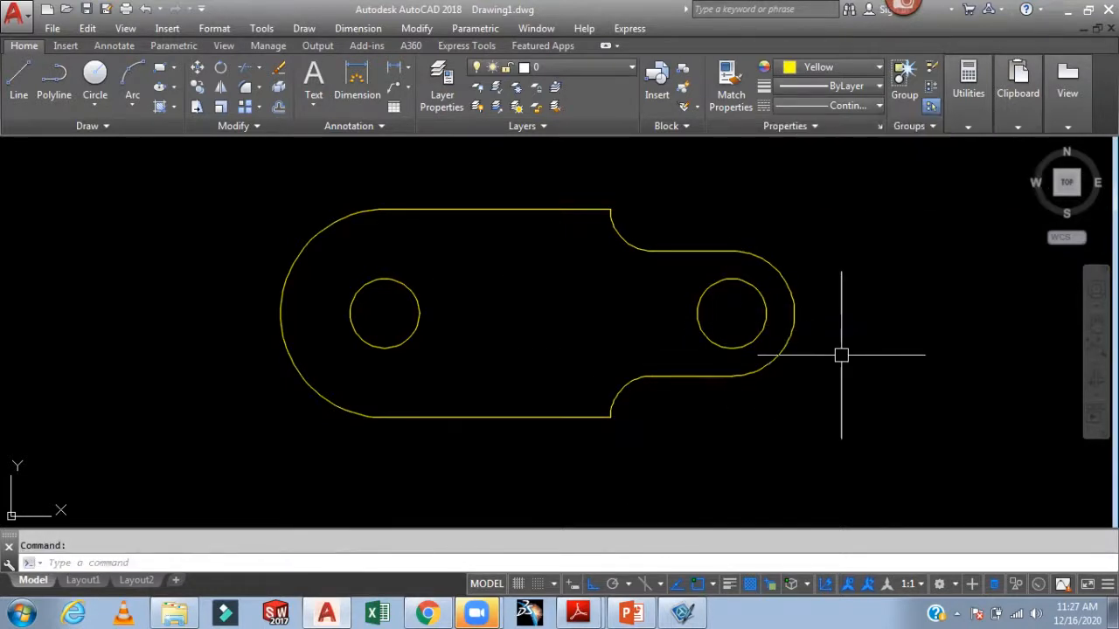
# - Check plate drawing (b) in the reference PDF, and in AutoCAD add a horizontal linear dimension between the two hole centers below the plate
pyautogui.scroll(-2, 841, 355)
pyautogui.moveTo(839, 355); pyautogui.dragTo(849, 323, button='middle')
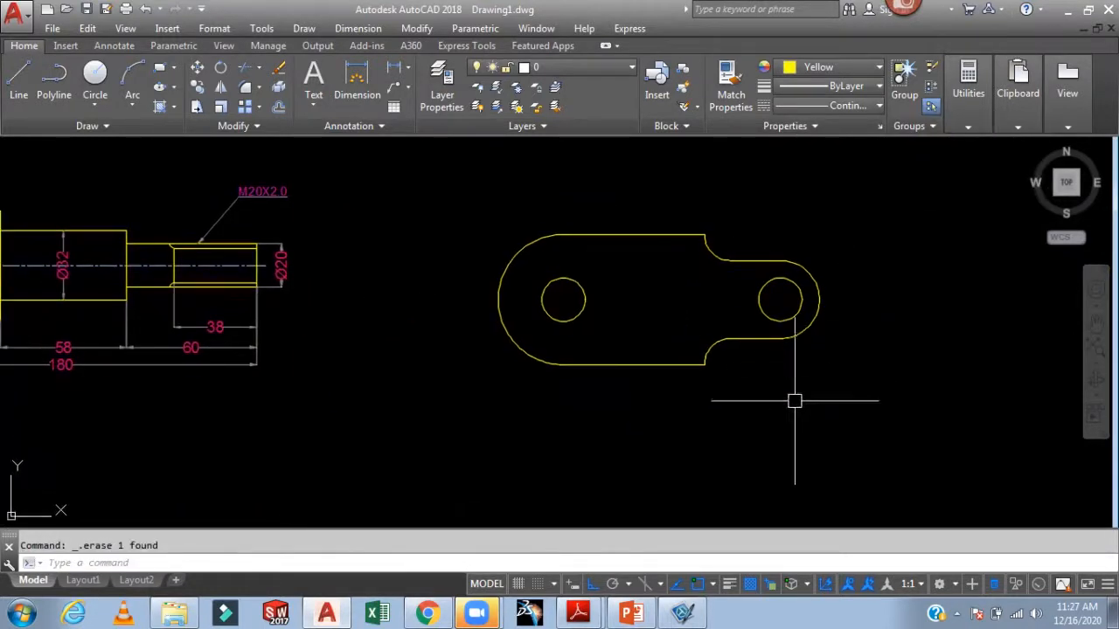
pyautogui.moveTo(578, 612)
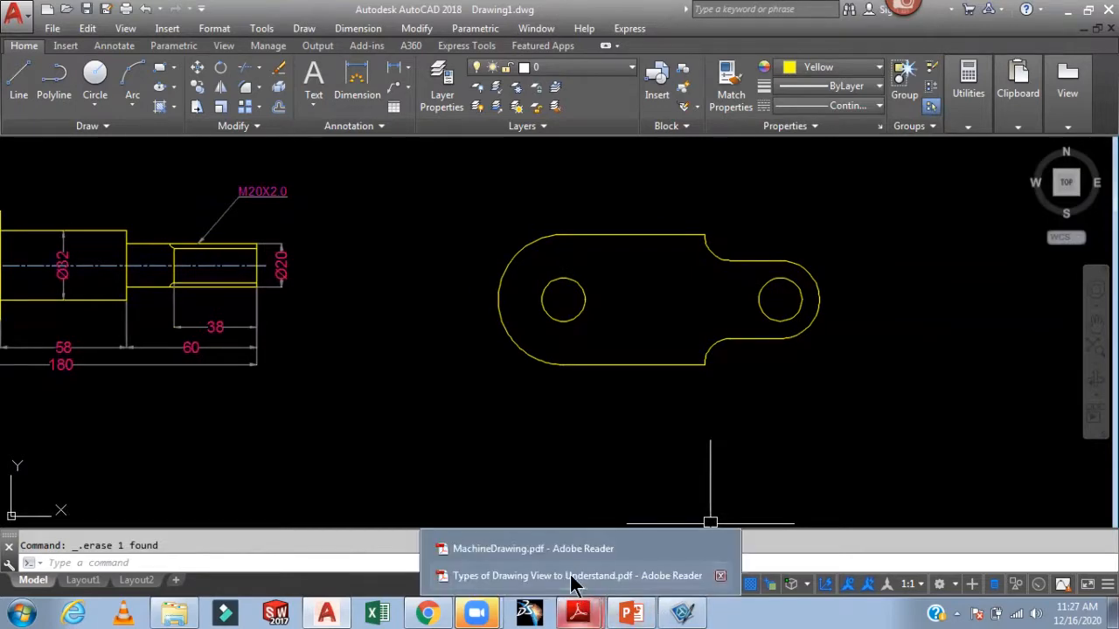
pyautogui.click(573, 577)
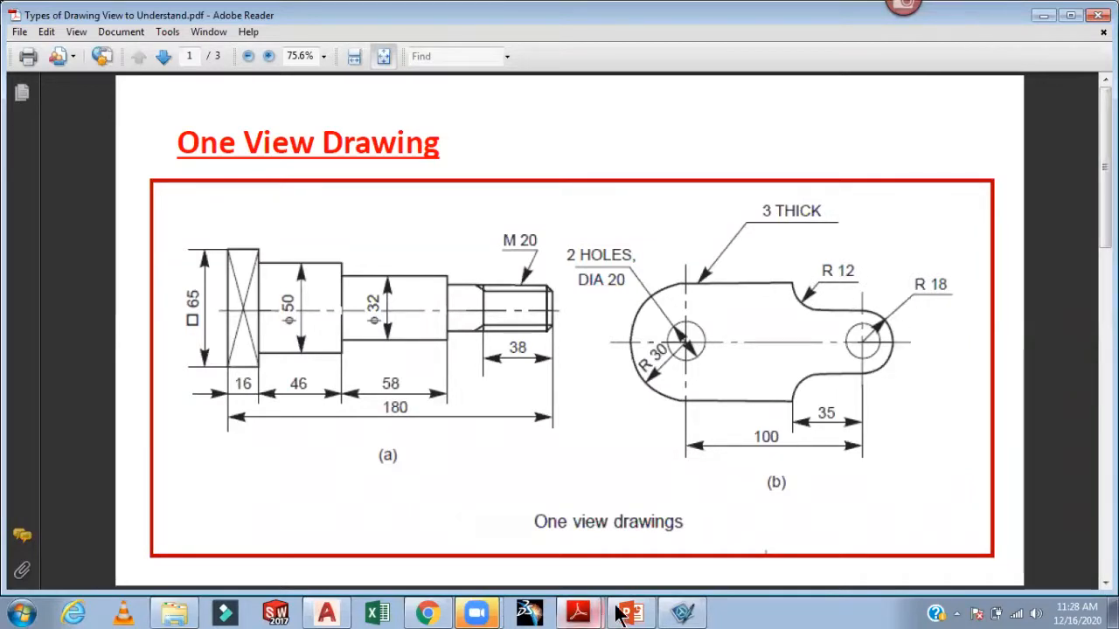
pyautogui.moveTo(626, 615)
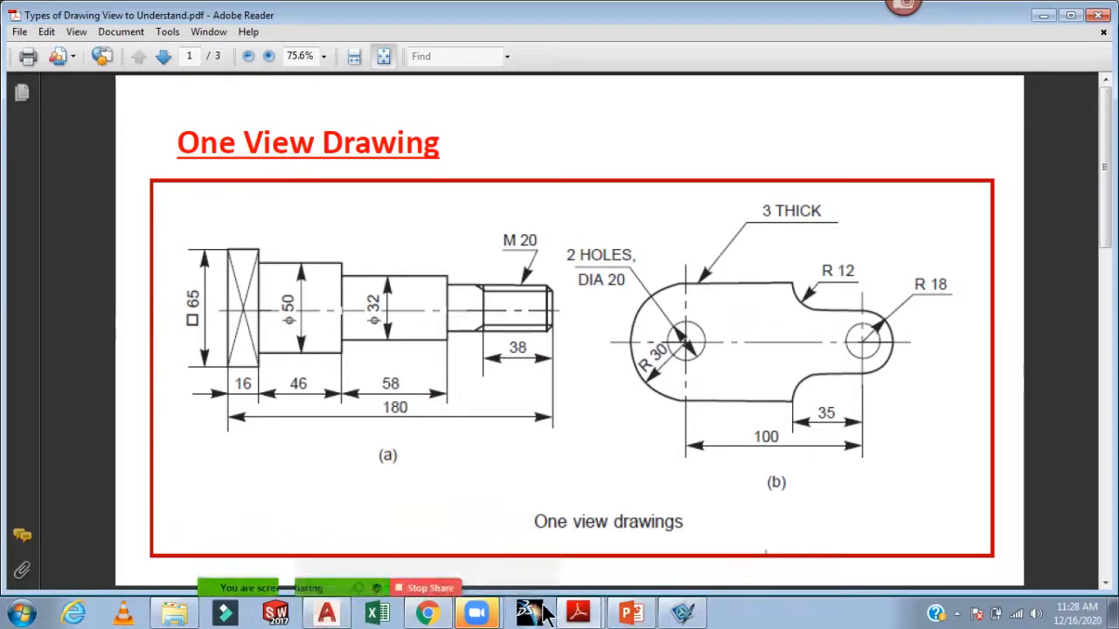
pyautogui.click(326, 613)
pyautogui.click(327, 612)
pyautogui.click(332, 612)
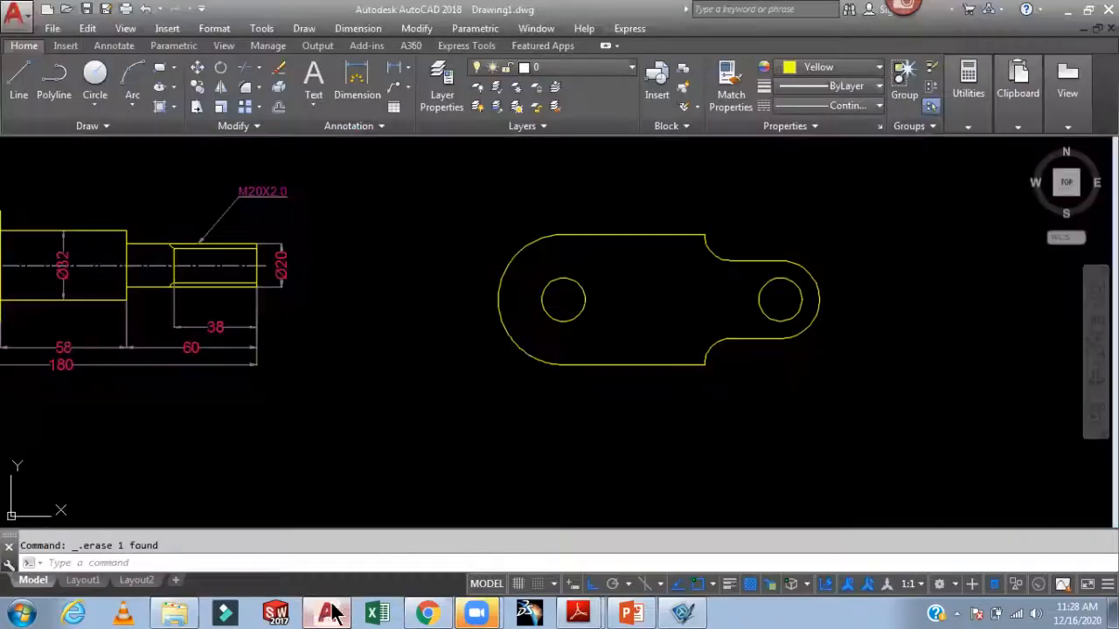
pyautogui.moveTo(679, 251); pyautogui.dragTo(675, 221, button='middle')
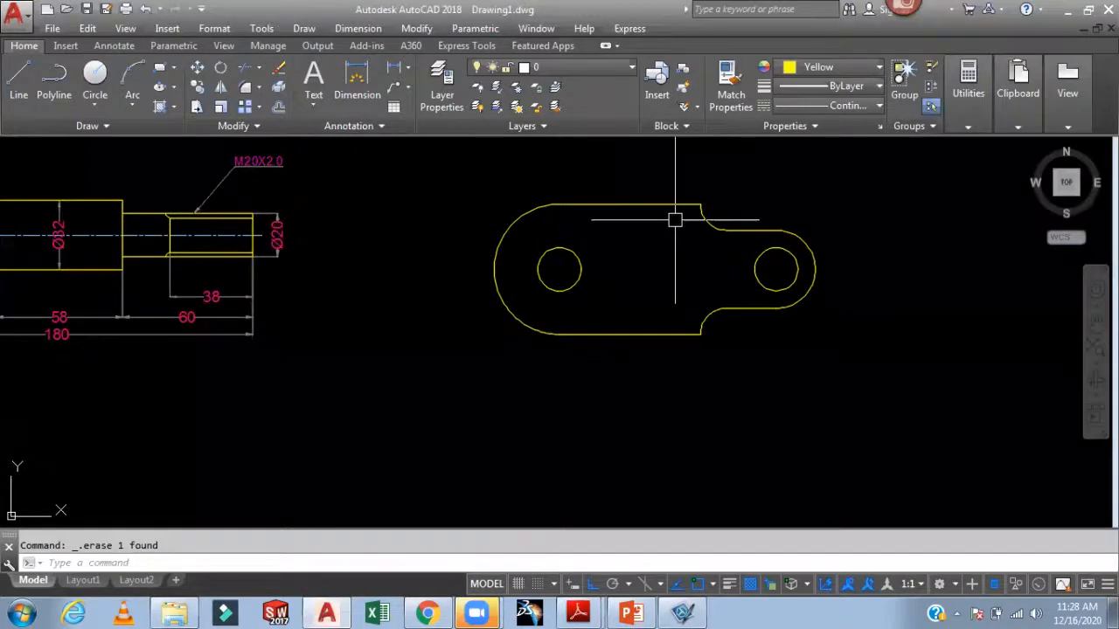
pyautogui.write('dli')
pyautogui.press('Return')
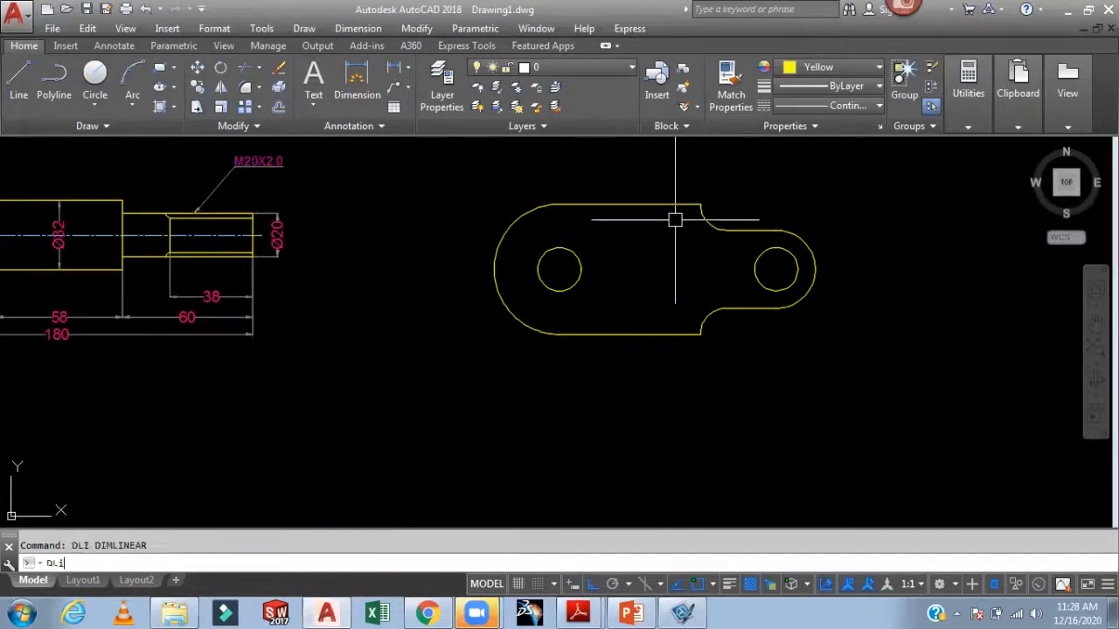
pyautogui.click(776, 268)
pyautogui.click(762, 379)
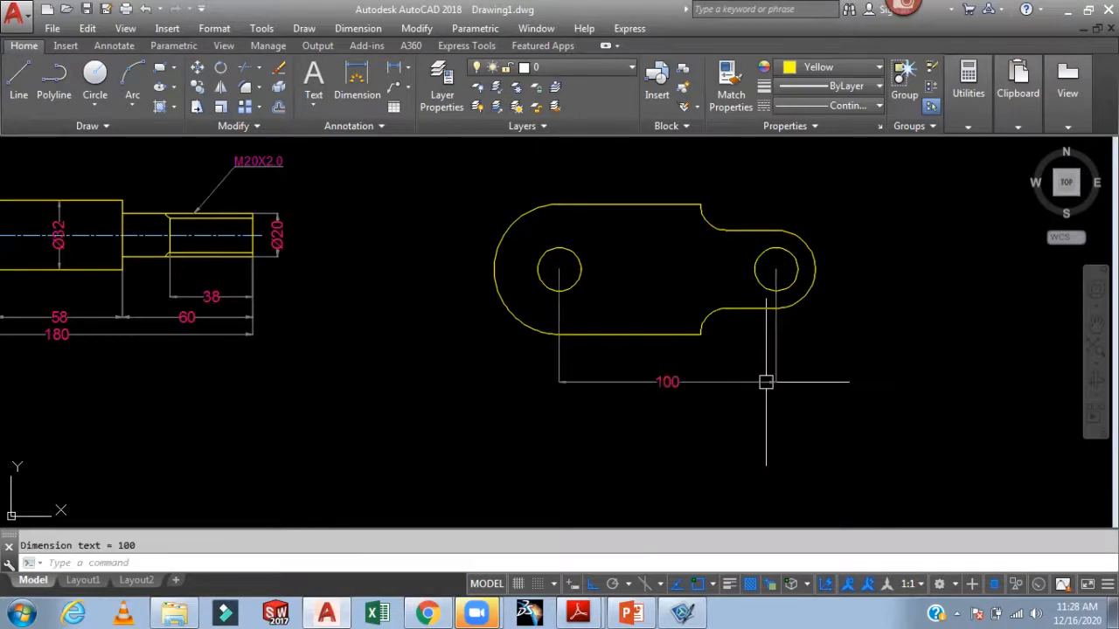
pyautogui.scroll(2, 741, 353)
pyautogui.moveTo(740, 353); pyautogui.dragTo(726, 369, button='middle')
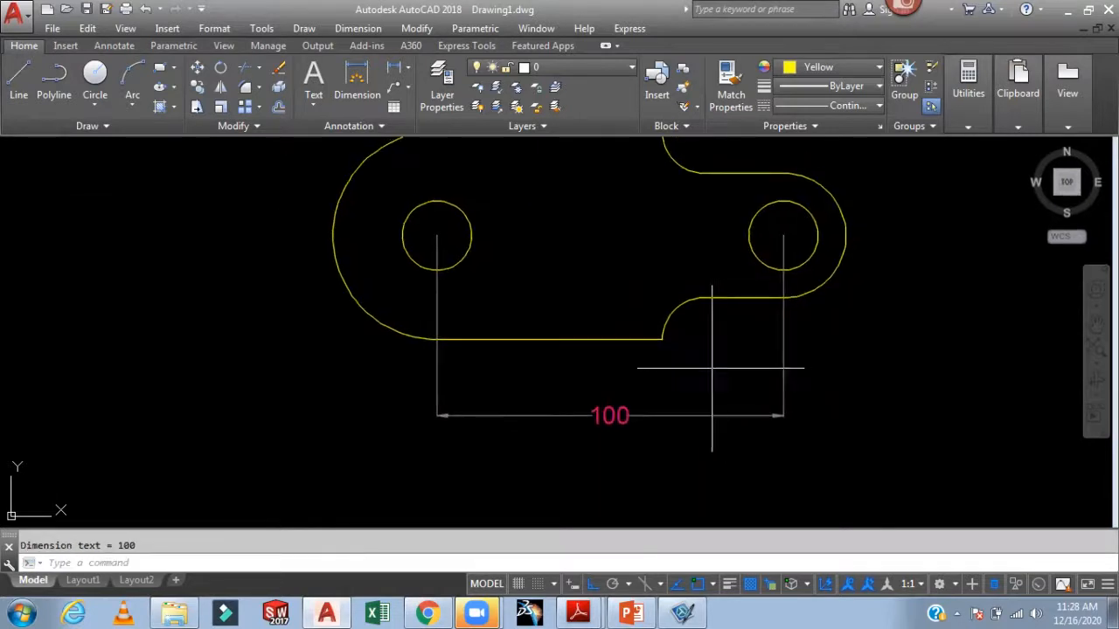
# - Add a horizontal linear dimension from the lower fillet's bottom end to the small end's hole center, above the hole-spacing dimension
pyautogui.press('Return')
pyautogui.click(676, 324)
pyautogui.click(783, 236)
pyautogui.click(673, 385)
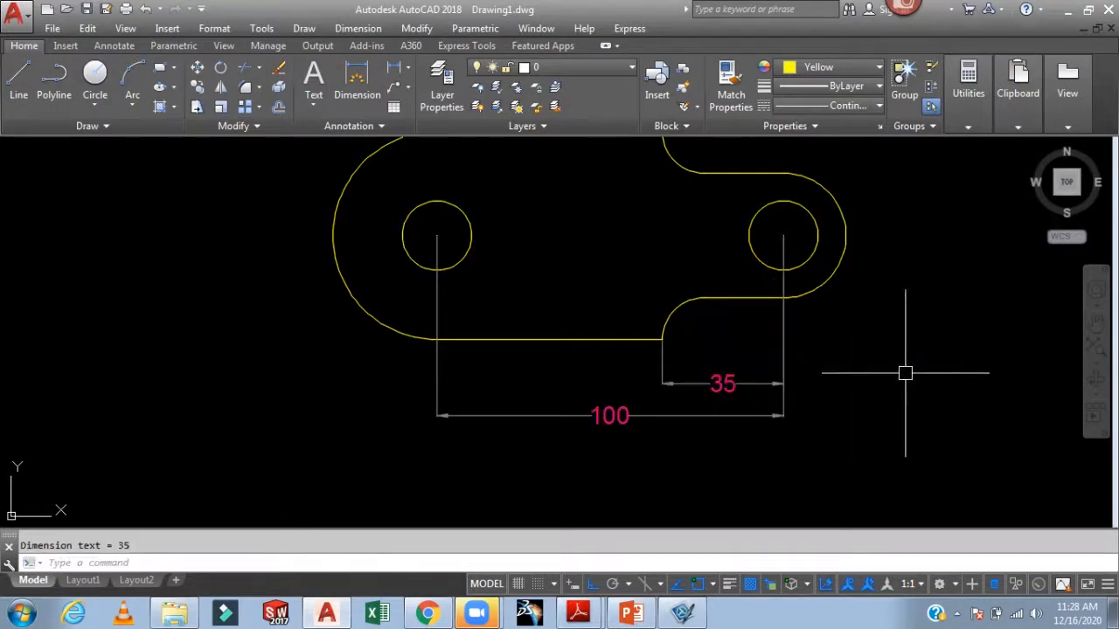
# - Add a radius dimension to the plate's lower inner fillet, with the text outside the outline
pyautogui.write('dra')
pyautogui.press('Return')
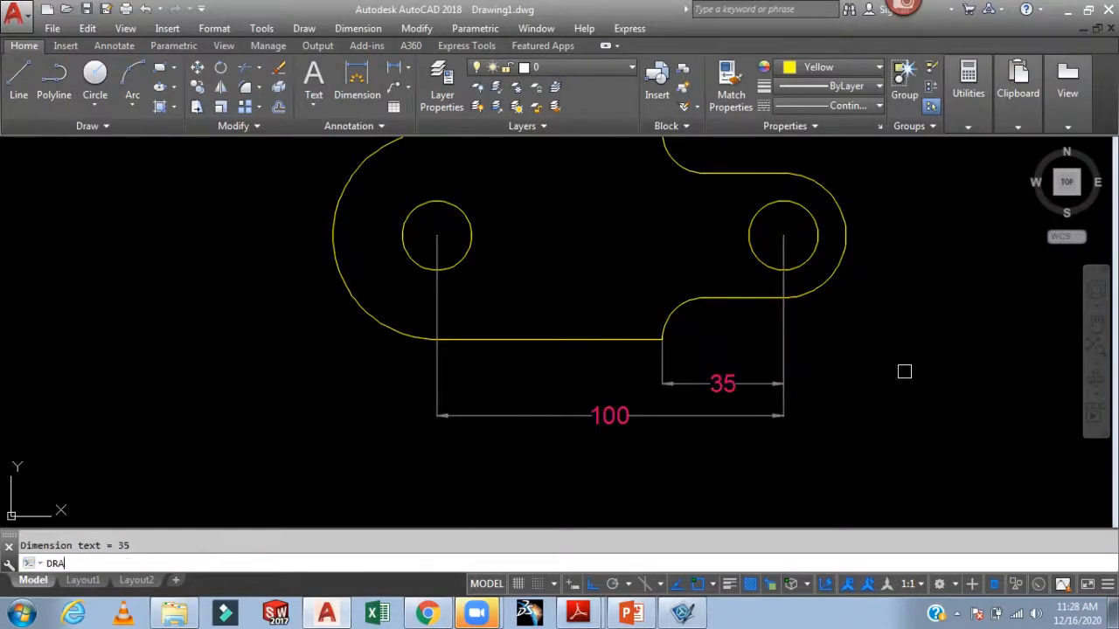
pyautogui.click(671, 317)
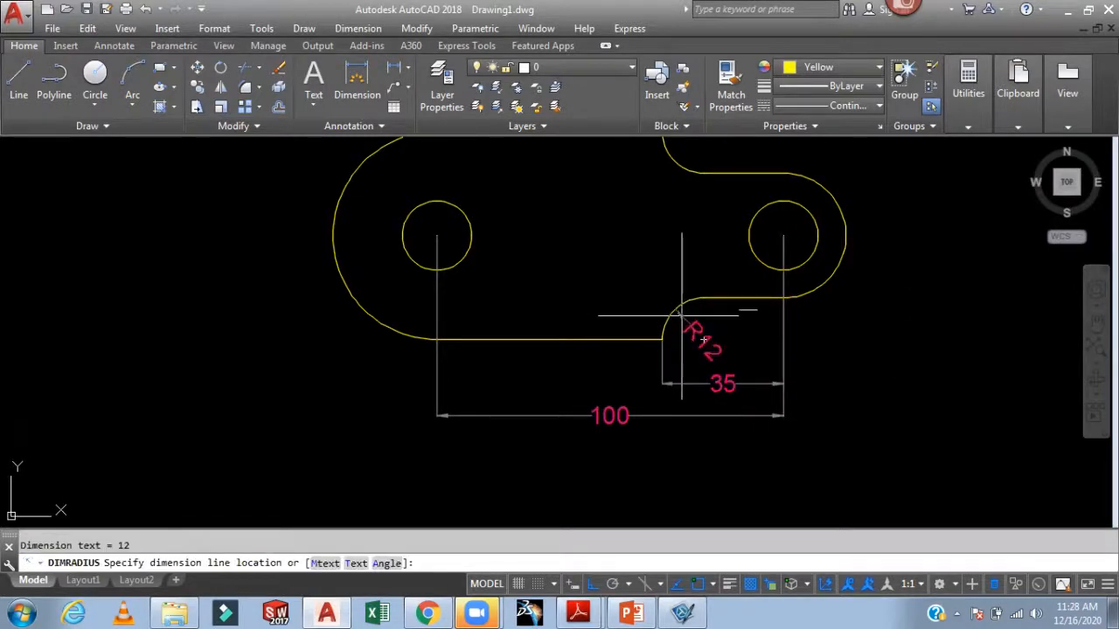
pyautogui.click(840, 332)
# - Add a radius dimension to the plate's small end arc, placing the text above and outside the arc
pyautogui.moveTo(892, 345); pyautogui.dragTo(849, 373, button='middle')
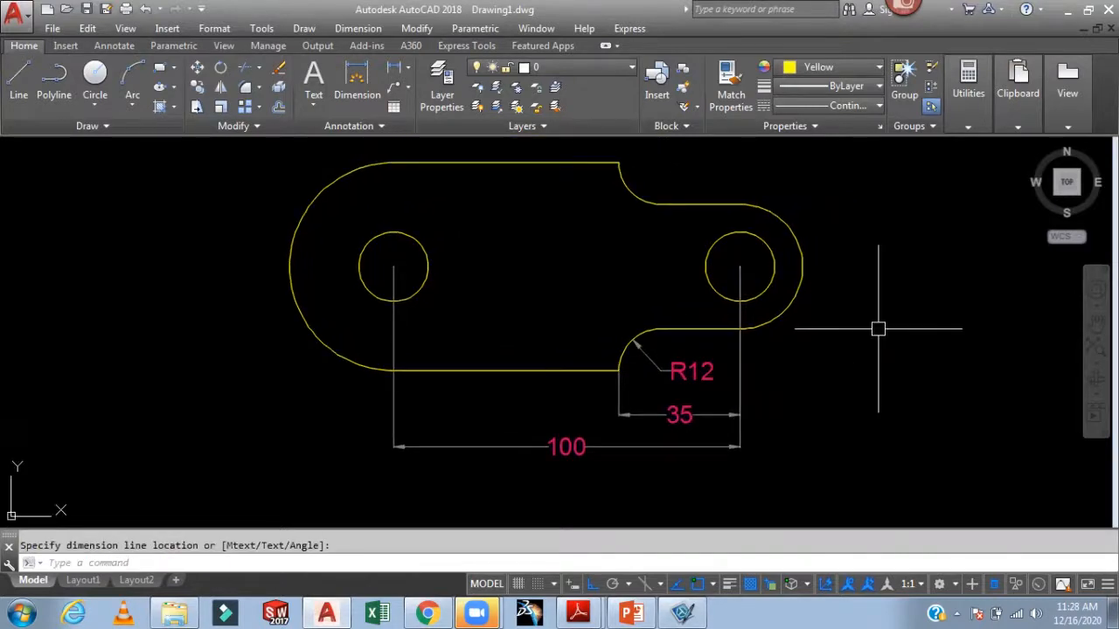
pyautogui.write('dra')
pyautogui.press('Return')
pyautogui.click(802, 288)
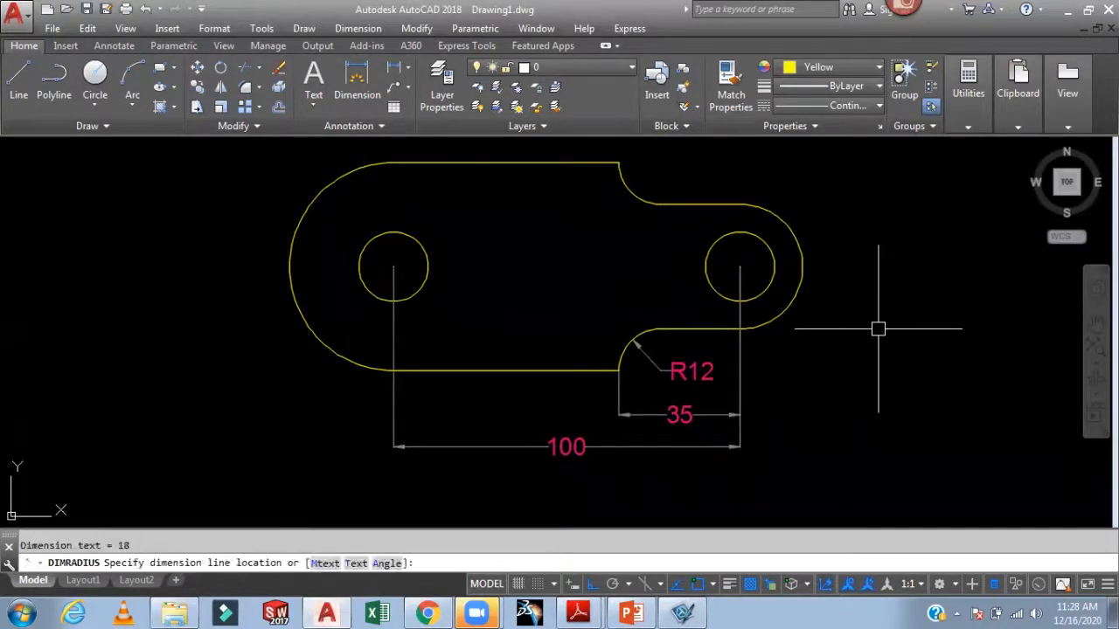
pyautogui.click(848, 181)
# - Add a radius dimension to the plate's large end arc, placing the text below and outside the arc
pyautogui.moveTo(403, 245); pyautogui.dragTo(457, 318, button='middle')
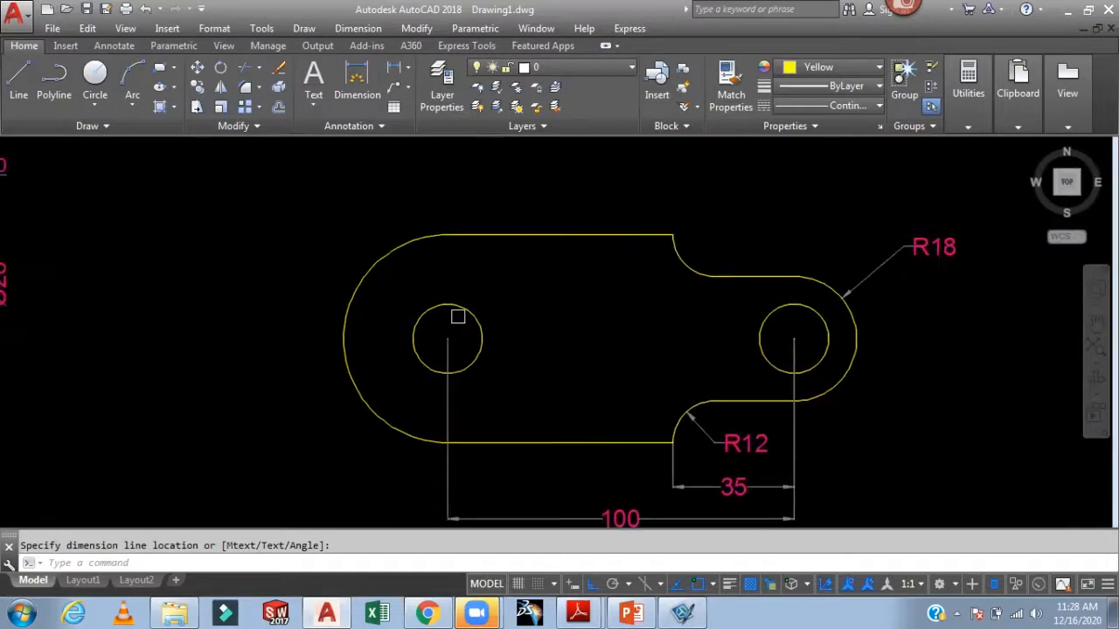
pyautogui.press('Return')
pyautogui.click(354, 385)
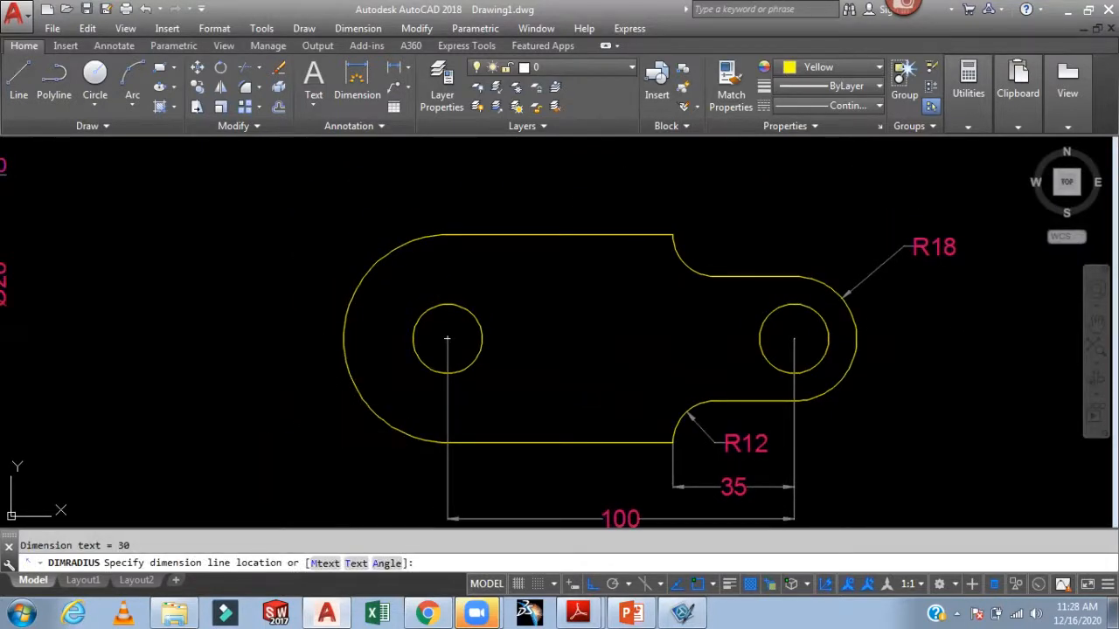
pyautogui.click(322, 443)
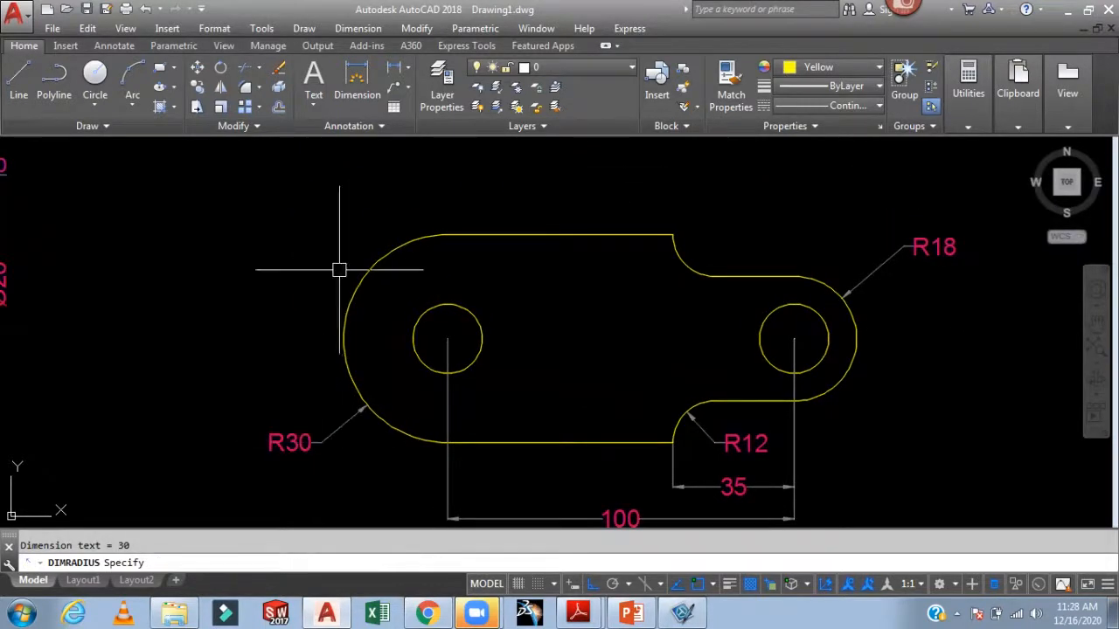
# - Open the Standard multileader style for modification
pyautogui.scroll(-2, 527, 320)
pyautogui.moveTo(531, 317)
pyautogui.mouseDown(button='middle')
pyautogui.moveTo(589, 263)
pyautogui.moveTo(586, 291)
pyautogui.moveTo(572, 292)
pyautogui.moveTo(630, 370)
pyautogui.mouseUp(button='middle')
pyautogui.scroll(2, 571, 292)
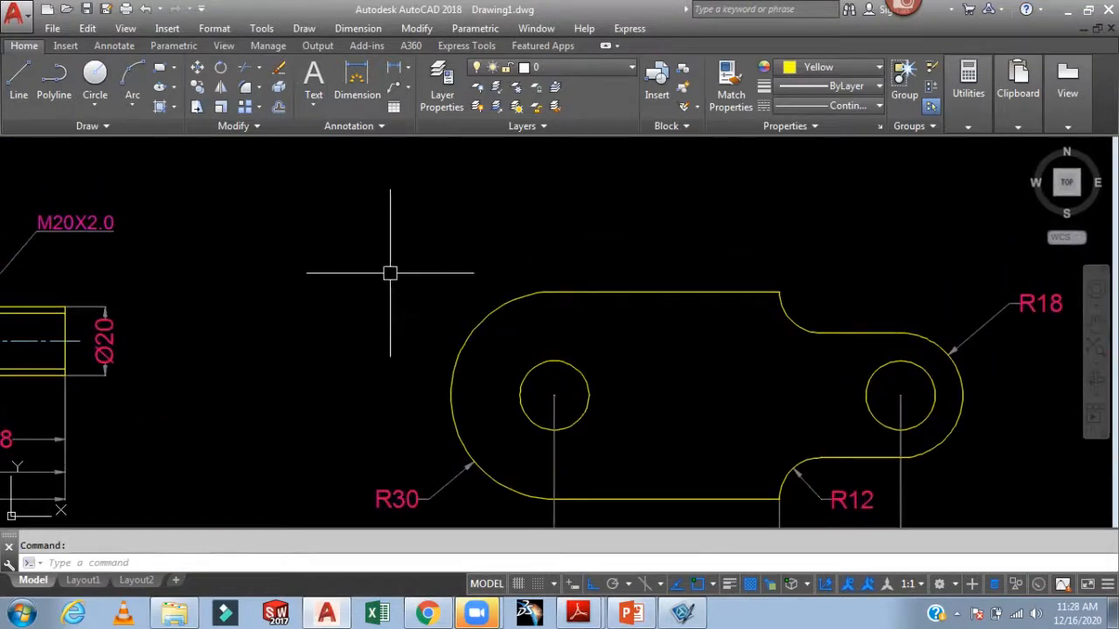
pyautogui.write('Ml')
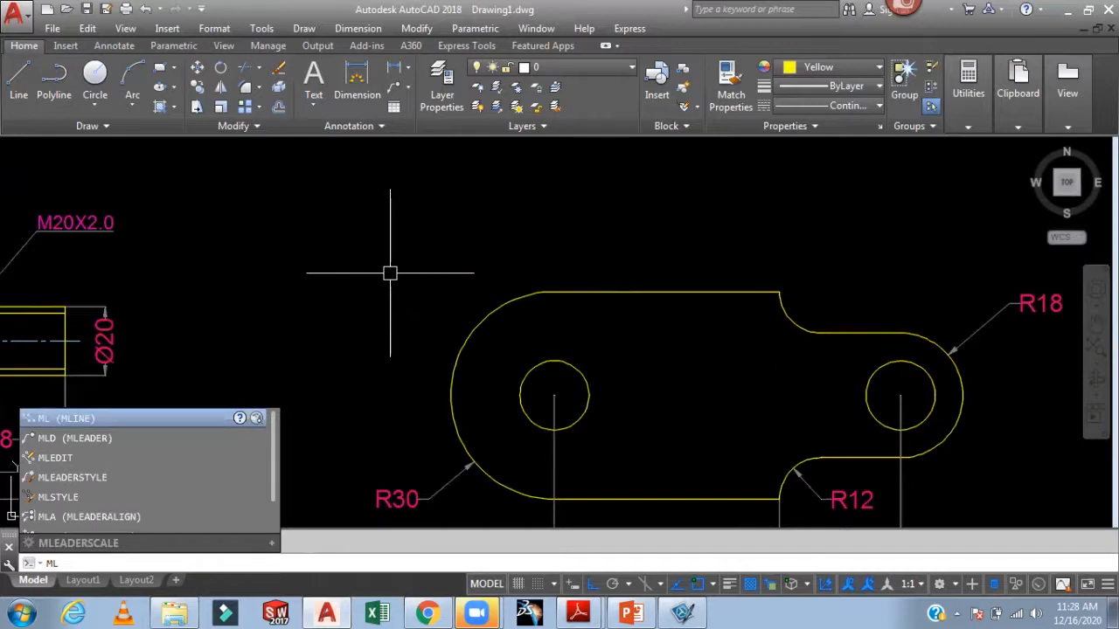
pyautogui.press('Escape')
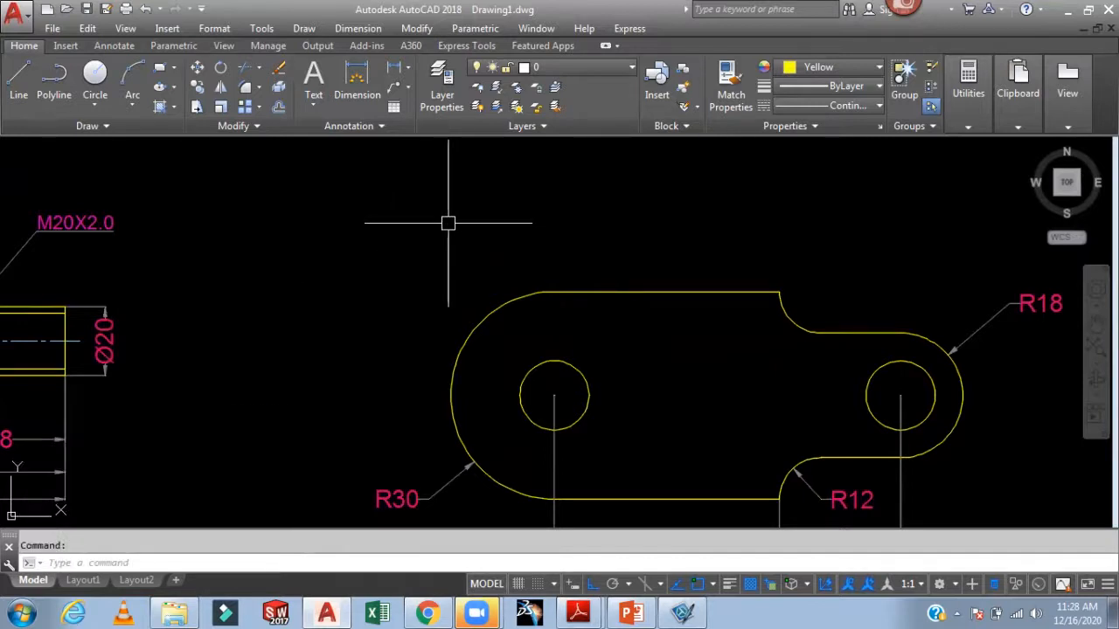
pyautogui.write('mlds')
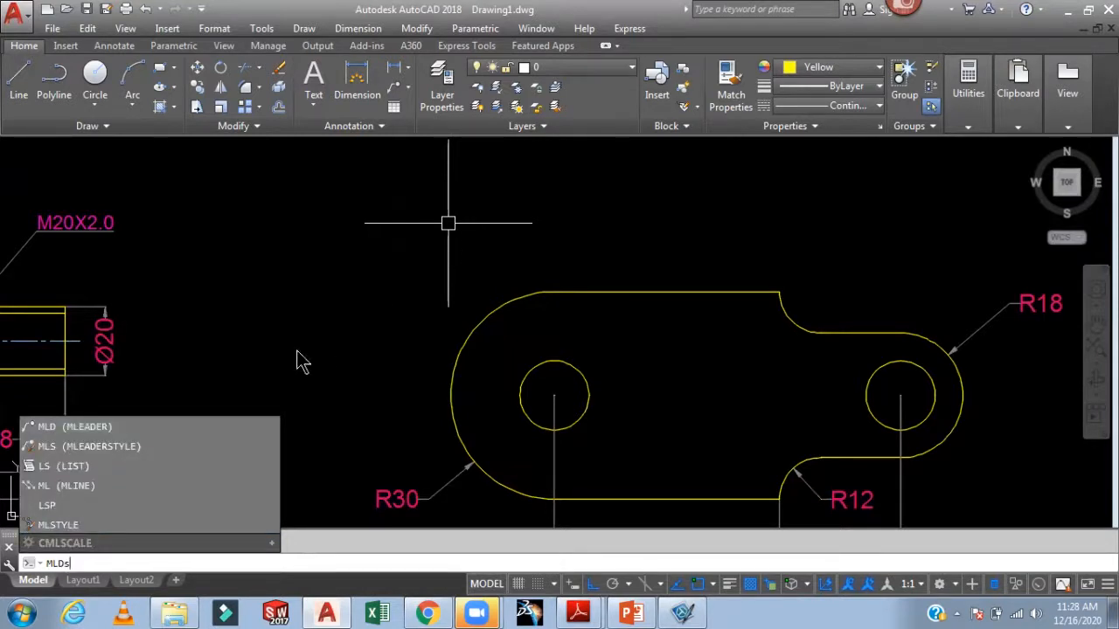
pyautogui.click(115, 445)
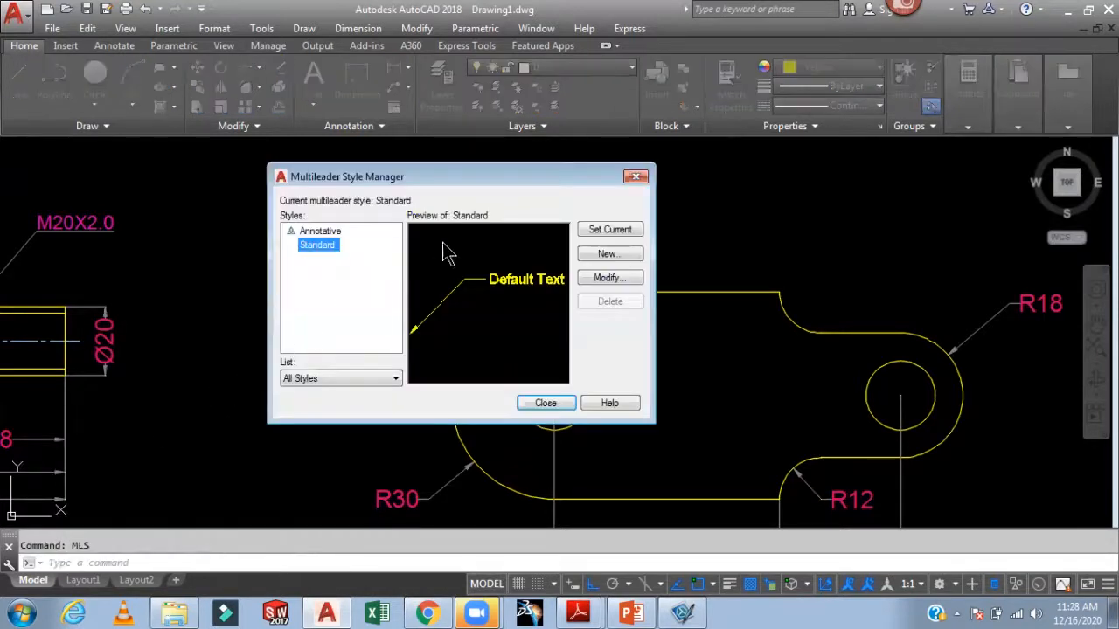
pyautogui.click(603, 278)
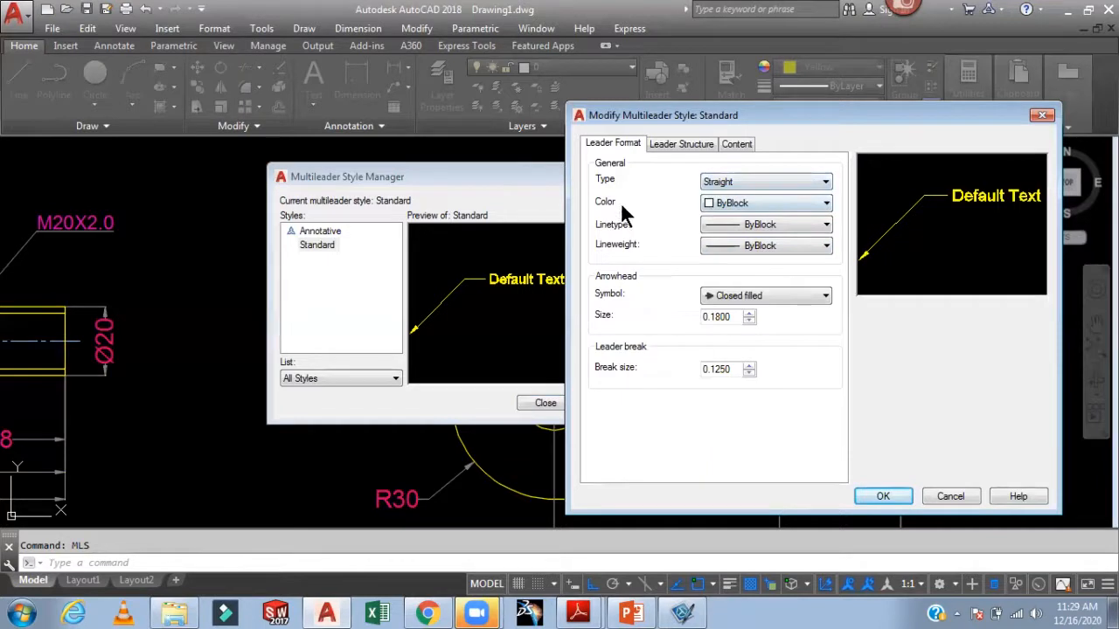
# - Set the Standard multileader style's leader color to Color 8 and its arrowhead size to 3
pyautogui.click(764, 203)
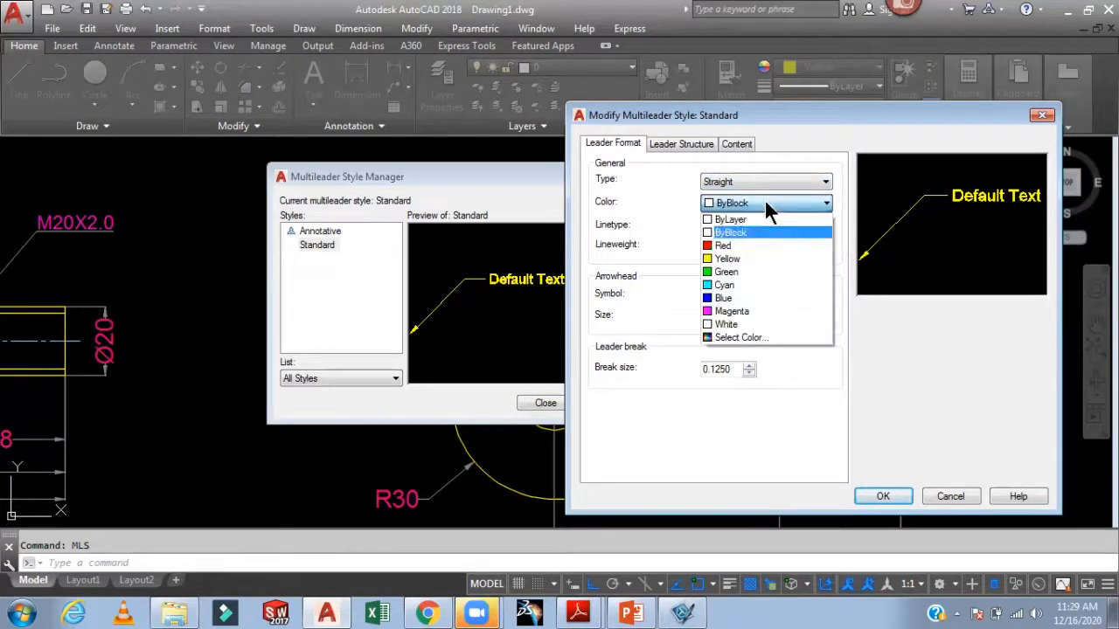
pyautogui.click(734, 337)
pyautogui.click(446, 337)
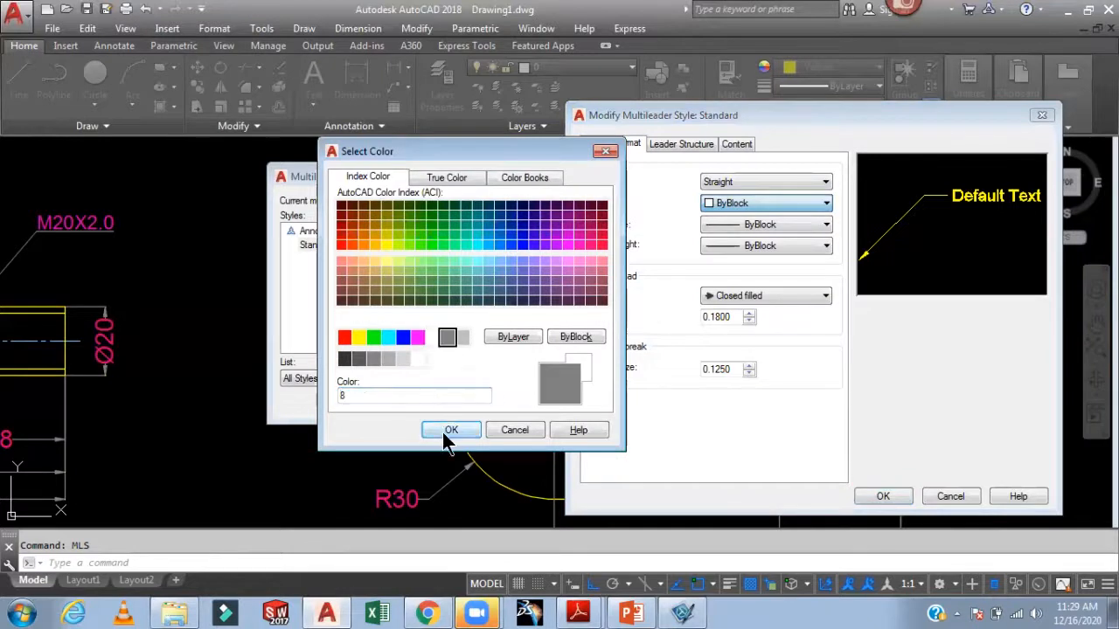
pyautogui.click(444, 429)
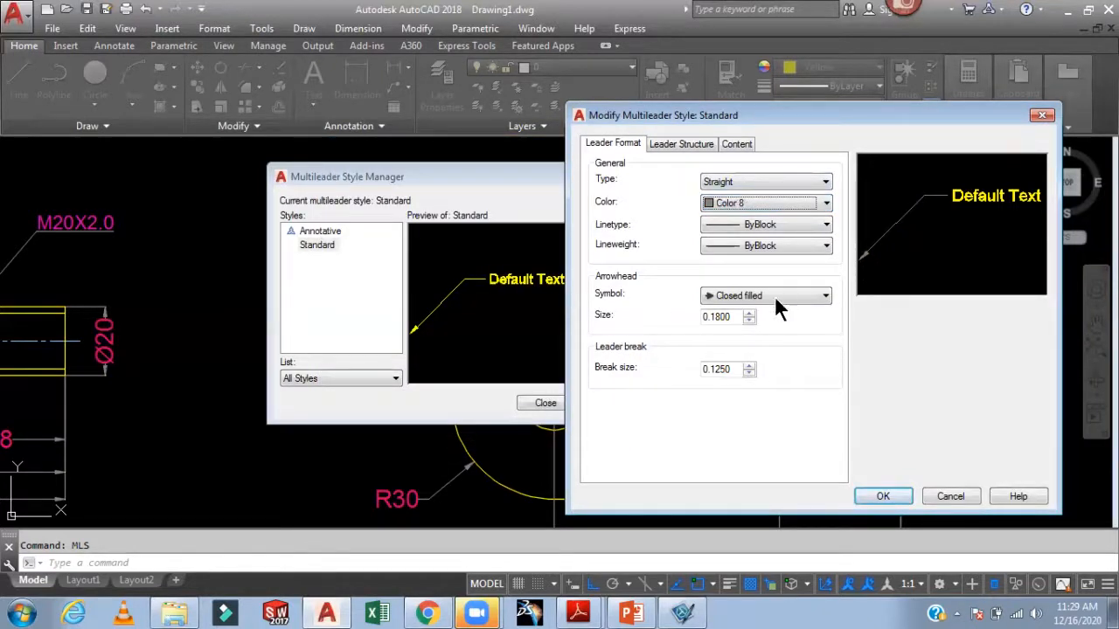
pyautogui.doubleClick(731, 316)
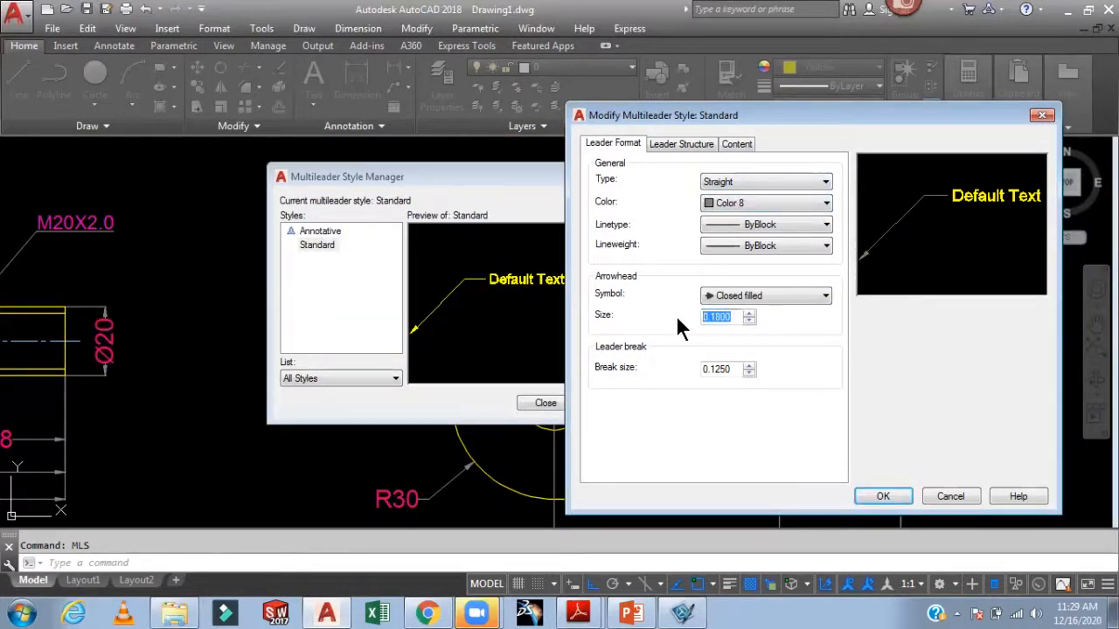
pyautogui.write('3')
# - Set the multileader style's landing distance to 5
pyautogui.click(678, 146)
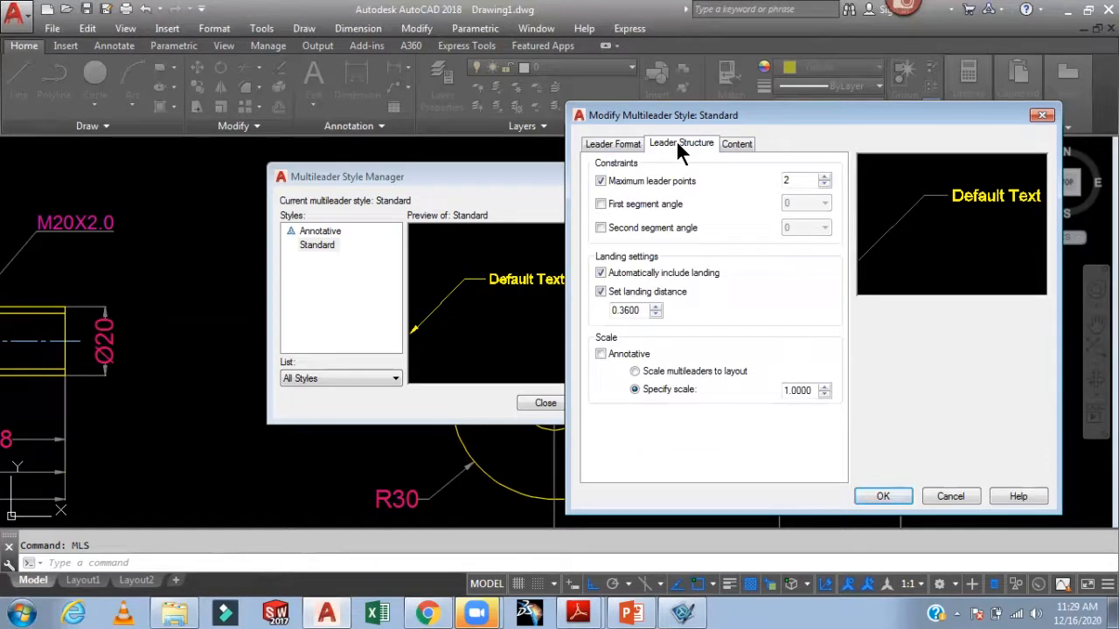
pyautogui.doubleClick(640, 312)
pyautogui.write('5')
# - Set the multileader text color to Color 230 and the text height to 5
pyautogui.click(739, 143)
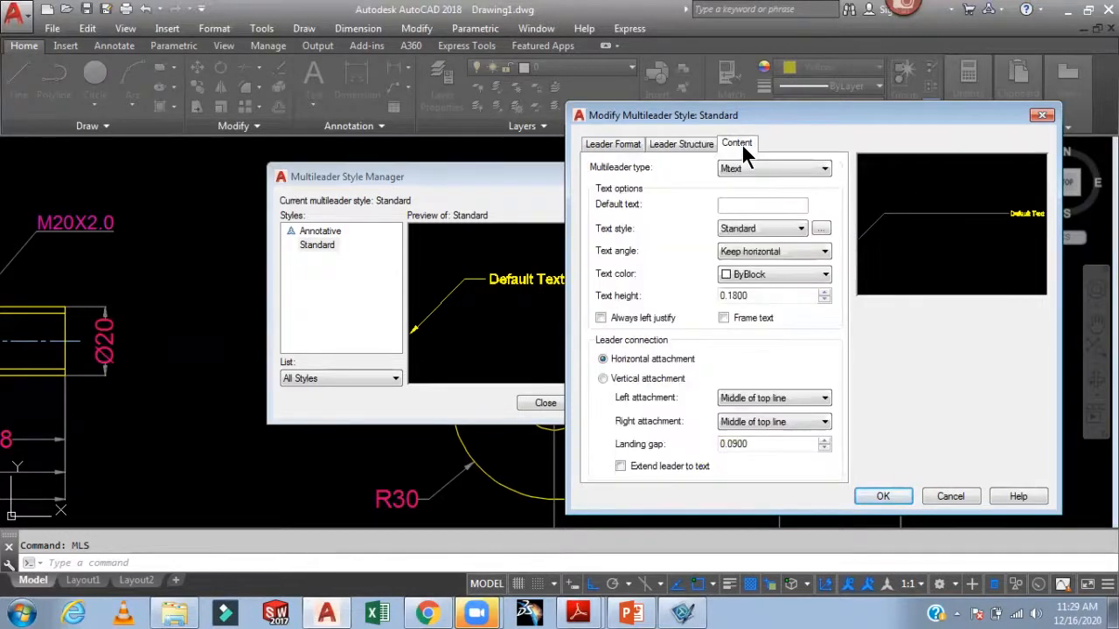
pyautogui.click(762, 274)
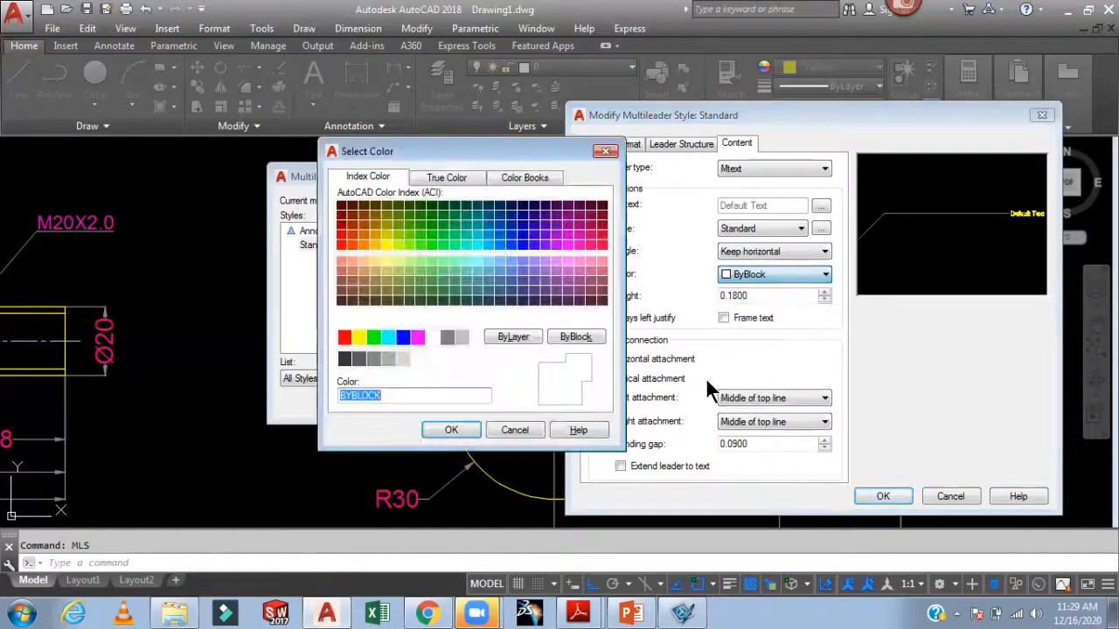
pyautogui.click(580, 235)
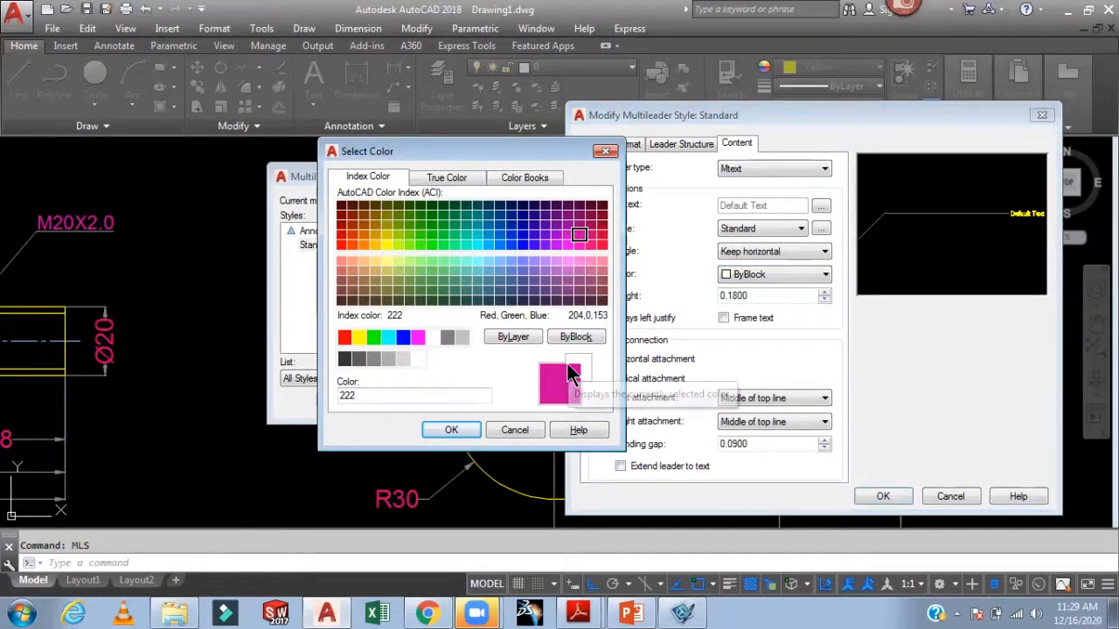
pyautogui.click(591, 245)
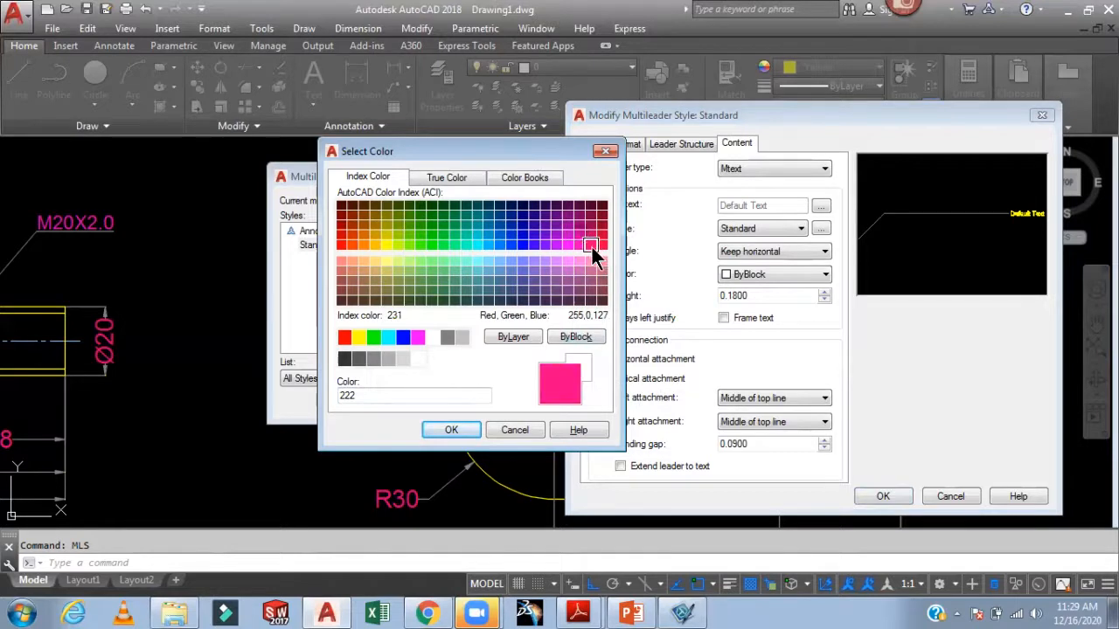
pyautogui.click(451, 429)
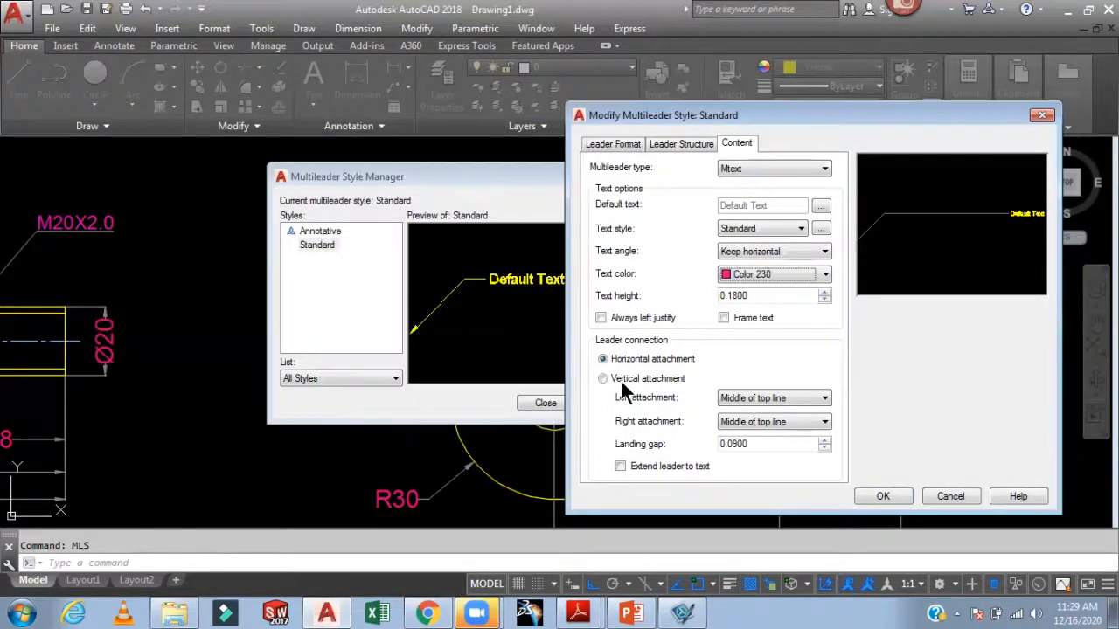
pyautogui.moveTo(773, 297); pyautogui.dragTo(693, 297)
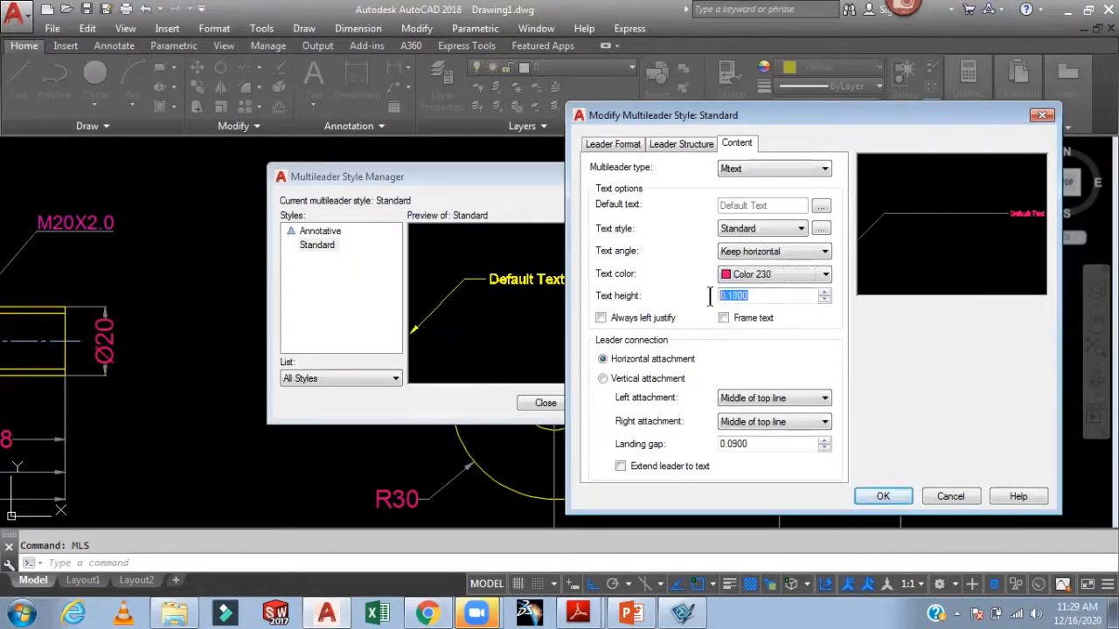
pyautogui.write('5')
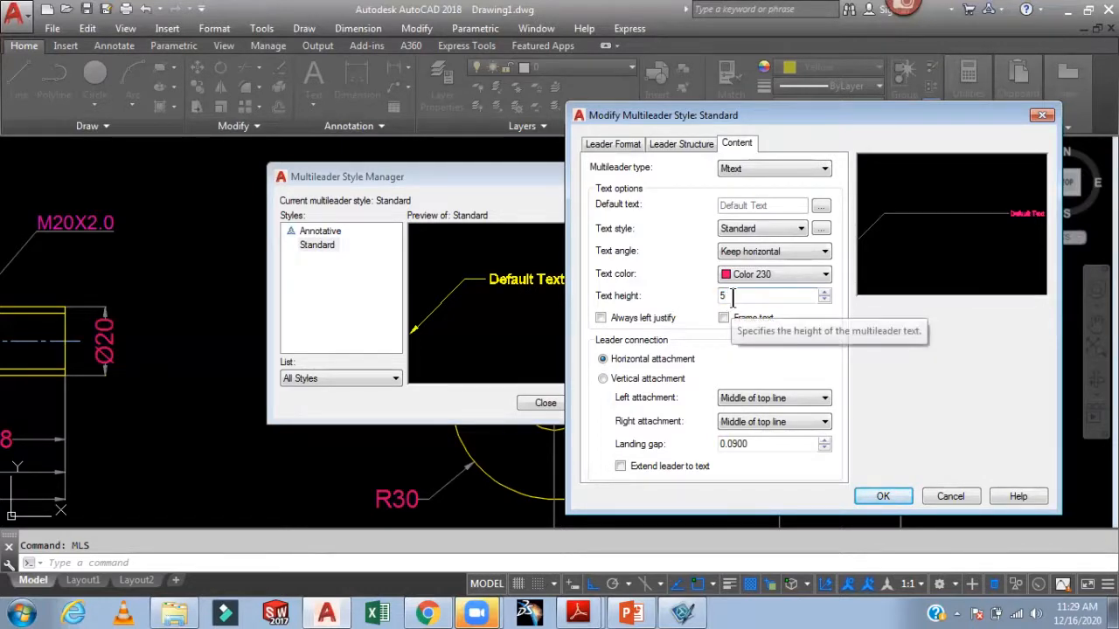
# - Set the left and right leader attachments to Underline bottom line, save the style, and make Standard the current multileader style
pyautogui.click(787, 398)
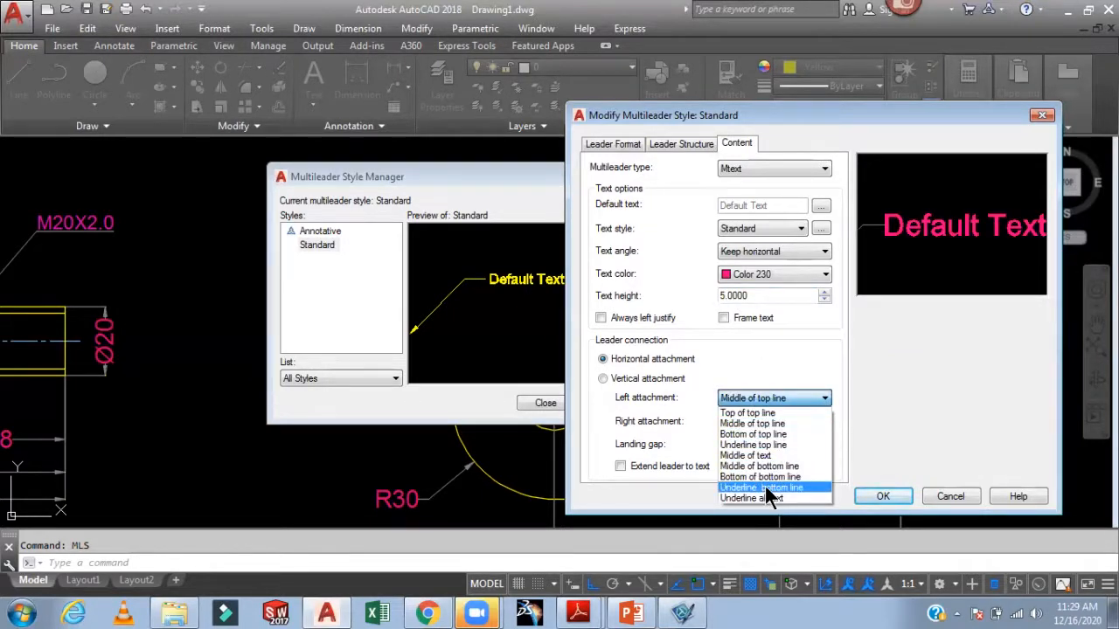
pyautogui.click(766, 488)
pyautogui.click(781, 422)
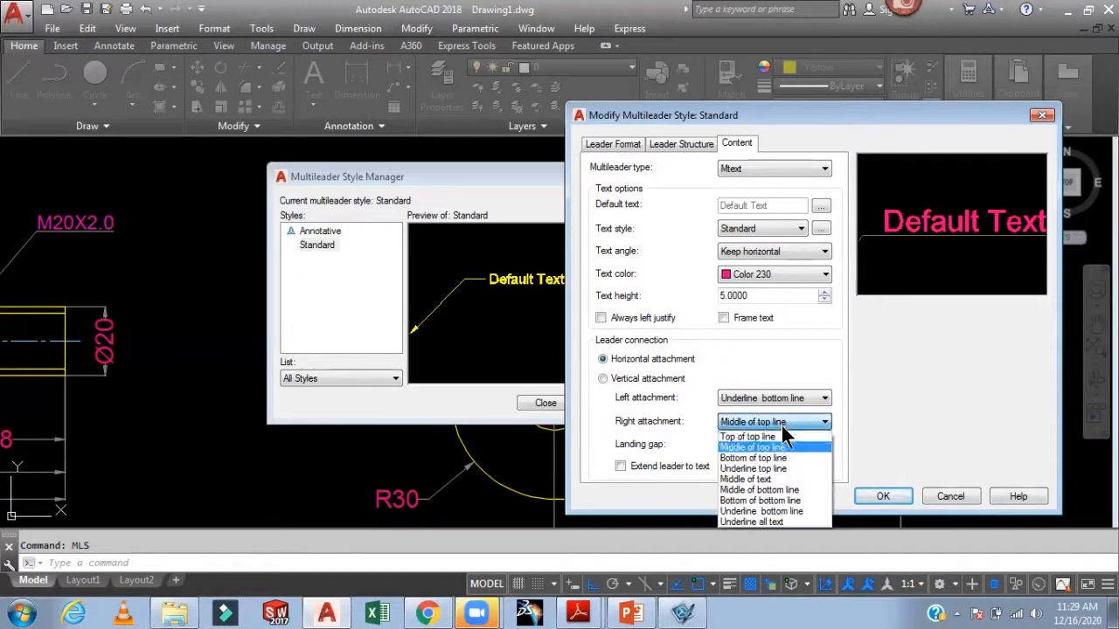
pyautogui.click(768, 511)
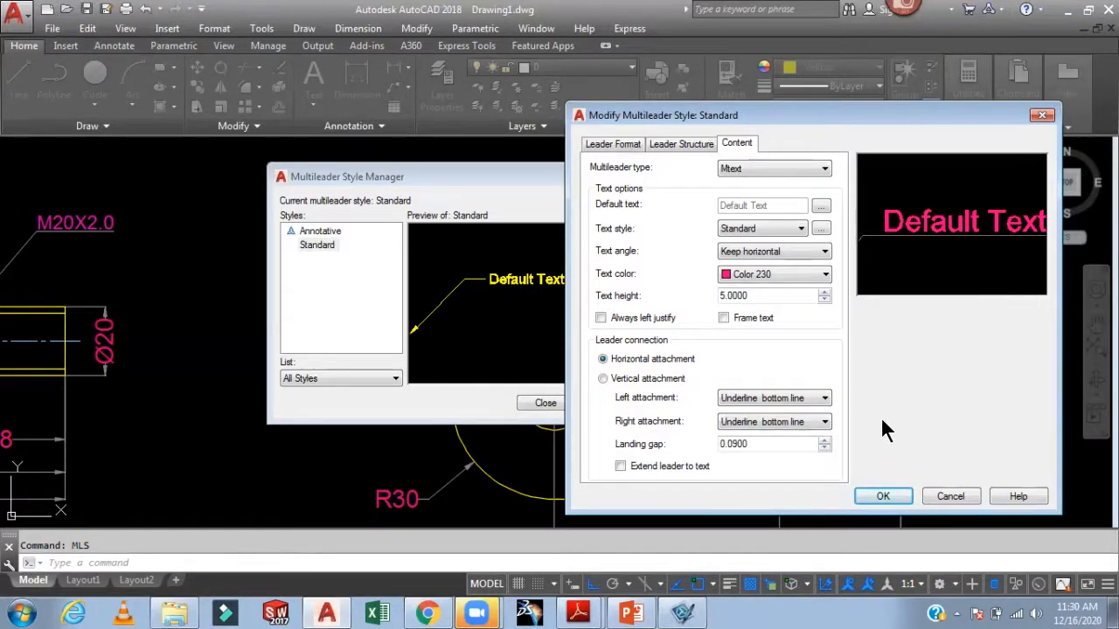
pyautogui.click(883, 497)
pyautogui.click(617, 225)
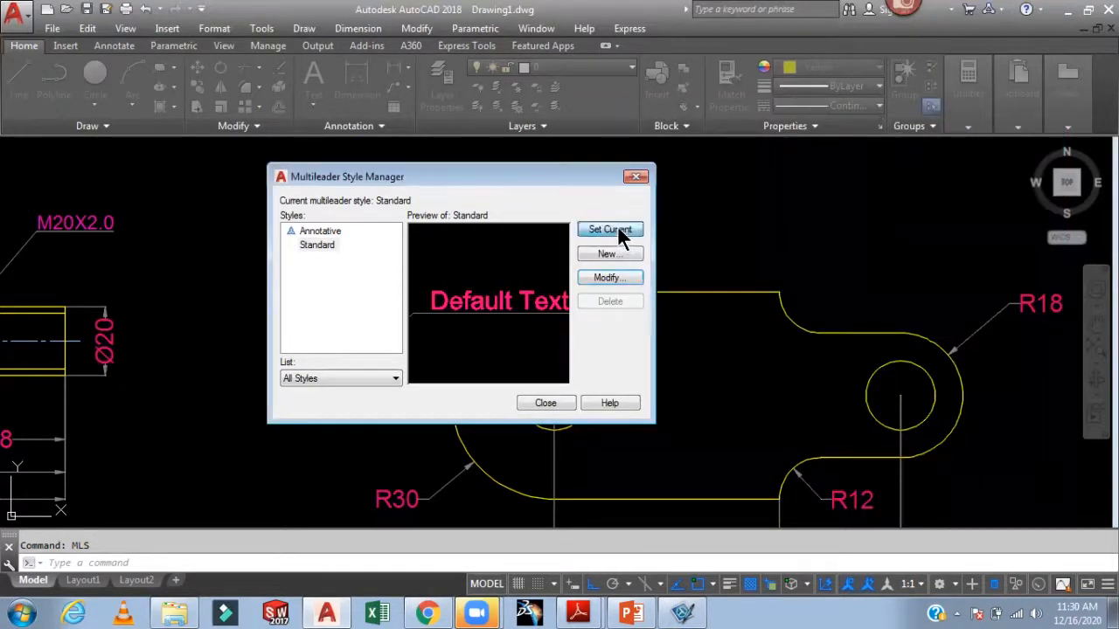
# - Close the multileader style settings, turn Ortho off and add a multileader reading "Thick 3 mm" pointing to the plate's upper-left arc
pyautogui.click(551, 403)
pyautogui.moveTo(660, 236)
pyautogui.mouseDown(button='middle')
pyautogui.moveTo(579, 230)
pyautogui.moveTo(607, 263)
pyautogui.mouseUp(button='middle')
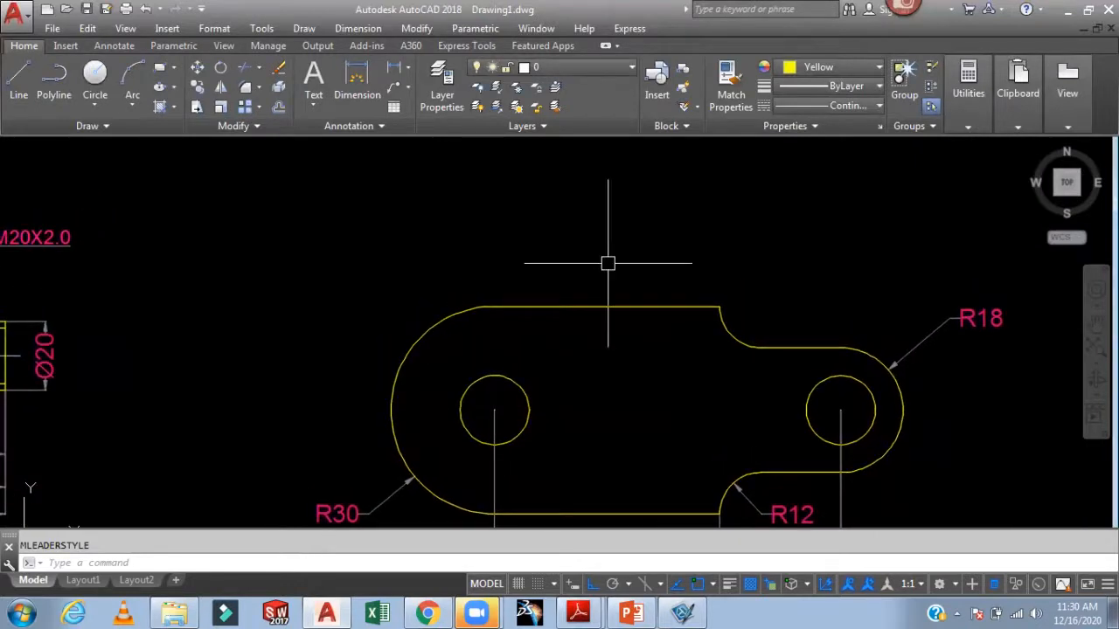
pyautogui.write('MLD')
pyautogui.press('Return')
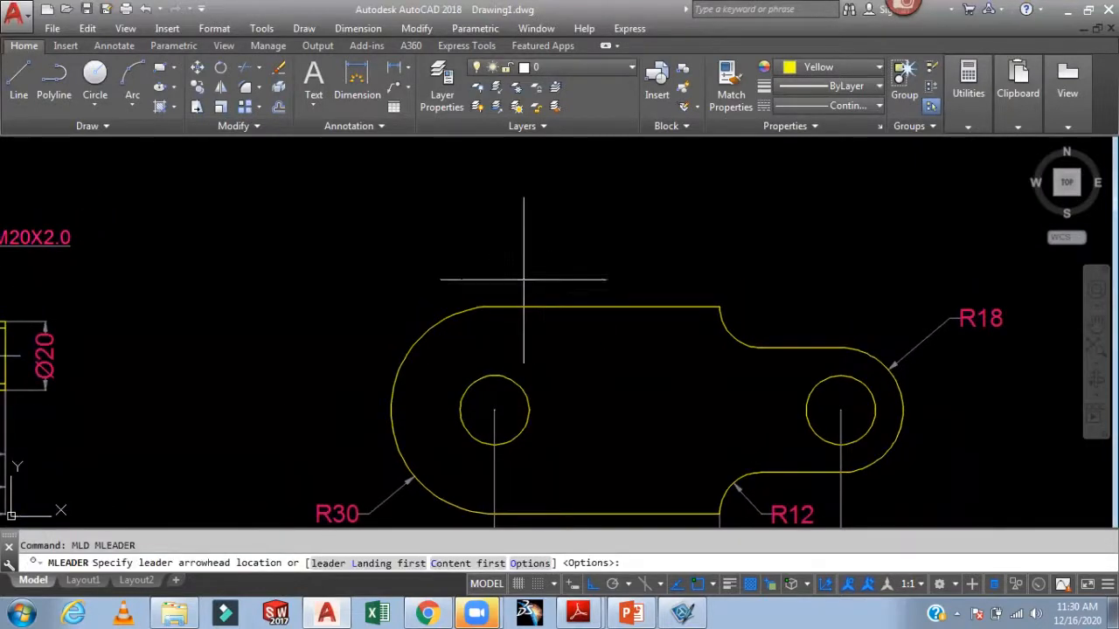
pyautogui.click(432, 320)
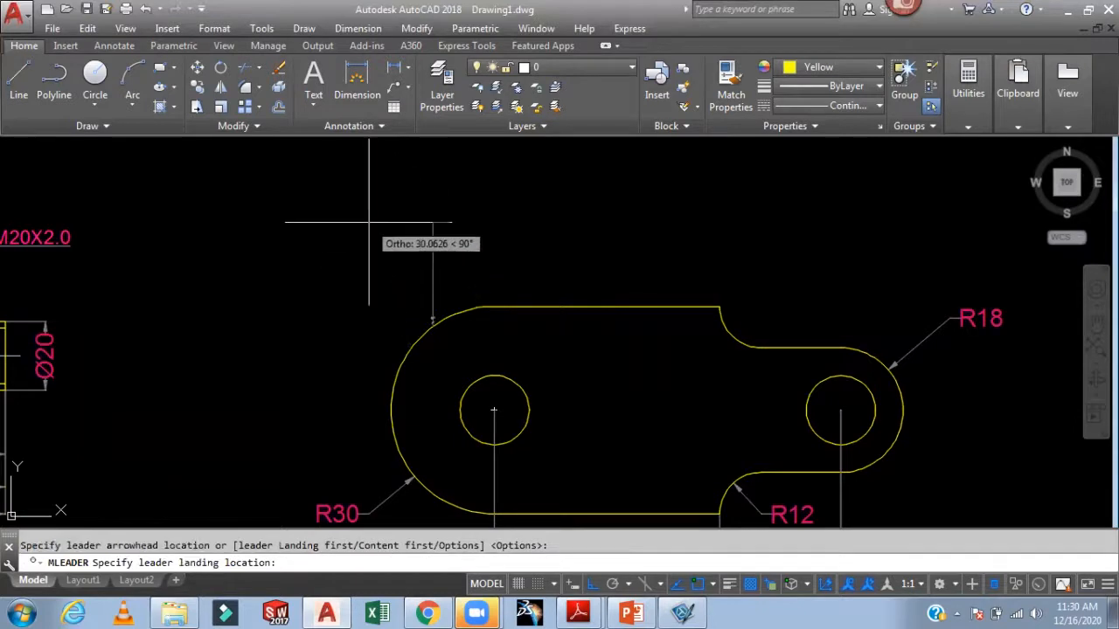
pyautogui.click(592, 584)
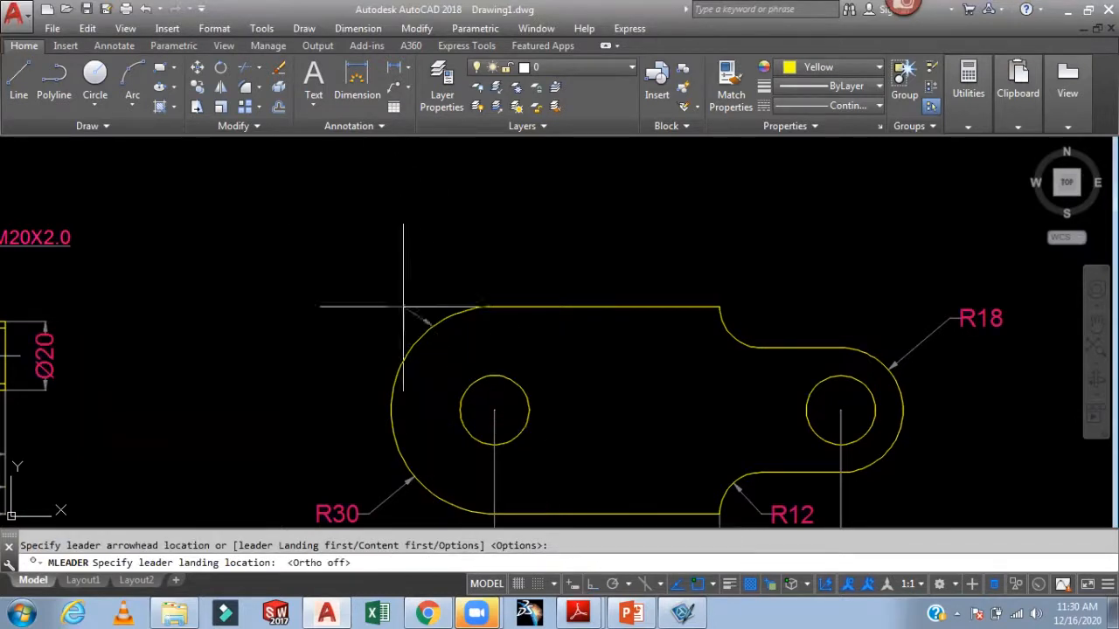
pyautogui.click(337, 218)
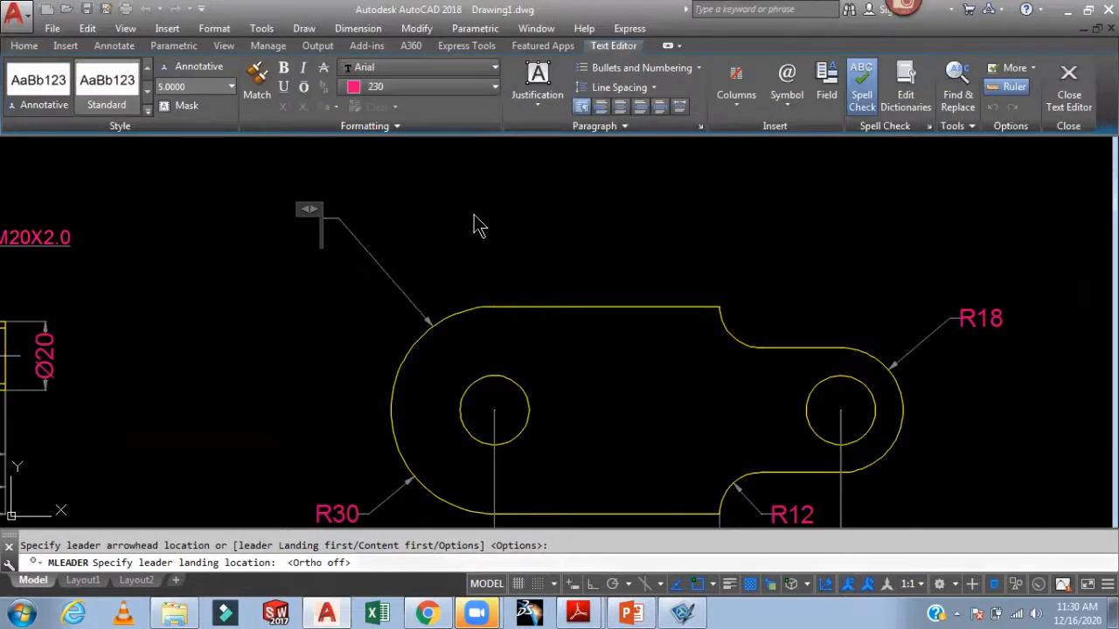
pyautogui.write('Thick')
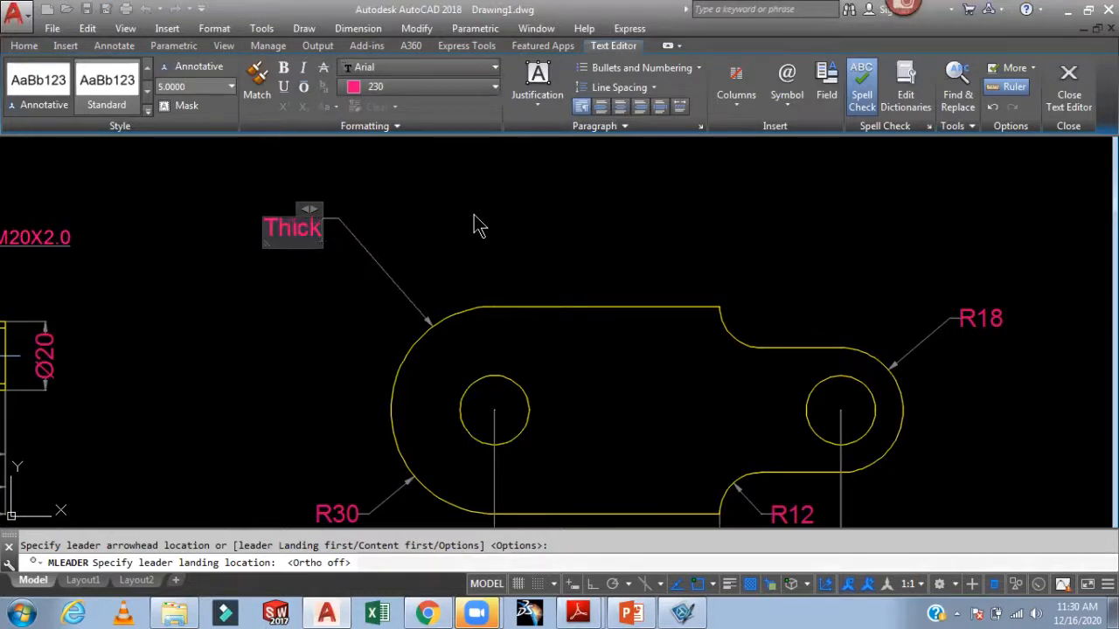
pyautogui.write(' 3')
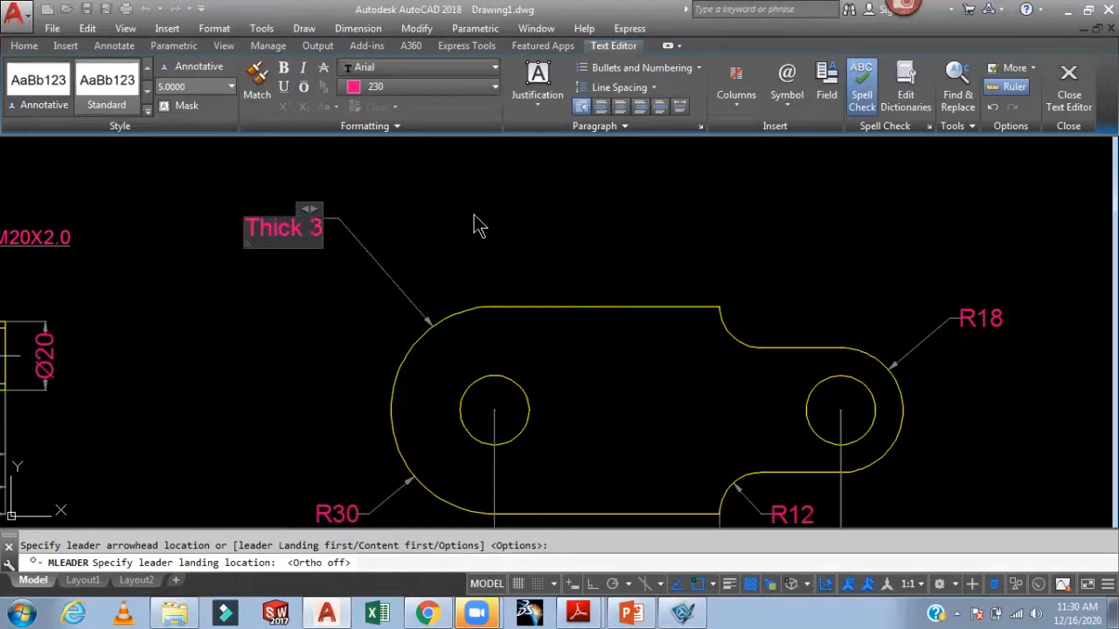
pyautogui.write(' mm')
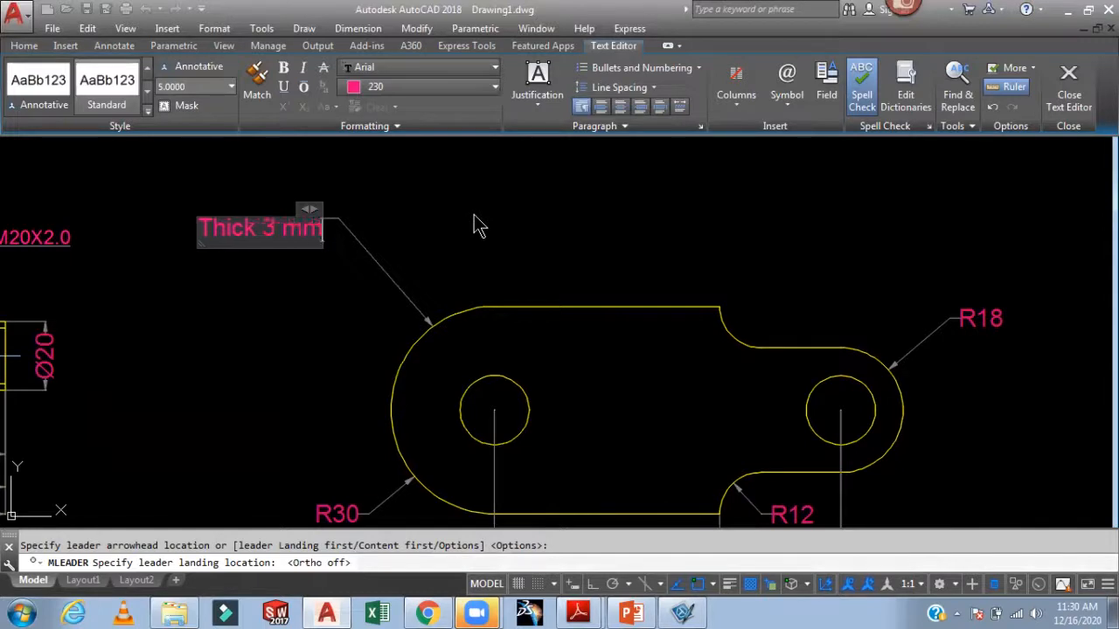
pyautogui.click(483, 224)
# - Add a multileader reading "2 Circle Ø 20 mm" from the plate's left hole to a landing above the plate
pyautogui.moveTo(565, 237); pyautogui.dragTo(699, 255, button='middle')
pyautogui.press('Return')
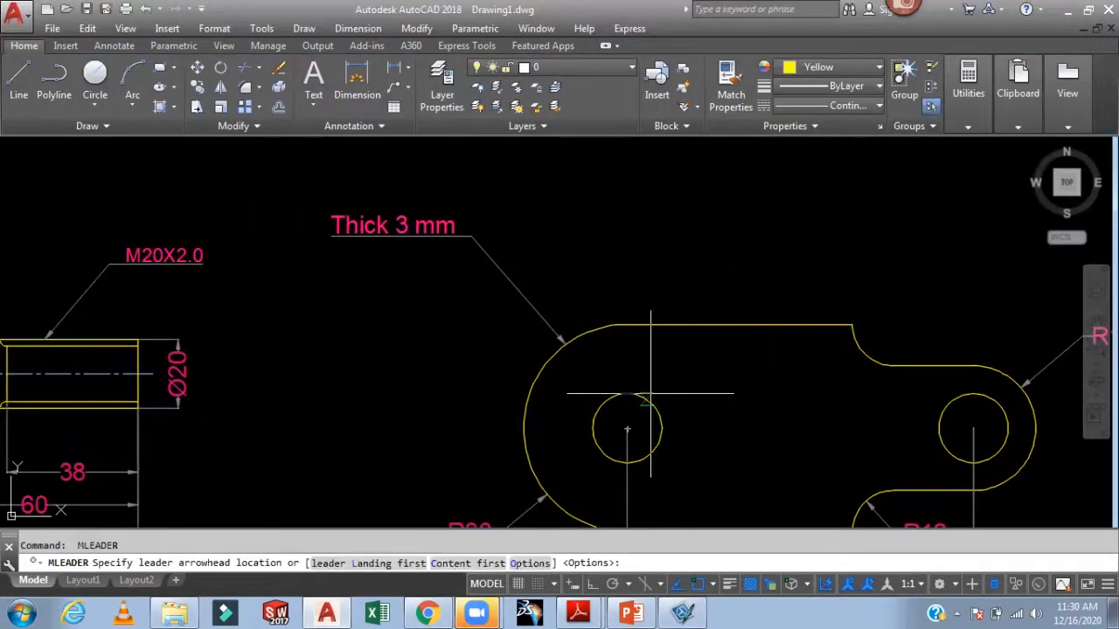
pyautogui.click(647, 396)
pyautogui.click(734, 225)
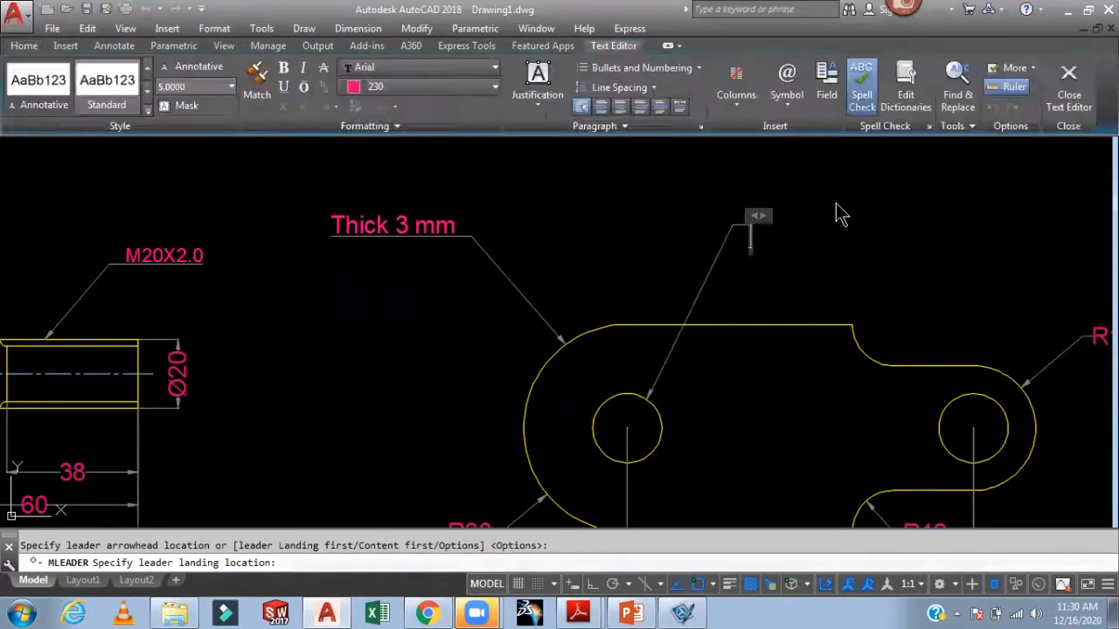
pyautogui.write('2 Cir')
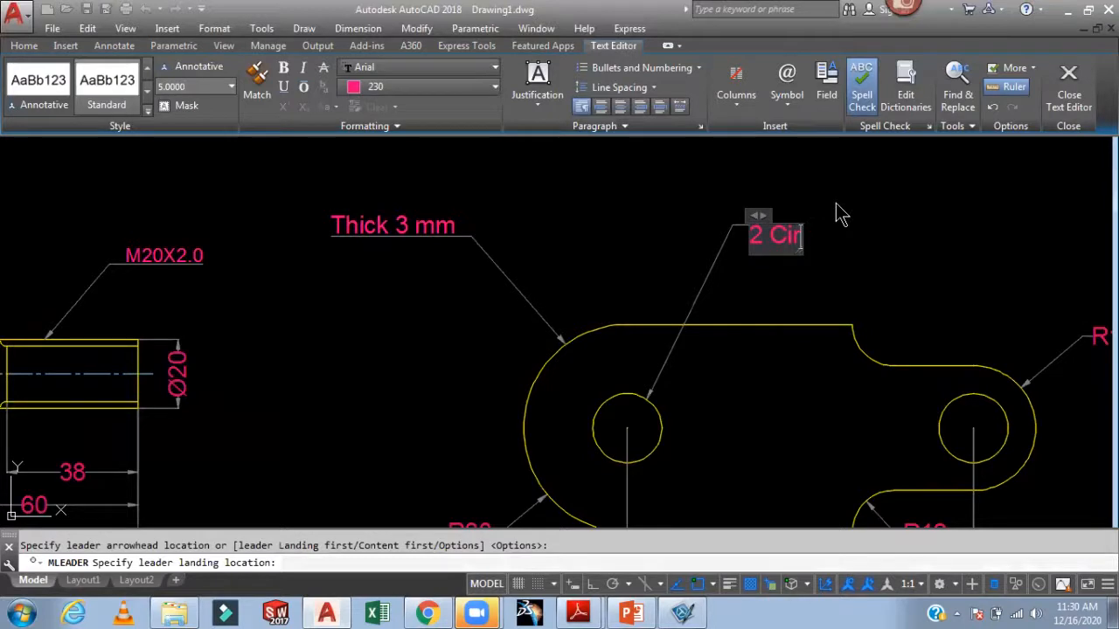
pyautogui.write('cle')
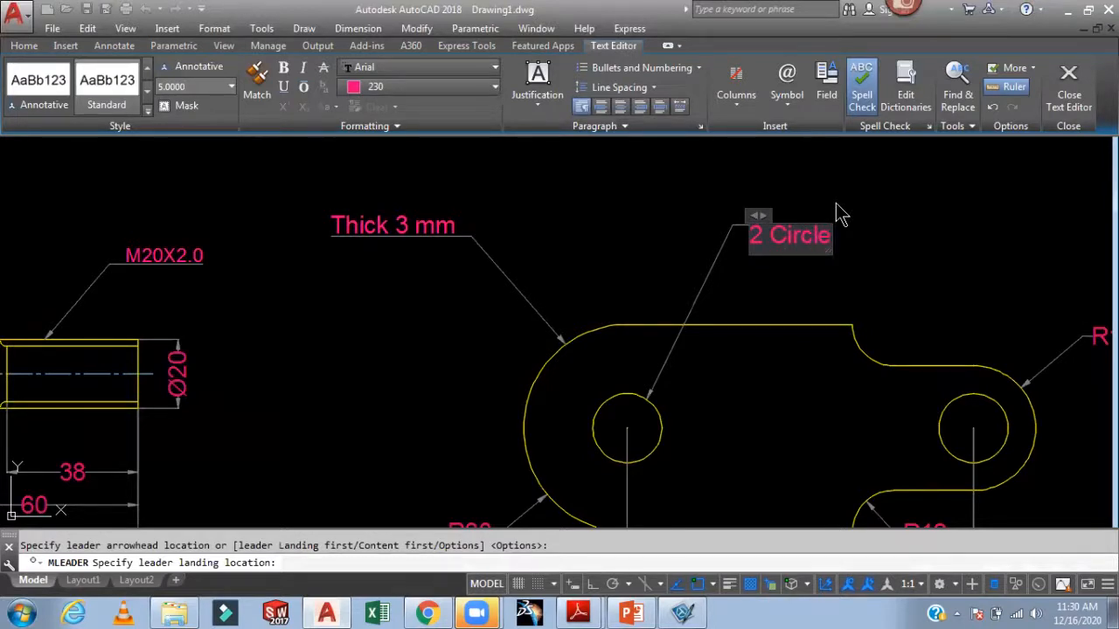
pyautogui.write(' %%')
pyautogui.write('c')
pyautogui.write(' 20')
pyautogui.write(' mm')
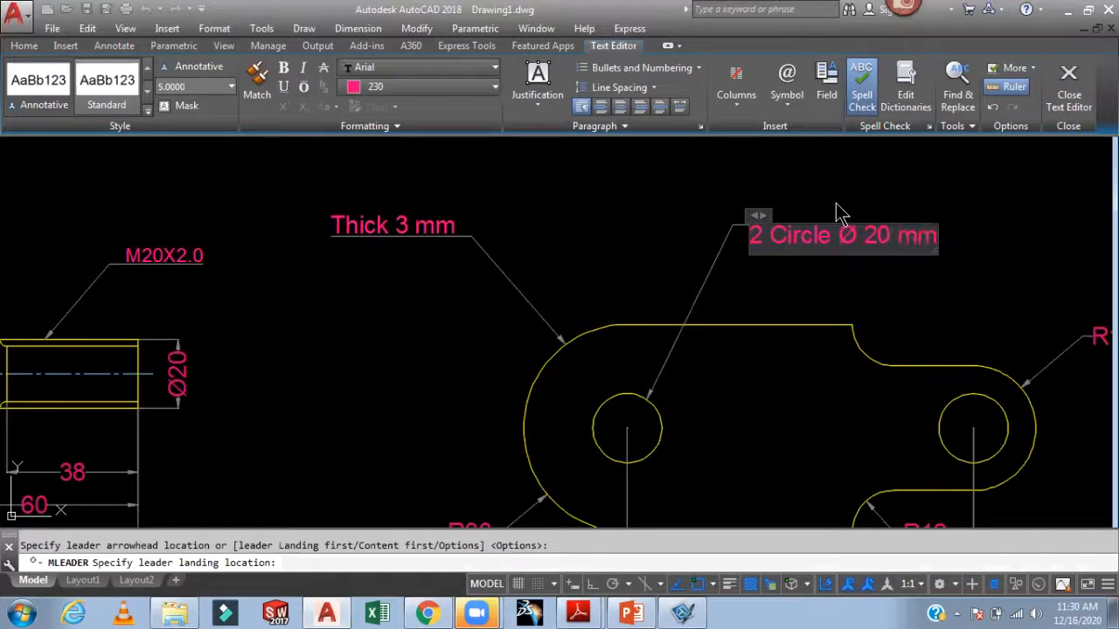
pyautogui.click(690, 220)
# - Move the text of the "2 Circle Ø 20 mm" multileader down, closer to the plate's upper edge
pyautogui.scroll(-2, 656, 223)
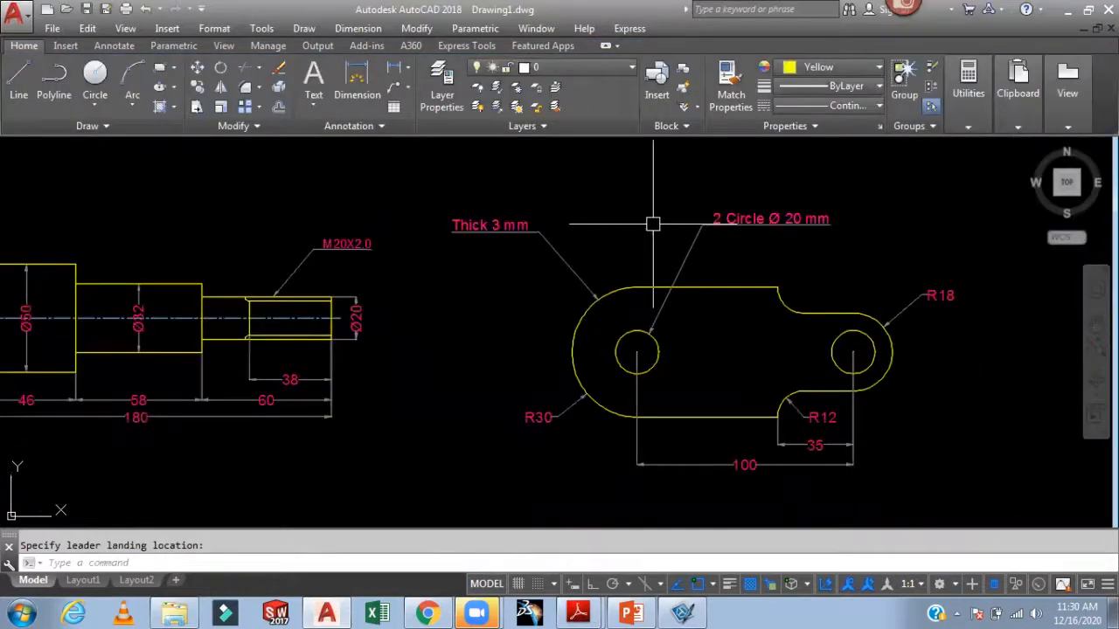
pyautogui.moveTo(759, 233); pyautogui.dragTo(746, 270, button='middle')
pyautogui.click(701, 255)
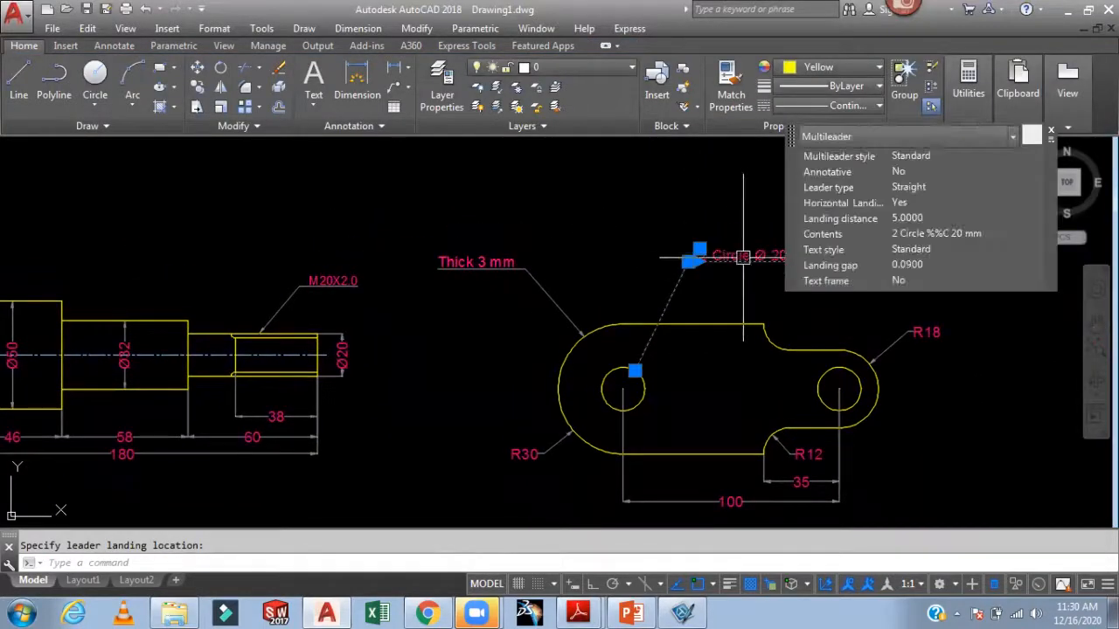
pyautogui.click(699, 252)
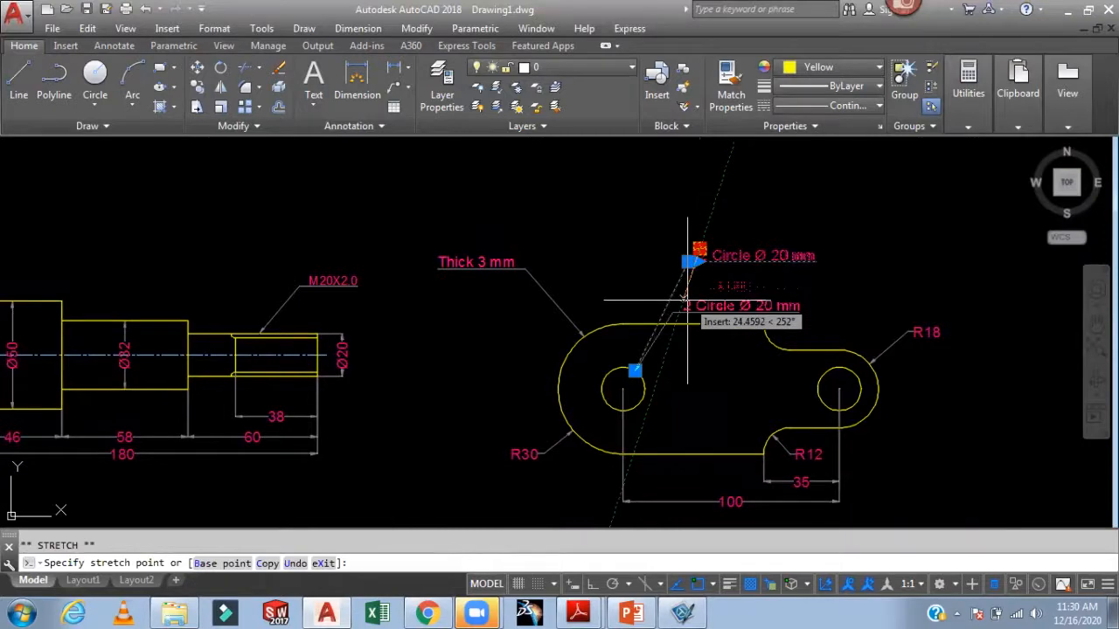
pyautogui.scroll(4, 687, 301)
pyautogui.click(711, 259)
# - Move the landing of the "Thick 3 mm" multileader closer to the plate's upper-left arc and clear the selection
pyautogui.scroll(-2, 711, 259)
pyautogui.moveTo(597, 258)
pyautogui.mouseDown(button='middle')
pyautogui.moveTo(599, 296)
pyautogui.moveTo(648, 304)
pyautogui.mouseUp(button='middle')
pyautogui.click(446, 276)
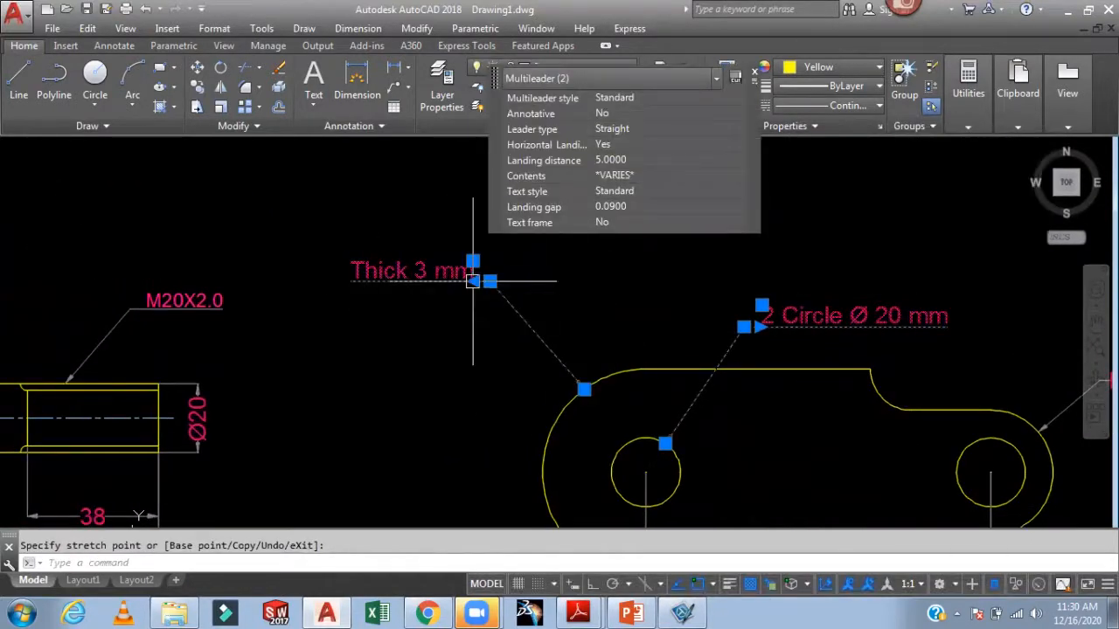
pyautogui.click(471, 264)
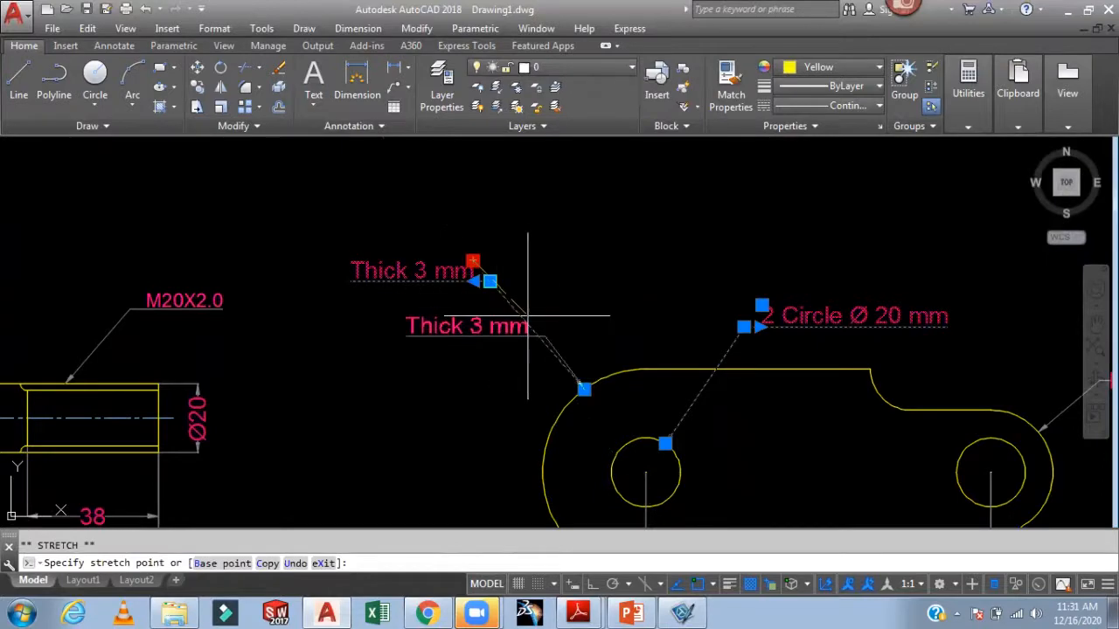
pyautogui.click(490, 282)
pyautogui.scroll(3, 529, 310)
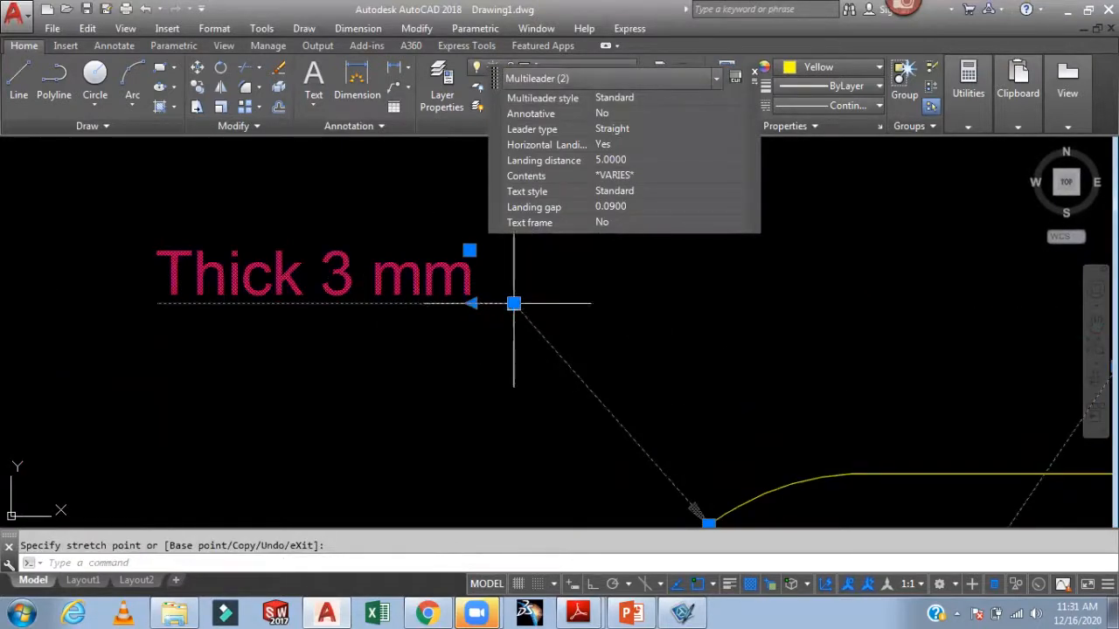
pyautogui.click(612, 374)
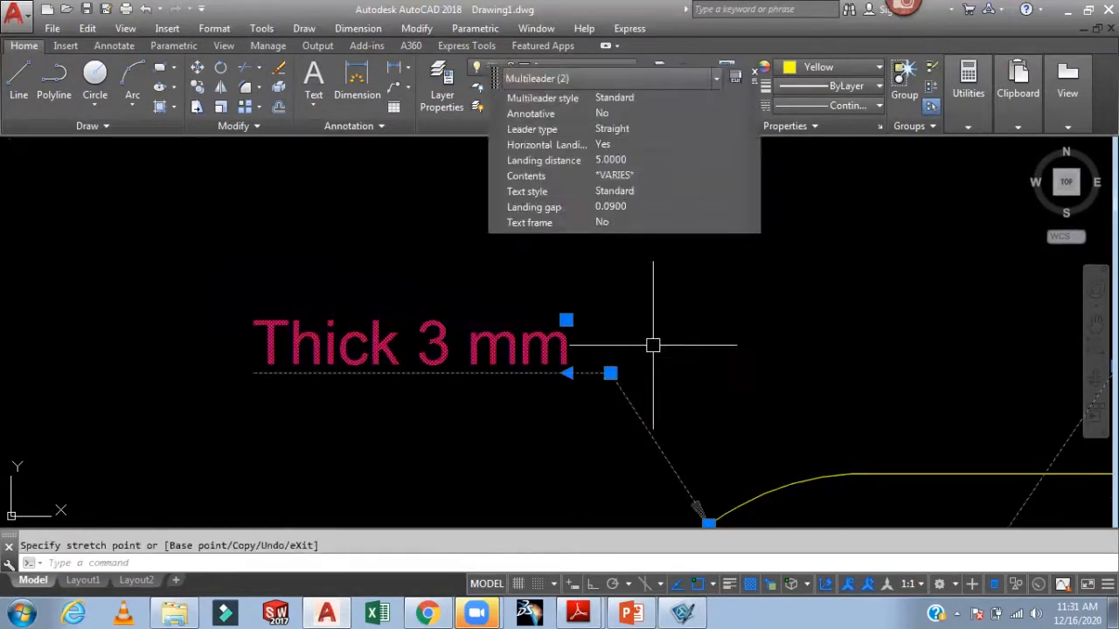
pyautogui.press('Escape')
pyautogui.scroll(-5, 657, 335)
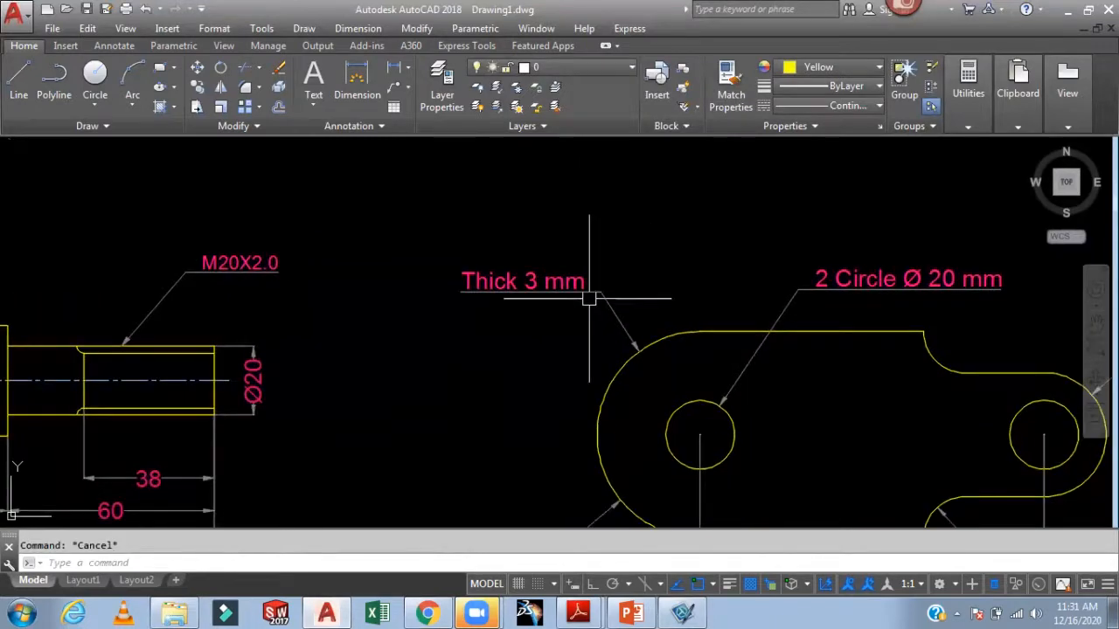
pyautogui.scroll(5, 597, 296)
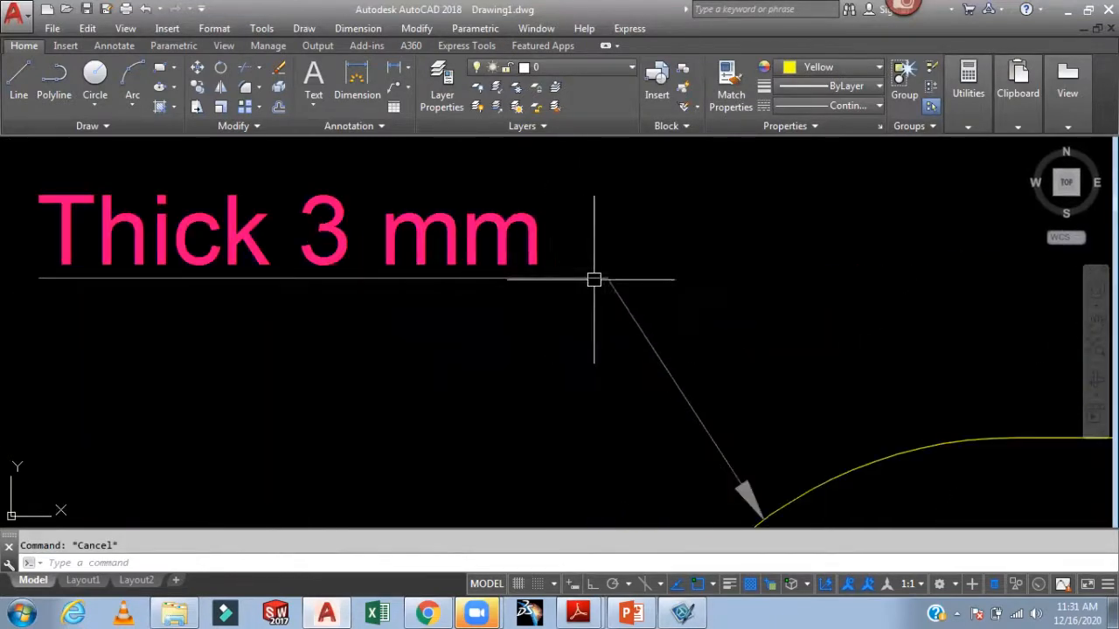
pyautogui.scroll(-8, 565, 270)
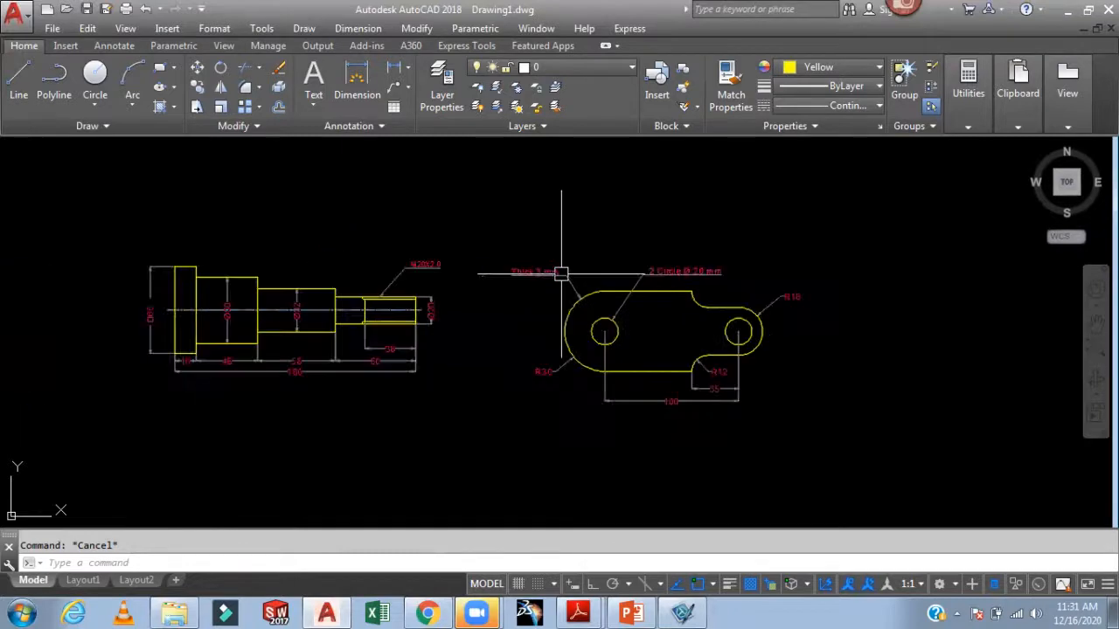
pyautogui.moveTo(872, 395)
pyautogui.mouseDown(button='middle')
pyautogui.moveTo(894, 338)
pyautogui.moveTo(919, 320)
pyautogui.moveTo(960, 329)
pyautogui.moveTo(947, 331)
pyautogui.moveTo(1001, 388)
pyautogui.mouseUp(button='middle')
pyautogui.scroll(3, 944, 324)
pyautogui.moveTo(497, 334)
pyautogui.mouseDown(button='middle')
pyautogui.moveTo(667, 367)
pyautogui.moveTo(641, 407)
pyautogui.moveTo(624, 383)
pyautogui.mouseUp(button='middle')
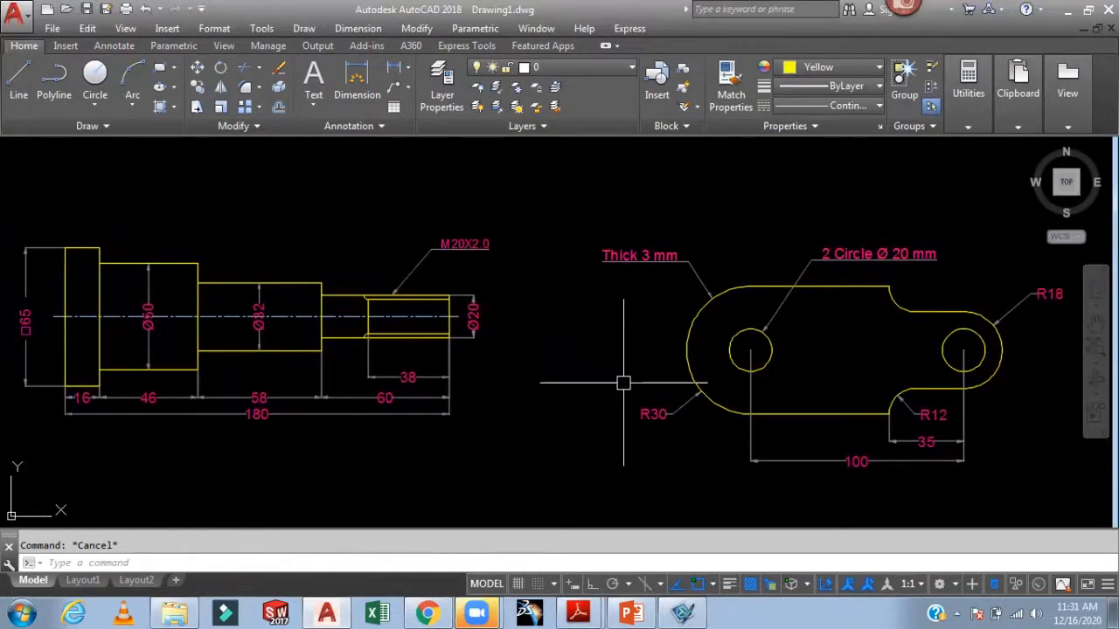
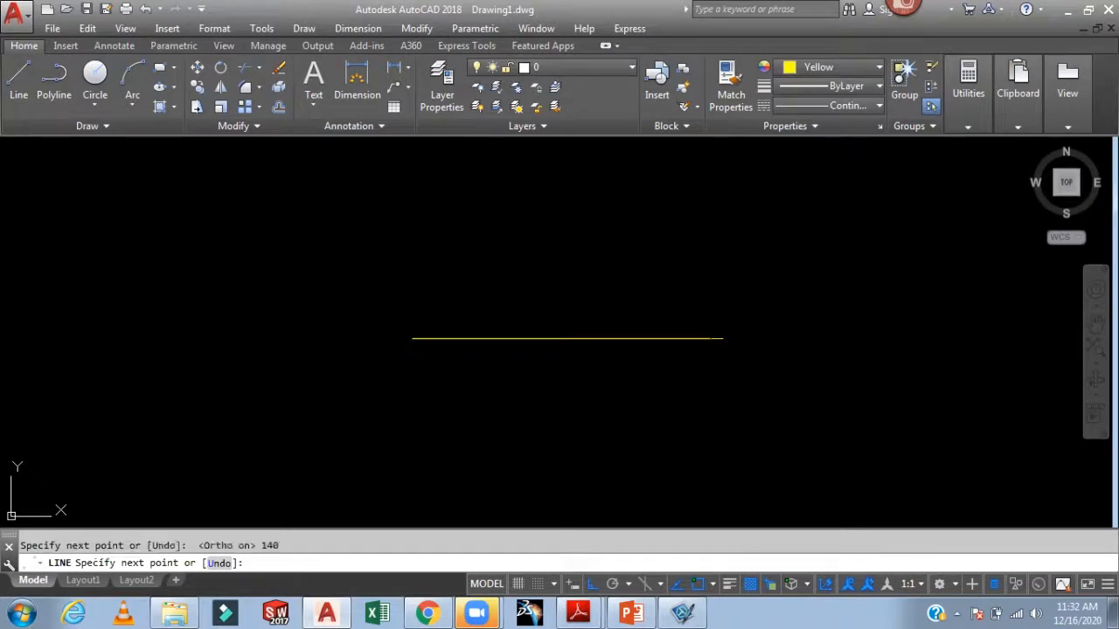
# - End the horizontal line, check the two-view drawing in Types of Drawing View to Understand.pdf in Adobe Reader, and return to AutoCAD
pyautogui.press('Escape')
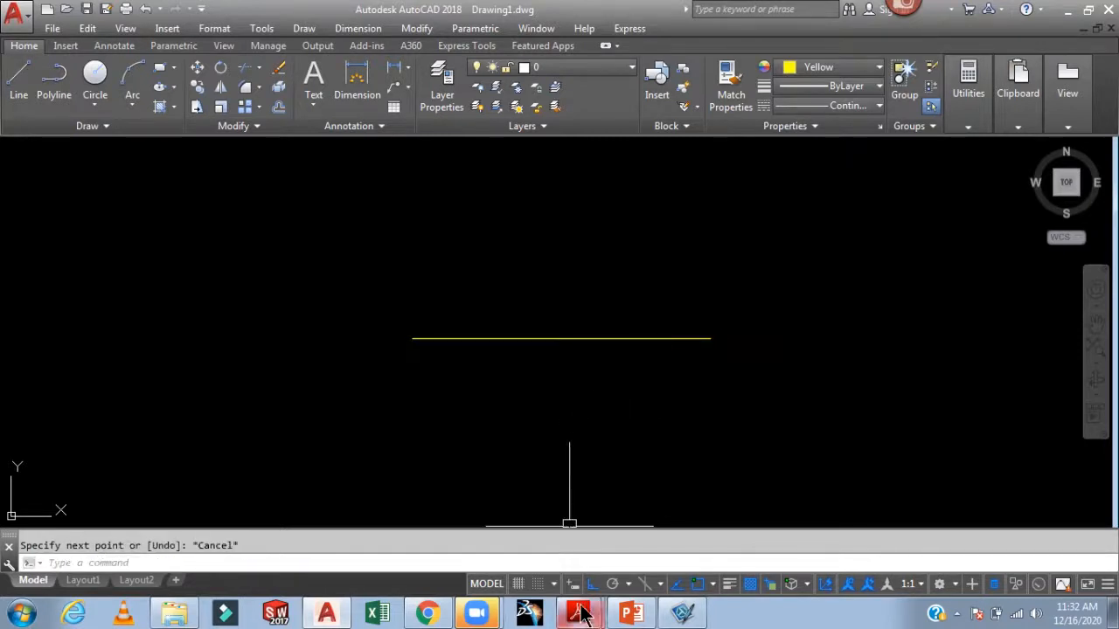
pyautogui.moveTo(582, 614)
pyautogui.click(573, 576)
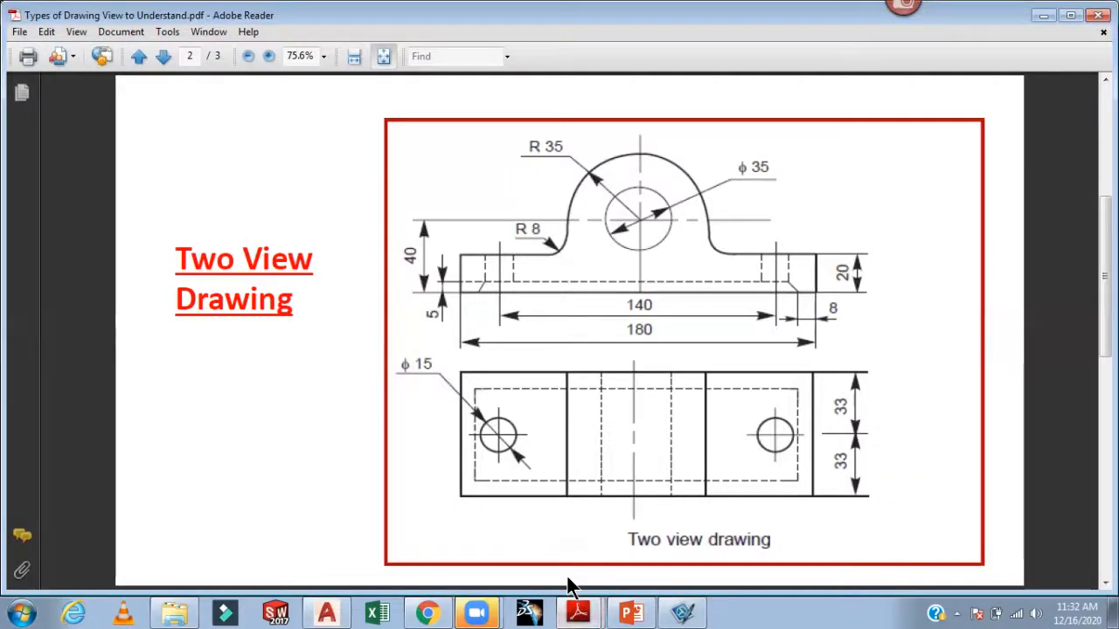
pyautogui.moveTo(577, 615)
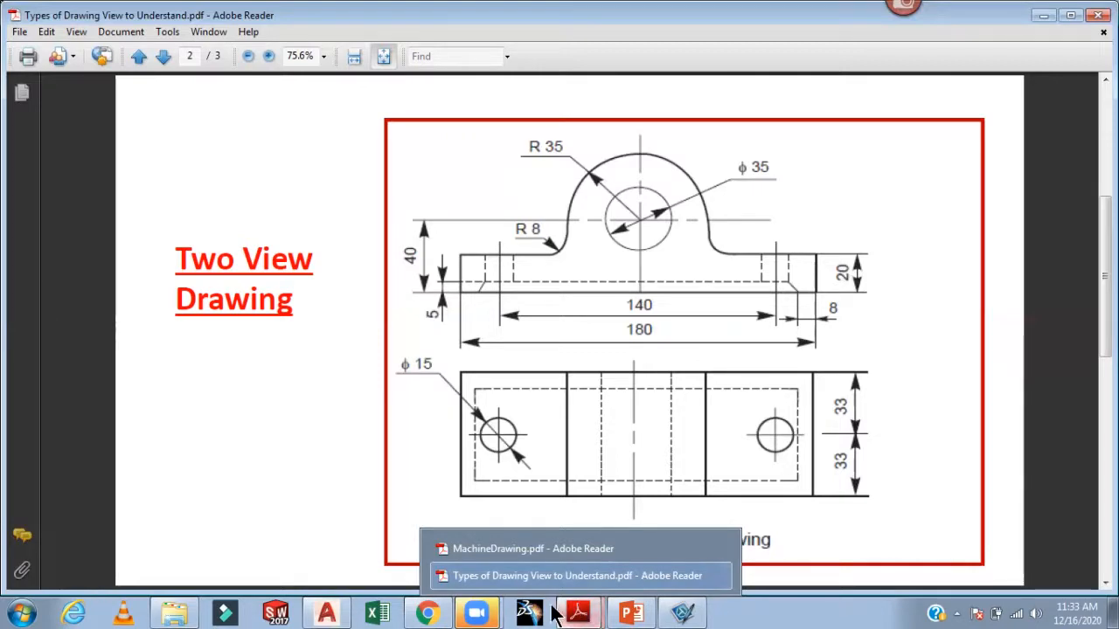
pyautogui.click(326, 614)
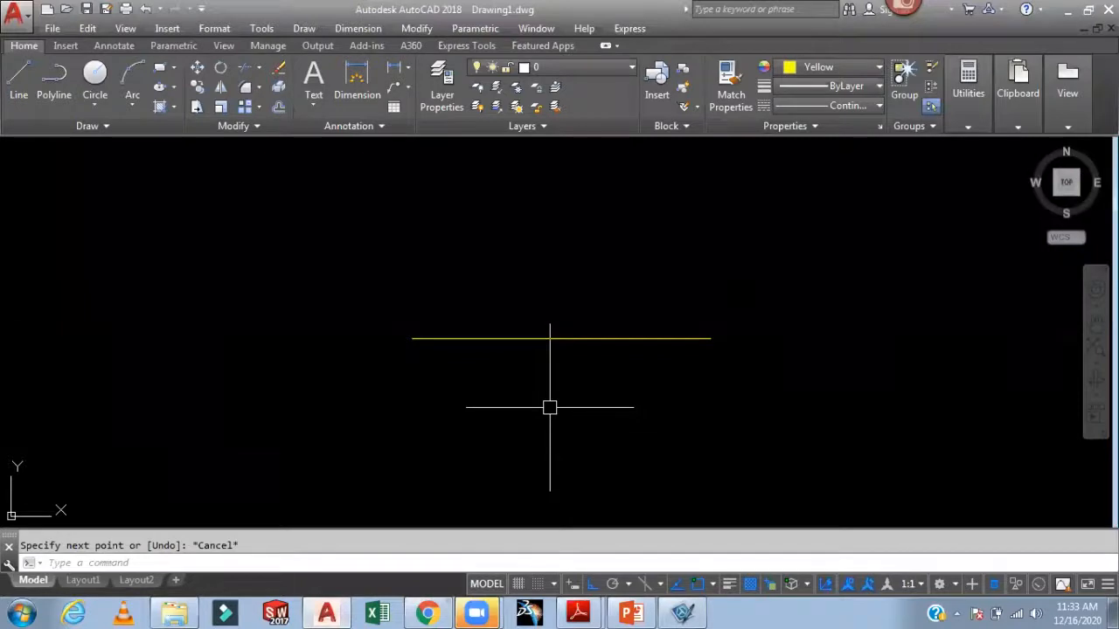
pyautogui.write('len')
pyautogui.press('Return')
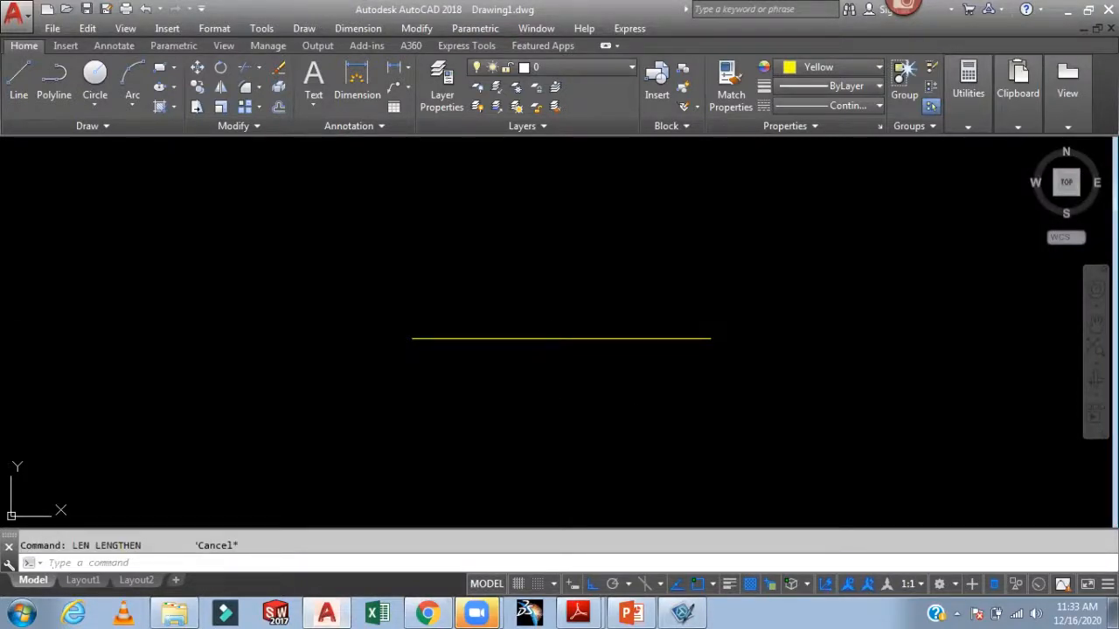
pyautogui.press('Return')
pyautogui.write('40')
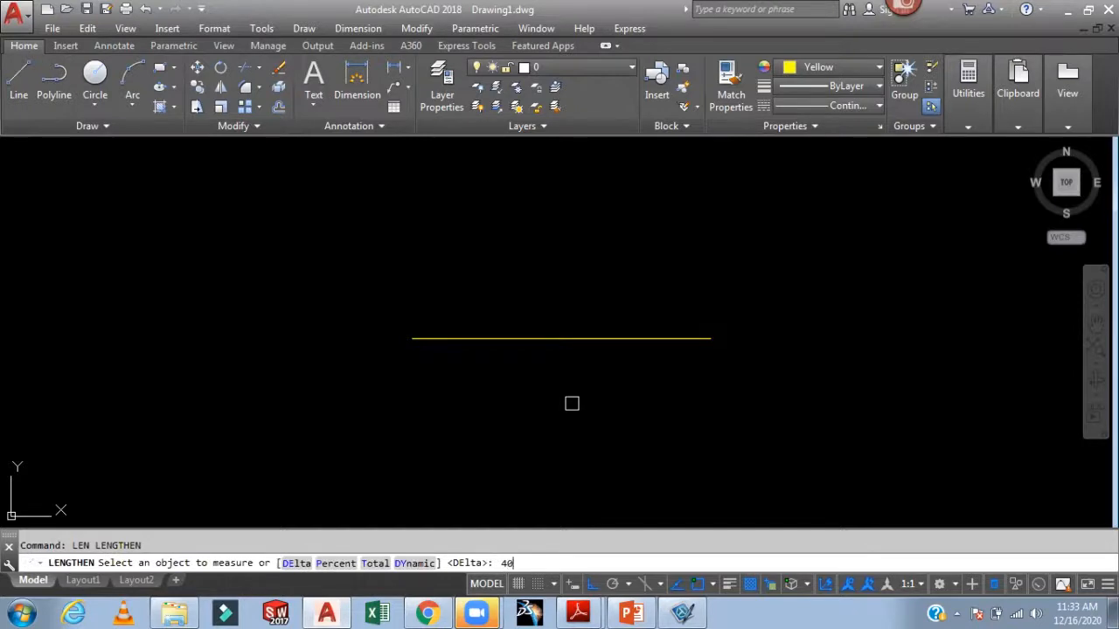
pyautogui.press('Return')
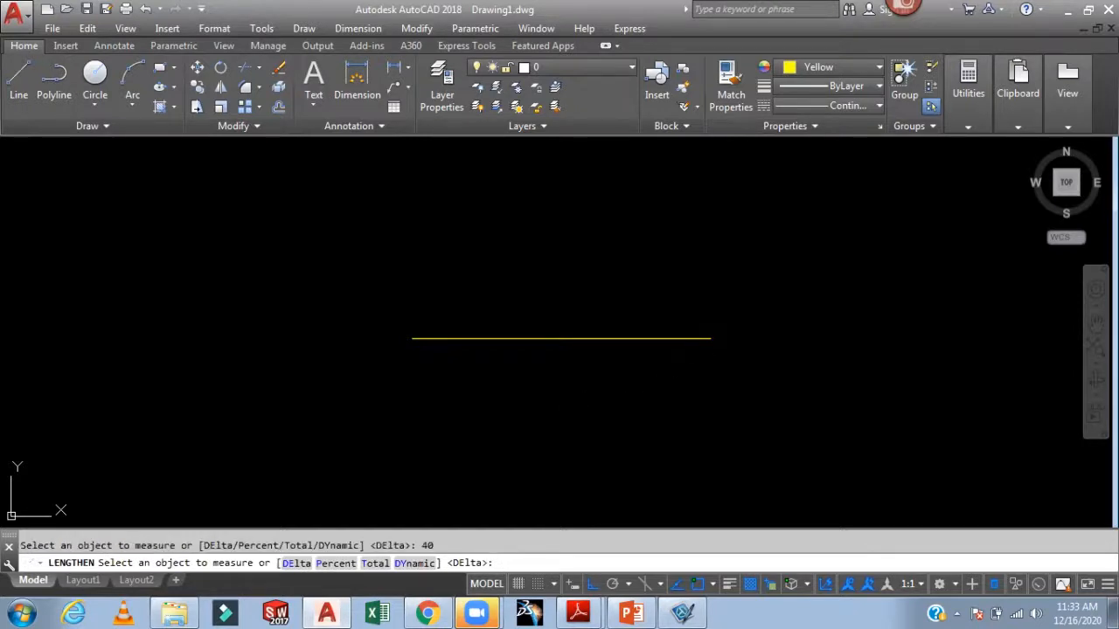
pyautogui.click(690, 353)
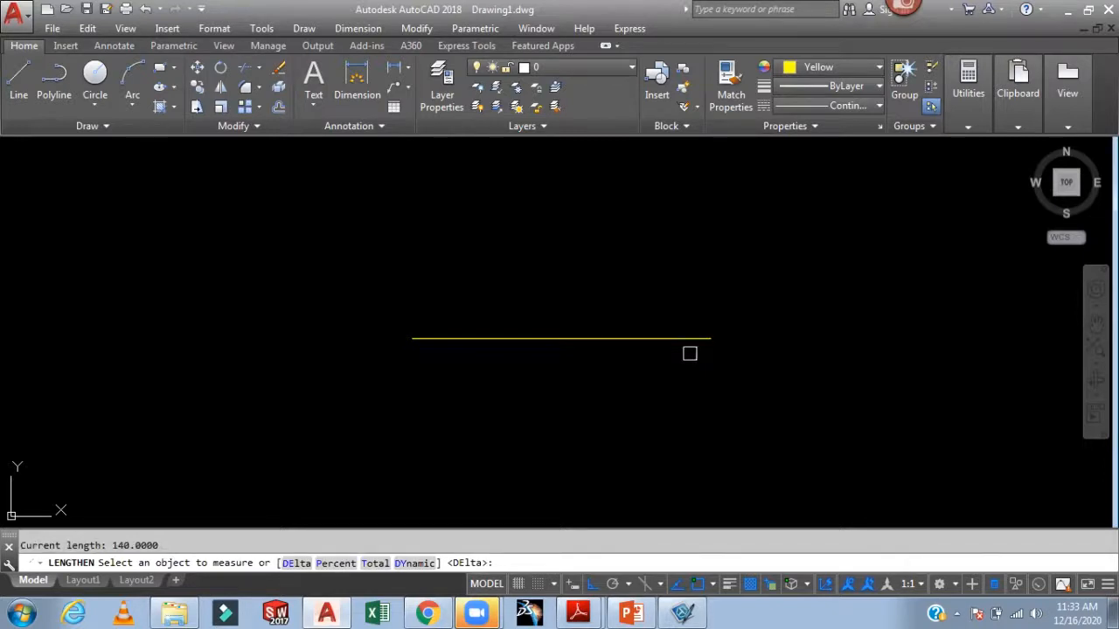
pyautogui.press('Escape')
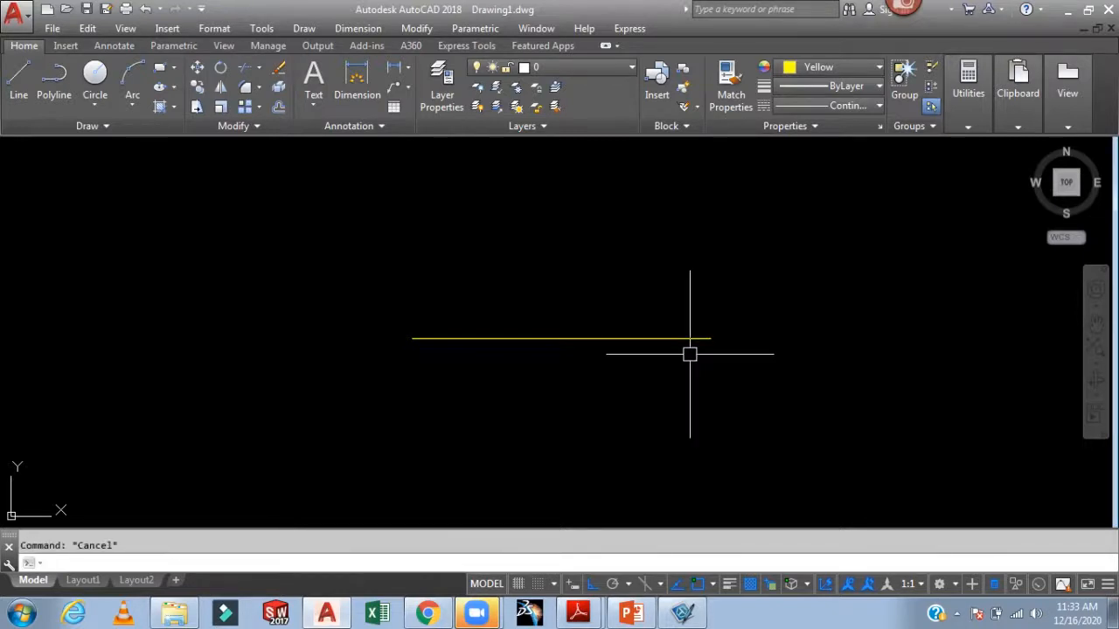
# - Lengthen the horizontal line at its right end by a delta of 40 mm
pyautogui.write('len')
pyautogui.press('Return')
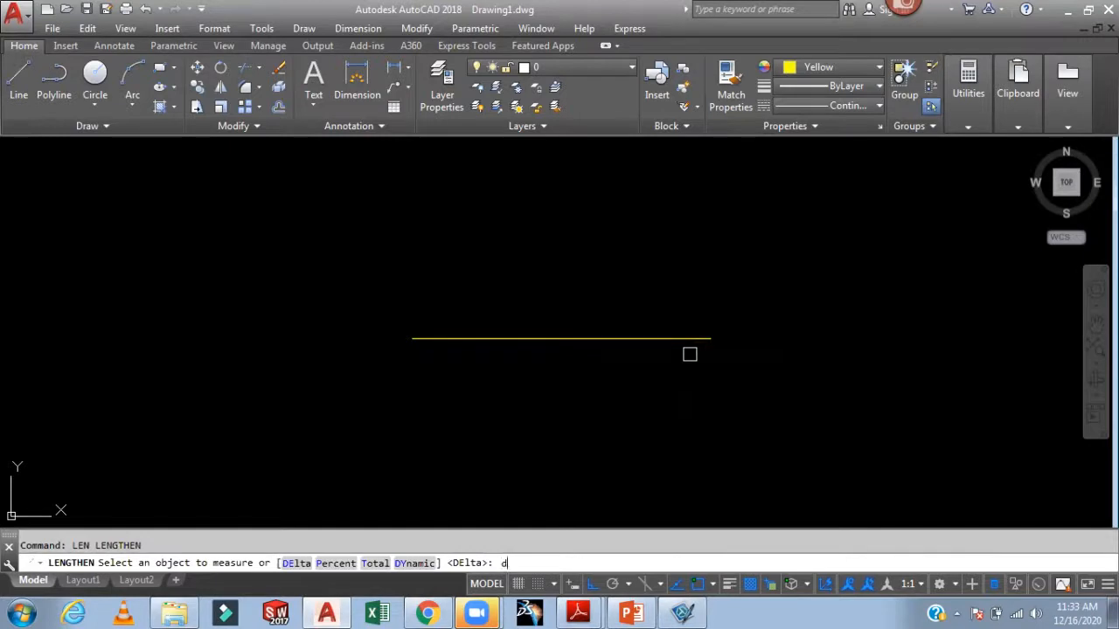
pyautogui.write('de')
pyautogui.press('Return')
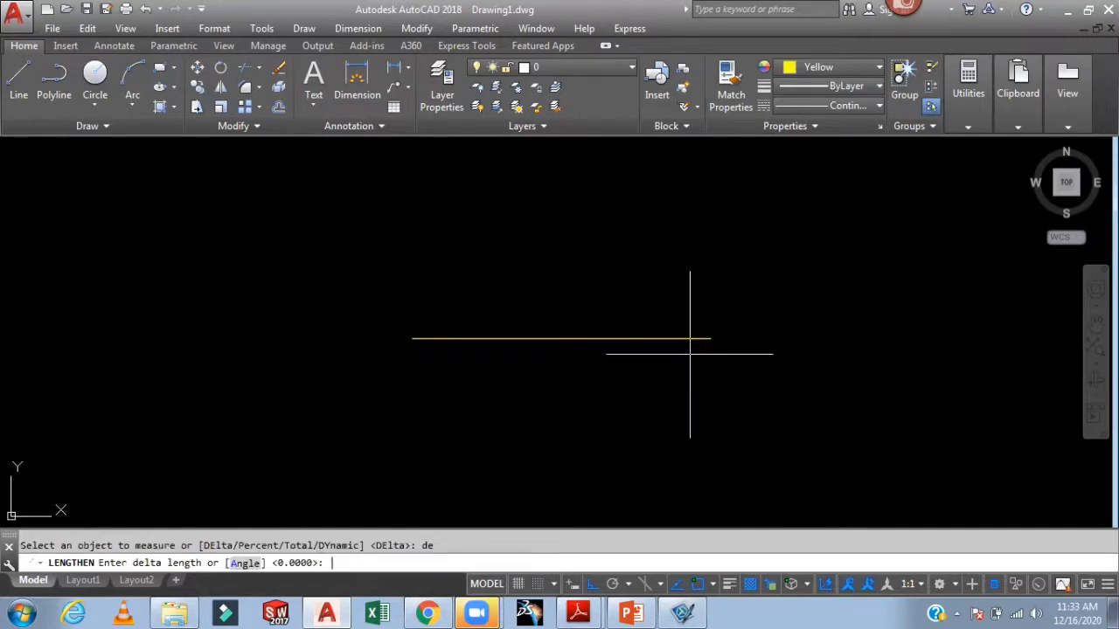
pyautogui.press('Return')
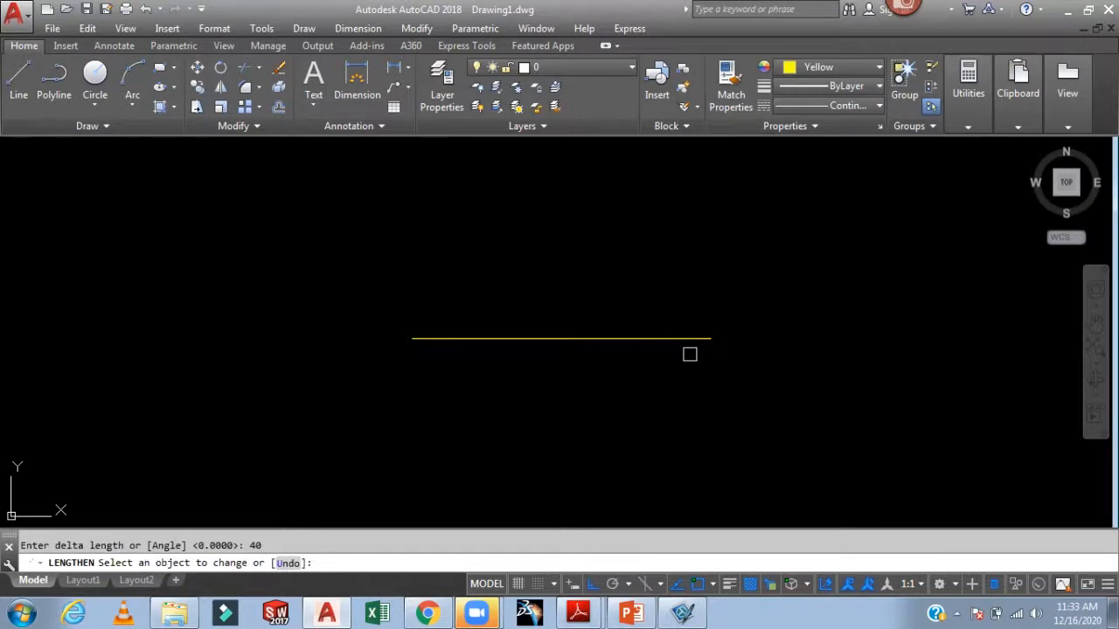
pyautogui.click(691, 340)
pyautogui.moveTo(713, 375); pyautogui.dragTo(654, 410, button='middle')
pyautogui.press('Escape')
# - Check the line's length with a linear dimension placed below it, and erase that dimension
pyautogui.write('DLi')
pyautogui.press('Return')
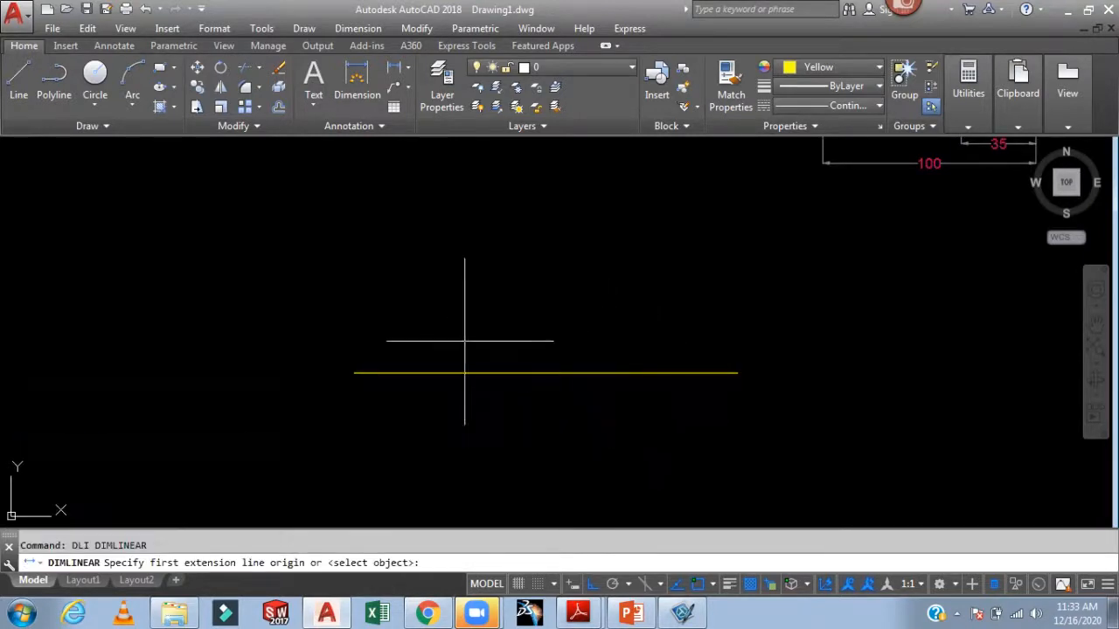
pyautogui.click(354, 374)
pyautogui.click(737, 373)
pyautogui.click(734, 394)
pyautogui.click(550, 395)
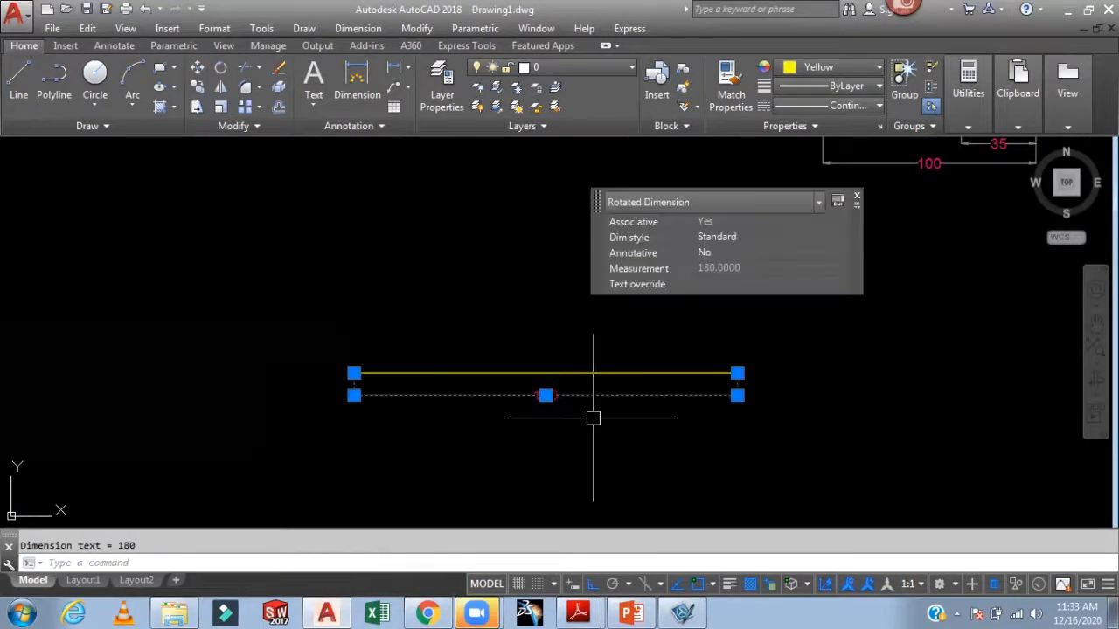
pyautogui.press('Delete')
# - Offset the horizontal line 20 mm upward
pyautogui.moveTo(615, 426); pyautogui.dragTo(589, 455, button='middle')
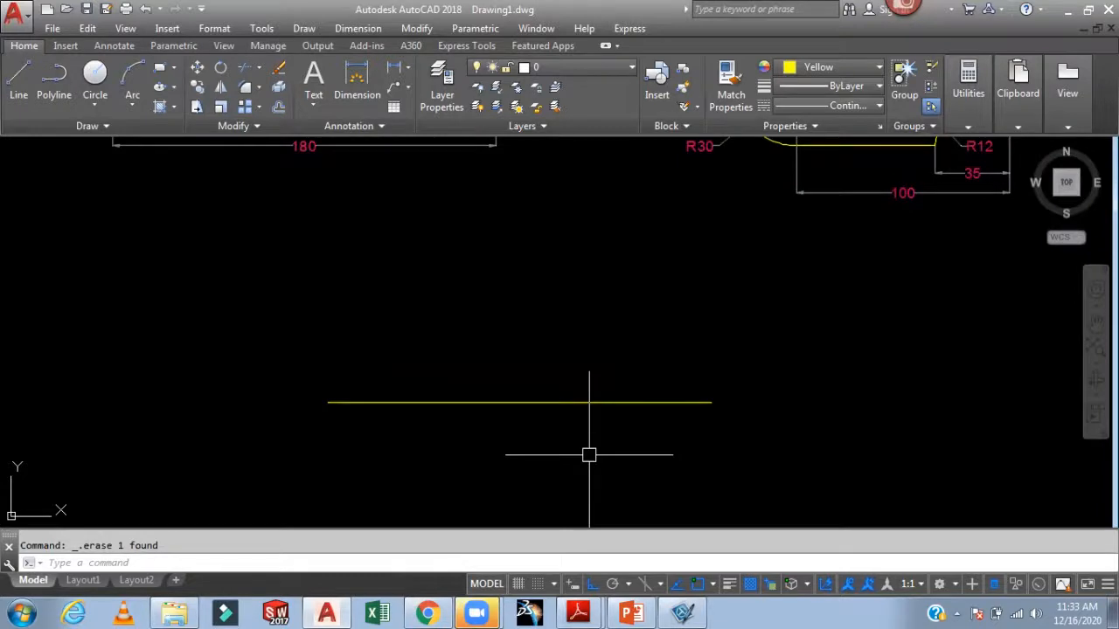
pyautogui.write('o')
pyautogui.press('Return')
pyautogui.write('20')
pyautogui.press('Return')
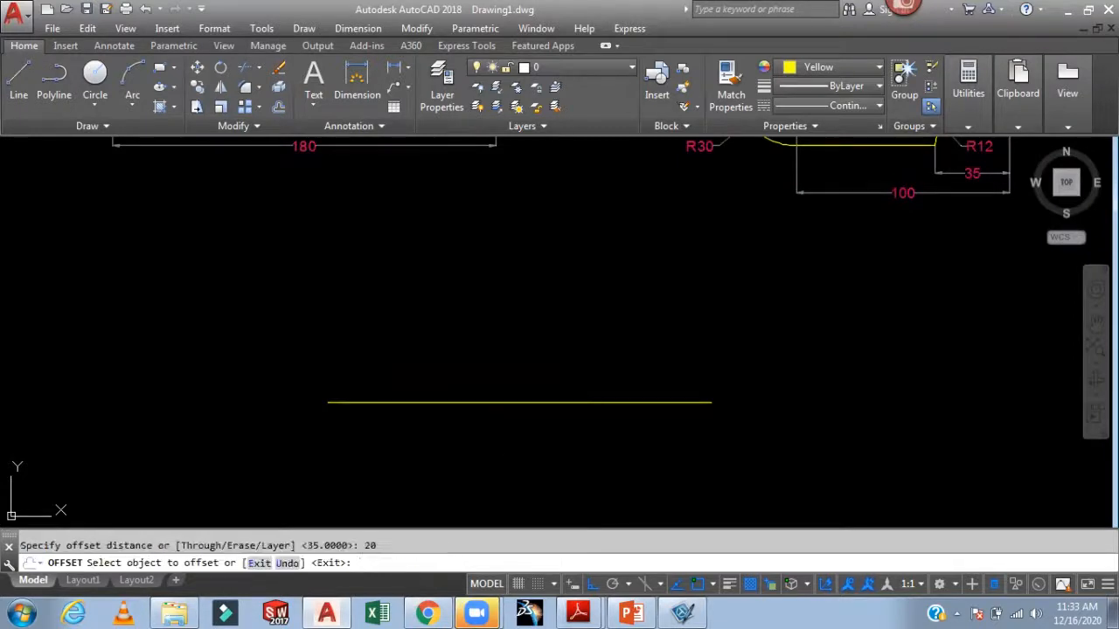
pyautogui.click(621, 402)
pyautogui.click(631, 345)
pyautogui.press('Escape')
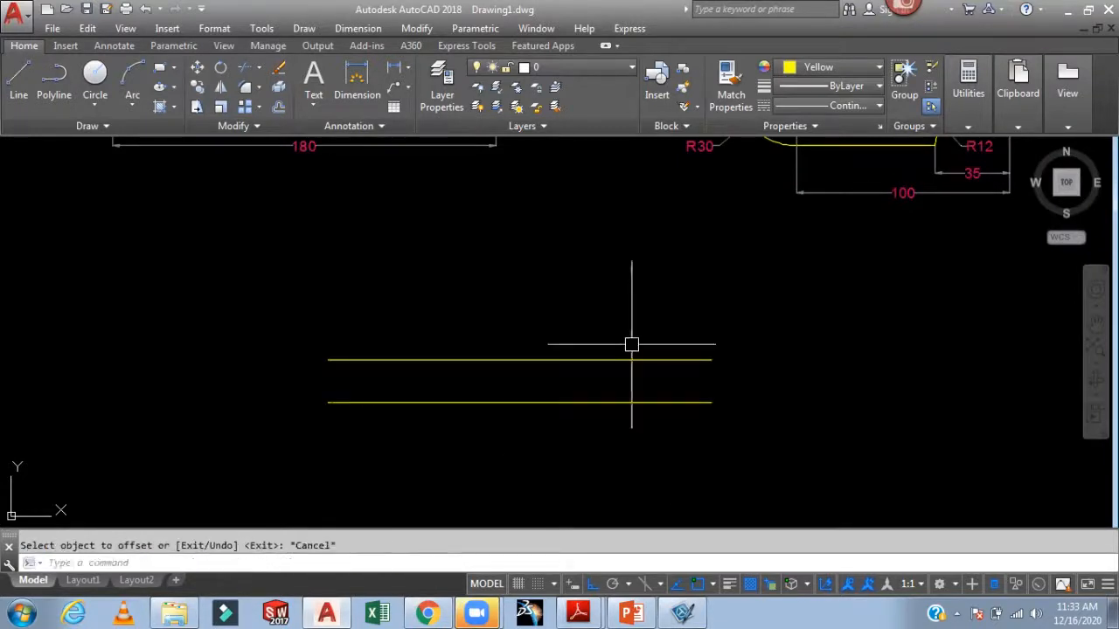
# - Close the right and left ends of the two parallel lines with vertical lines to form the base rectangle
pyautogui.write('l')
pyautogui.press('Return')
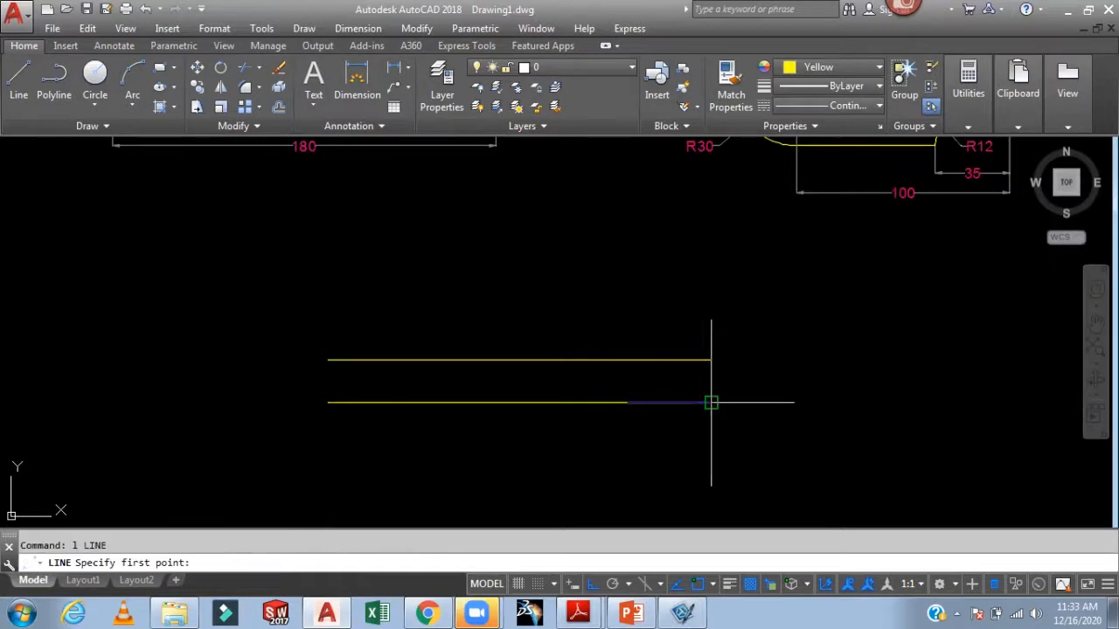
pyautogui.click(710, 361)
pyautogui.click(712, 402)
pyautogui.press('Return')
pyautogui.press('Return')
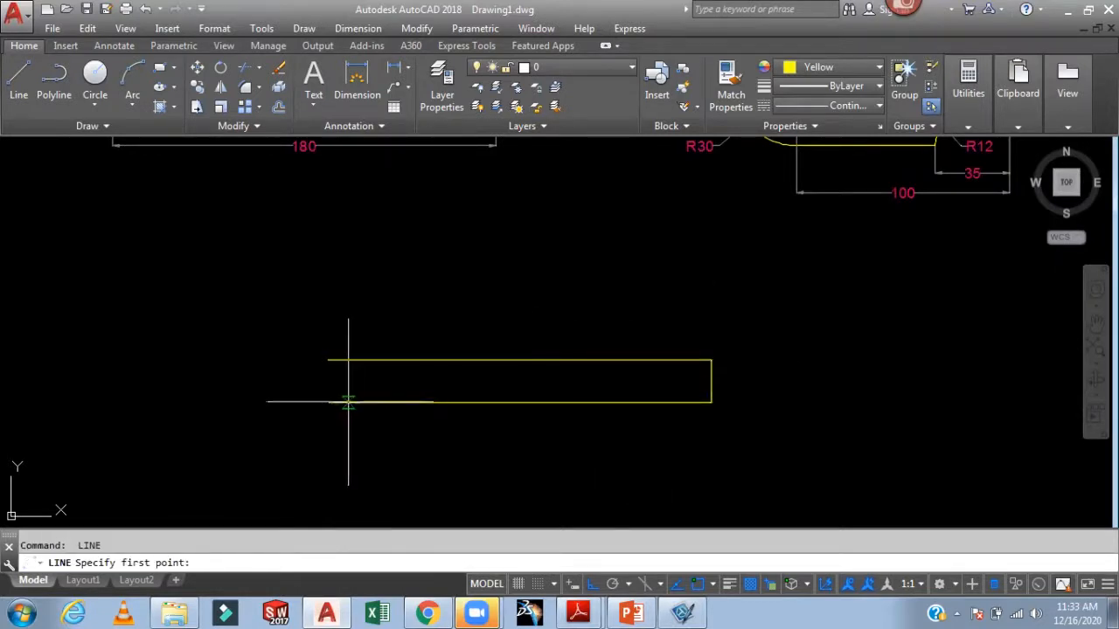
pyautogui.click(334, 404)
pyautogui.click(334, 359)
pyautogui.press('Return')
# - Draw a 40 mm vertical line upward from the midpoint of the base rectangle's lower edge
pyautogui.moveTo(509, 309); pyautogui.dragTo(445, 340, button='middle')
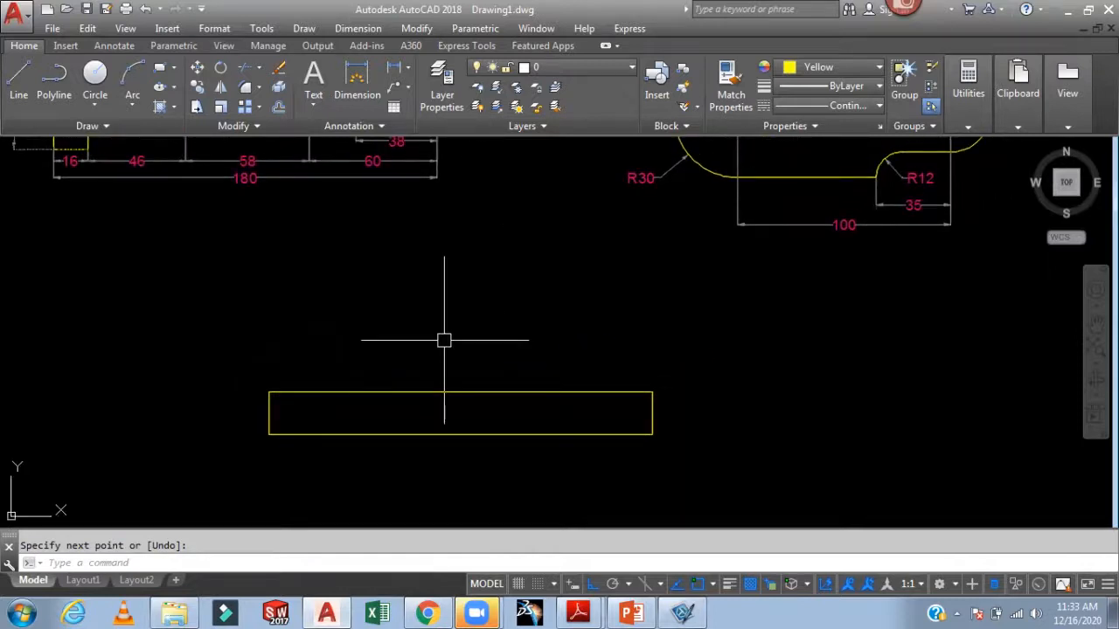
pyautogui.write('l')
pyautogui.press('Return')
pyautogui.click(461, 434)
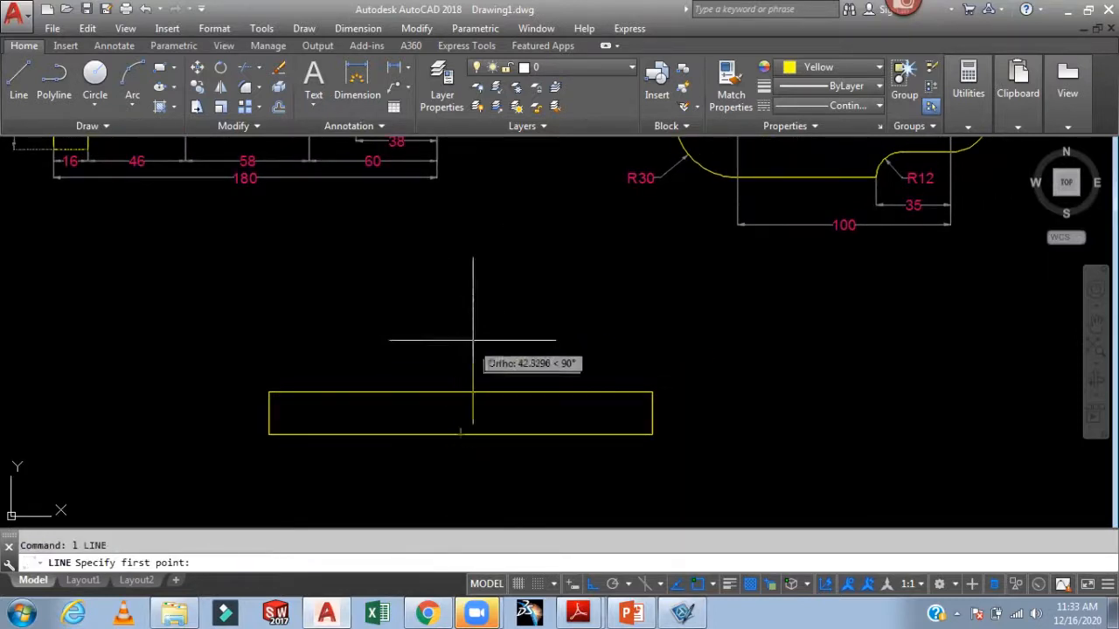
pyautogui.write('40')
pyautogui.press('Return')
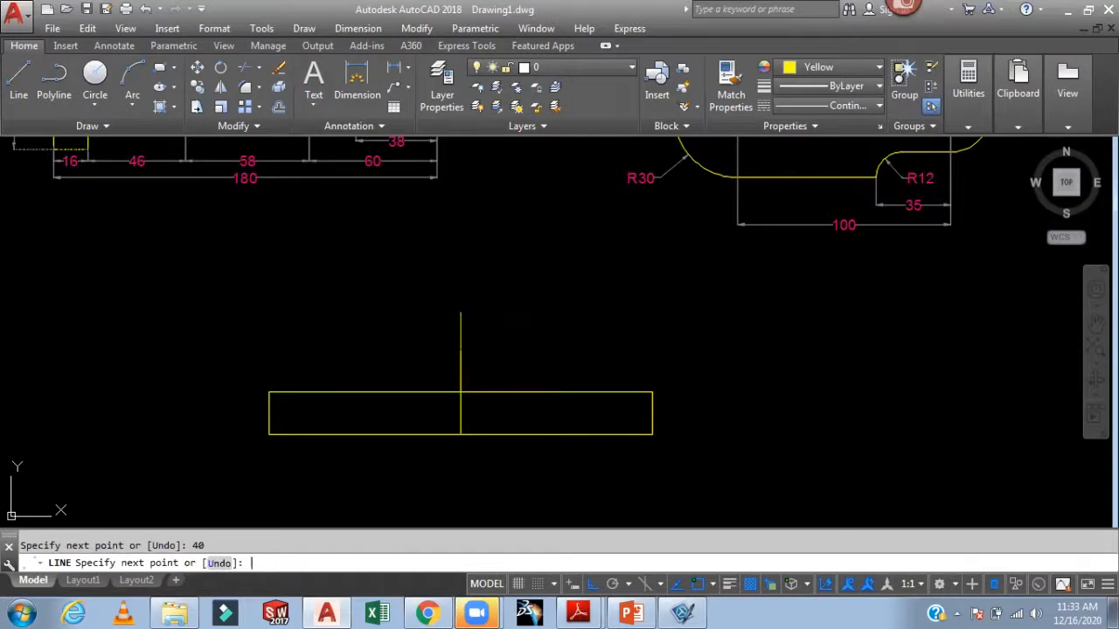
pyautogui.press('Escape')
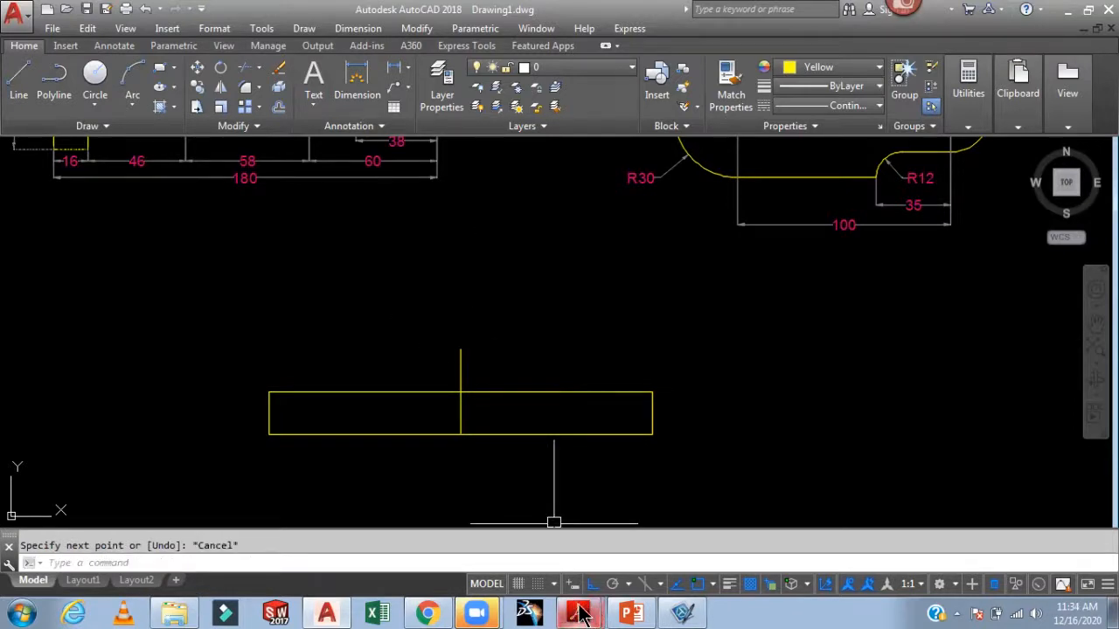
# - Check the two-view drawing's circle sizes in Types of Drawing View to Understand.pdf in Adobe Reader, and return to AutoCAD
pyautogui.click(565, 579)
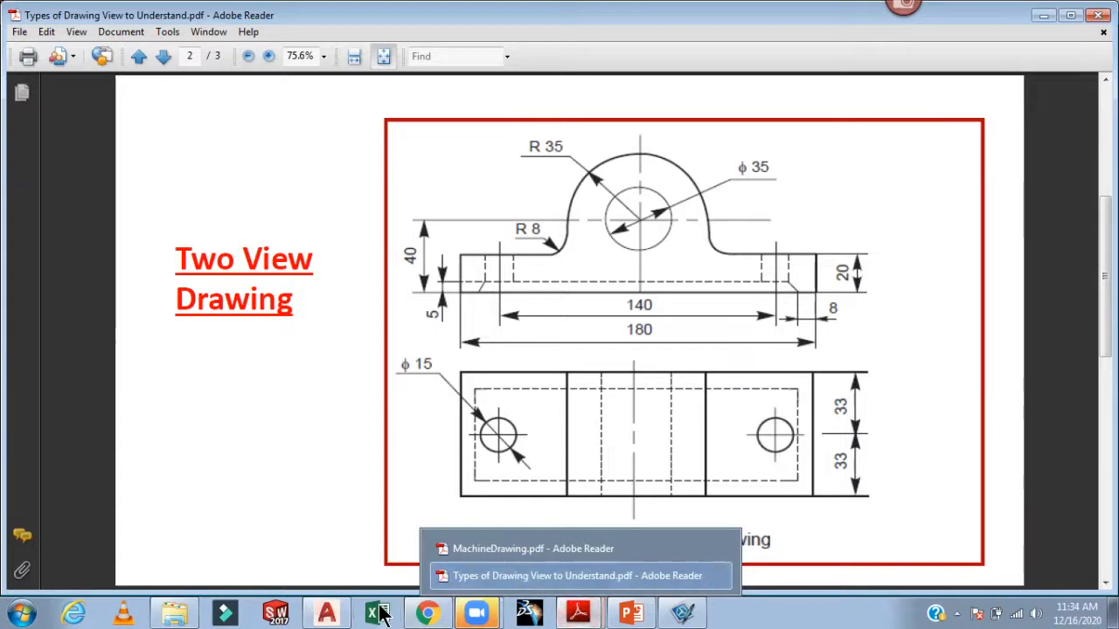
pyautogui.moveTo(328, 614)
pyautogui.click(331, 614)
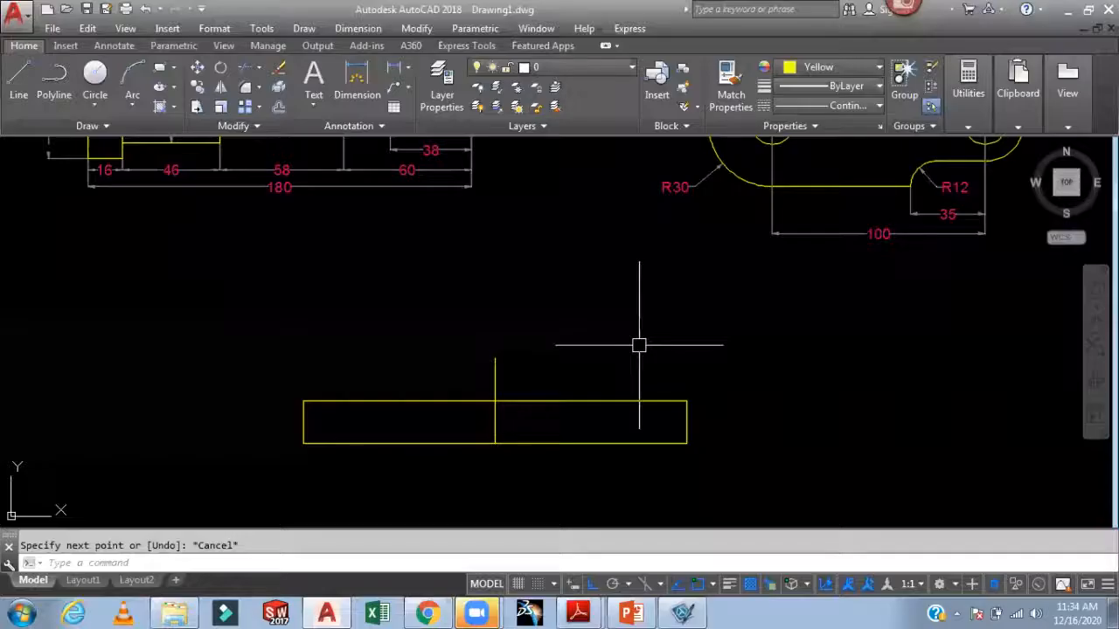
# - Draw a 35 mm diameter circle centred on the upper end of the 40 mm vertical line
pyautogui.write('c')
pyautogui.press('Return')
pyautogui.click(494, 358)
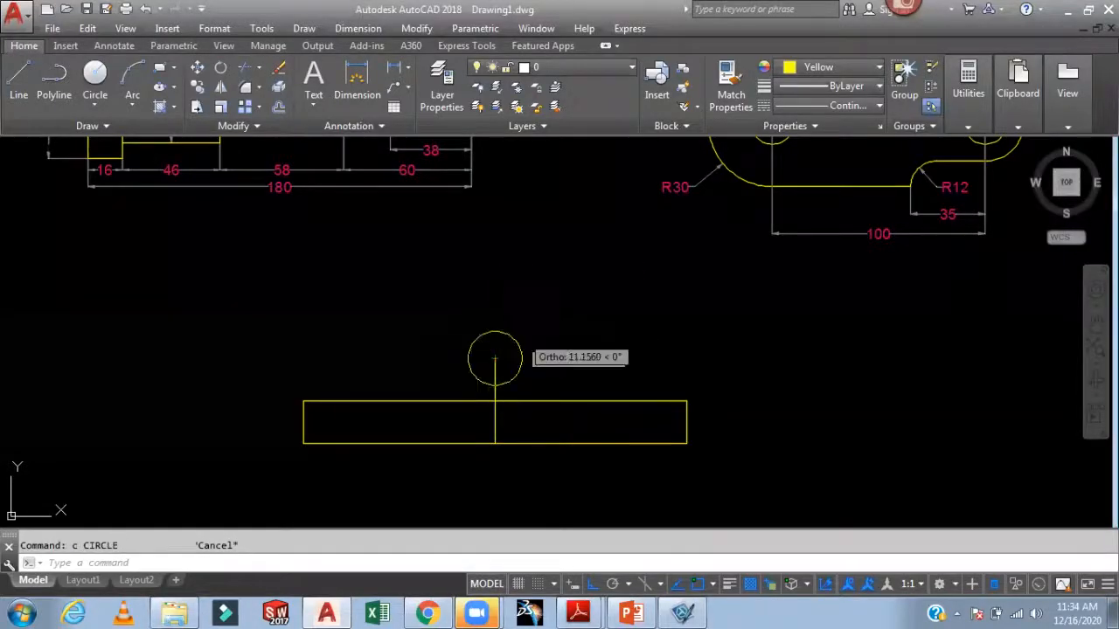
pyautogui.write('d')
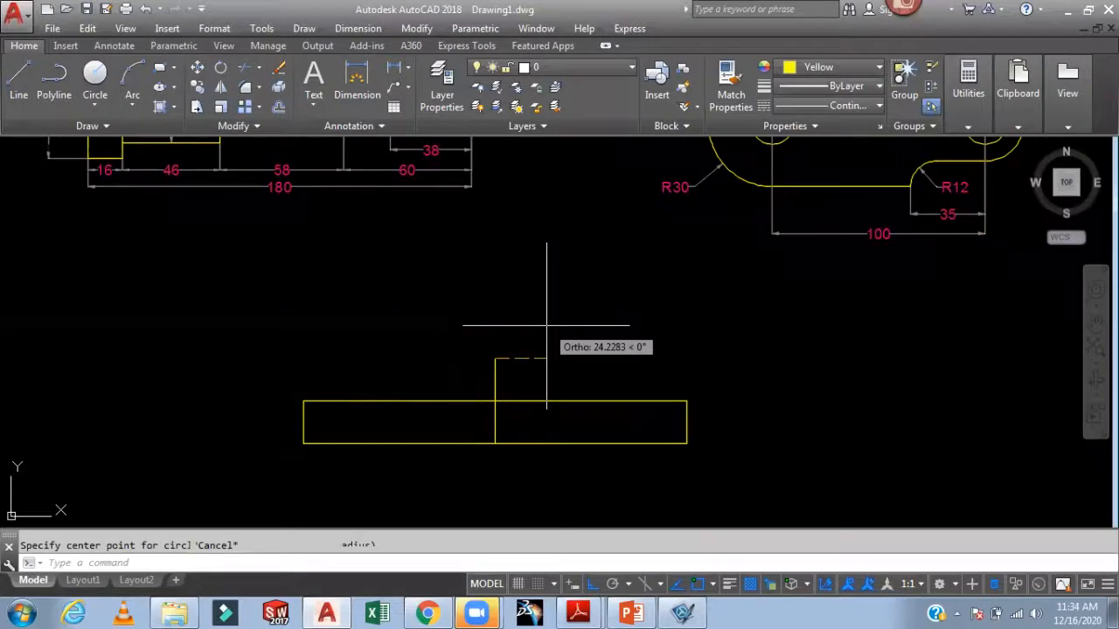
pyautogui.press('Return')
pyautogui.write('35')
pyautogui.press('Return')
# - Draw a concentric circle of radius 35 mm around the small circle
pyautogui.press('Return')
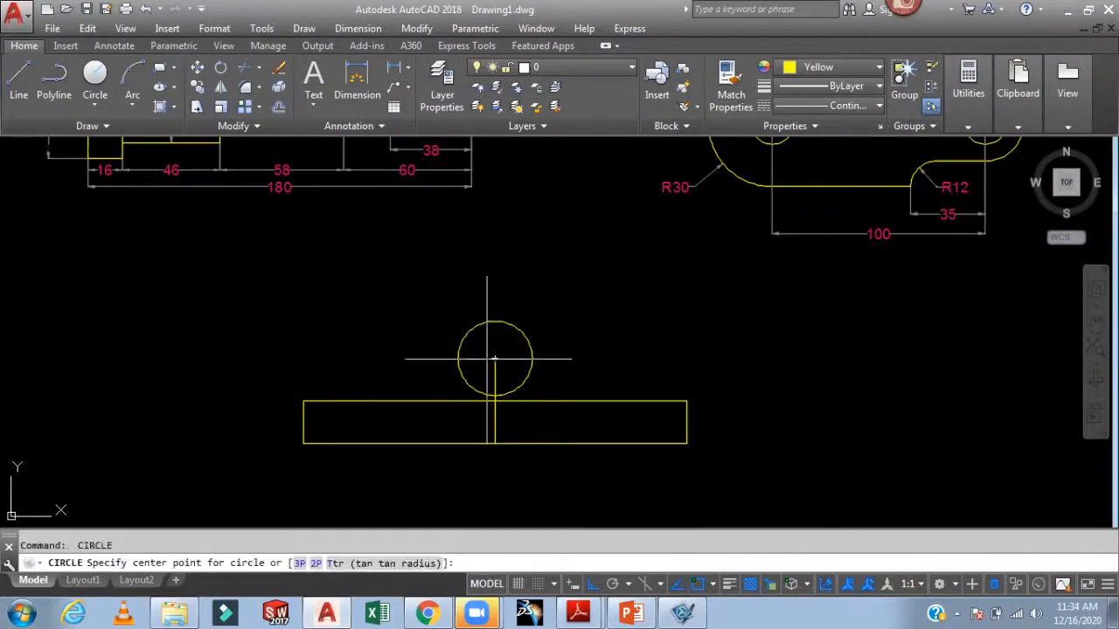
pyautogui.click(494, 359)
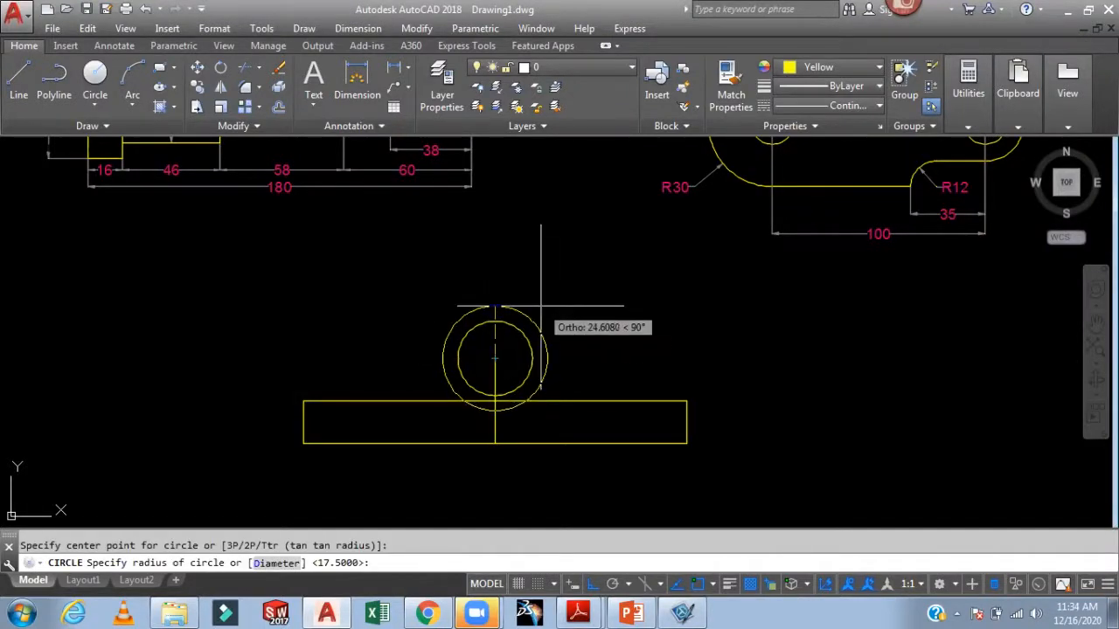
pyautogui.write('35')
pyautogui.press('Return')
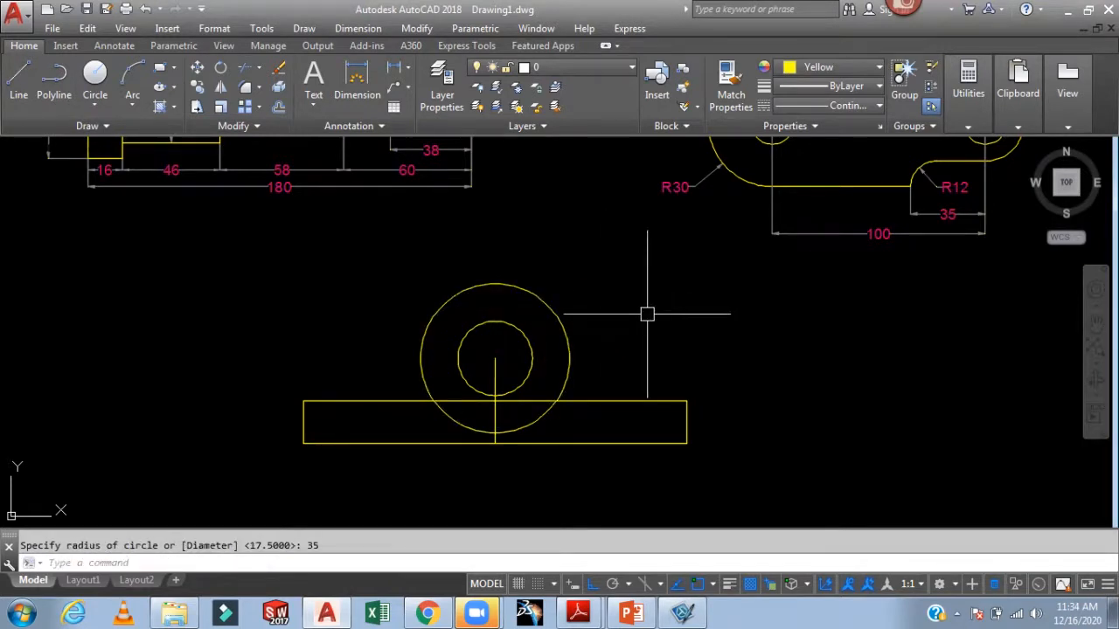
# - Draw vertical lines from the outer circle's right and left quadrants down into the base rectangle
pyautogui.write('l')
pyautogui.press('Return')
pyautogui.click(569, 358)
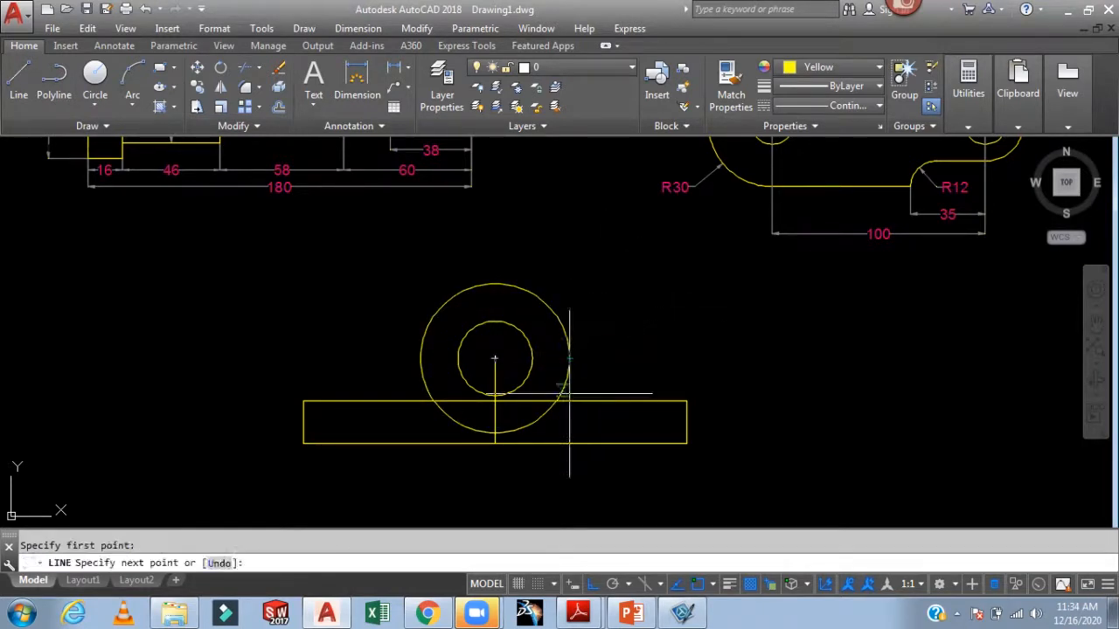
pyautogui.click(420, 420)
pyautogui.press('Return')
# - Trim the outer circle below its side quadrants and the vertical line ends inside the base, leaving an arch on the base
pyautogui.write('tr')
pyautogui.press('Return')
pyautogui.press('Return')
pyautogui.scroll(4, 439, 396)
pyautogui.click(422, 394)
pyautogui.click(391, 432)
pyautogui.click(445, 435)
pyautogui.click(621, 481)
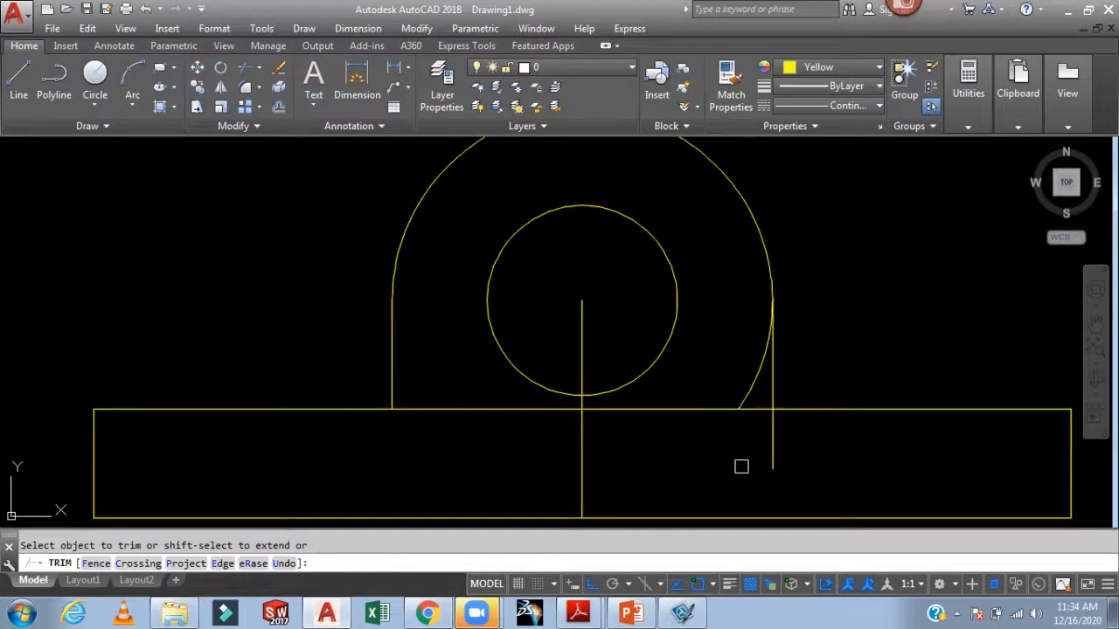
pyautogui.click(773, 447)
pyautogui.click(756, 373)
pyautogui.scroll(-2, 756, 373)
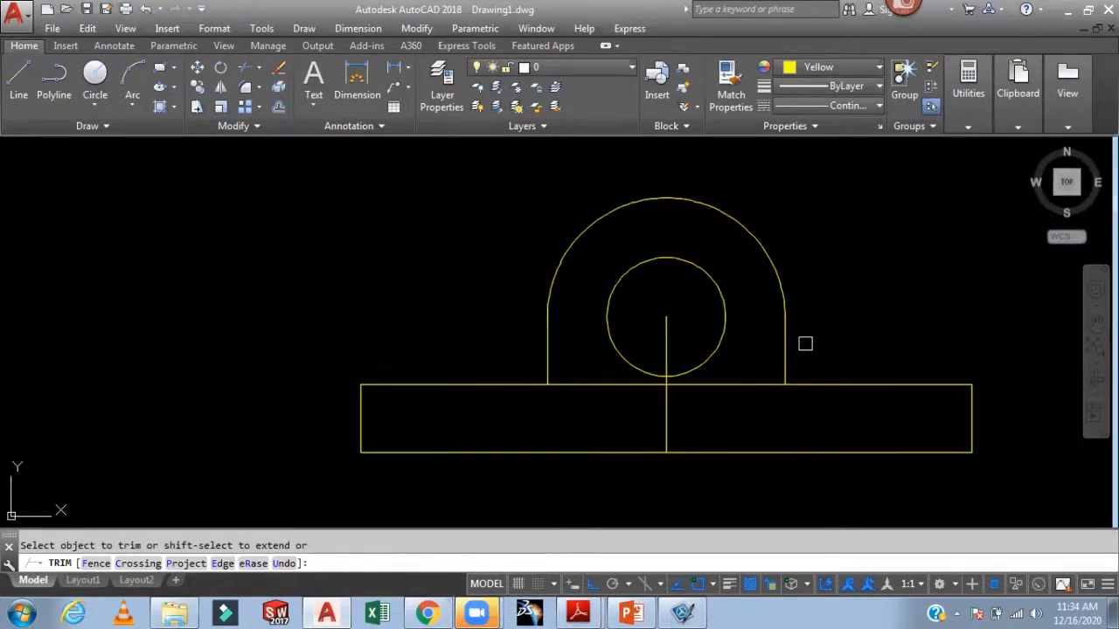
pyautogui.press('Escape')
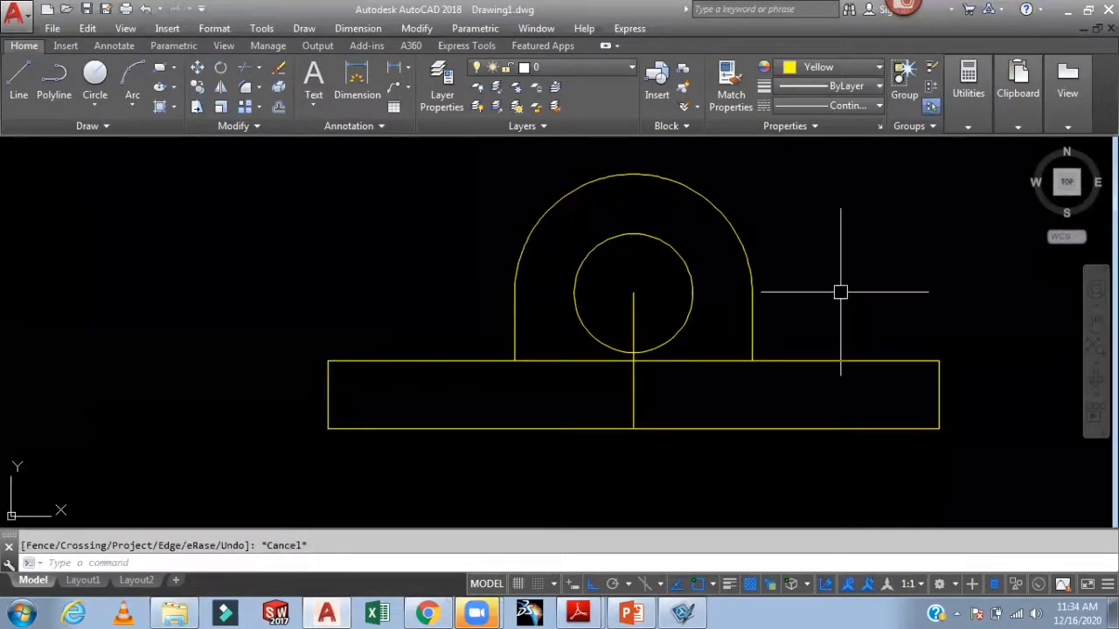
# - Fillet the corner between the arch's right side and the base's upper edge with radius 8 mm
pyautogui.write('f')
pyautogui.press('Return')
pyautogui.write('r')
pyautogui.press('Return')
pyautogui.write('8')
pyautogui.press('Return')
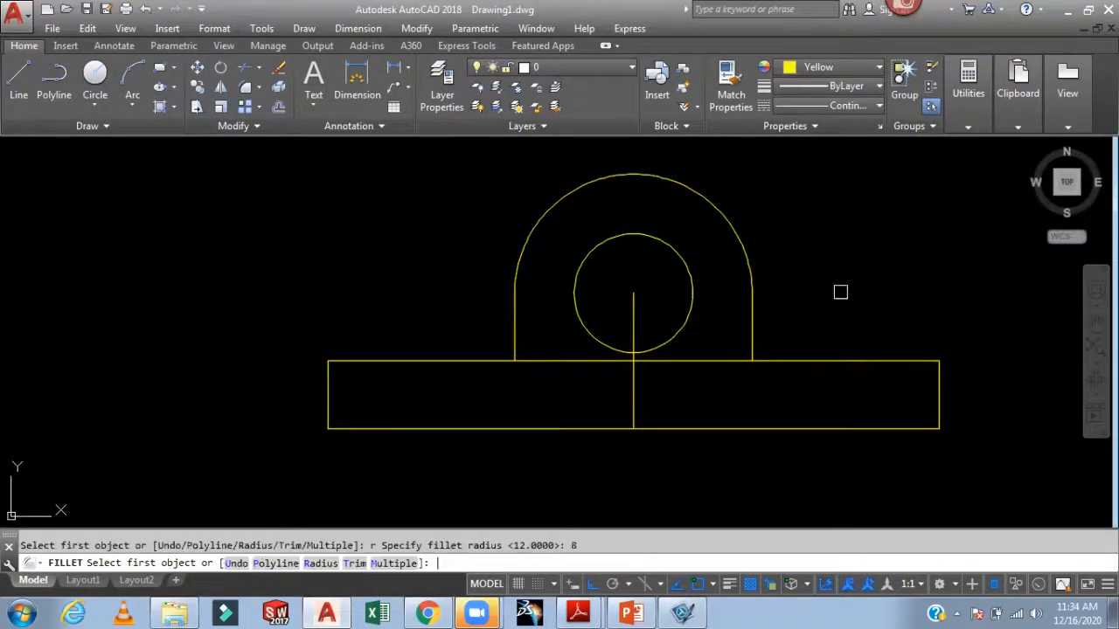
pyautogui.click(753, 341)
pyautogui.click(839, 361)
pyautogui.press('Return')
pyautogui.press('Escape')
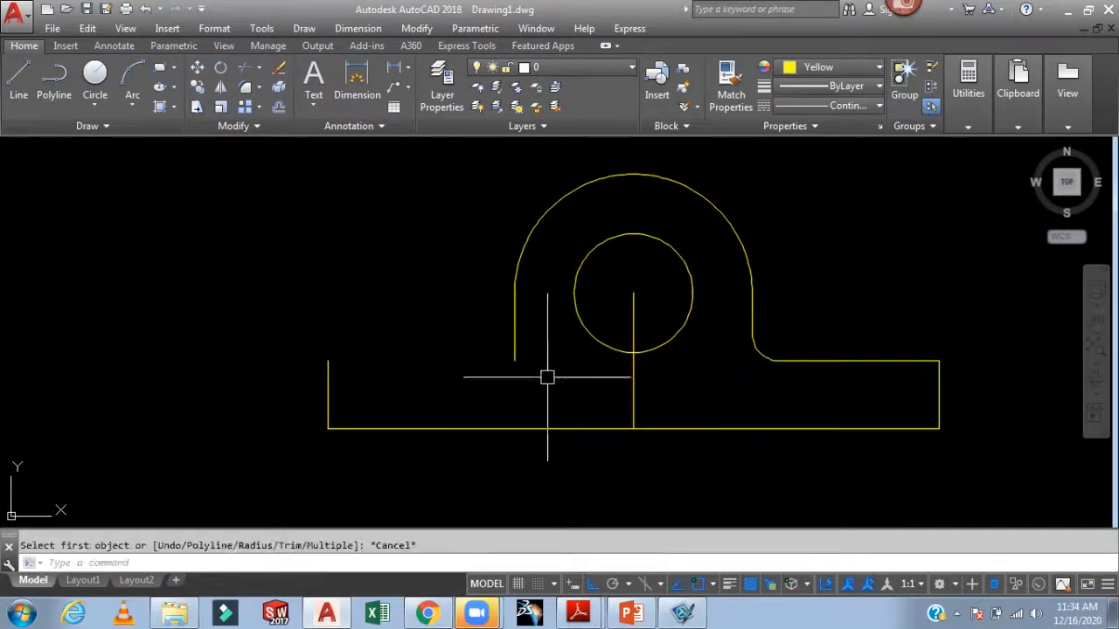
# - Redraw the base's upper edge from its upper-left corner to the lower end of the arch's left side
pyautogui.write('l')
pyautogui.press('Return')
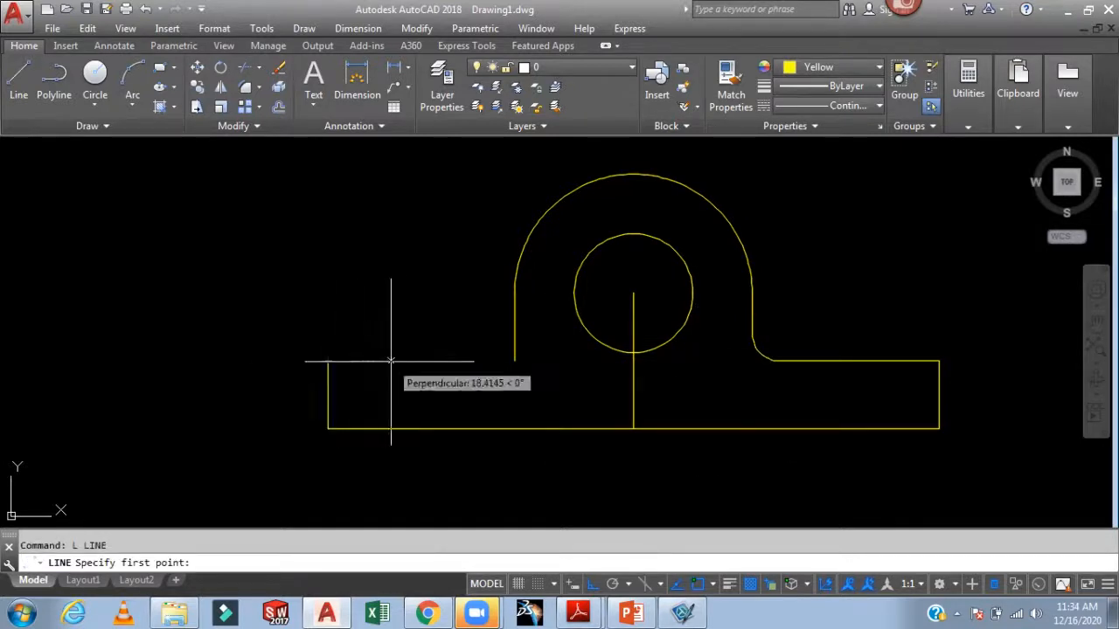
pyautogui.click(328, 360)
pyautogui.click(515, 360)
pyautogui.press('Return')
# - Fillet the corner between the base's upper-left edge and the arch's left side with radius 8 mm
pyautogui.write('f')
pyautogui.press('Return')
pyautogui.write('r')
pyautogui.press('Return')
pyautogui.press('Return')
pyautogui.click(460, 360)
pyautogui.click(515, 345)
pyautogui.press('Escape')
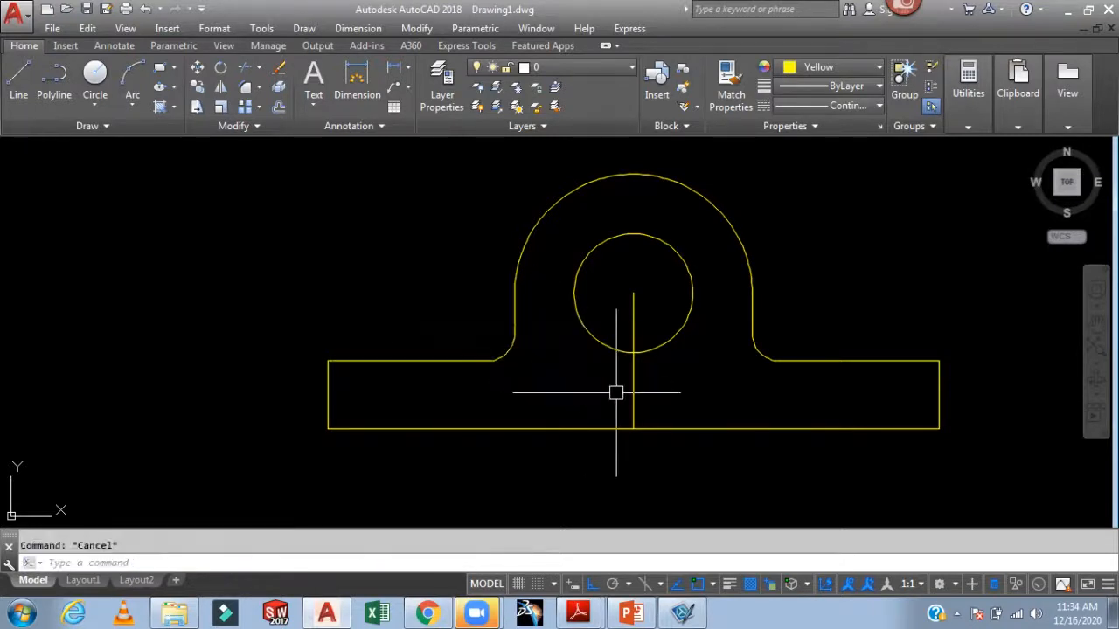
# - Check the hole positions and hidden lines of the two-view drawing in Adobe Reader, and return to AutoCAD
pyautogui.scroll(-3, 664, 376)
pyautogui.moveTo(887, 319); pyautogui.dragTo(803, 282, button='middle')
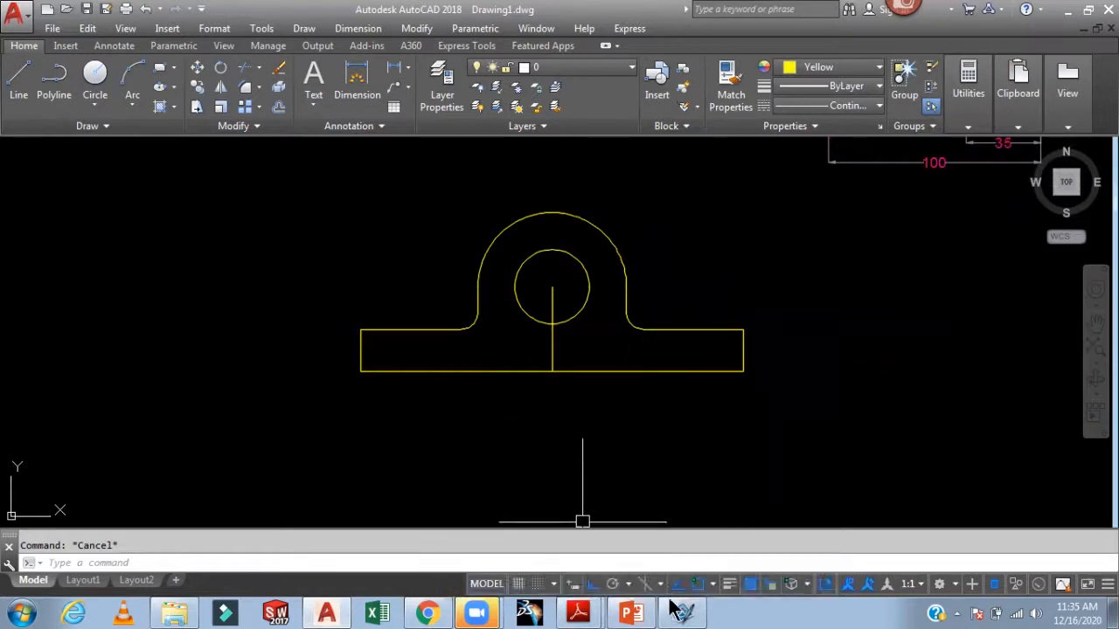
pyautogui.moveTo(646, 615)
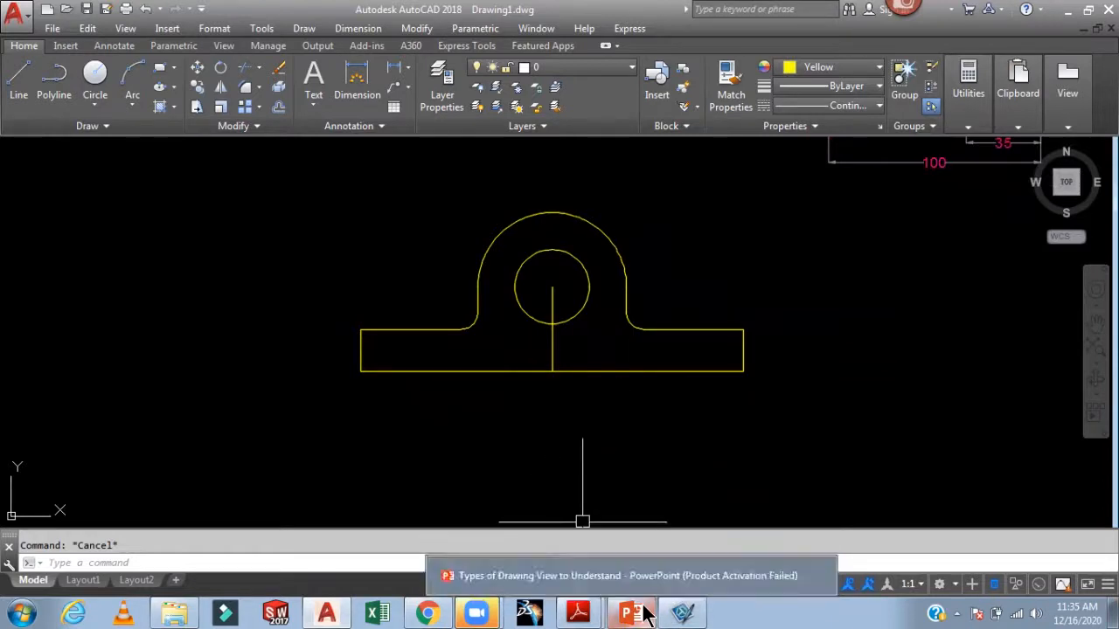
pyautogui.moveTo(577, 614)
pyautogui.click(581, 577)
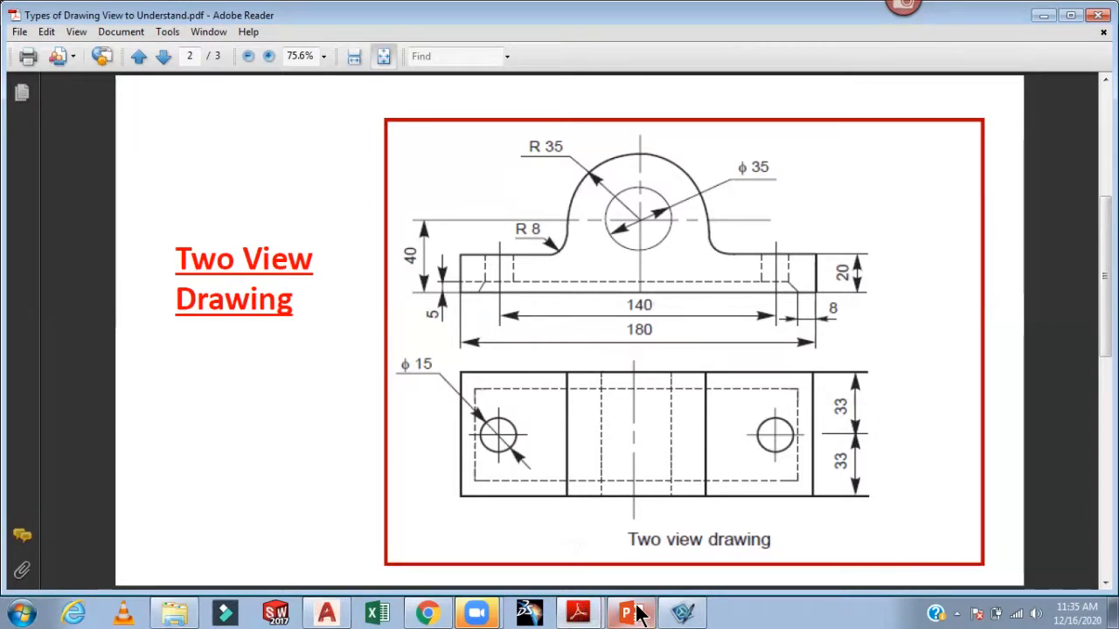
pyautogui.moveTo(638, 615)
pyautogui.moveTo(324, 612)
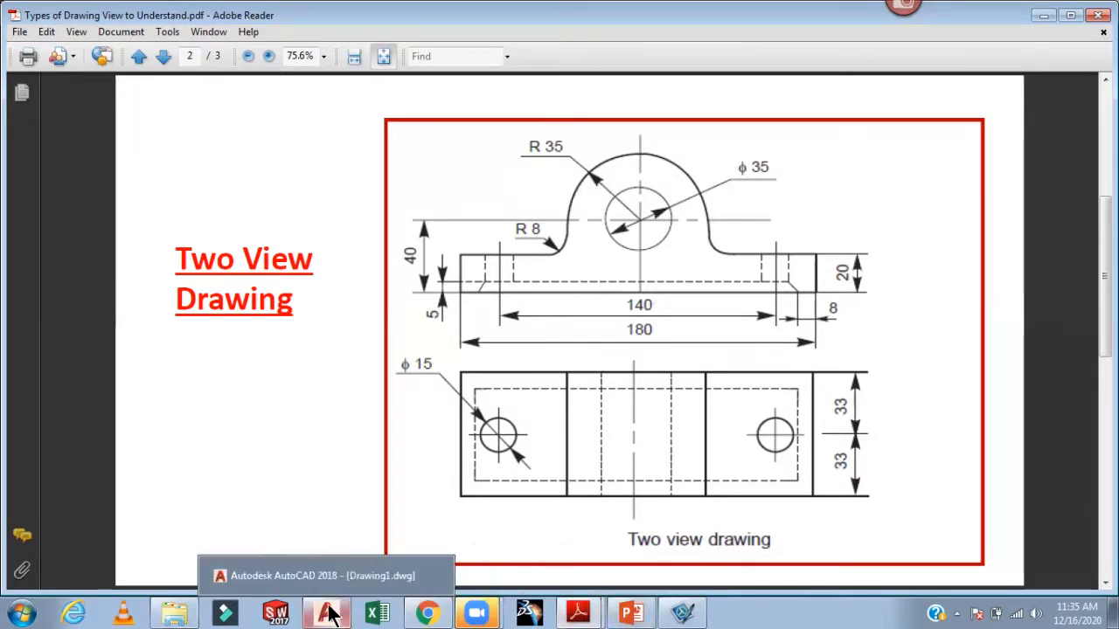
pyautogui.click(326, 615)
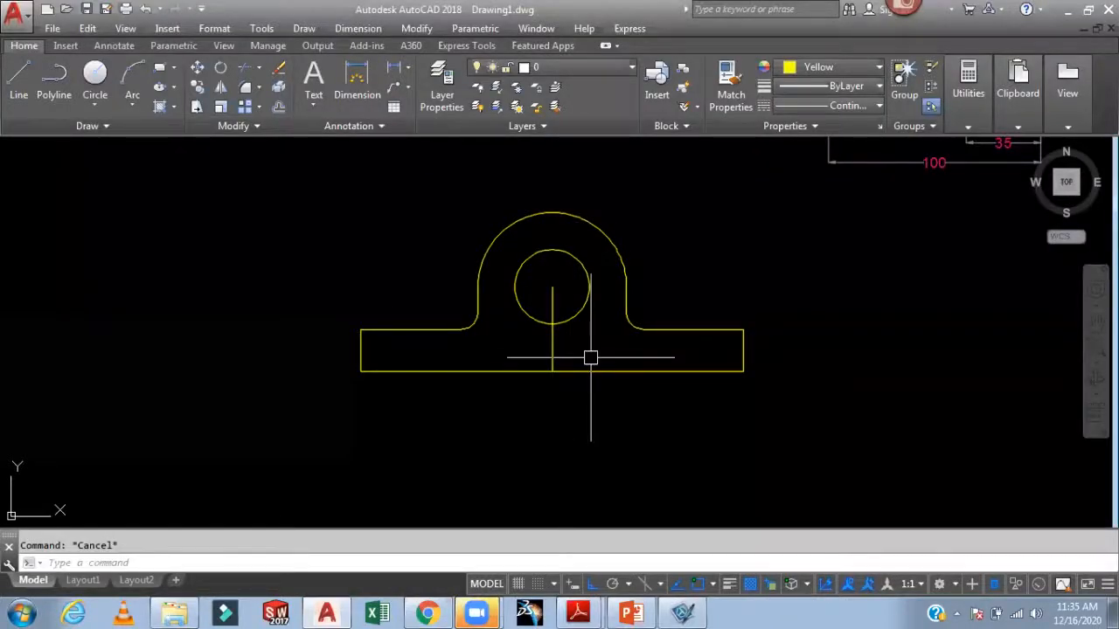
# - Offset the vertical centre line 70 mm to both sides to mark the hole axes in the base
pyautogui.write('o')
pyautogui.press('Return')
pyautogui.click(603, 353)
pyautogui.click(552, 352)
pyautogui.click(512, 350)
pyautogui.press('Escape')
pyautogui.press('Return')
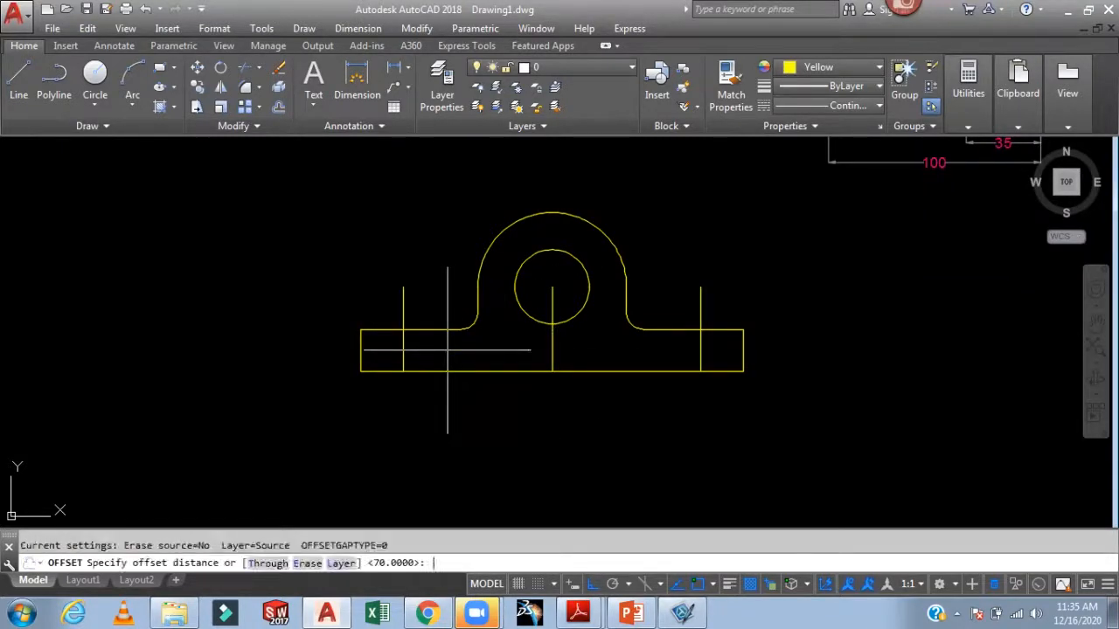
# - Offset both vertical hole axes in the base 10 mm to either side
pyautogui.press('Return')
pyautogui.click(403, 350)
pyautogui.click(457, 351)
pyautogui.click(403, 352)
pyautogui.click(383, 353)
pyautogui.click(700, 357)
pyautogui.click(717, 352)
pyautogui.click(701, 356)
pyautogui.click(678, 356)
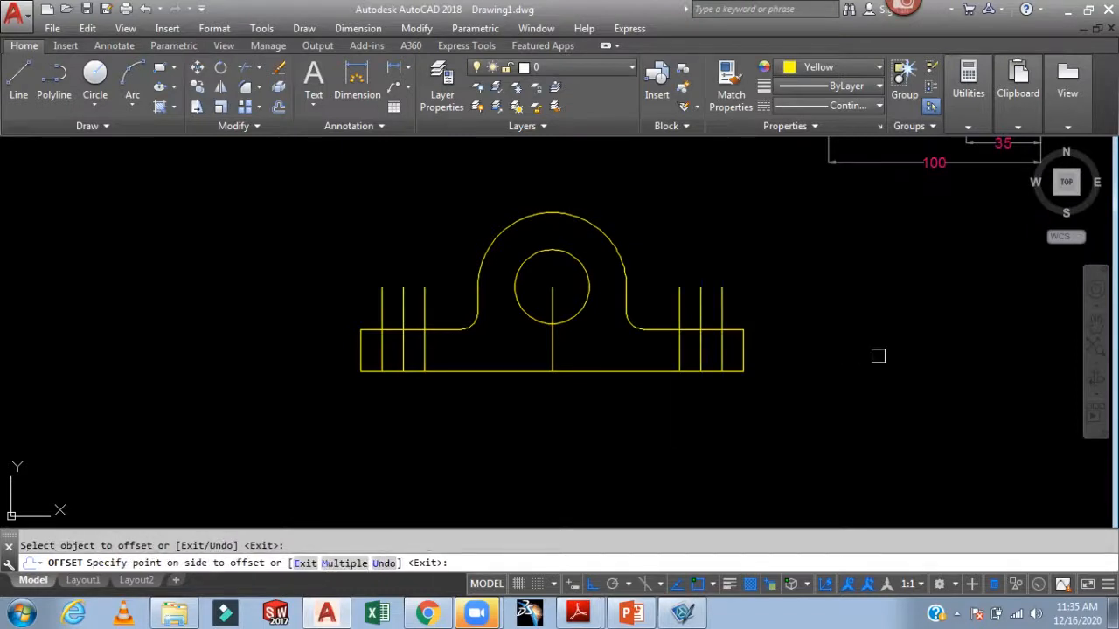
# - Trim the vertical hole lines at both ends of the base where they extend above its upper edge
pyautogui.press('Escape')
pyautogui.write('tr')
pyautogui.press('Return')
pyautogui.click(724, 302)
pyautogui.click(700, 302)
pyautogui.click(679, 304)
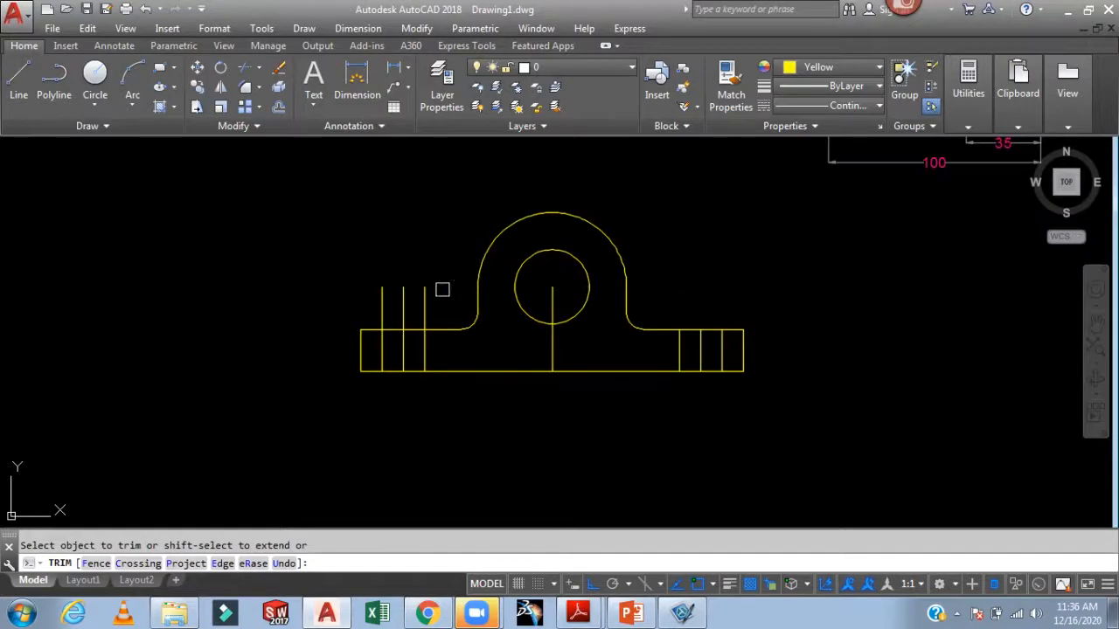
pyautogui.click(425, 302)
pyautogui.click(403, 302)
pyautogui.click(382, 300)
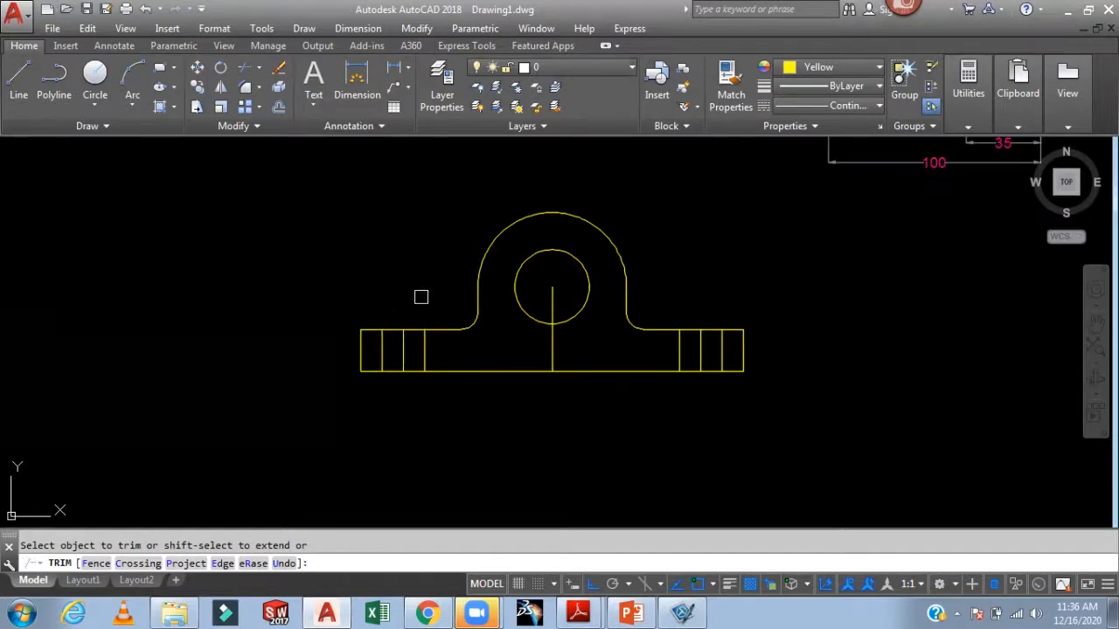
# - Offset the base's lower edge 5 mm upward
pyautogui.press('Escape')
pyautogui.write('o')
pyautogui.press('Return')
pyautogui.write('5')
pyautogui.press('Return')
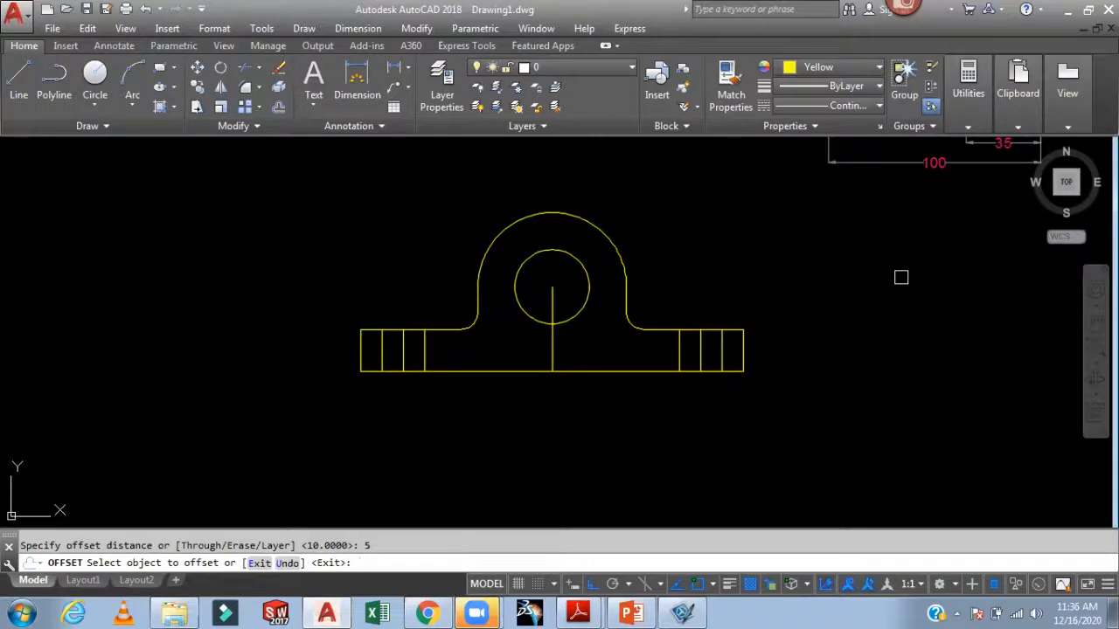
pyautogui.click(650, 370)
pyautogui.press('Escape')
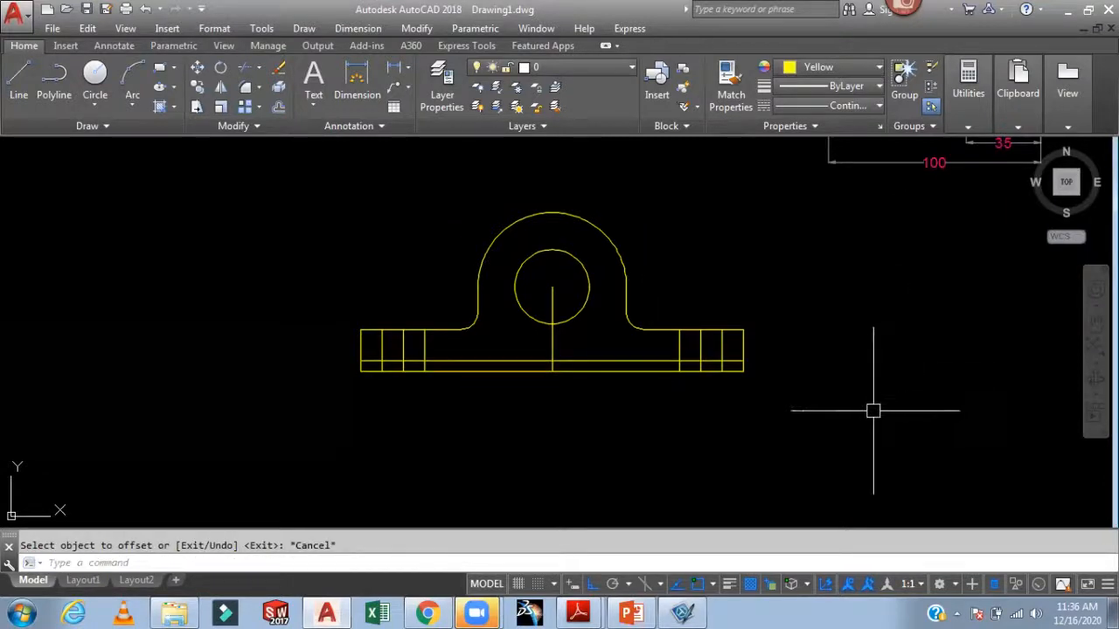
# - Check the hole diameter and recess dimensions of the two-view drawing in Adobe Reader, and return to AutoCAD
pyautogui.moveTo(874, 407); pyautogui.dragTo(899, 355, button='middle')
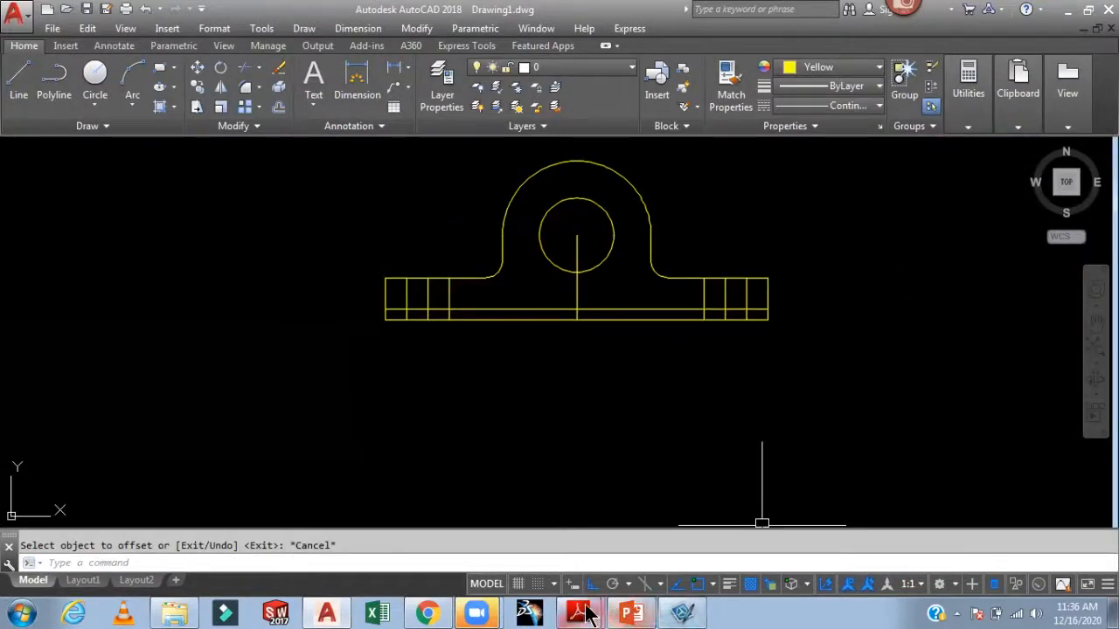
pyautogui.moveTo(577, 612)
pyautogui.click(577, 576)
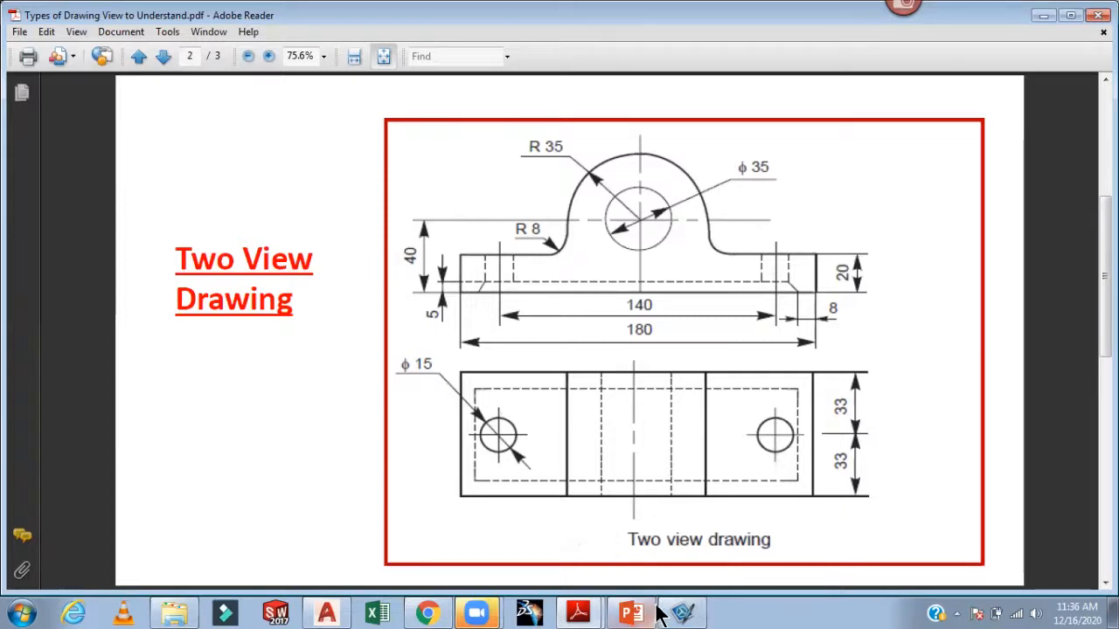
pyautogui.moveTo(644, 615)
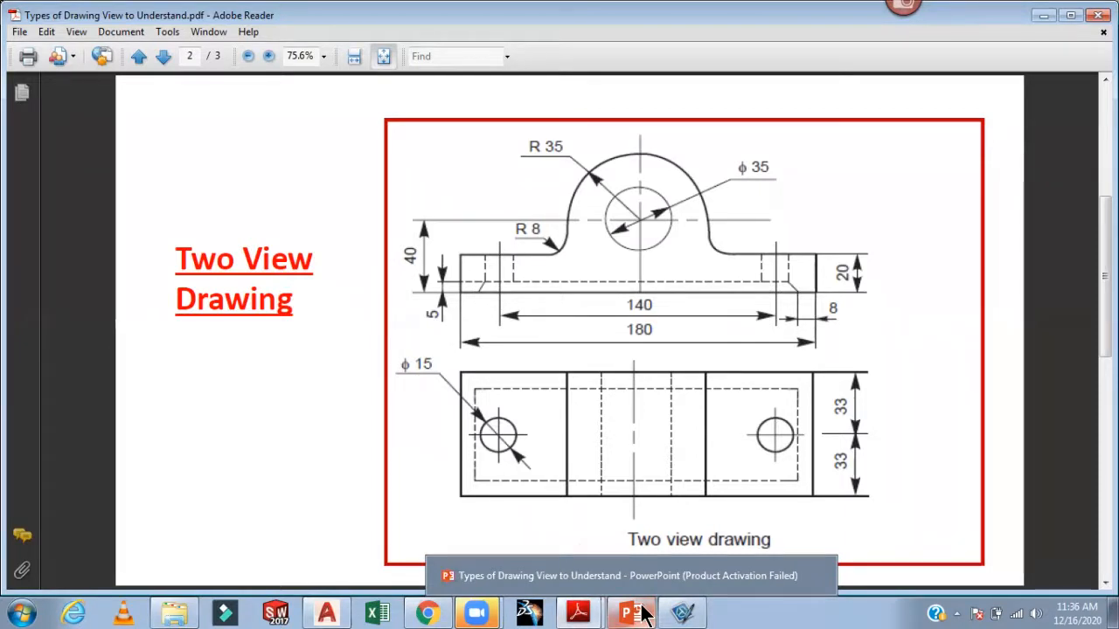
pyautogui.click(328, 614)
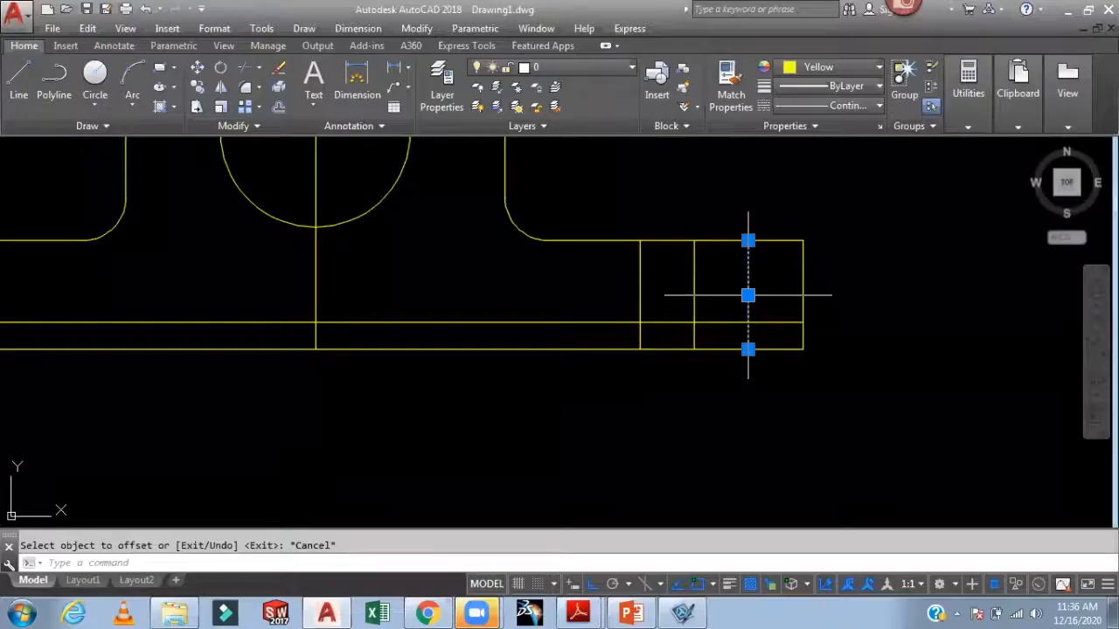
# - Erase the 10 mm offset lines on either side of both hole axes
pyautogui.press('Delete')
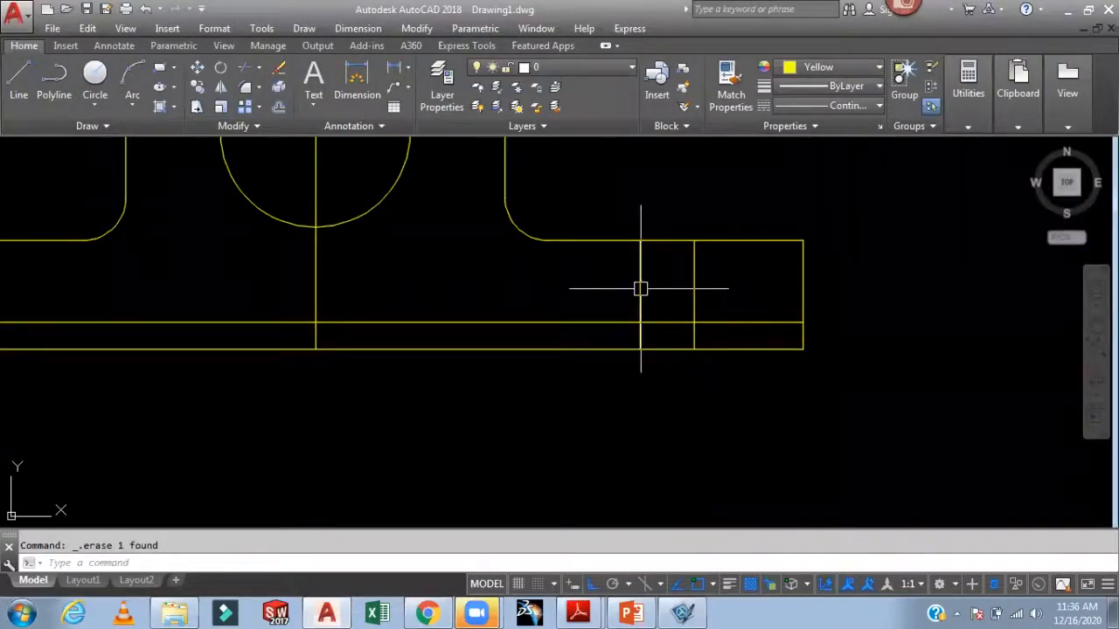
pyautogui.scroll(-2, 604, 310)
pyautogui.moveTo(604, 310); pyautogui.dragTo(814, 352, button='middle')
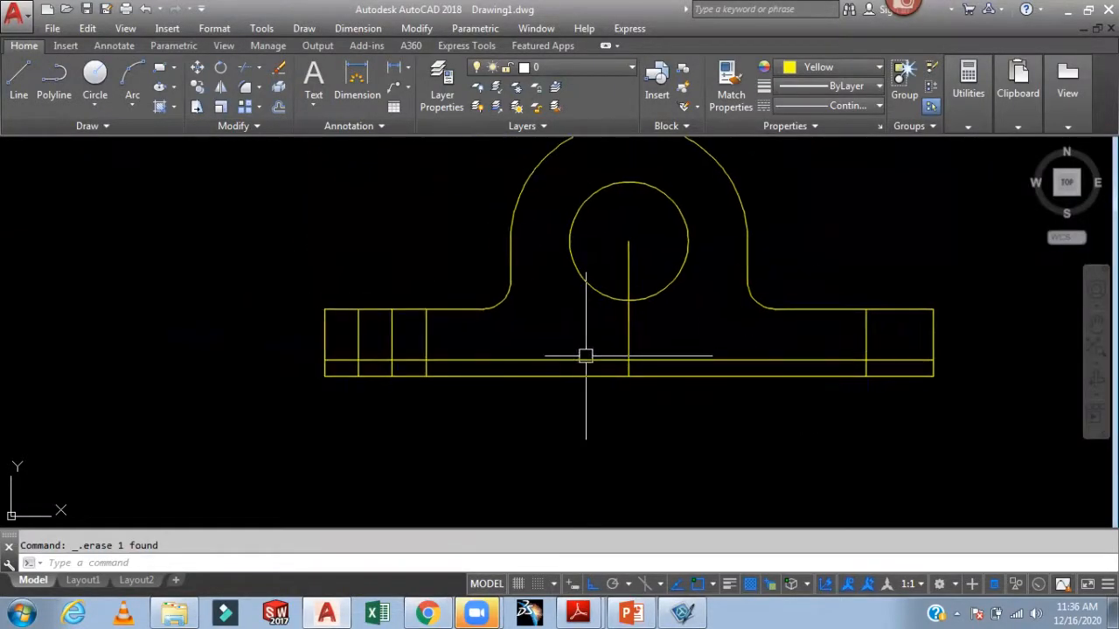
pyautogui.click(426, 343)
pyautogui.press('Delete')
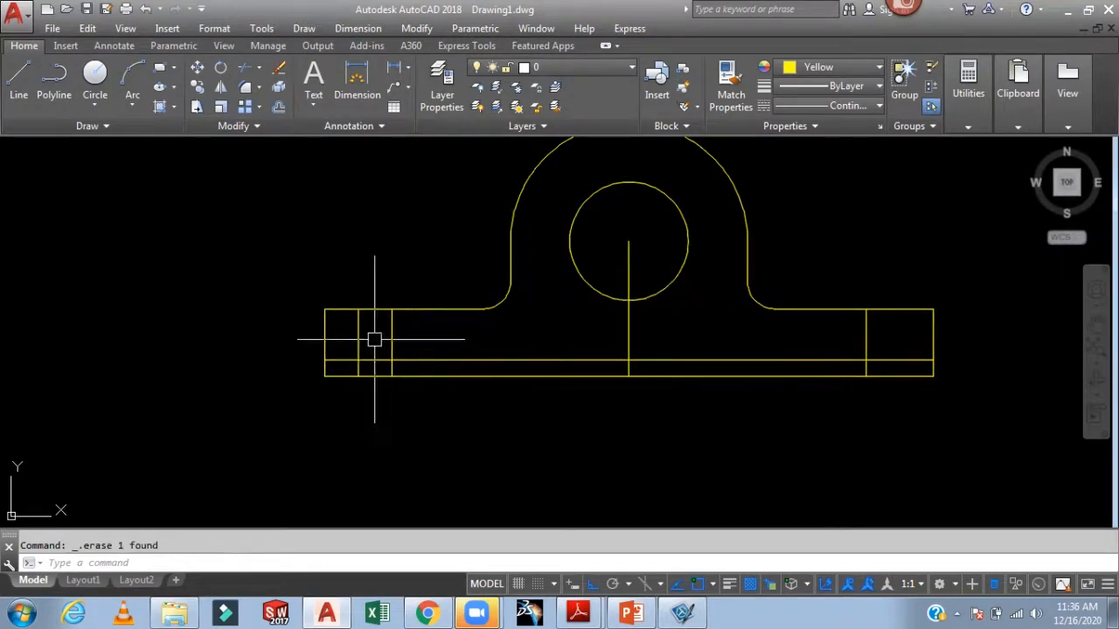
pyautogui.click(357, 343)
pyautogui.press('Delete')
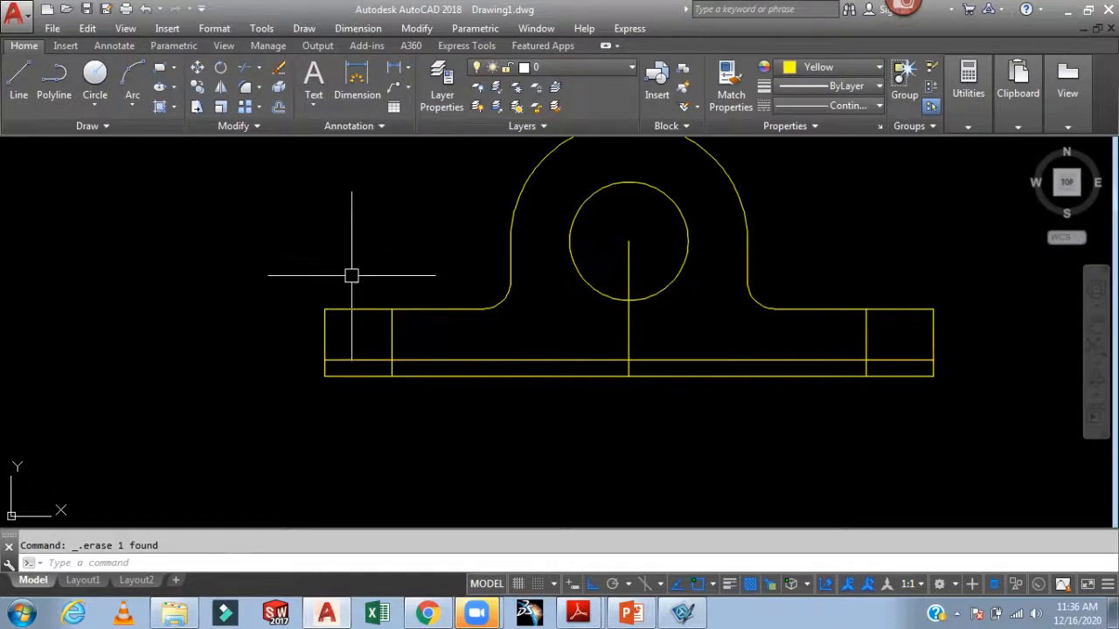
# - Offset both hole axes 7.5 mm to either side to form the hole edges
pyautogui.write('o')
pyautogui.press('Return')
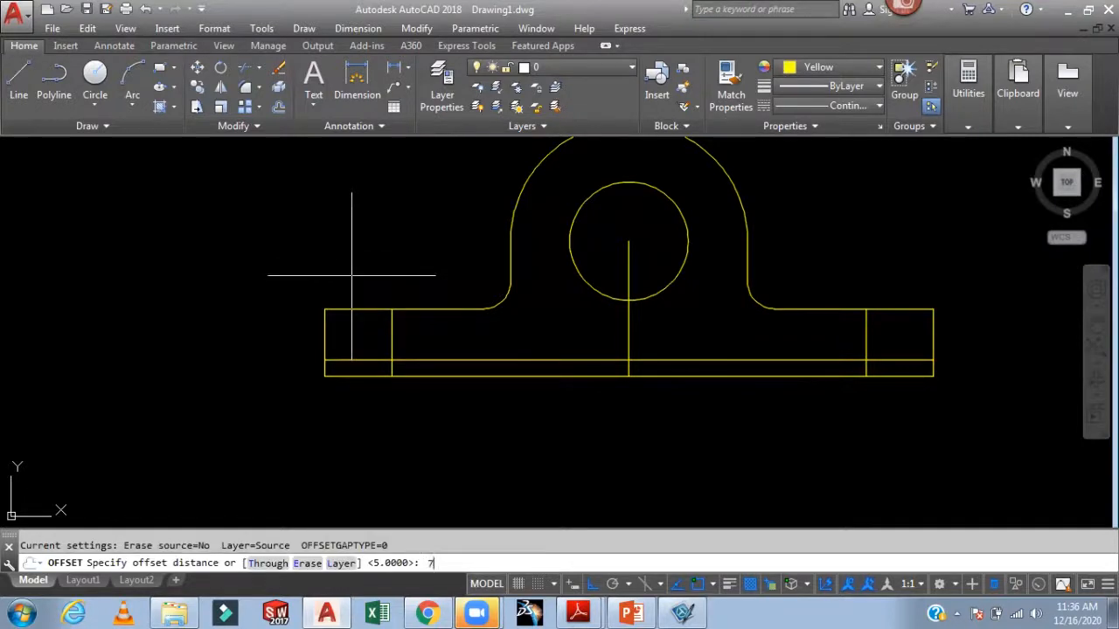
pyautogui.press('Return')
pyautogui.click(392, 340)
pyautogui.click(405, 342)
pyautogui.click(392, 343)
pyautogui.click(380, 342)
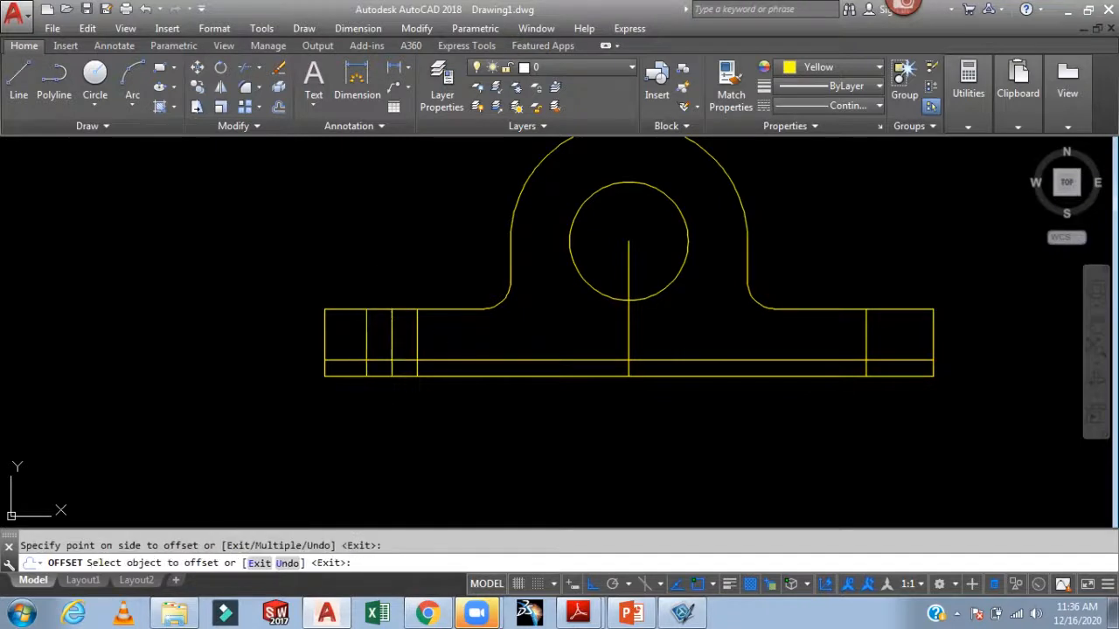
pyautogui.click(868, 333)
pyautogui.click(877, 330)
pyautogui.click(866, 341)
pyautogui.click(854, 348)
pyautogui.press('Escape')
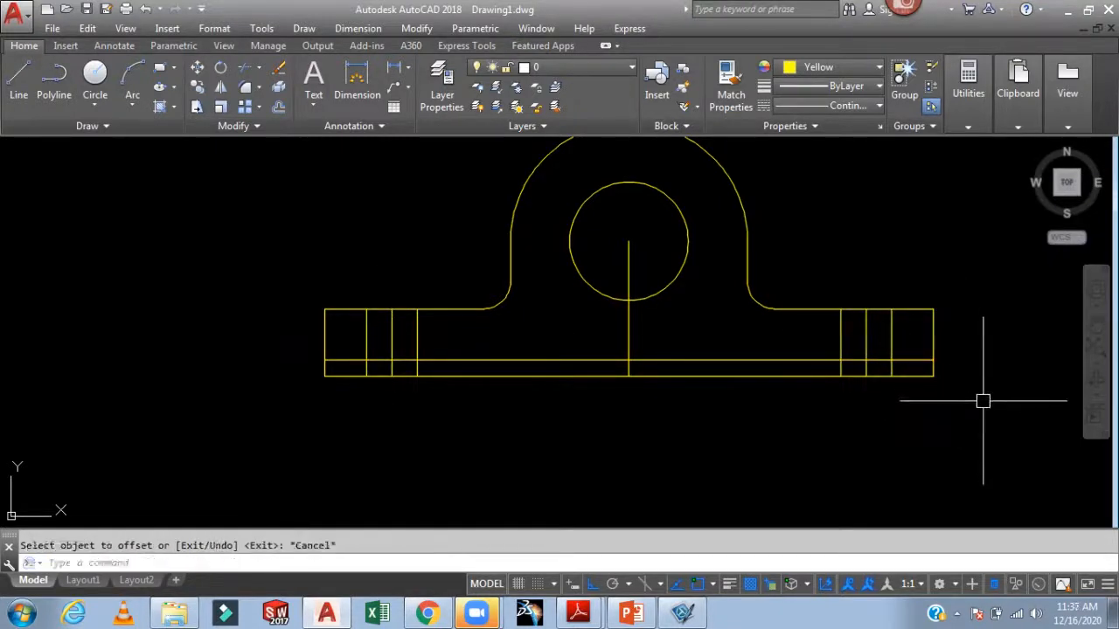
# - Offset the base's left and right end lines 8 mm inward
pyautogui.press('Return')
pyautogui.write('8')
pyautogui.press('Return')
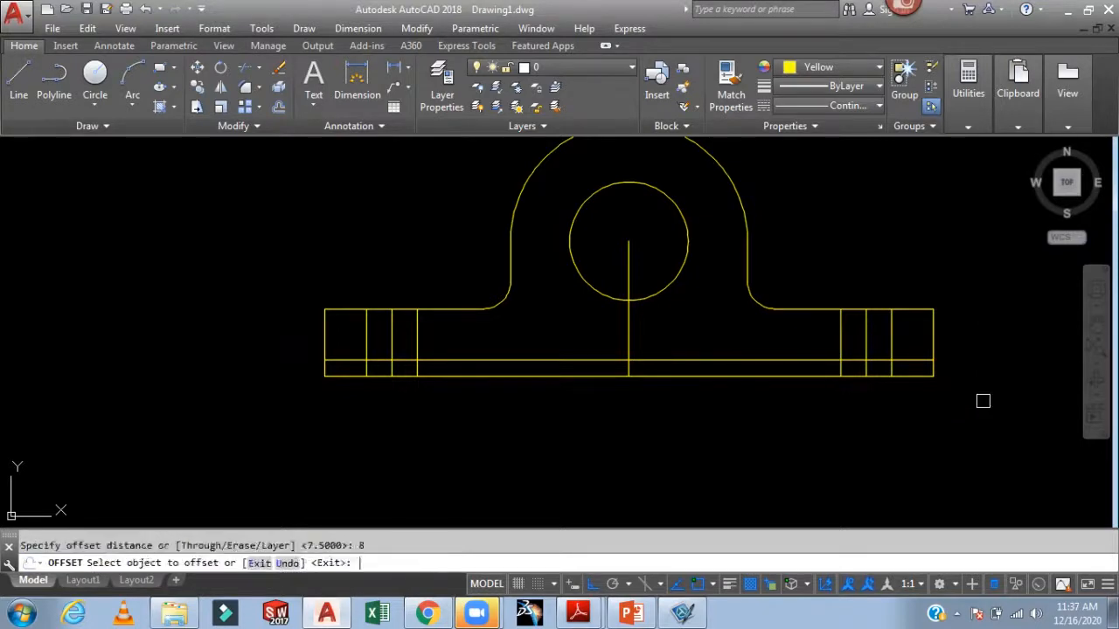
pyautogui.click(934, 349)
pyautogui.click(920, 337)
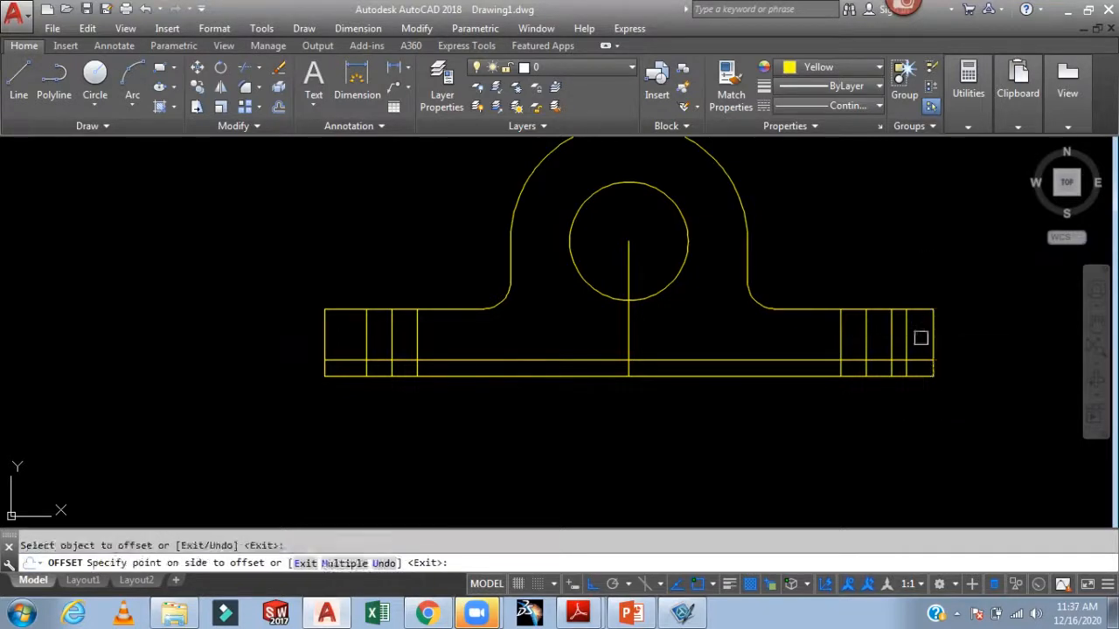
pyautogui.click(323, 349)
pyautogui.click(385, 343)
pyautogui.press('Escape')
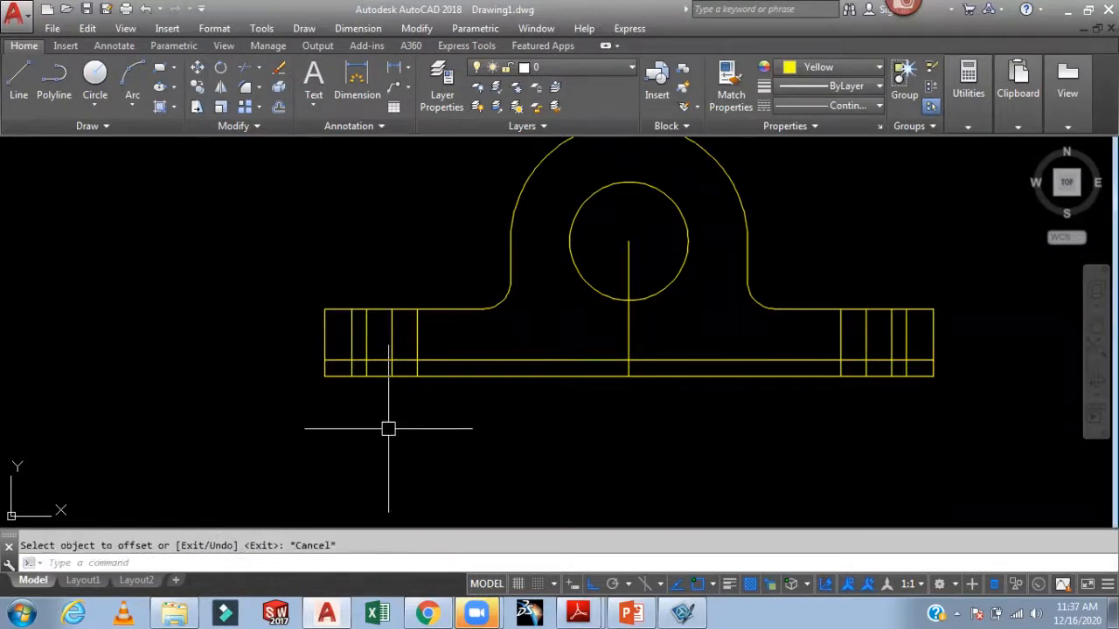
# - Draw a slanted line from the left 8 mm line's lower end to the left hole's outer edge at the 5 mm line
pyautogui.write('l')
pyautogui.press('Return')
pyautogui.scroll(4, 350, 379)
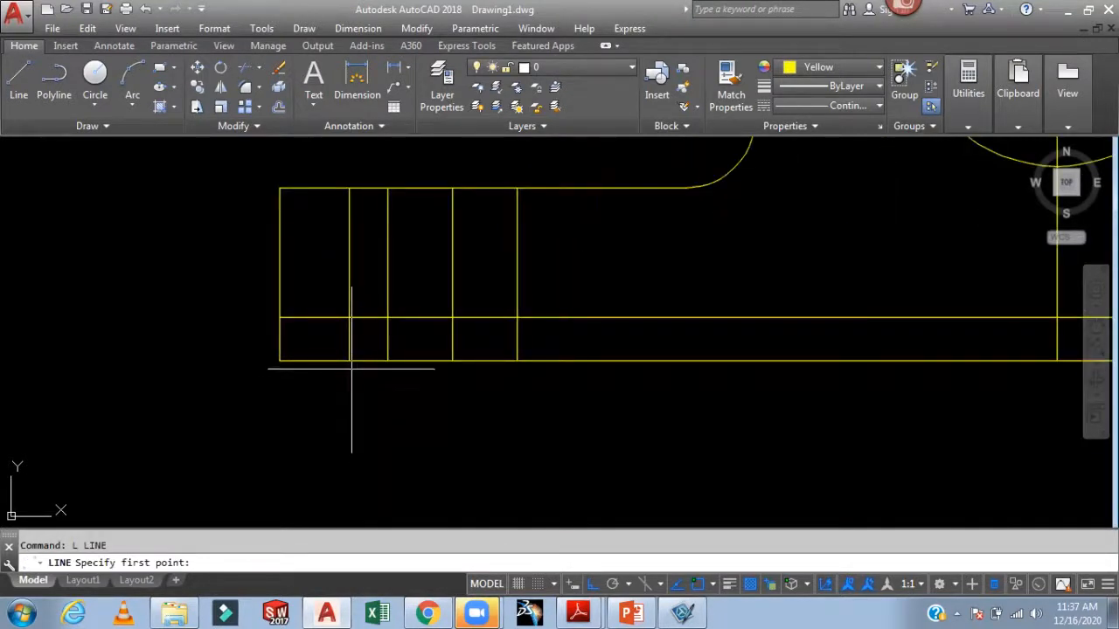
pyautogui.click(349, 361)
pyautogui.click(387, 317)
pyautogui.press('Return')
# - Draw the matching slanted line between the right 8 mm line's lower end and the right hole's outer edge at the 5 mm line
pyautogui.scroll(-2, 393, 350)
pyautogui.moveTo(447, 419); pyautogui.dragTo(162, 425, button='middle')
pyautogui.press('Return')
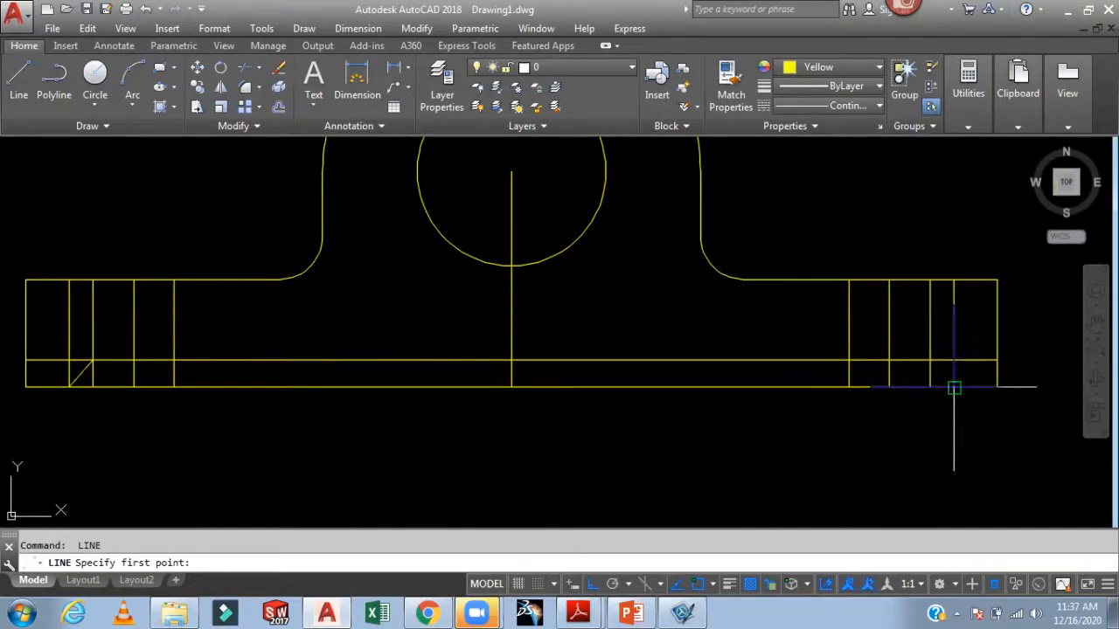
pyautogui.click(930, 360)
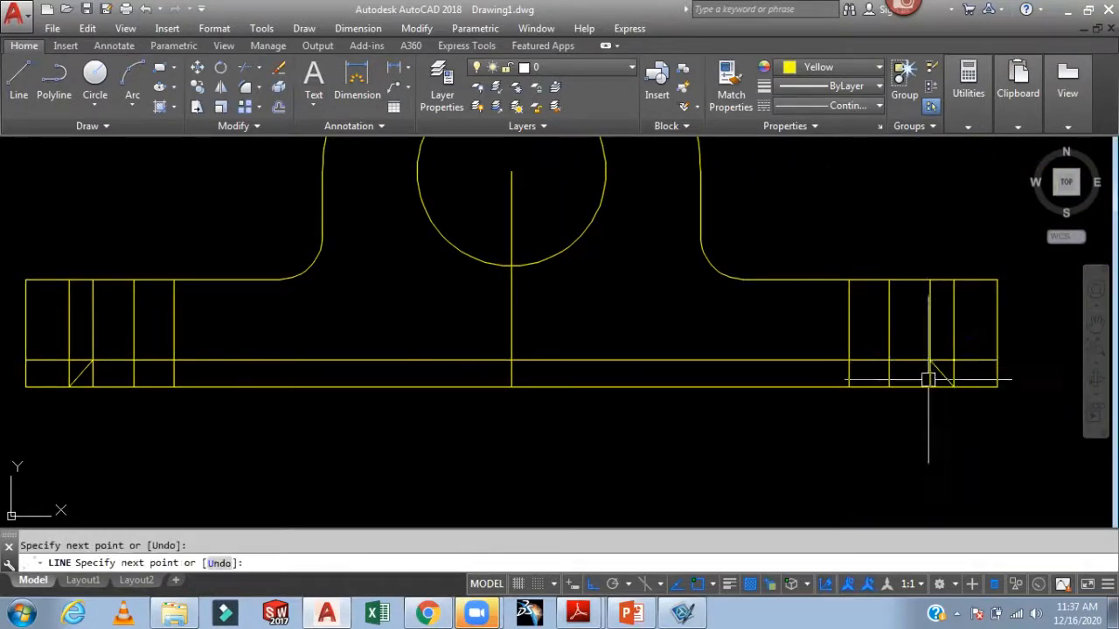
pyautogui.scroll(-2, 925, 434)
pyautogui.moveTo(924, 433); pyautogui.dragTo(956, 412, button='middle')
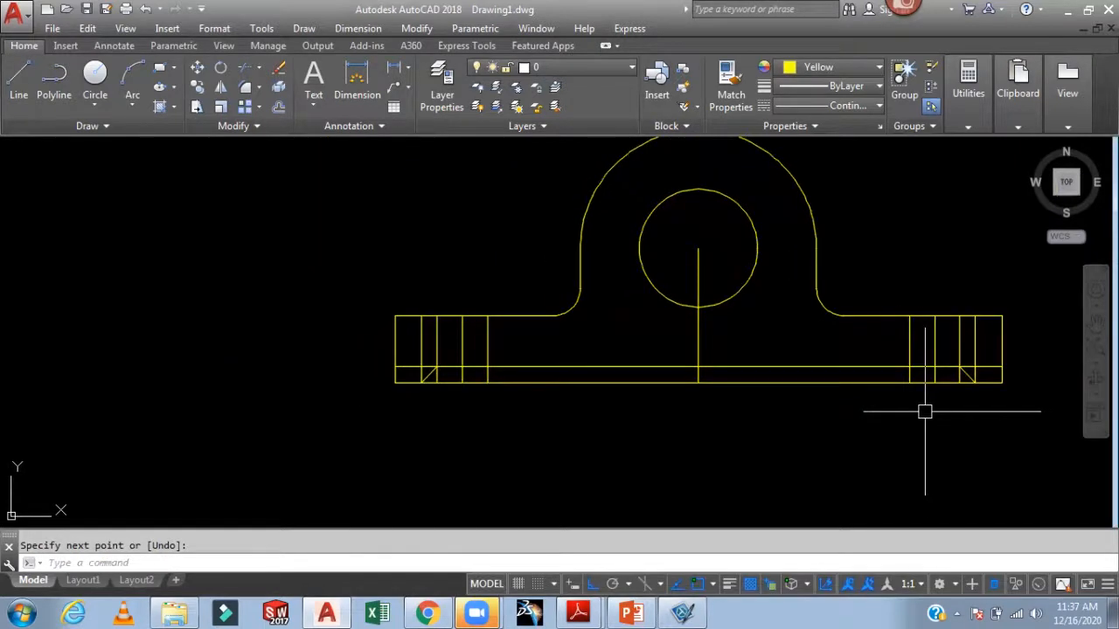
pyautogui.press('Escape')
# - Trim the left hole's two edge lines below the 5 mm horizontal line
pyautogui.write('tr')
pyautogui.press('Return')
pyautogui.press('Return')
pyautogui.scroll(3, 498, 357)
pyautogui.click(484, 385)
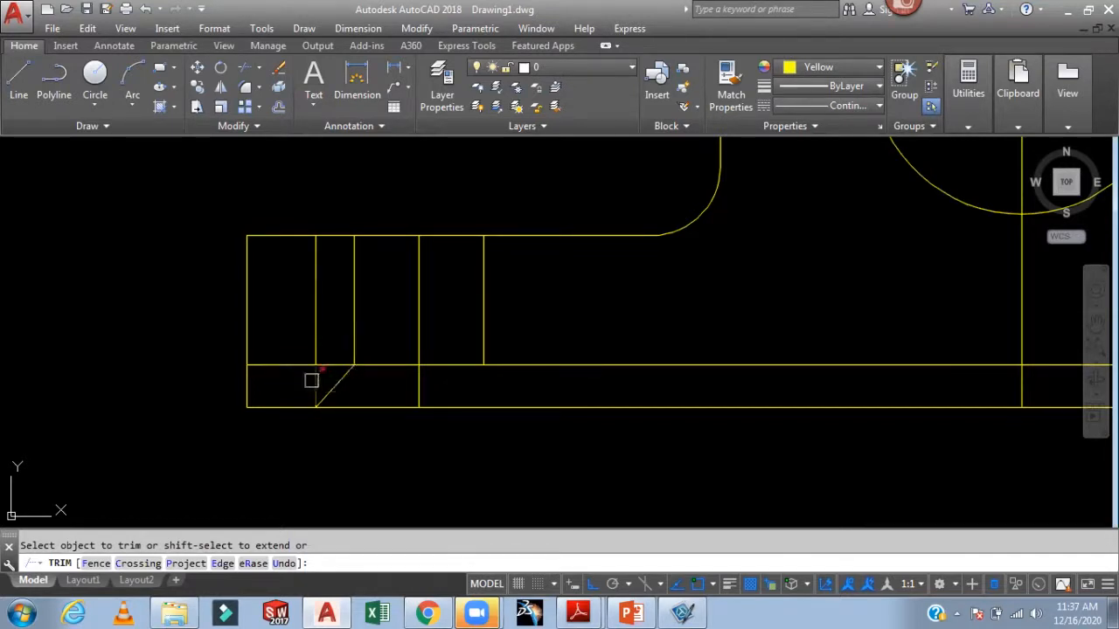
pyautogui.press('Escape')
# - Erase the 8 mm vertical construction lines at both ends of the base
pyautogui.click(315, 315)
pyautogui.press('Delete')
pyautogui.scroll(-3, 538, 358)
pyautogui.scroll(5, 747, 405)
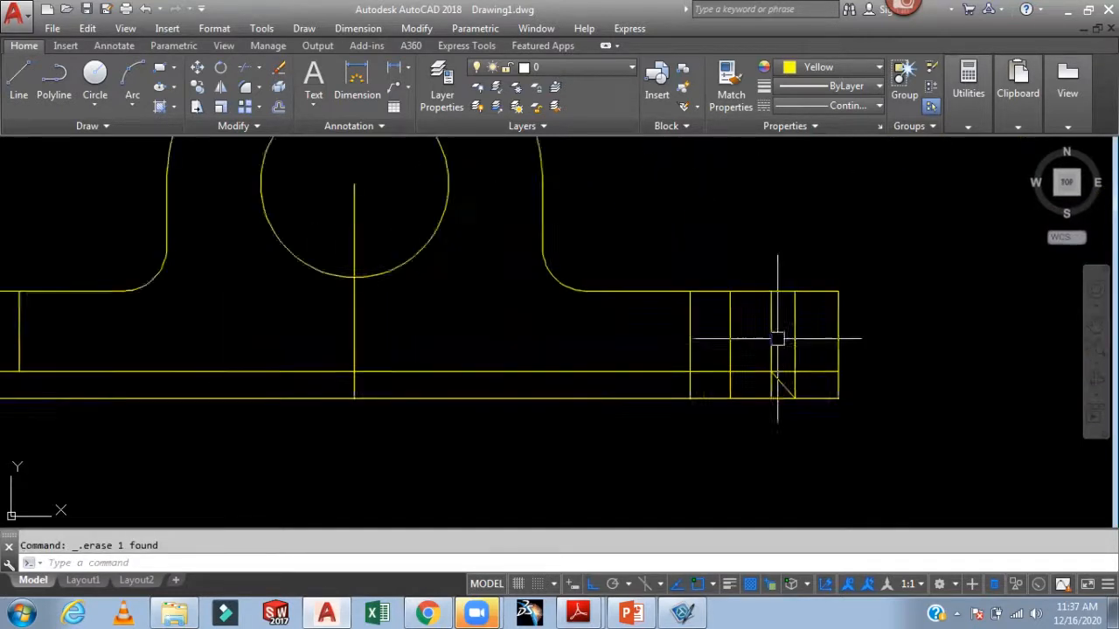
pyautogui.click(806, 341)
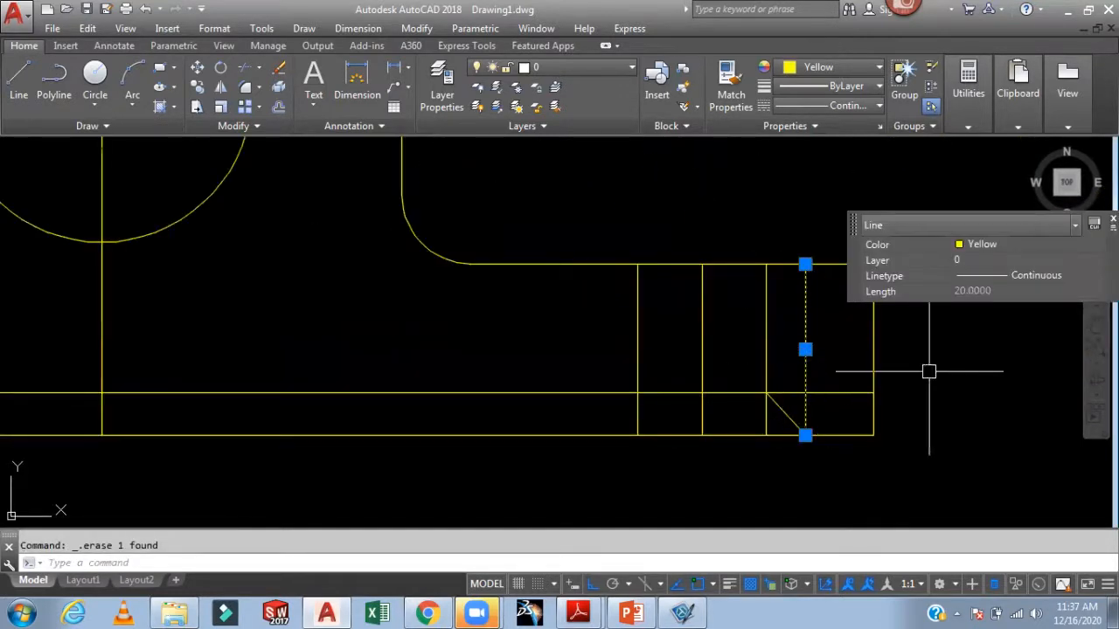
pyautogui.press('Delete')
# - Trim the right hole's edges and both hole axes below the 5 mm horizontal line
pyautogui.write('tr')
pyautogui.press('Return')
pyautogui.press('Return')
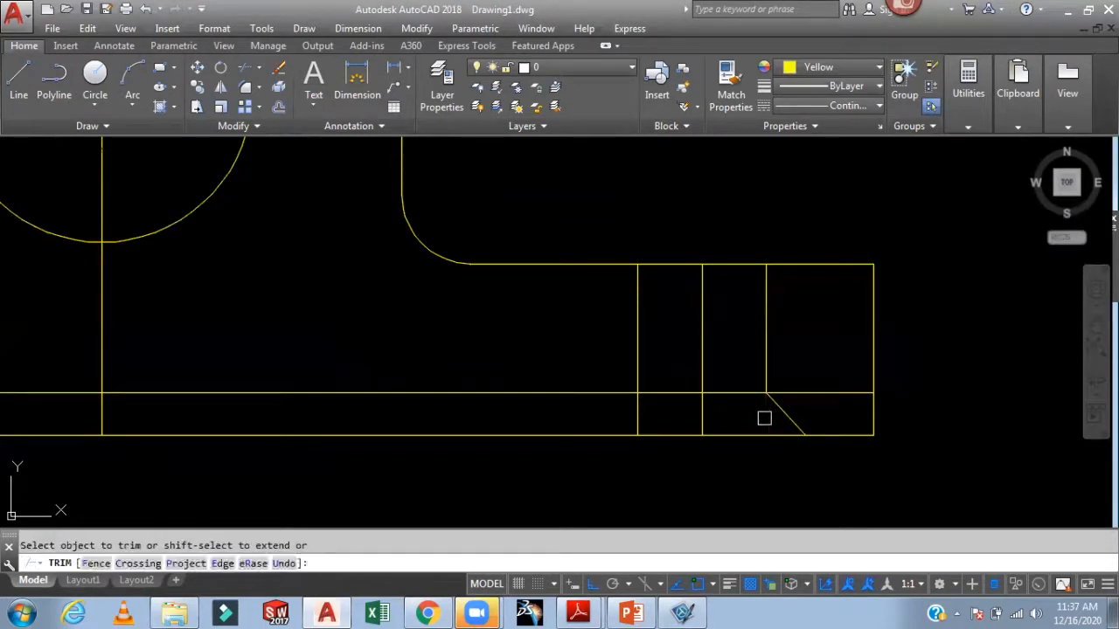
pyautogui.scroll(-2, 838, 416)
pyautogui.moveTo(665, 461); pyautogui.dragTo(878, 476, button='middle')
pyautogui.click(968, 425)
pyautogui.moveTo(763, 480); pyautogui.dragTo(865, 486, button='middle')
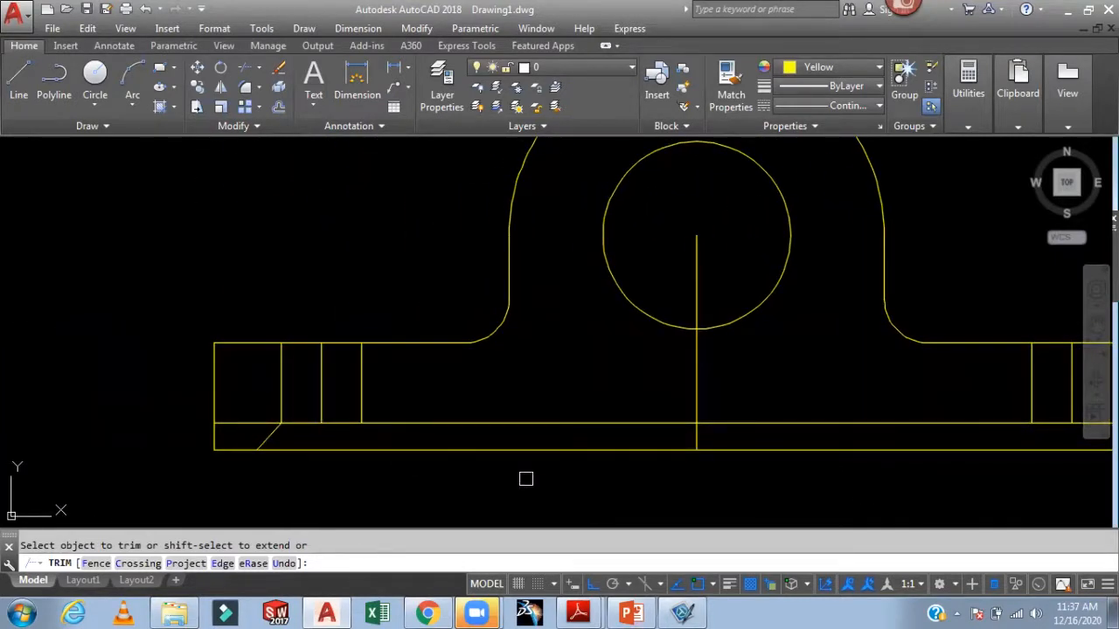
pyautogui.moveTo(525, 477); pyautogui.dragTo(424, 442, button='middle')
pyautogui.press('Escape')
# - Compare the front view's hidden and centre lines with the PDF in Adobe Reader, and return to AutoCAD
pyautogui.click(592, 609)
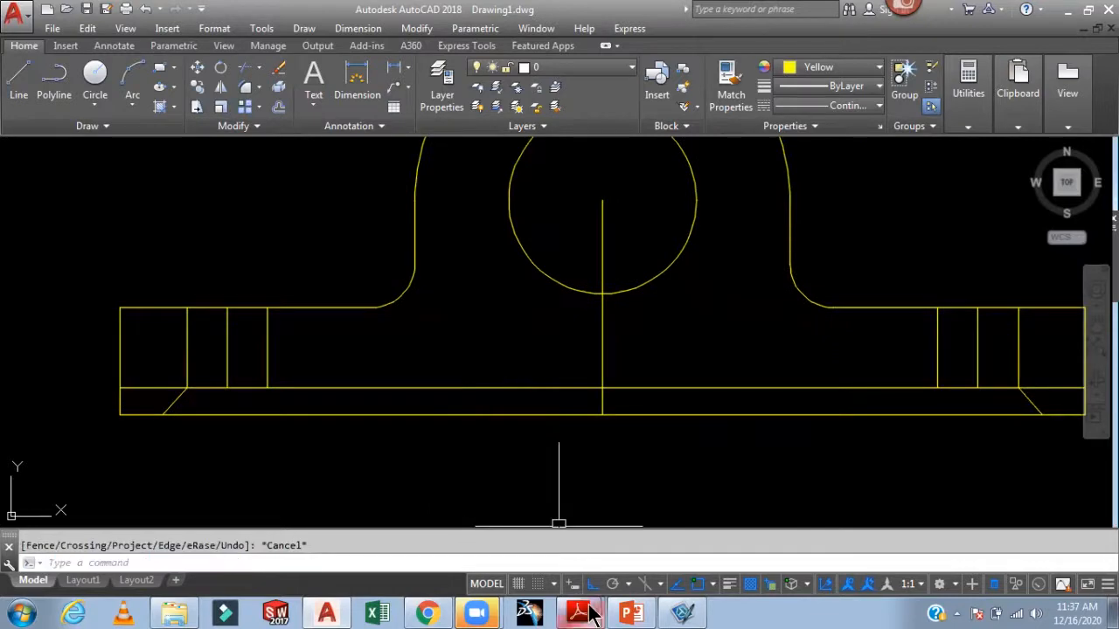
pyautogui.click(559, 580)
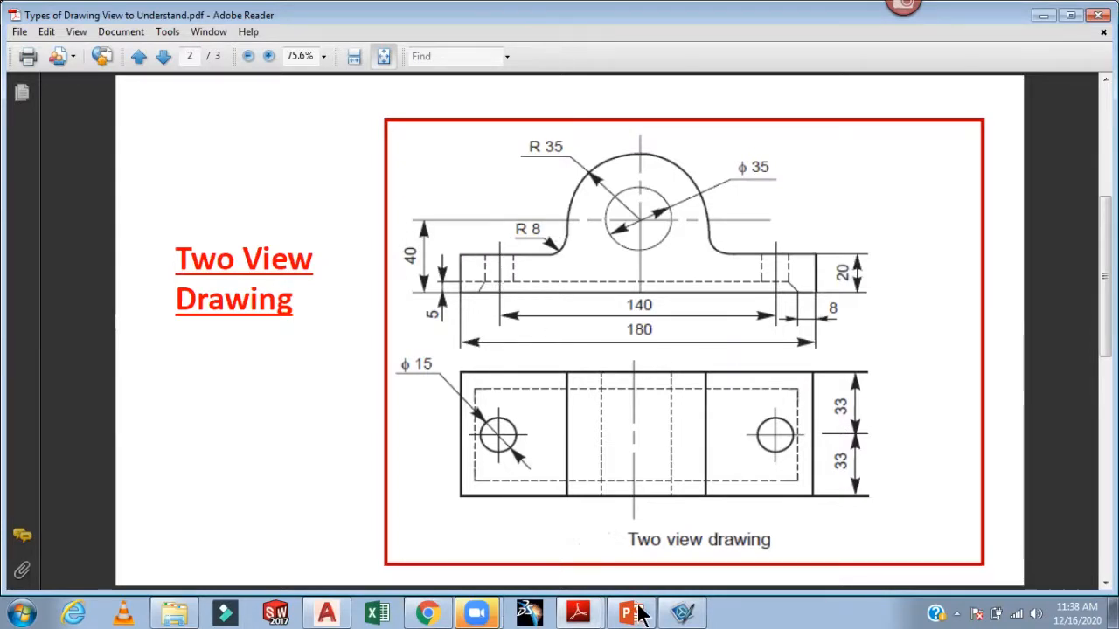
pyautogui.click(327, 615)
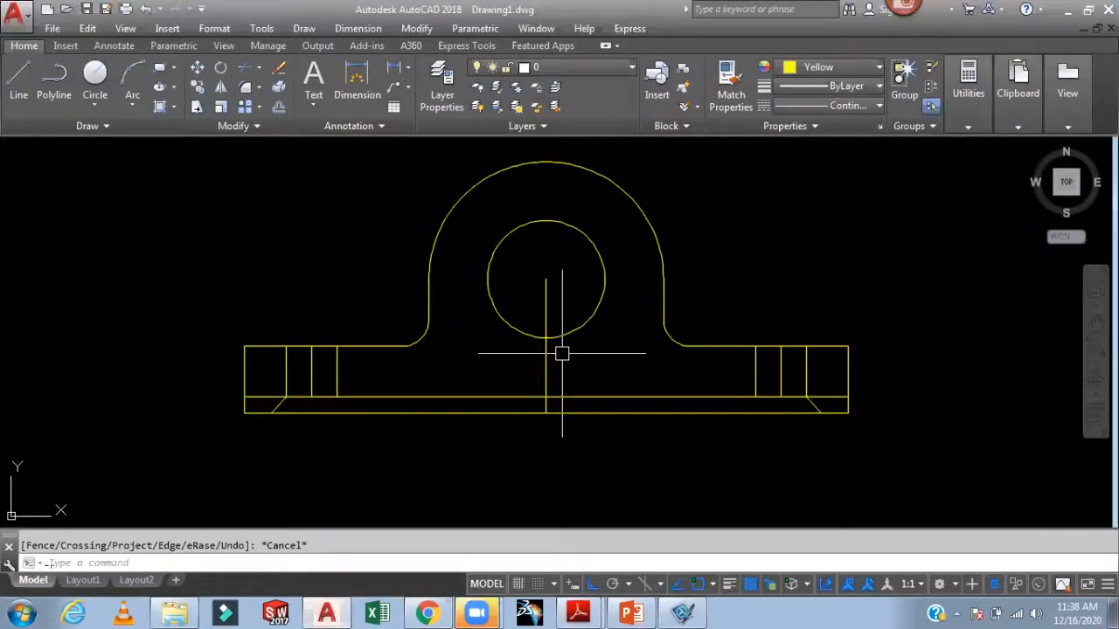
# - Erase the vertical centre line running from the bore's centre to the base's lower edge
pyautogui.click(545, 360)
pyautogui.press('Delete')
pyautogui.moveTo(757, 224); pyautogui.dragTo(703, 237, button='middle')
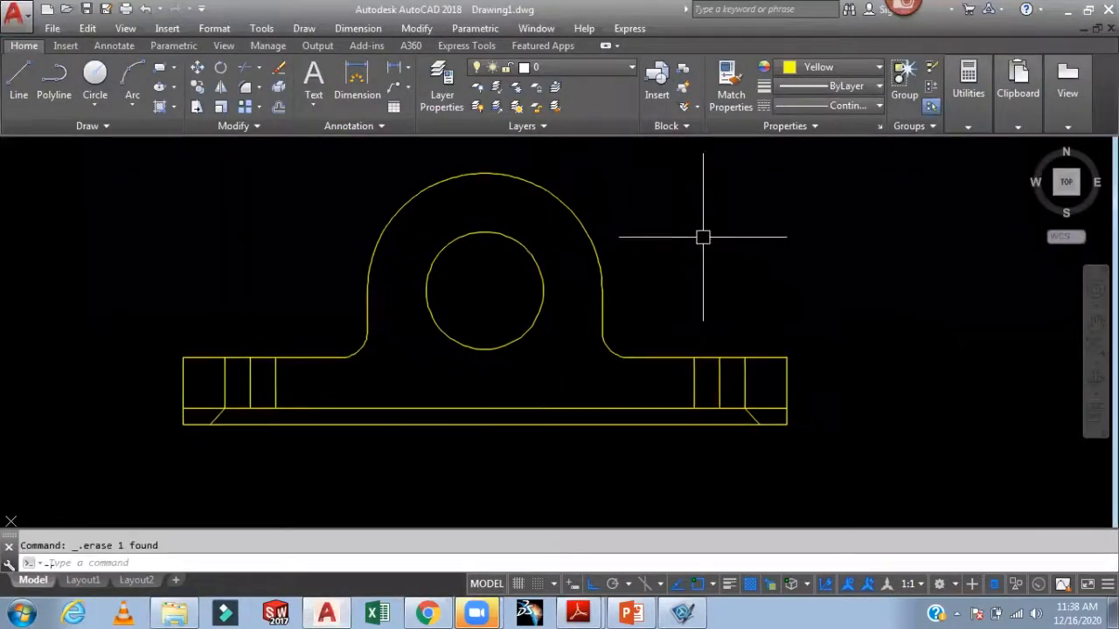
# - Set the current object colour to Blue, and load the DASHED2 linetype and make it current
pyautogui.click(837, 77)
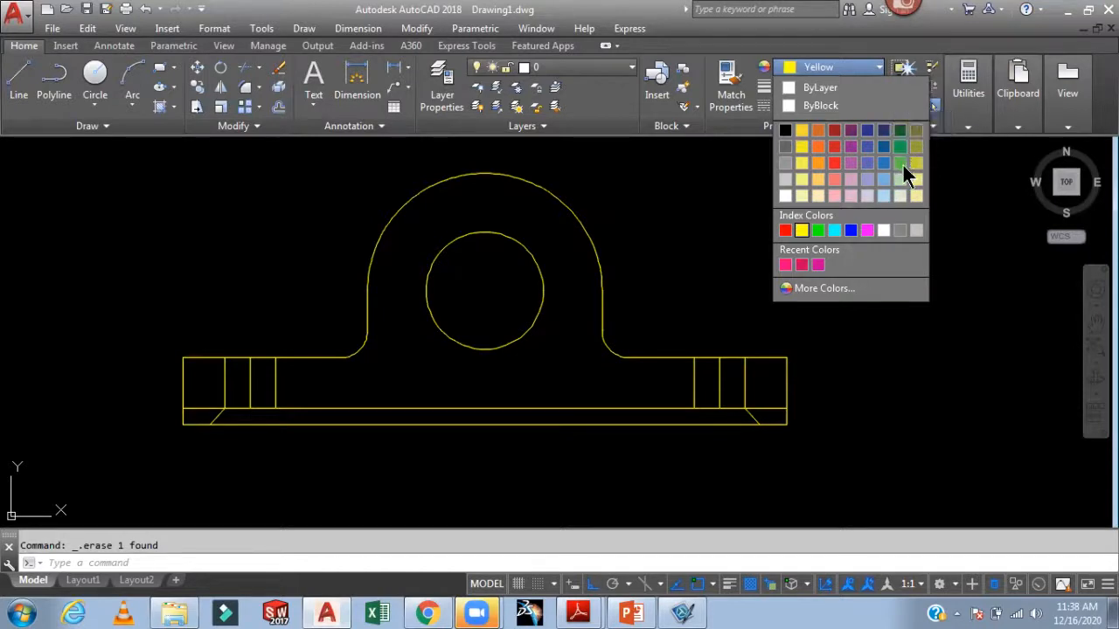
pyautogui.click(850, 231)
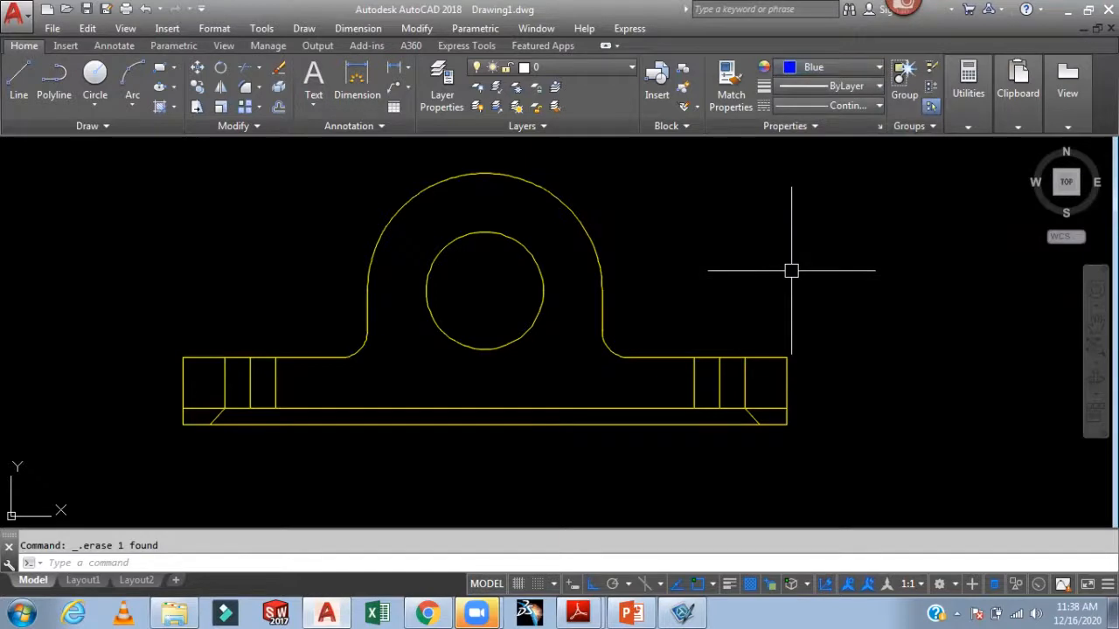
pyautogui.click(842, 107)
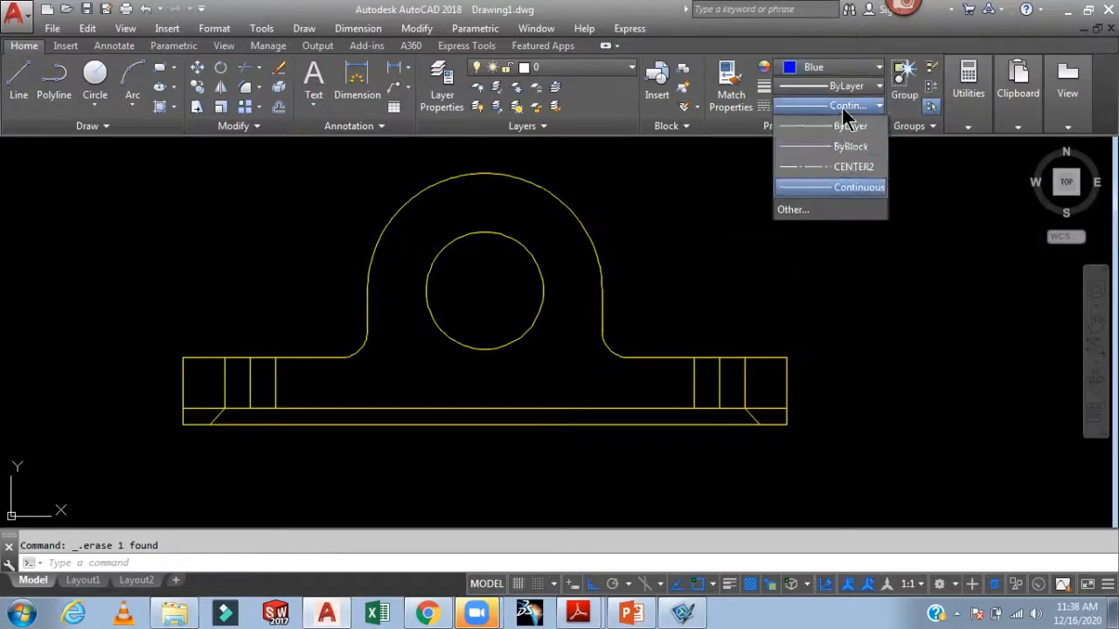
pyautogui.click(822, 219)
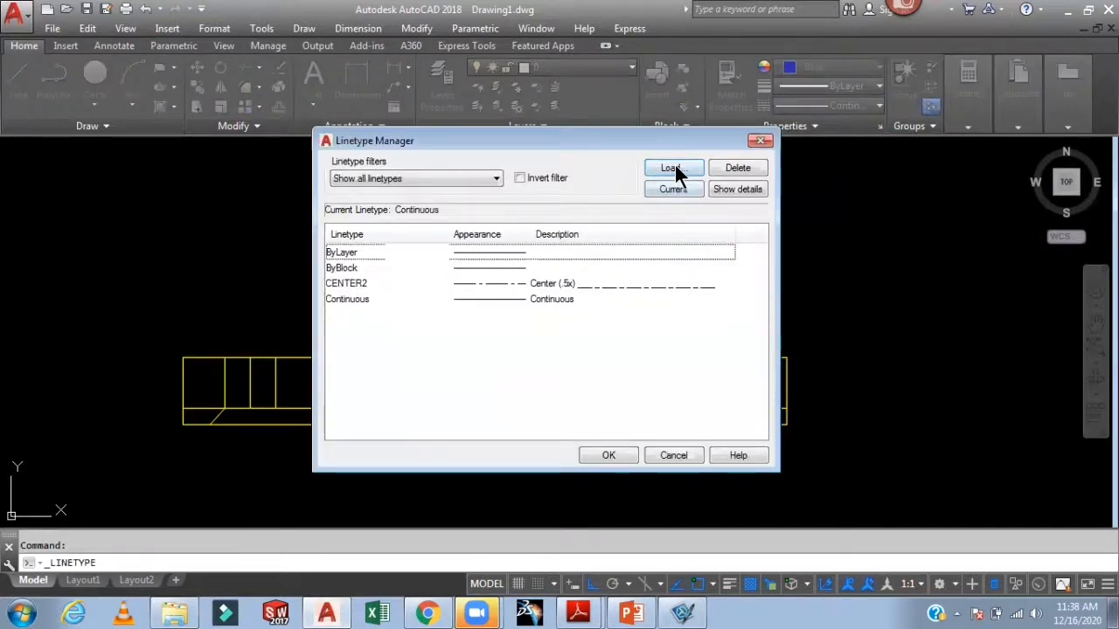
pyautogui.click(672, 167)
pyautogui.moveTo(716, 267); pyautogui.dragTo(719, 313)
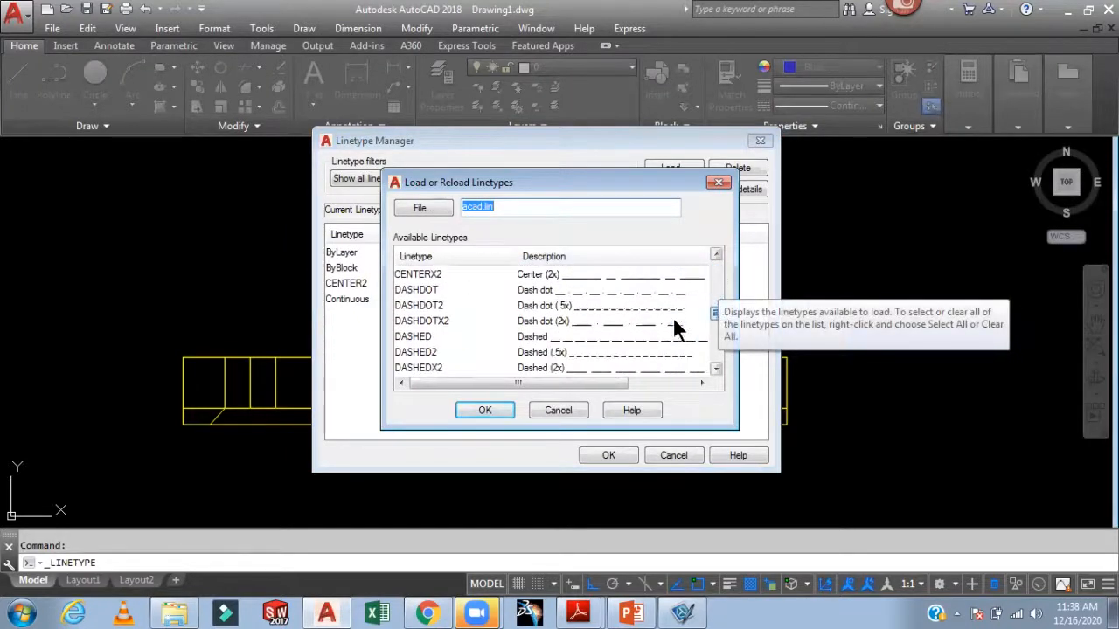
pyautogui.click(415, 351)
pyautogui.click(485, 410)
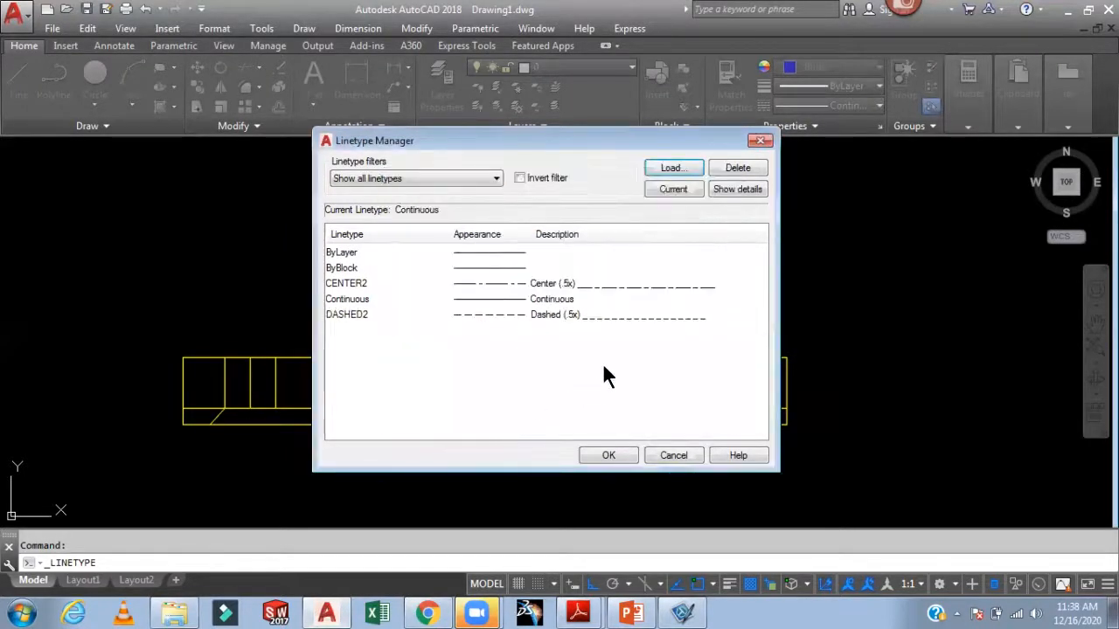
pyautogui.click(608, 456)
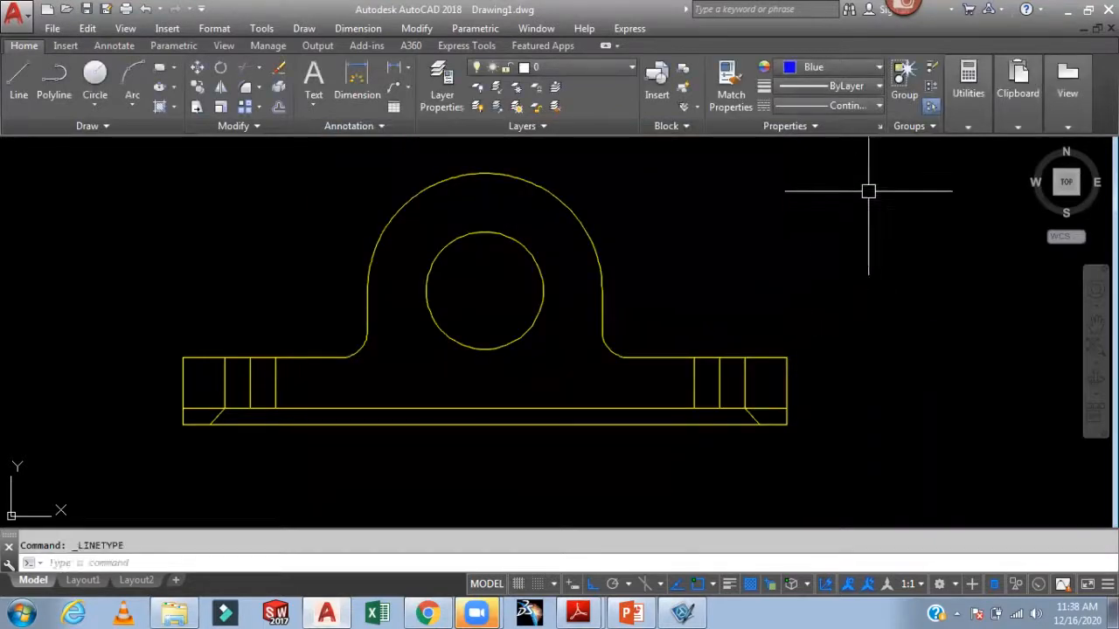
pyautogui.click(856, 105)
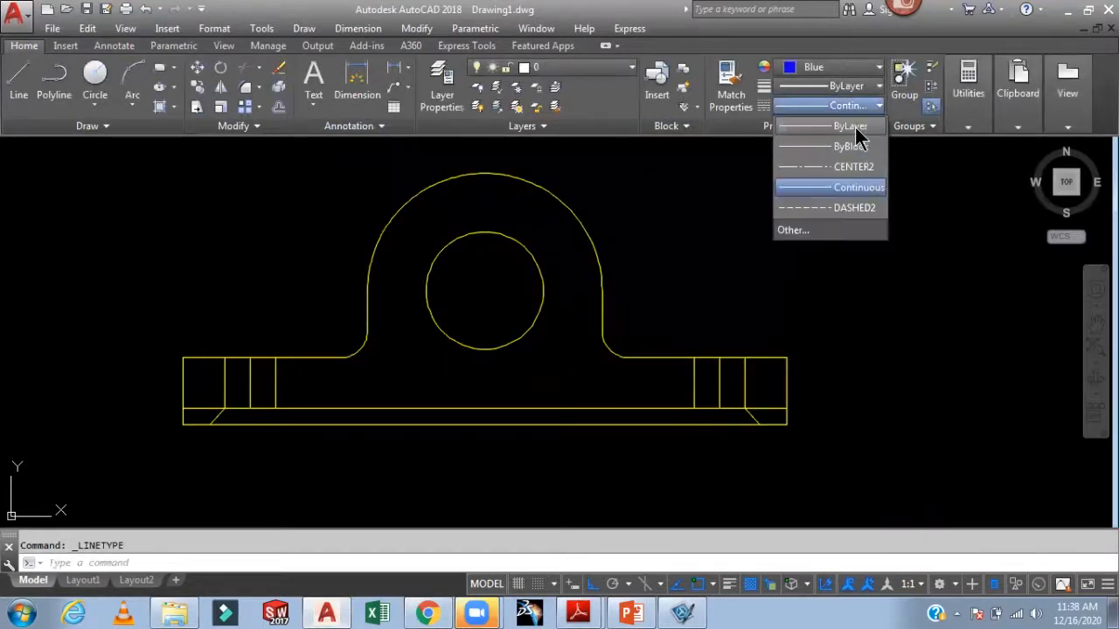
pyautogui.click(844, 210)
# - Draw a horizontal blue dashed sample line in the empty area beside the bracket
pyautogui.write('l')
pyautogui.press('Return')
pyautogui.click(696, 248)
pyautogui.click(951, 248)
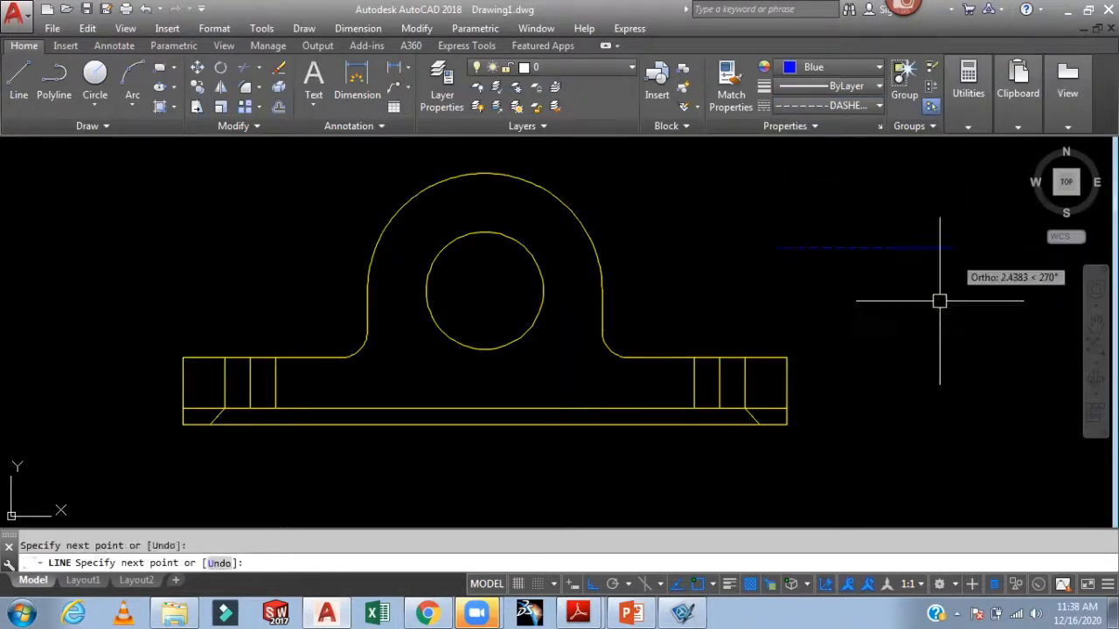
pyautogui.press('Escape')
# - Match the blue dashed sample line's properties onto the four base hole edges and the horizontal recess line
pyautogui.write('ma')
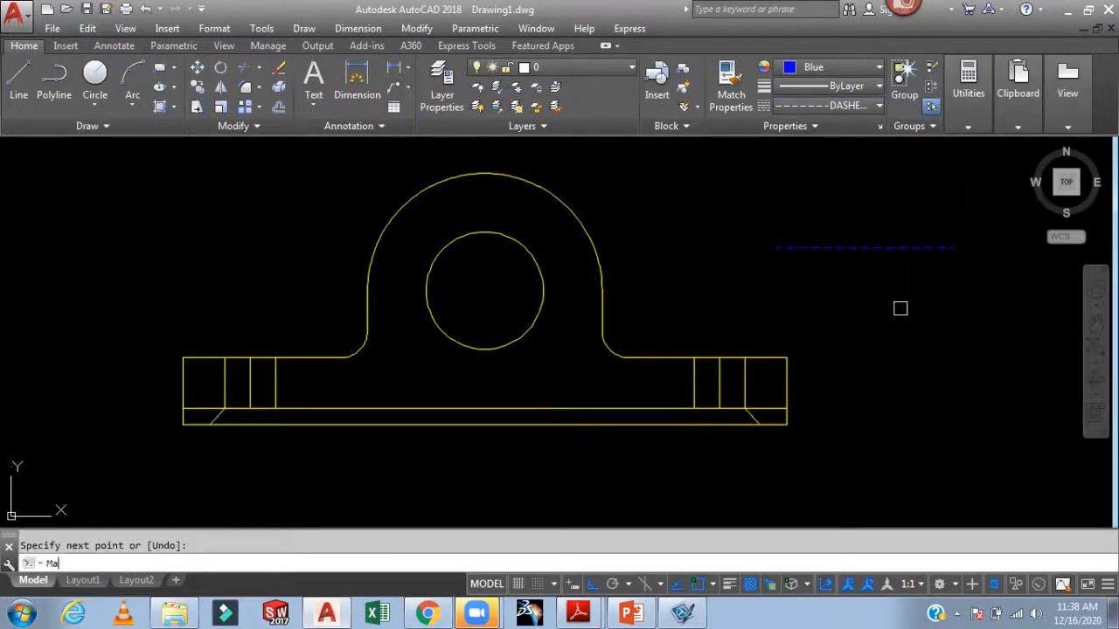
pyautogui.press('Return')
pyautogui.click(861, 249)
pyautogui.click(745, 381)
pyautogui.click(694, 381)
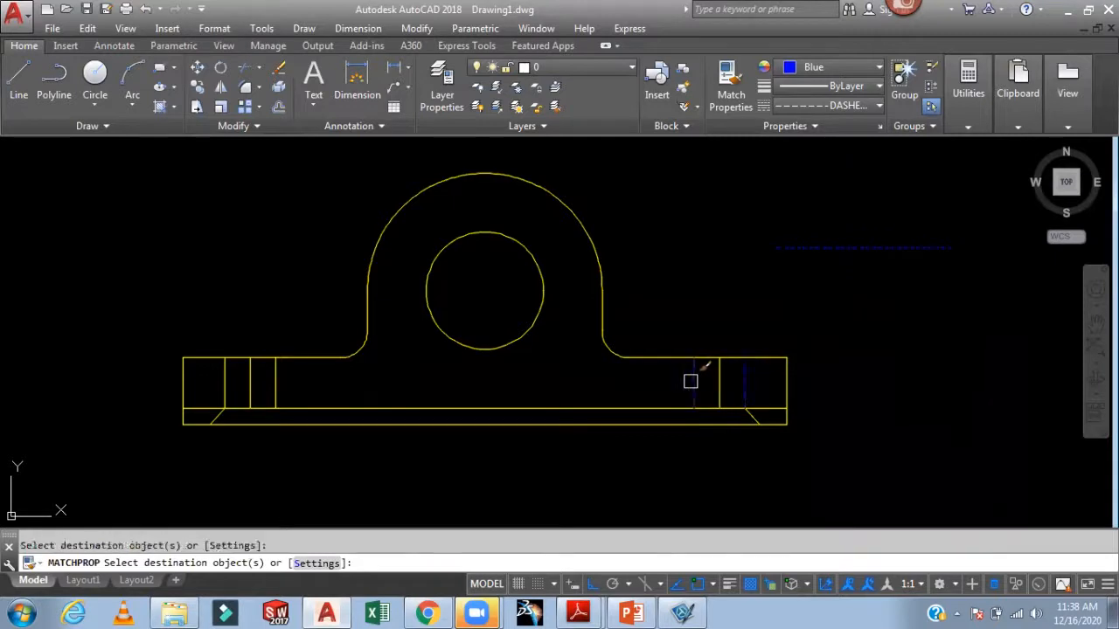
pyautogui.moveTo(606, 380); pyautogui.dragTo(655, 346, button='middle')
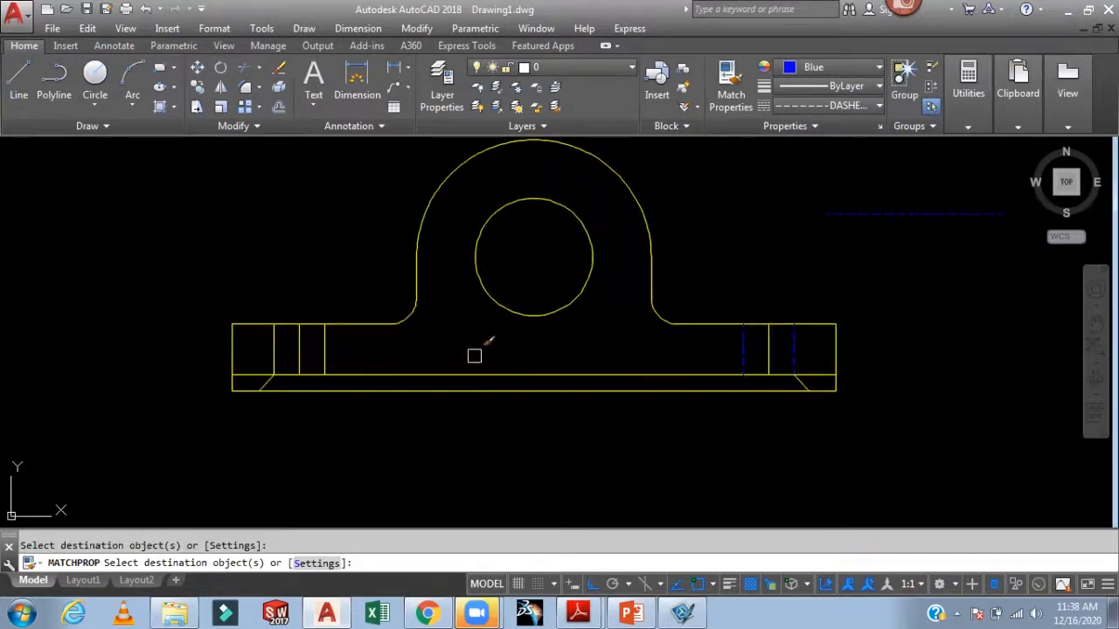
pyautogui.click(325, 348)
pyautogui.click(274, 343)
pyautogui.click(401, 375)
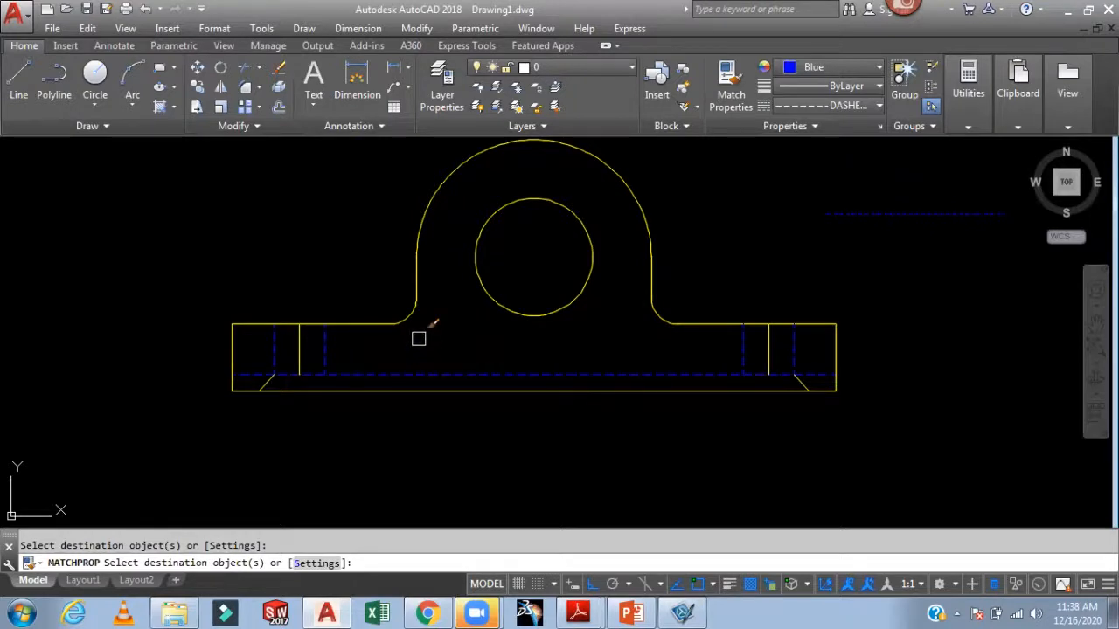
pyautogui.press('Escape')
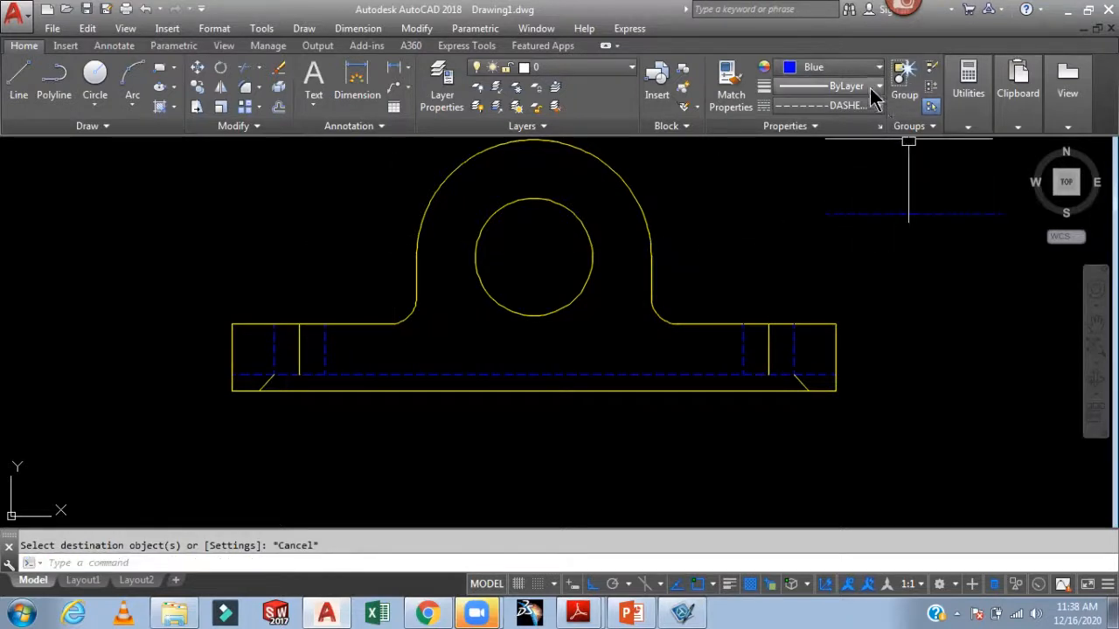
# - Draw a short horizontal sample line in Magenta with the dashed linetype beside the bracket and erase the blue sample line
pyautogui.click(841, 68)
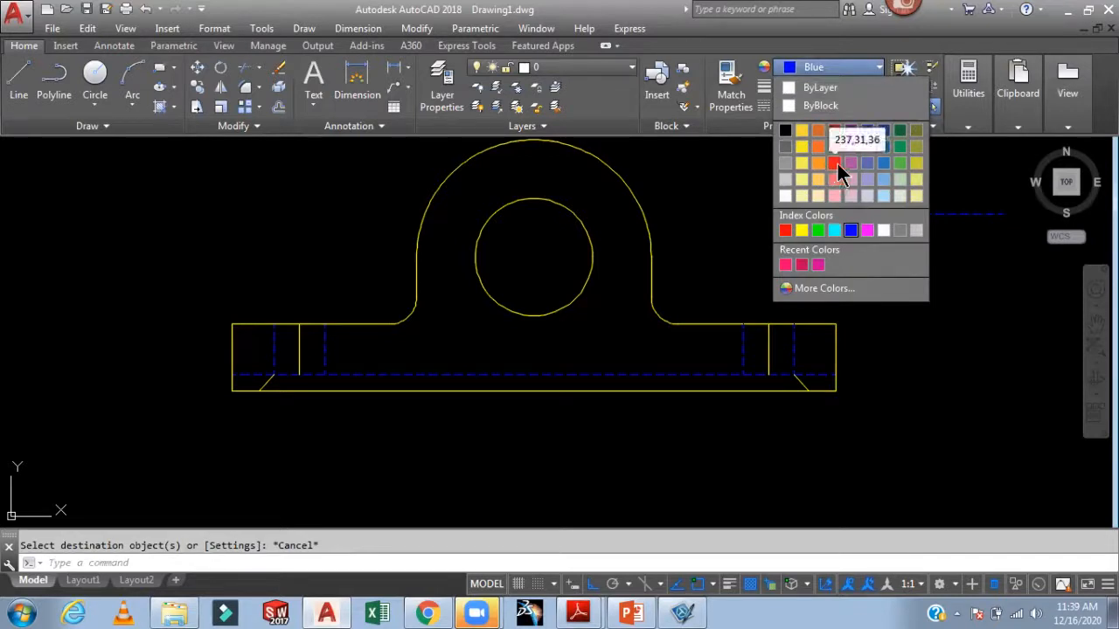
pyautogui.click(868, 231)
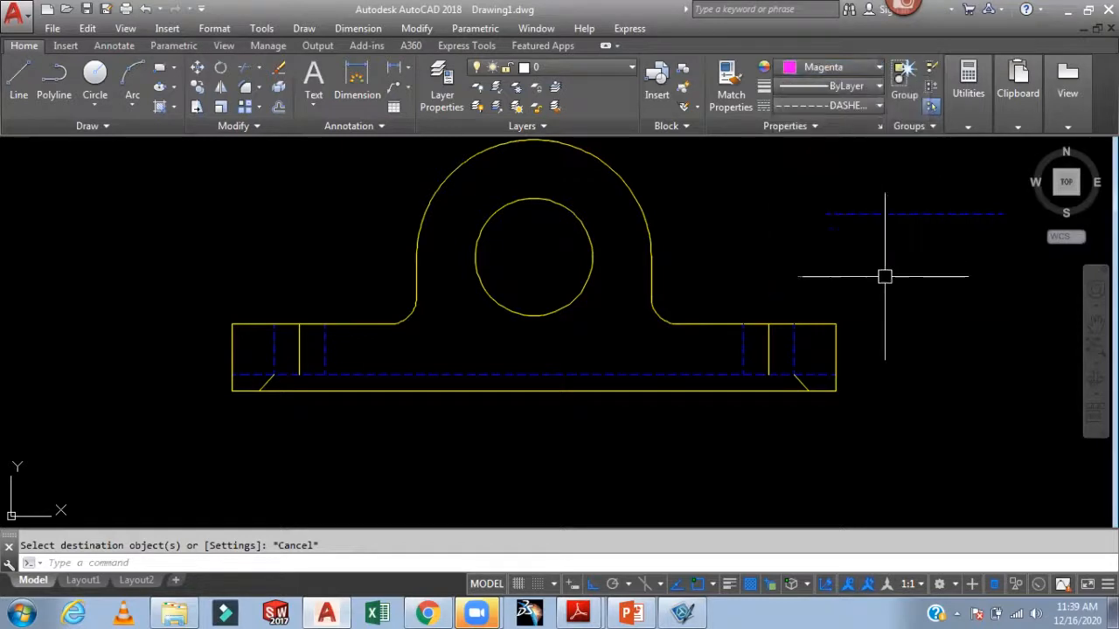
pyautogui.write('l')
pyautogui.press('Return')
pyautogui.click(847, 272)
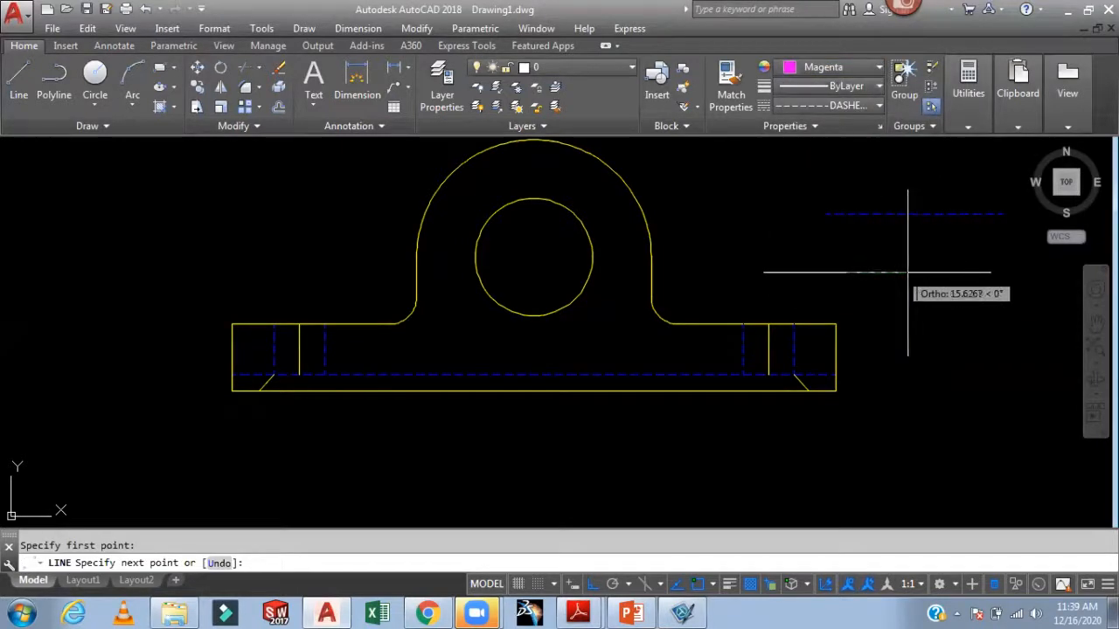
pyautogui.click(920, 272)
pyautogui.press('Escape')
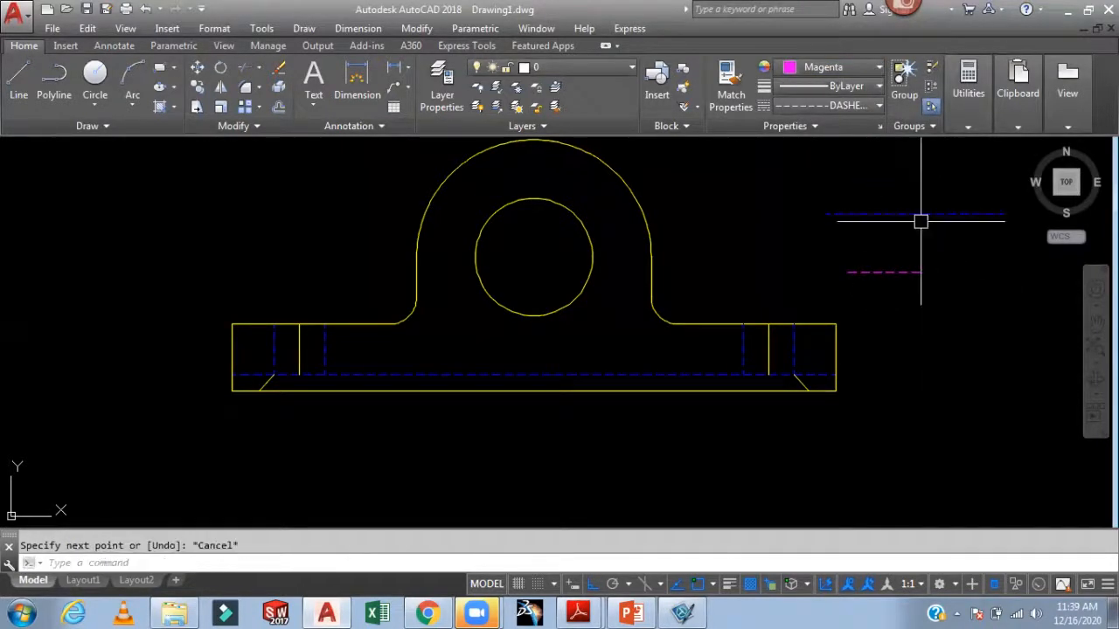
pyautogui.click(914, 213)
pyautogui.press('Delete')
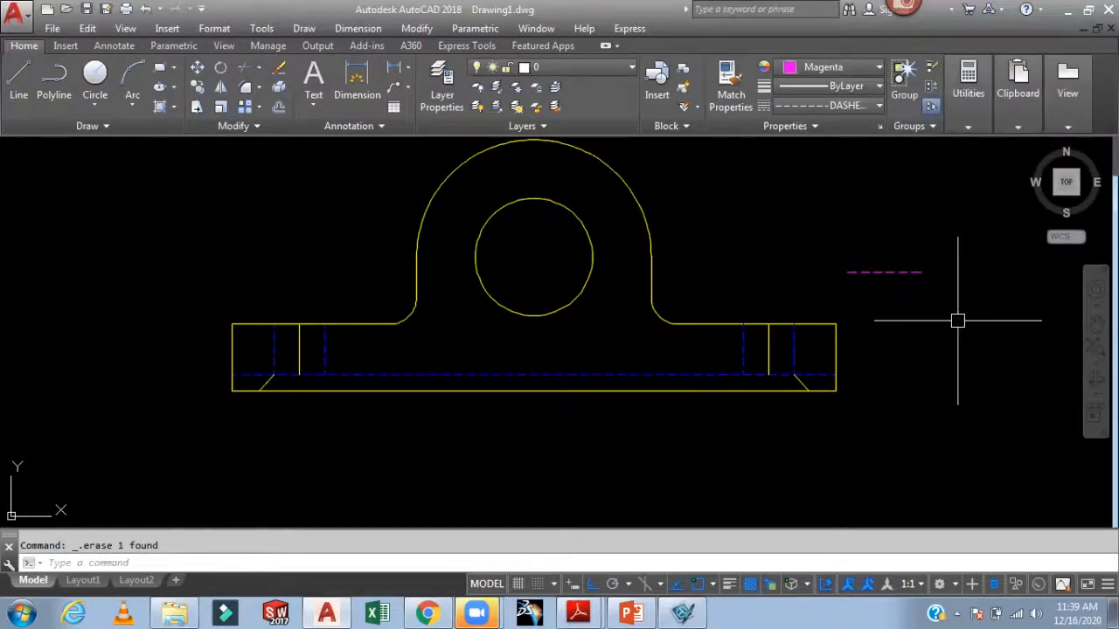
# - Match the magenta dashed sample line's properties onto the four base hole edges and the horizontal recess line
pyautogui.write('ma')
pyautogui.press('Return')
pyautogui.click(894, 272)
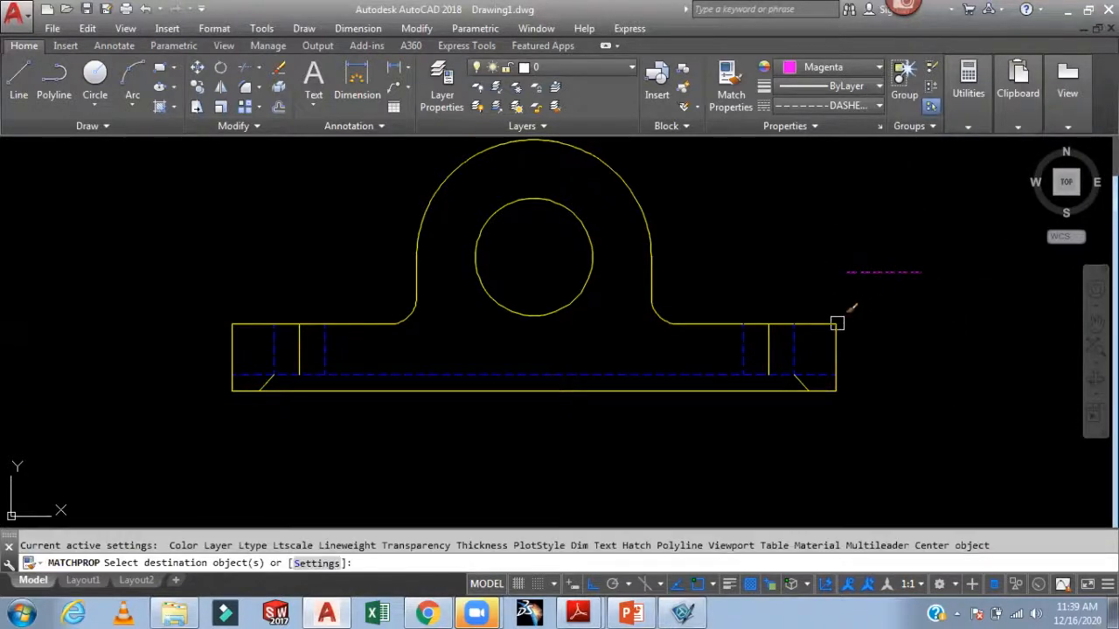
pyautogui.click(797, 350)
pyautogui.click(744, 353)
pyautogui.click(327, 347)
pyautogui.click(275, 344)
pyautogui.press('Escape')
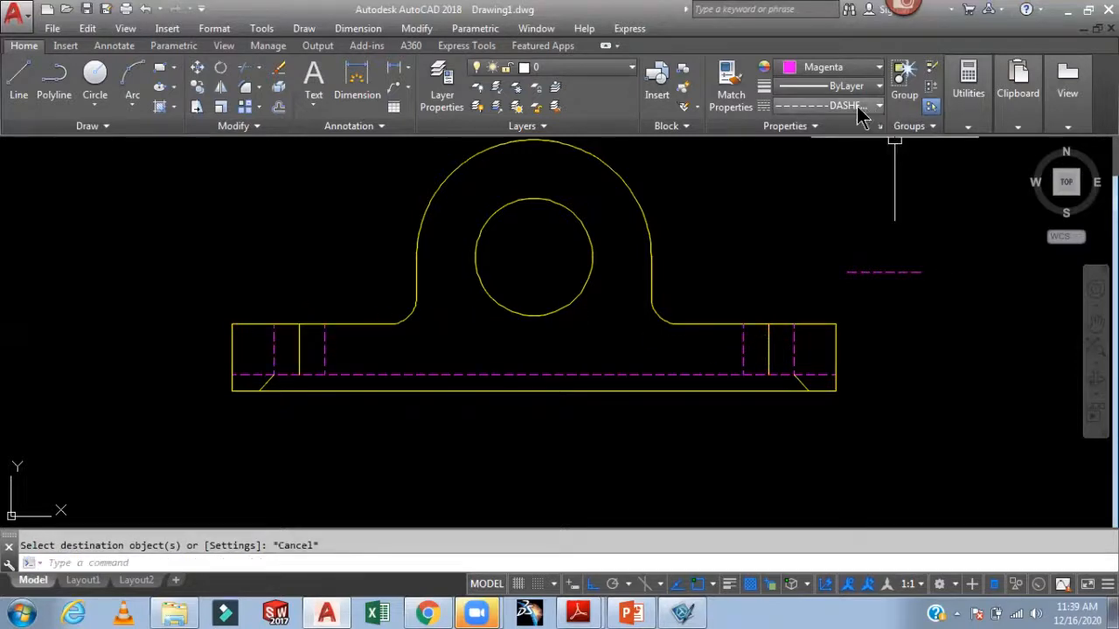
# - Draw a short horizontal sample line beside the bracket in Cyan with the CENTER2 linetype
pyautogui.click(862, 105)
pyautogui.click(849, 167)
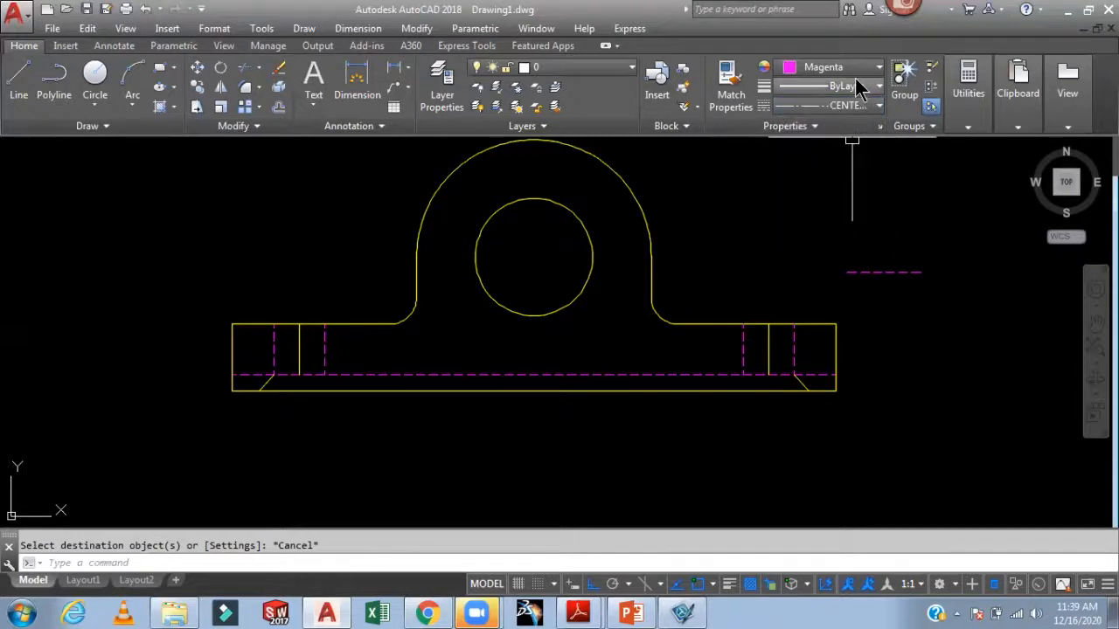
pyautogui.click(854, 72)
pyautogui.click(835, 231)
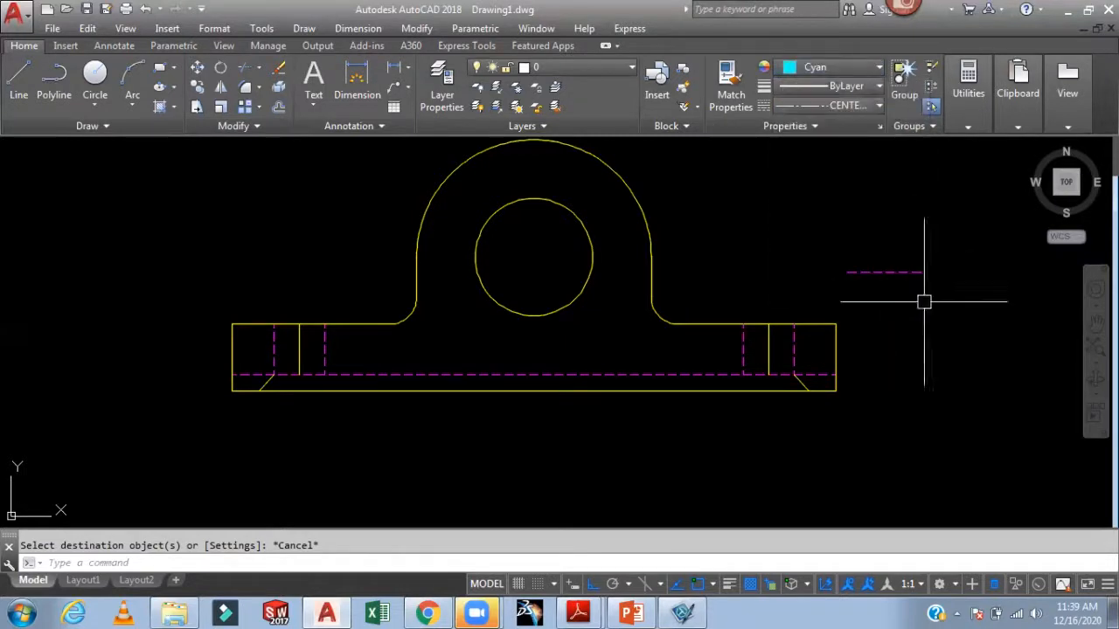
pyautogui.click(990, 312)
pyautogui.press('Return')
# - Match the cyan centre line's properties onto the axes of both base holes
pyautogui.write('ma')
pyautogui.press('Return')
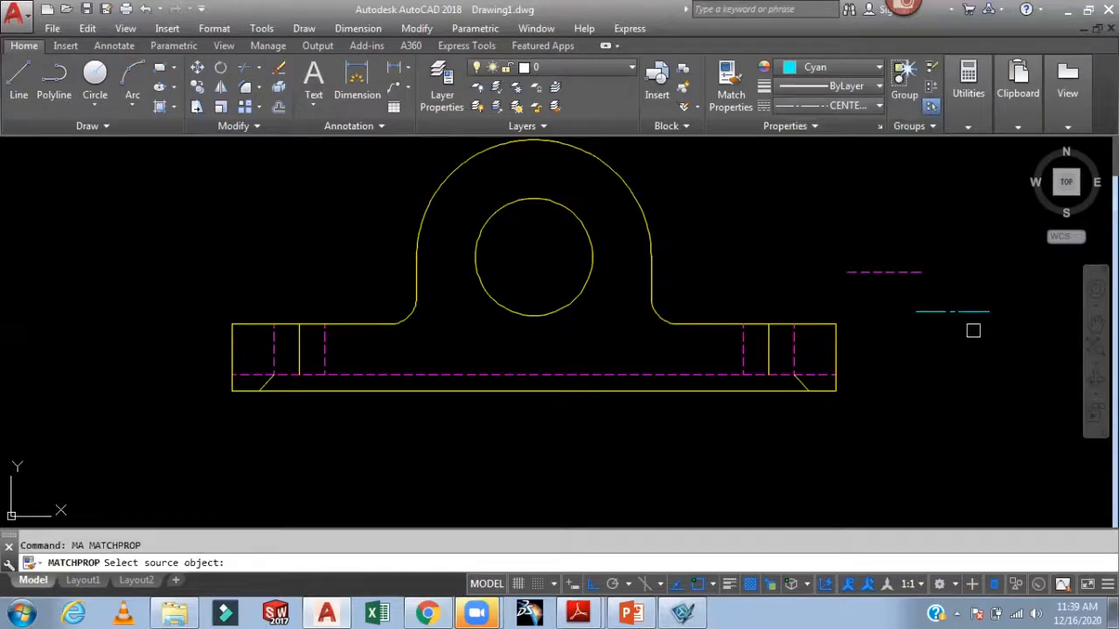
pyautogui.click(970, 311)
pyautogui.click(769, 345)
pyautogui.click(298, 339)
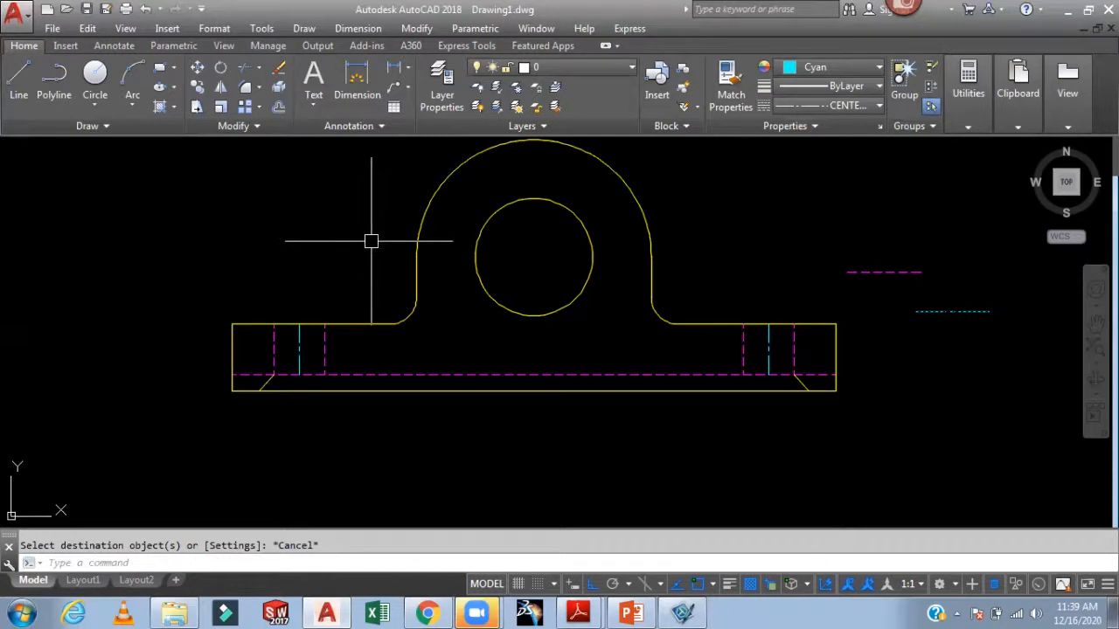
# - Trim the dashed recess line's ends that extend beyond the two slanted recess edges
pyautogui.press('Return')
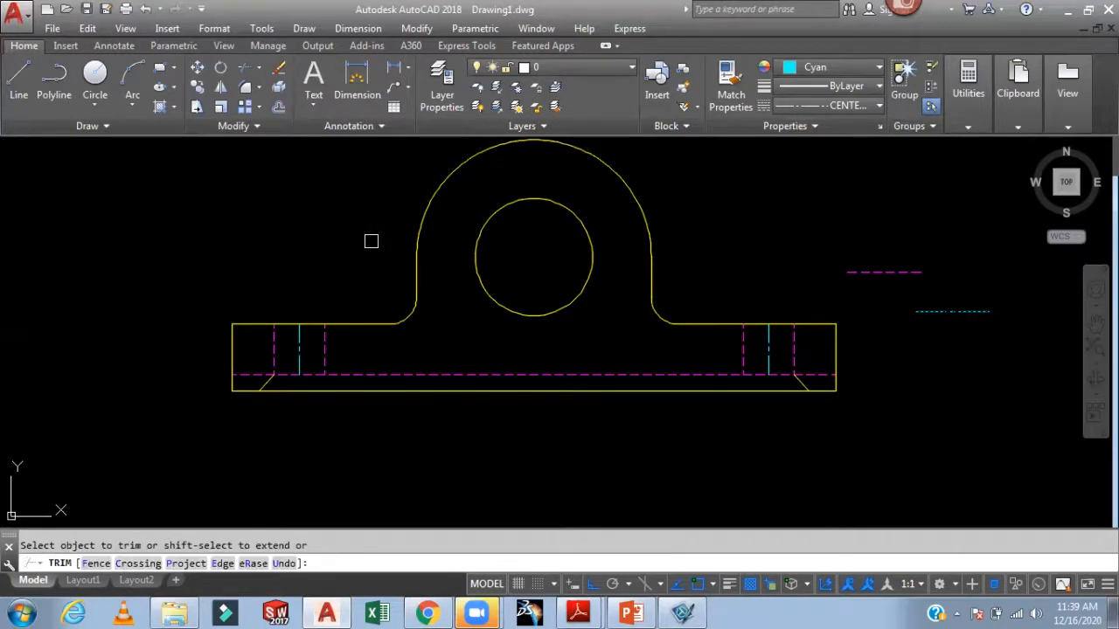
pyautogui.click(249, 371)
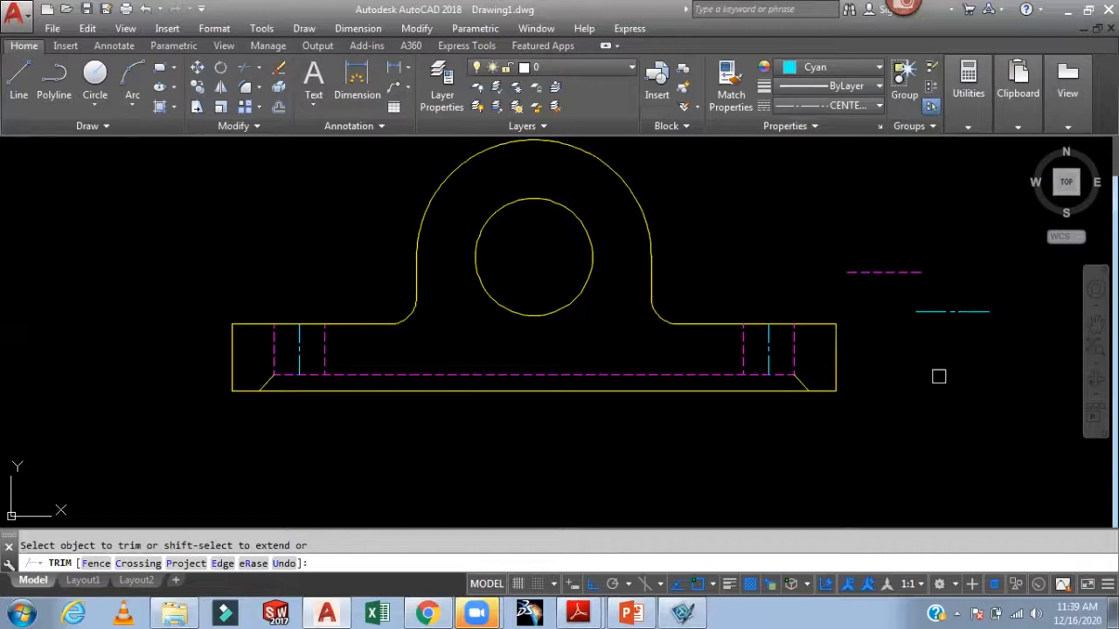
pyautogui.press('Escape')
# - Match the magenta dashed sample line's properties onto both slanted edges of the bottom recess
pyautogui.write('MA')
pyautogui.press('Return')
pyautogui.click(838, 389)
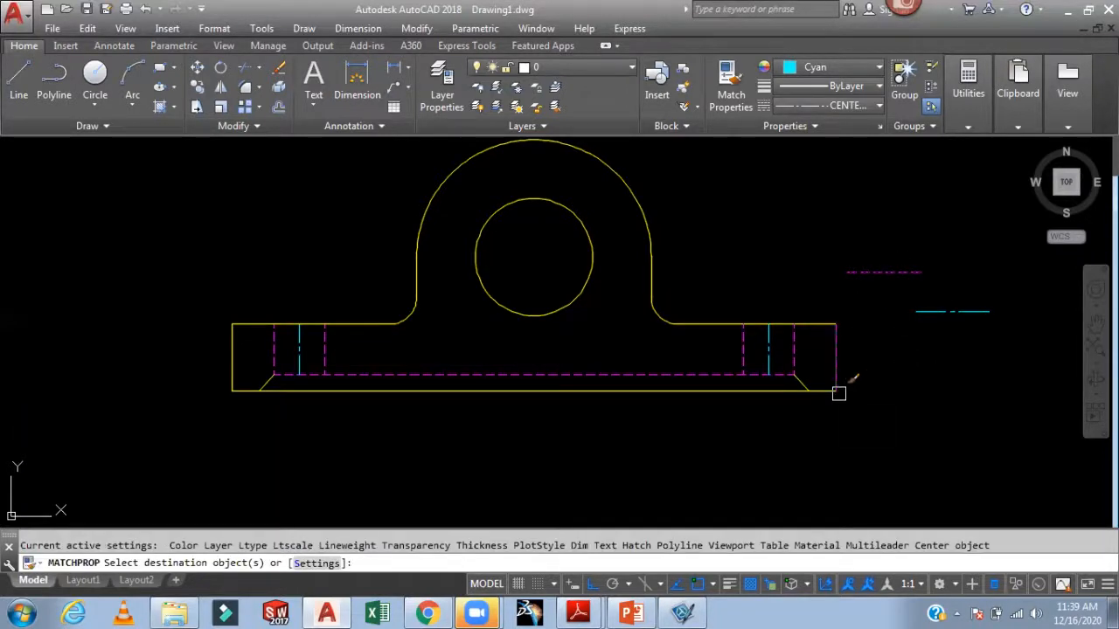
pyautogui.scroll(4, 816, 391)
pyautogui.scroll(-4, 944, 357)
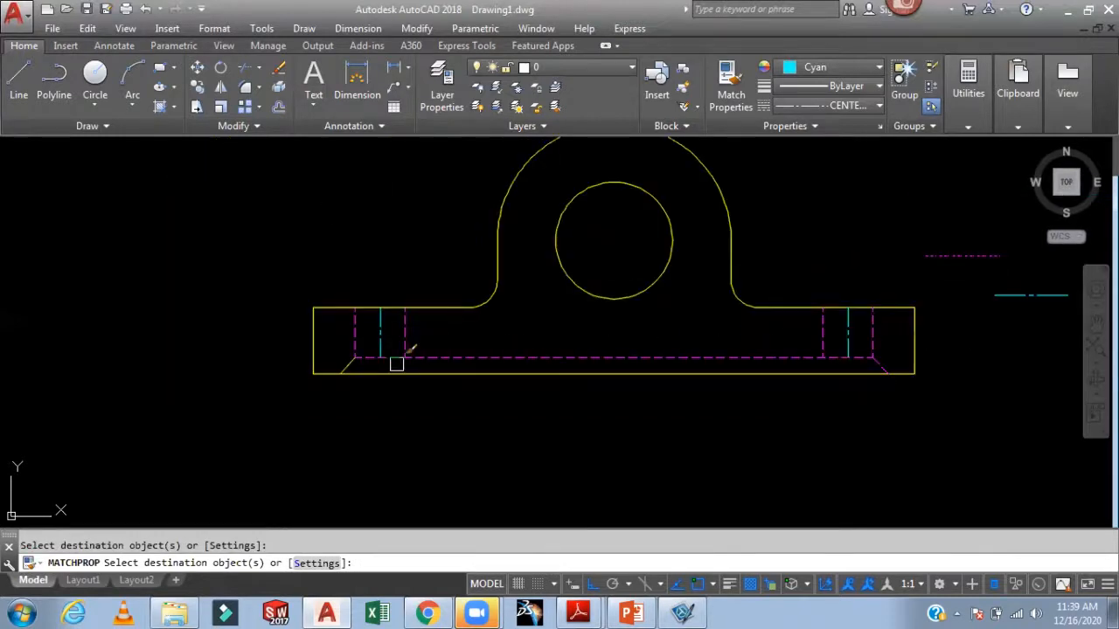
pyautogui.scroll(5, 367, 361)
pyautogui.scroll(-7, 412, 359)
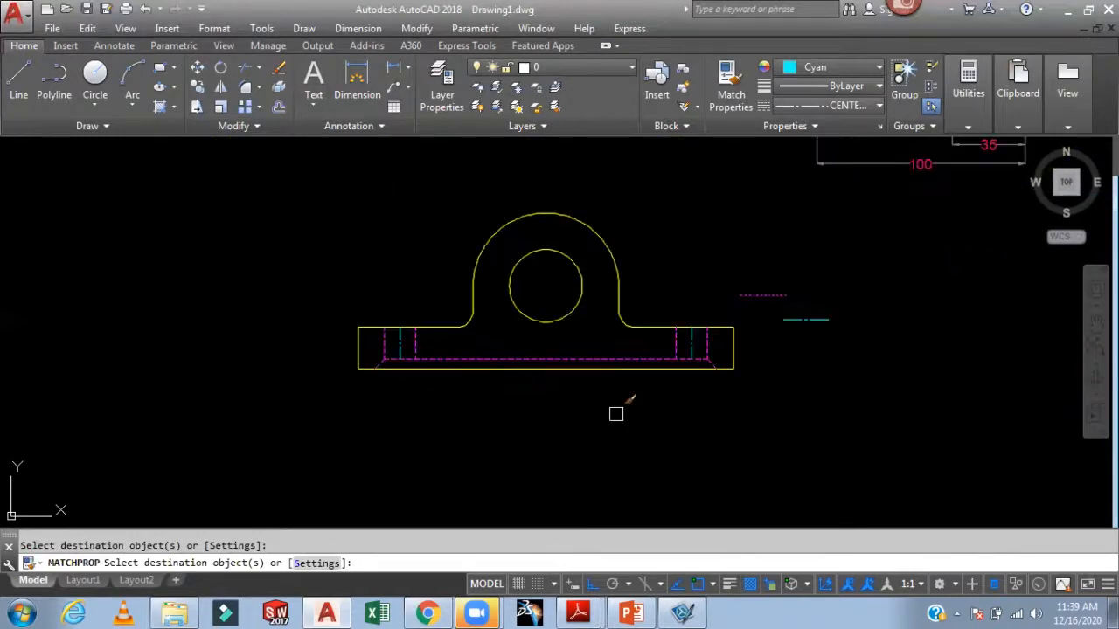
pyautogui.press('Escape')
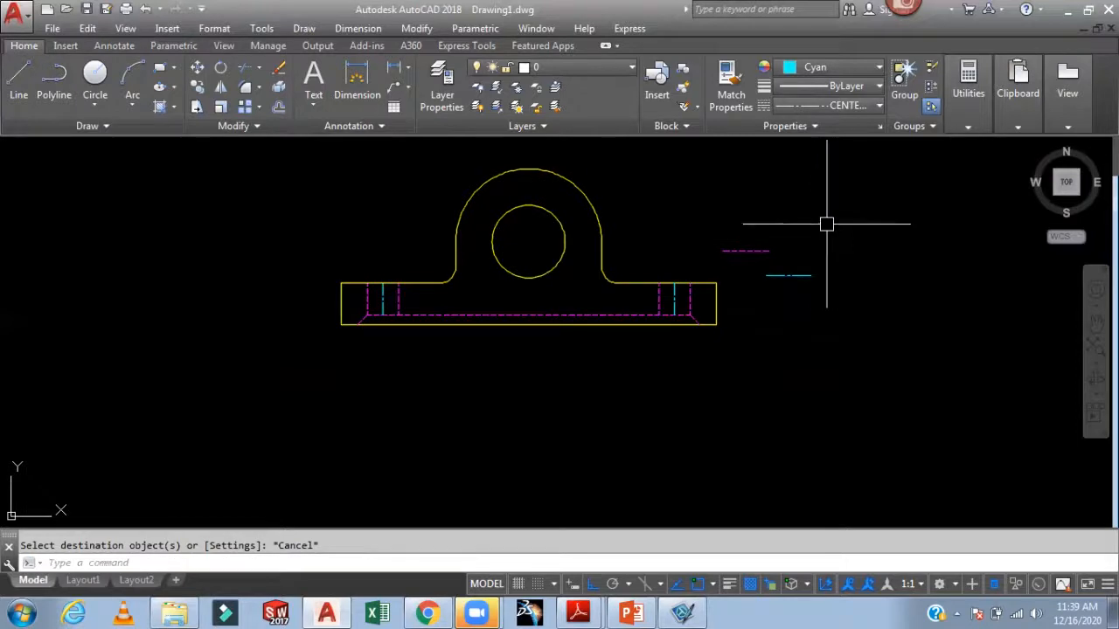
# - Set the current linetype to Continuous and the current colour to Yellow
pyautogui.click(839, 105)
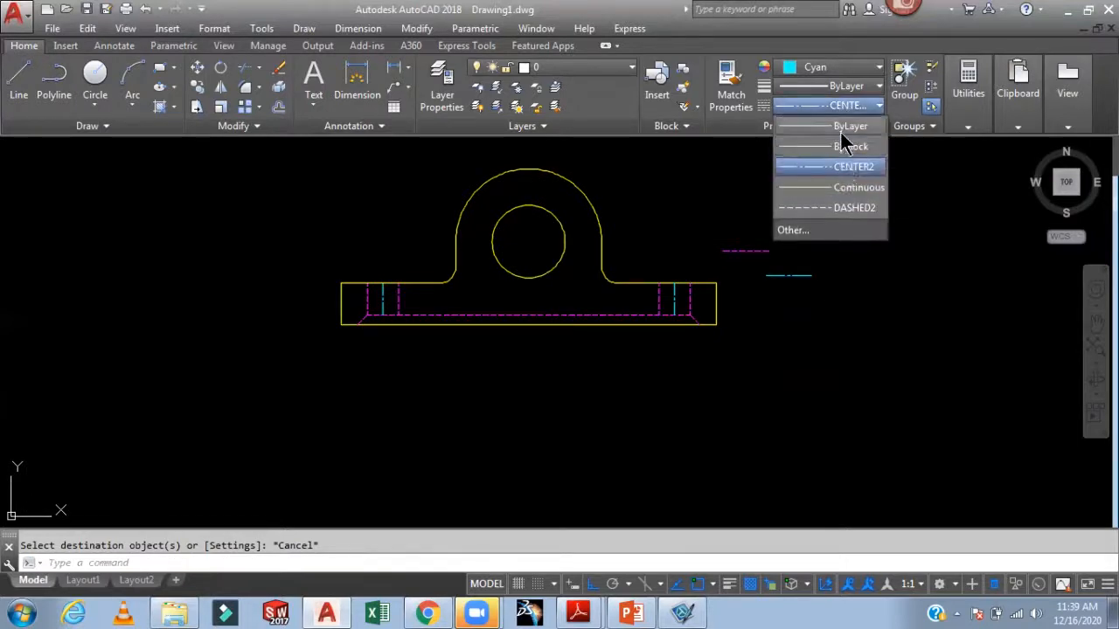
pyautogui.click(844, 187)
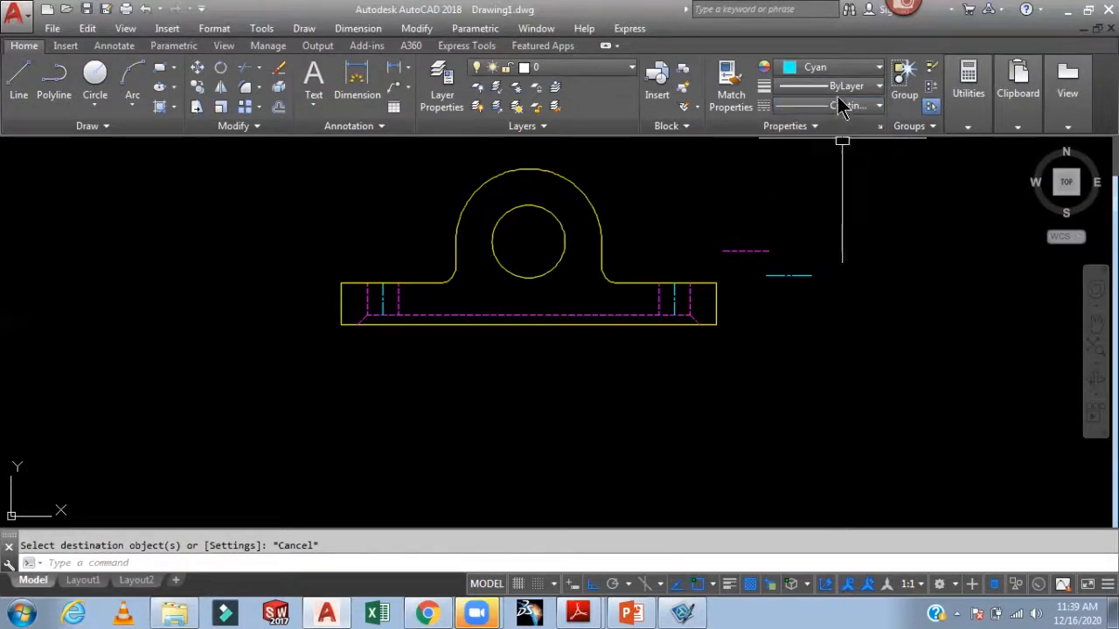
pyautogui.click(830, 66)
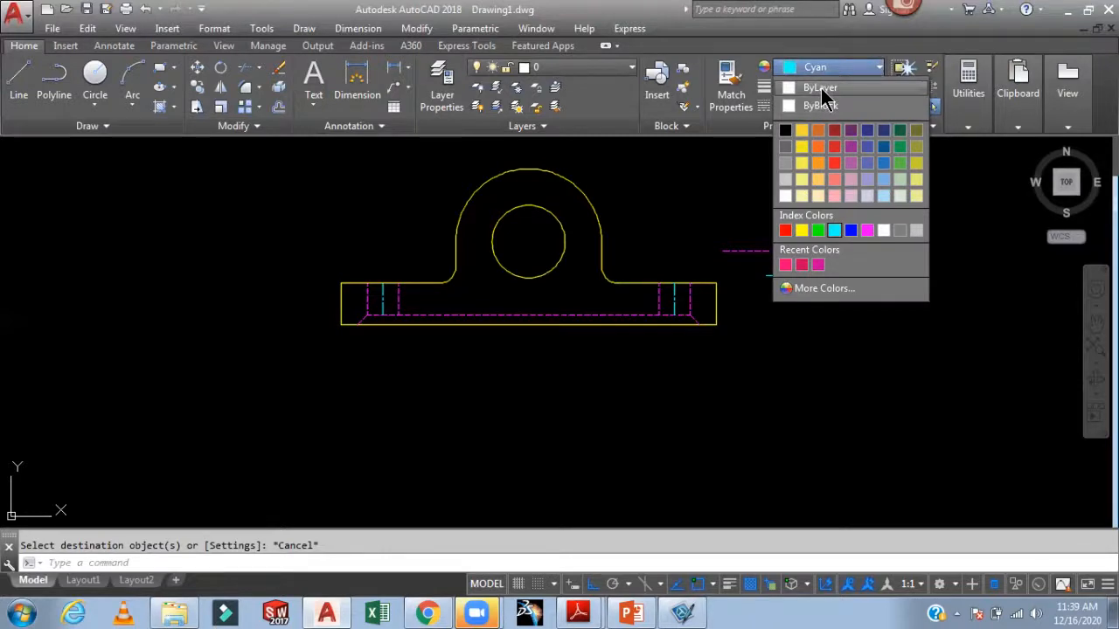
pyautogui.click(802, 230)
# - Draw vertical projection lines downward from both bottom corners of the front view's base
pyautogui.moveTo(861, 314); pyautogui.dragTo(879, 289, button='middle')
pyautogui.write('l')
pyautogui.press('Return')
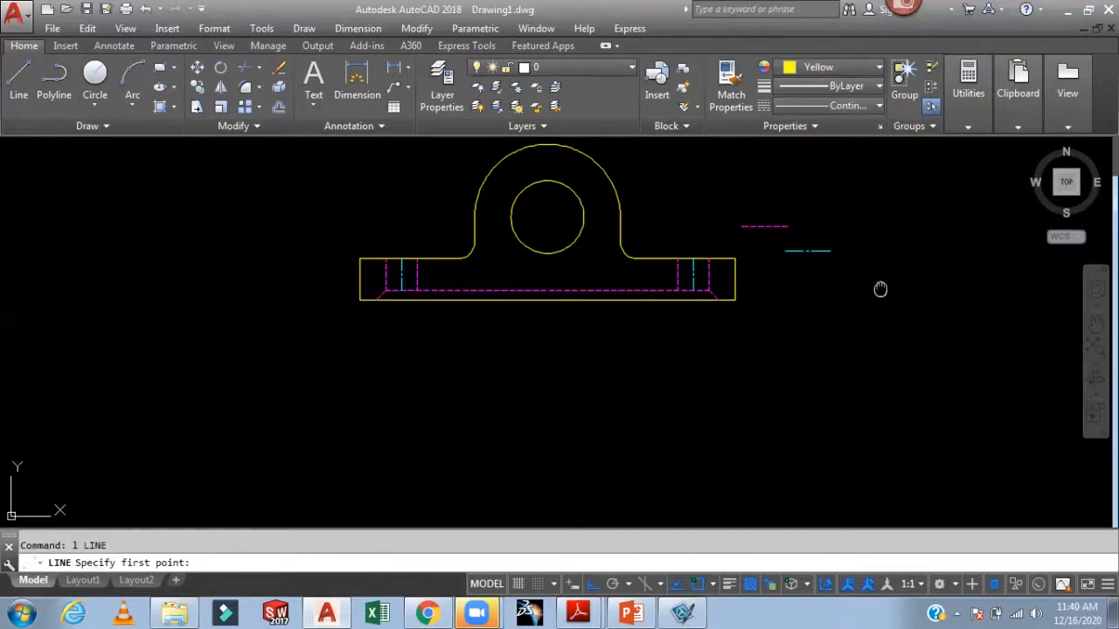
pyautogui.click(735, 299)
pyautogui.click(735, 483)
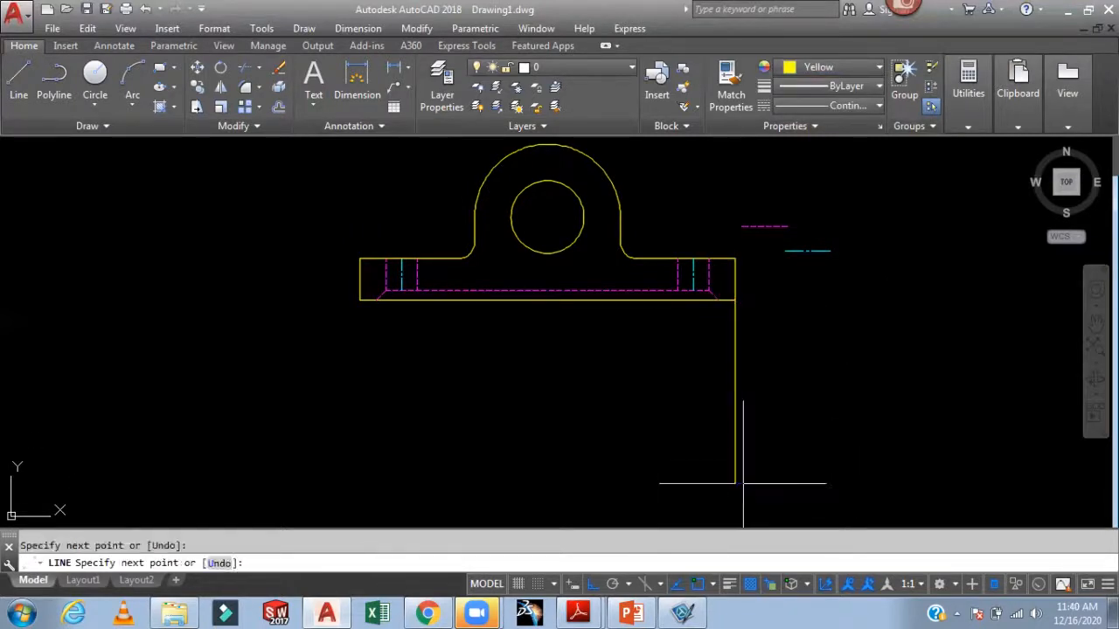
pyautogui.press('Return')
pyautogui.press('Return')
pyautogui.click(360, 300)
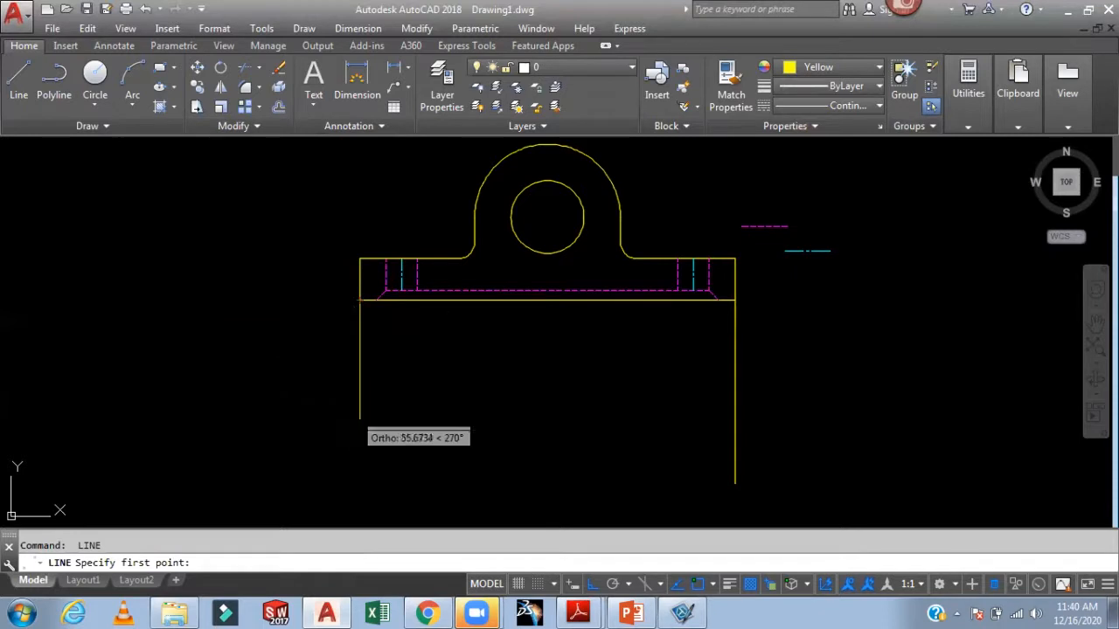
pyautogui.click(357, 487)
pyautogui.press('Return')
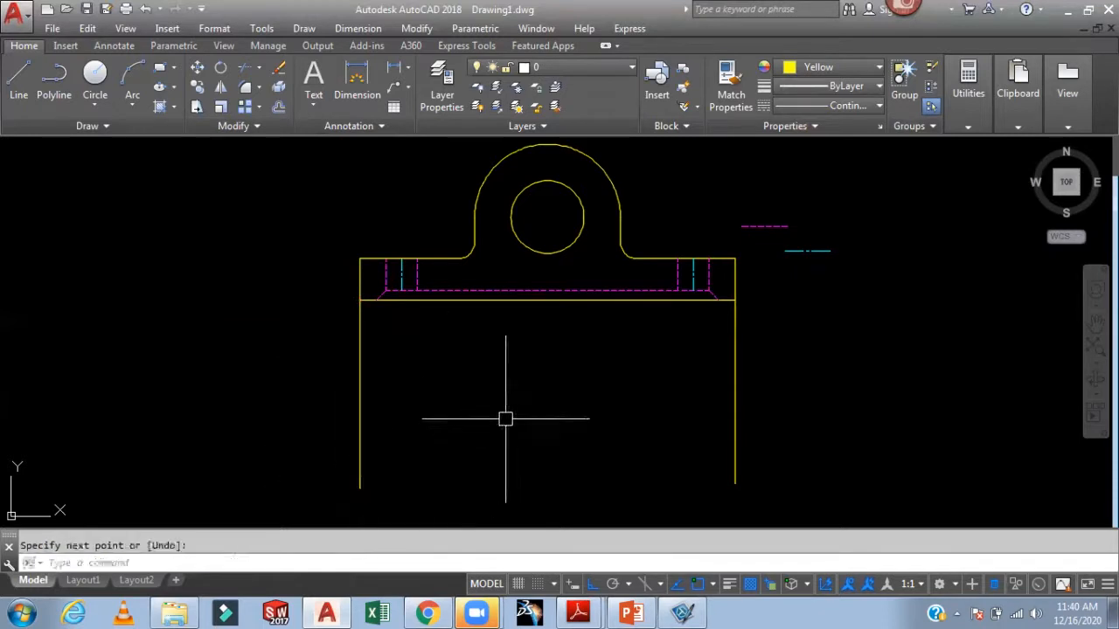
# - Offset the base's bottom edge 30 downward to form the top view's upper edge
pyautogui.write('o')
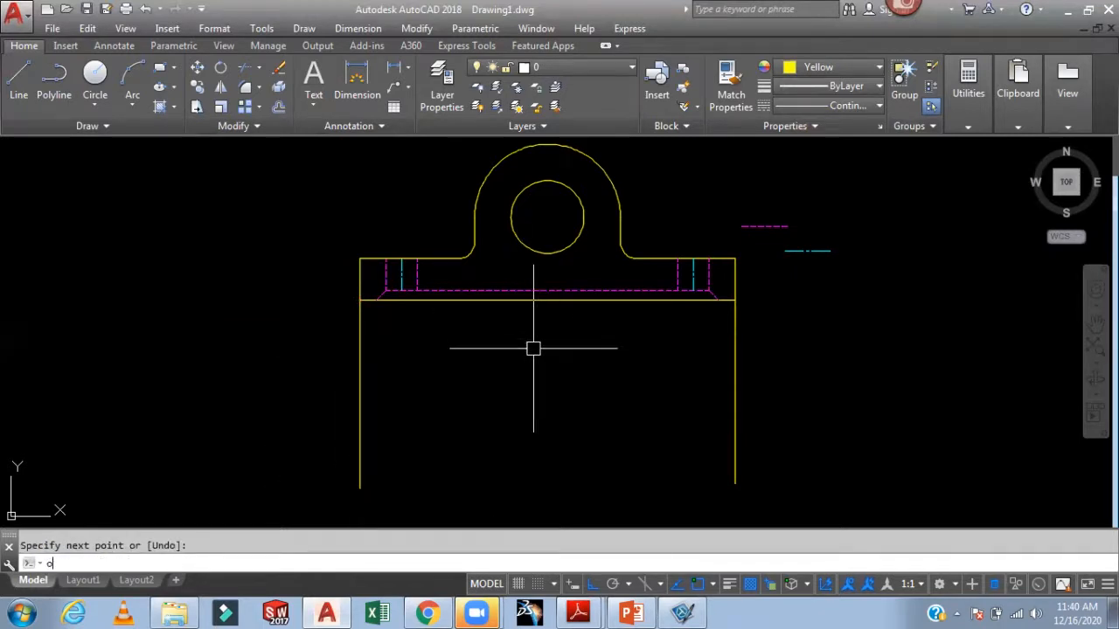
pyautogui.press('Return')
pyautogui.write('30')
pyautogui.press('Return')
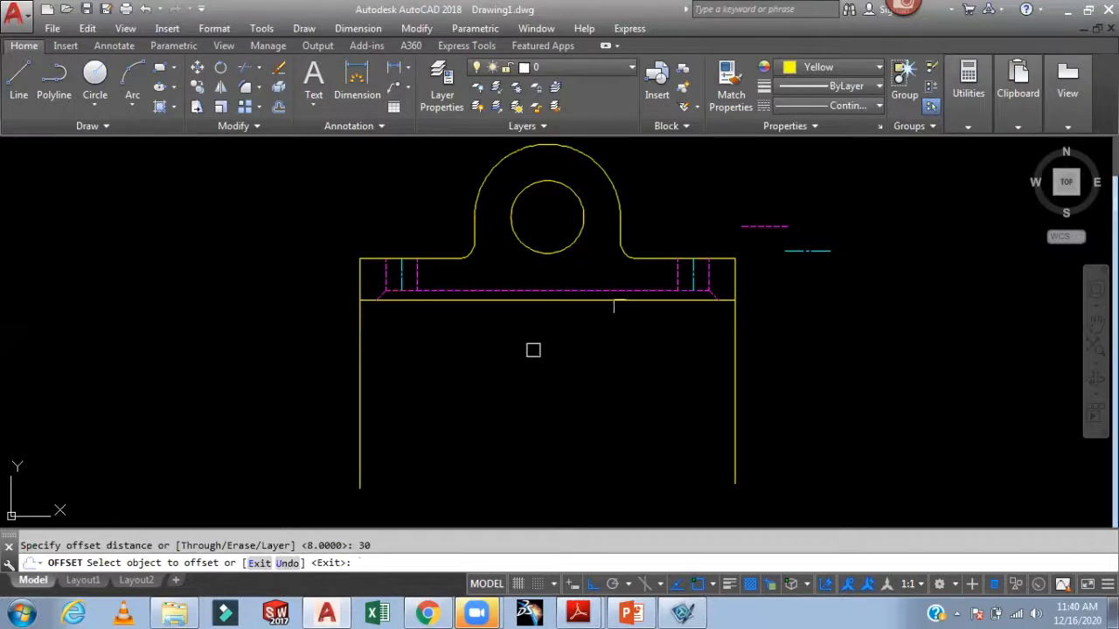
pyautogui.click(621, 304)
pyautogui.click(616, 398)
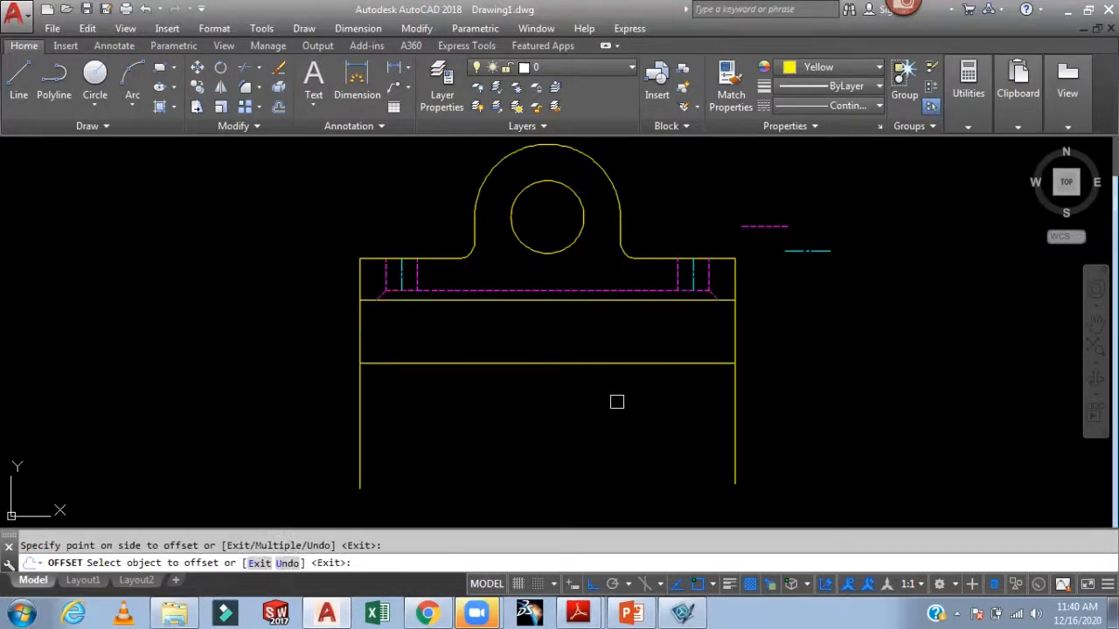
pyautogui.press('Escape')
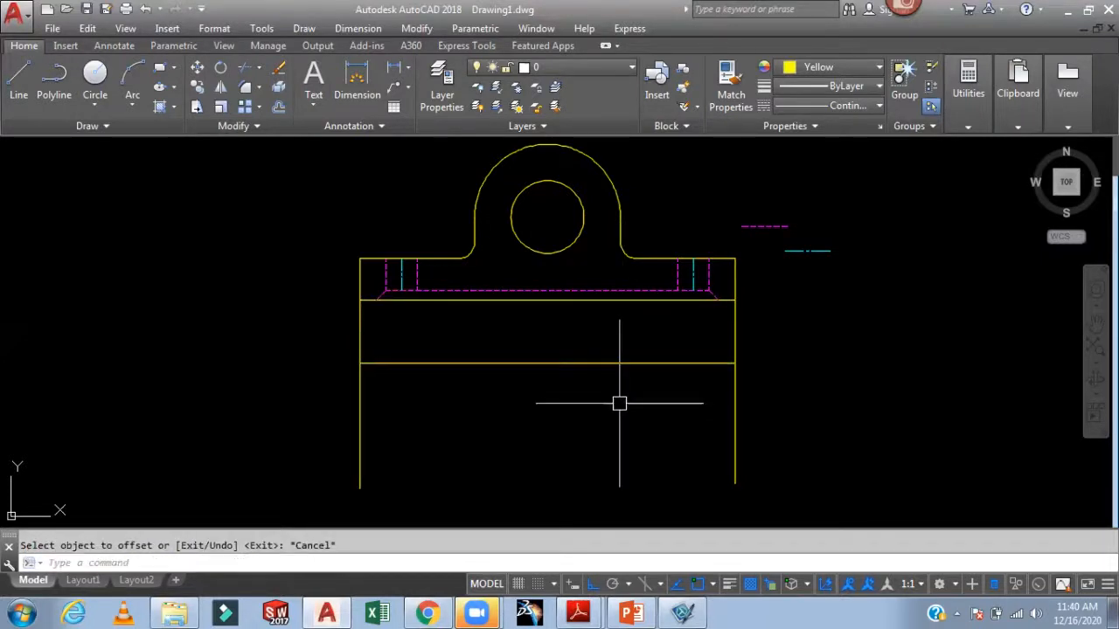
# - Offset the top view's upper edge 66 downward to form its lower edge
pyautogui.press('Return')
pyautogui.write('66')
pyautogui.press('Return')
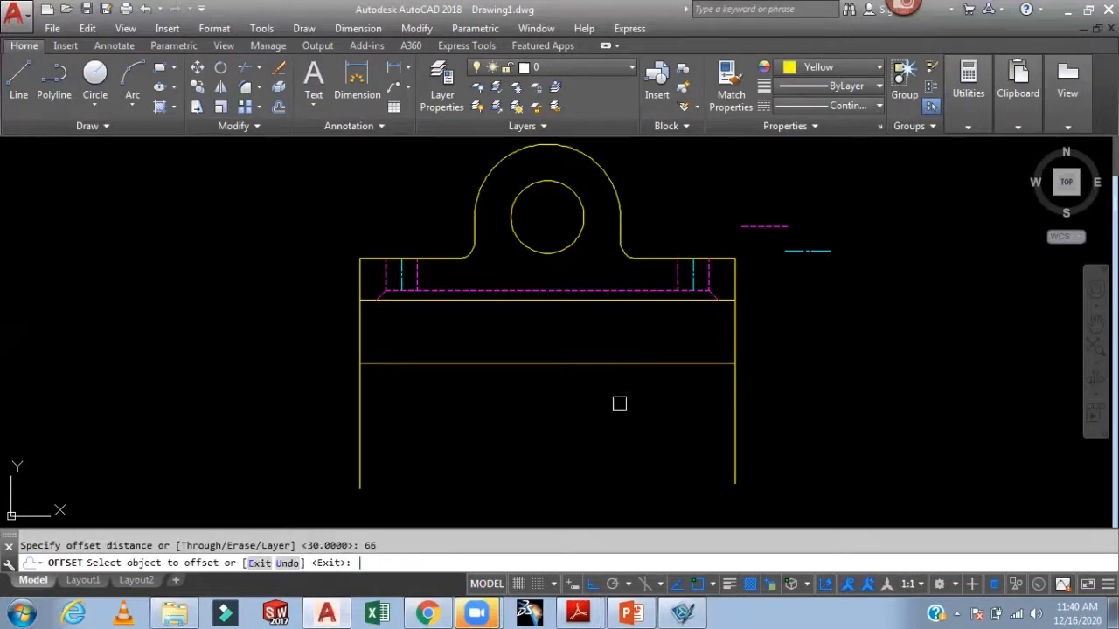
pyautogui.click(643, 363)
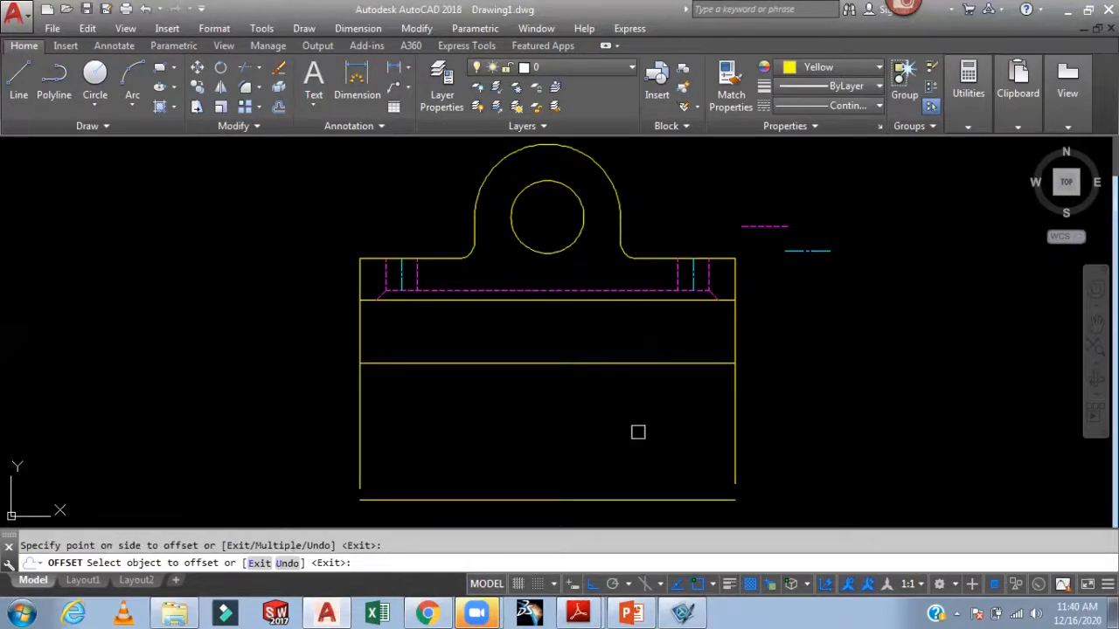
pyautogui.press('Escape')
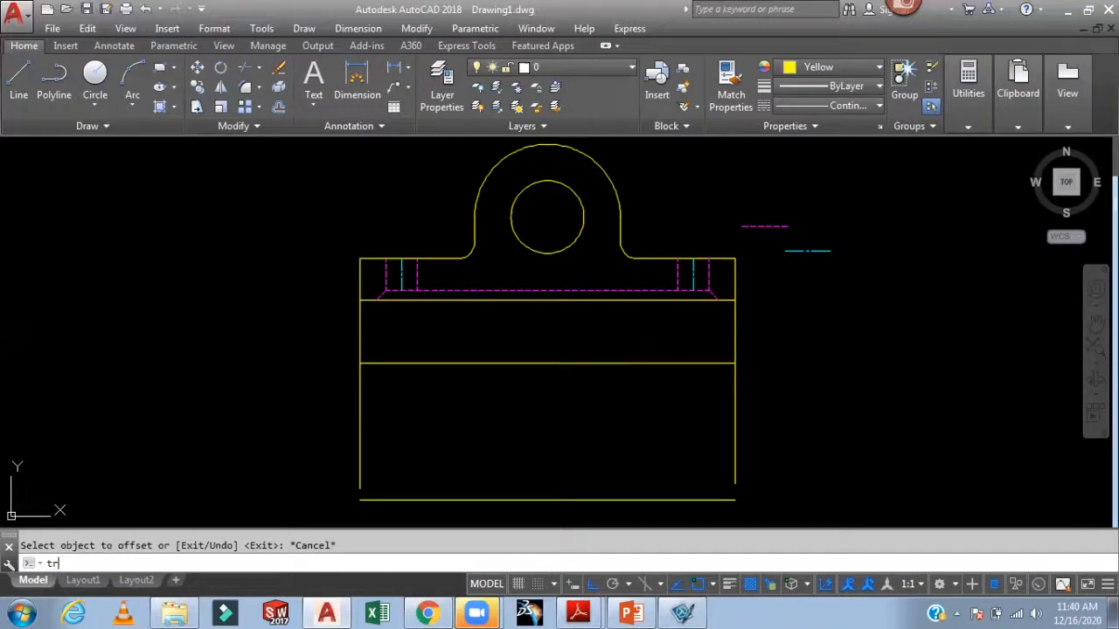
# - Trim the two outer projection lines between the views and extend them to the top view's lower edge
pyautogui.write('tr')
pyautogui.press('Return')
pyautogui.click(359, 333)
pyautogui.moveTo(454, 342); pyautogui.dragTo(451, 289, button='middle')
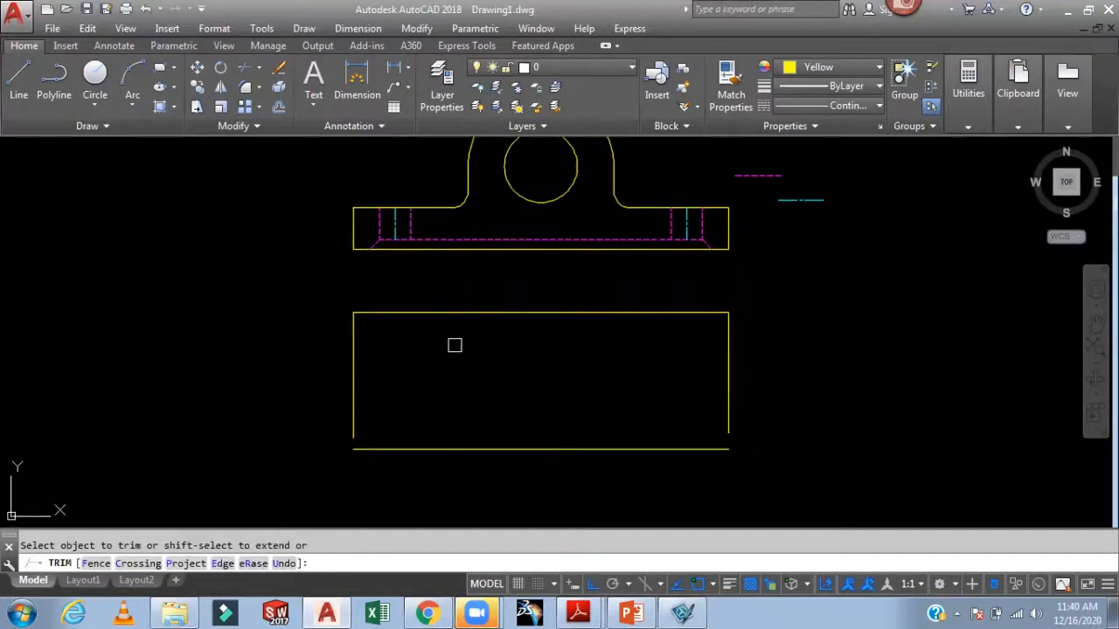
pyautogui.keyDown('shift'); pyautogui.click(355, 407); pyautogui.keyUp('shift')
pyautogui.keyDown('shift'); pyautogui.click(731, 414); pyautogui.keyUp('shift')
pyautogui.press('Escape')
pyautogui.moveTo(819, 410); pyautogui.dragTo(826, 429, button='middle')
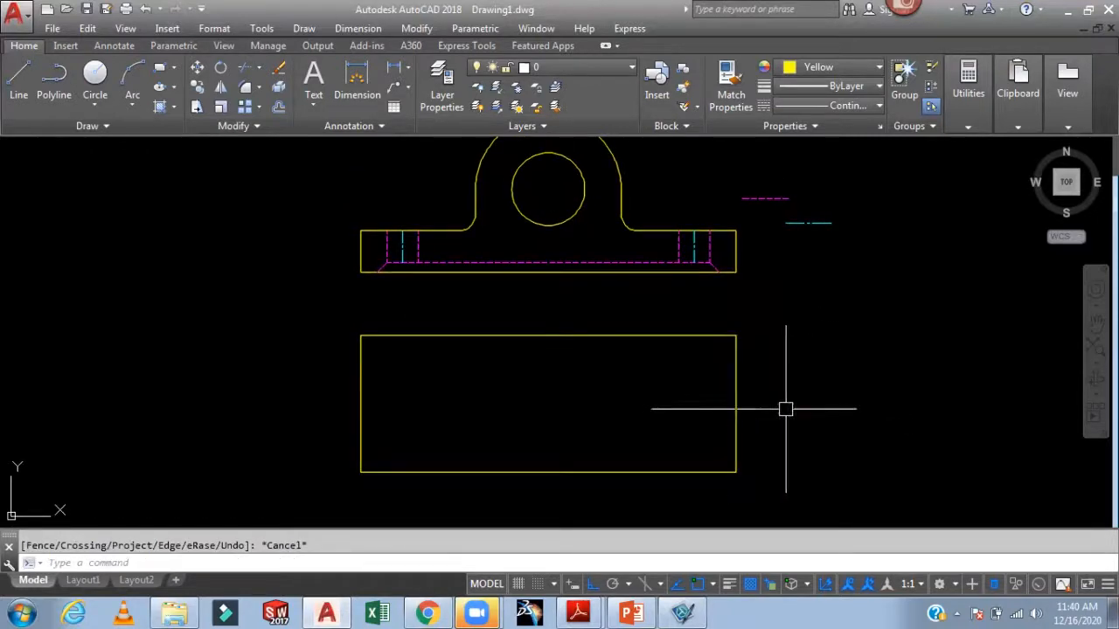
# - Draw a horizontal line across the middle of the top-view rectangle between its two short sides
pyautogui.write('l')
pyautogui.press('Return')
pyautogui.click(736, 403)
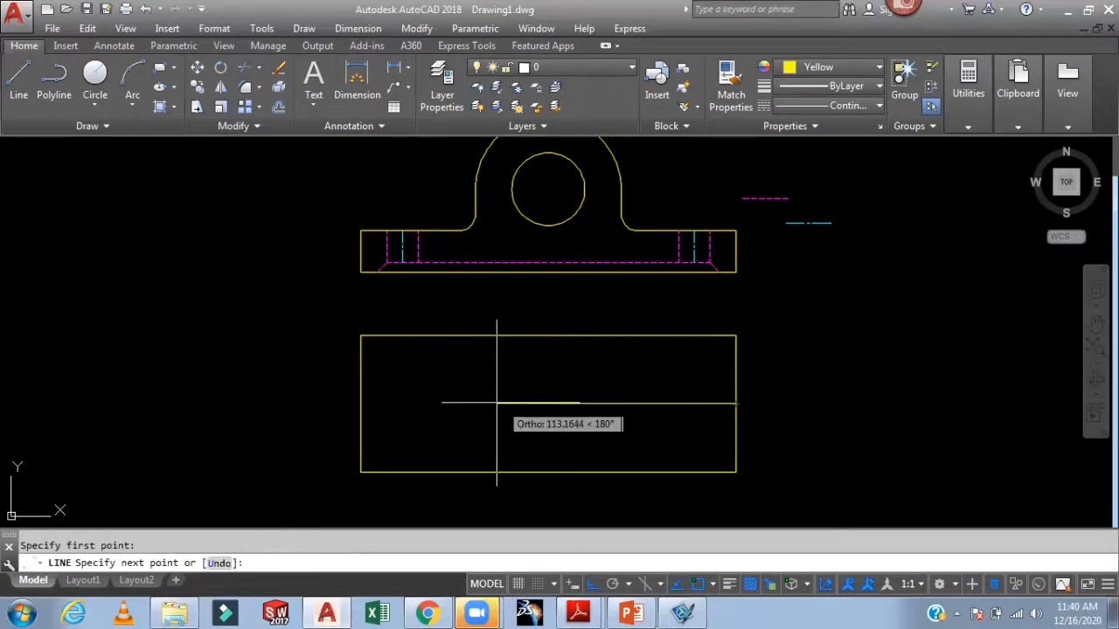
pyautogui.click(362, 403)
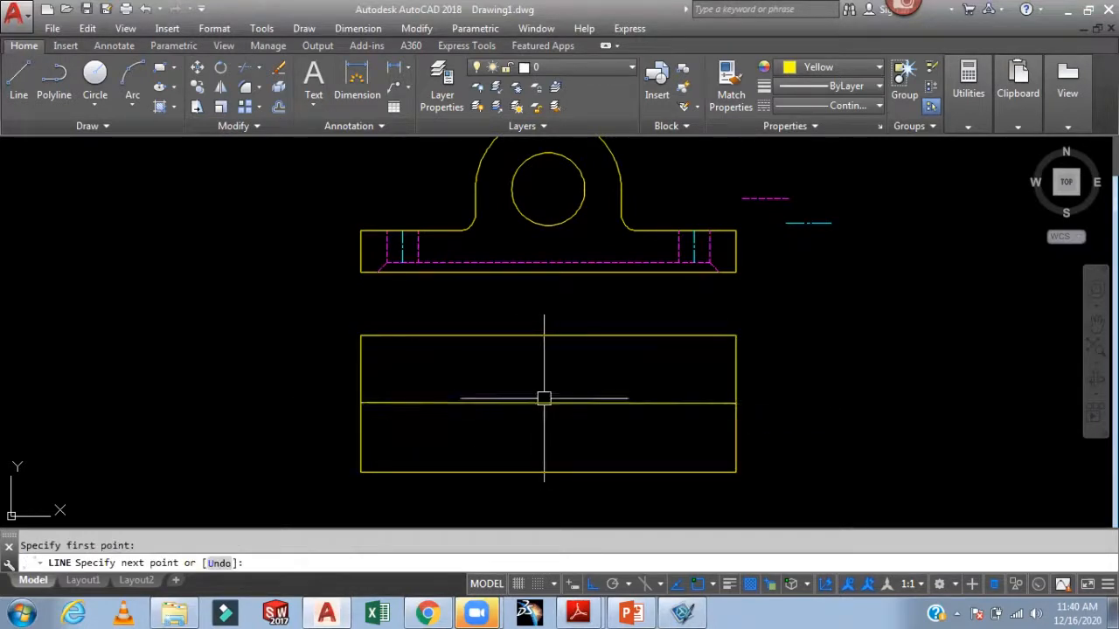
pyautogui.press('Return')
# - Project the outer ends of both slanted recess edges vertically down to the top view's lower edge
pyautogui.write('l')
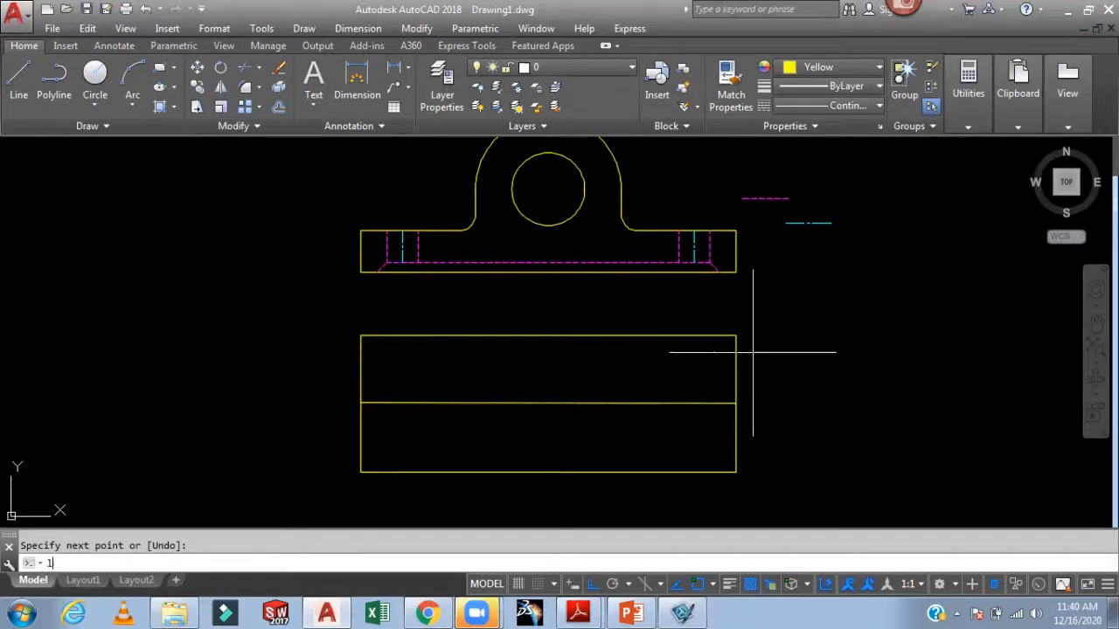
pyautogui.press('Return')
pyautogui.click(719, 272)
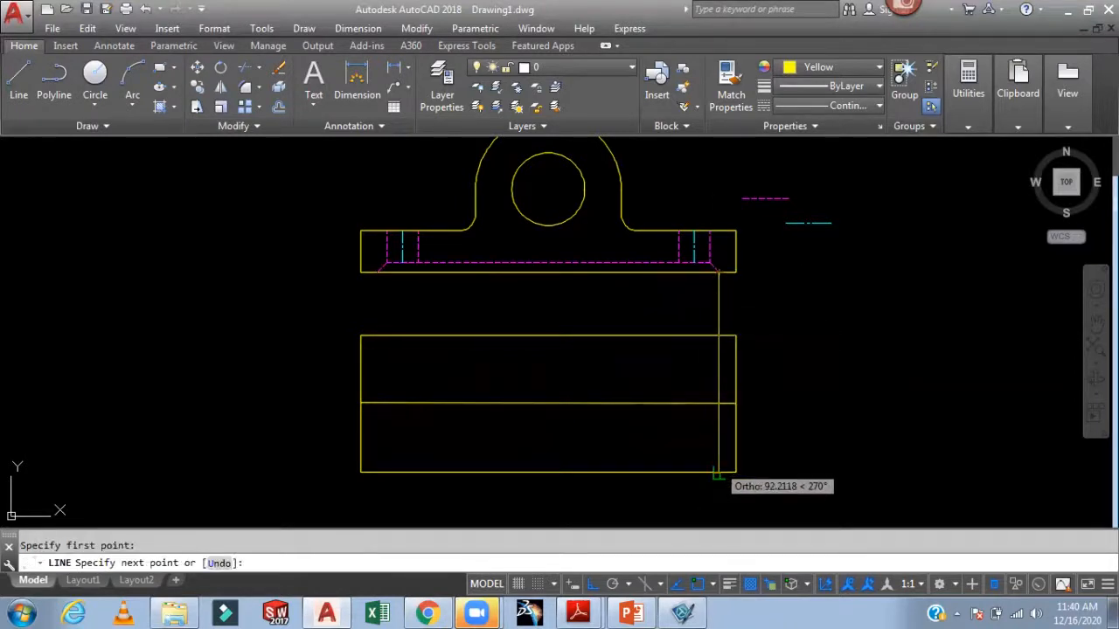
pyautogui.click(719, 472)
pyautogui.click(377, 272)
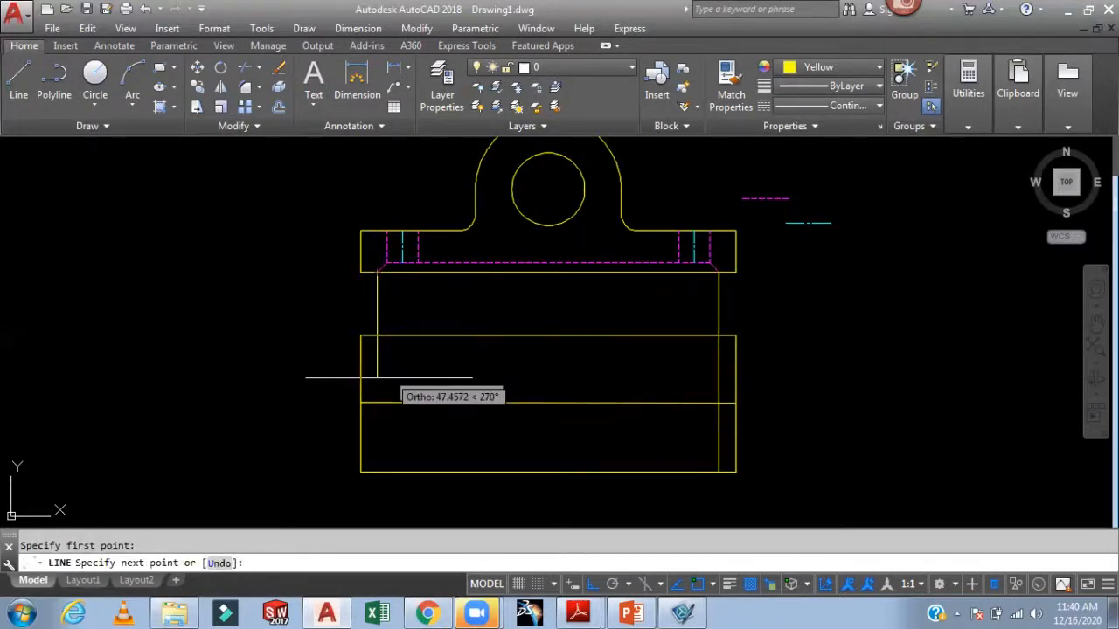
pyautogui.click(376, 472)
pyautogui.click(377, 472)
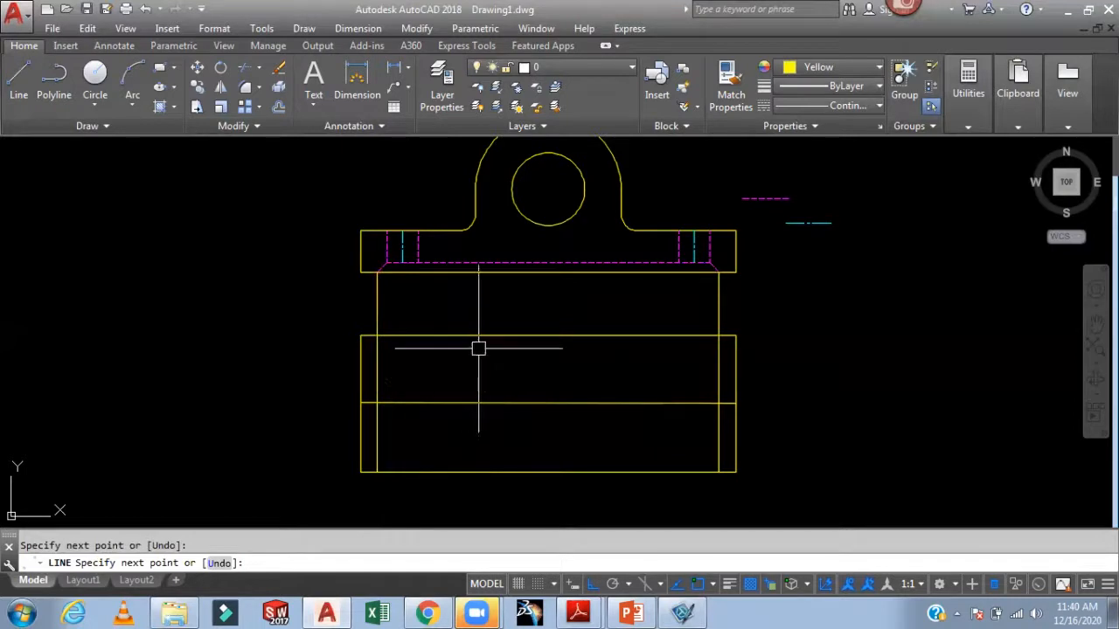
pyautogui.press('Return')
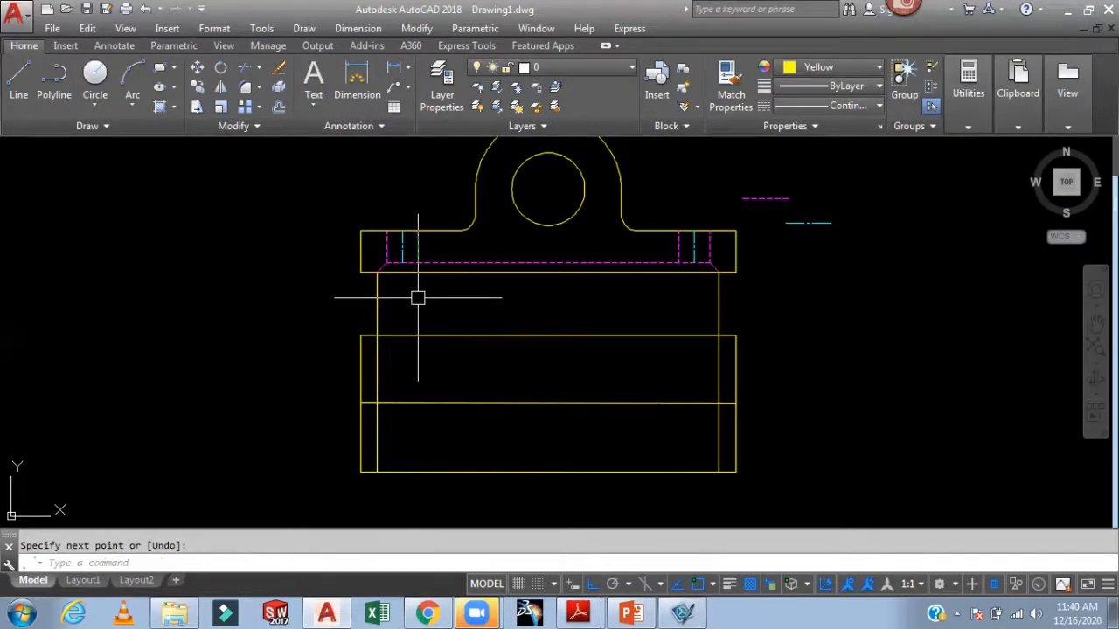
# - Project both base-hole axes vertically down to the top view's horizontal midline
pyautogui.press('Return')
pyautogui.click(402, 261)
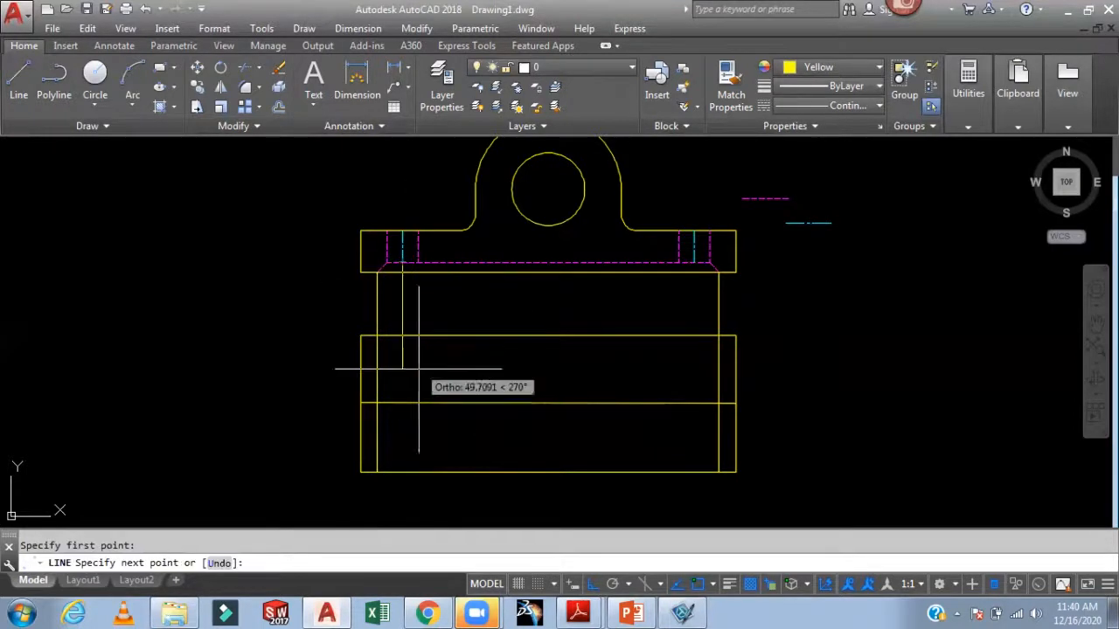
pyautogui.click(402, 404)
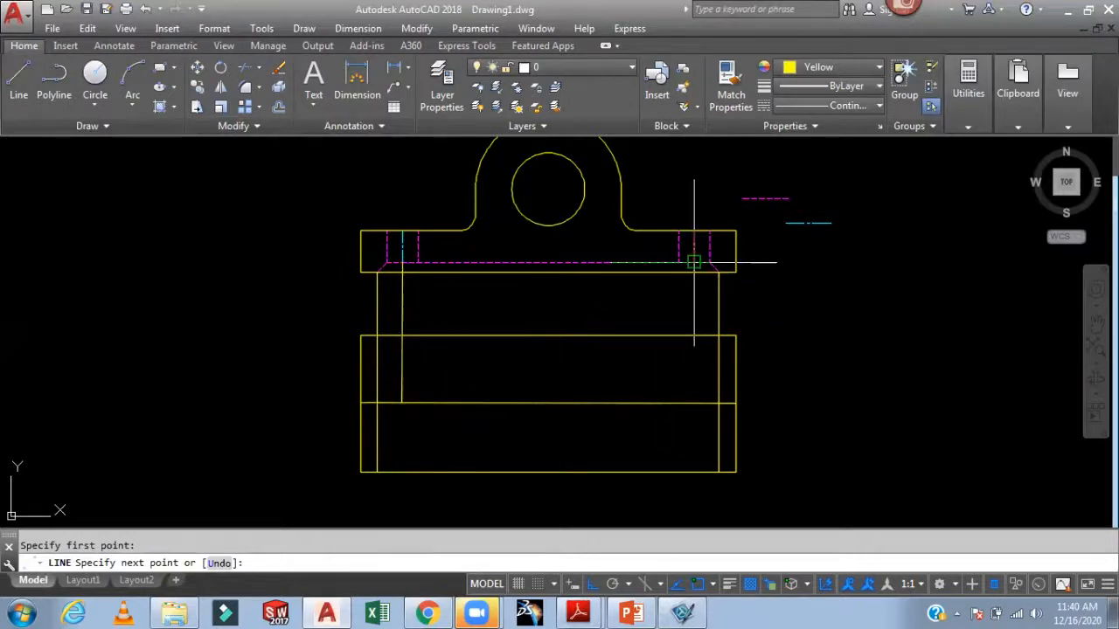
pyautogui.click(694, 403)
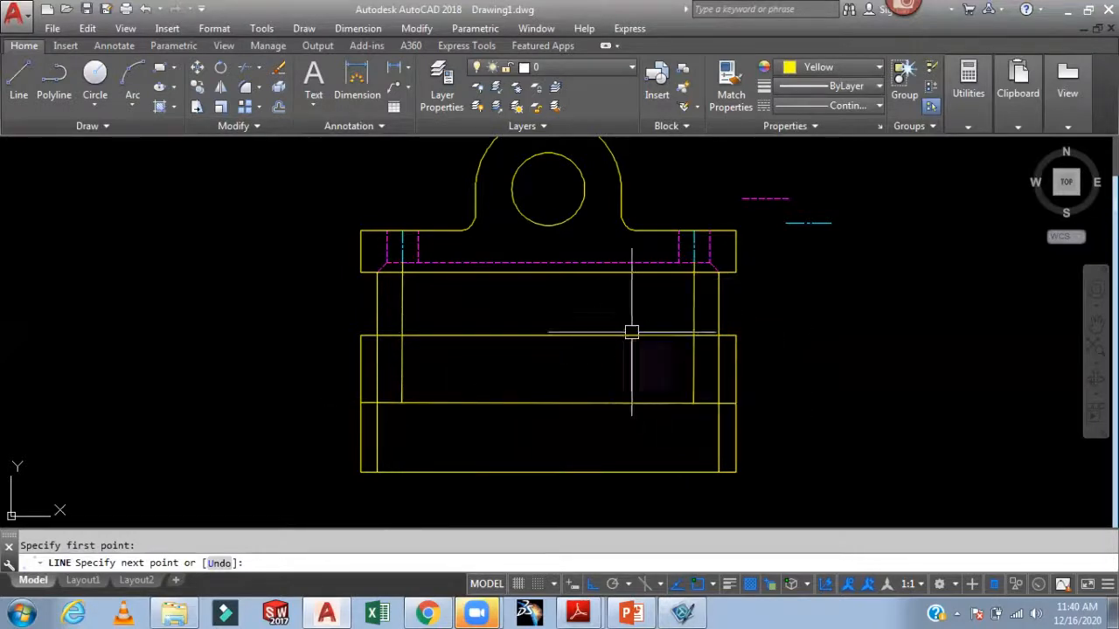
pyautogui.press('Return')
# - Project both vertical sides of the upright lug, from the fillet ends, down to the top view's lower edge
pyautogui.press('Return')
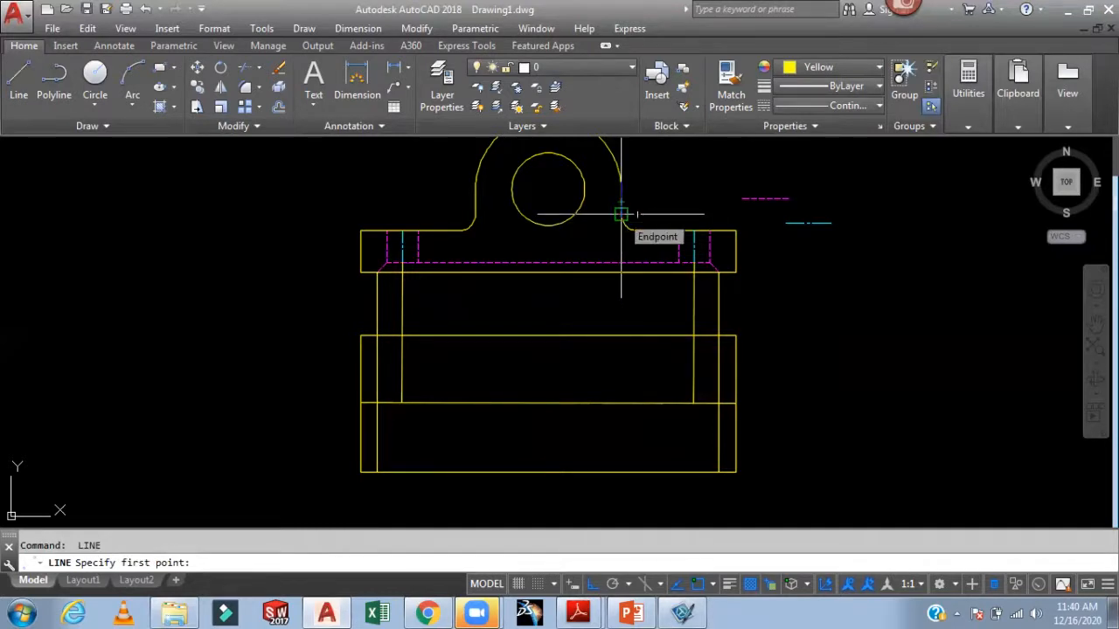
pyautogui.click(620, 214)
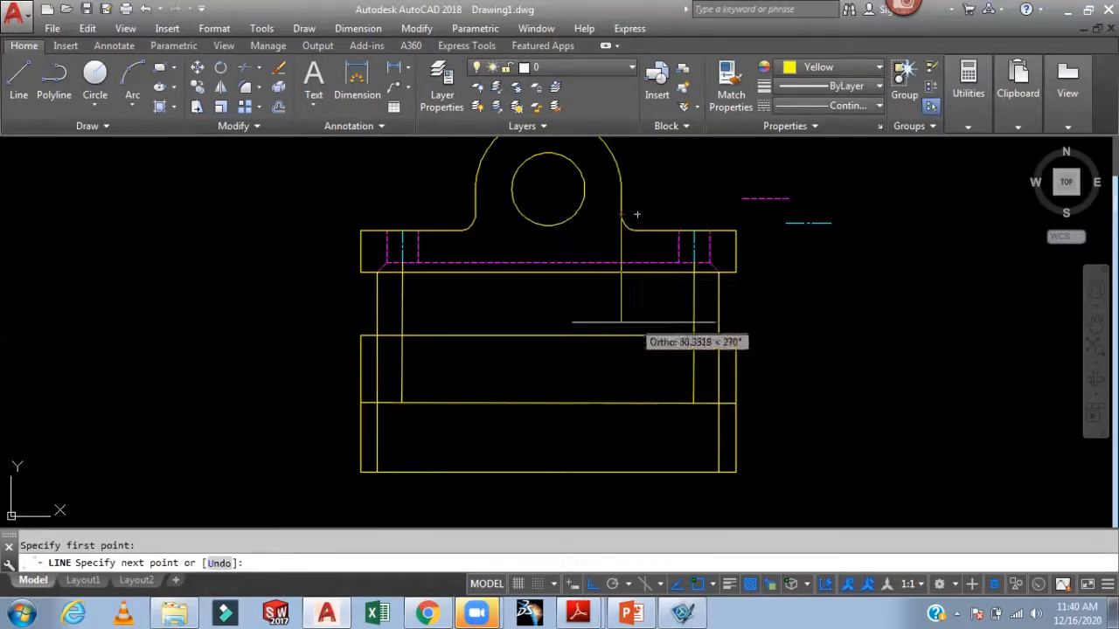
pyautogui.click(620, 472)
pyautogui.press('Return')
pyautogui.press('Return')
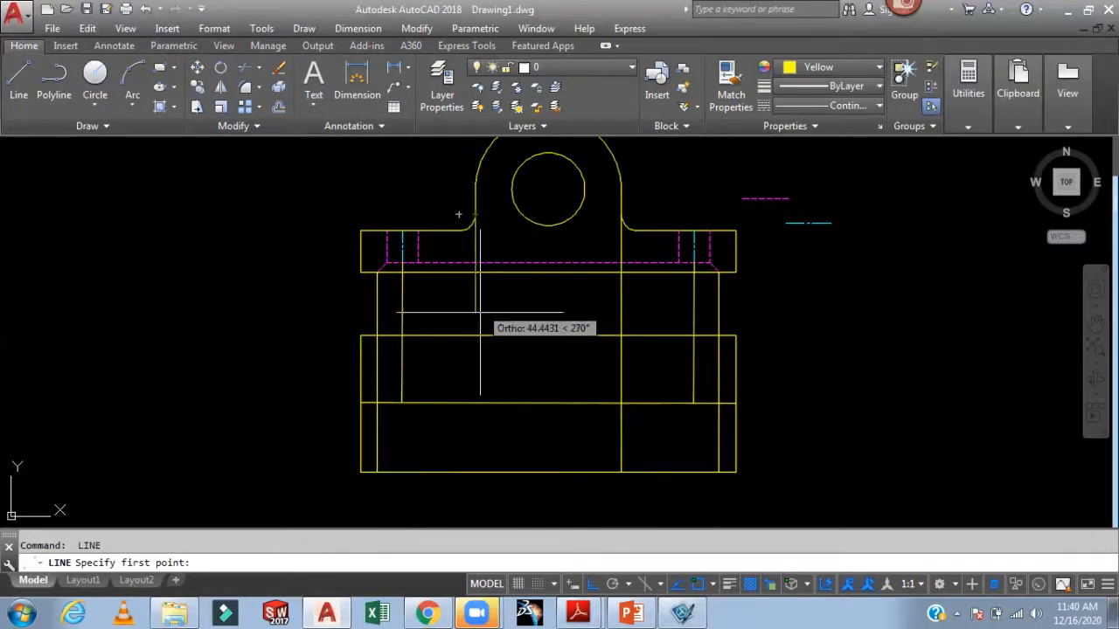
pyautogui.click(476, 472)
pyautogui.click(476, 214)
pyautogui.press('Return')
# - Project both side quadrants of the lug's circular hole vertically down to the top view's lower edge
pyautogui.press('Return')
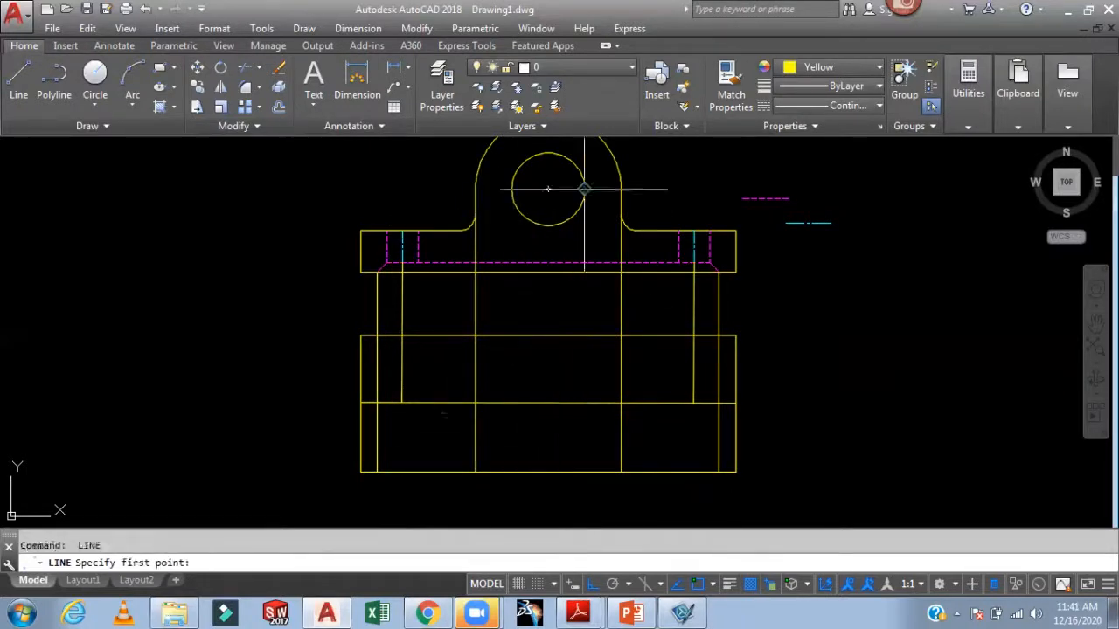
pyautogui.click(584, 188)
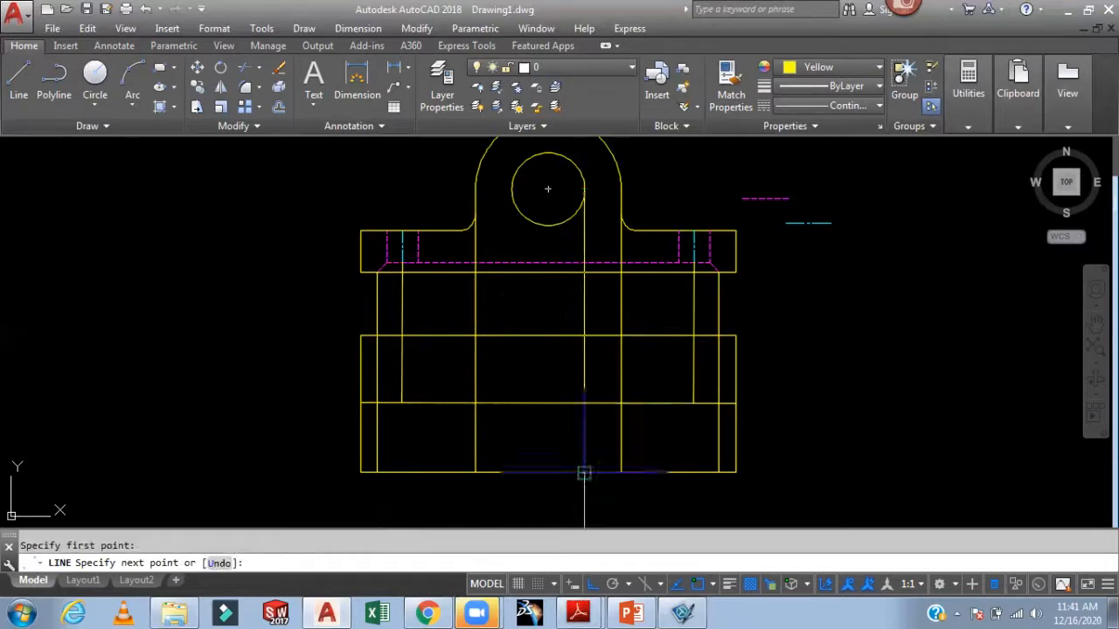
pyautogui.press('Return')
pyautogui.press('Return')
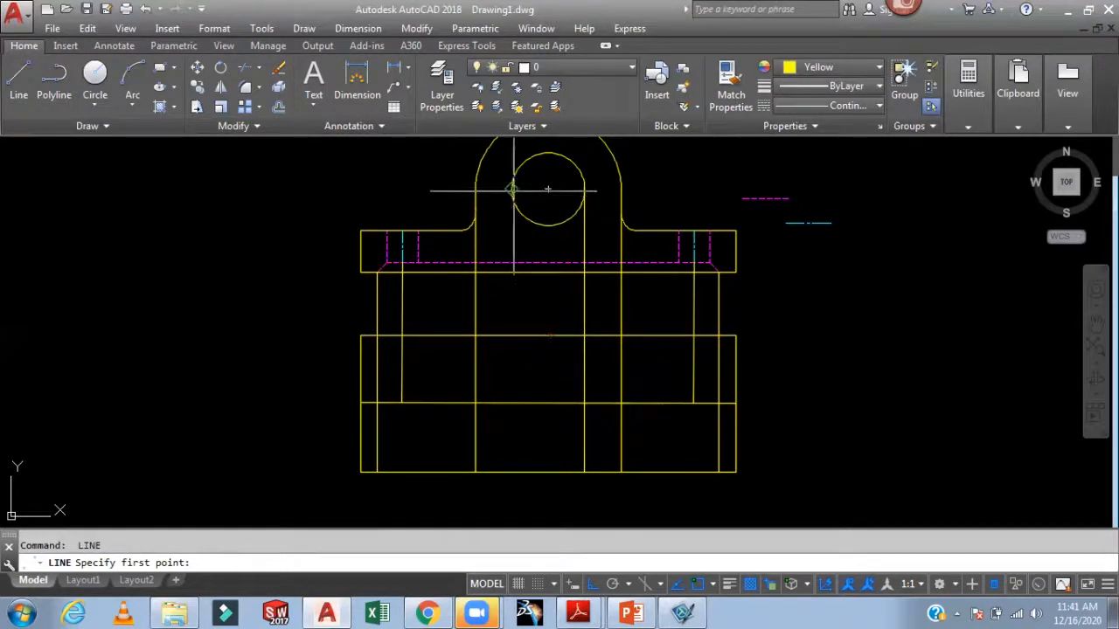
pyautogui.click(512, 189)
pyautogui.click(512, 472)
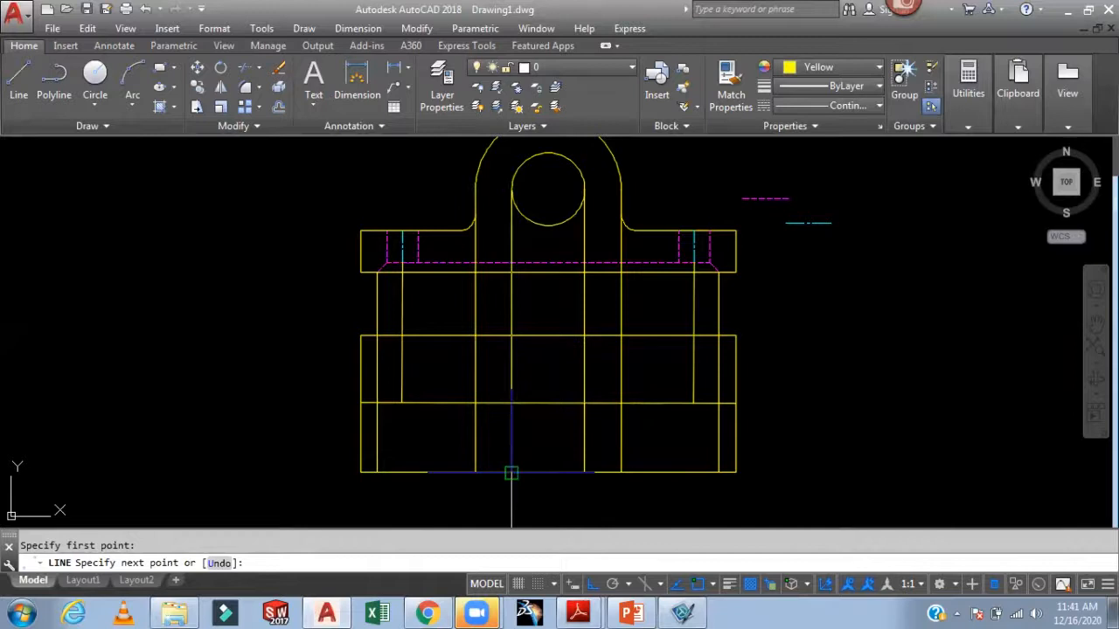
pyautogui.press('Return')
# - Trim away all the projection lines in the gap between the front and top views
pyautogui.write('tr')
pyautogui.press('Return')
pyautogui.press('Return')
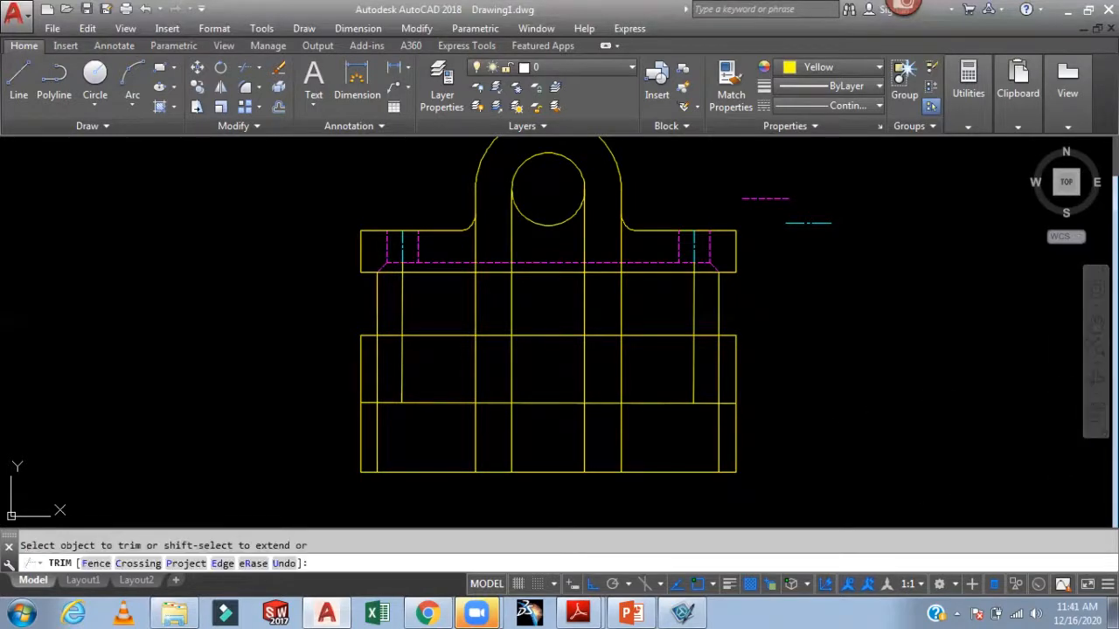
pyautogui.click(792, 297)
pyautogui.click(284, 308)
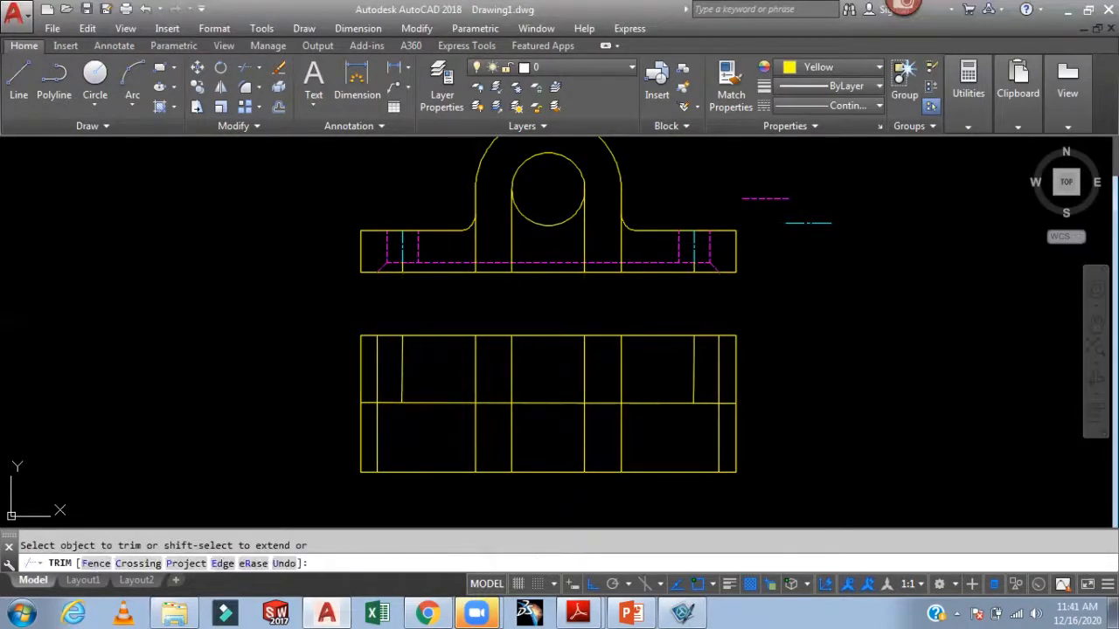
# - Erase the leftover vertical projection lines below the lug in the front view
pyautogui.press('Escape')
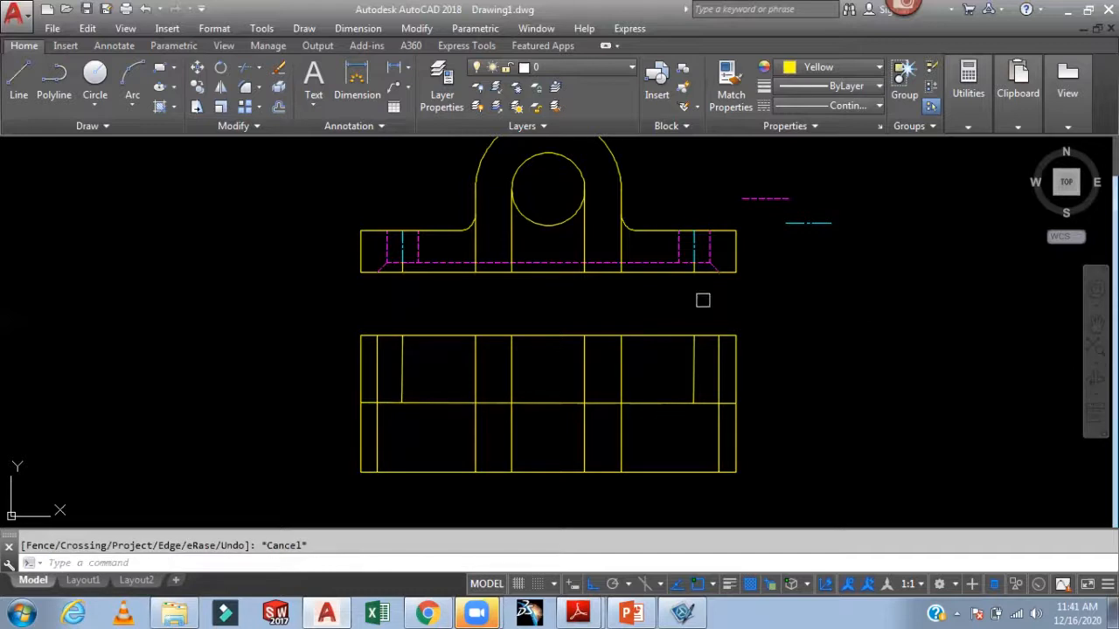
pyautogui.click(475, 243)
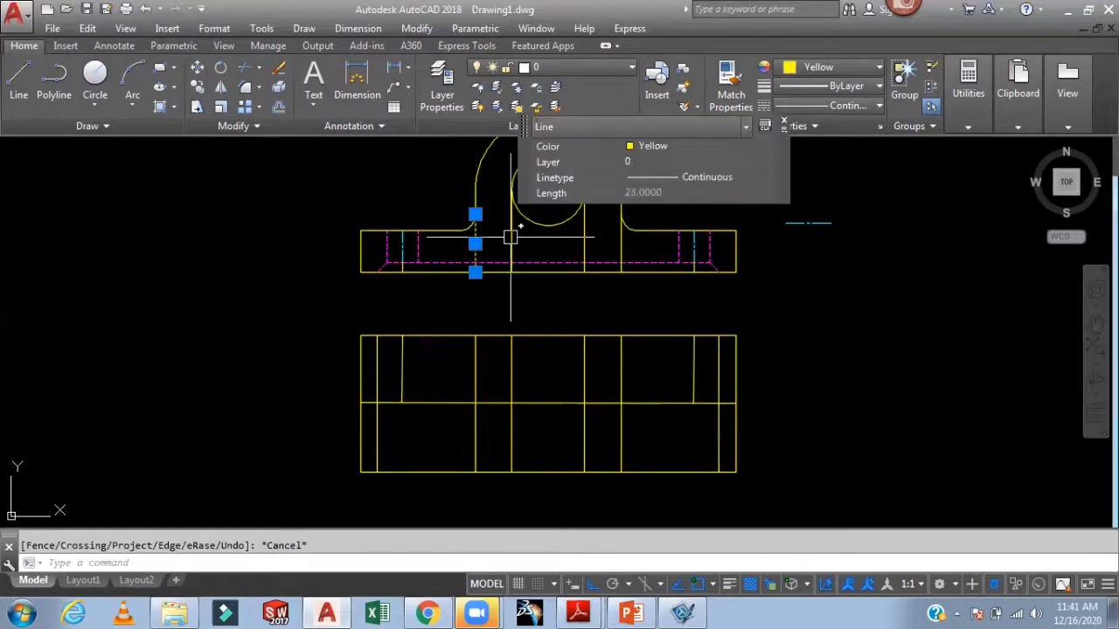
pyautogui.press('Delete')
pyautogui.click(512, 240)
pyautogui.press('Delete')
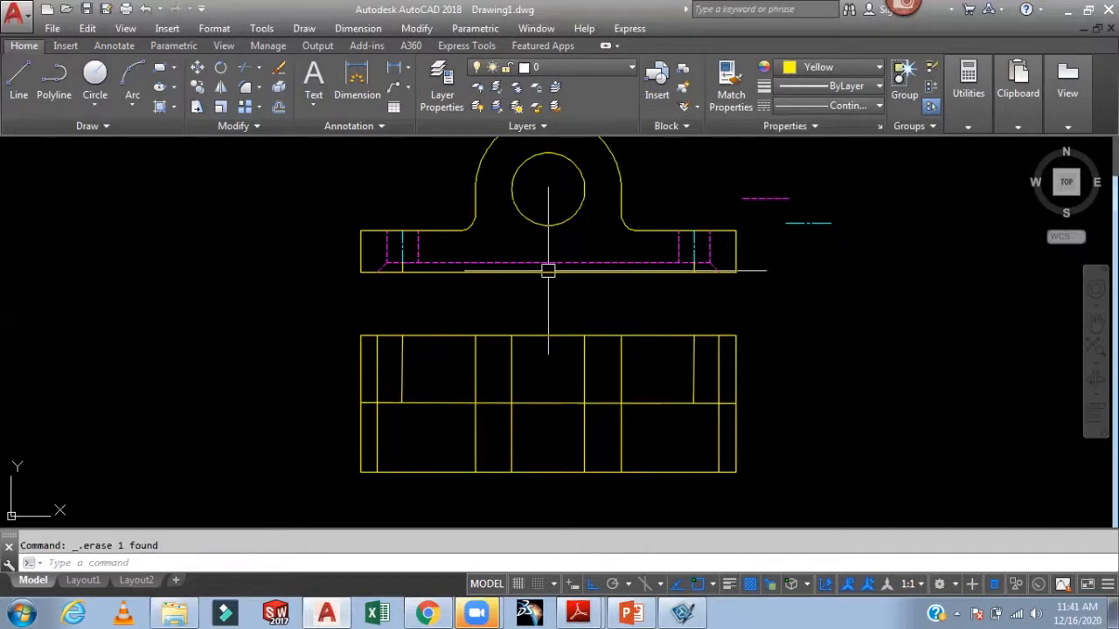
# - Draw a circle of radius 7.5 in the top view where the right hole's axis meets the horizontal midline
pyautogui.scroll(6, 398, 273)
pyautogui.scroll(-4, 521, 274)
pyautogui.scroll(2, 964, 268)
pyautogui.scroll(2, 927, 262)
pyautogui.scroll(-5, 879, 265)
pyautogui.scroll(1, 977, 323)
pyautogui.moveTo(976, 322); pyautogui.dragTo(903, 307, button='middle')
pyautogui.write('c')
pyautogui.press('Return')
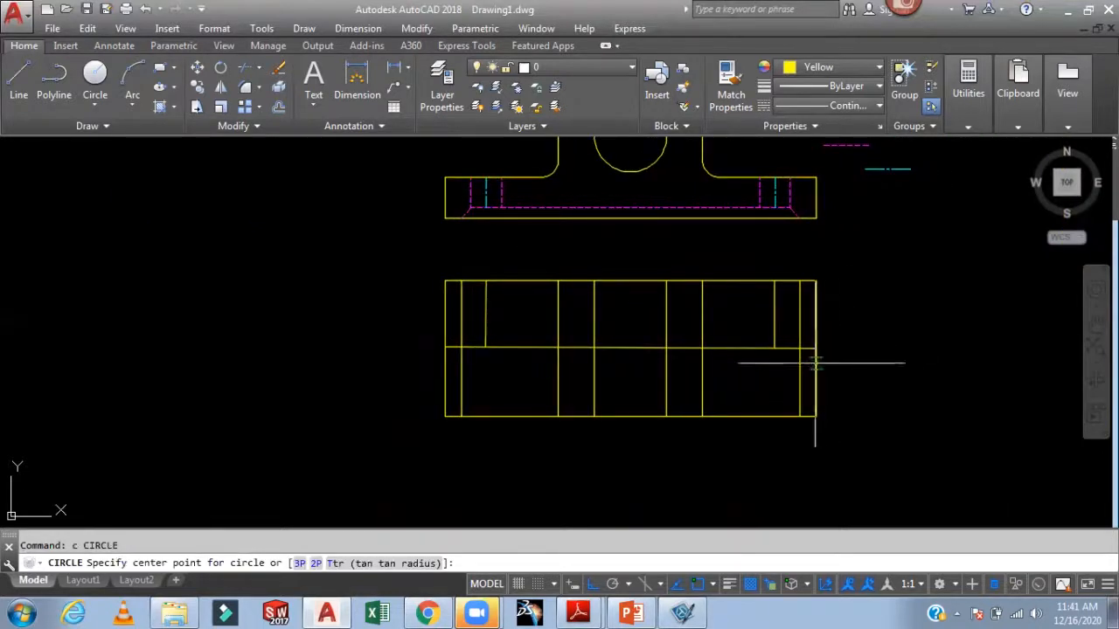
pyautogui.scroll(2, 809, 360)
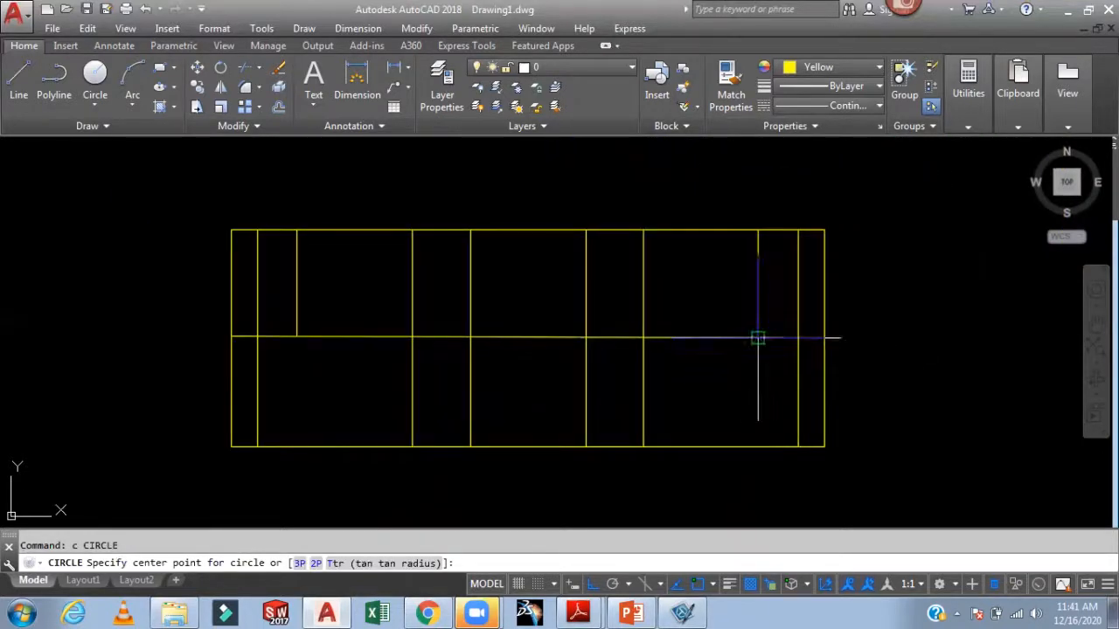
pyautogui.click(757, 336)
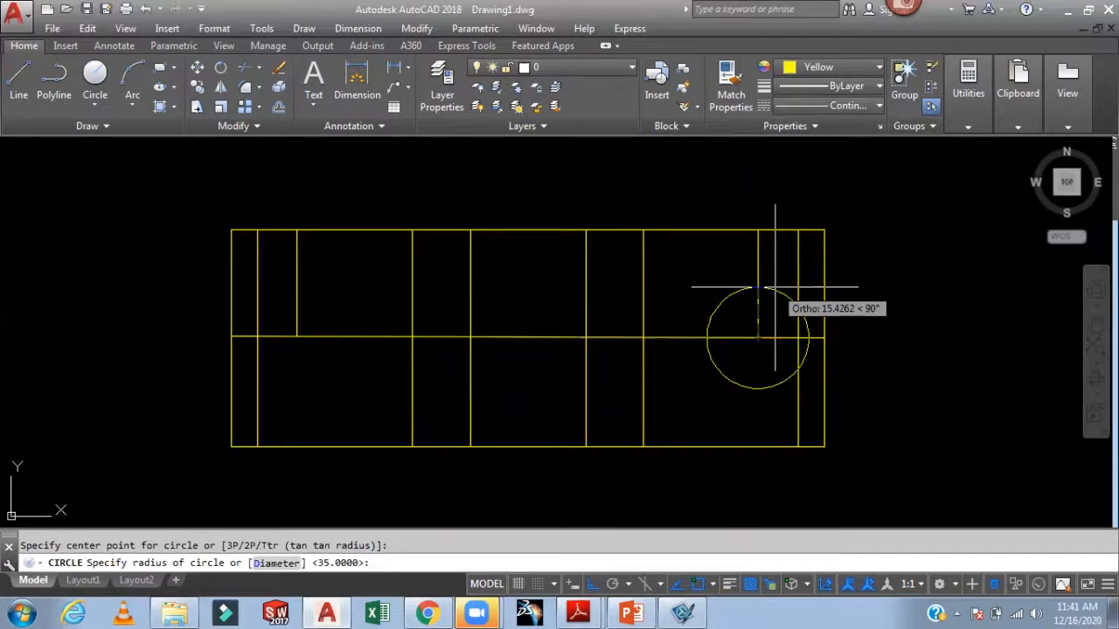
pyautogui.write('7.5')
pyautogui.press('Return')
# - Draw a matching circle of radius 7.5 at the left hole's centre and erase both vertical hole projection lines in the top view
pyautogui.press('Return')
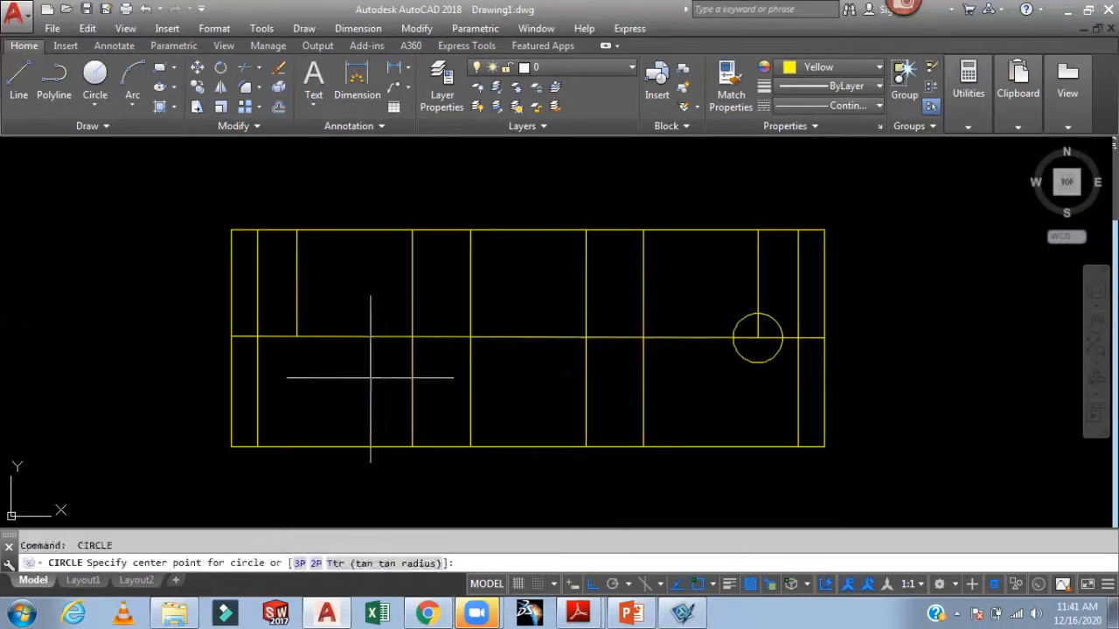
pyautogui.click(296, 331)
pyautogui.write('7.5')
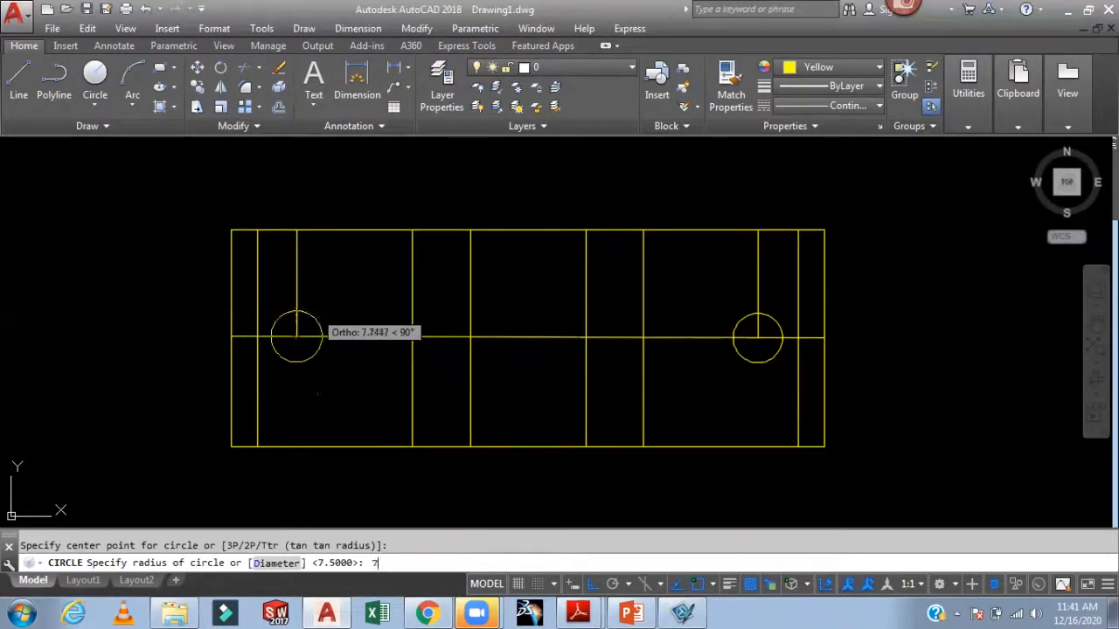
pyautogui.press('Return')
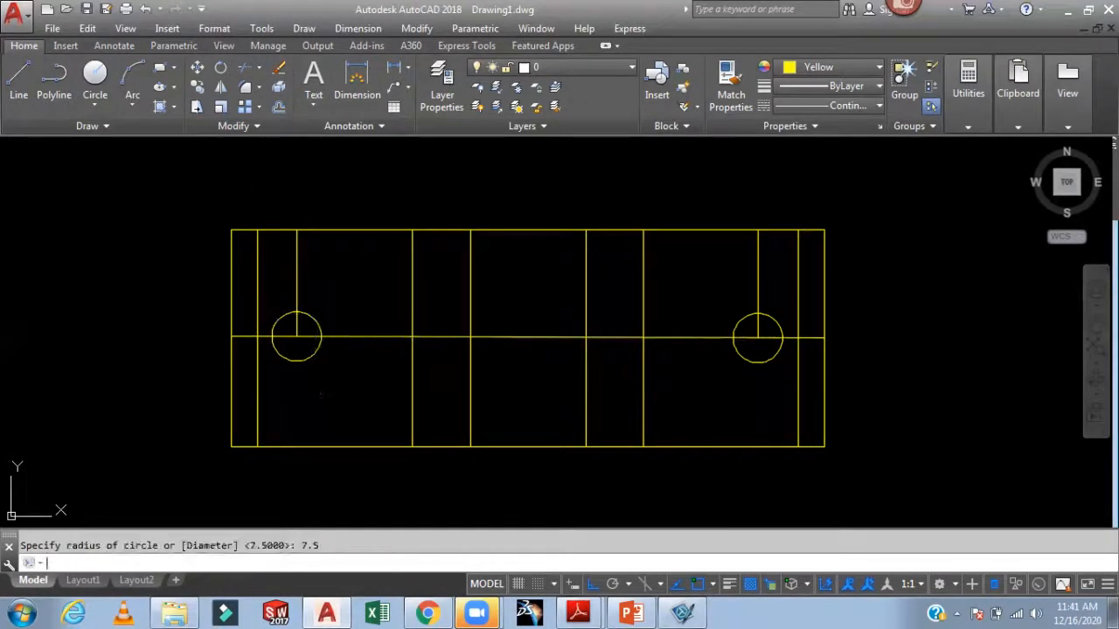
pyautogui.click(758, 282)
pyautogui.press('Delete')
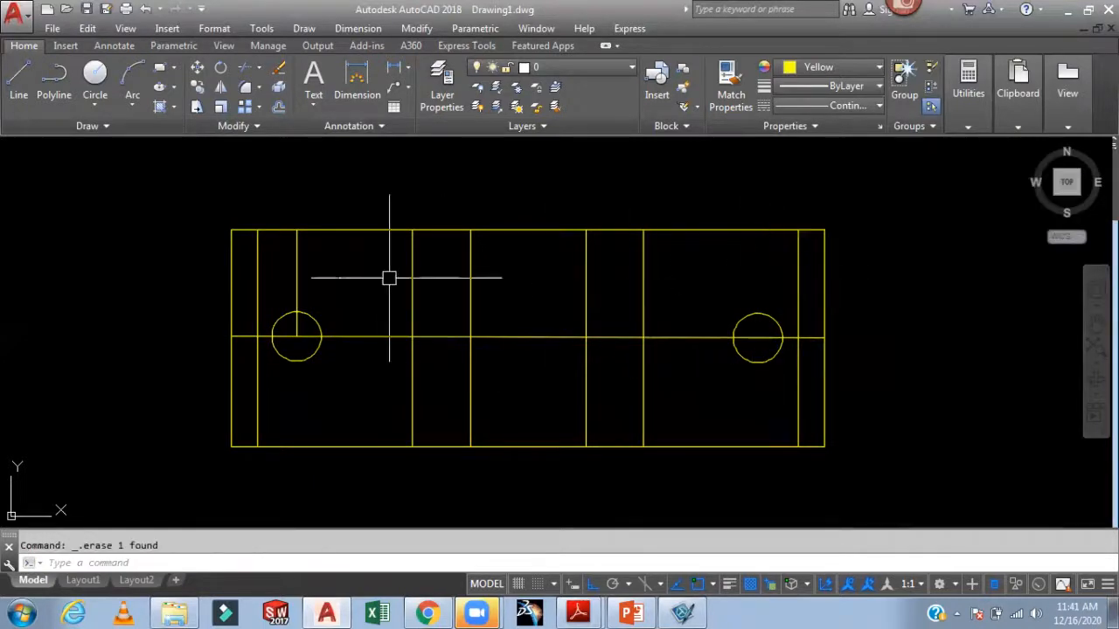
# - Match the front view's dashed magenta hidden-line properties onto the two lug-hole edge lines in the top view
pyautogui.scroll(-2, 396, 273)
pyautogui.moveTo(394, 268)
pyautogui.mouseDown(button='middle')
pyautogui.moveTo(499, 305)
pyautogui.moveTo(524, 352)
pyautogui.mouseUp(button='middle')
pyautogui.write('MA')
pyautogui.press('Return')
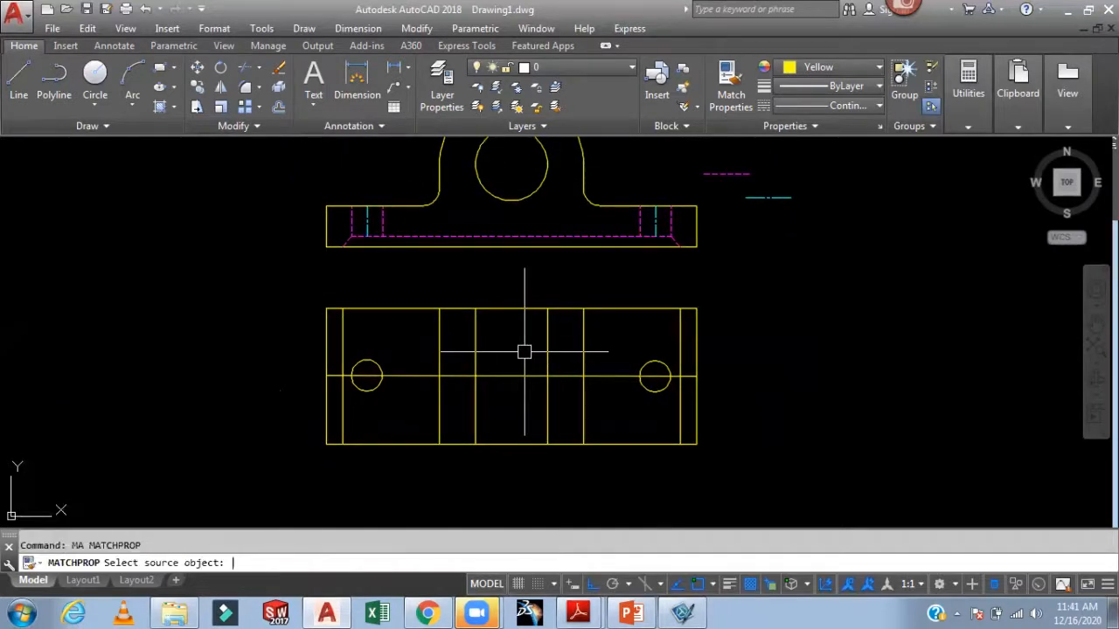
pyautogui.click(538, 233)
pyautogui.click(545, 341)
pyautogui.click(474, 350)
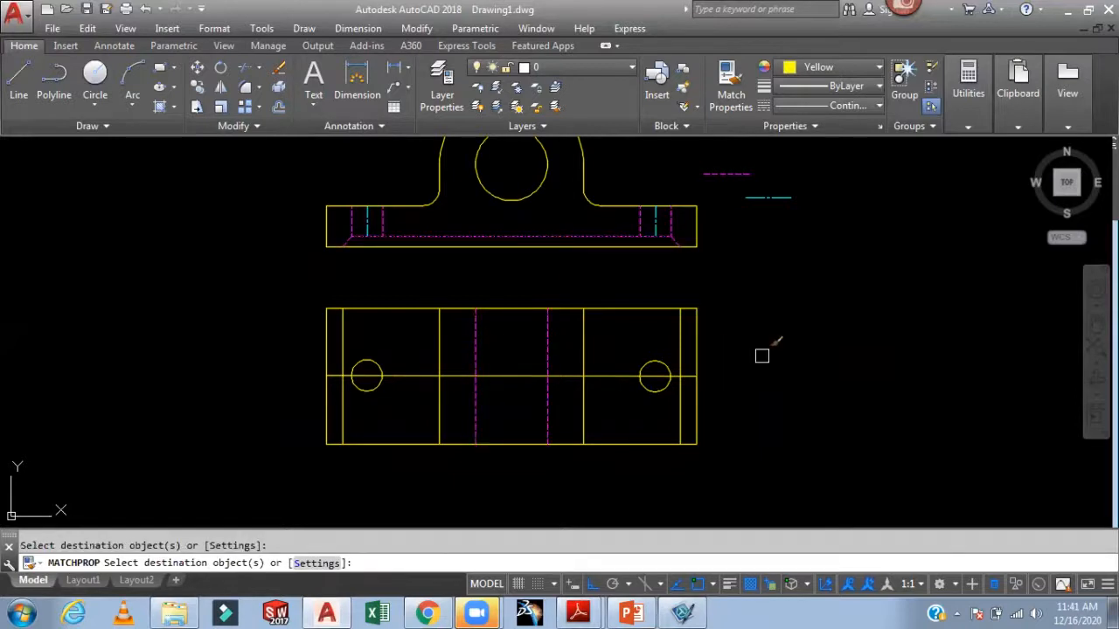
pyautogui.press('Escape')
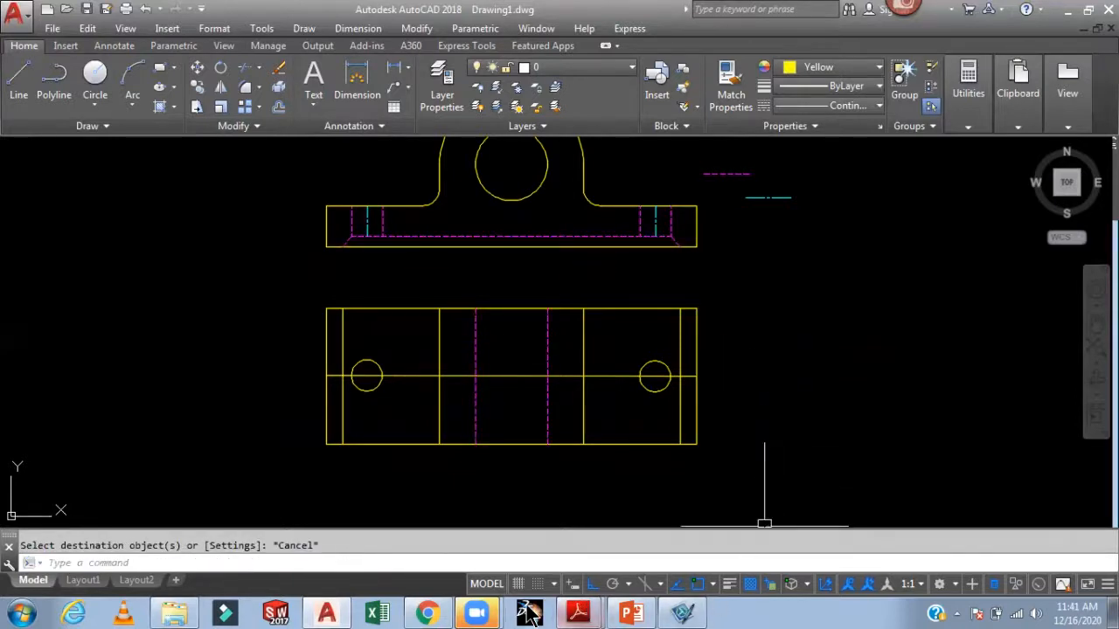
# - Switch to Types of Drawing View to Understand.pdf and check the hidden edges in the top view
pyautogui.moveTo(588, 615)
pyautogui.click(588, 580)
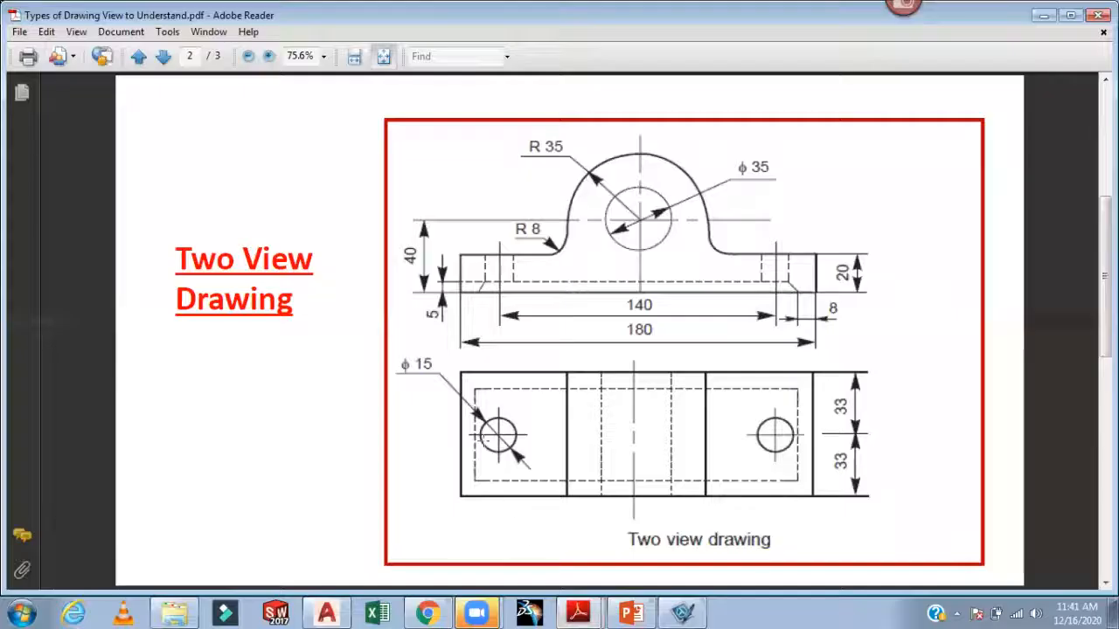
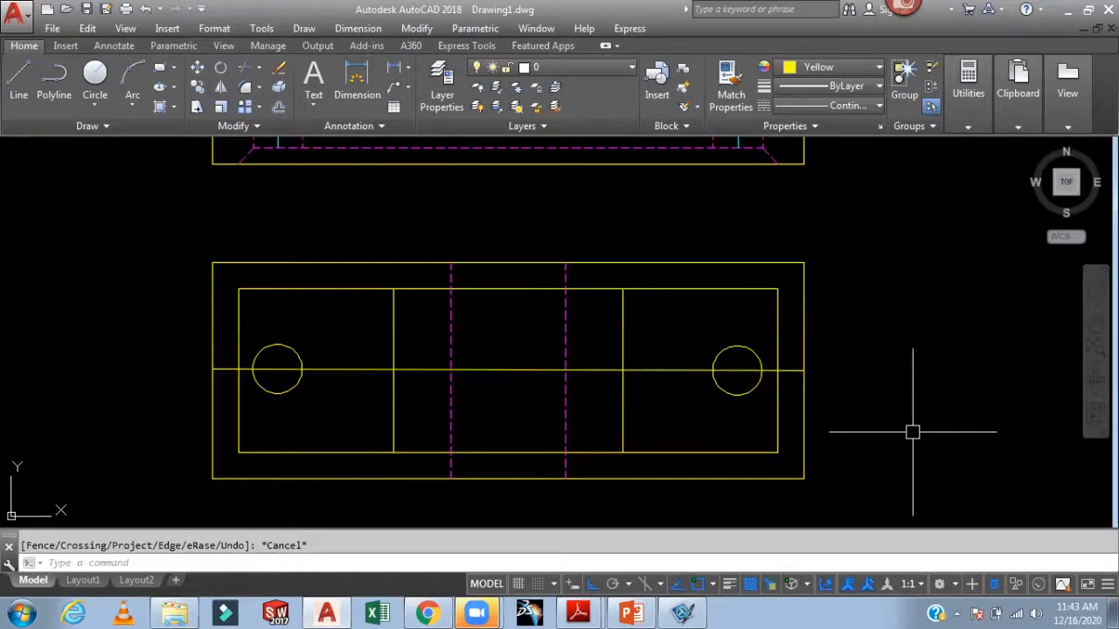
# - Match the dashed magenta hidden-line properties onto the upper and lower lines of the top view's inner rectangle
pyautogui.write('a')
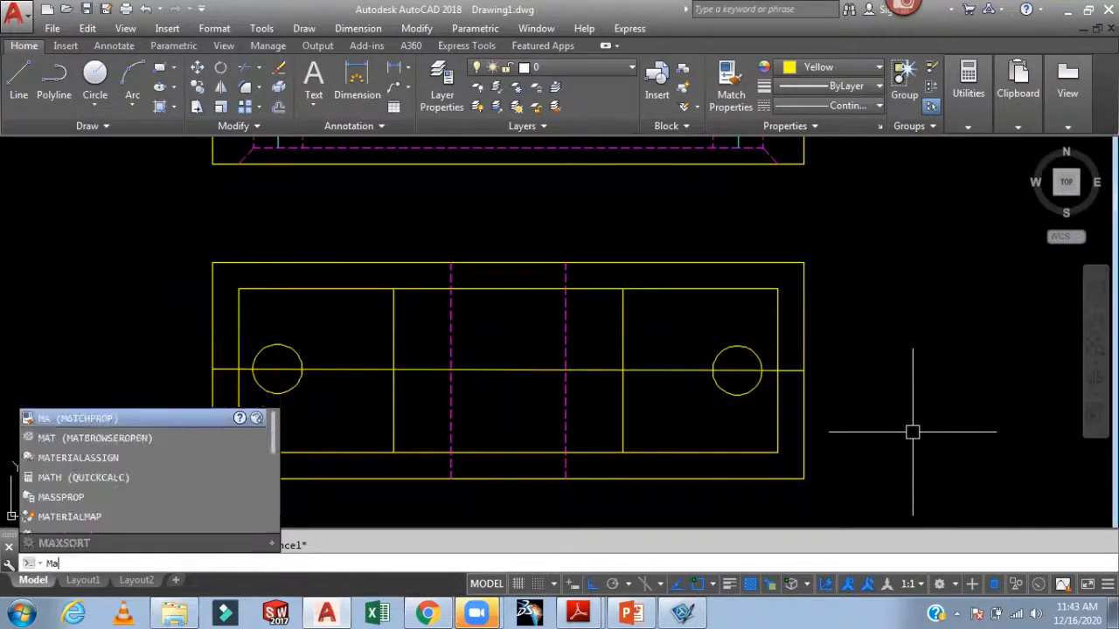
pyautogui.press('Return')
pyautogui.click(565, 330)
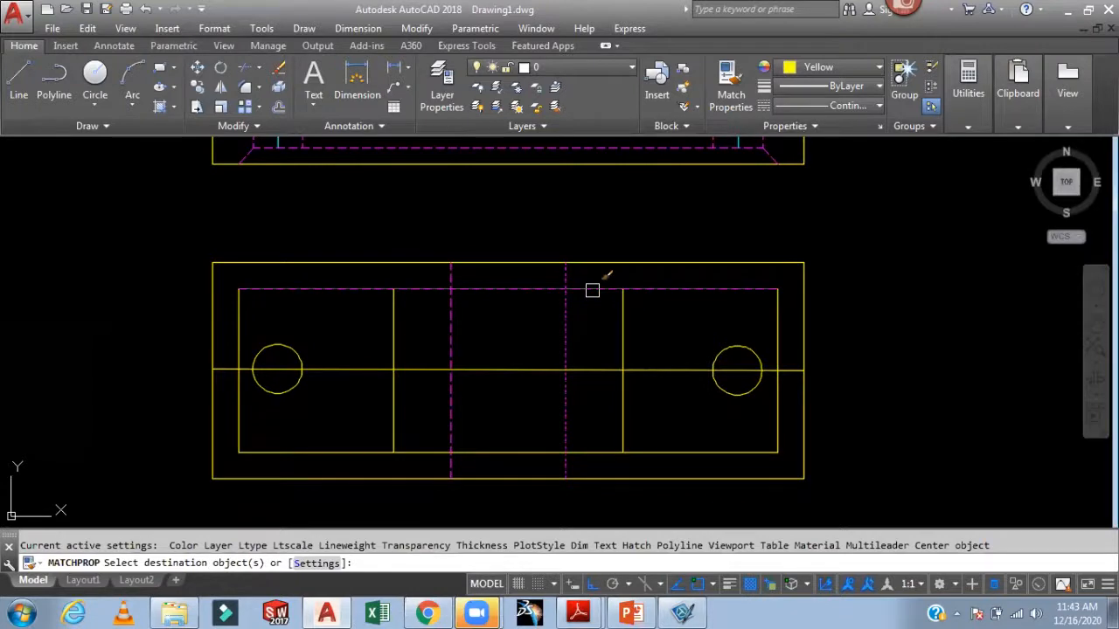
pyautogui.click(592, 289)
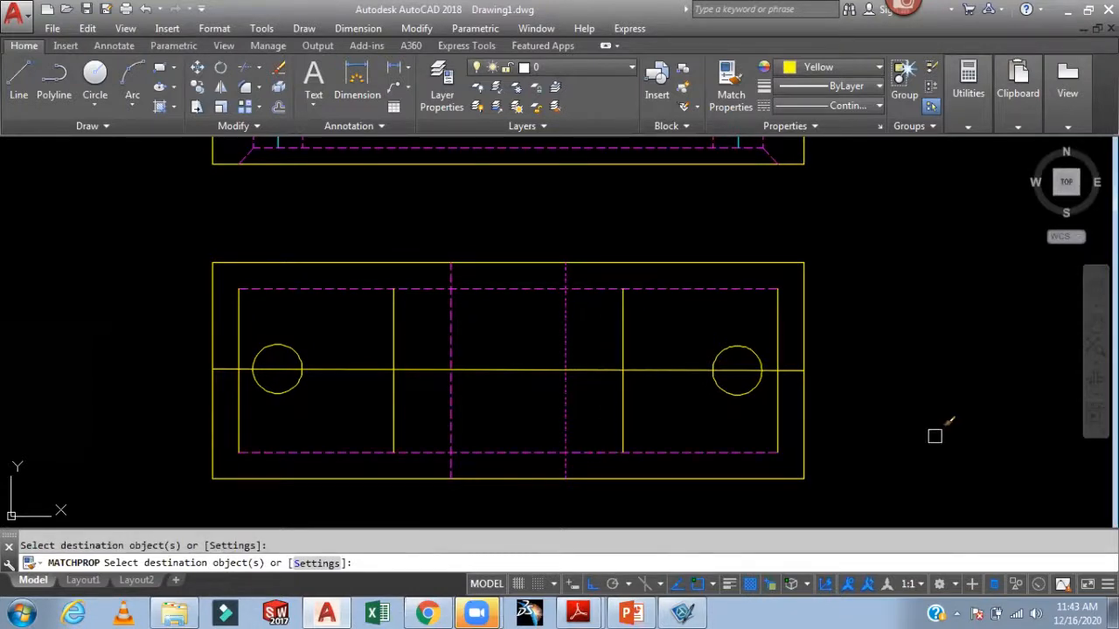
pyautogui.press('Escape')
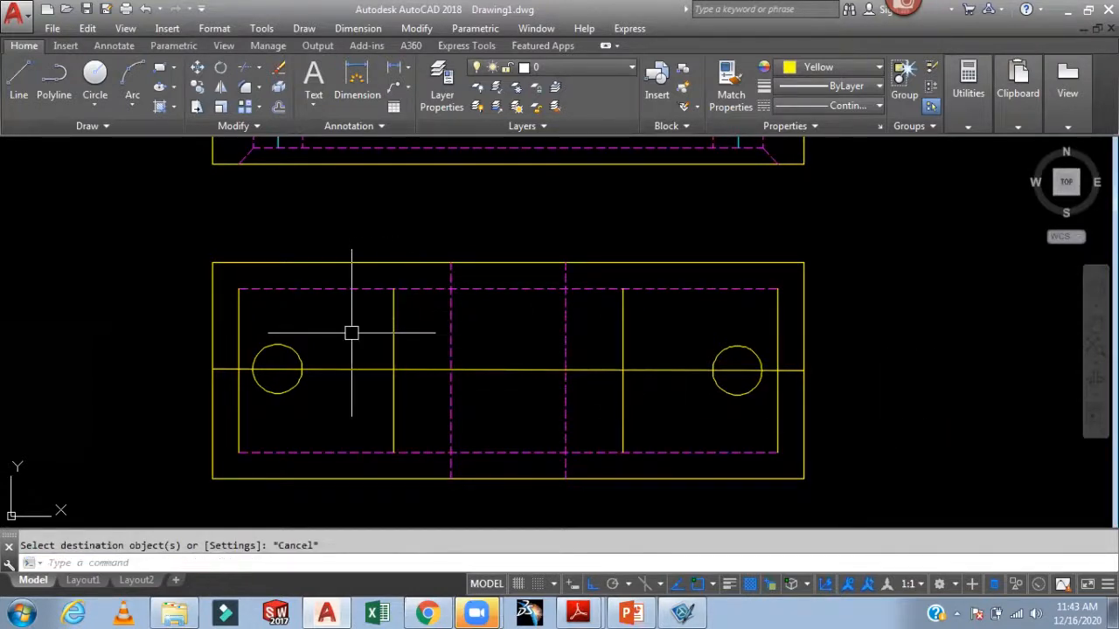
# - Extend both vertical lug edge lines in the top view to the outer rectangle's upper and lower edges
pyautogui.write('ex')
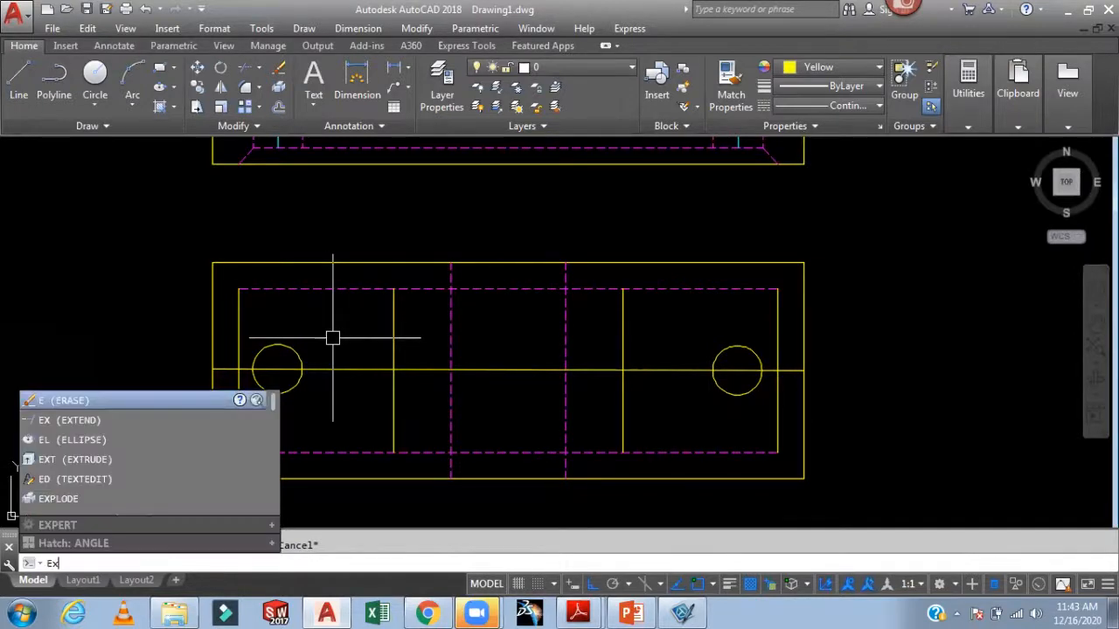
pyautogui.press('Return')
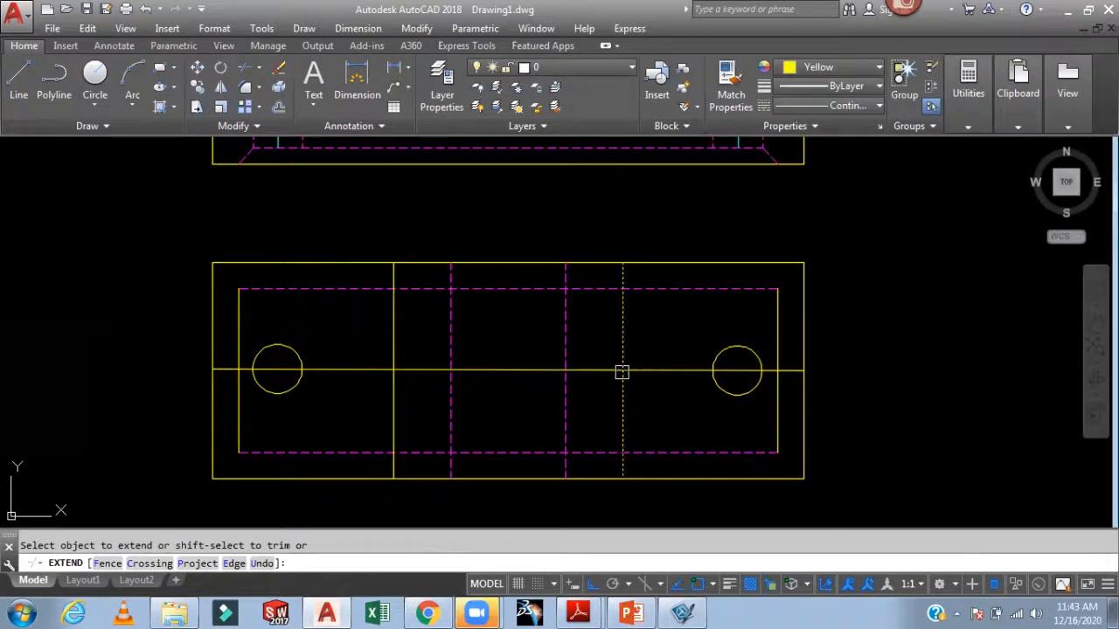
pyautogui.press('Escape')
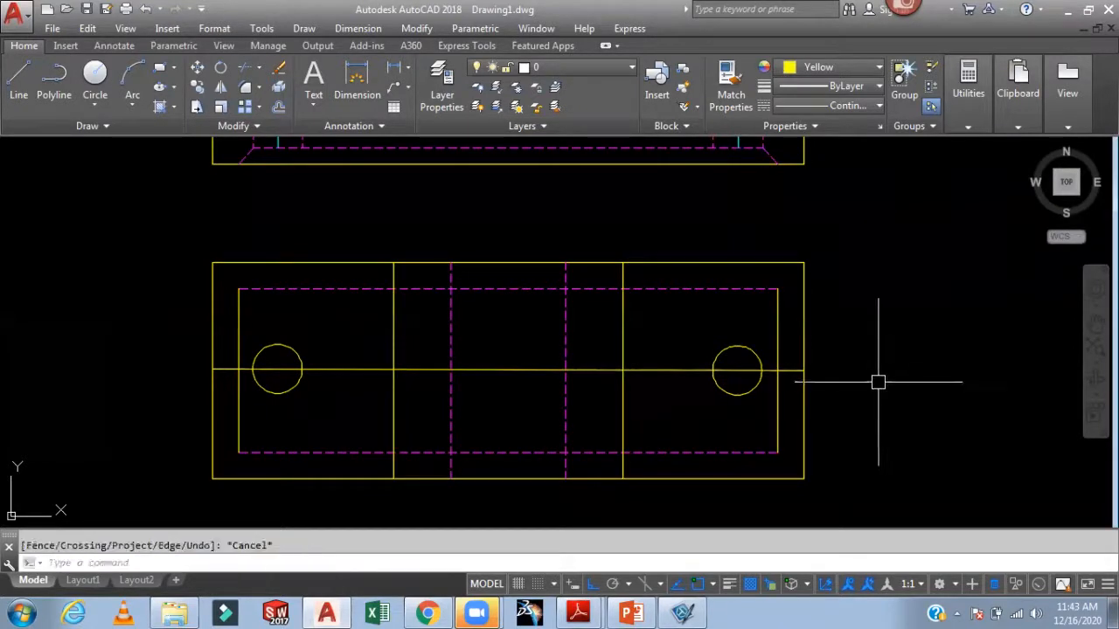
# - Draw a vertical line from the right hole's centre to just above its circle, and extend it down to the circle's lower edge
pyautogui.moveTo(878, 382); pyautogui.dragTo(789, 419, button='middle')
pyautogui.scroll(-2, 844, 384)
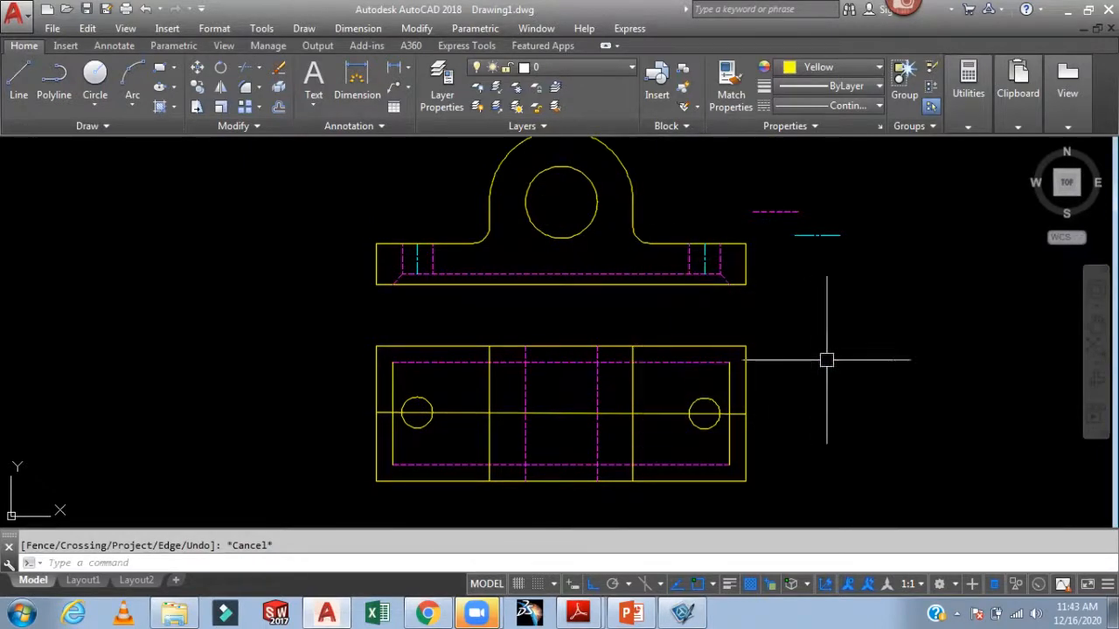
pyautogui.moveTo(824, 357); pyautogui.dragTo(813, 333, button='middle')
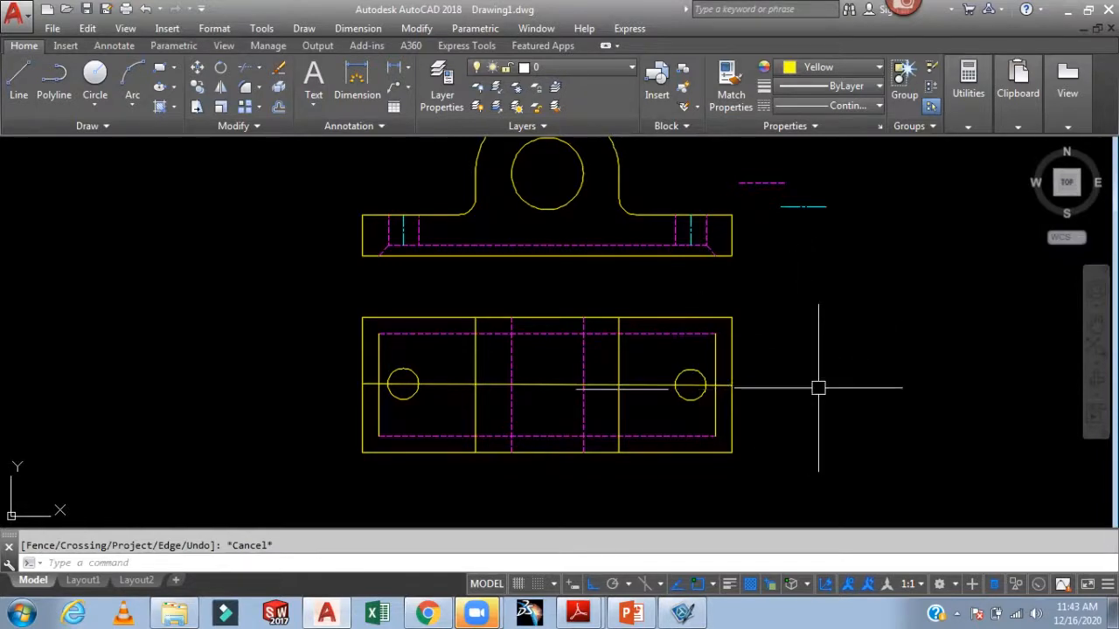
pyautogui.press('Return')
pyautogui.scroll(4, 687, 445)
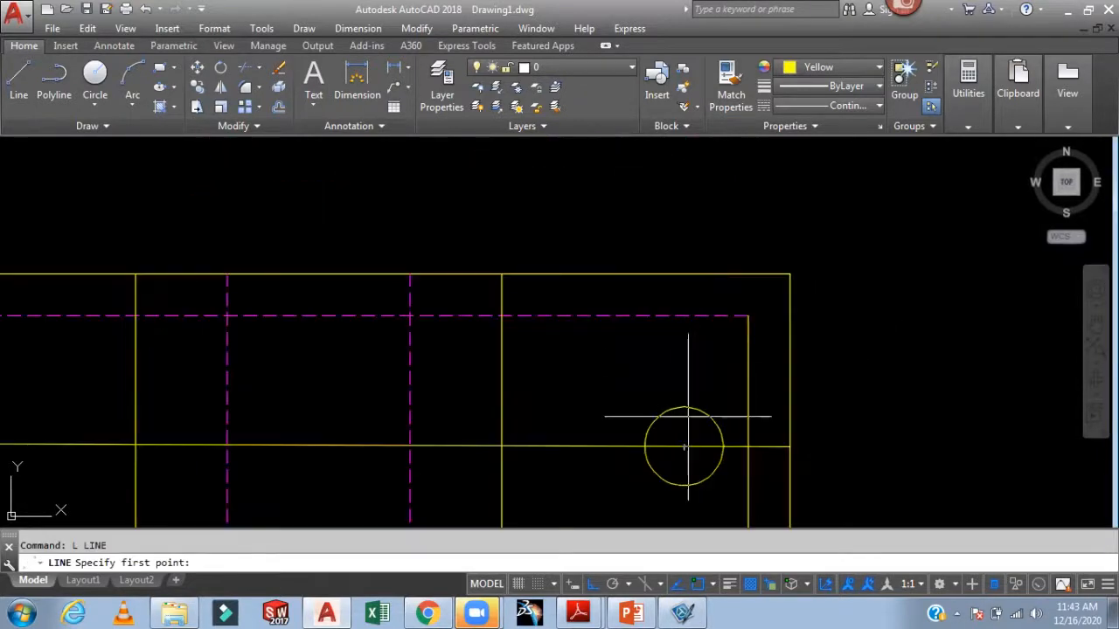
pyautogui.click(684, 445)
pyautogui.click(684, 396)
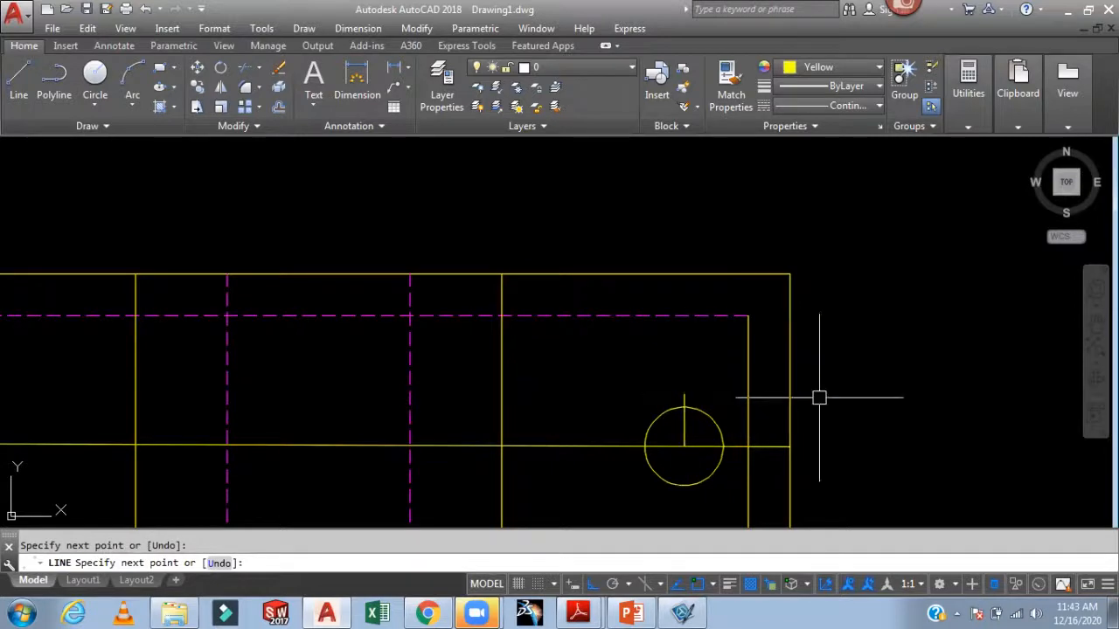
pyautogui.press('Escape')
pyautogui.write('ex')
pyautogui.press('Return')
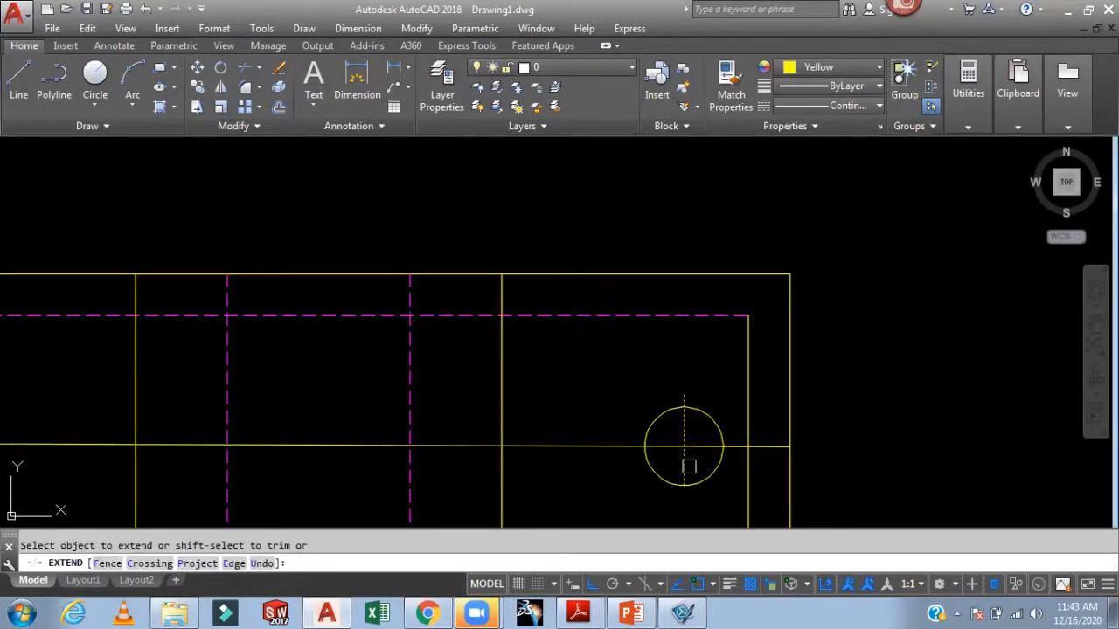
pyautogui.press('Escape')
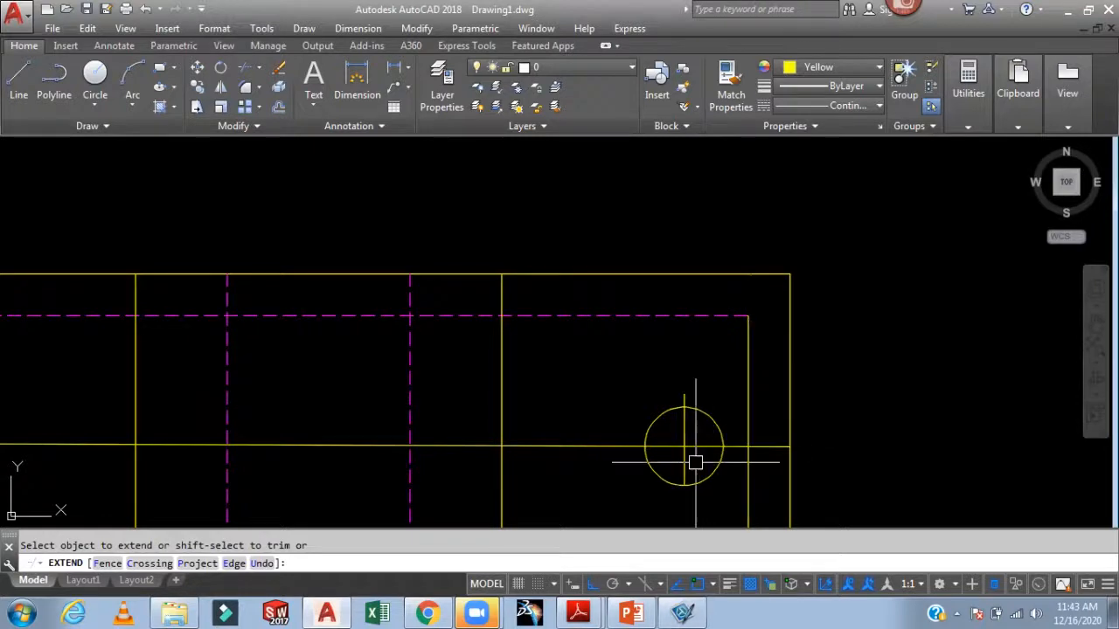
# - Stretch the lower end of the right hole's vertical centre line slightly past the circle
pyautogui.click(686, 466)
pyautogui.scroll(2, 701, 485)
pyautogui.click(675, 486)
pyautogui.click(675, 504)
pyautogui.press('Escape')
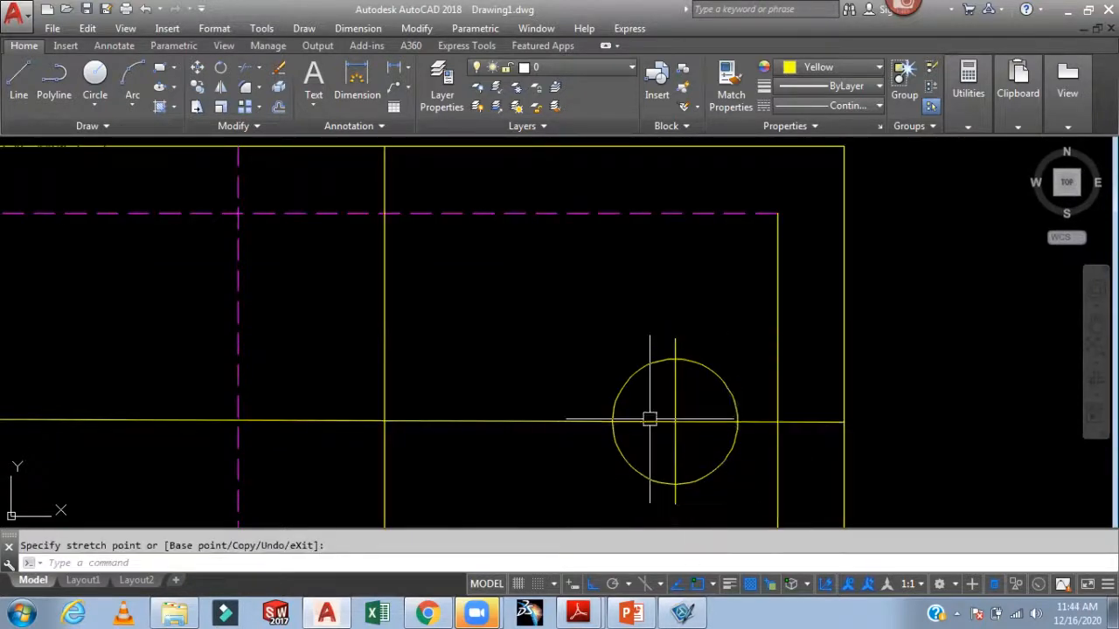
# - Check the hole centre lines of the top view in Types of Drawing View to Understand.pdf, and return to the AutoCAD drawing
pyautogui.scroll(-3, 620, 367)
pyautogui.moveTo(732, 338); pyautogui.dragTo(776, 342, button='middle')
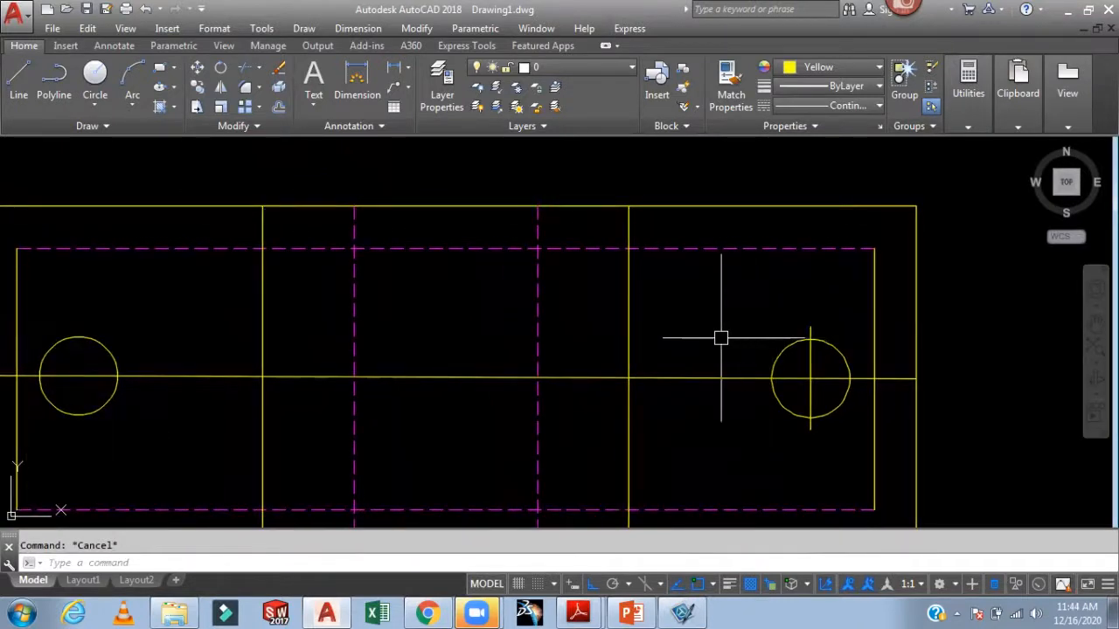
pyautogui.moveTo(579, 615)
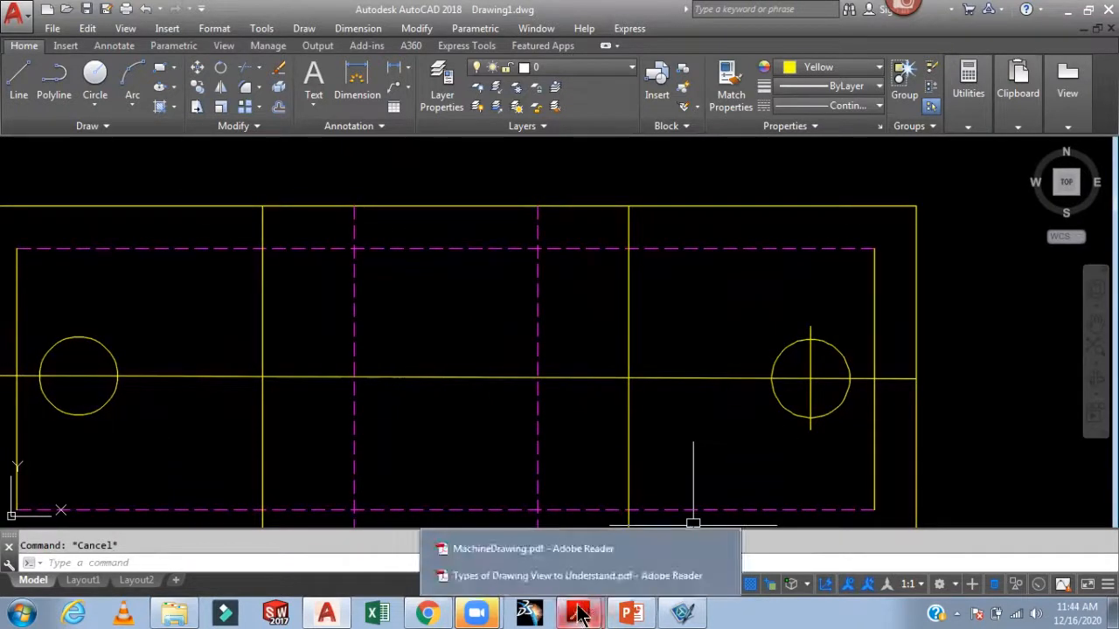
pyautogui.click(568, 582)
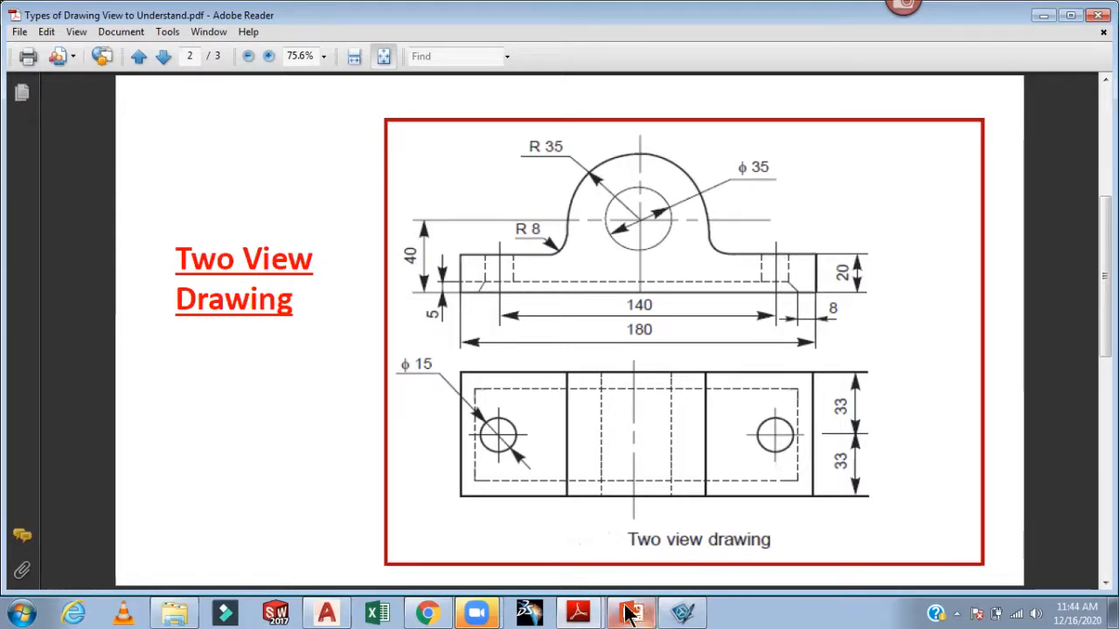
pyautogui.moveTo(580, 614)
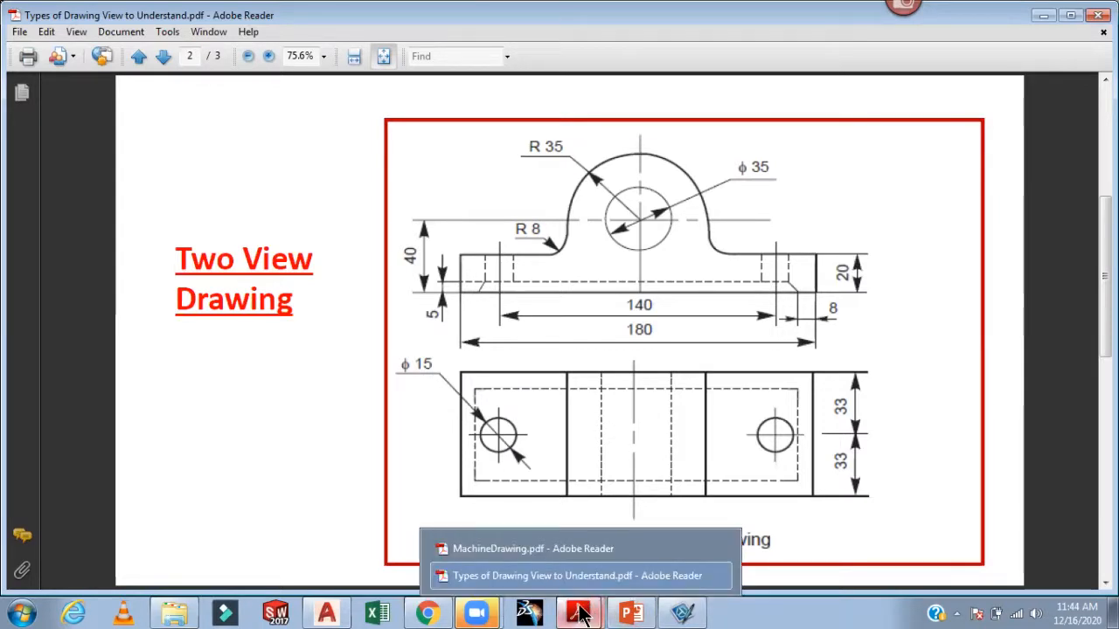
pyautogui.click(328, 614)
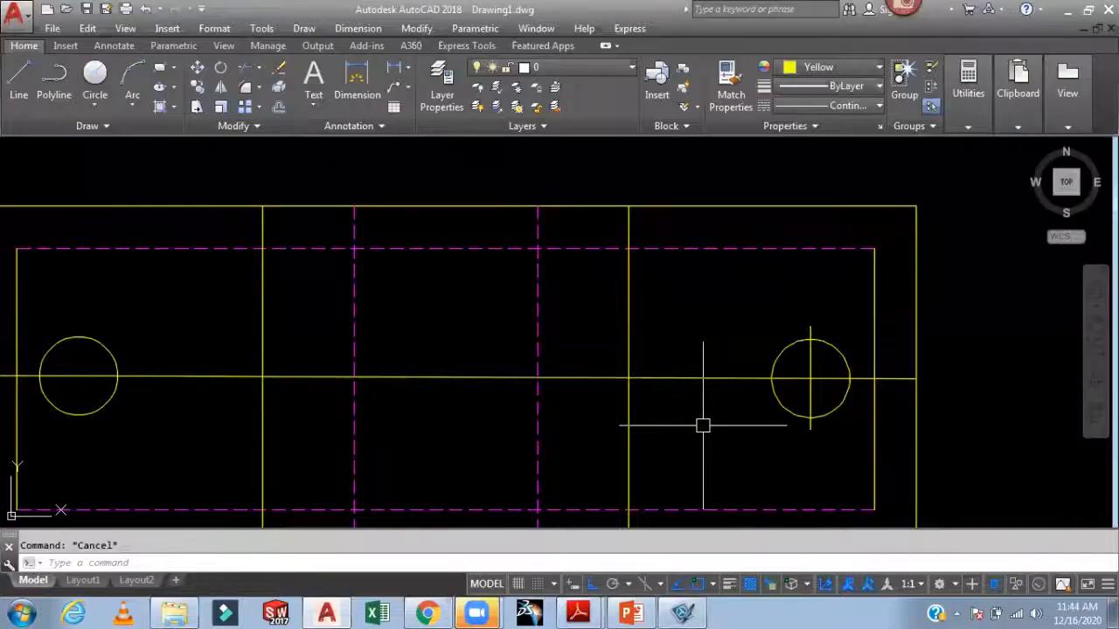
# - Trim the top view's long horizontal line between the two holes, keeping only the portions at each hole
pyautogui.write('tr')
pyautogui.press('Return')
pyautogui.scroll(-2, 722, 384)
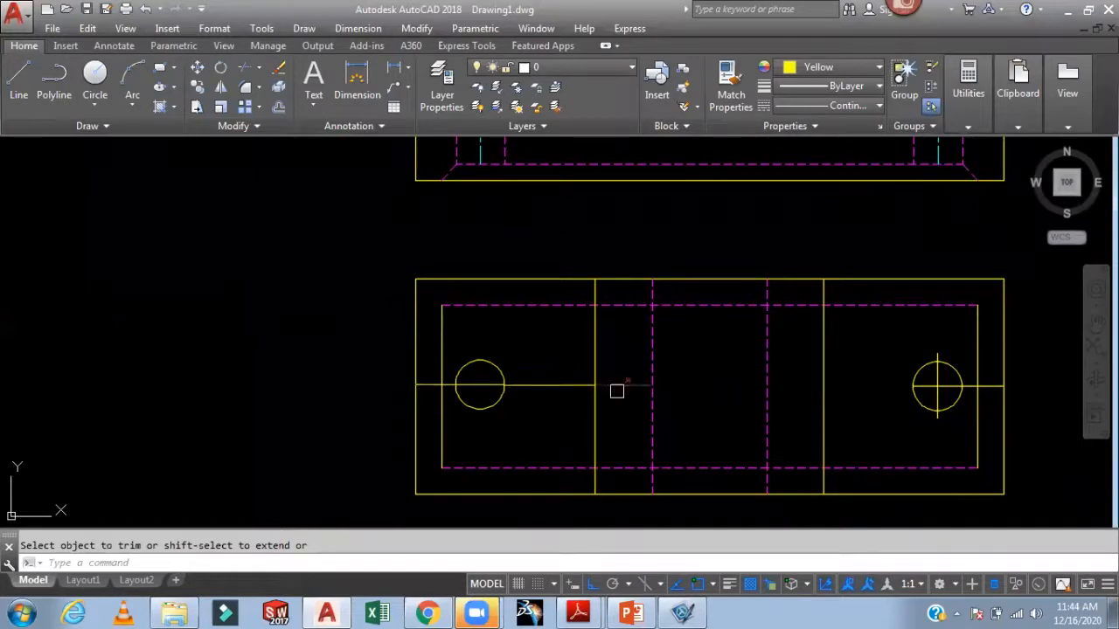
pyautogui.press('Escape')
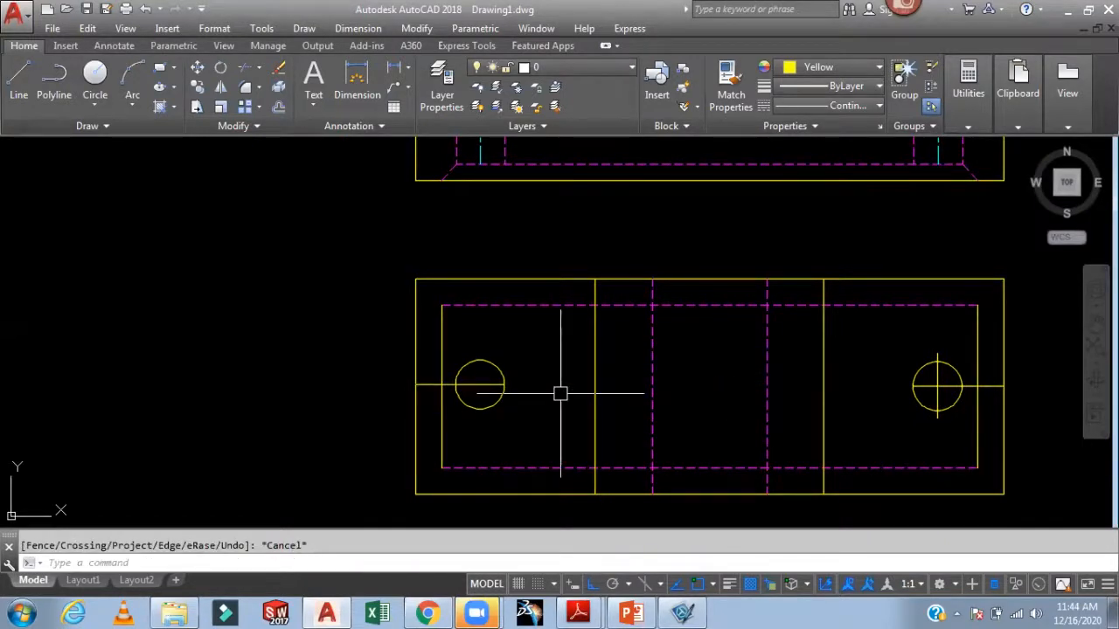
# - Move the left hole's horizontal line by its midpoint onto the centre of the left circle
pyautogui.press('Return')
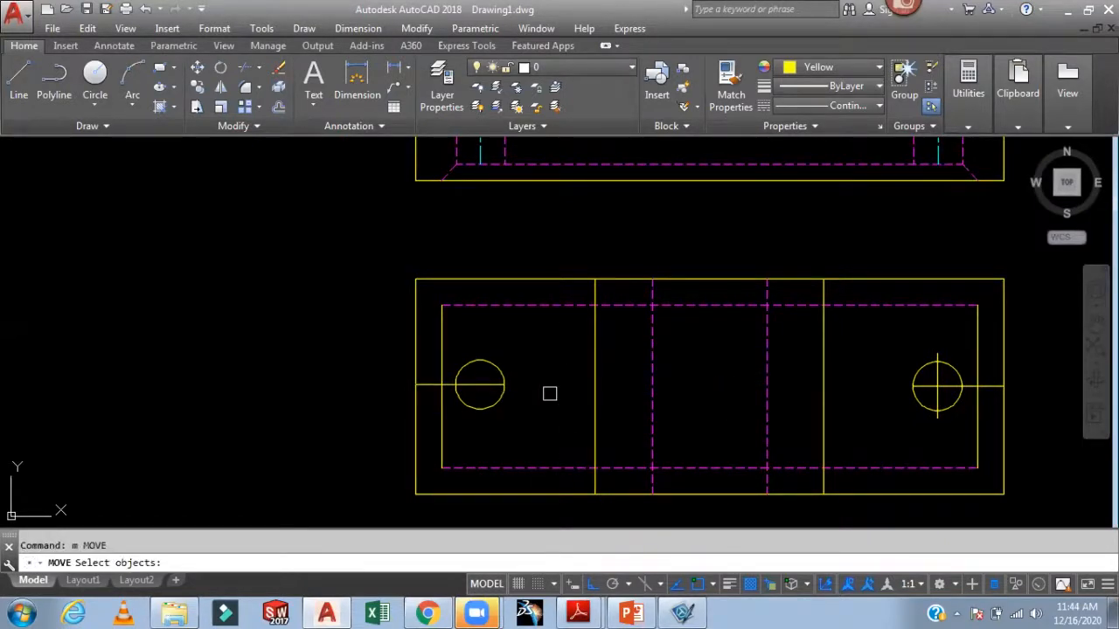
pyautogui.click(459, 384)
pyautogui.click(479, 385)
pyautogui.click(479, 385)
pyautogui.moveTo(567, 392); pyautogui.dragTo(483, 401, button='middle')
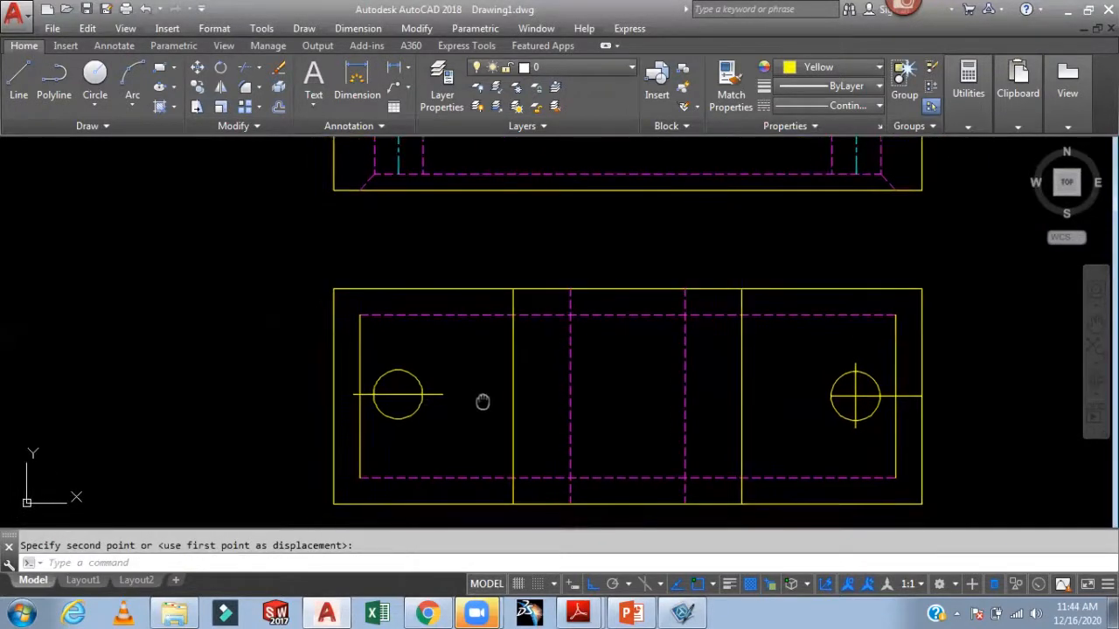
# - Shift the right hole's horizontal line by its midpoint onto the centre of the right circle
pyautogui.click(869, 396)
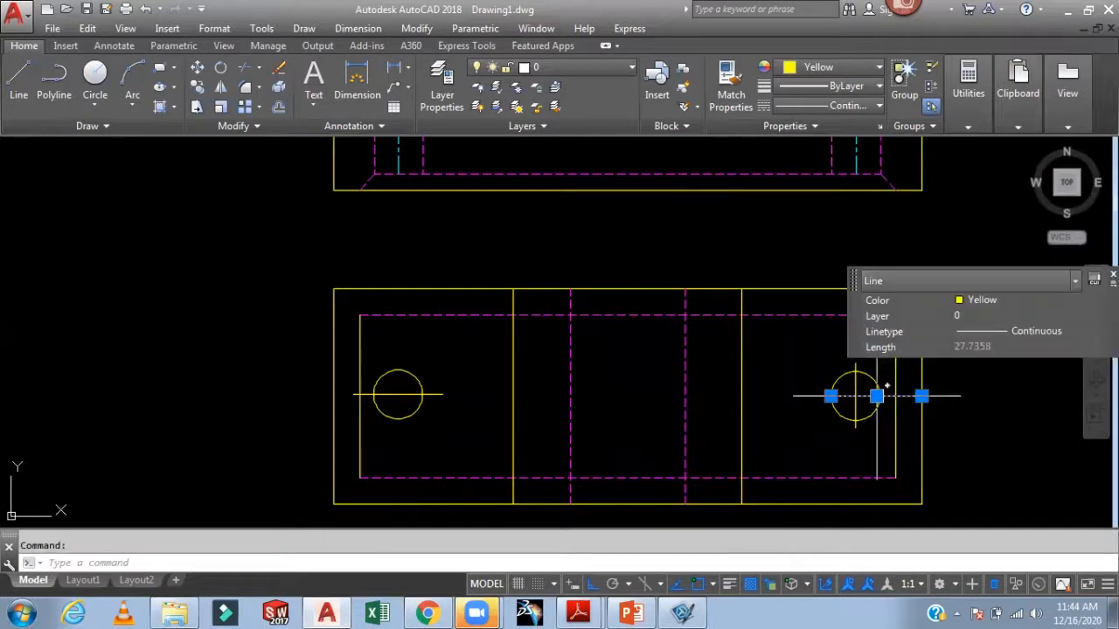
pyautogui.click(877, 396)
pyautogui.click(855, 396)
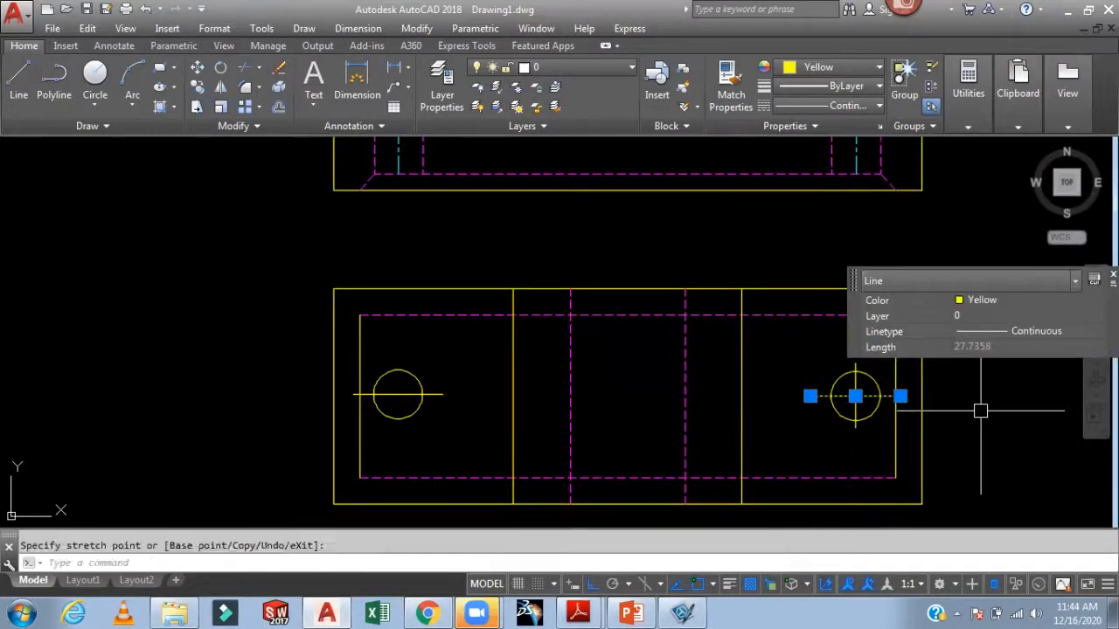
pyautogui.press('Escape')
# - Shorten both ends of the right hole's horizontal centre line so it extends only slightly past the circle
pyautogui.scroll(4, 874, 393)
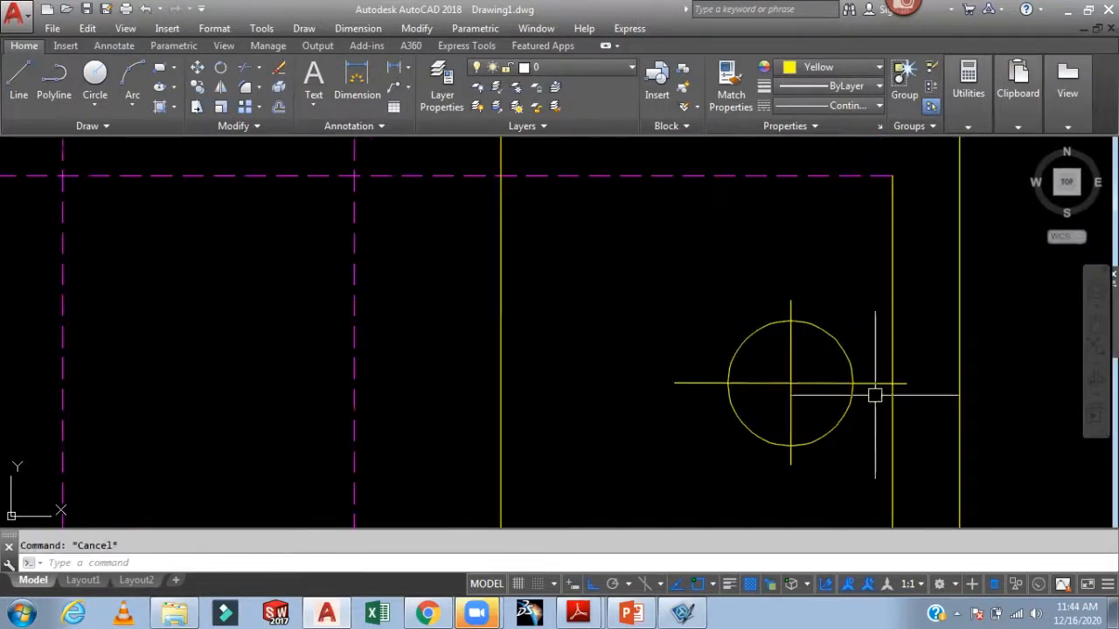
pyautogui.click(892, 384)
pyautogui.click(906, 383)
pyautogui.click(877, 383)
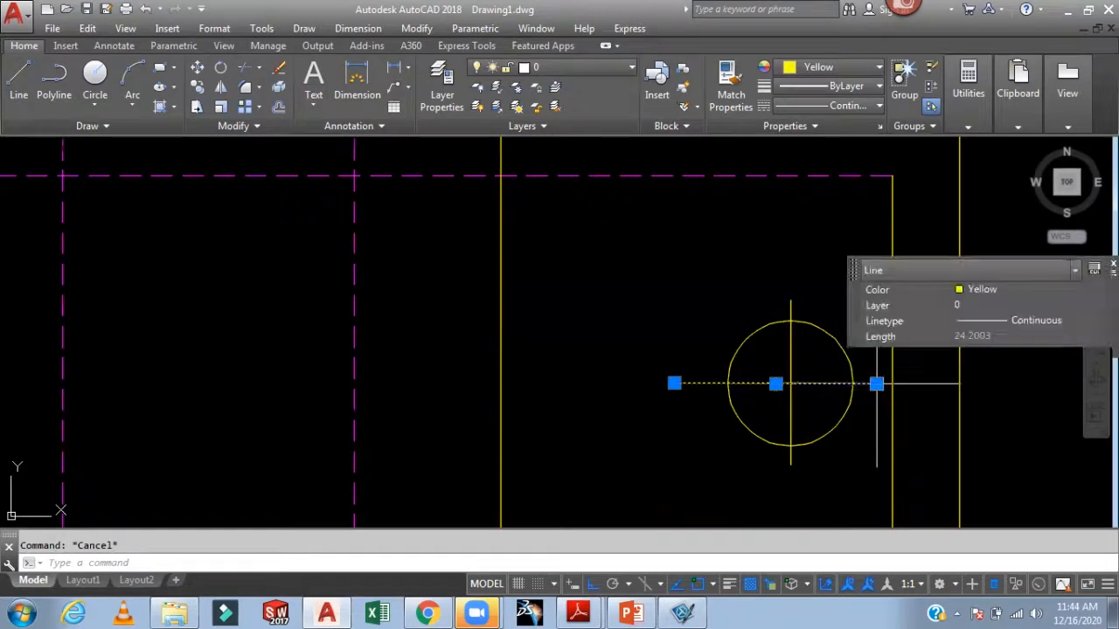
pyautogui.click(675, 383)
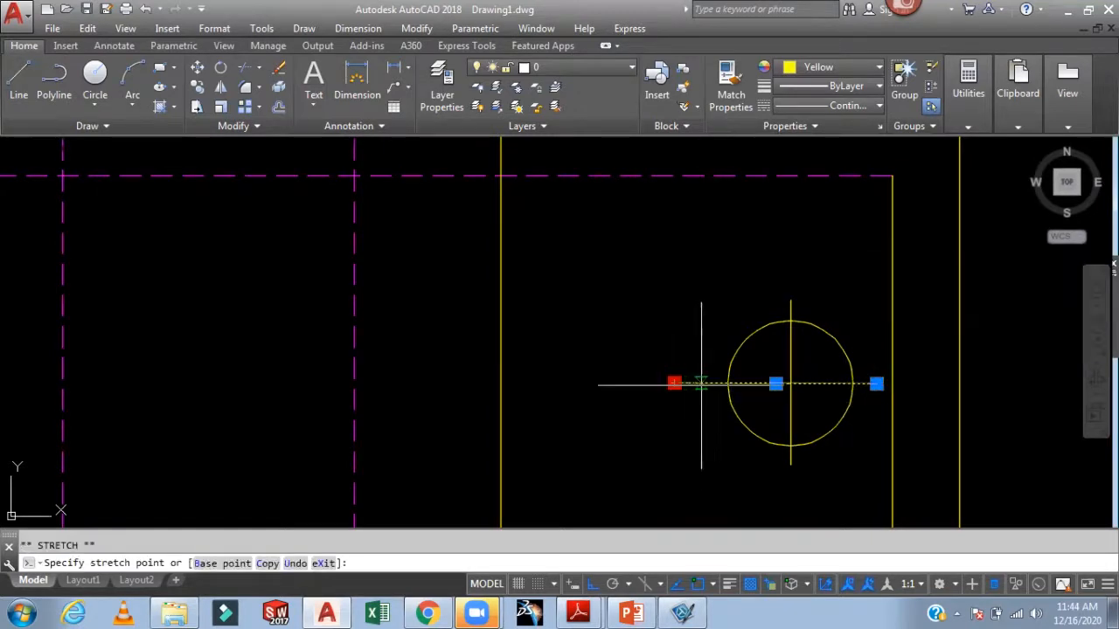
pyautogui.click(705, 383)
pyautogui.press('Escape')
pyautogui.scroll(-5, 690, 409)
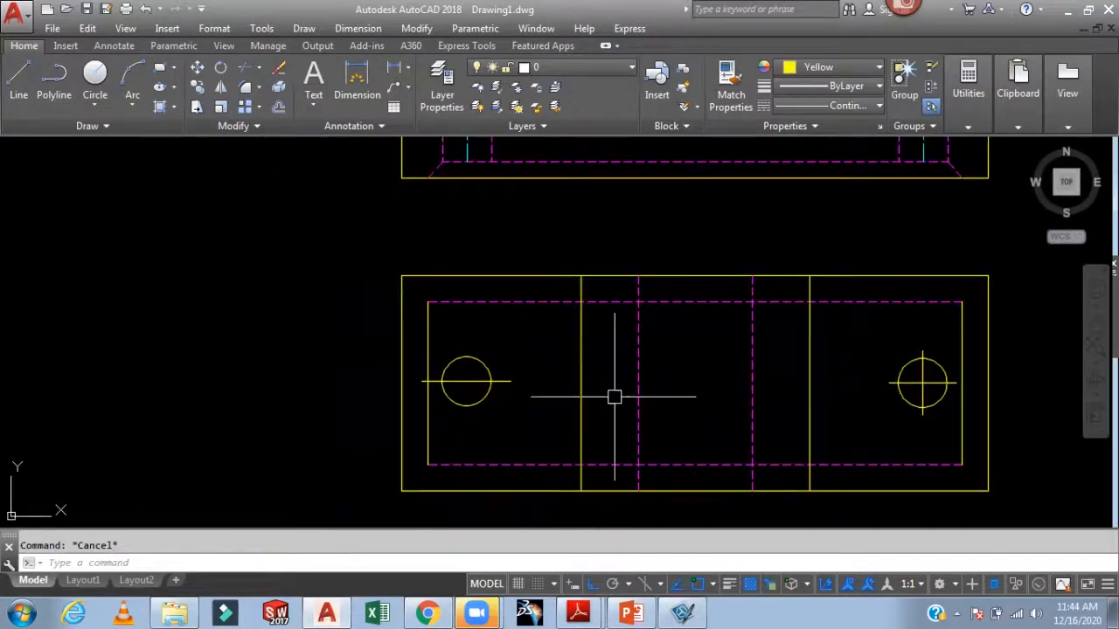
# - Delete the left hole's horizontal line and copy the right hole's crossed centre lines from its centre to the left hole's centre
pyautogui.click(515, 382)
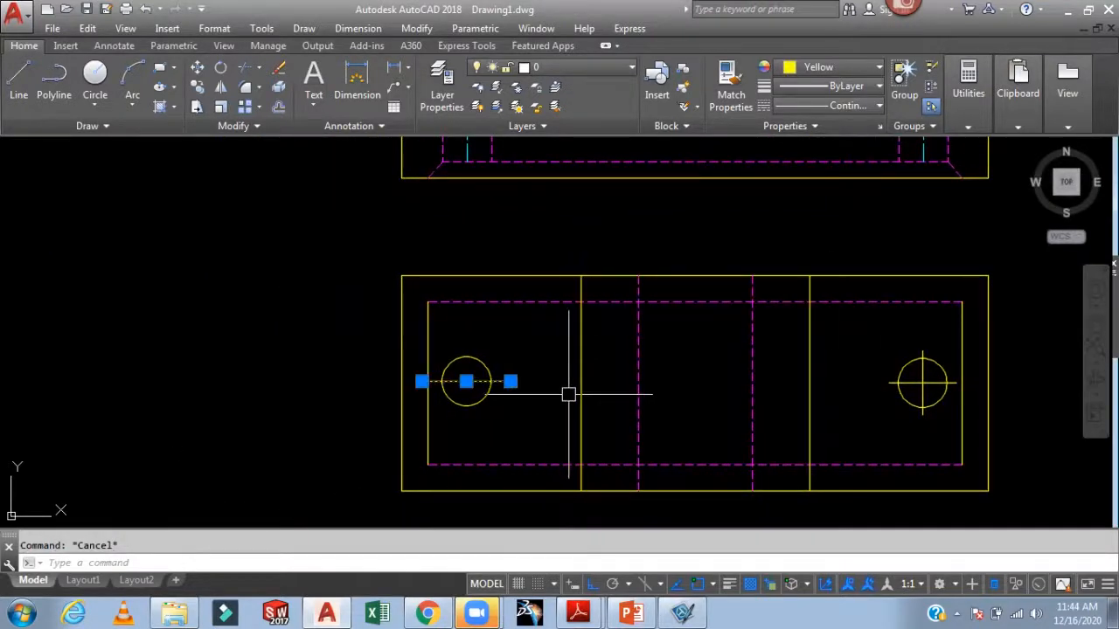
pyautogui.write('co')
pyautogui.press('Return')
pyautogui.scroll(4, 920, 376)
pyautogui.click(939, 375)
pyautogui.click(910, 412)
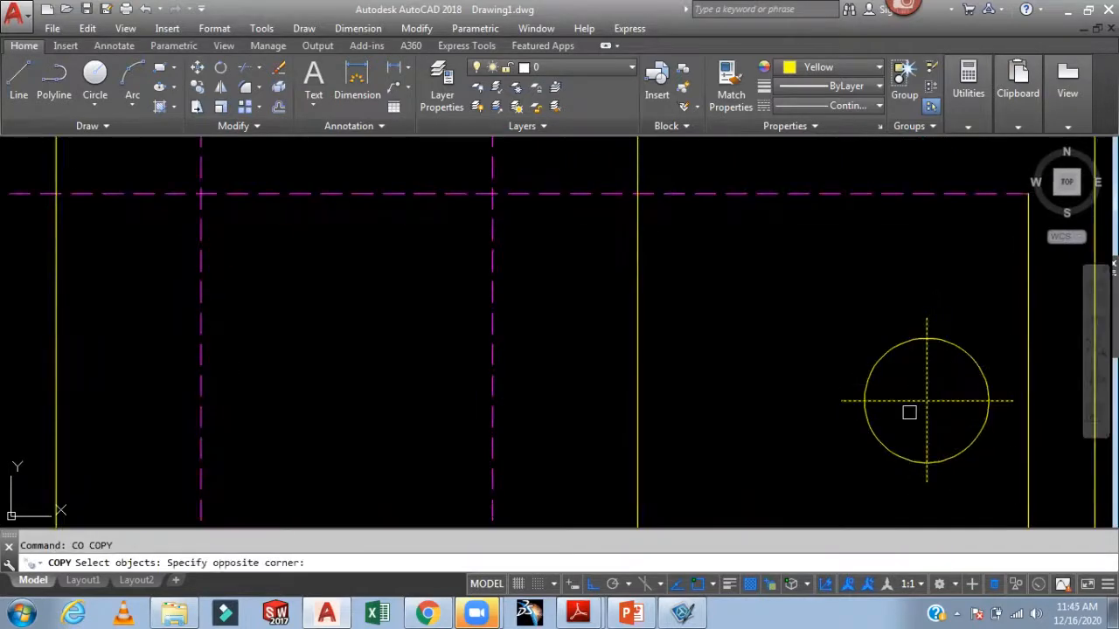
pyautogui.press('Return')
pyautogui.click(927, 401)
pyautogui.scroll(-2, 741, 399)
pyautogui.moveTo(738, 399); pyautogui.dragTo(1041, 366, button='middle')
pyautogui.click(437, 363)
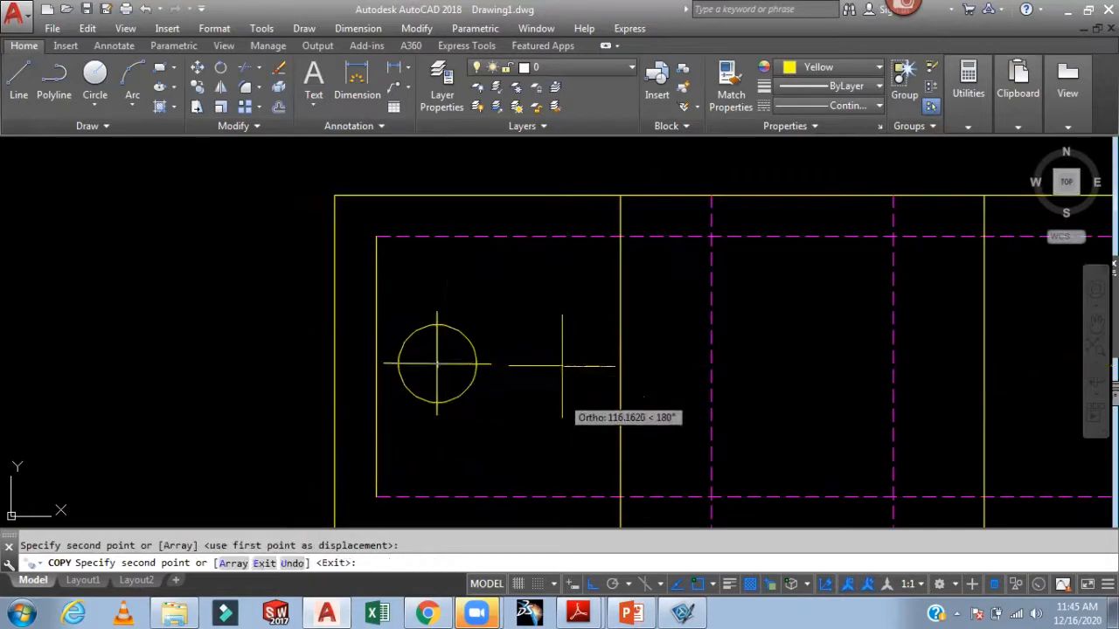
pyautogui.press('Escape')
# - Draw a vertical line about 41.5 units long from the top of the front view's large hole to just below it
pyautogui.scroll(-2, 519, 333)
pyautogui.moveTo(518, 334); pyautogui.dragTo(562, 442, button='middle')
pyautogui.scroll(-2, 562, 442)
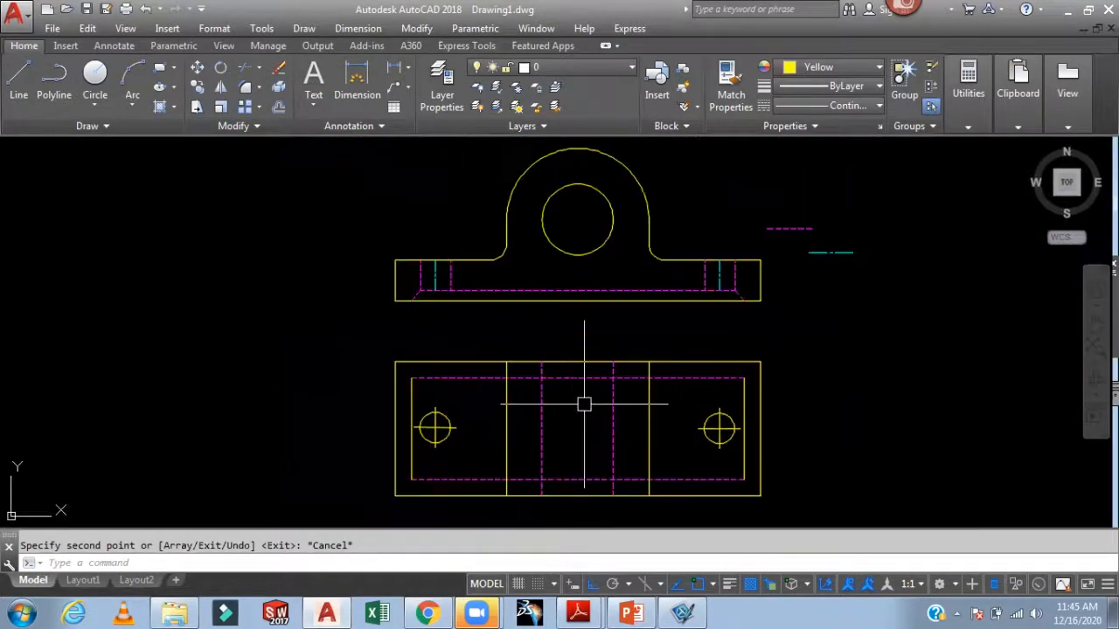
pyautogui.moveTo(583, 400); pyautogui.dragTo(568, 438, button='middle')
pyautogui.write('l')
pyautogui.press('Return')
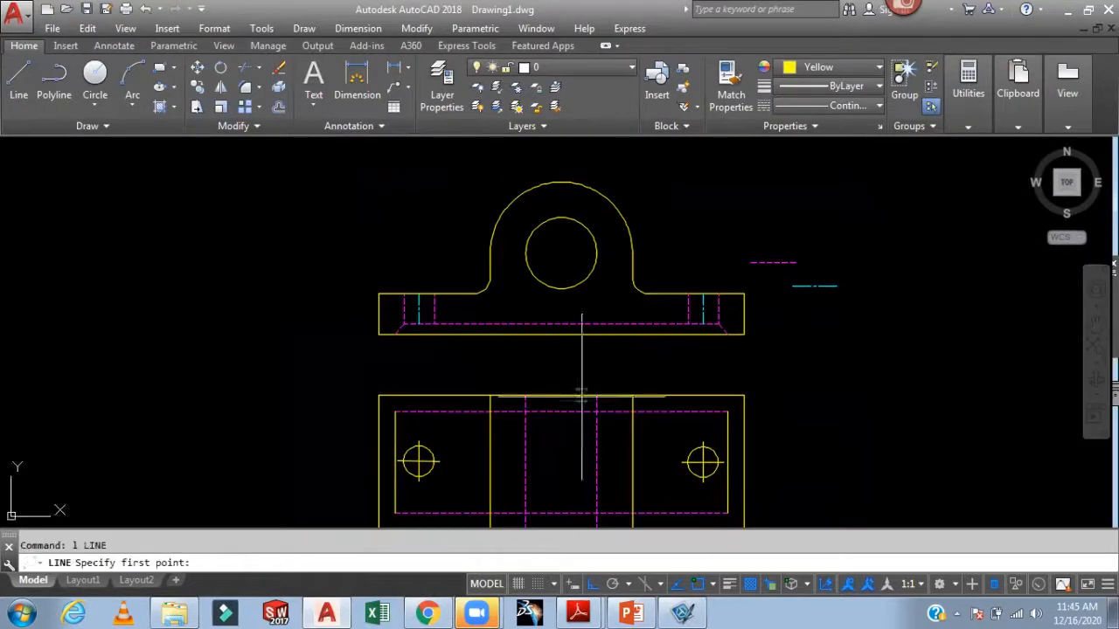
pyautogui.click(565, 259)
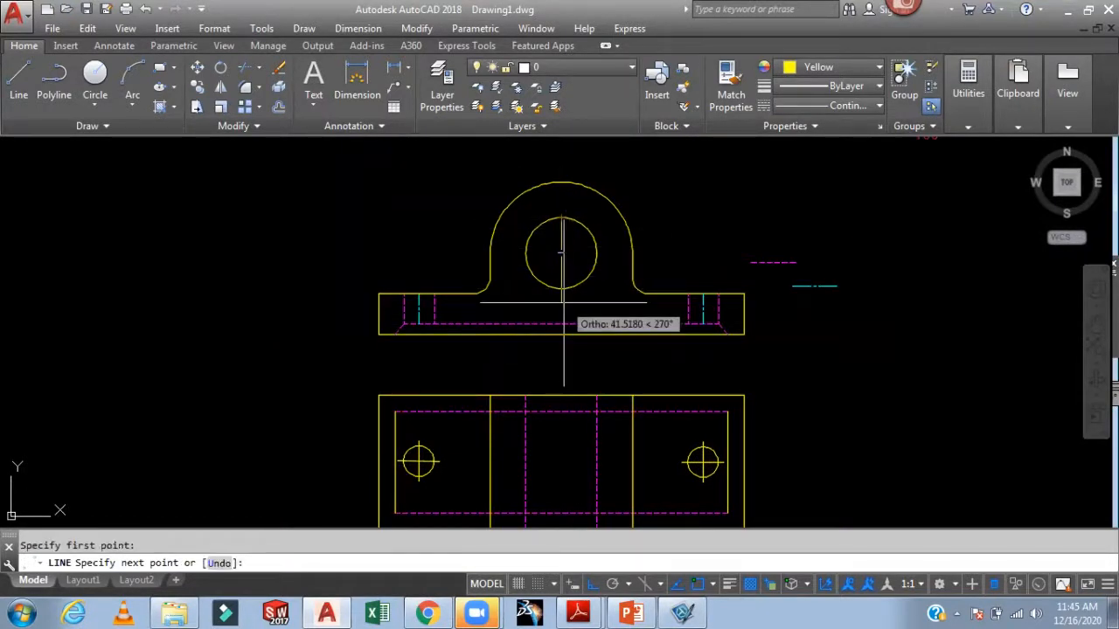
pyautogui.click(564, 302)
pyautogui.press('Escape')
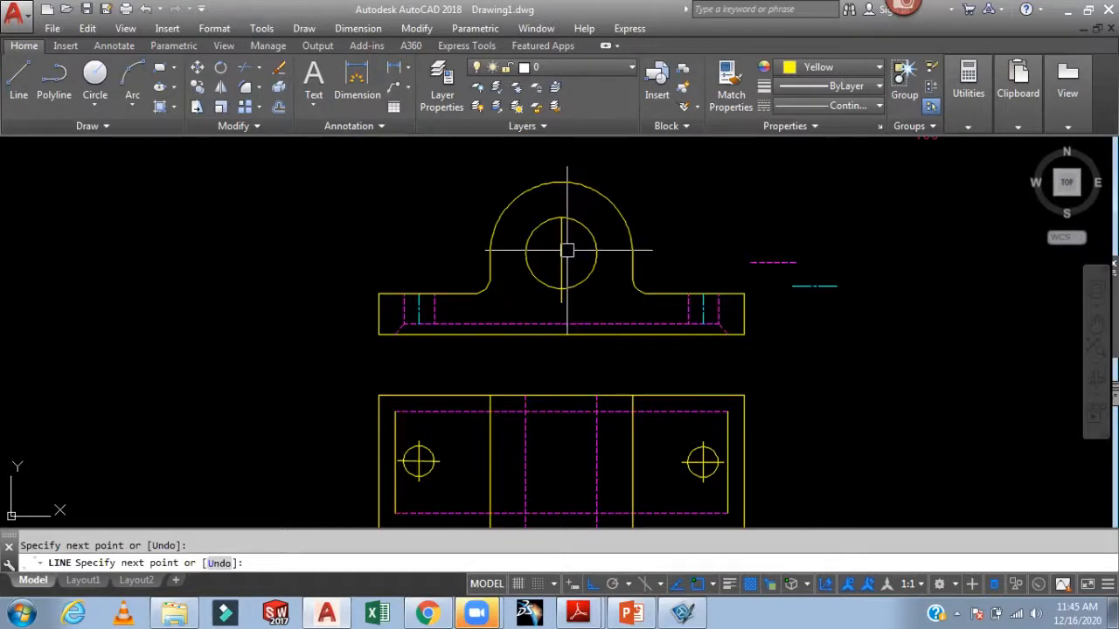
# - Stretch the upper end of the large hole's vertical centre line above the circle, making it about 52.6 units long
pyautogui.click(563, 244)
pyautogui.click(562, 217)
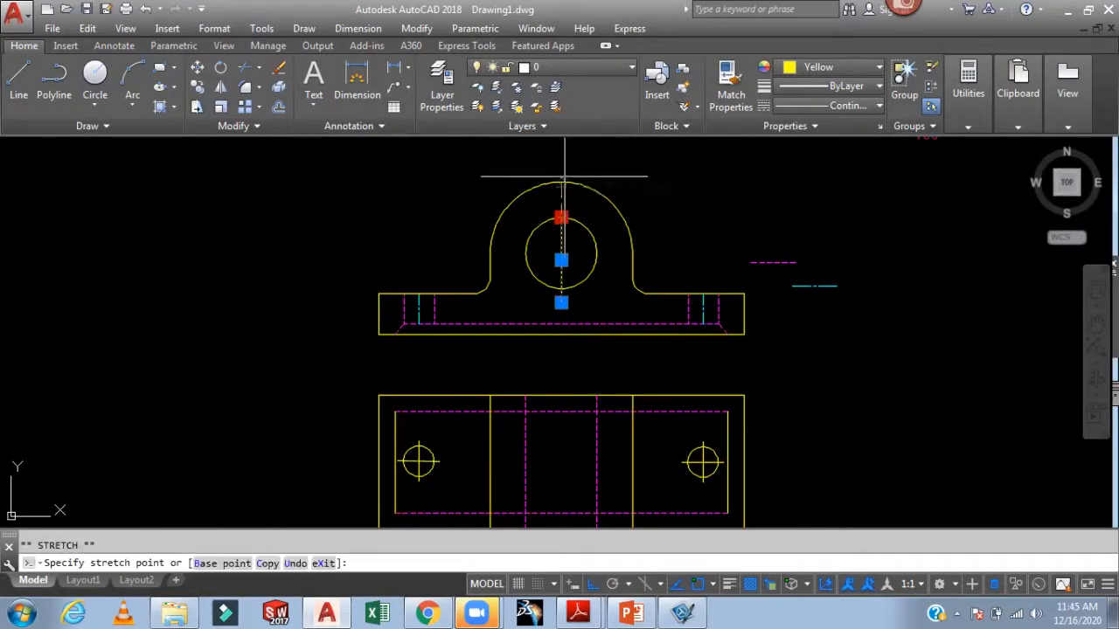
pyautogui.scroll(2, 562, 195)
pyautogui.click(562, 196)
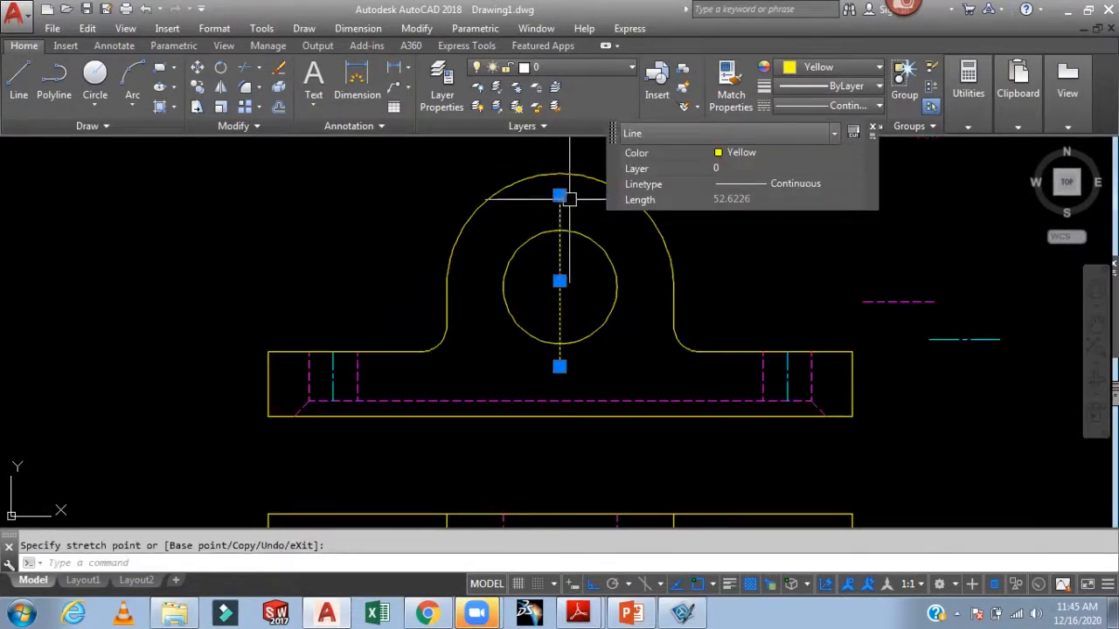
pyautogui.press('Escape')
# - Rotate a copy of the large hole's vertical centre line by 90 degrees about its midpoint
pyautogui.write('RO')
pyautogui.press('Return')
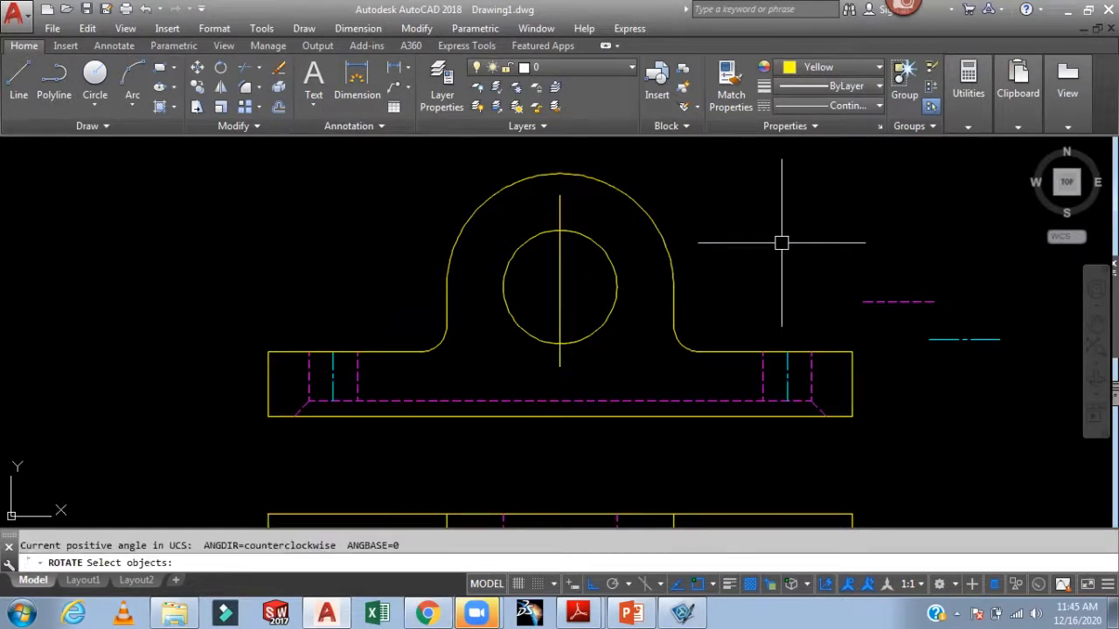
pyautogui.click(562, 290)
pyautogui.press('Return')
pyautogui.click(559, 281)
pyautogui.write('c')
pyautogui.press('Return')
pyautogui.write('90')
pyautogui.press('Return')
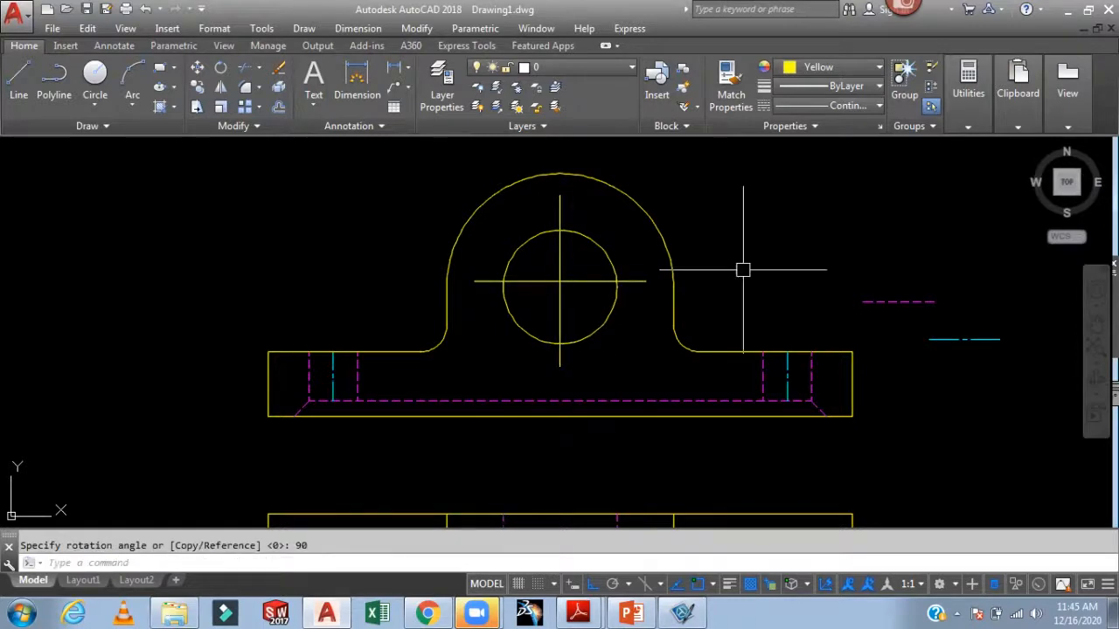
# - Move the crossed centre lines from their intersection onto the centre of the front view's large hole
pyautogui.moveTo(794, 245); pyautogui.dragTo(794, 219, button='middle')
pyautogui.write('m')
pyautogui.press('Return')
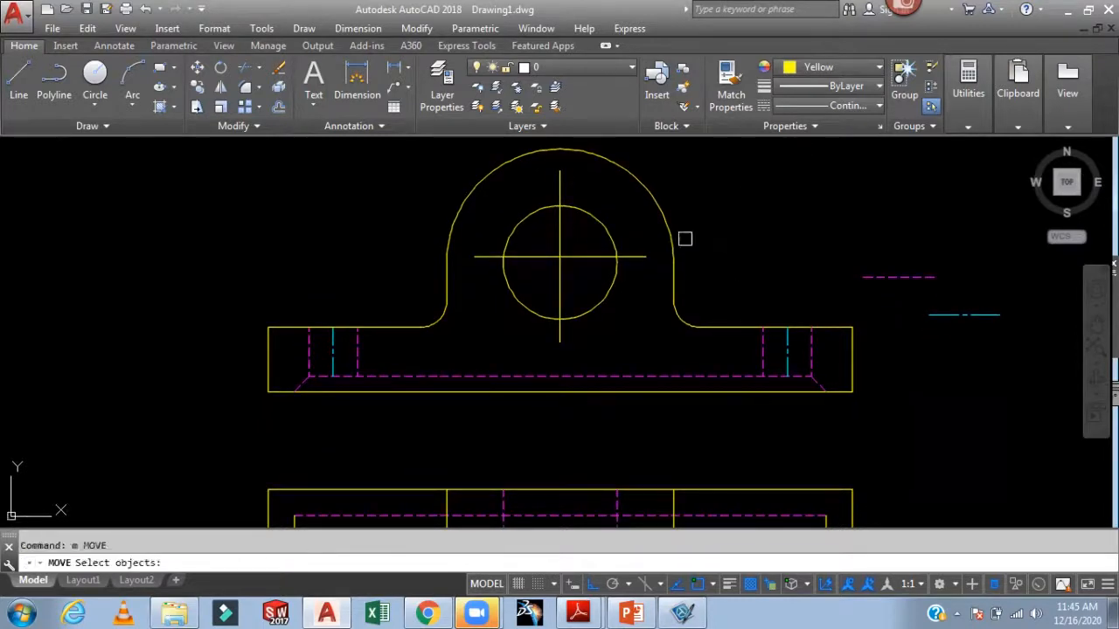
pyautogui.click(581, 238)
pyautogui.click(533, 259)
pyautogui.press('Return')
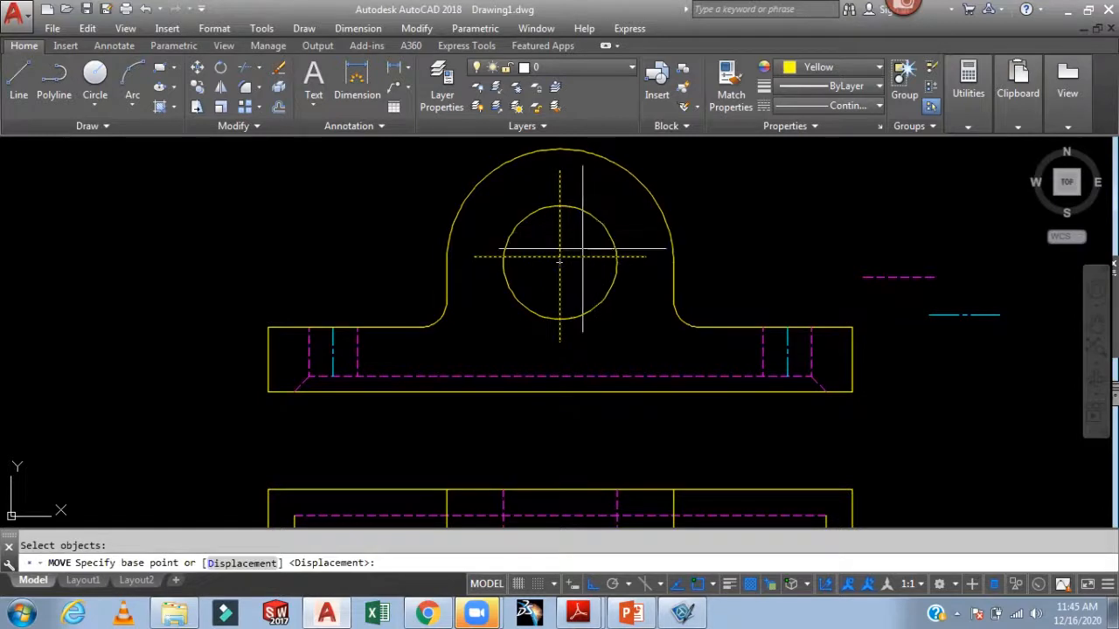
pyautogui.click(576, 238)
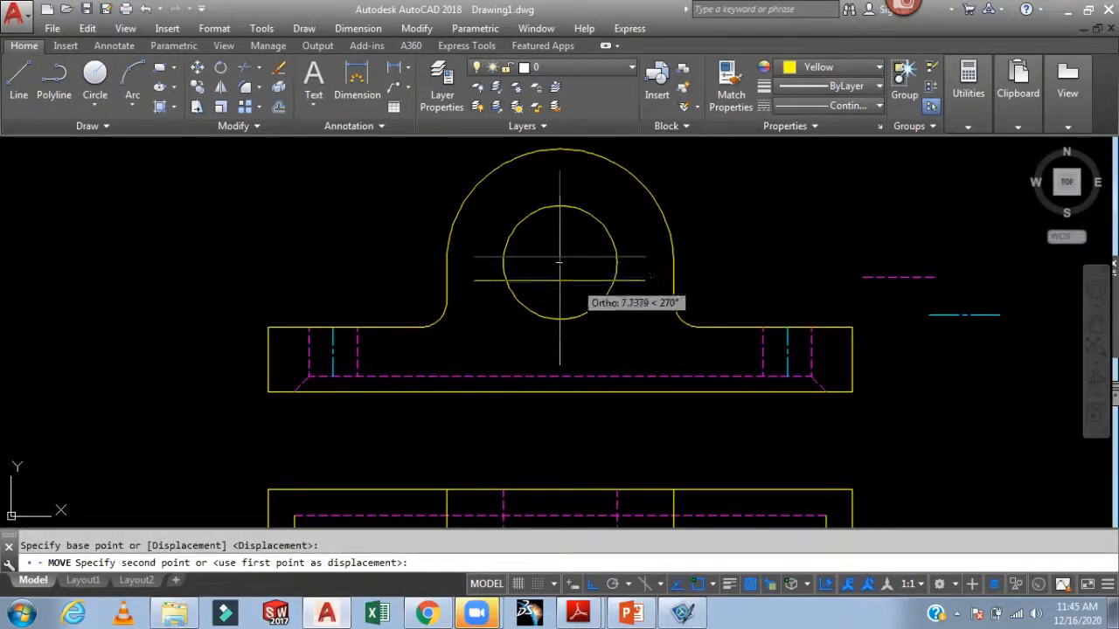
pyautogui.click(556, 265)
# - Draw a vertical line from the lower end of the large hole's centre line down to just below the top view
pyautogui.scroll(-3, 722, 220)
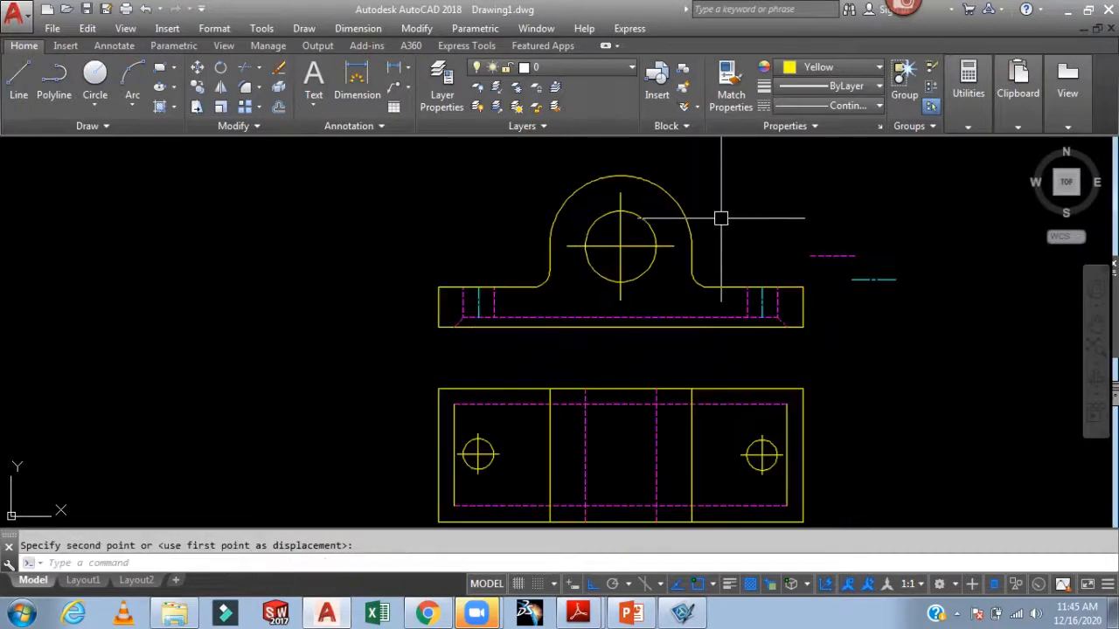
pyautogui.moveTo(736, 229); pyautogui.dragTo(695, 194, button='middle')
pyautogui.write('l')
pyautogui.press('Return')
pyautogui.click(516, 252)
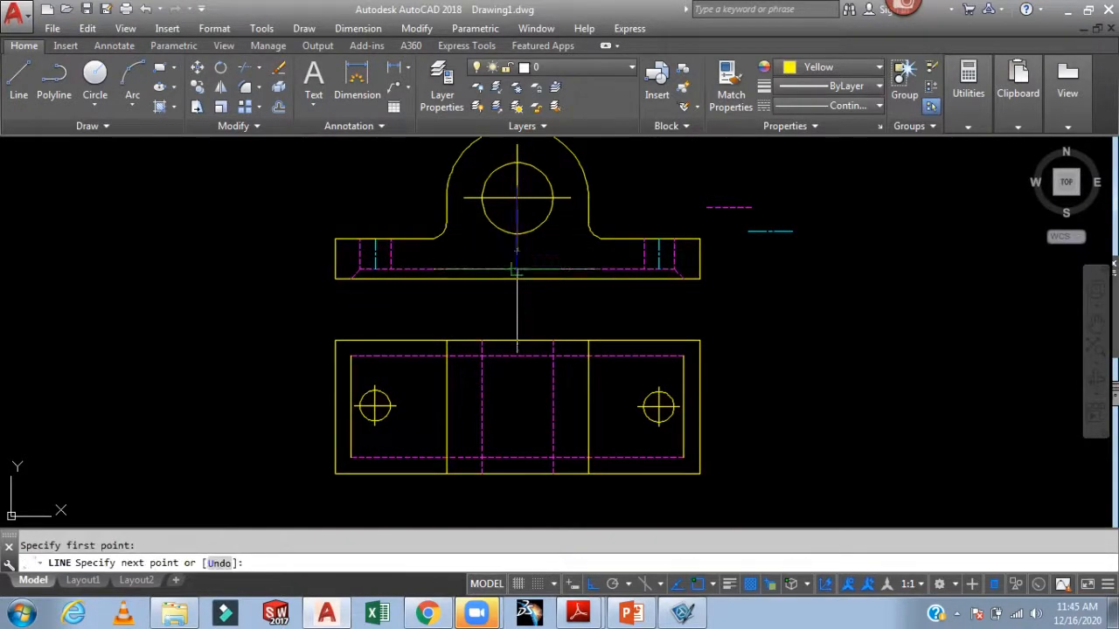
pyautogui.click(516, 505)
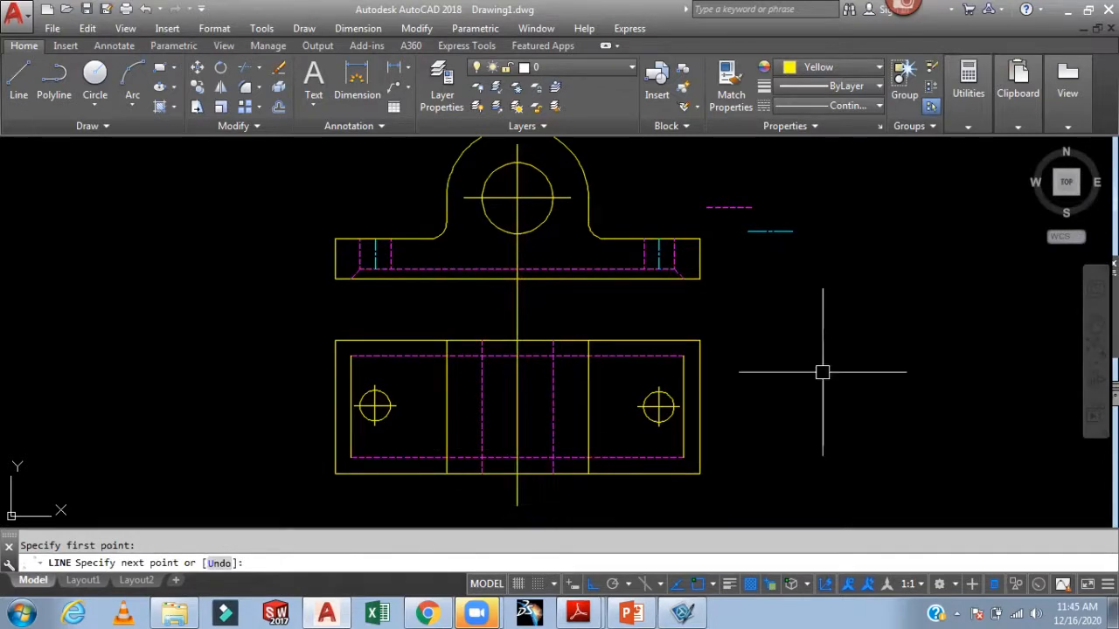
pyautogui.press('Return')
# - Trim away the part of the new vertical line between the front view and the top view
pyautogui.write('r')
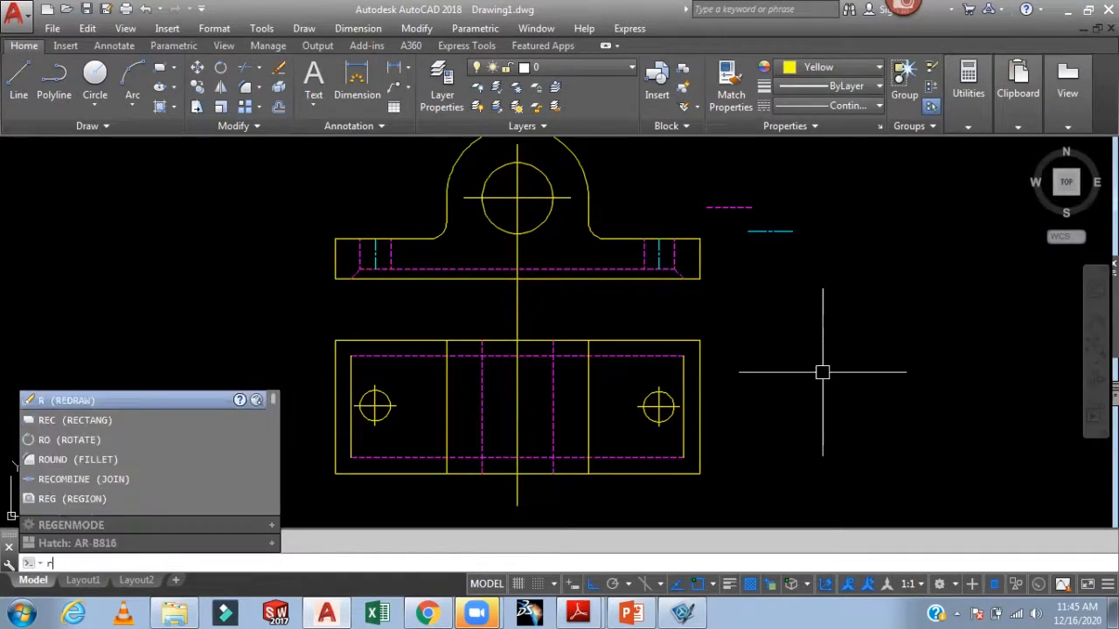
pyautogui.press('Return')
pyautogui.write('tr')
pyautogui.press('Return')
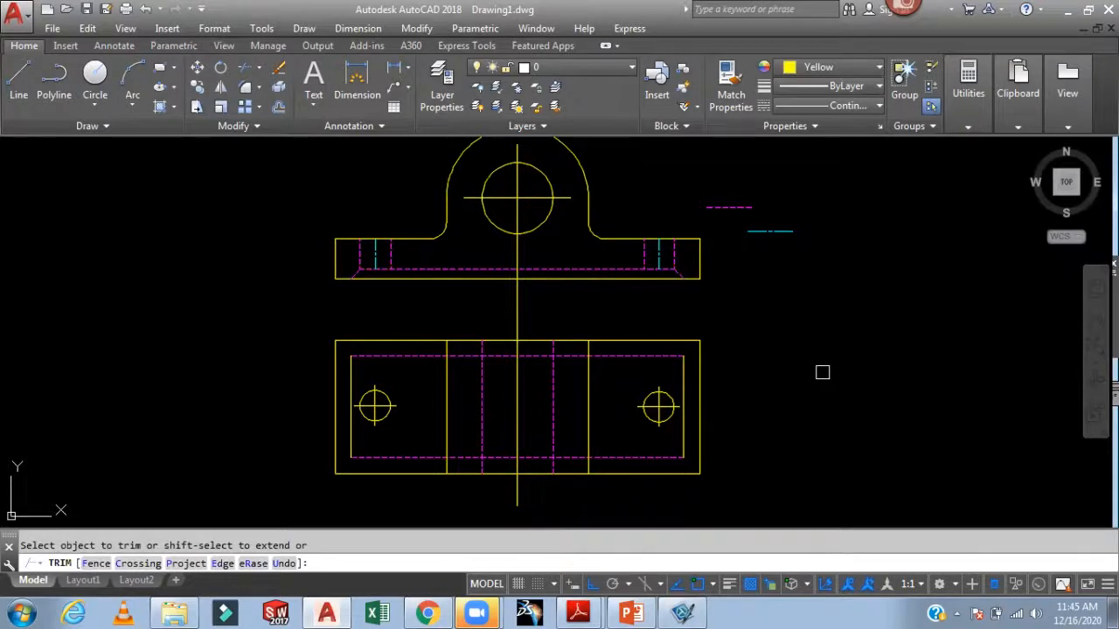
pyautogui.press('Escape')
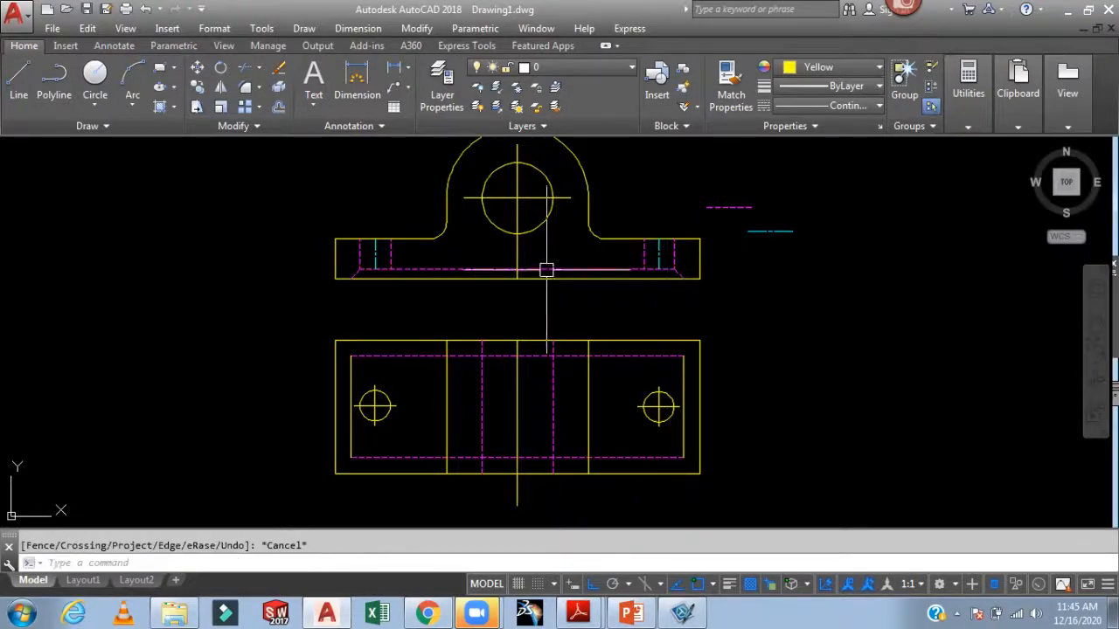
# - Stretch the lower end of the leftover vertical segment in the front view's base up to its upper end
pyautogui.scroll(3, 529, 257)
pyautogui.scroll(-1, 594, 399)
pyautogui.click(567, 385)
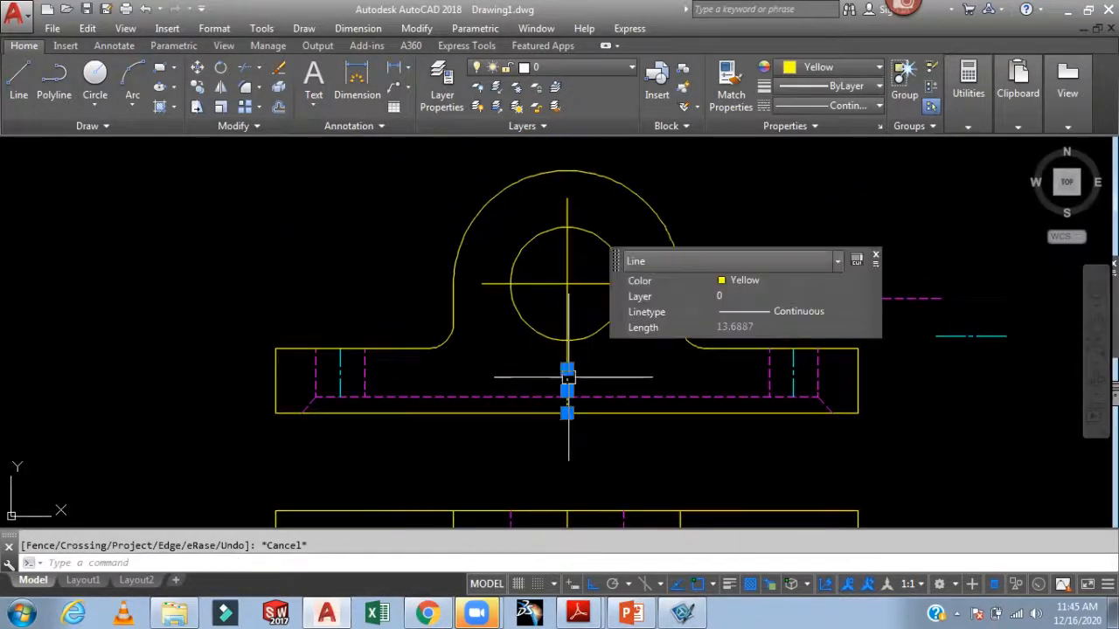
pyautogui.click(567, 413)
pyautogui.click(568, 369)
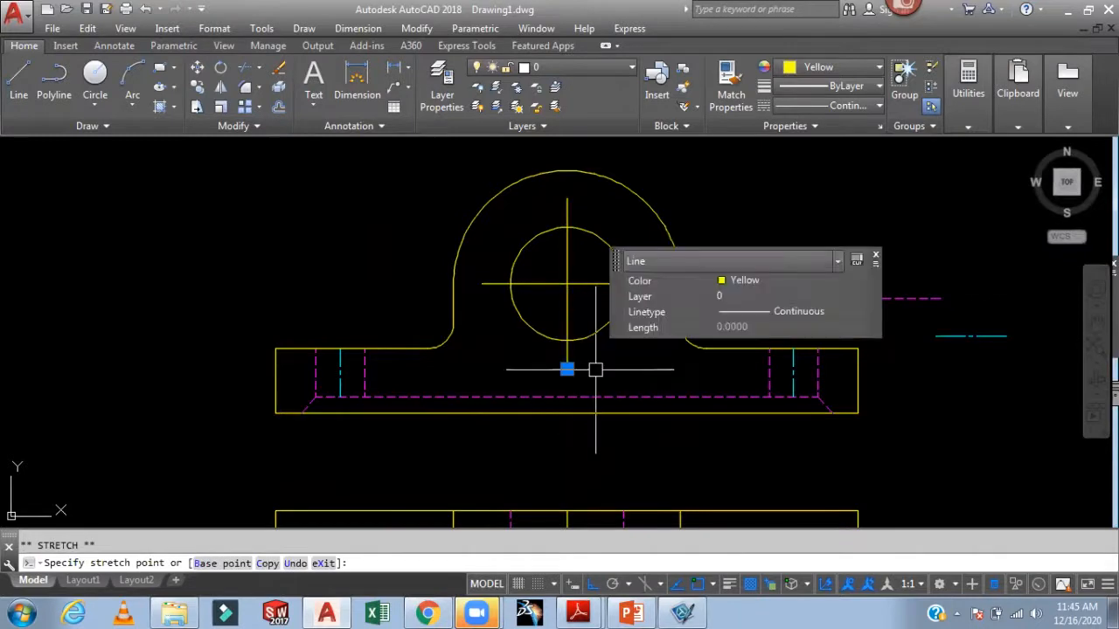
pyautogui.press('Escape')
# - Move the top view's vertical centre line up by its midpoint so it extends equally past both outer edges
pyautogui.scroll(-2, 735, 251)
pyautogui.moveTo(735, 249); pyautogui.dragTo(657, 129, button='middle')
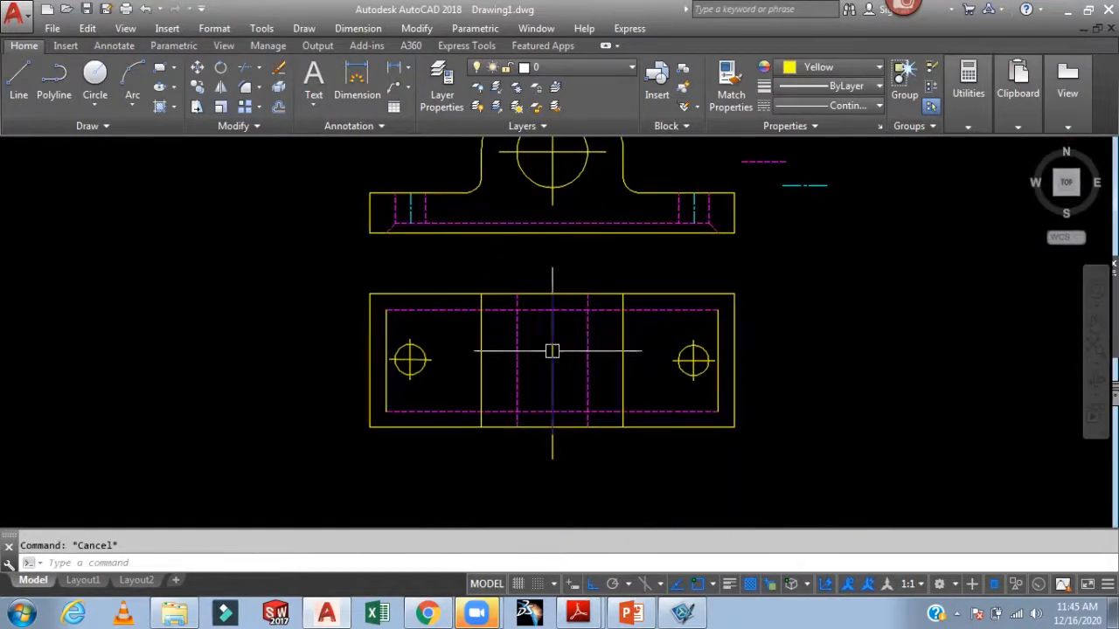
pyautogui.click(552, 343)
pyautogui.click(552, 376)
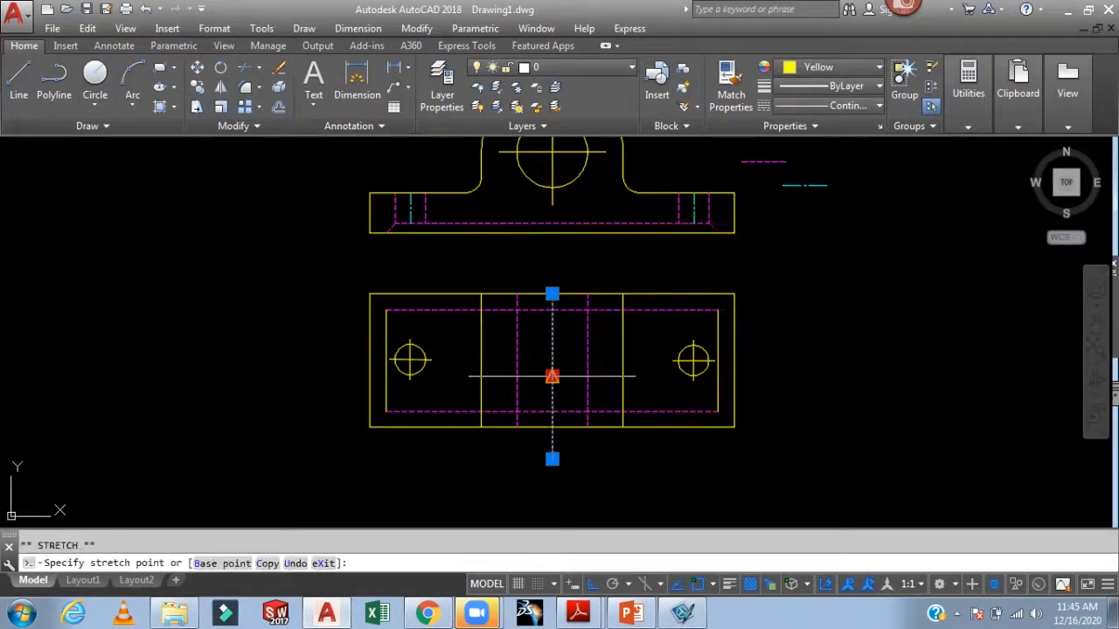
pyautogui.press('Escape')
pyautogui.press('Escape')
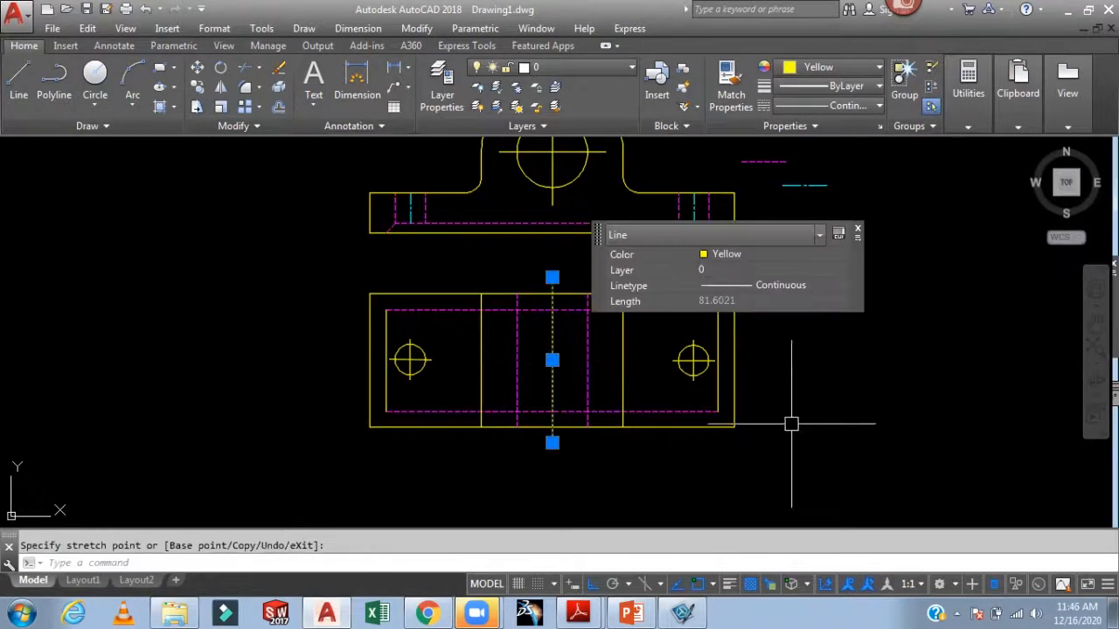
# - Match the large hole's centre lines in the front view to the cyan dash-dot sample line
pyautogui.moveTo(856, 396); pyautogui.dragTo(834, 430, button='middle')
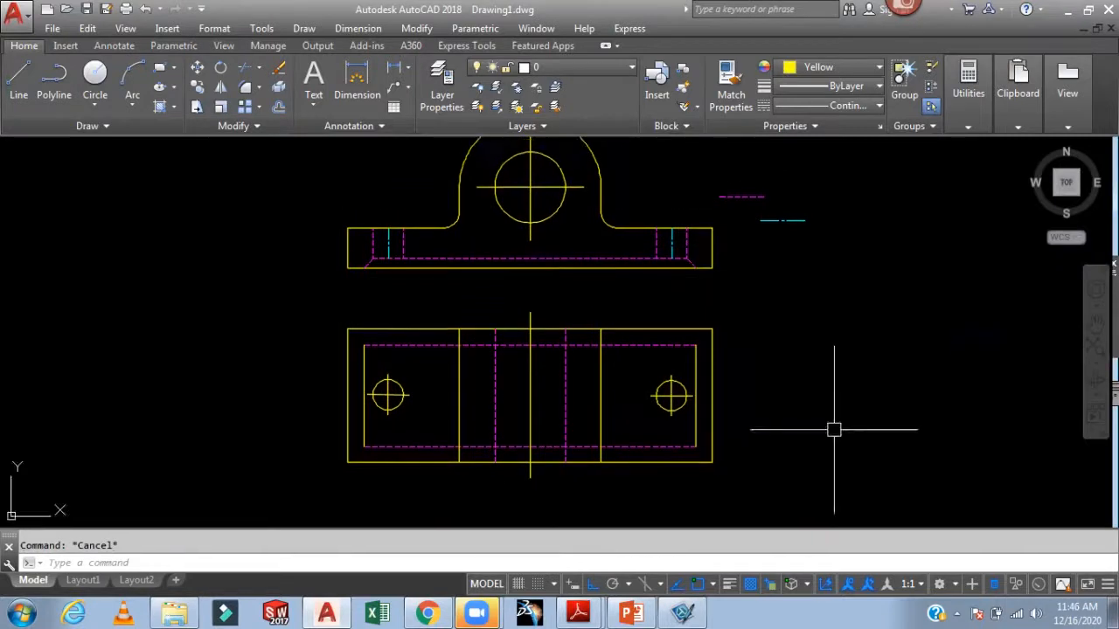
pyautogui.write('MA')
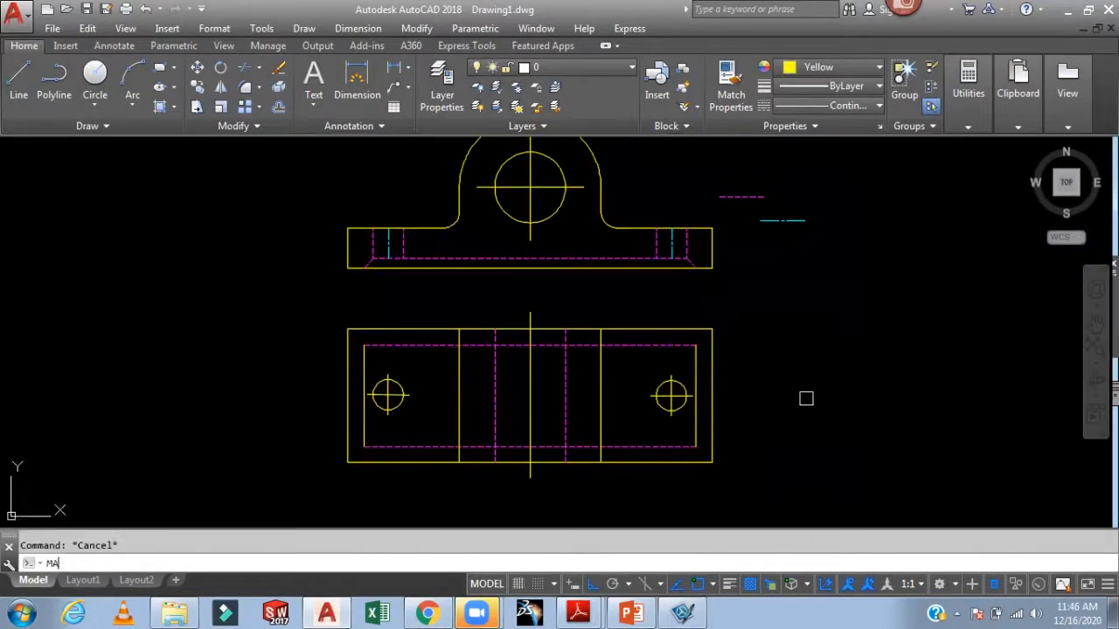
pyautogui.press('Return')
pyautogui.click(782, 221)
pyautogui.click(528, 208)
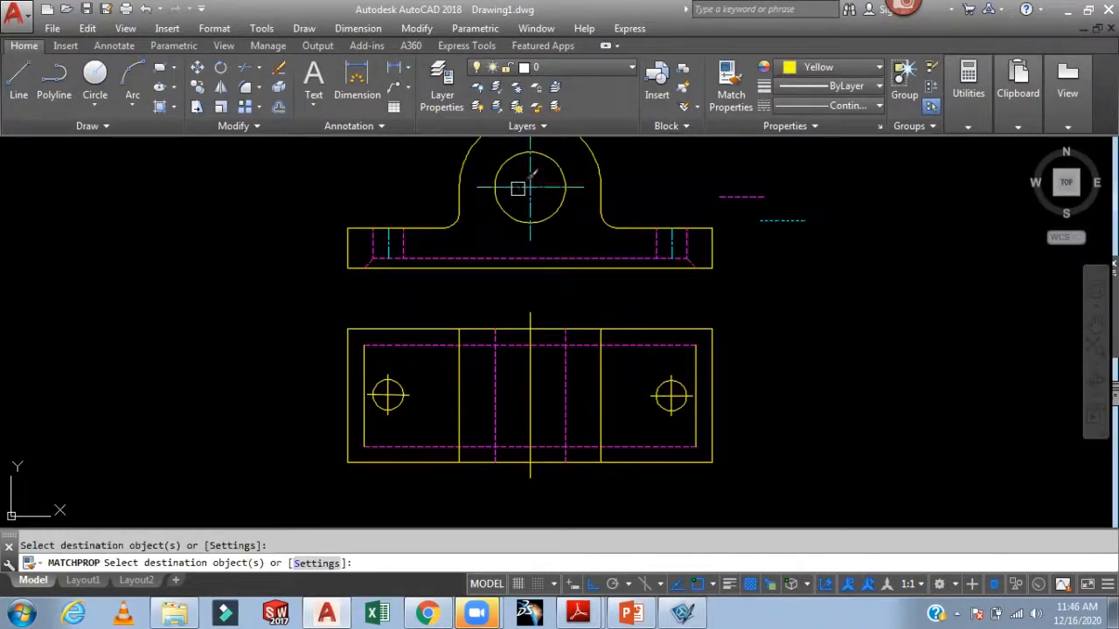
# - Match the top view's vertical centre line and both small holes' centre lines to the same cyan dash-dot style
pyautogui.scroll(3, 657, 387)
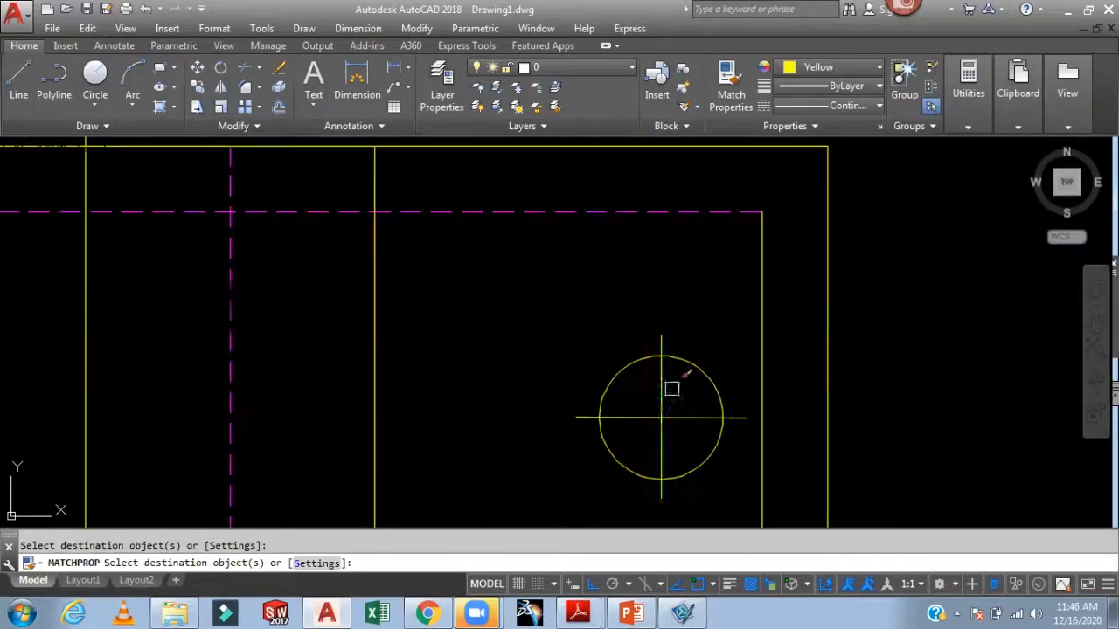
pyautogui.click(673, 417)
pyautogui.scroll(-3, 710, 378)
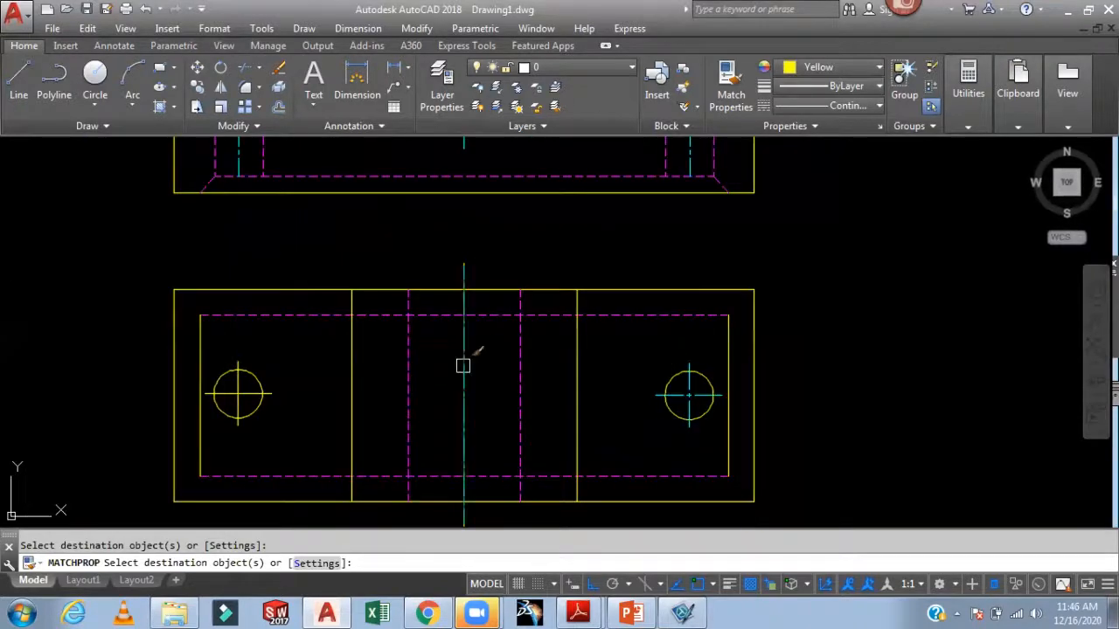
pyautogui.moveTo(451, 389); pyautogui.dragTo(610, 342, button='middle')
pyautogui.scroll(3, 402, 349)
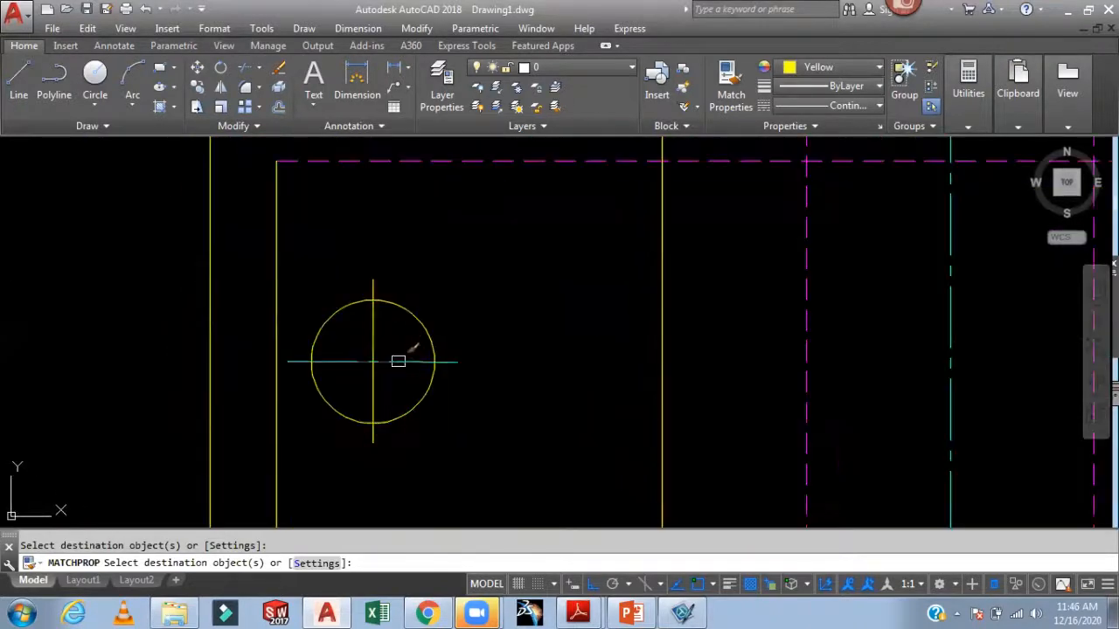
pyautogui.scroll(-5, 495, 345)
pyautogui.scroll(2, 495, 344)
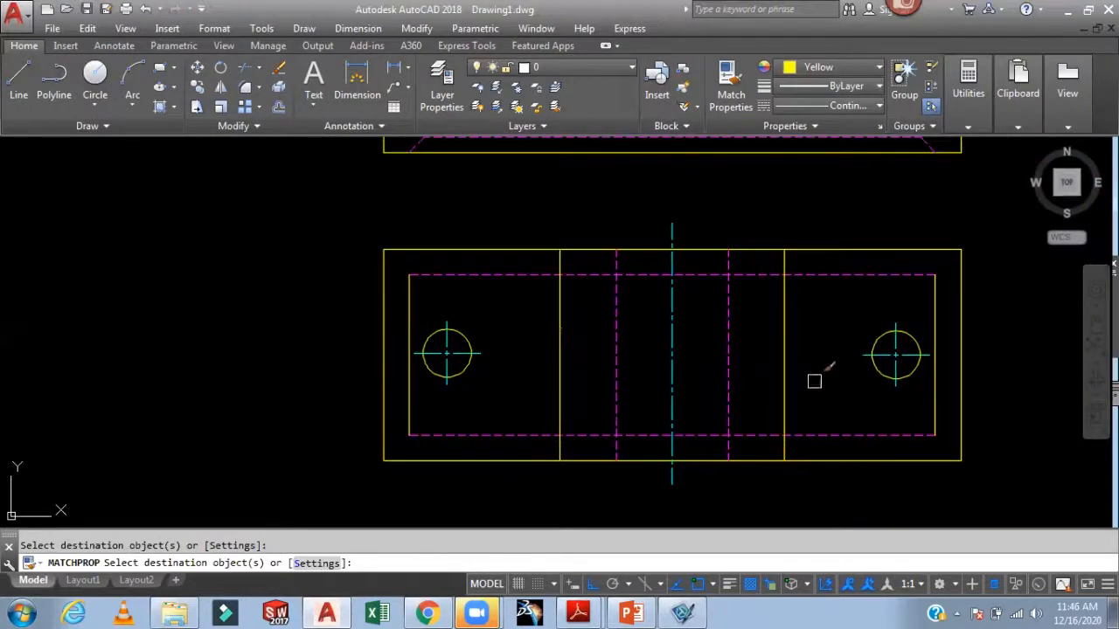
pyautogui.scroll(-2, 813, 379)
pyautogui.moveTo(898, 374)
pyautogui.mouseDown(button='middle')
pyautogui.moveTo(743, 417)
pyautogui.moveTo(714, 452)
pyautogui.mouseUp(button='middle')
pyautogui.press('Escape')
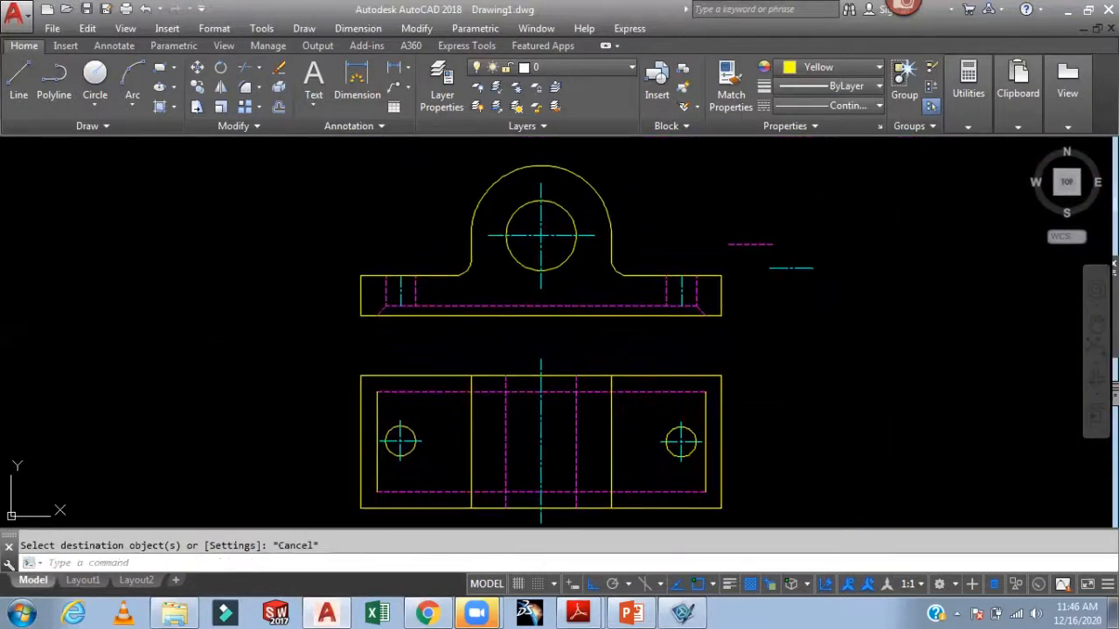
# - Erase the magenta and cyan sample lines beside the front view
pyautogui.click(876, 219)
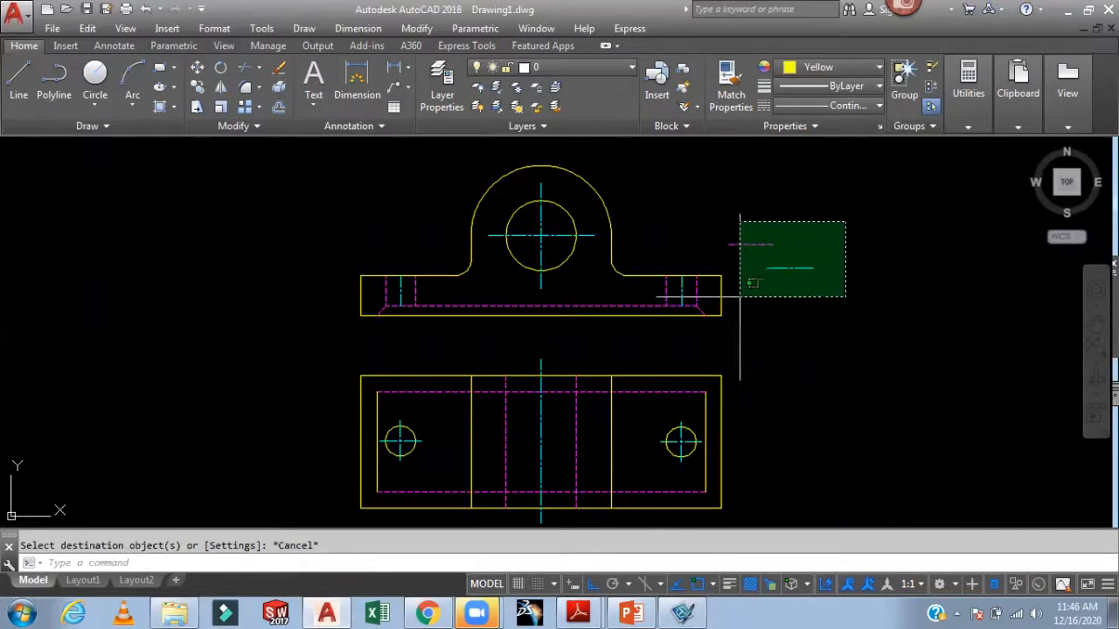
pyautogui.click(750, 296)
pyautogui.press('Delete')
# - Add a radius dimension to the front view's large outer arc, placed above and to the right of it
pyautogui.moveTo(766, 295); pyautogui.dragTo(760, 322, button='middle')
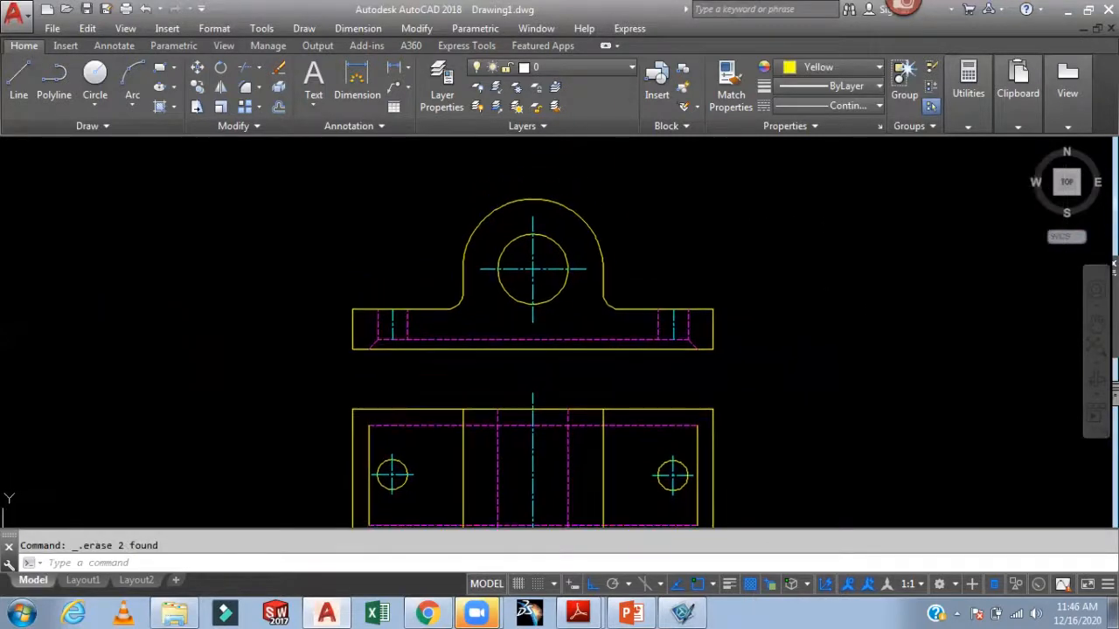
pyautogui.write('dra')
pyautogui.press('Return')
pyautogui.click(579, 213)
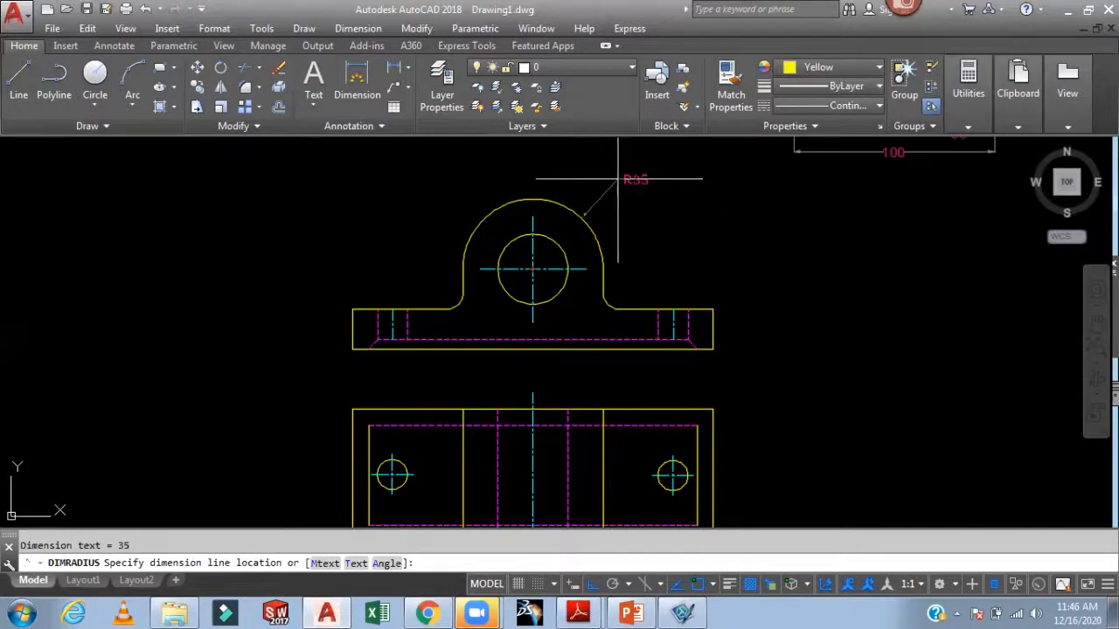
pyautogui.click(623, 179)
# - Add a diameter dimension to the large hole, placed outside the arc on its upper left
pyautogui.moveTo(747, 249); pyautogui.dragTo(789, 287, button='middle')
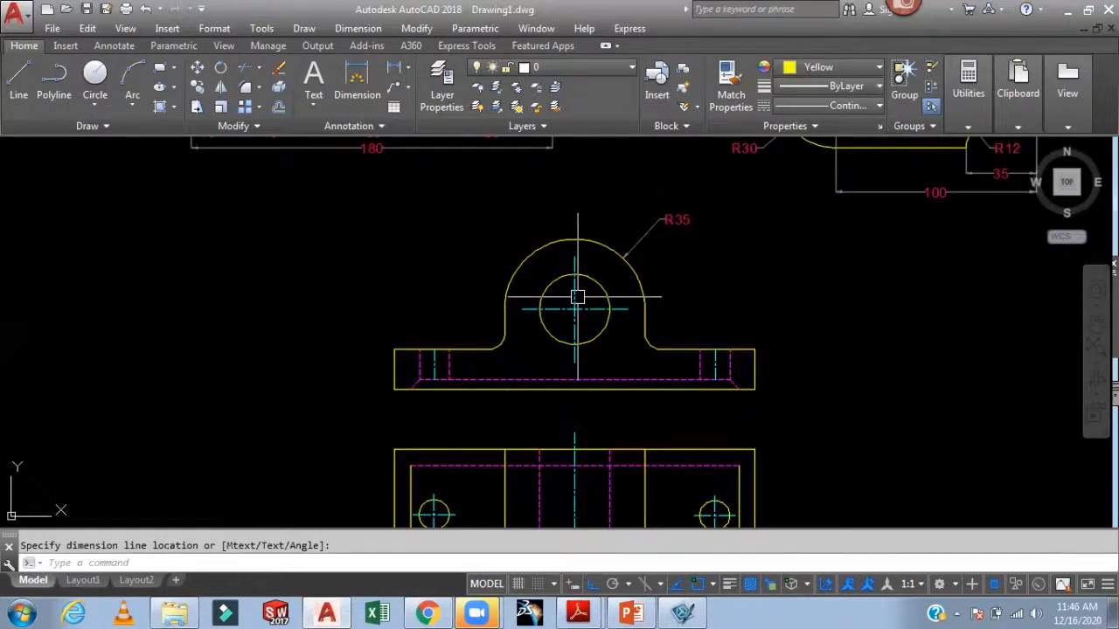
pyautogui.write('ddi')
pyautogui.press('Return')
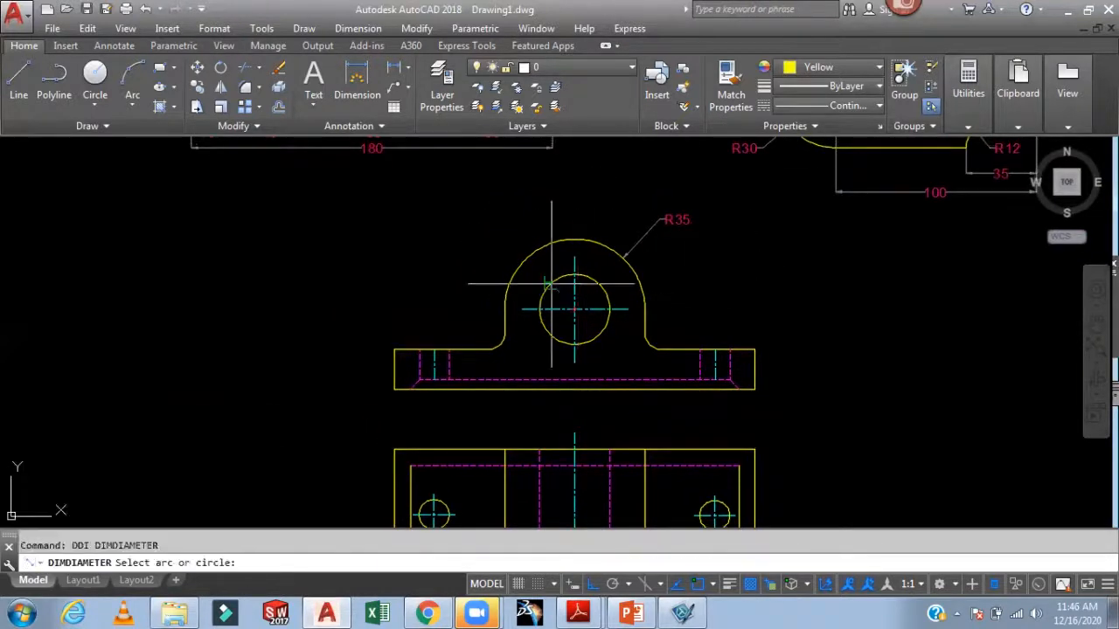
pyautogui.click(551, 284)
pyautogui.click(482, 238)
# - Add a radius dimension to the right fillet where the front view's upright meets the base
pyautogui.moveTo(804, 328); pyautogui.dragTo(775, 276, button='middle')
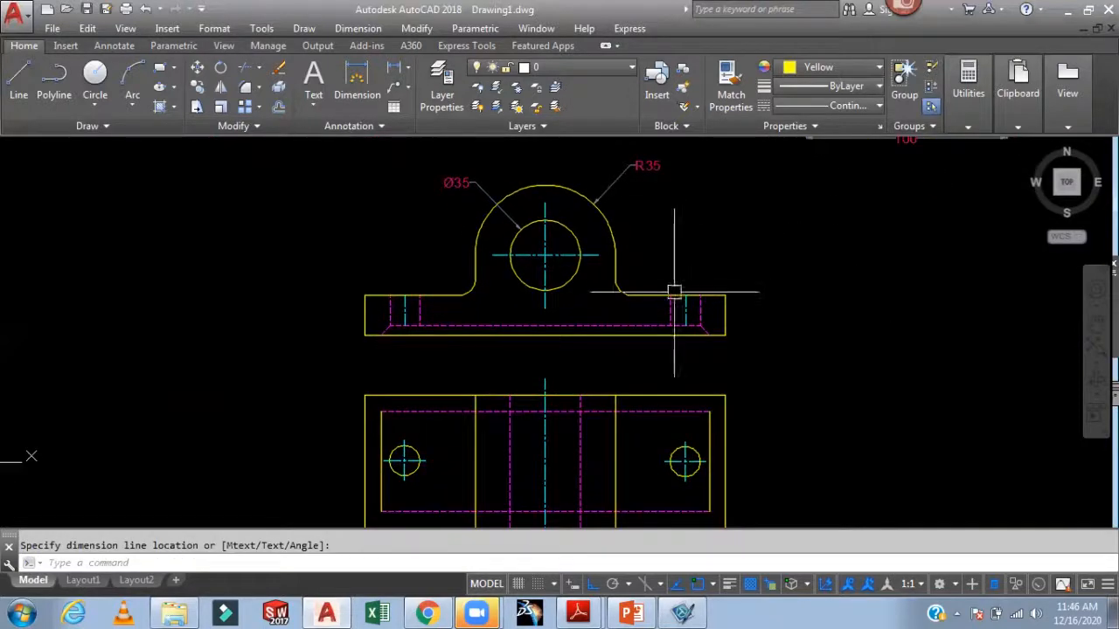
pyautogui.scroll(2, 674, 291)
pyautogui.scroll(-2, 649, 300)
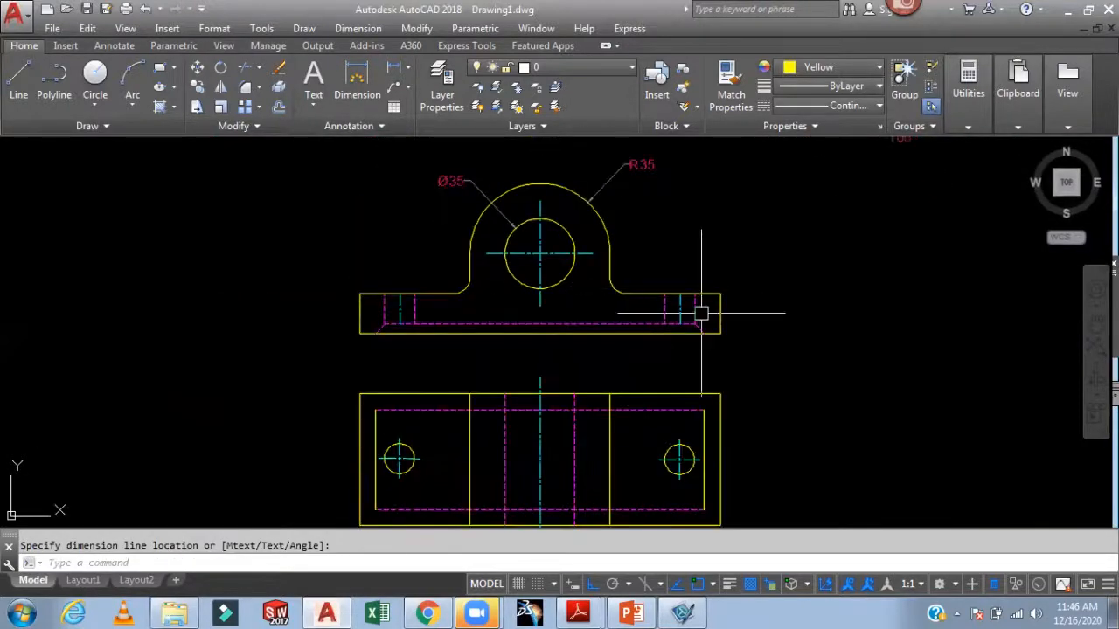
pyautogui.scroll(4, 702, 313)
pyautogui.scroll(-2, 862, 345)
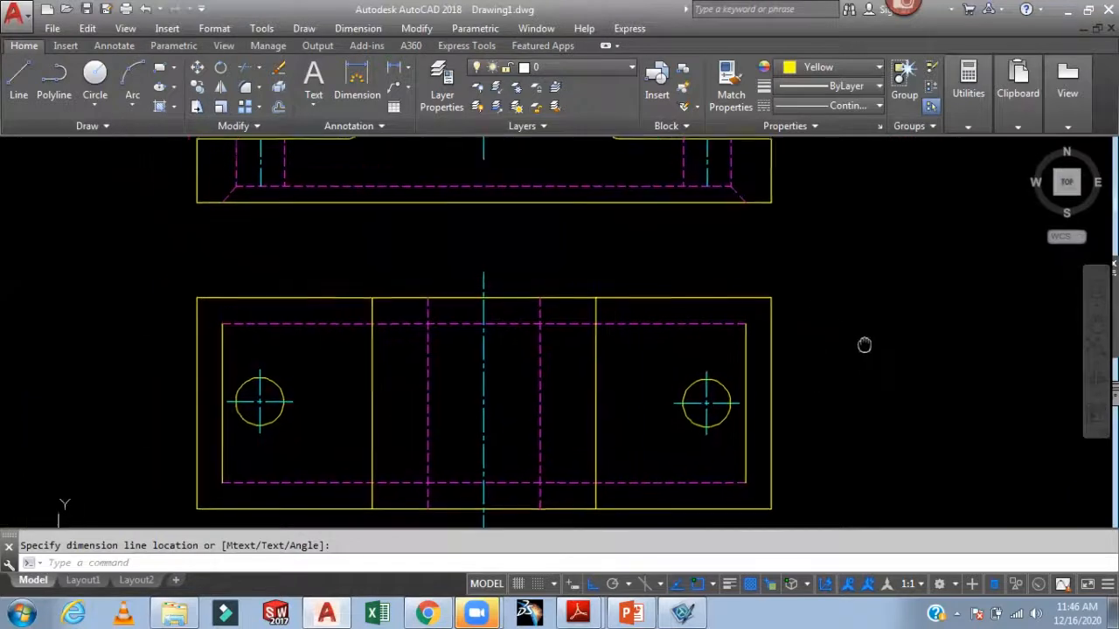
pyautogui.press('Escape')
pyautogui.moveTo(835, 360)
pyautogui.mouseDown(button='middle')
pyautogui.moveTo(816, 432)
pyautogui.moveTo(841, 451)
pyautogui.mouseUp(button='middle')
pyautogui.write('dra')
pyautogui.press('Return')
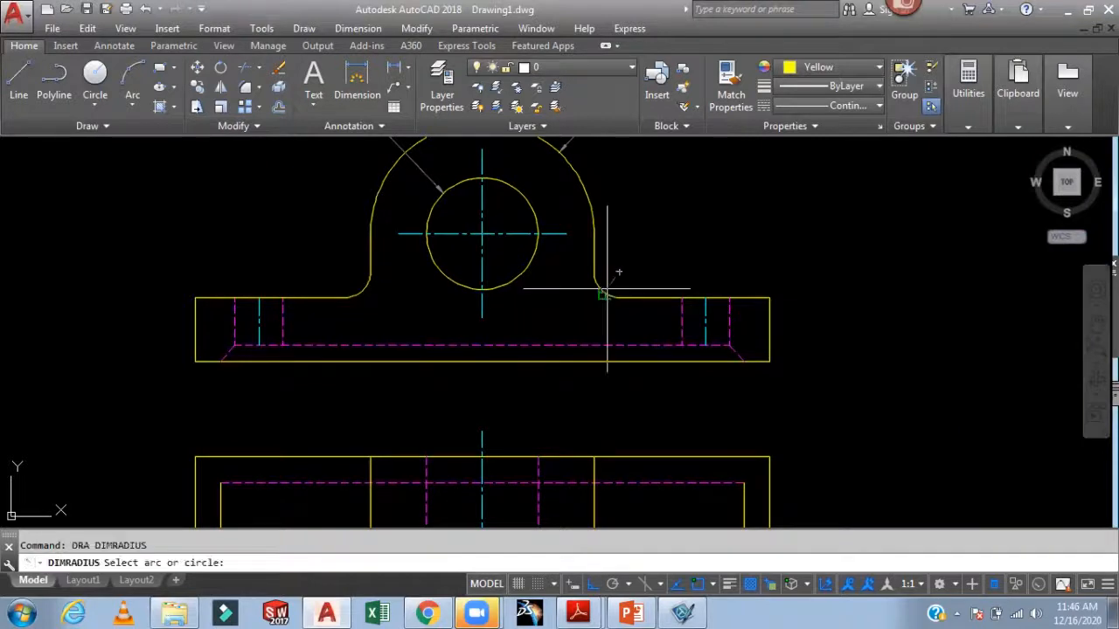
pyautogui.click(607, 289)
pyautogui.scroll(4, 644, 254)
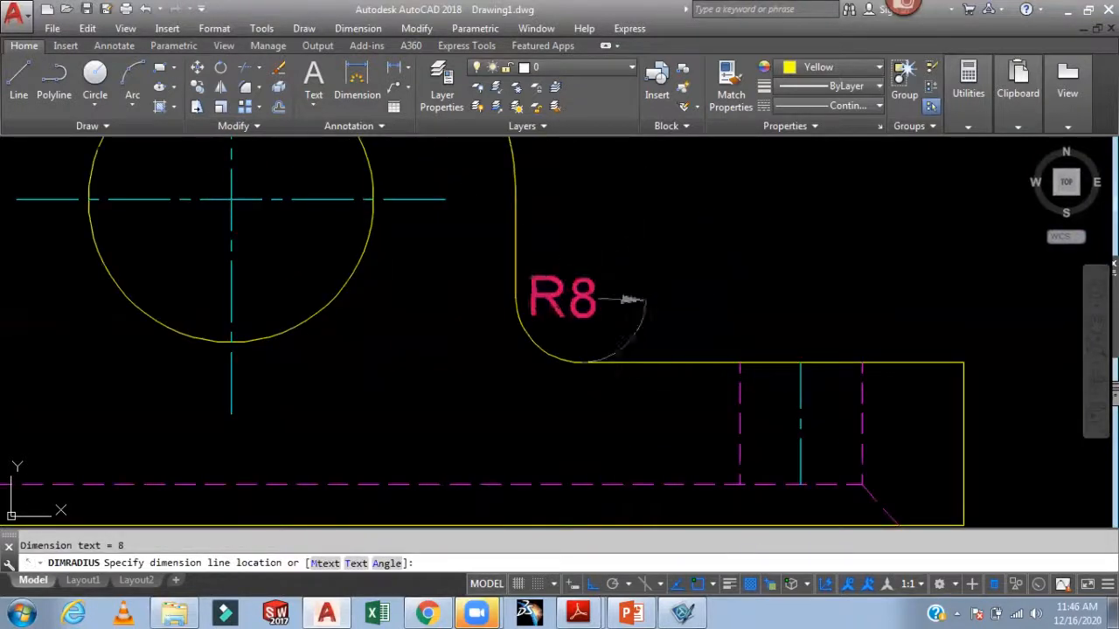
pyautogui.click(708, 257)
pyautogui.scroll(-5, 719, 257)
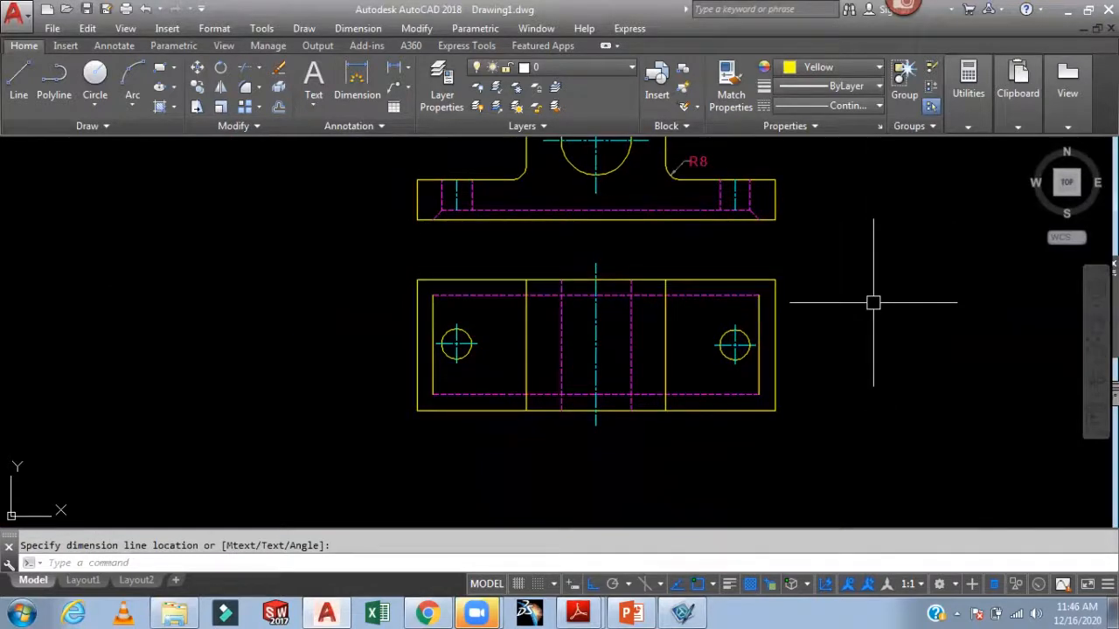
# - Add a linear dimension for the overall length of the top view below its lower edge
pyautogui.write('DLI')
pyautogui.press('Return')
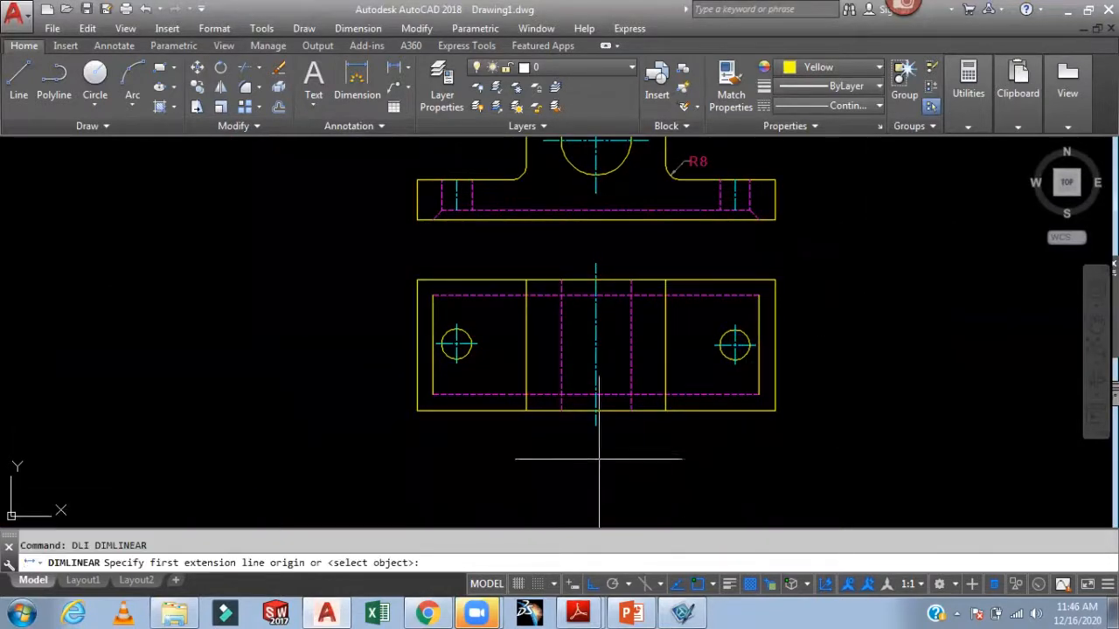
pyautogui.click(426, 416)
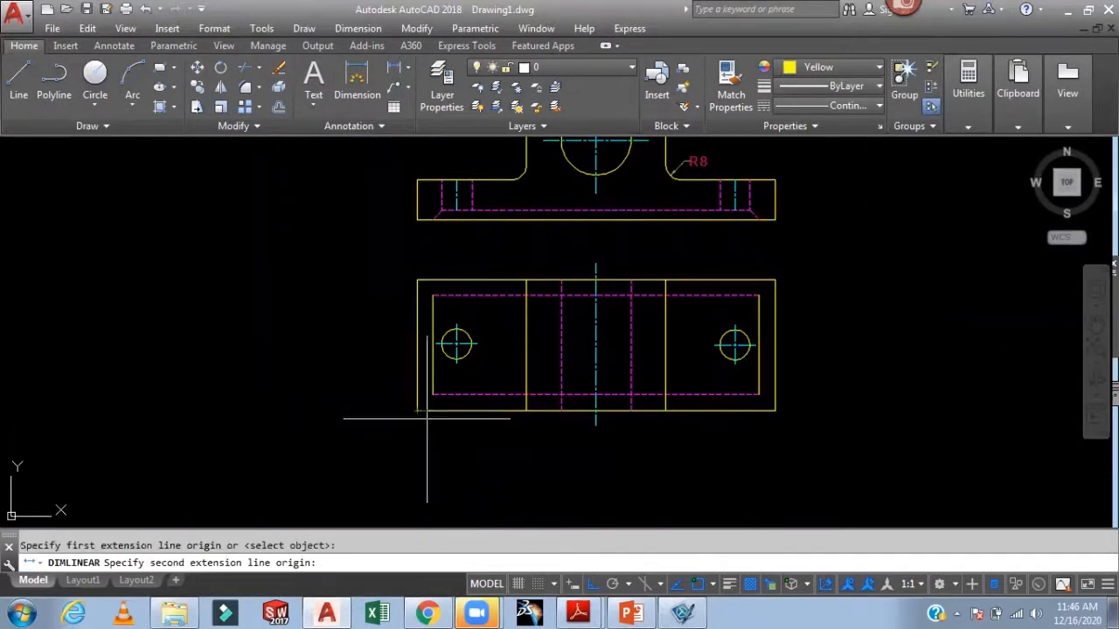
pyautogui.click(774, 410)
pyautogui.click(762, 456)
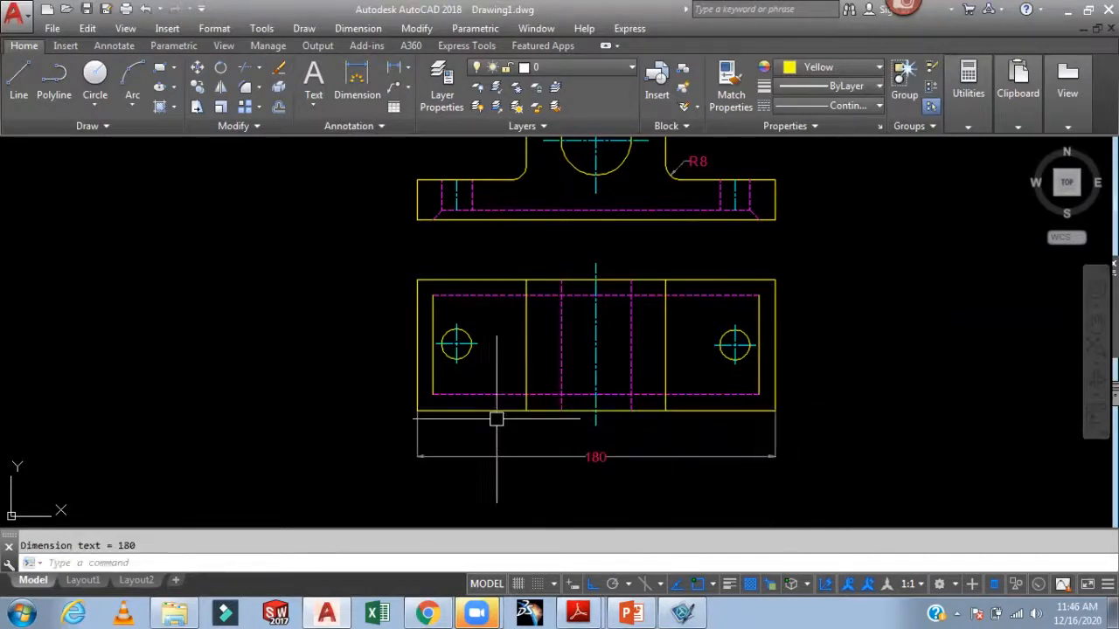
# - Match the two vertical sides of the top view's inner rectangle to its magenta dashed hidden line
pyautogui.write('ma')
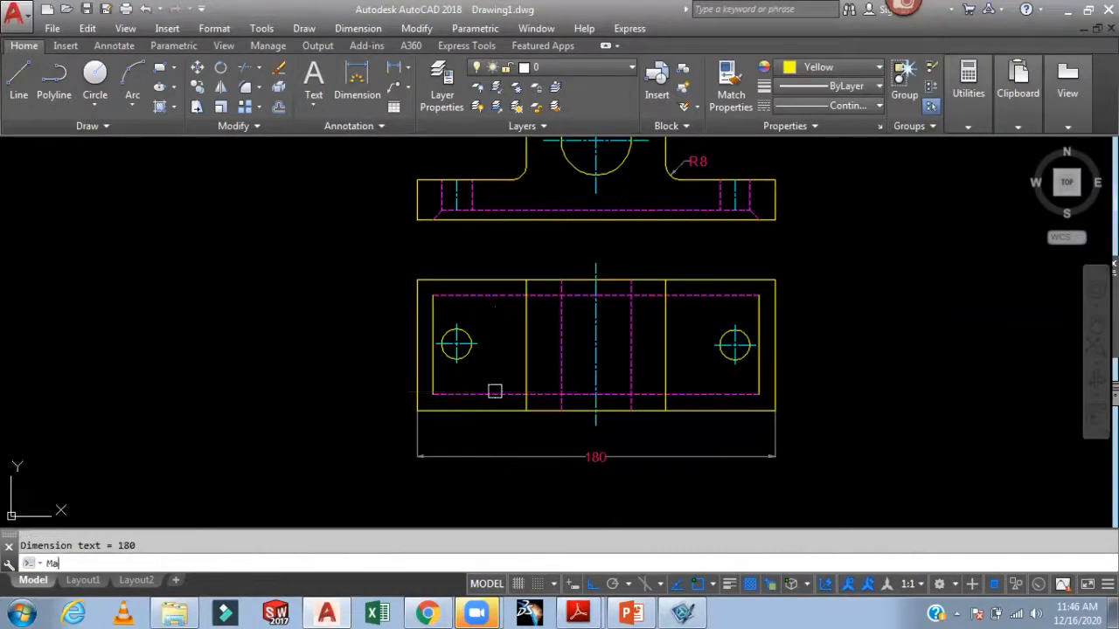
pyautogui.press('Return')
pyautogui.click(508, 297)
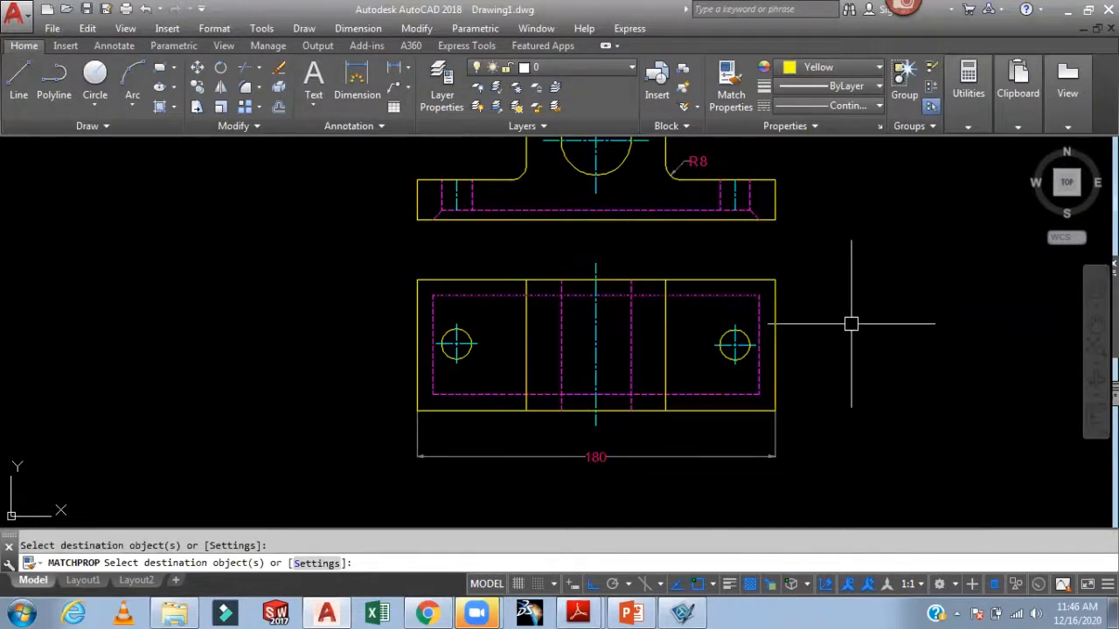
pyautogui.press('Escape')
# - Dimension the horizontal distance between the two small hole centres, between the top view and the overall length dimension
pyautogui.moveTo(866, 333); pyautogui.dragTo(850, 284, button='middle')
pyautogui.write('DLI')
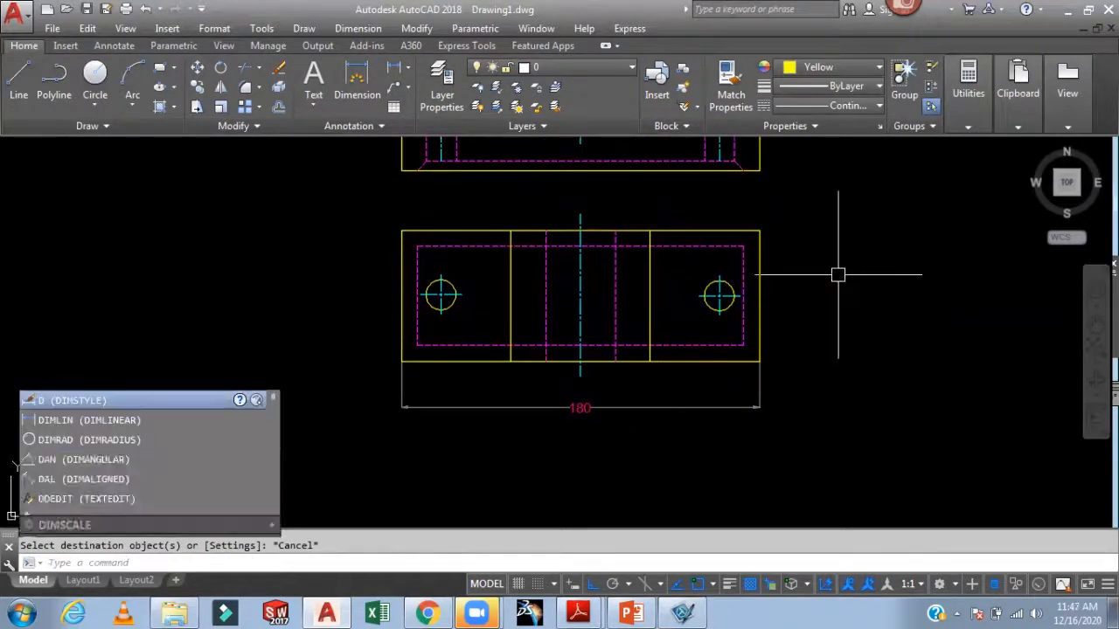
pyautogui.press('Return')
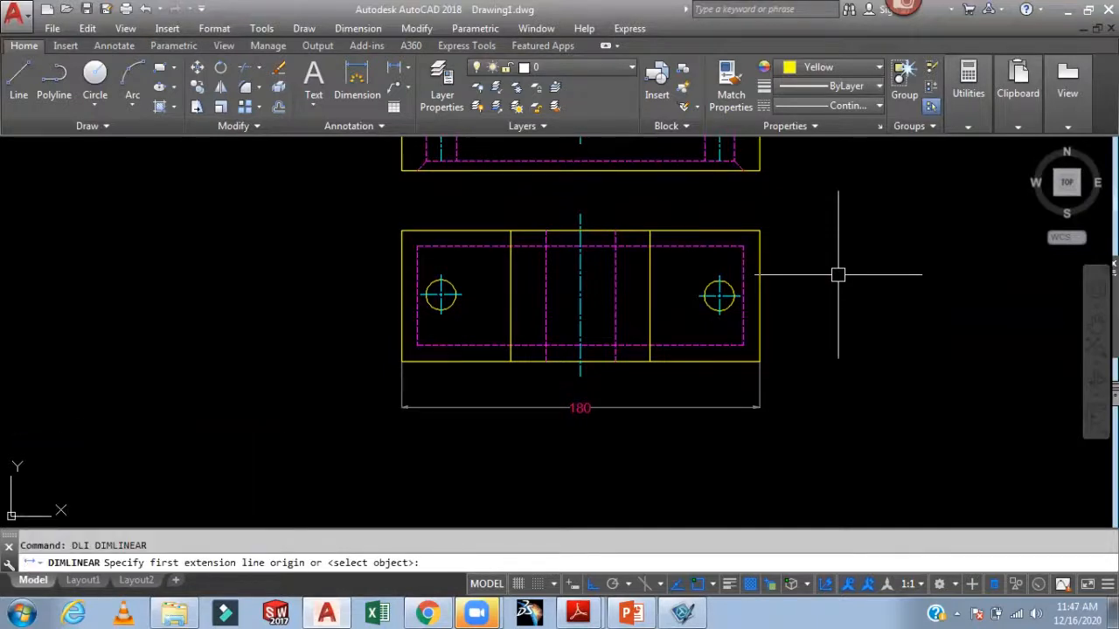
pyautogui.click(441, 295)
pyautogui.click(719, 295)
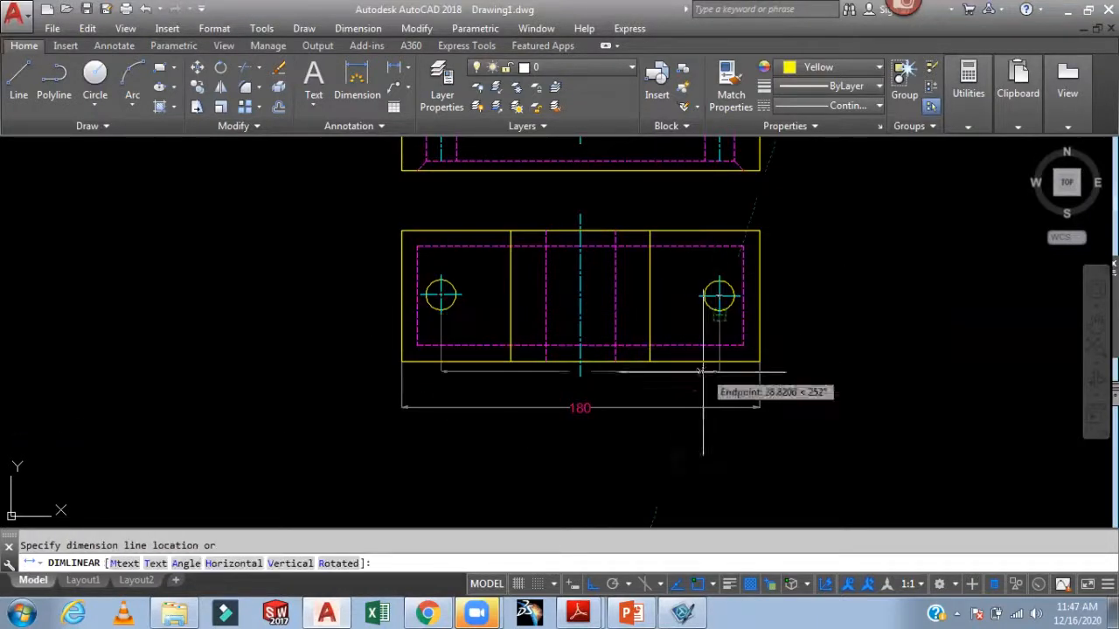
pyautogui.click(668, 387)
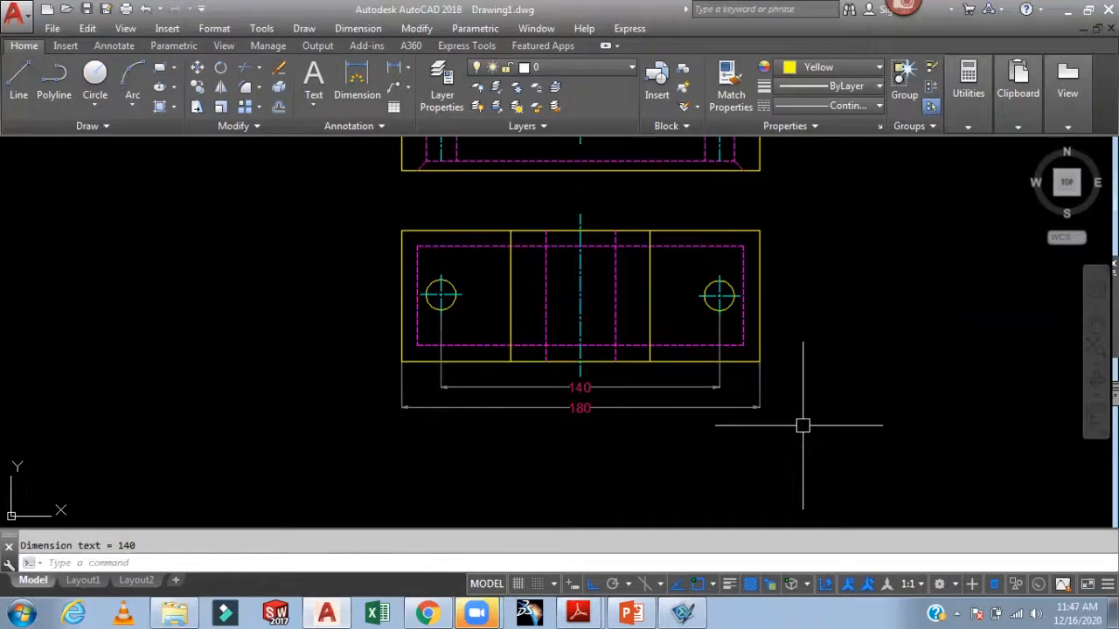
# - Dimension the horizontal gap between the top view's lower-right outer corner and the inner dashed rectangle's corner, level with the hole-spacing dimension
pyautogui.moveTo(805, 424); pyautogui.dragTo(809, 465, button='middle')
pyautogui.moveTo(861, 421); pyautogui.dragTo(857, 445, button='middle')
pyautogui.scroll(4, 784, 407)
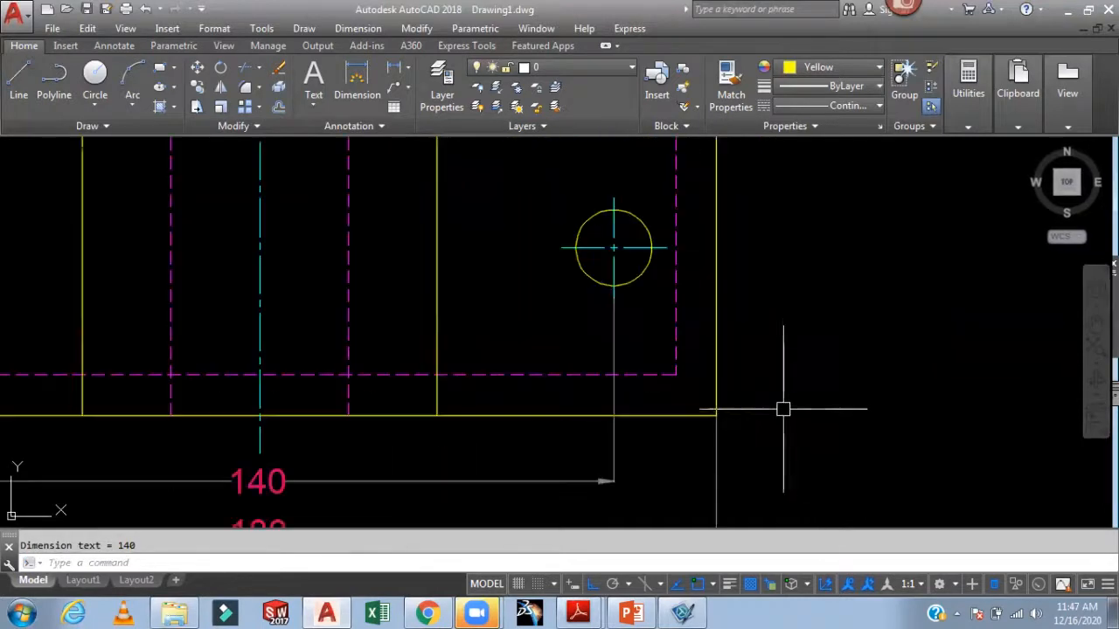
pyautogui.press('Return')
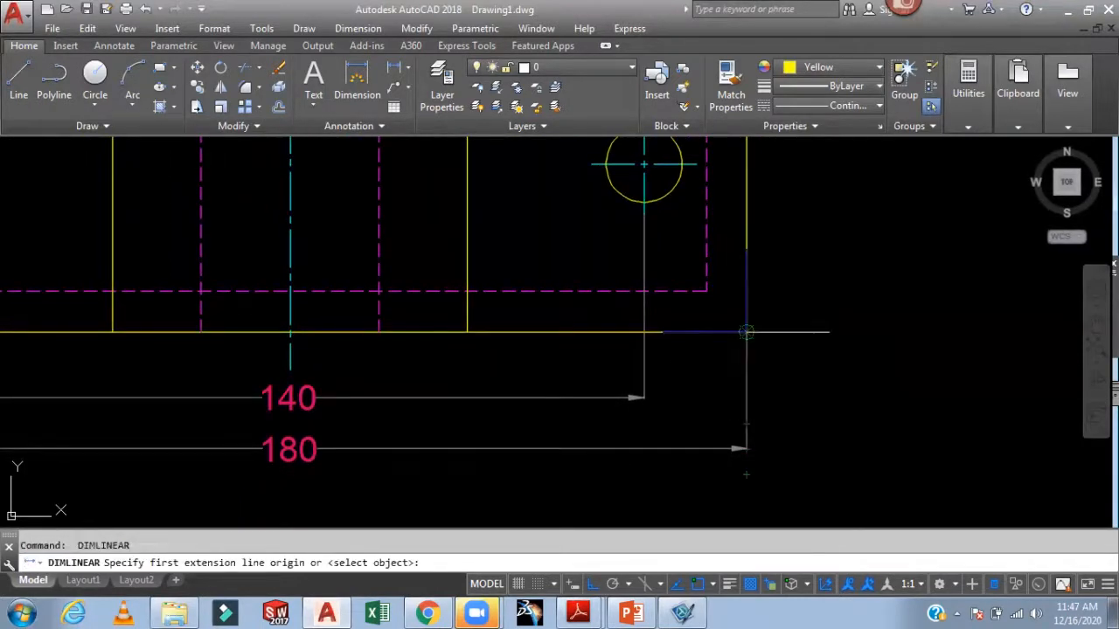
pyautogui.click(747, 332)
pyautogui.click(706, 291)
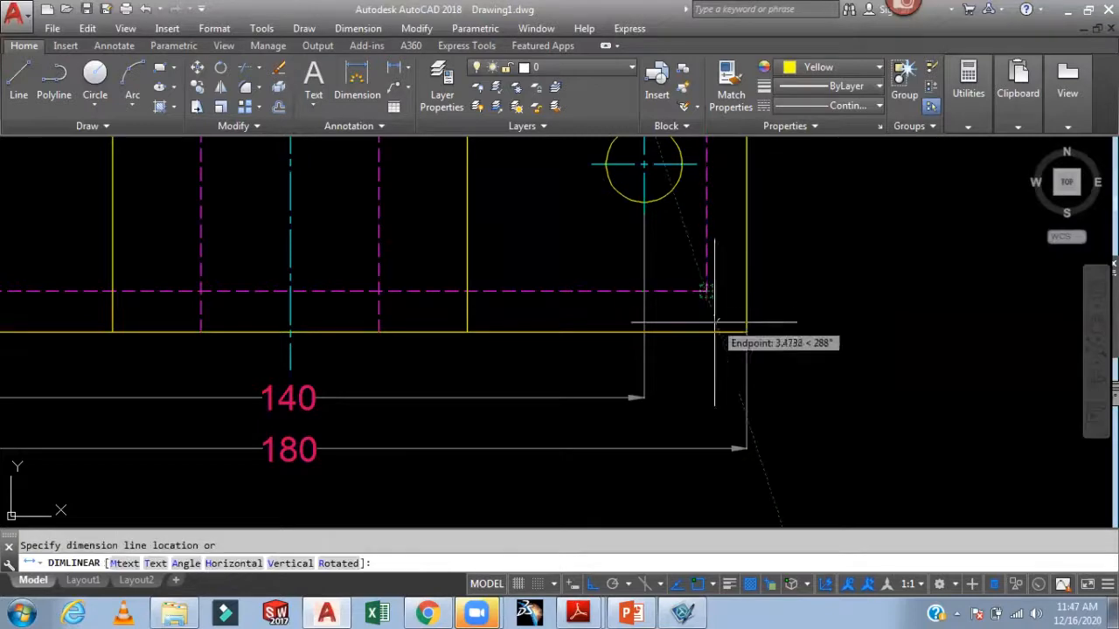
pyautogui.click(721, 396)
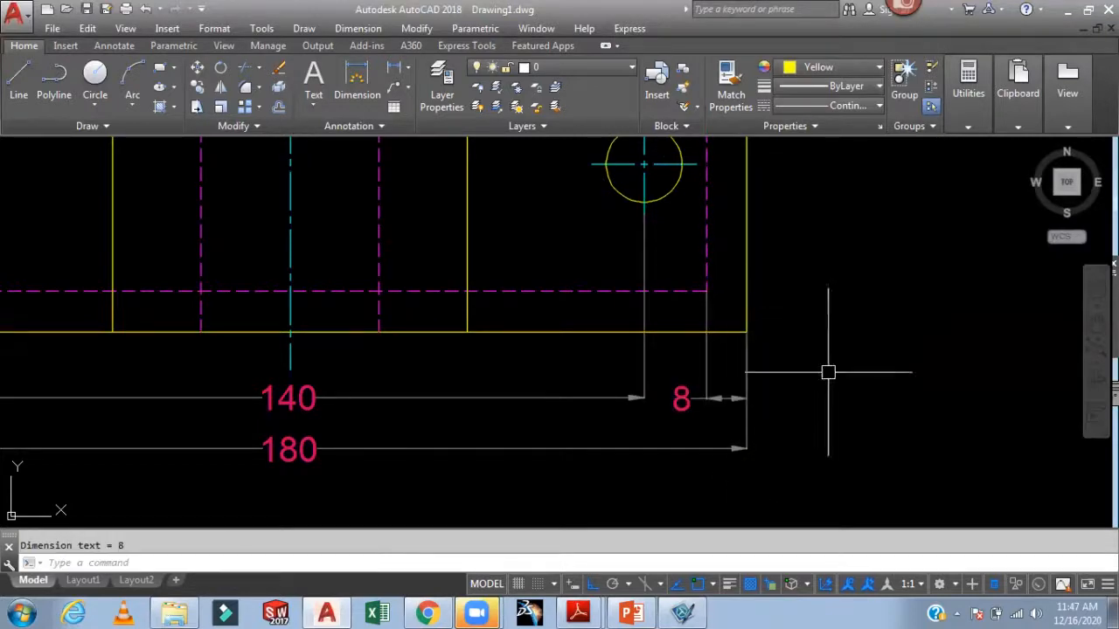
pyautogui.scroll(-5, 835, 354)
pyautogui.moveTo(845, 344); pyautogui.dragTo(848, 457, button='middle')
pyautogui.scroll(3, 841, 393)
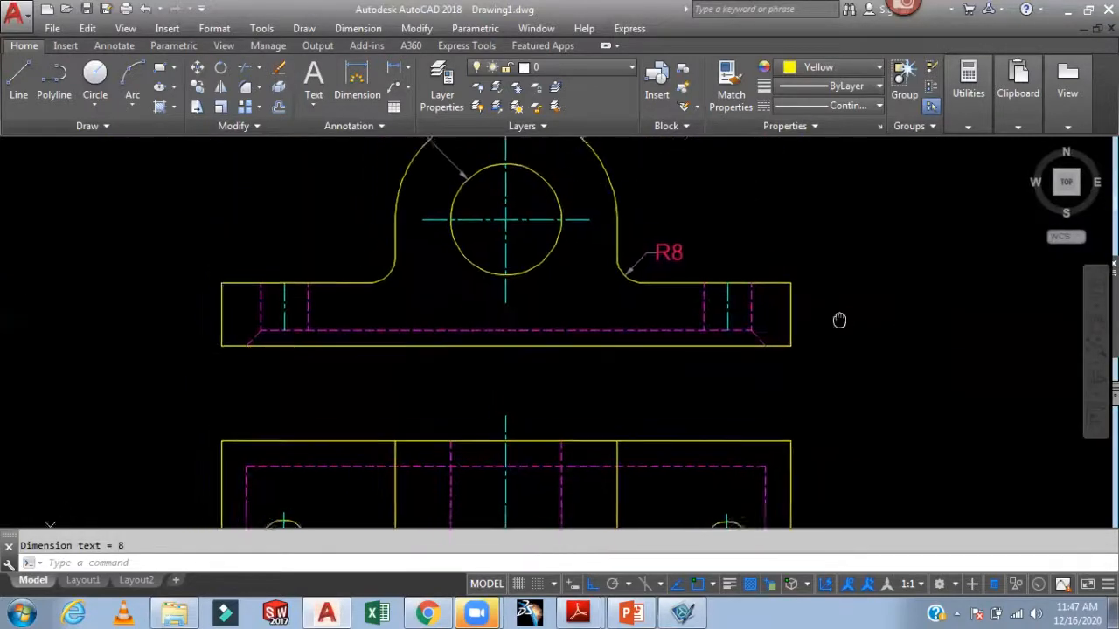
pyautogui.moveTo(858, 261); pyautogui.dragTo(901, 349, button='middle')
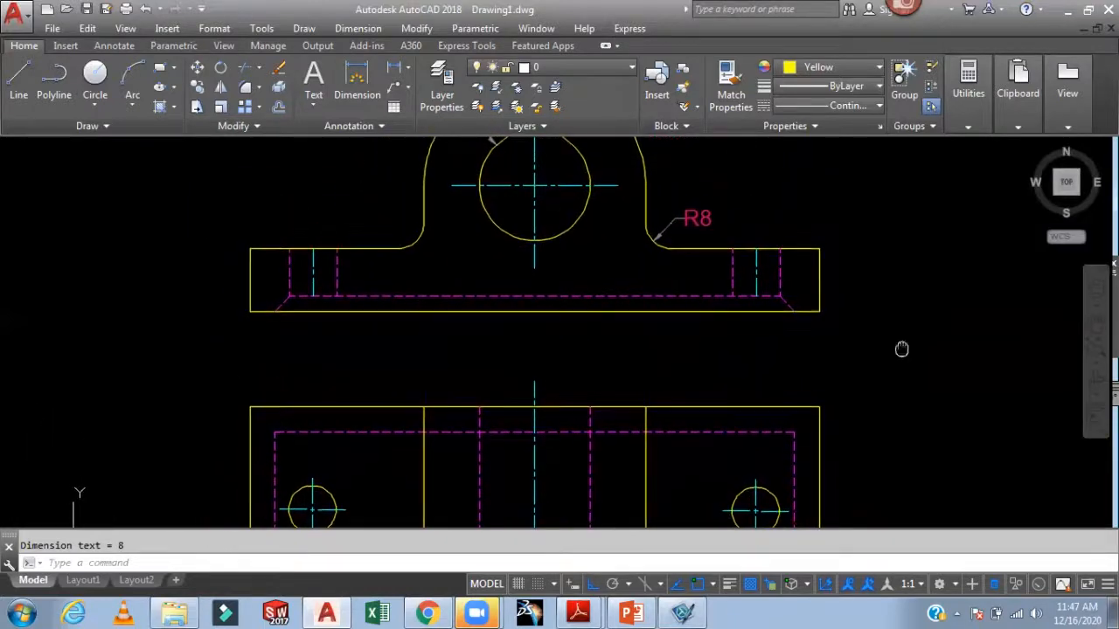
pyautogui.scroll(-2, 887, 296)
pyautogui.moveTo(887, 295); pyautogui.dragTo(902, 325, button='middle')
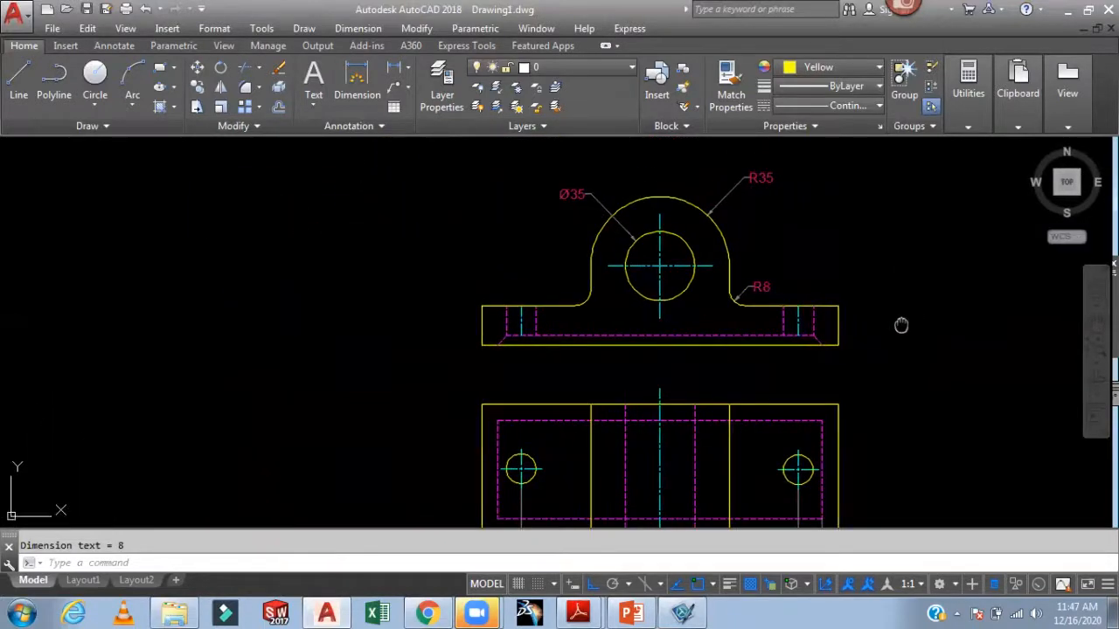
# - Add a linear dimension for the overall height of the top view, just outside its right-hand edge
pyautogui.write('DLI')
pyautogui.press('Return')
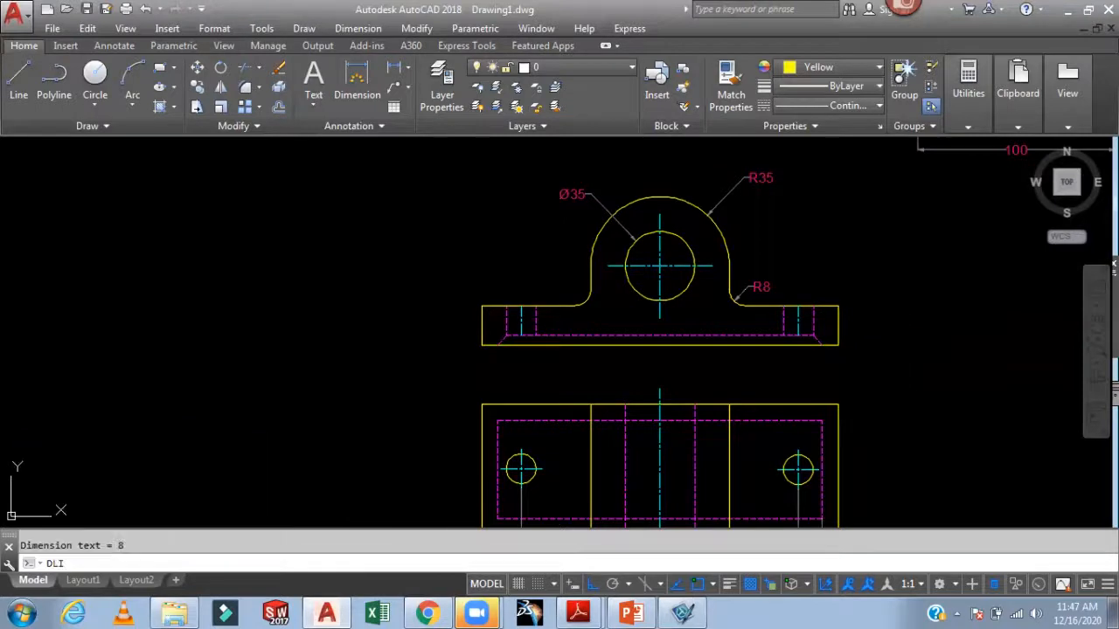
pyautogui.moveTo(901, 398); pyautogui.dragTo(881, 270, button='middle')
pyautogui.click(820, 406)
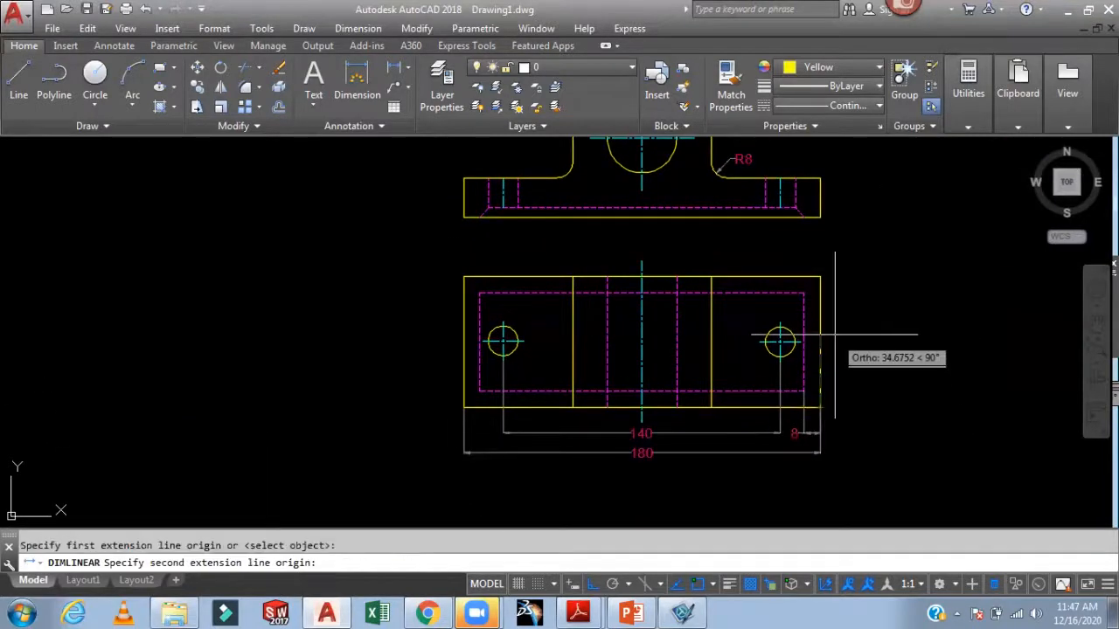
pyautogui.click(820, 278)
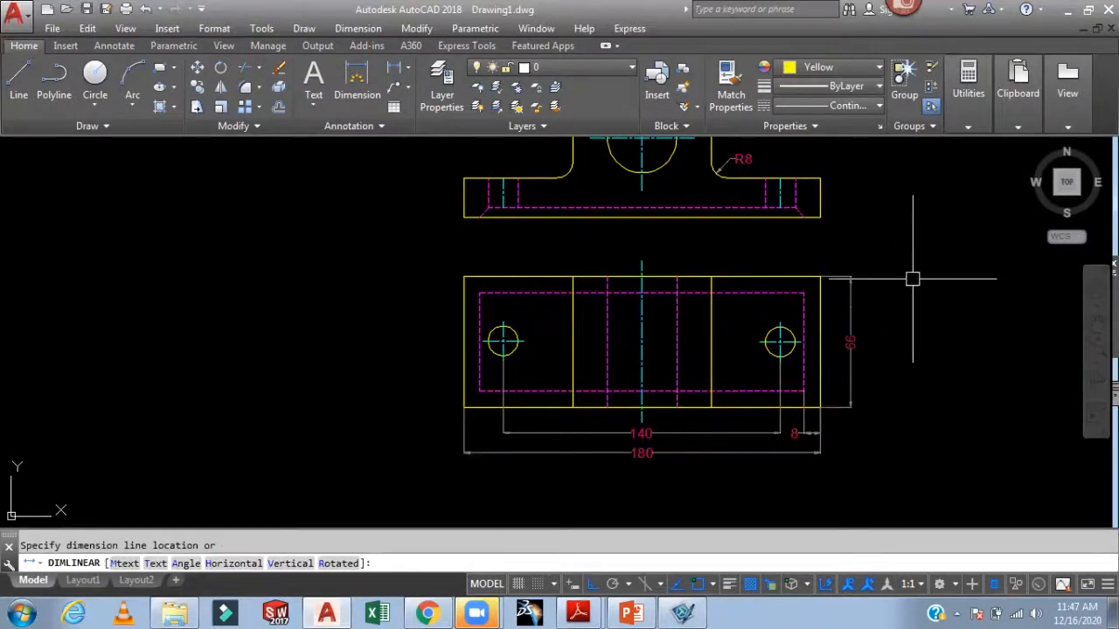
pyautogui.click(850, 289)
# - Dimension the vertical distance from the right small hole's centre to the top view's upper edge, inside the overall height dimension
pyautogui.scroll(3, 874, 305)
pyautogui.moveTo(847, 322); pyautogui.dragTo(892, 297, button='middle')
pyautogui.press('Return')
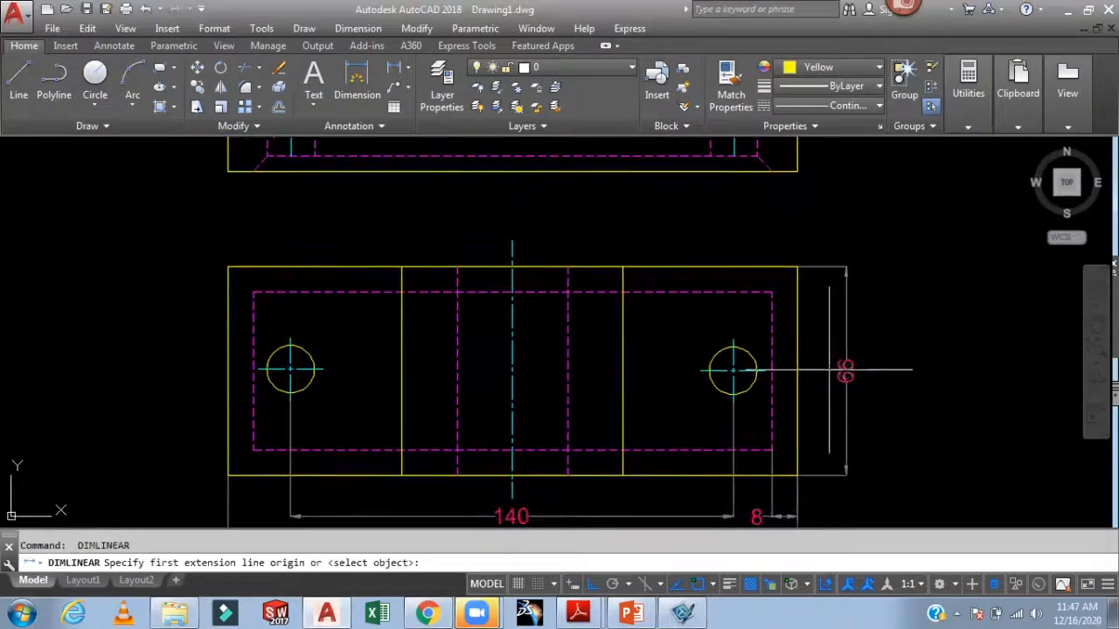
pyautogui.click(767, 371)
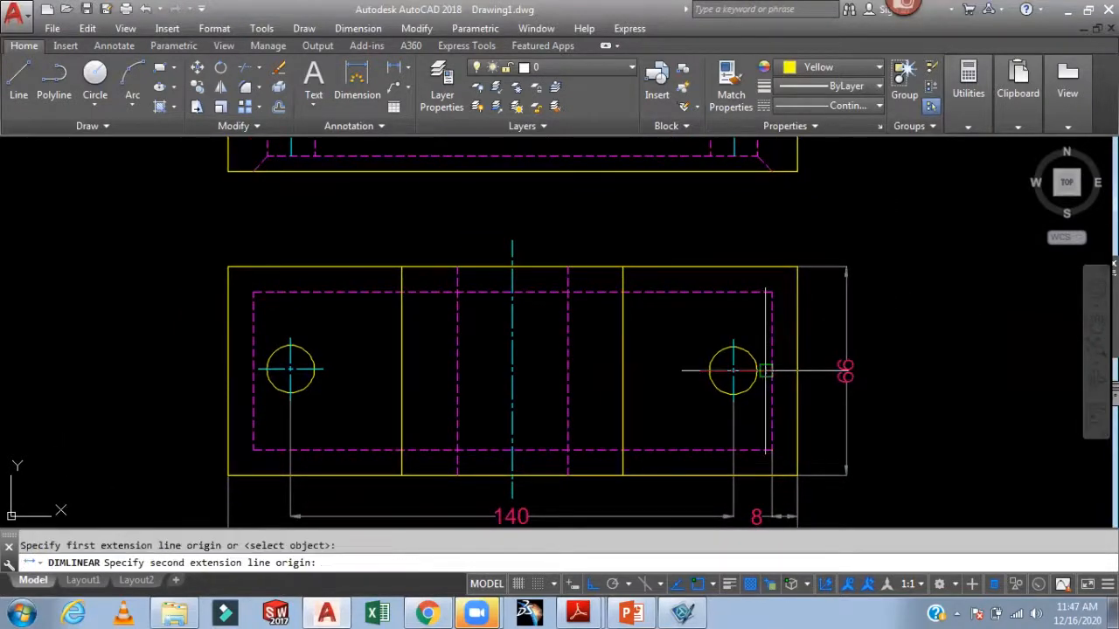
pyautogui.click(798, 268)
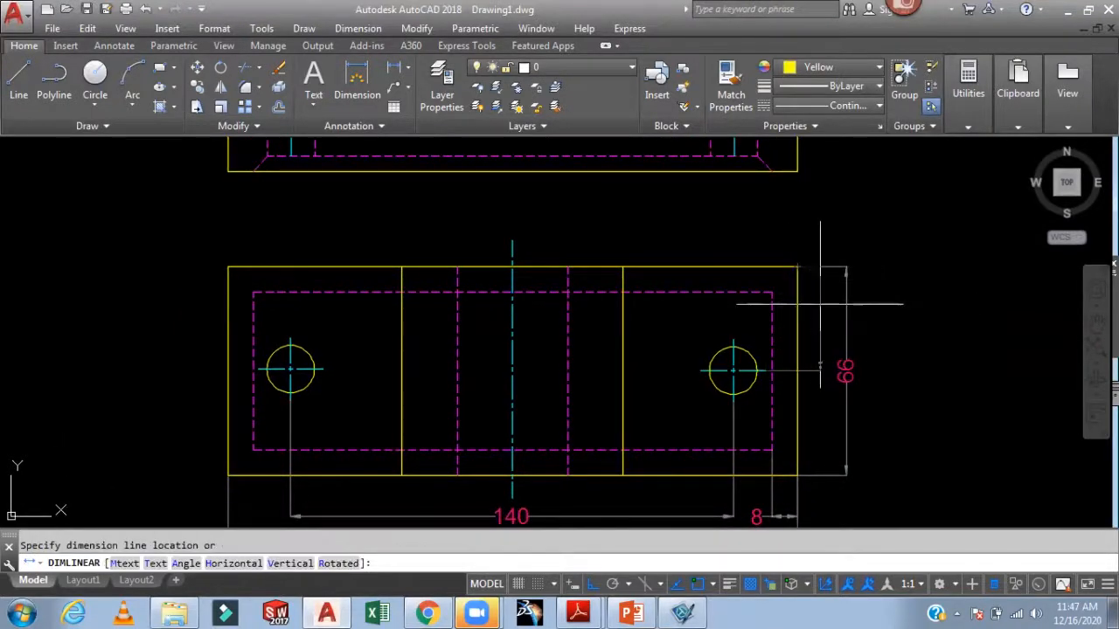
pyautogui.click(820, 305)
# - Dimension the base plate's thickness at the right-hand end of the front view
pyautogui.moveTo(937, 341)
pyautogui.mouseDown(button='middle')
pyautogui.moveTo(924, 356)
pyautogui.moveTo(924, 314)
pyautogui.moveTo(1010, 326)
pyautogui.mouseUp(button='middle')
pyautogui.scroll(-4, 992, 362)
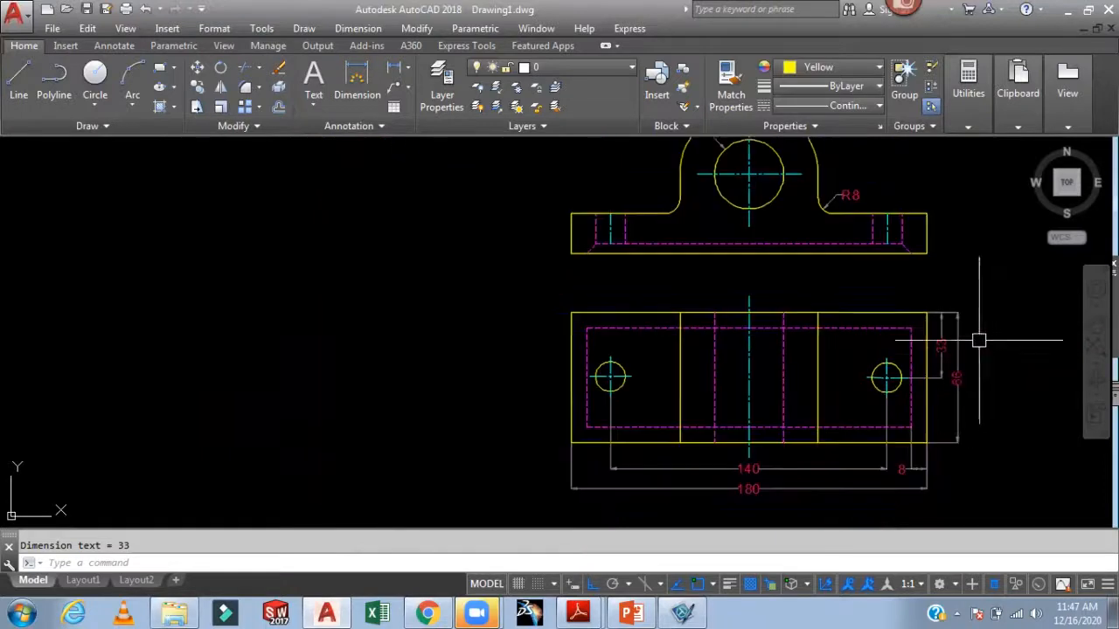
pyautogui.scroll(2, 838, 315)
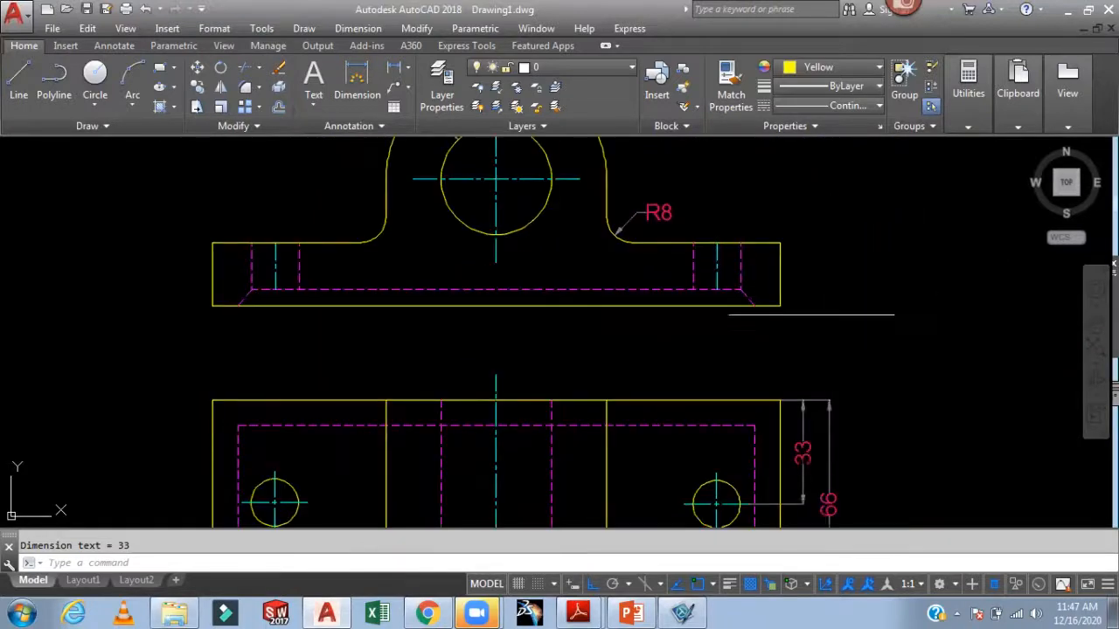
pyautogui.press('Return')
pyautogui.click(779, 305)
pyautogui.click(780, 243)
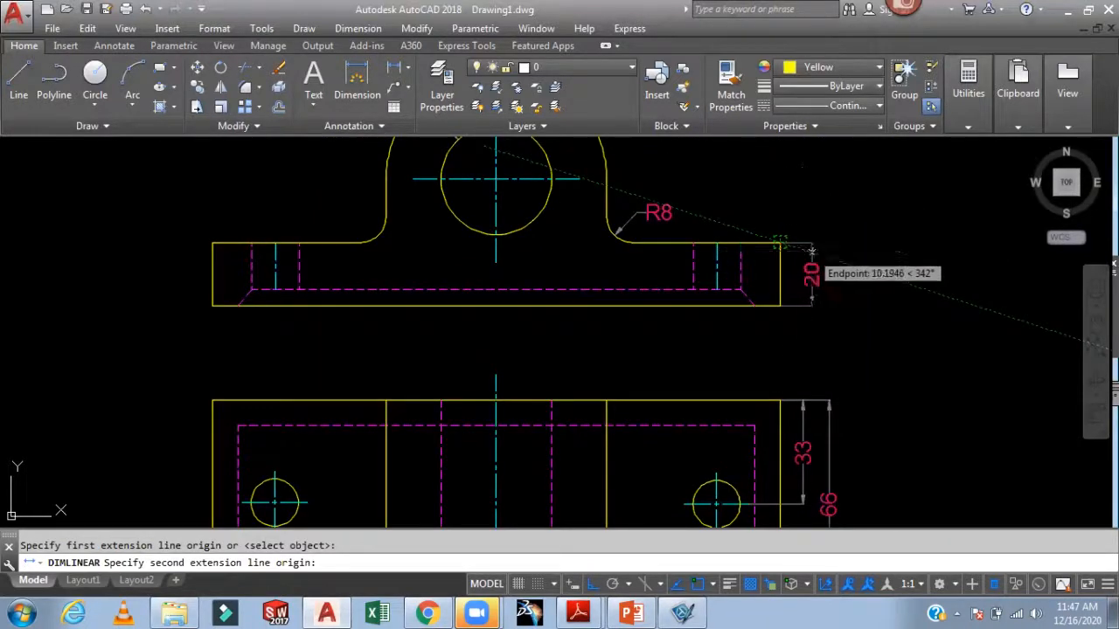
pyautogui.click(811, 300)
# - Dimension the front view's recess depth, from the hidden line to the bottom edge, inside the plate thickness dimension
pyautogui.scroll(2, 826, 306)
pyautogui.moveTo(845, 324); pyautogui.dragTo(908, 358, button='middle')
pyautogui.press('Return')
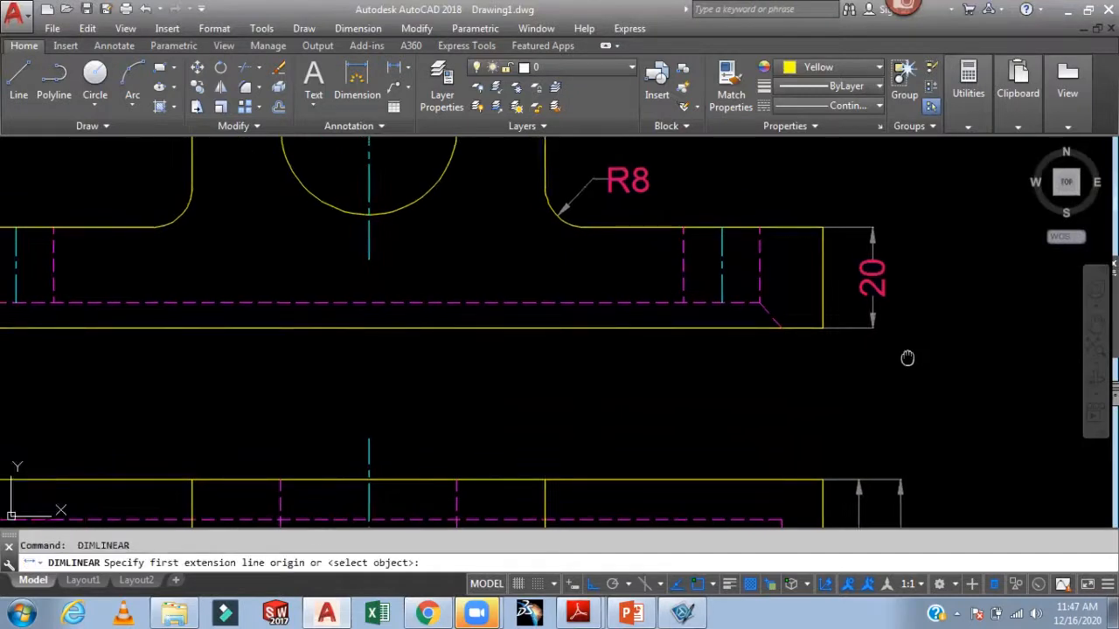
pyautogui.click(760, 302)
pyautogui.click(821, 328)
pyautogui.scroll(4, 829, 306)
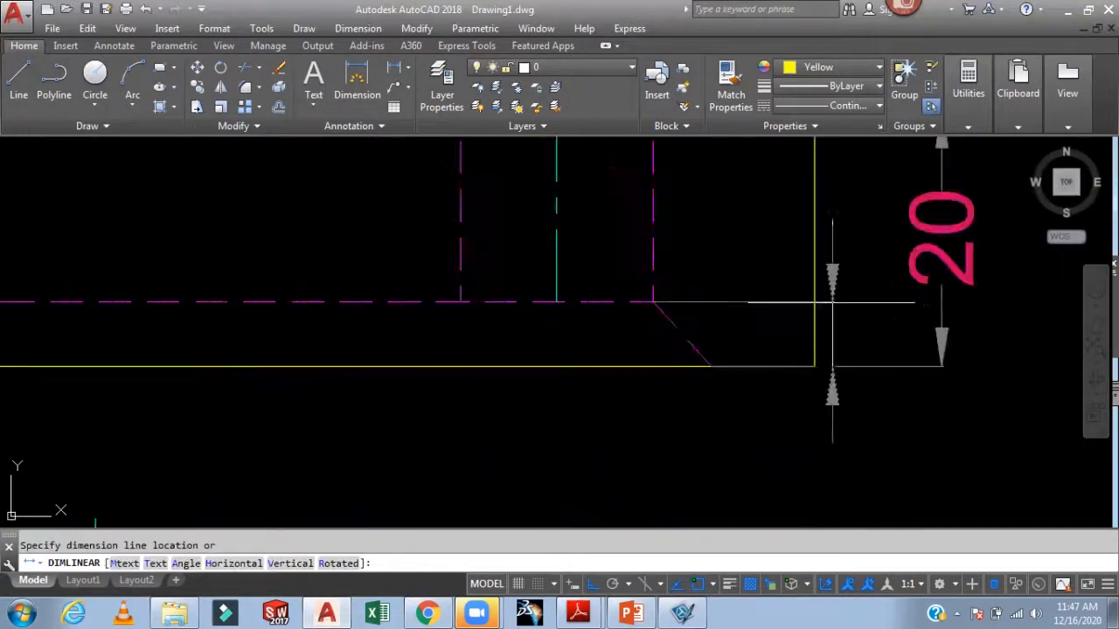
pyautogui.scroll(-2, 871, 306)
pyautogui.click(839, 376)
# - Dimension the height of the large hole's centre line above the front view's bottom edge, outside the plate thickness dimension
pyautogui.scroll(-5, 957, 375)
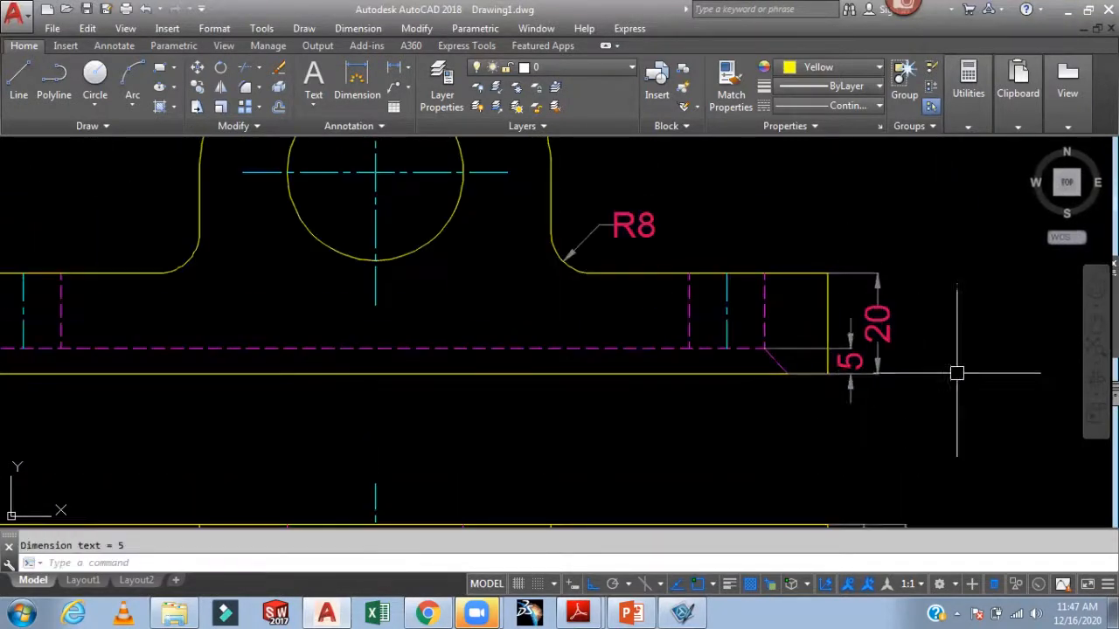
pyautogui.moveTo(965, 363)
pyautogui.mouseDown(button='middle')
pyautogui.moveTo(929, 419)
pyautogui.moveTo(936, 392)
pyautogui.moveTo(949, 393)
pyautogui.moveTo(873, 385)
pyautogui.mouseUp(button='middle')
pyautogui.press('Return')
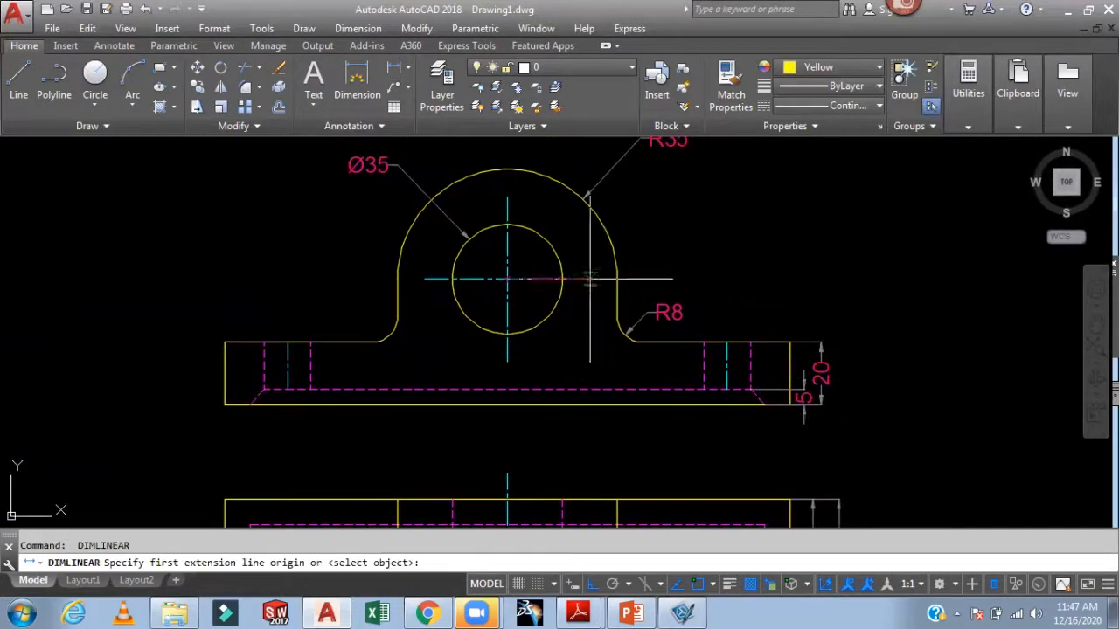
pyautogui.click(590, 280)
pyautogui.click(791, 405)
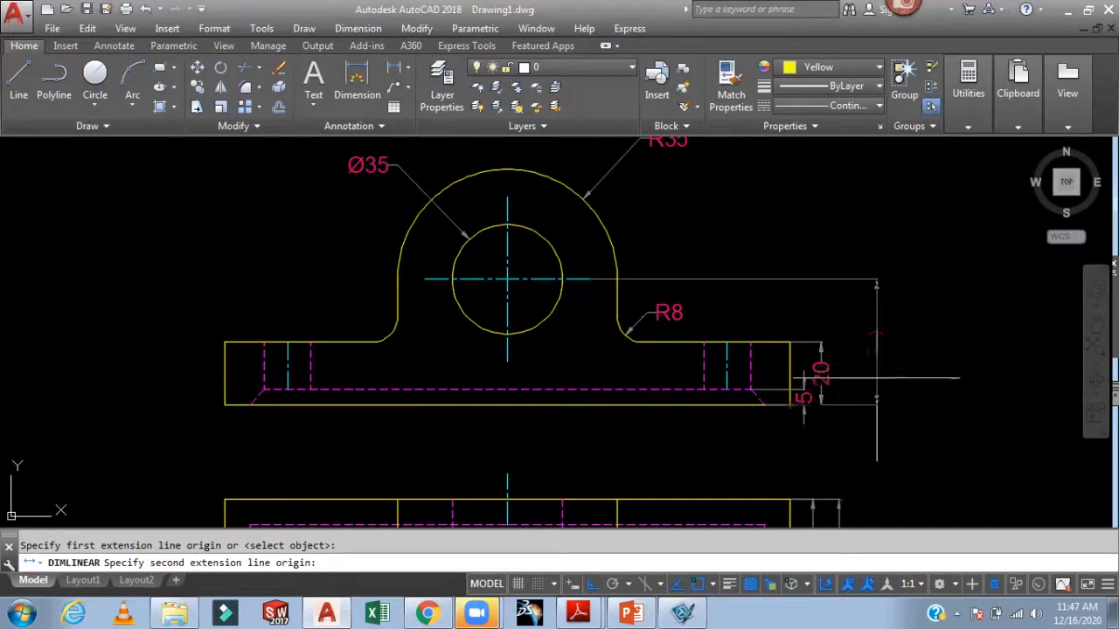
pyautogui.click(861, 379)
# - Review the placement and completeness of the dimensions on both the front and top views
pyautogui.moveTo(924, 379)
pyautogui.mouseDown(button='middle')
pyautogui.moveTo(944, 375)
pyautogui.moveTo(910, 361)
pyautogui.moveTo(917, 386)
pyautogui.moveTo(931, 387)
pyautogui.moveTo(901, 250)
pyautogui.moveTo(919, 300)
pyautogui.moveTo(913, 233)
pyautogui.moveTo(904, 253)
pyautogui.moveTo(867, 252)
pyautogui.moveTo(865, 271)
pyautogui.moveTo(859, 242)
pyautogui.moveTo(847, 252)
pyautogui.mouseUp(button='middle')
pyautogui.scroll(-2, 938, 380)
pyautogui.scroll(-3, 844, 252)
pyautogui.scroll(2, 818, 262)
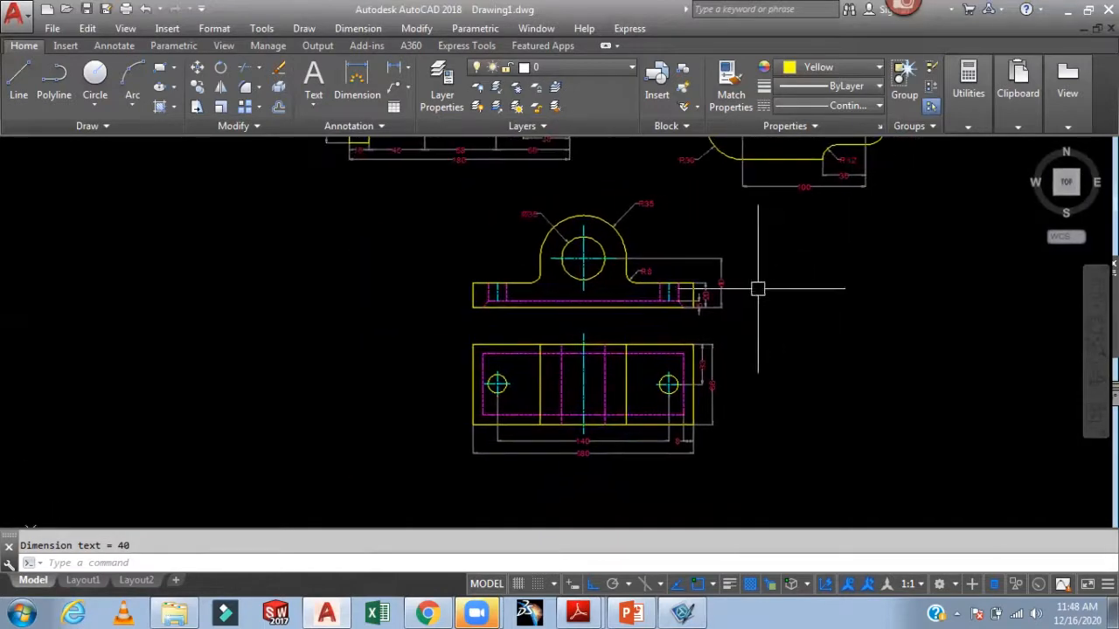
pyautogui.moveTo(761, 283); pyautogui.dragTo(782, 259, button='middle')
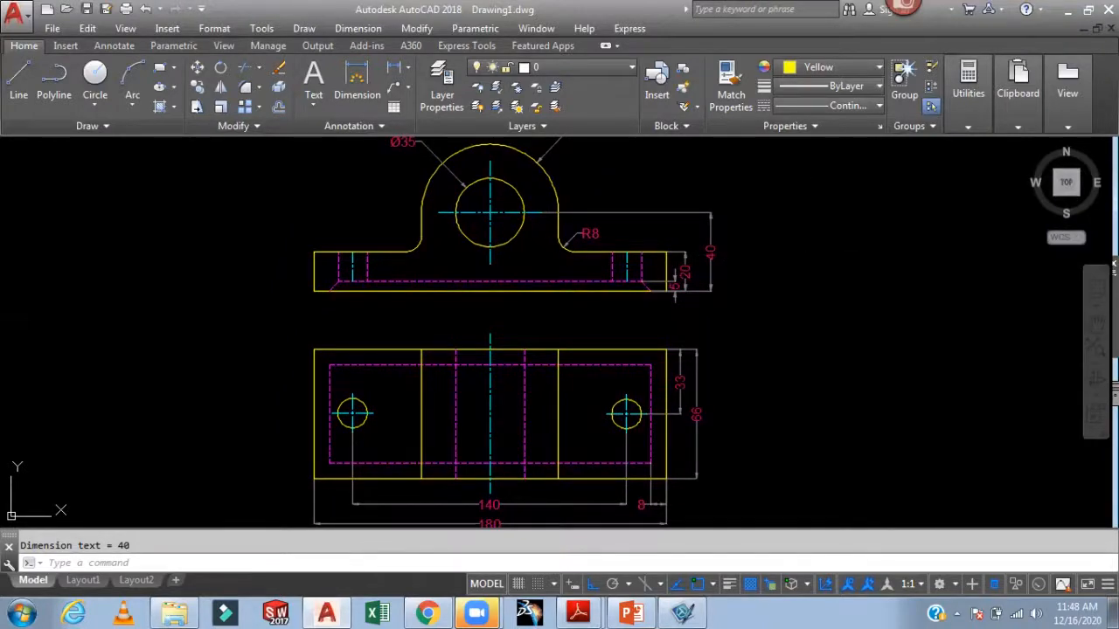
pyautogui.scroll(-4, 839, 261)
pyautogui.scroll(3, 874, 257)
pyautogui.moveTo(865, 280)
pyautogui.mouseDown(button='middle')
pyautogui.moveTo(831, 385)
pyautogui.moveTo(879, 357)
pyautogui.moveTo(880, 382)
pyautogui.moveTo(836, 382)
pyautogui.moveTo(816, 366)
pyautogui.moveTo(757, 387)
pyautogui.moveTo(687, 367)
pyautogui.moveTo(755, 397)
pyautogui.moveTo(831, 467)
pyautogui.moveTo(823, 304)
pyautogui.mouseUp(button='middle')
pyautogui.scroll(-2, 817, 366)
pyautogui.scroll(2, 690, 358)
pyautogui.scroll(2, 687, 320)
pyautogui.moveTo(687, 320); pyautogui.dragTo(802, 338, button='middle')
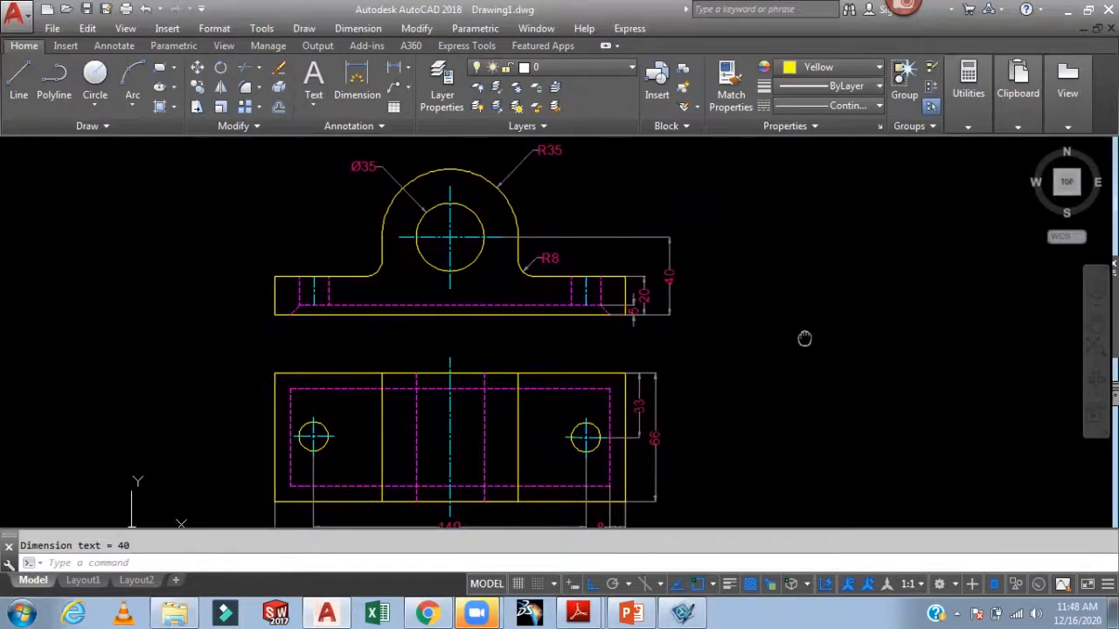
pyautogui.scroll(-2, 682, 252)
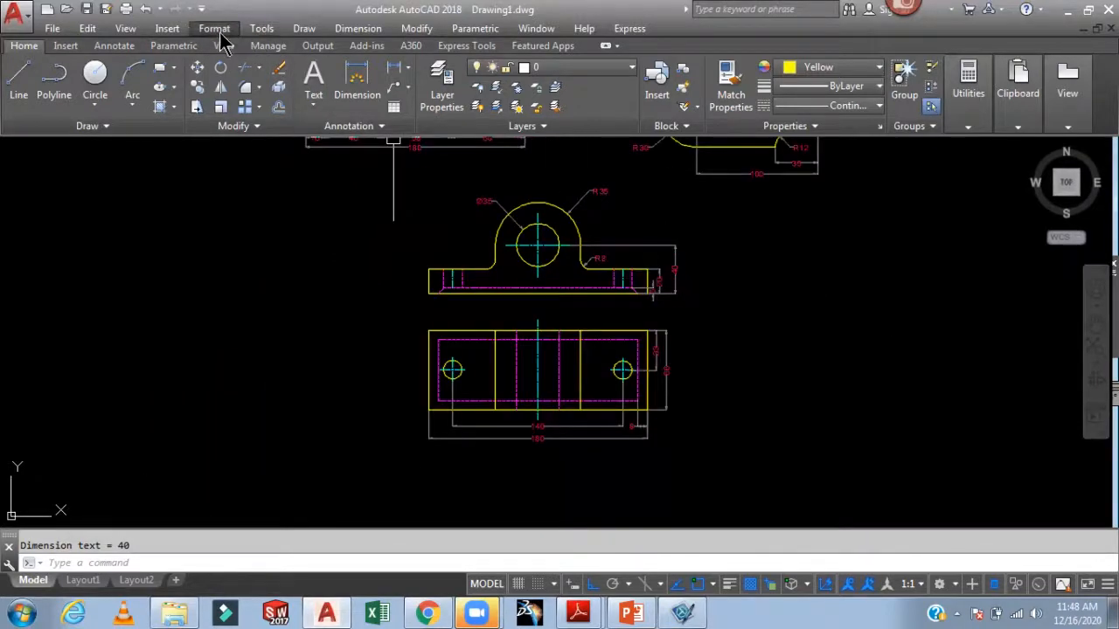
# - Use Zoom Window to frame the dimensioned front and top views together
pyautogui.click(167, 29)
pyautogui.moveTo(135, 35)
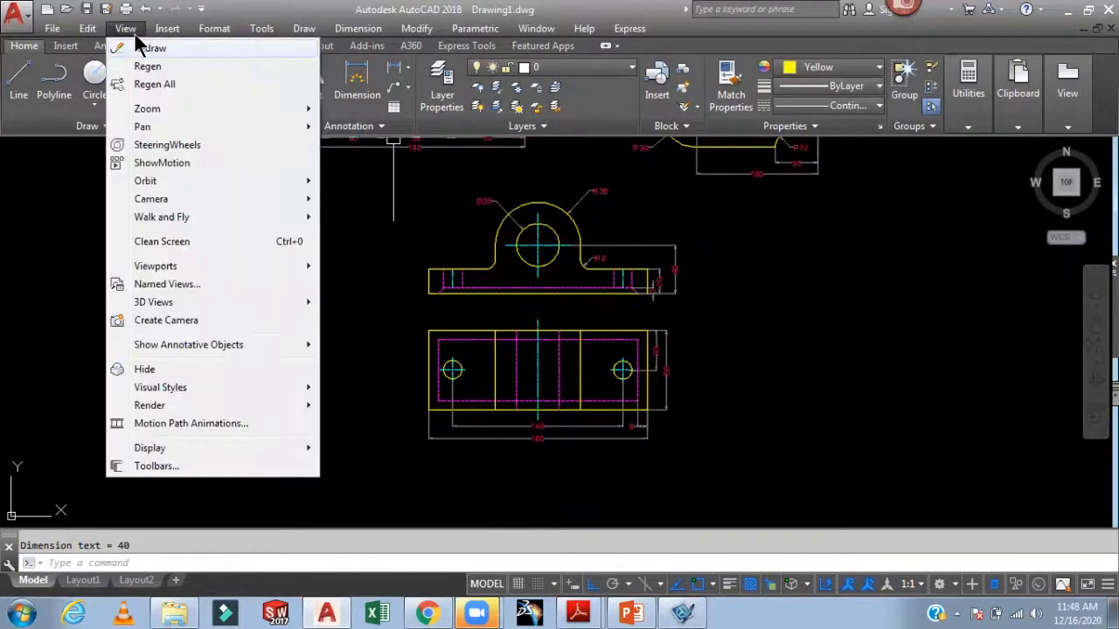
pyautogui.moveTo(224, 112)
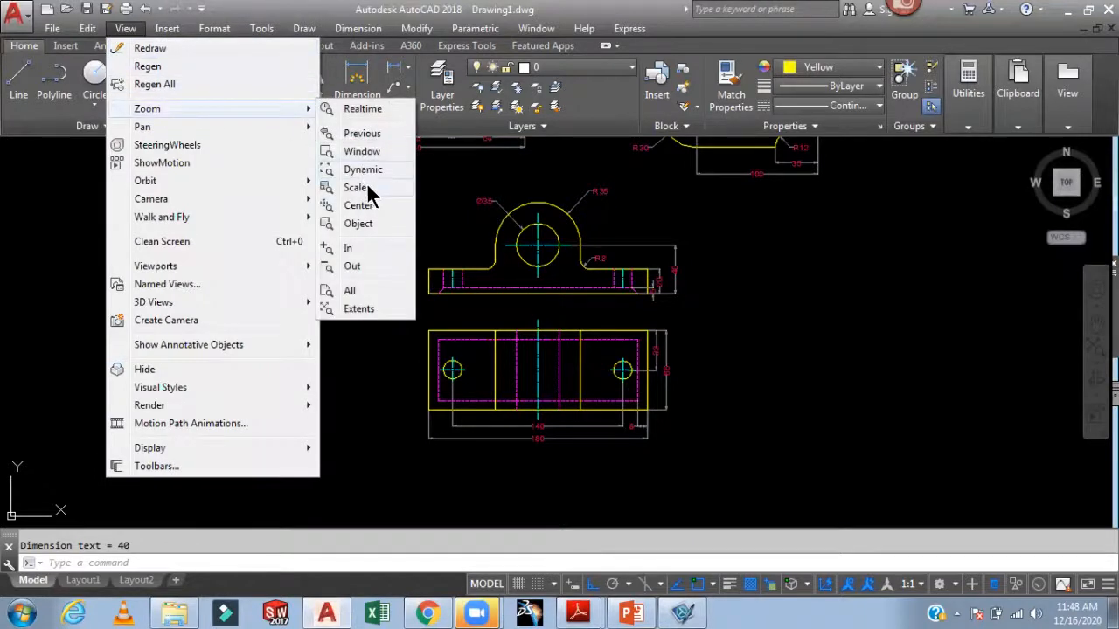
pyautogui.click(361, 151)
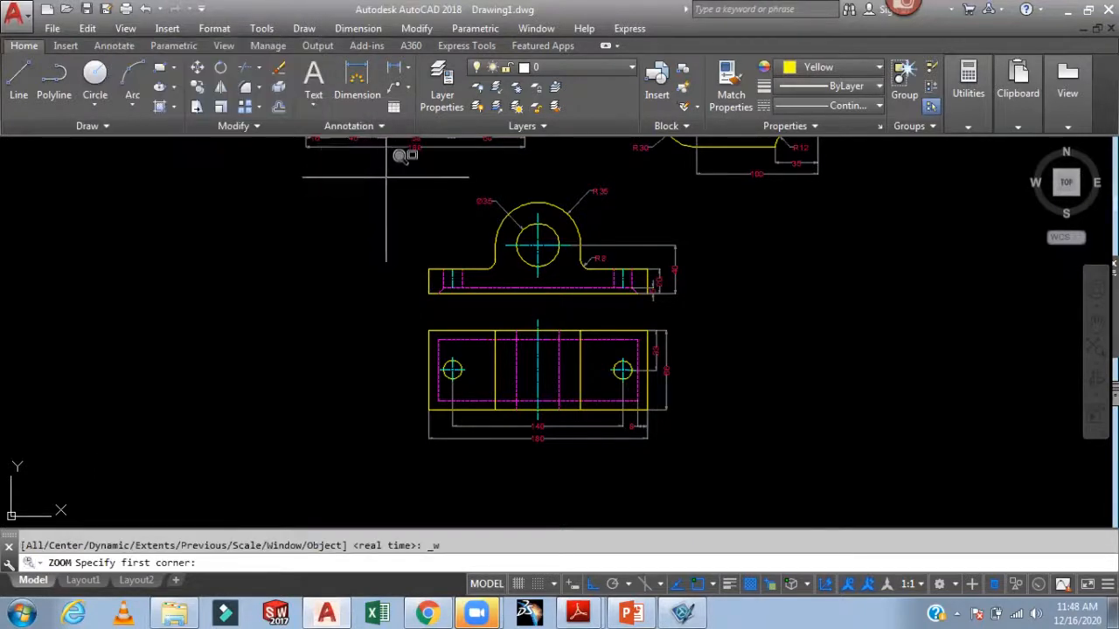
pyautogui.click(395, 175)
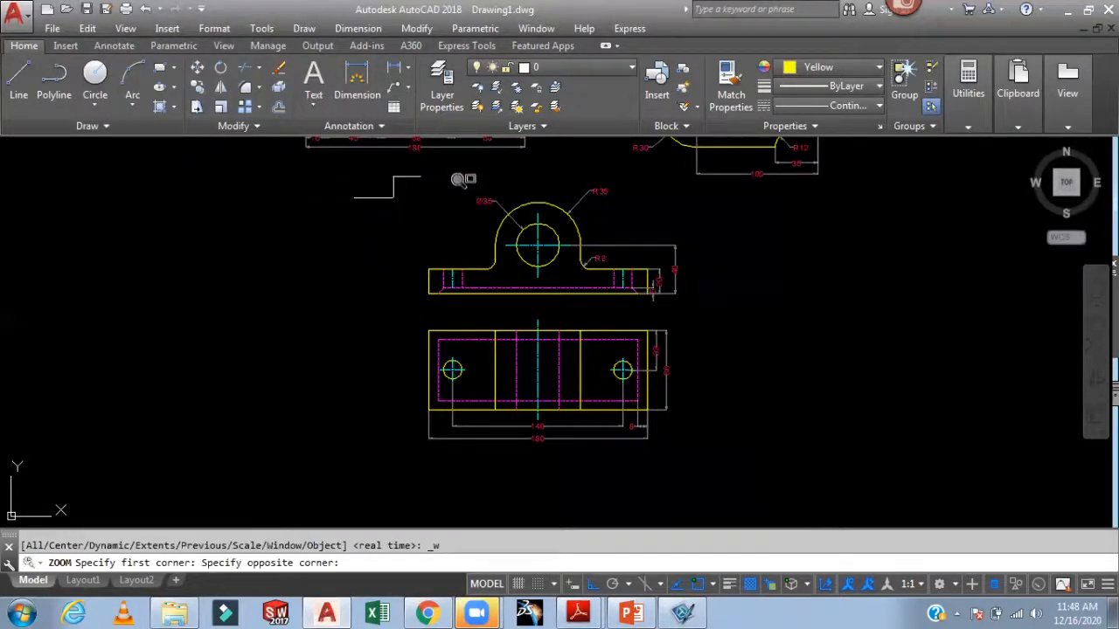
pyautogui.click(718, 436)
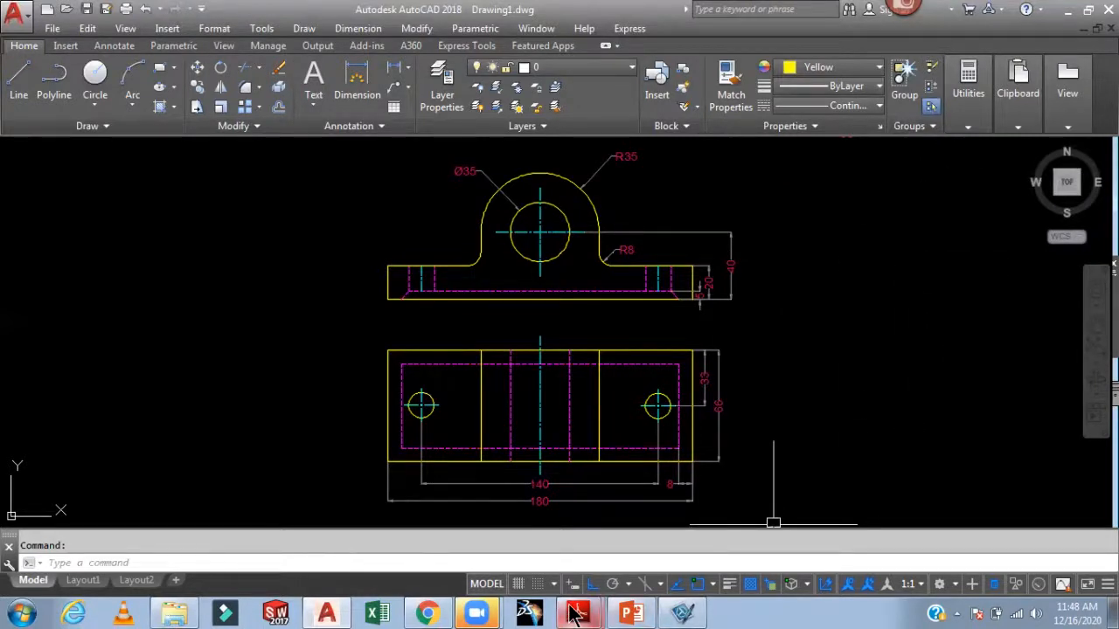
# - Switch to the drawing PDF in Adobe Reader and go on to the Three View Drawing page
pyautogui.moveTo(575, 613)
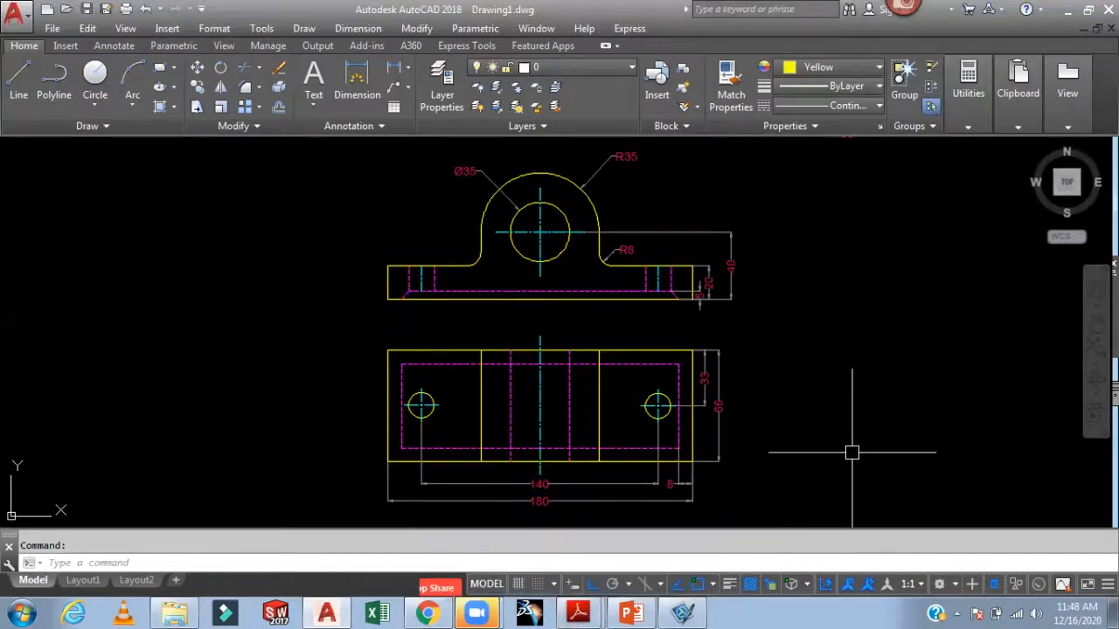
pyautogui.click(581, 583)
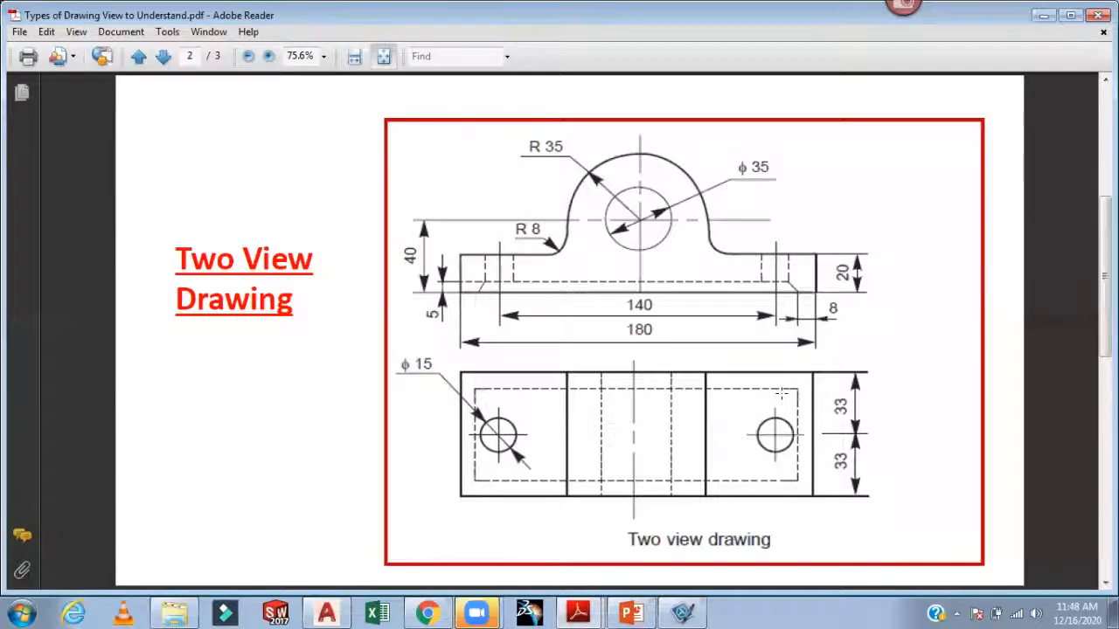
pyautogui.scroll(-1, 780, 395)
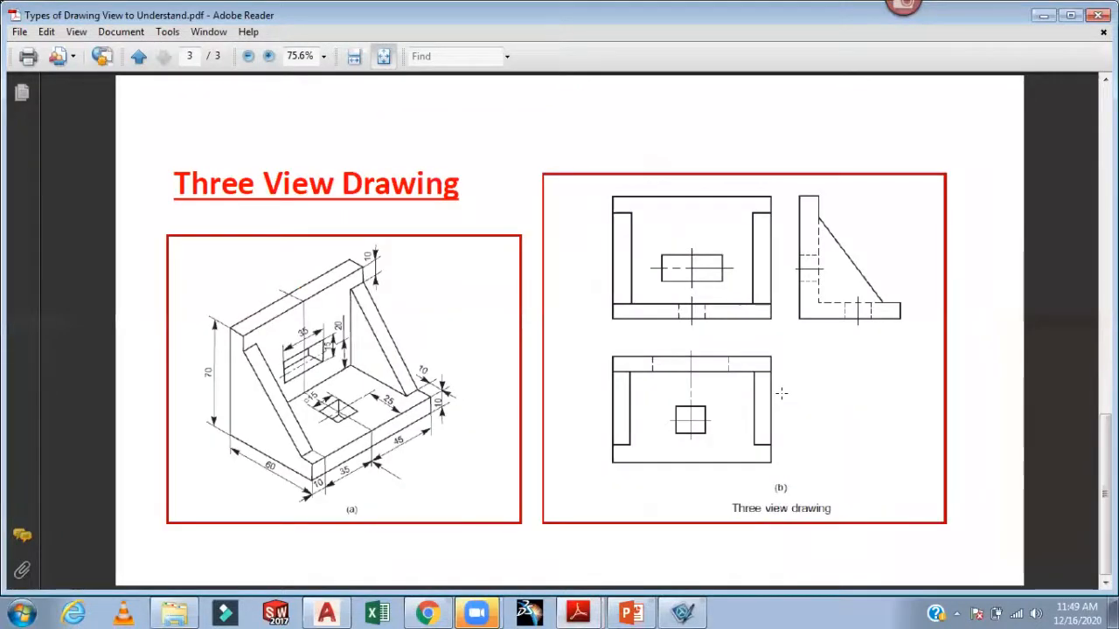